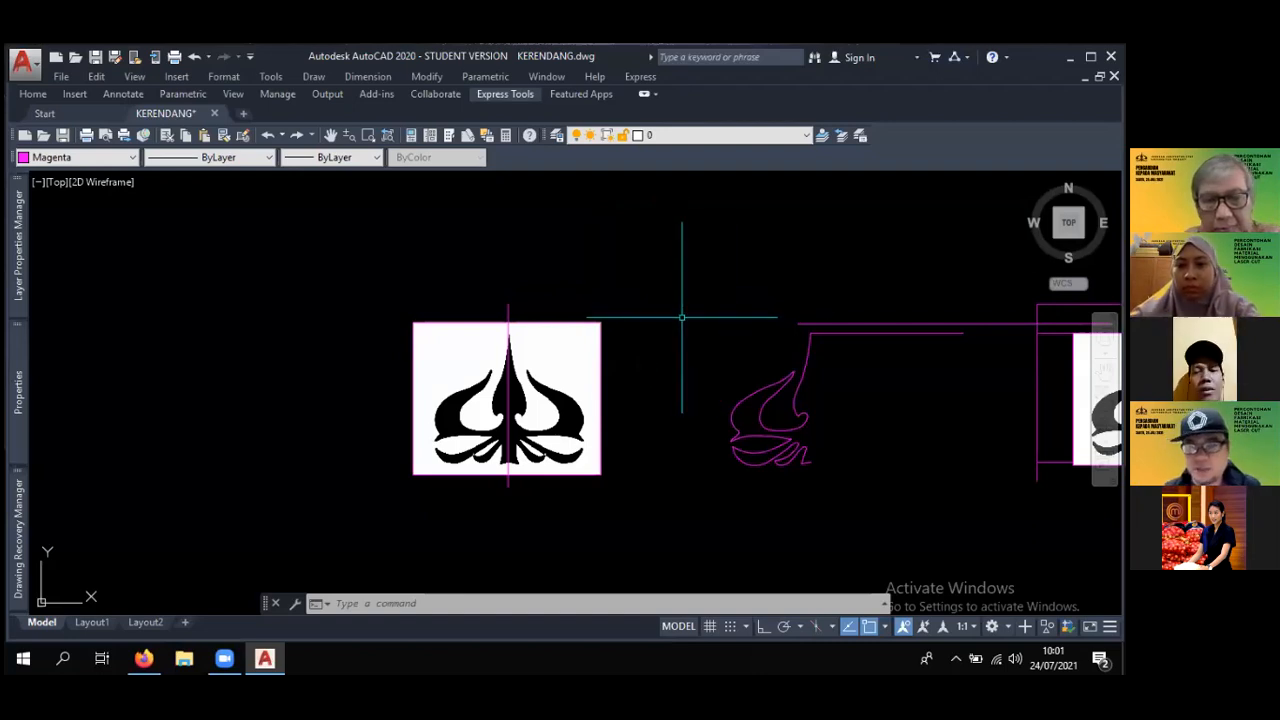
scroll(649, 299, down, 2)
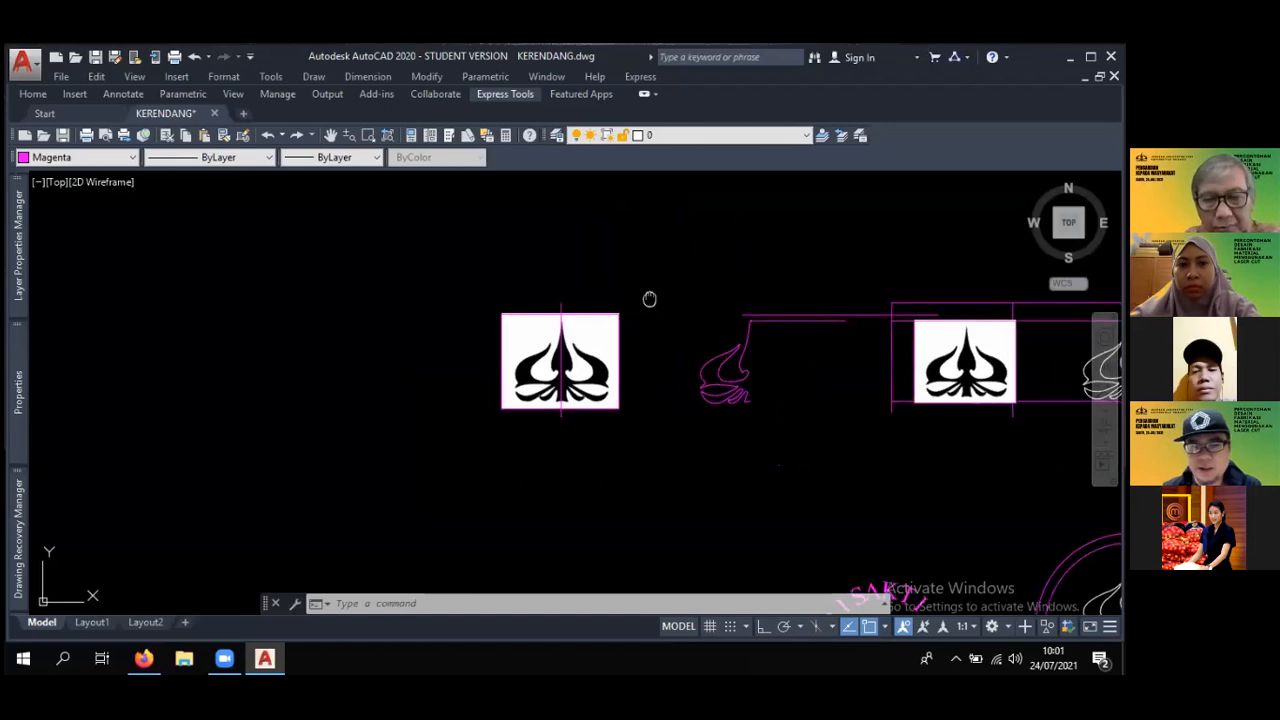
scroll(640, 280, up, 6)
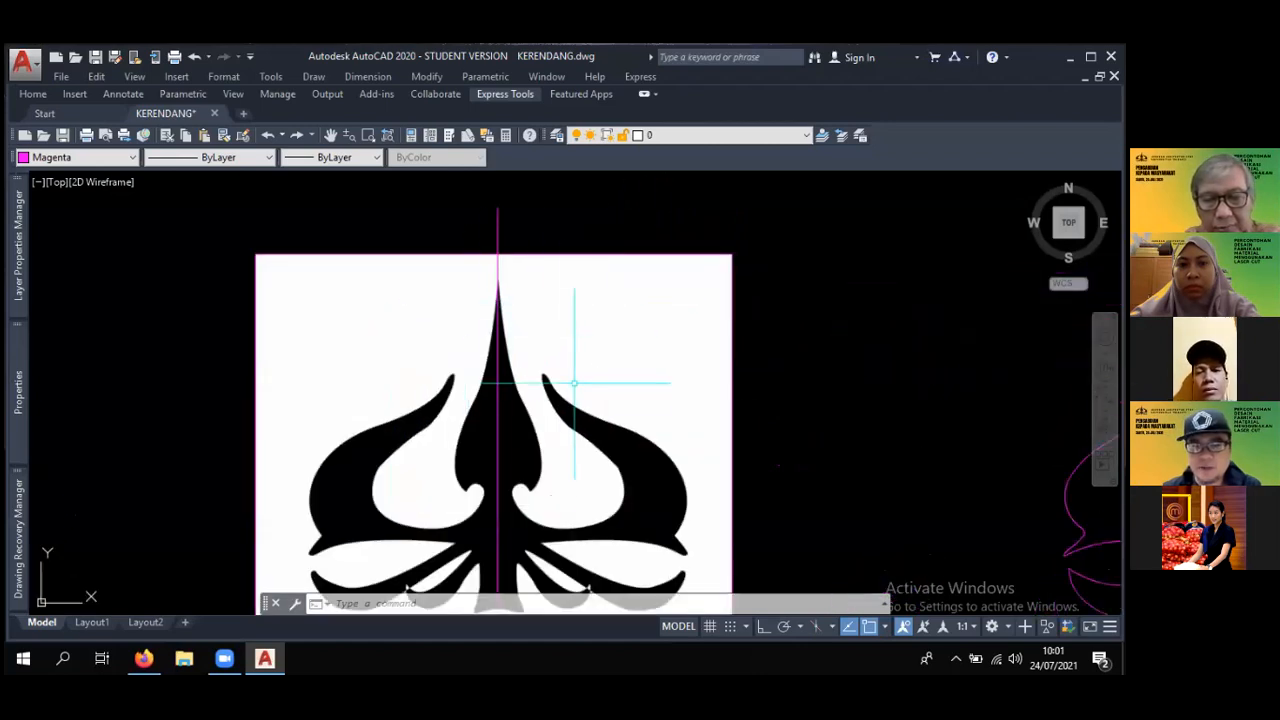
scroll(574, 382, down, 2)
middle_drag(560, 377, 545, 297)
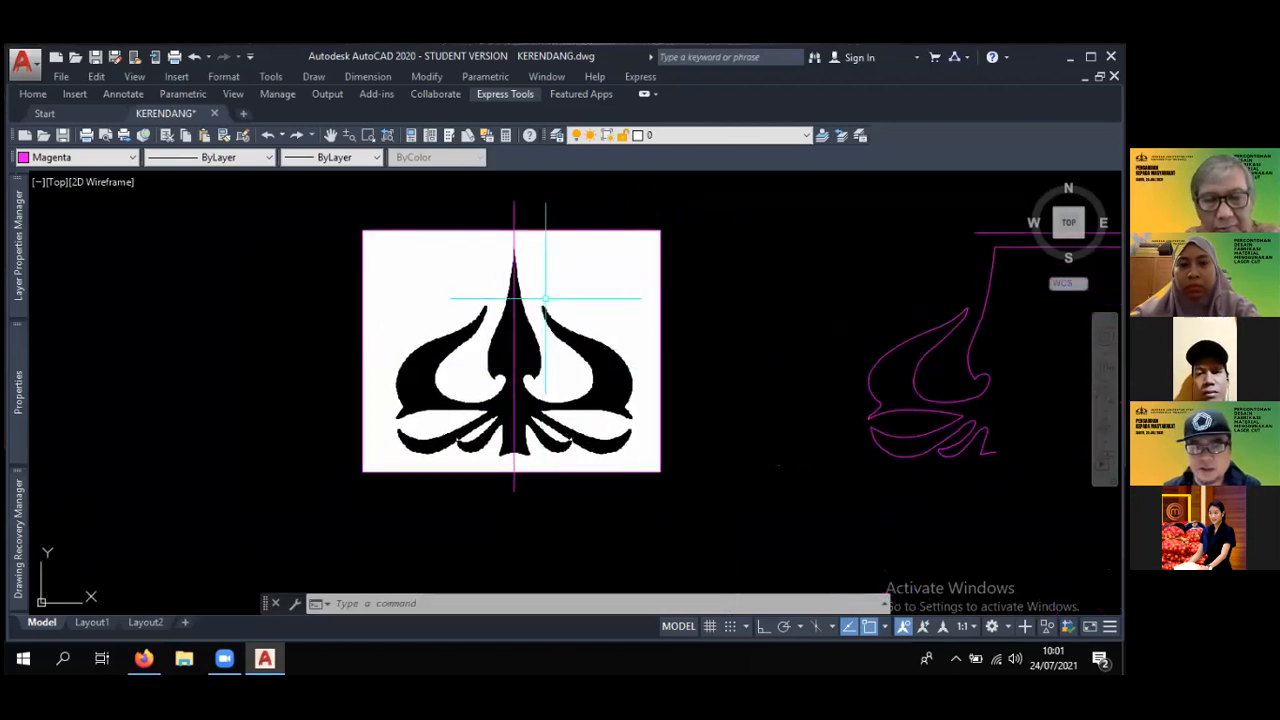
middle_drag(536, 363, 538, 363)
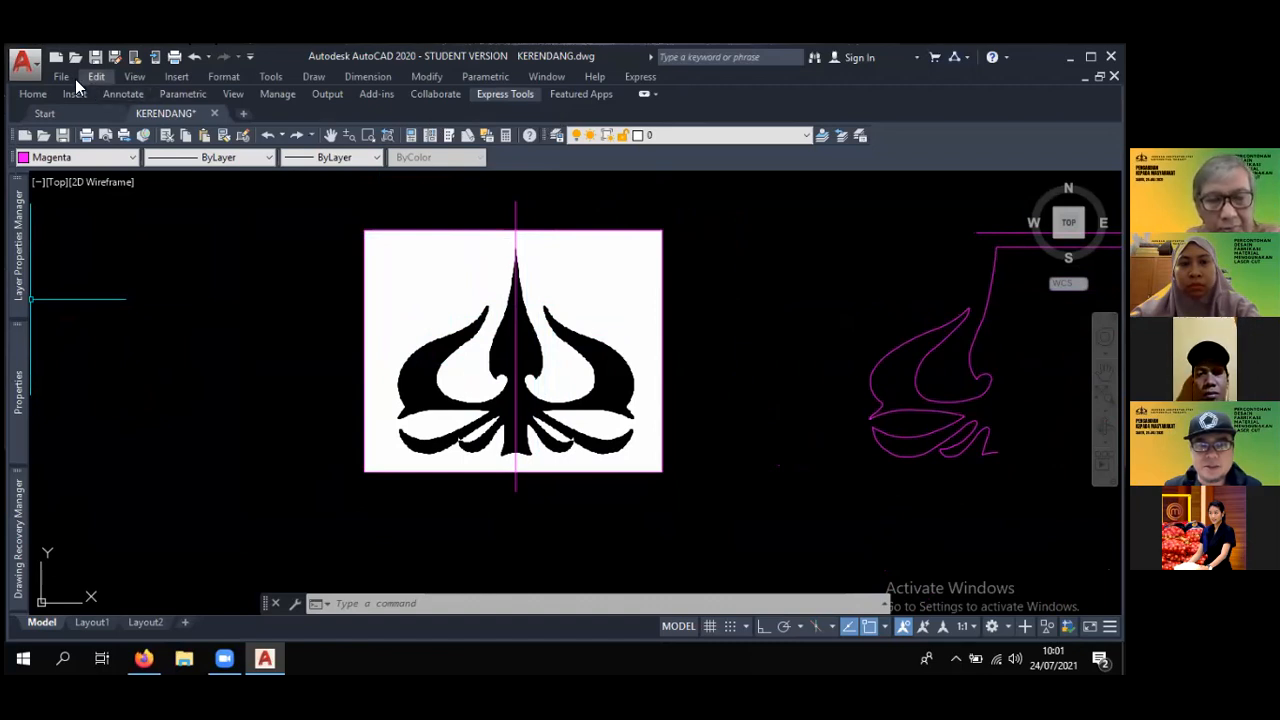
click(656, 93)
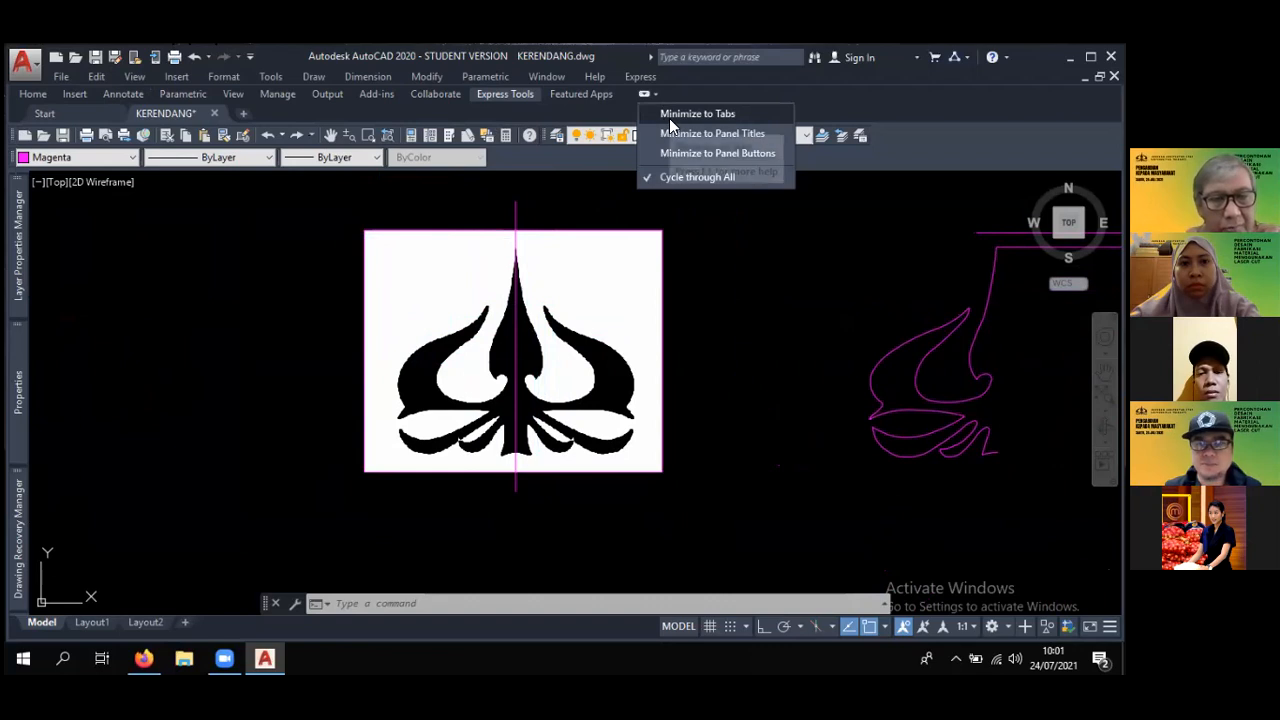
click(776, 112)
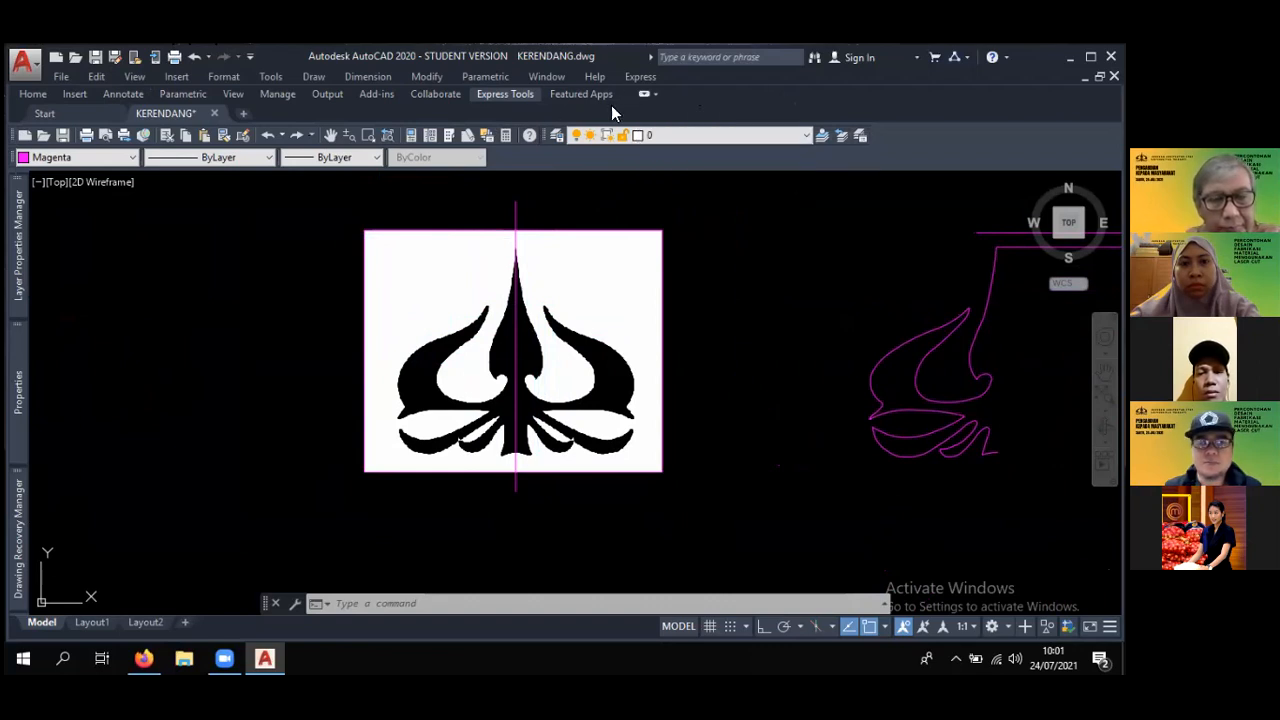
click(644, 94)
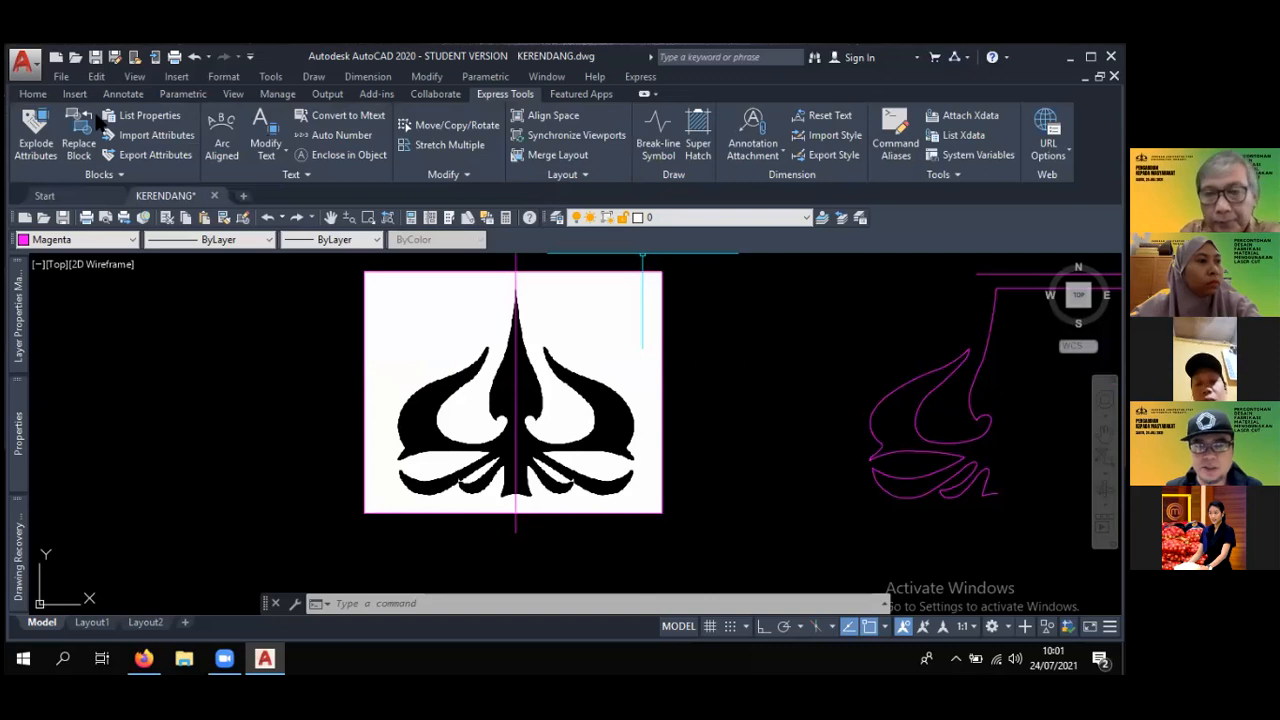
click(643, 94)
click(641, 95)
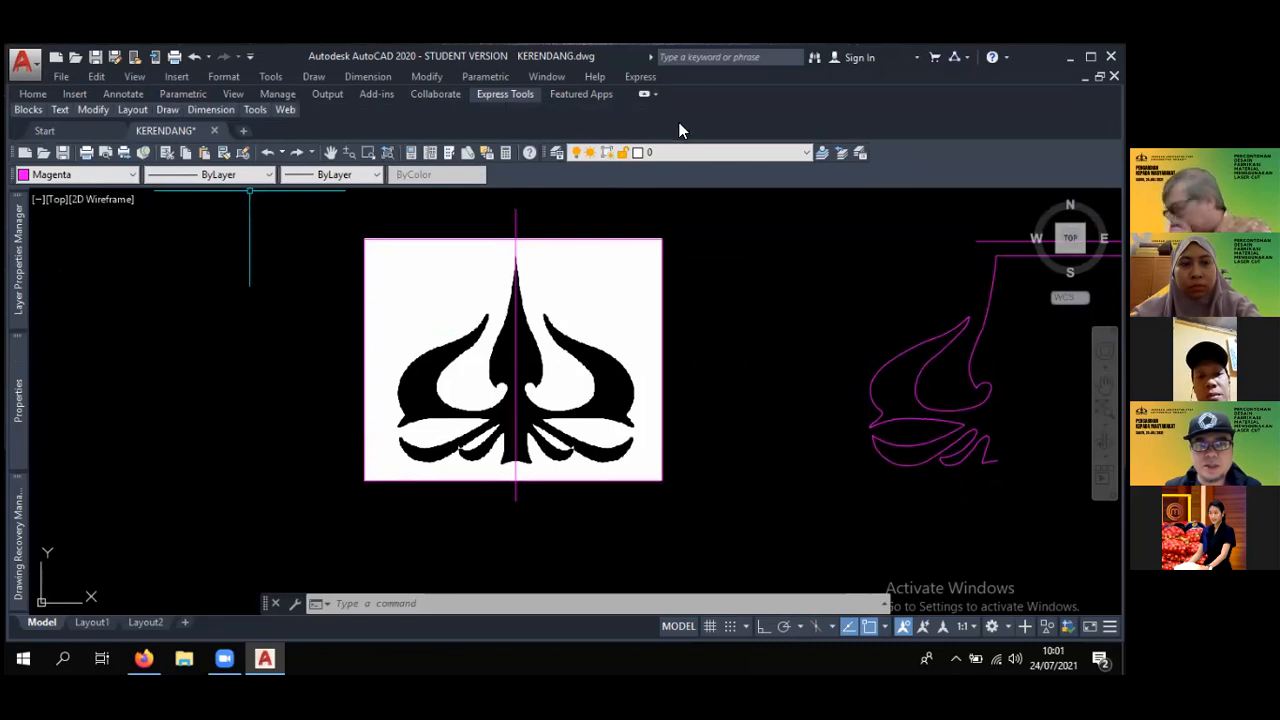
click(644, 94)
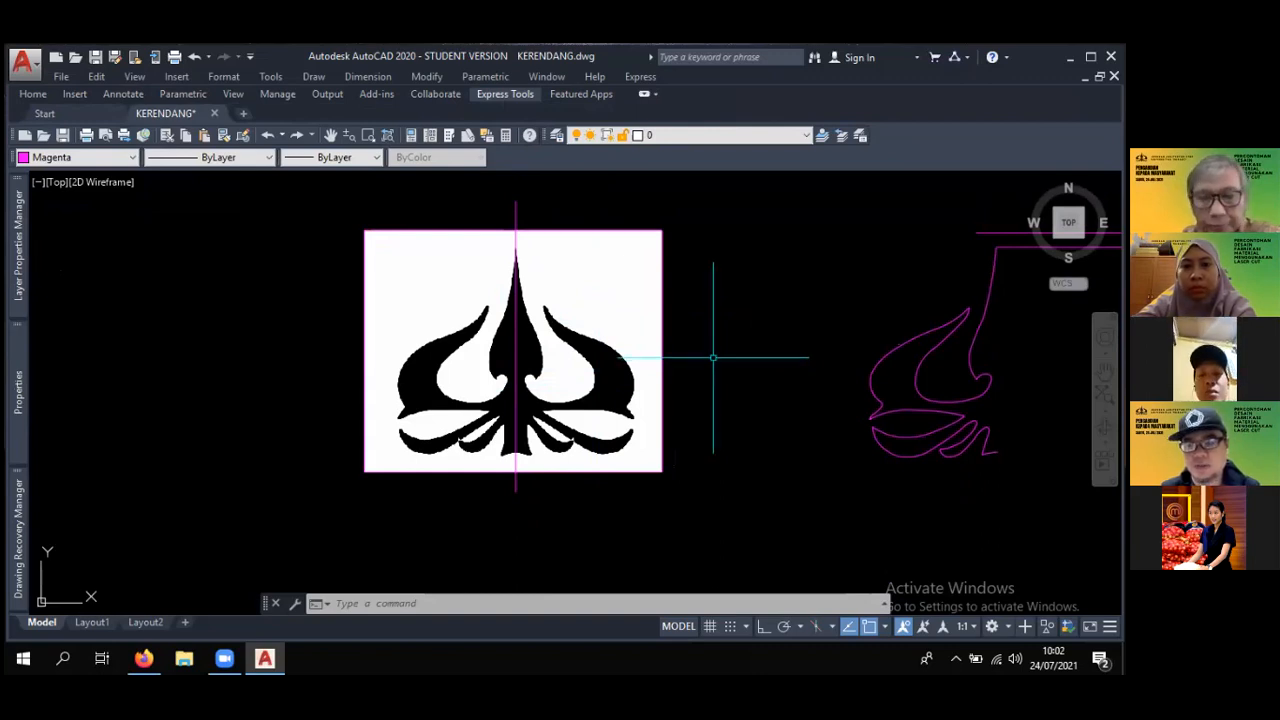
- Attach the LOGOTRISAKTI raster image with a relative path, on-screen insertion point and scale, and rotation angle 0
click(212, 76)
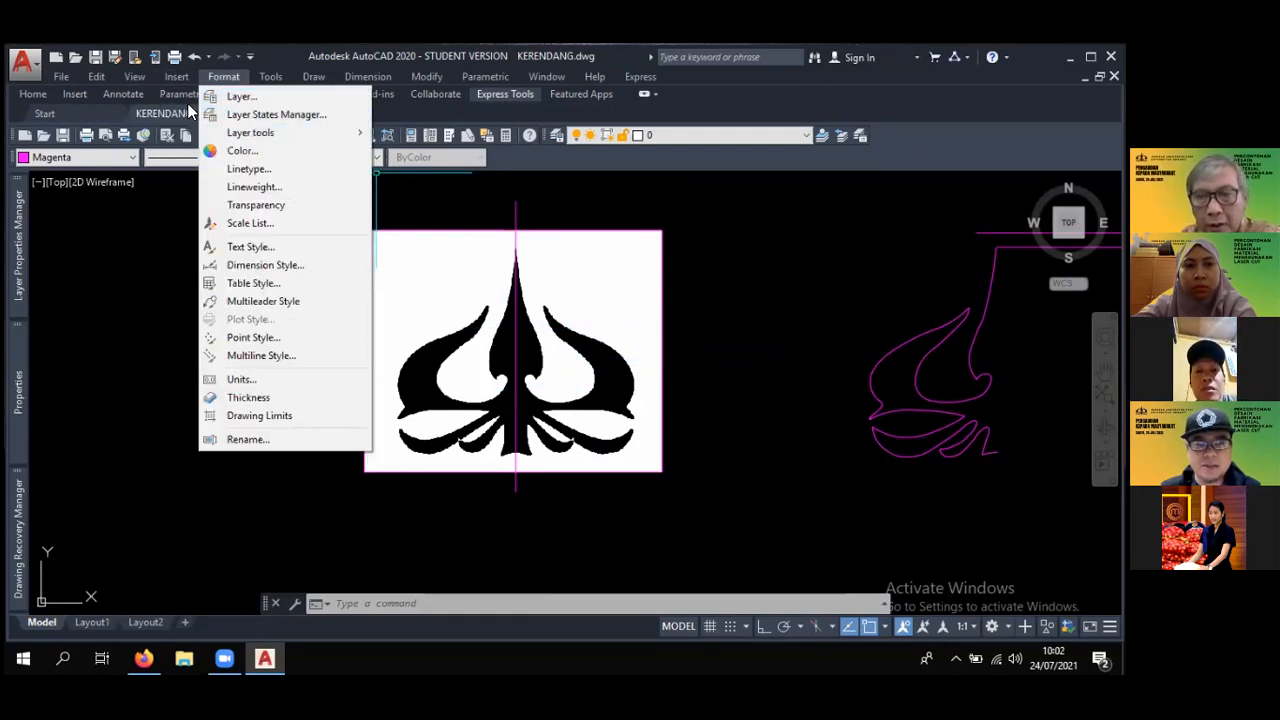
mouse_move(176, 80)
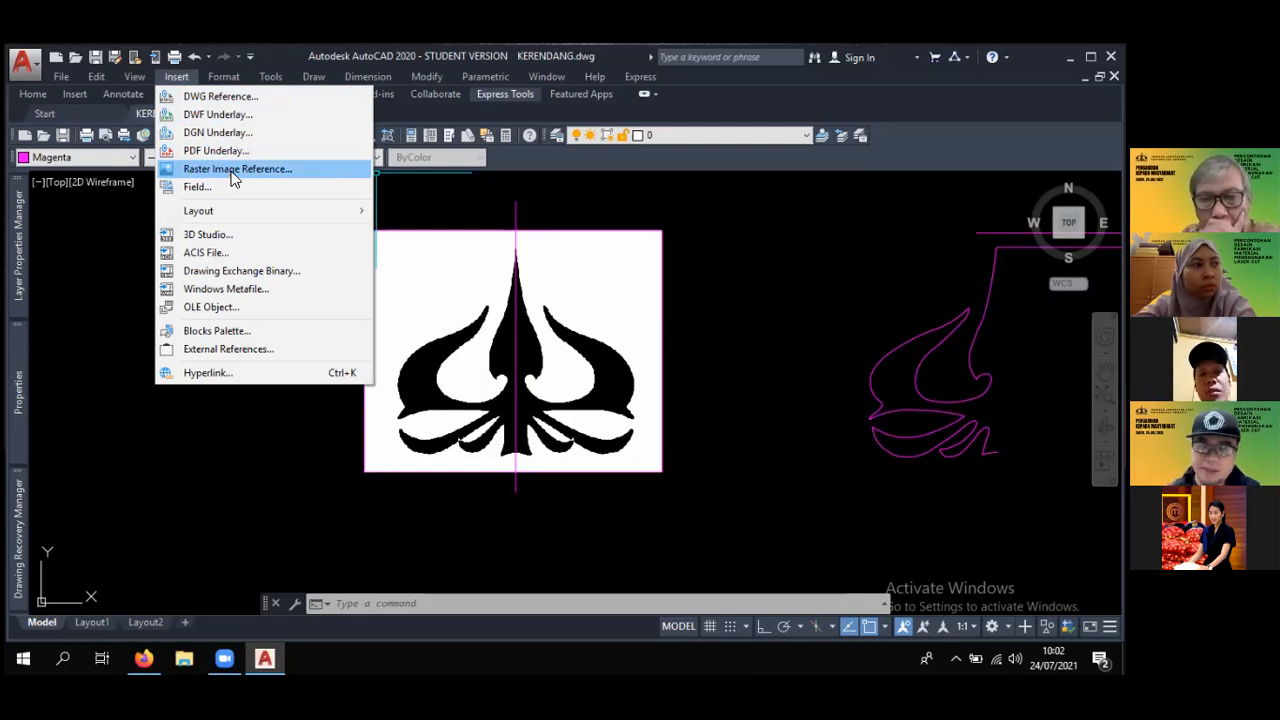
click(233, 170)
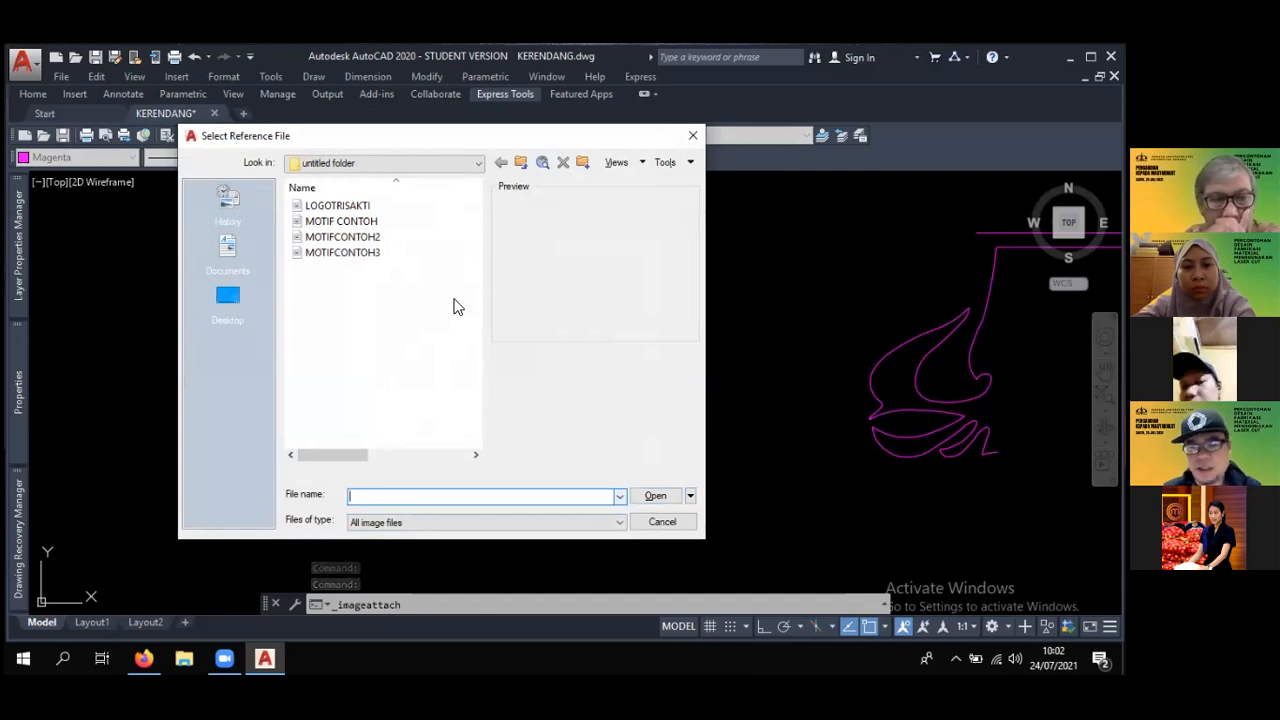
click(349, 207)
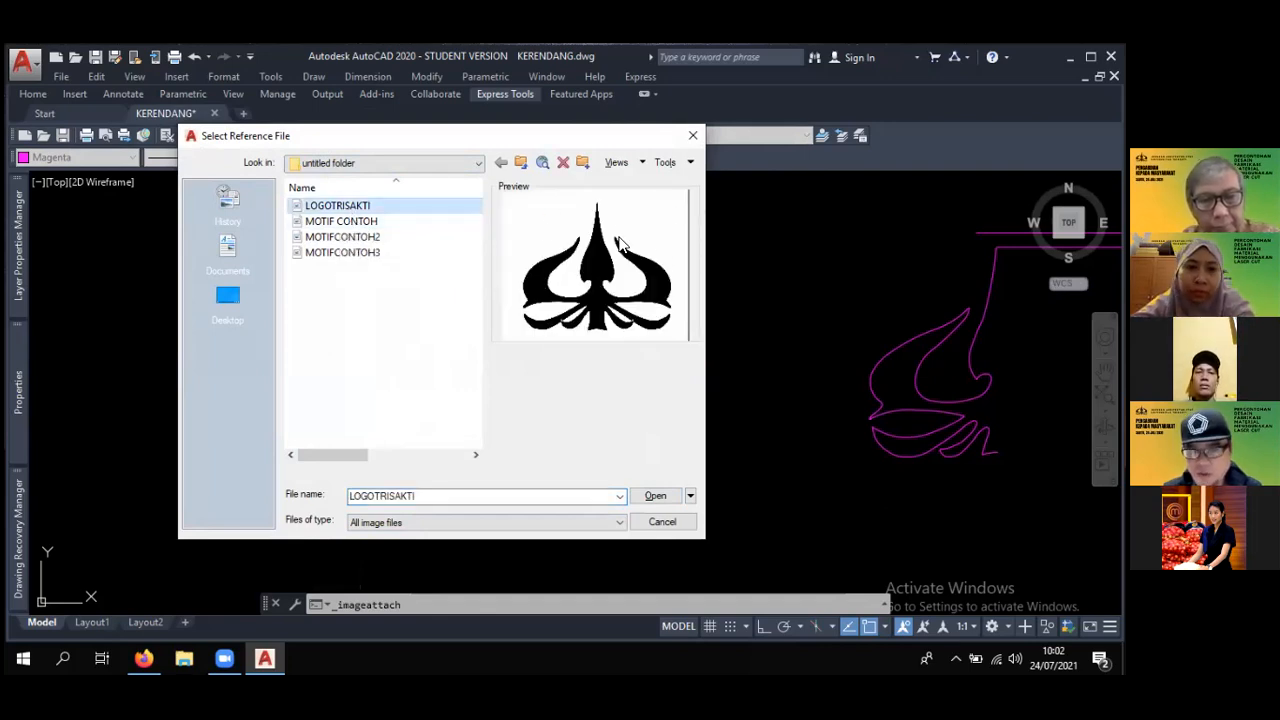
click(655, 495)
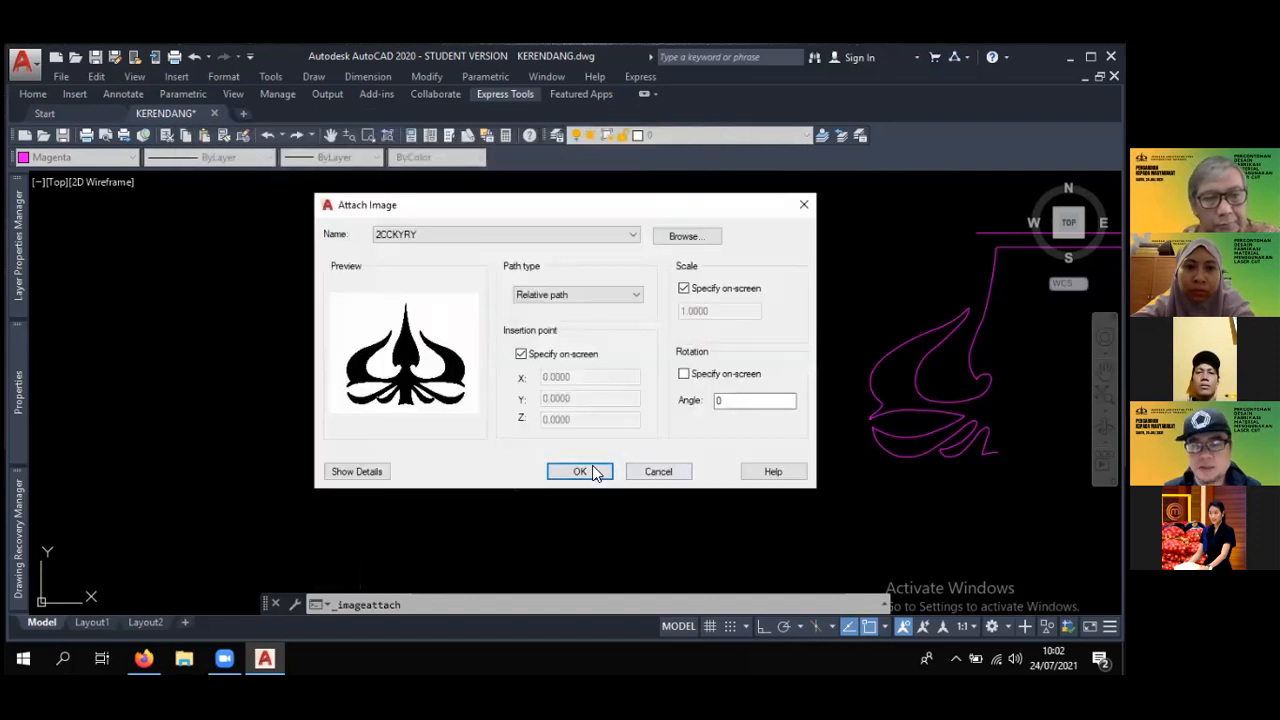
click(585, 472)
- Place the logo image in the empty area above the existing logo copy and scale it freehand to a larger size than that copy
scroll(493, 470, down, 4)
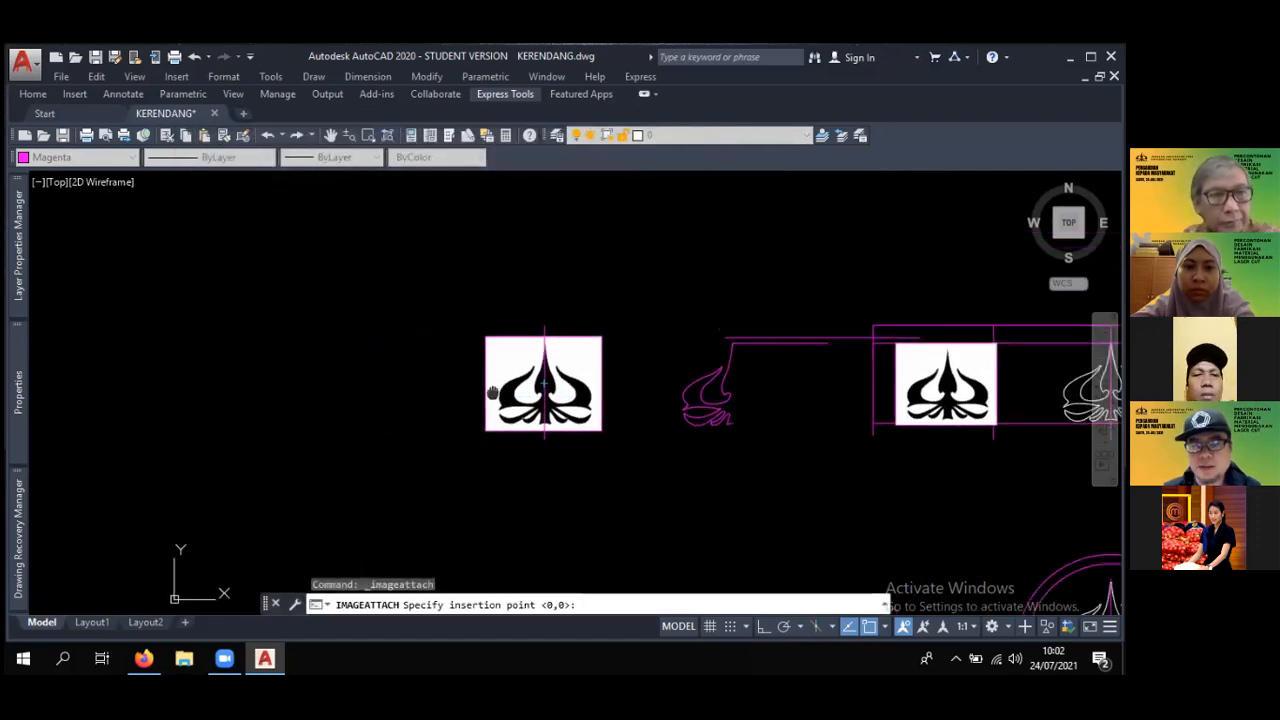
click(318, 327)
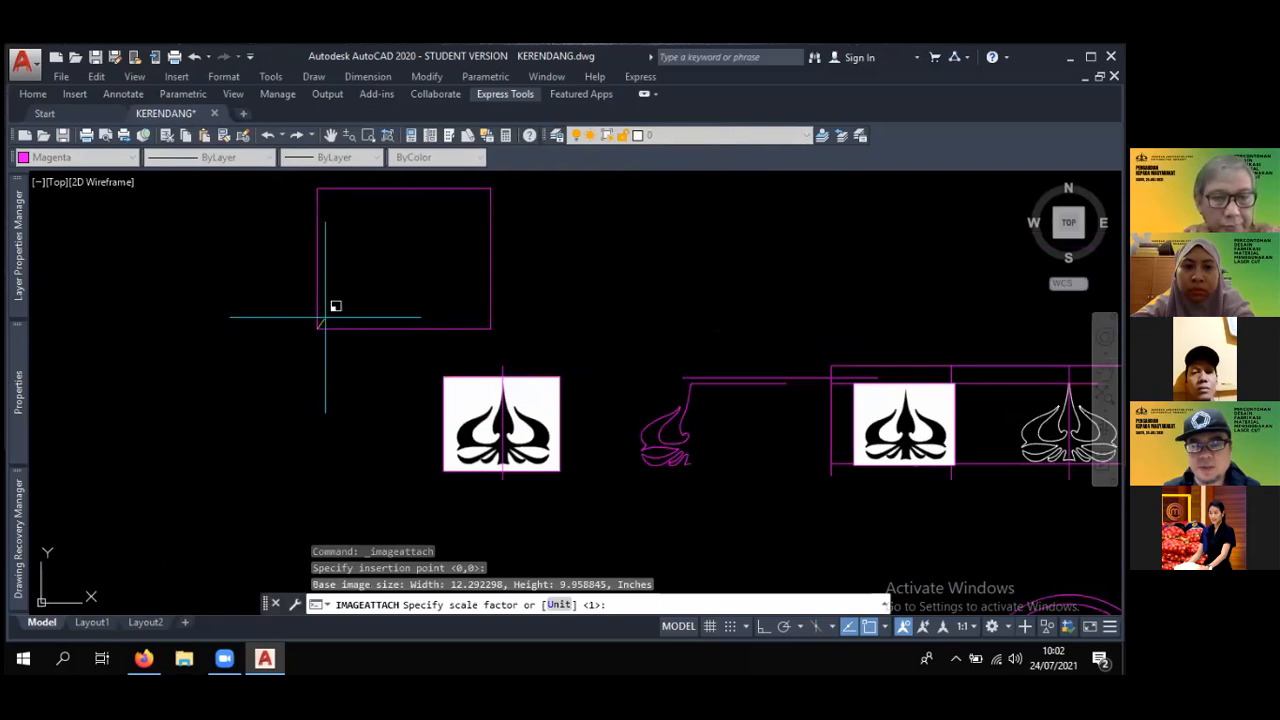
click(336, 305)
middle_drag(460, 352, 662, 412)
scroll(590, 403, down, 2)
scroll(662, 409, up, 2)
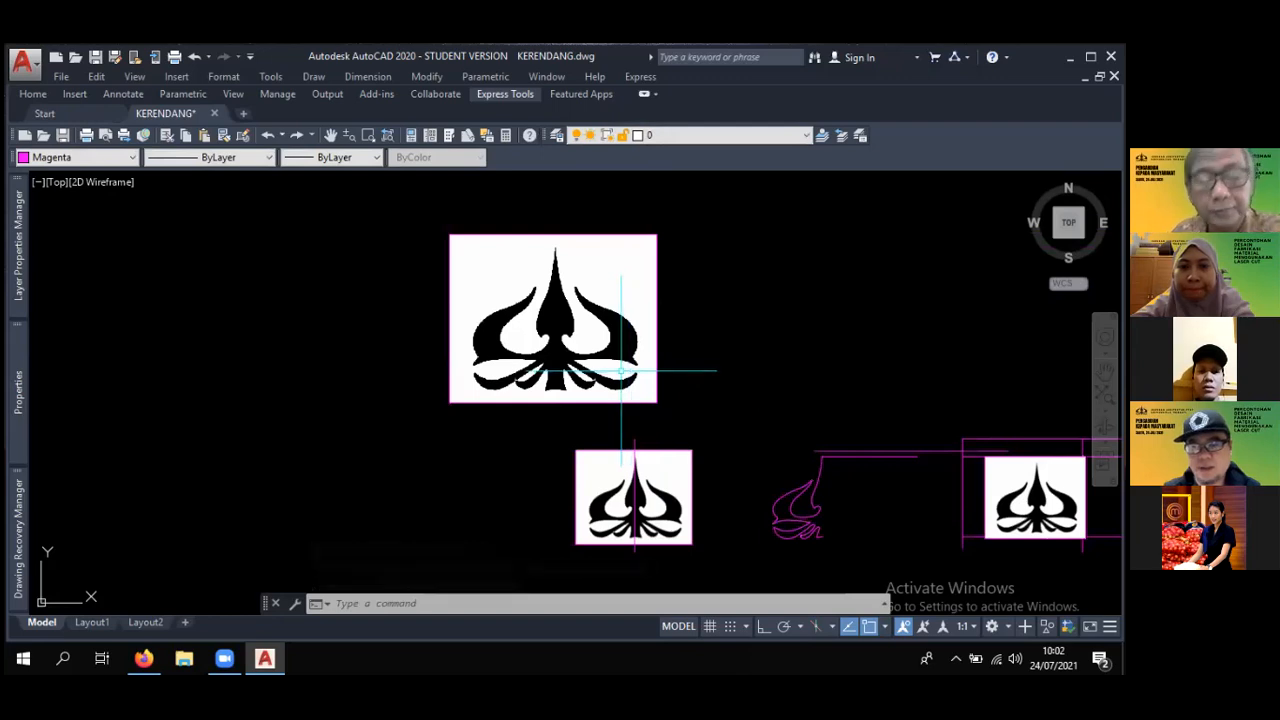
- Show the full ribbon with the drawing tools and start a line above the new image's upper edge, aligned with the logo's central tip
scroll(620, 370, up, 2)
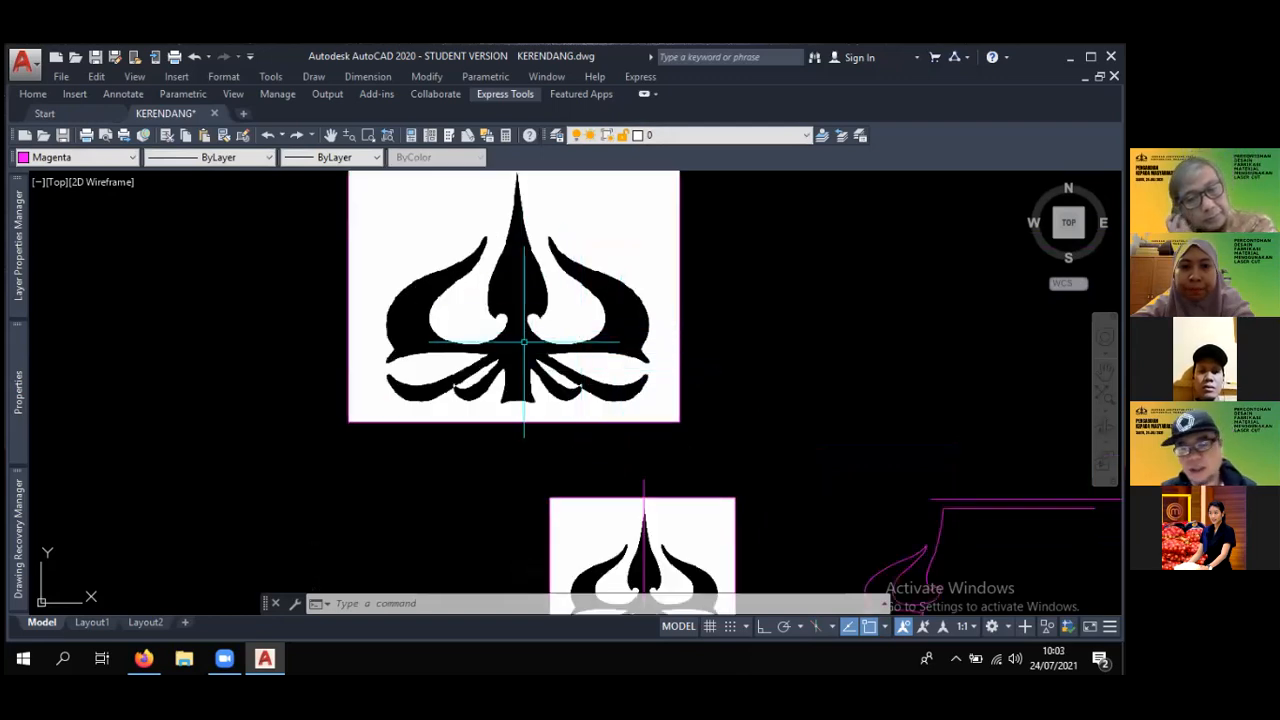
middle_drag(523, 342, 365, 283)
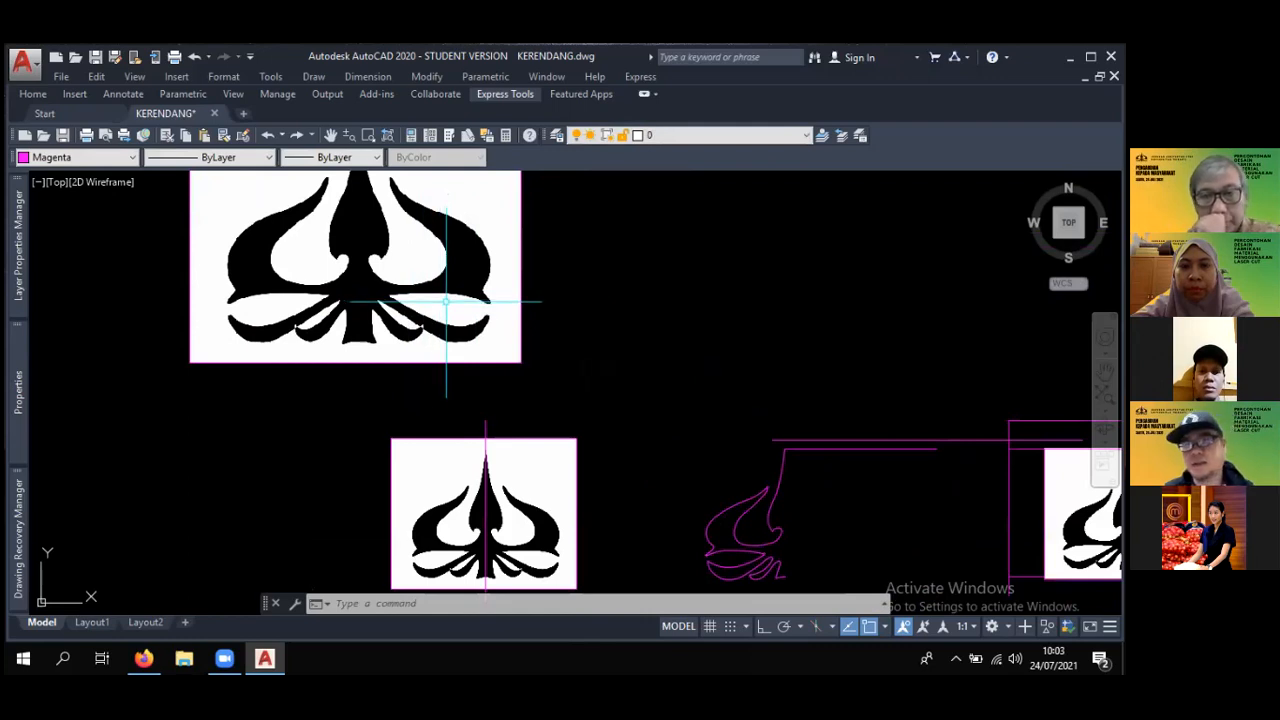
mouse_move(445, 303)
middle_down()
mouse_move(511, 371)
mouse_move(601, 428)
middle_up()
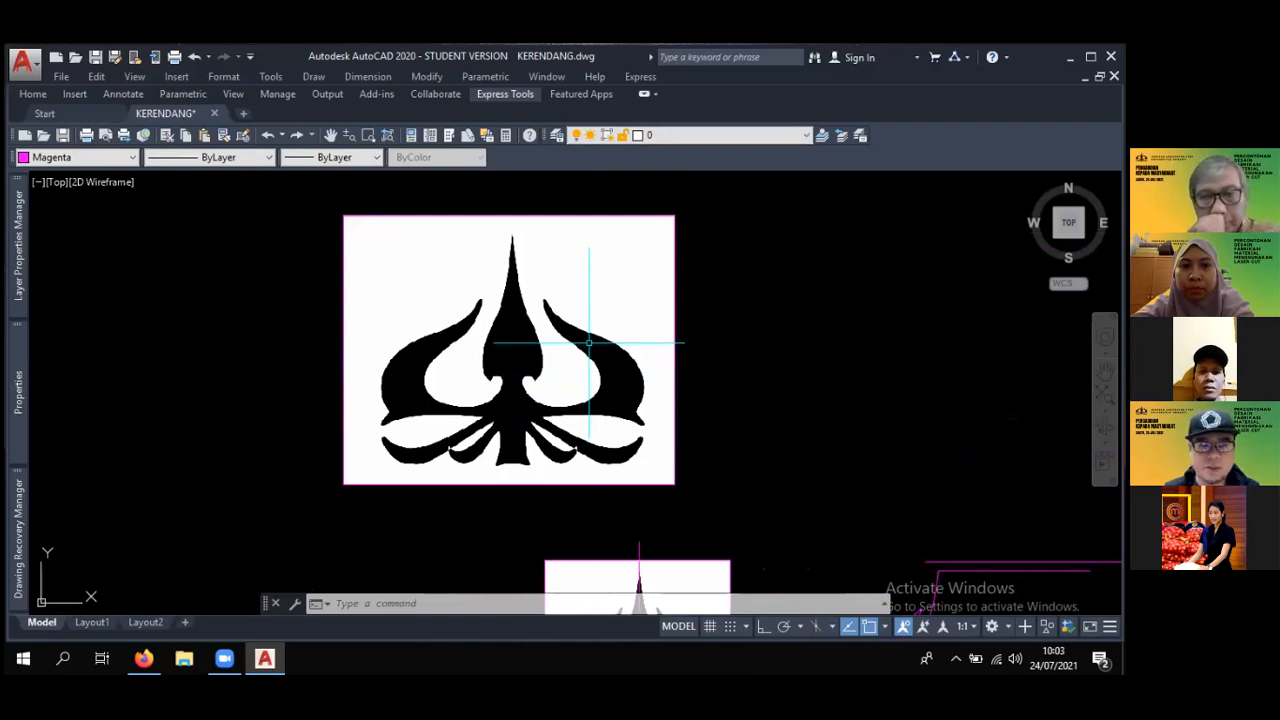
click(645, 94)
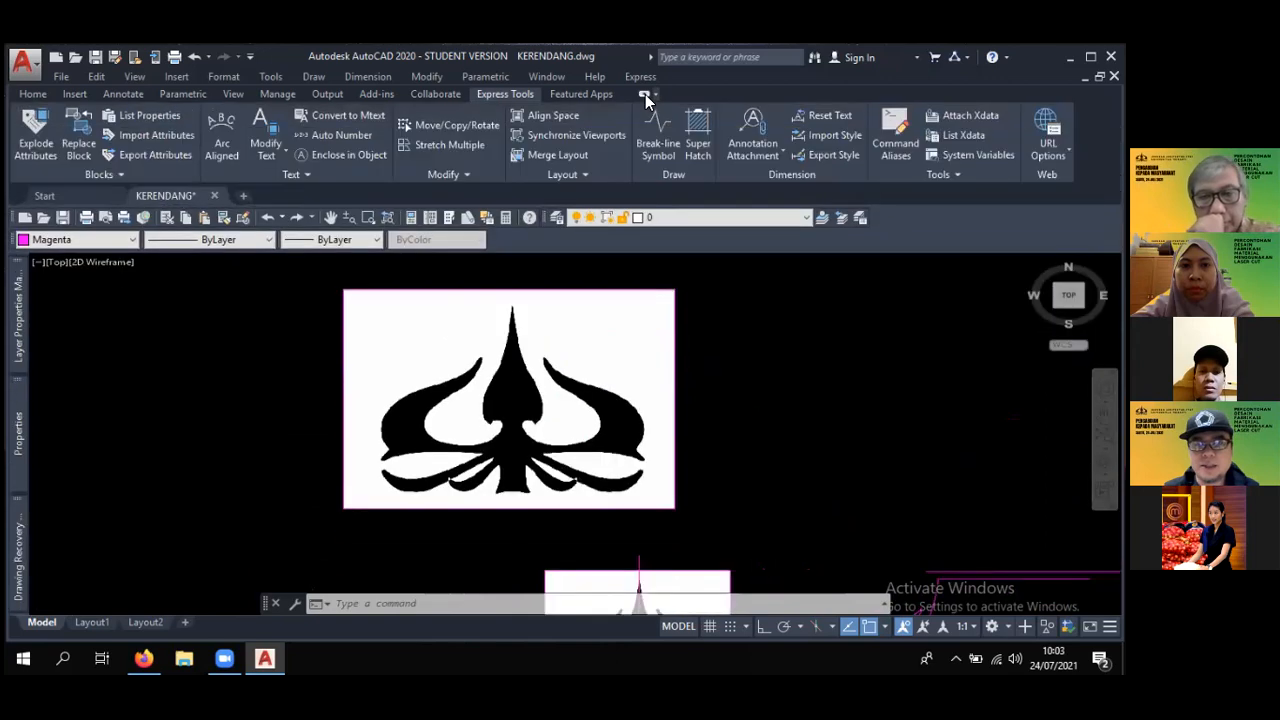
click(33, 94)
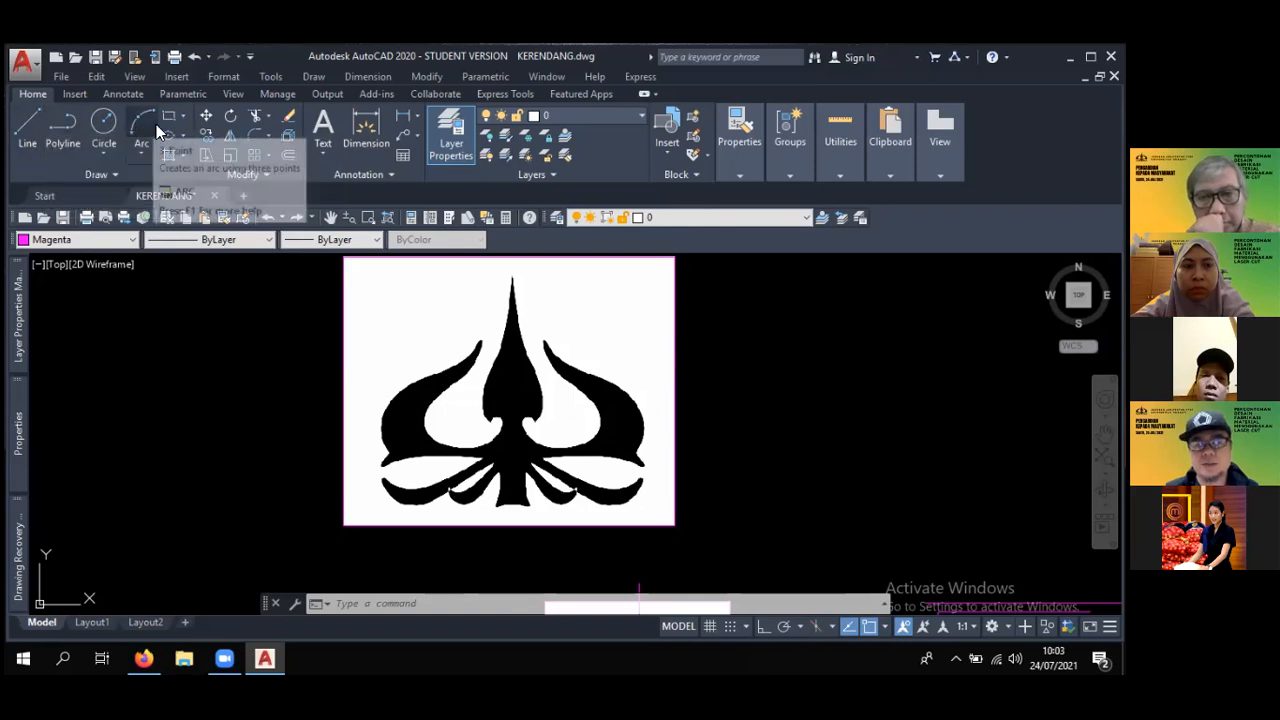
click(27, 128)
scroll(528, 340, up, 3)
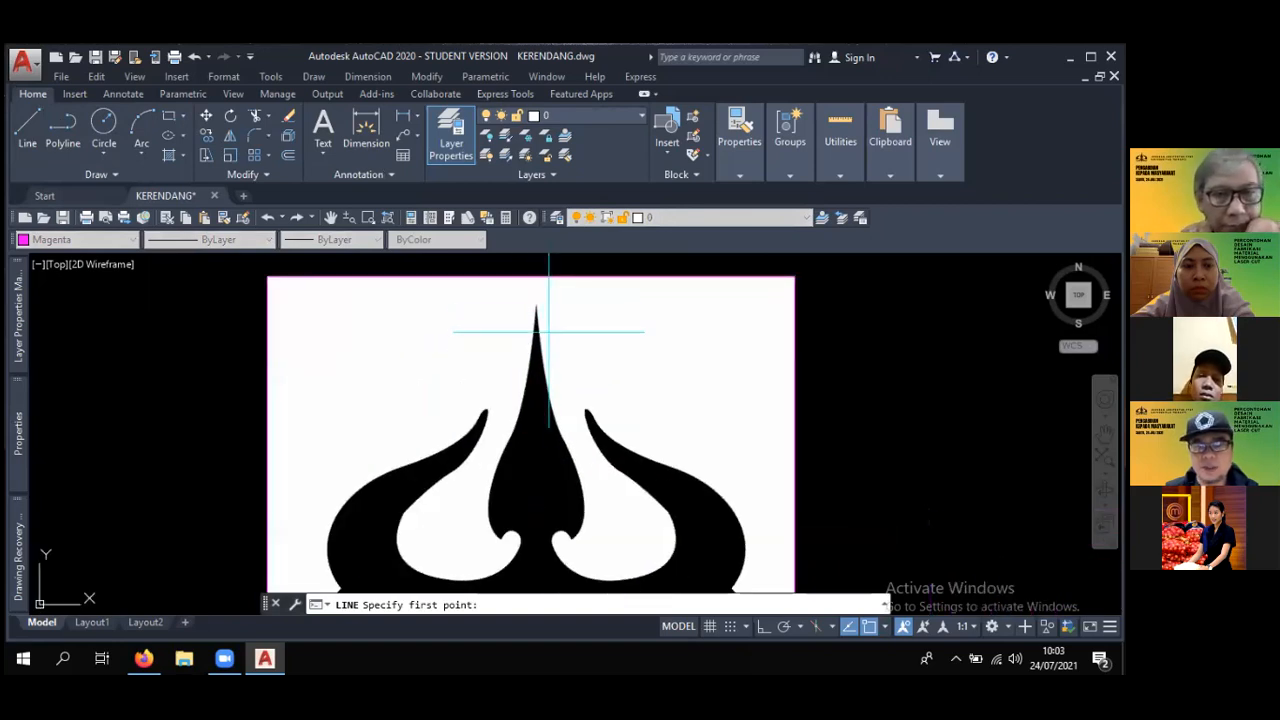
middle_drag(544, 378, 534, 340)
scroll(540, 384, down, 4)
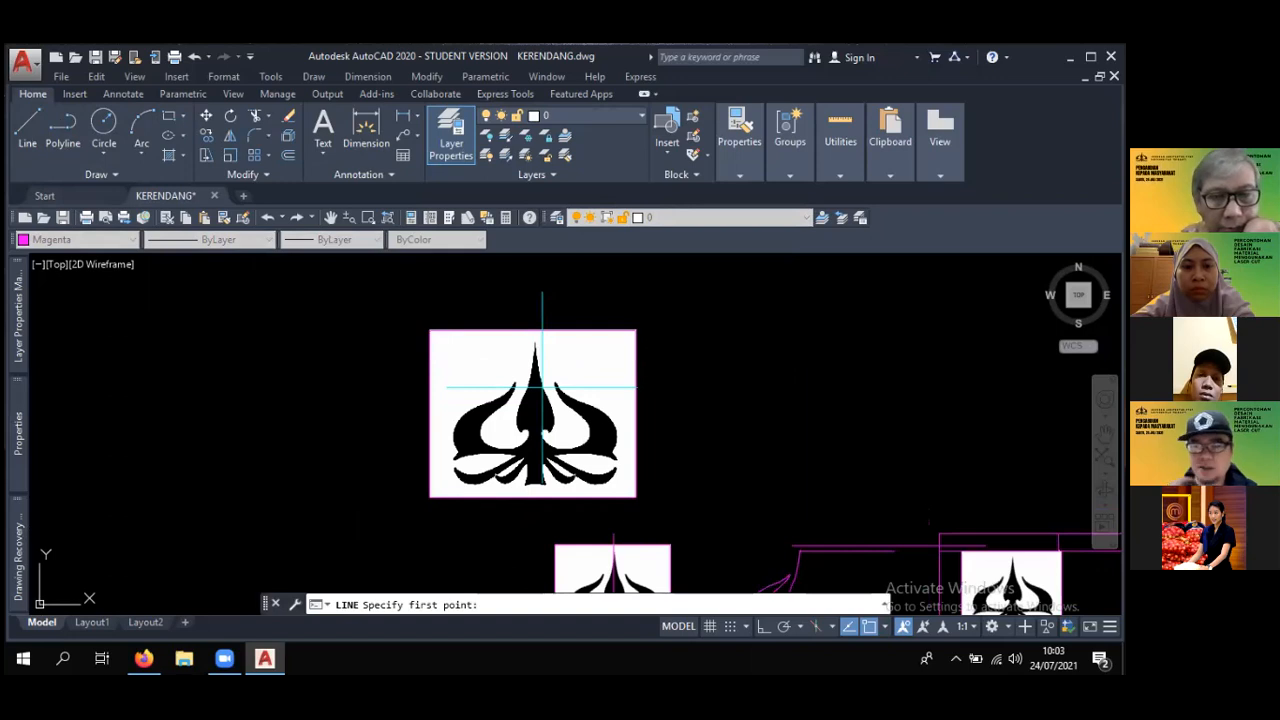
scroll(548, 375, up, 2)
middle_drag(551, 366, 529, 351)
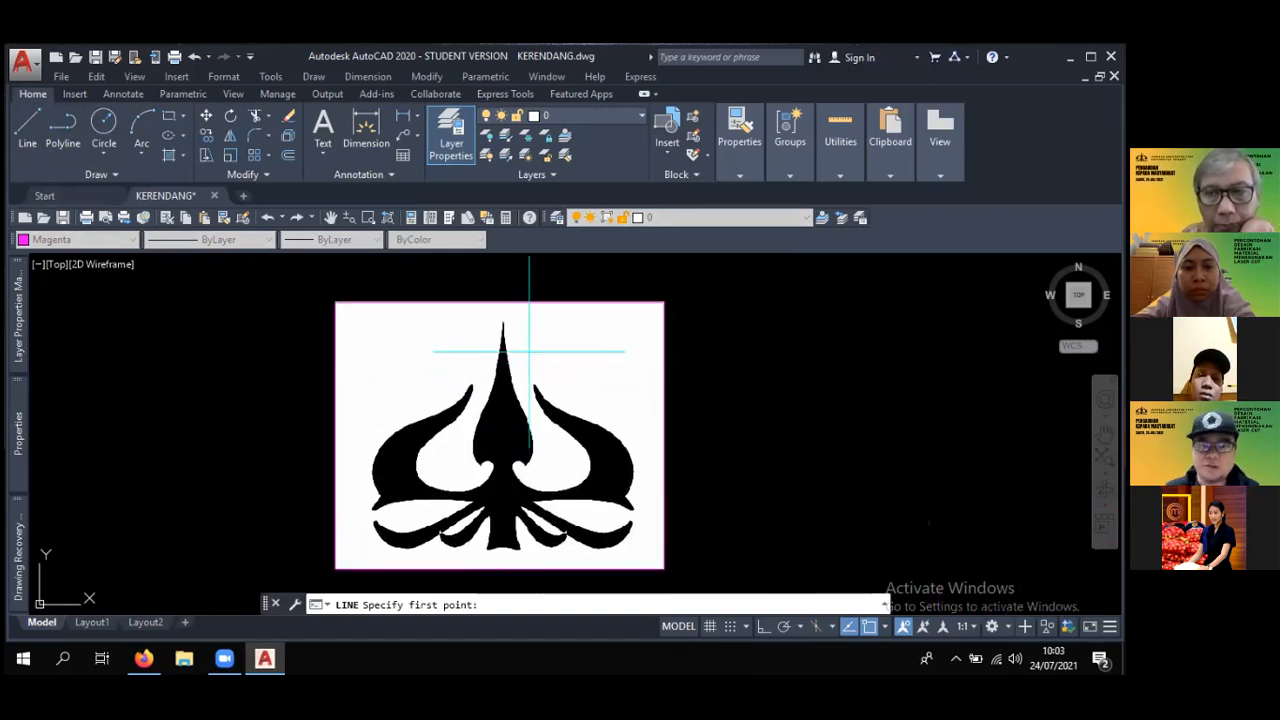
scroll(529, 351, up, 3)
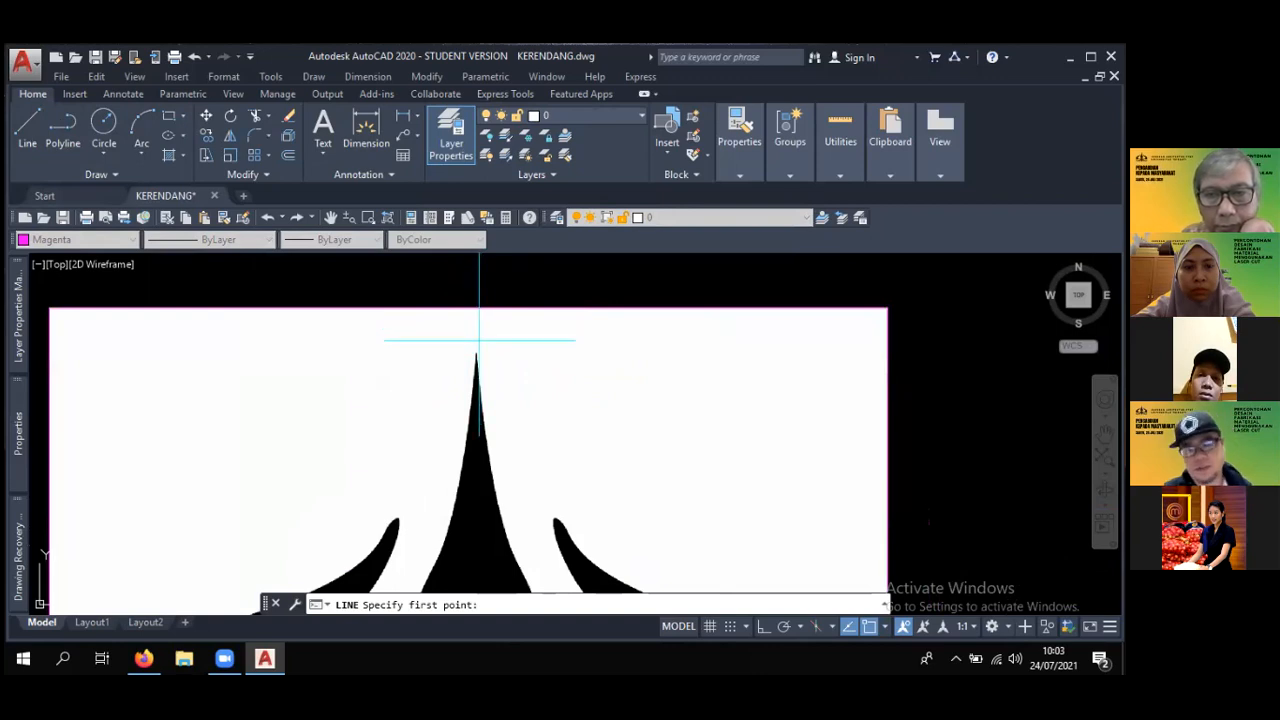
scroll(478, 335, up, 2)
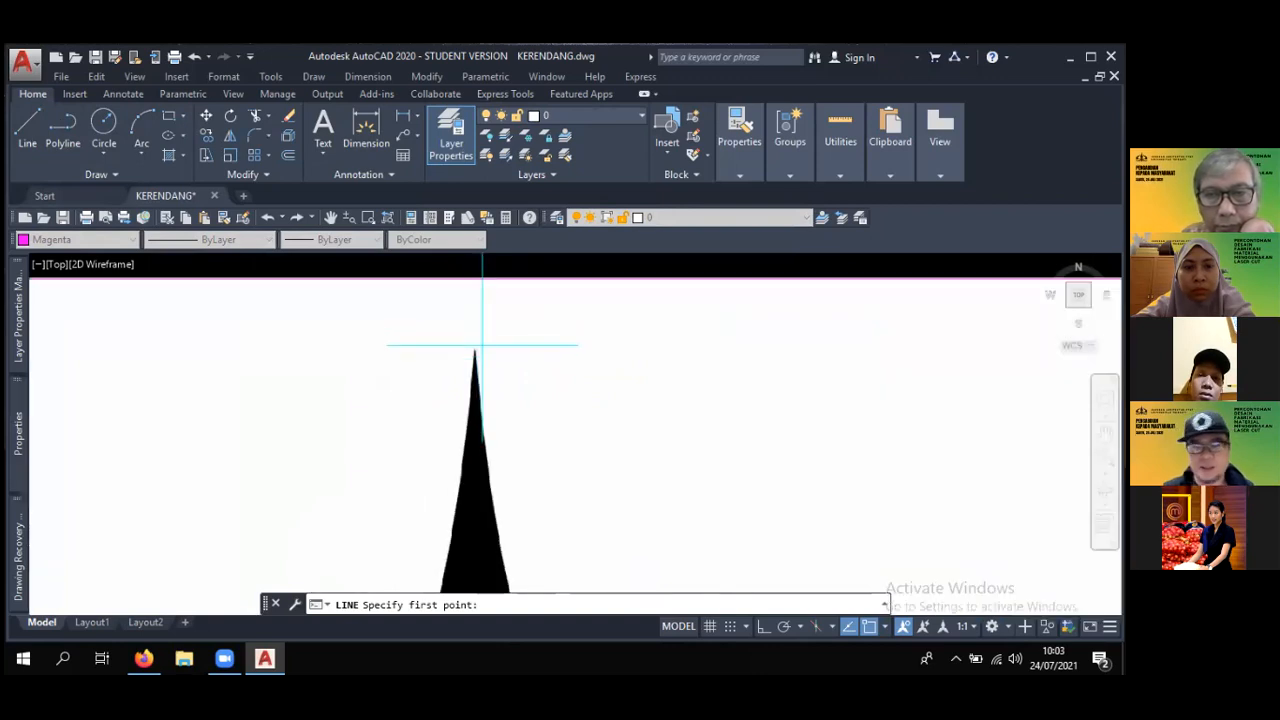
click(474, 263)
- Turn Ortho on and finish the vertical centre line through the logo, about 34 units long, ending below the image's lower edge
scroll(474, 397, down, 5)
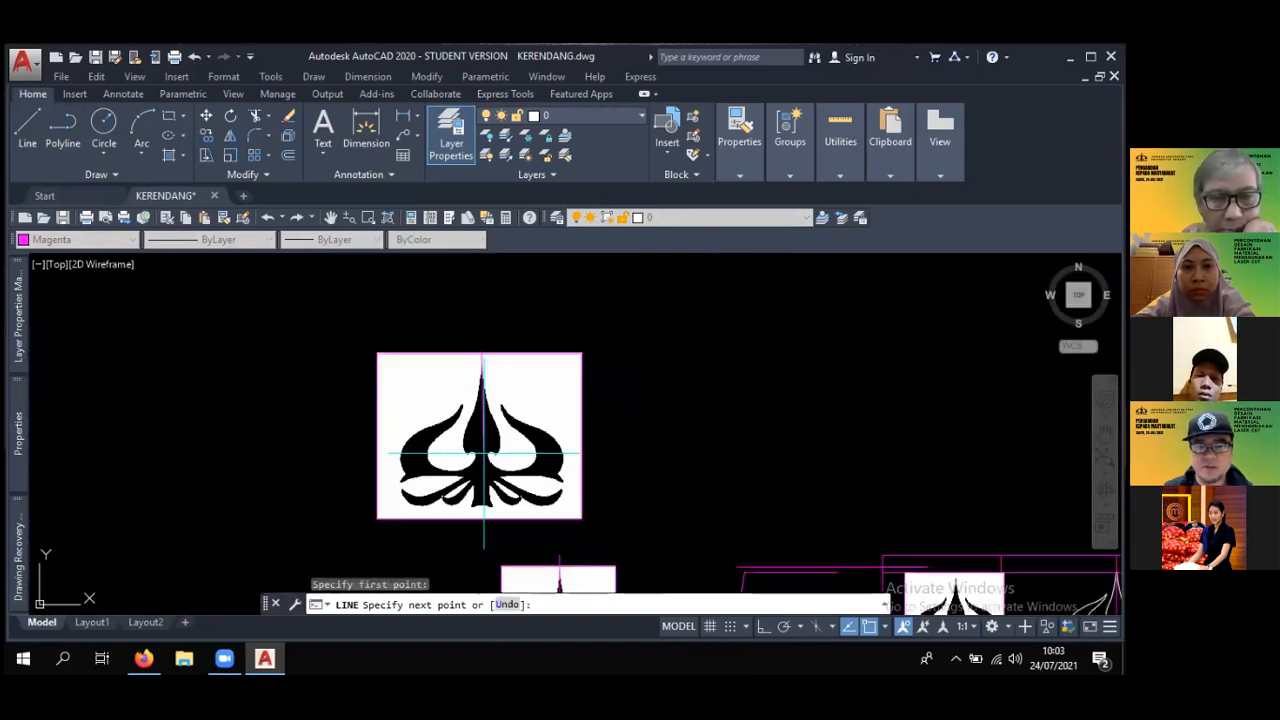
middle_drag(484, 453, 484, 350)
scroll(500, 424, up, 4)
mouse_move(558, 449)
middle_down()
mouse_move(644, 573)
mouse_move(555, 540)
middle_up()
scroll(635, 538, down, 2)
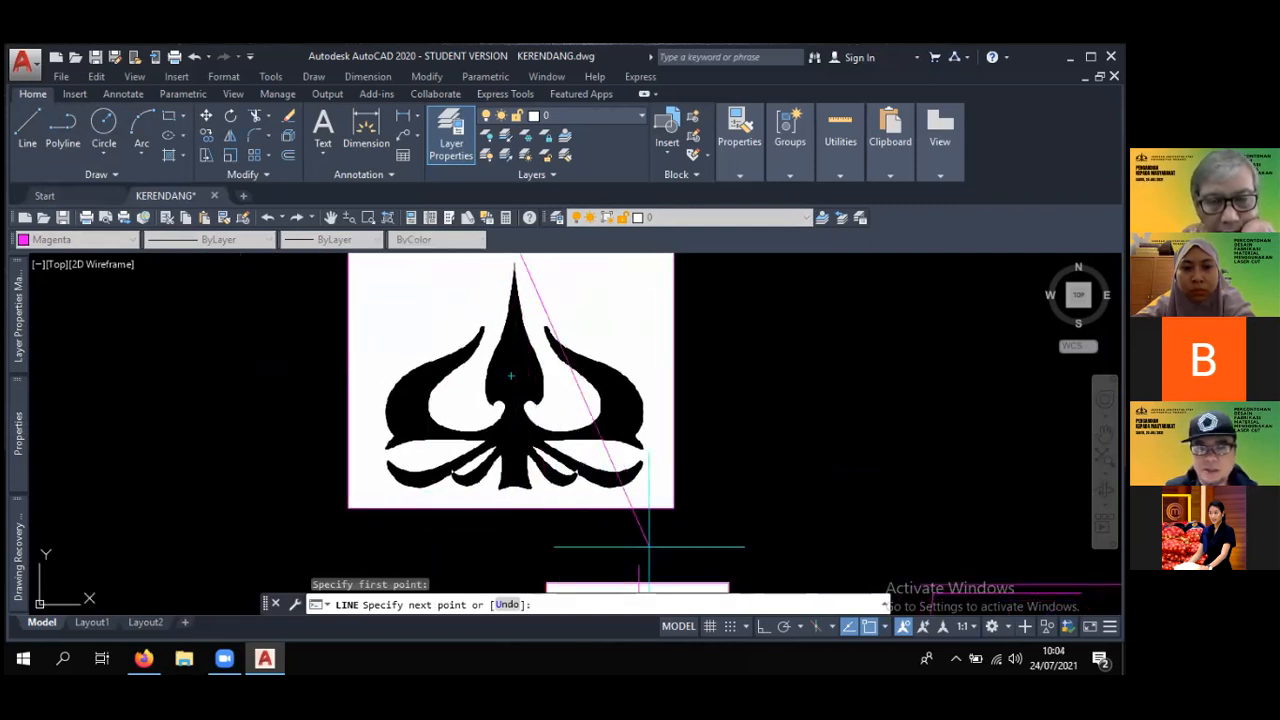
scroll(537, 569, up, 4)
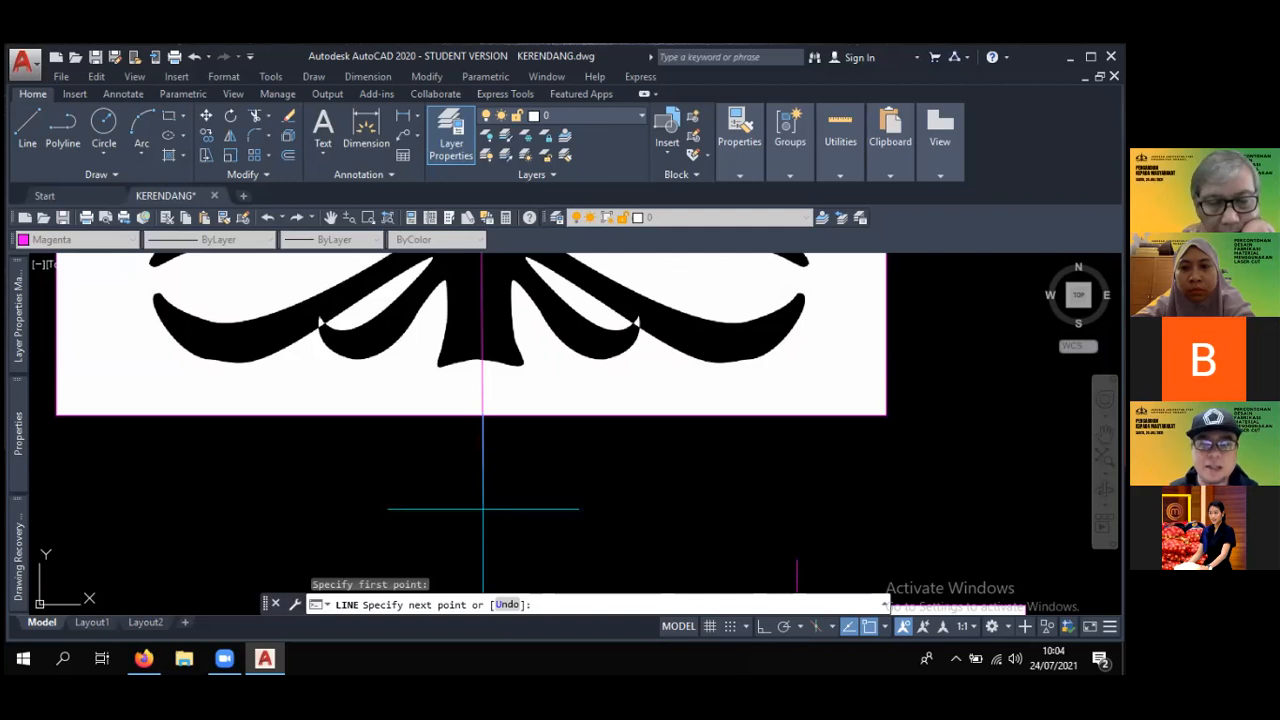
key(F8)
scroll(520, 388, down, 6)
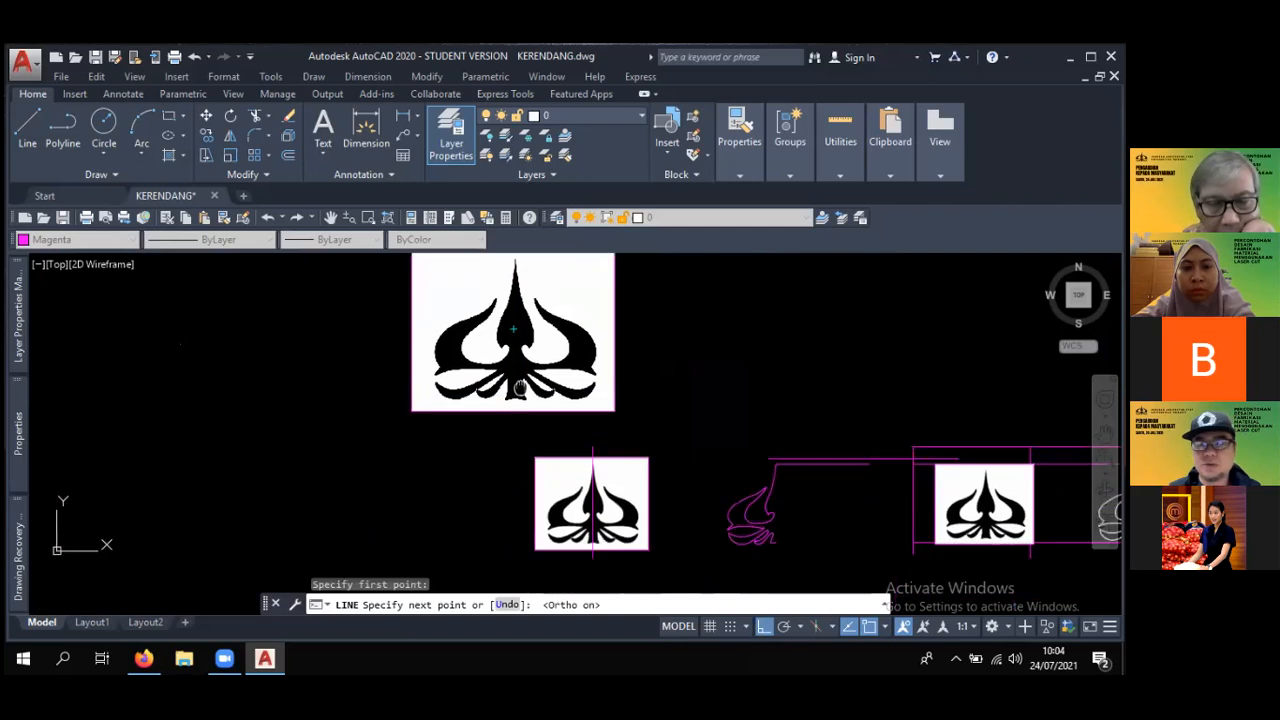
middle_drag(520, 388, 529, 343)
mouse_move(545, 405)
middle_down()
mouse_move(549, 578)
mouse_move(543, 468)
middle_up()
scroll(549, 578, up, 2)
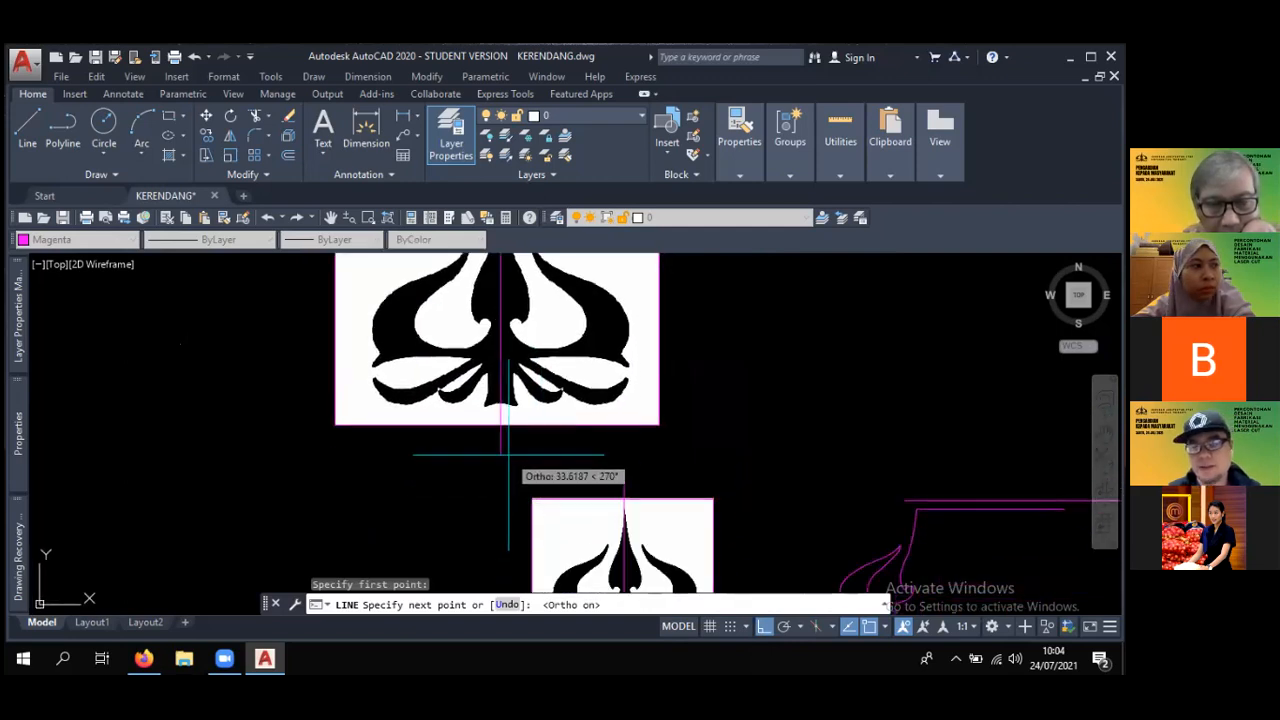
click(500, 462)
middle_drag(520, 447, 562, 528)
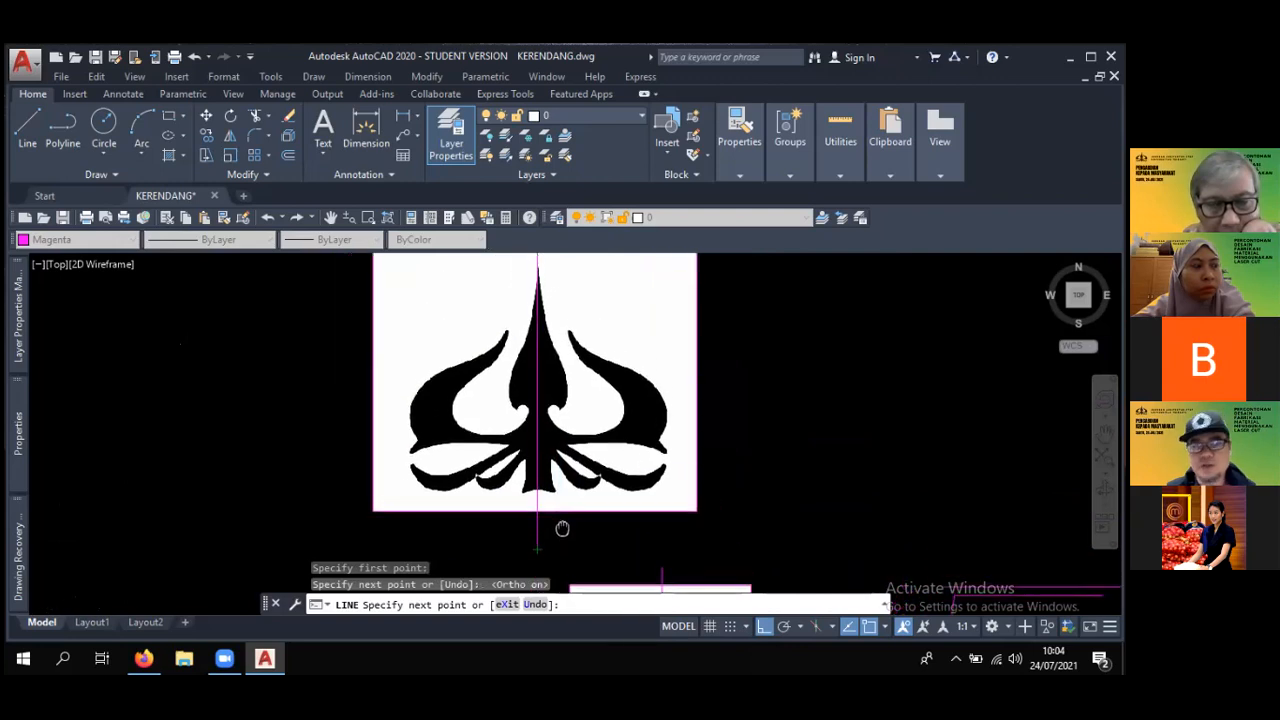
scroll(562, 528, up, 5)
key(Escape)
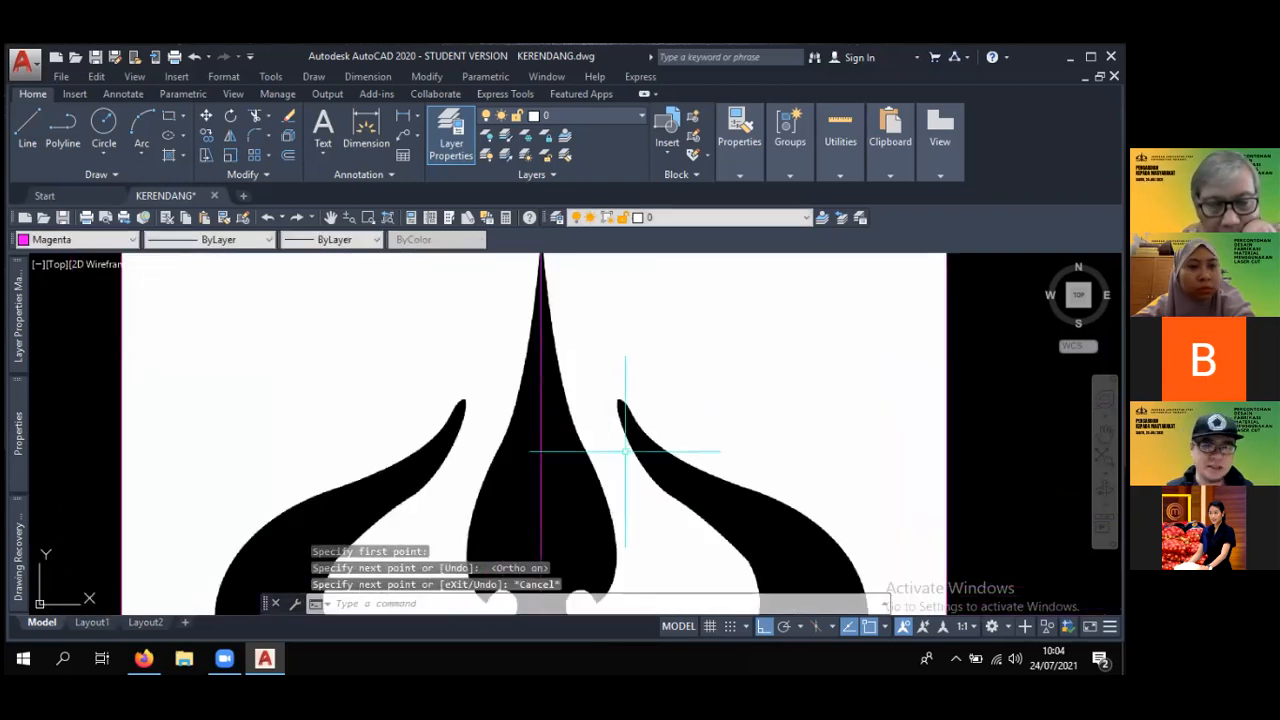
scroll(625, 451, down, 3)
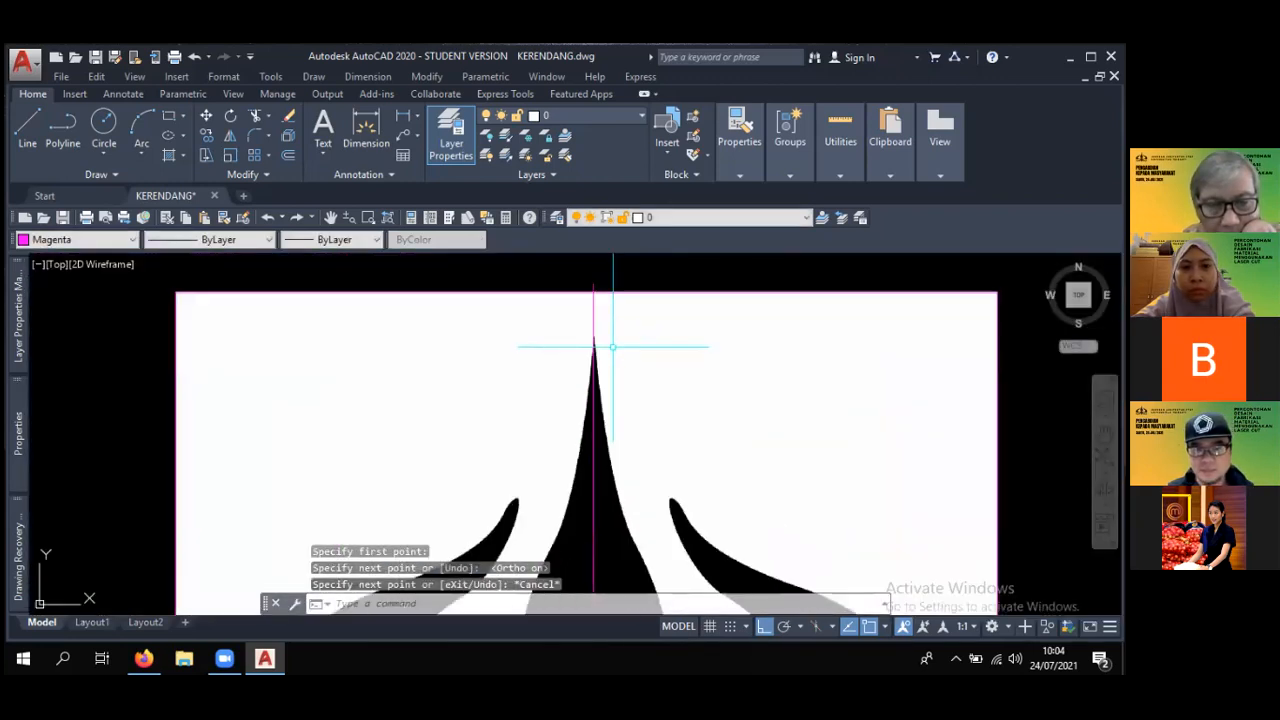
scroll(613, 347, up, 2)
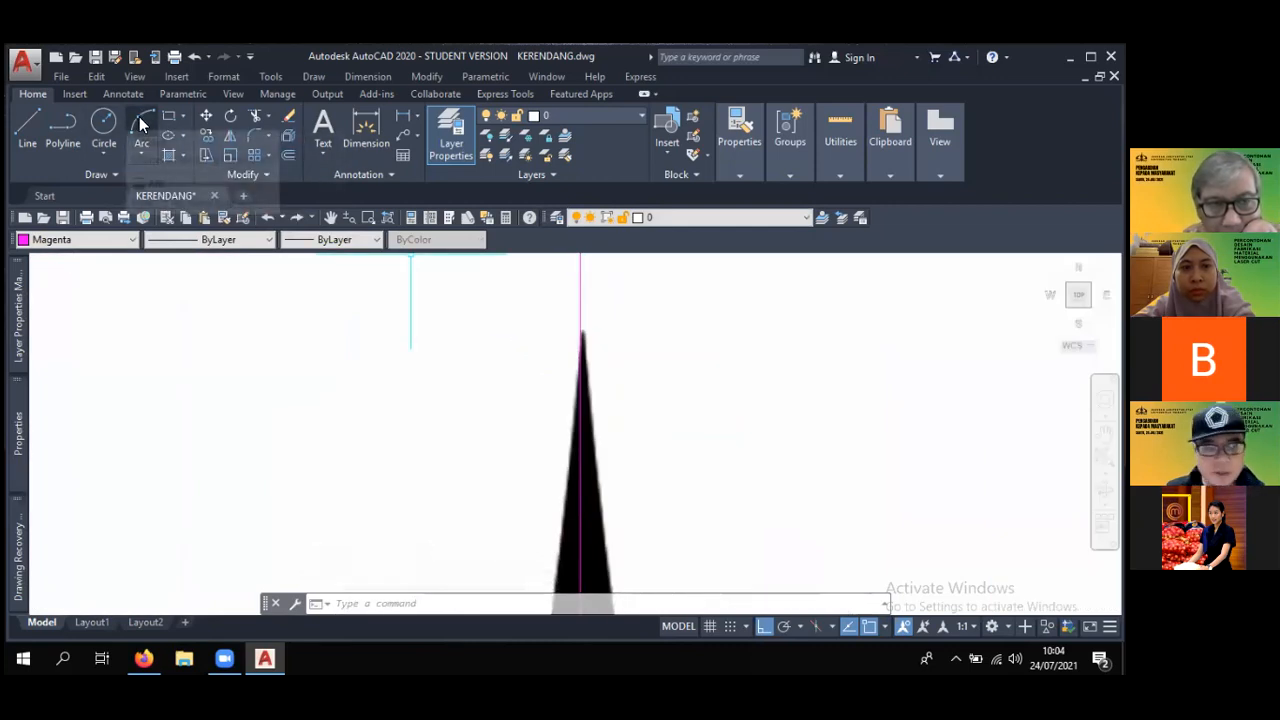
scroll(616, 397, down, 2)
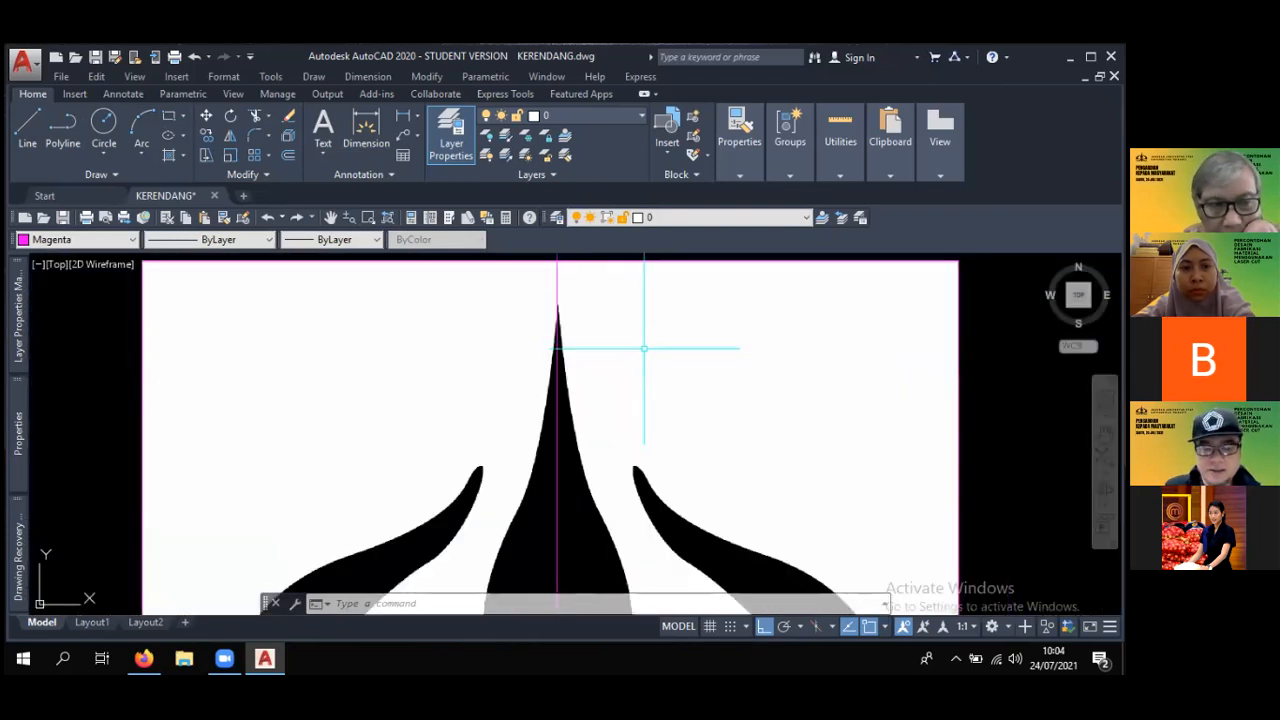
text(a)
key(Return)
scroll(546, 300, up, 3)
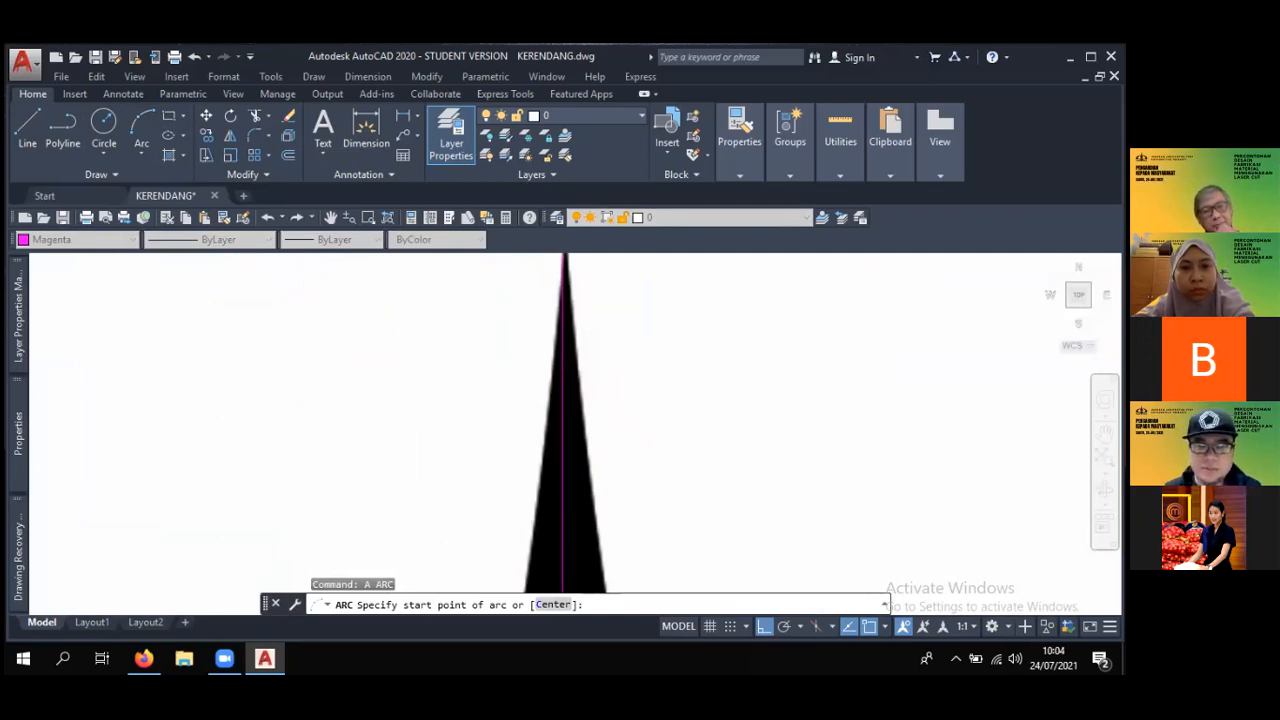
scroll(505, 383, down, 2)
key(Escape)
- Trace the upper left edge of the logo's central spike with a three-point arc starting at its tip
text(a)
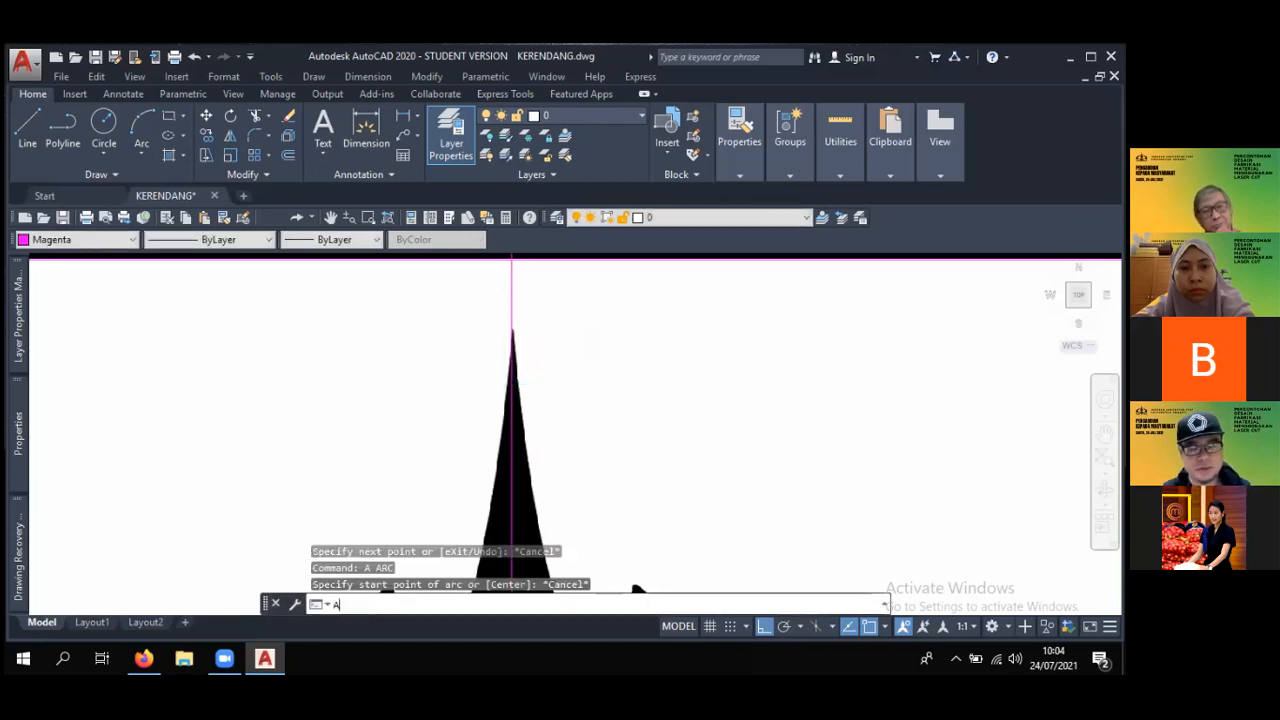
key(Return)
scroll(496, 360, up, 3)
scroll(535, 284, down, 1)
click(522, 278)
scroll(473, 489, down, 4)
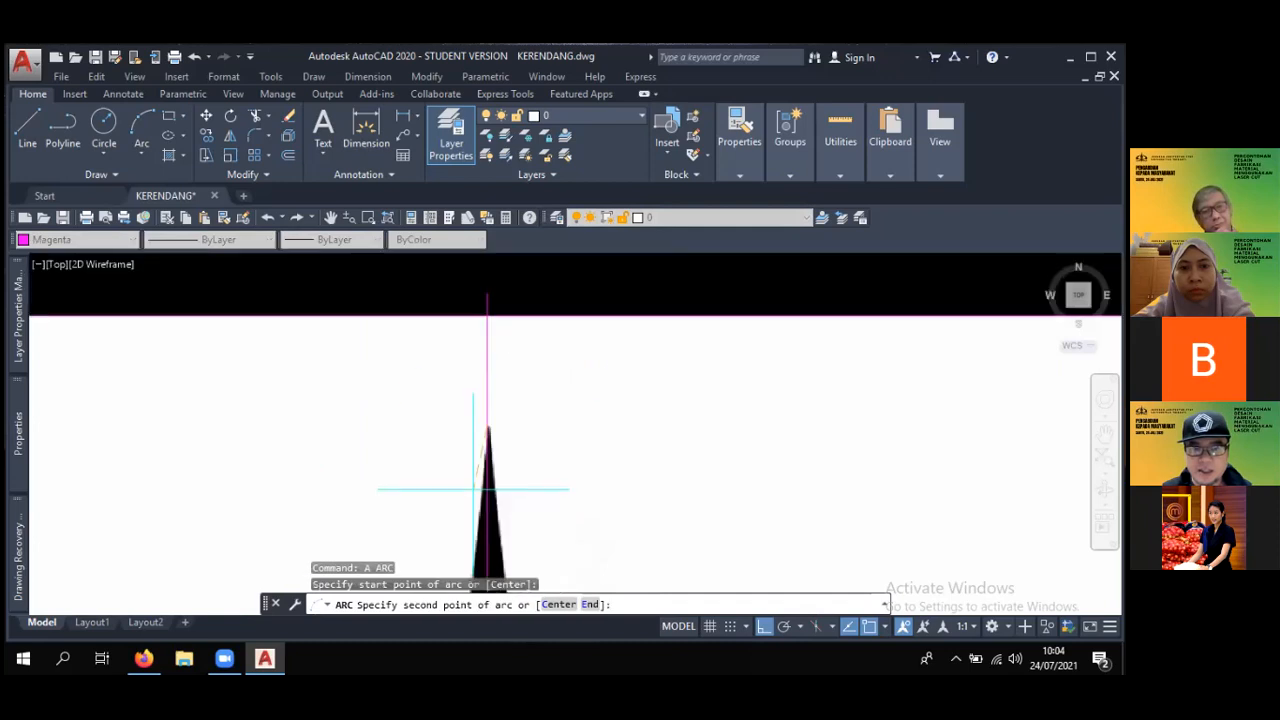
scroll(473, 491, up, 4)
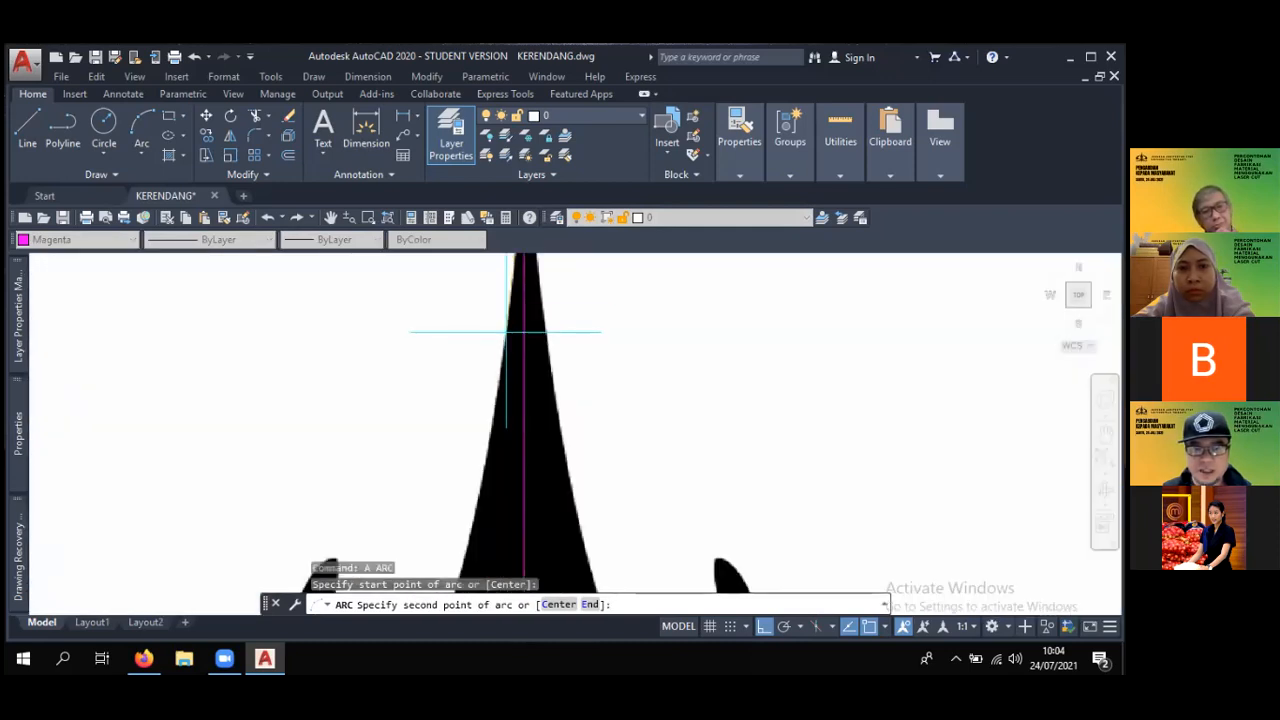
scroll(506, 289, up, 3)
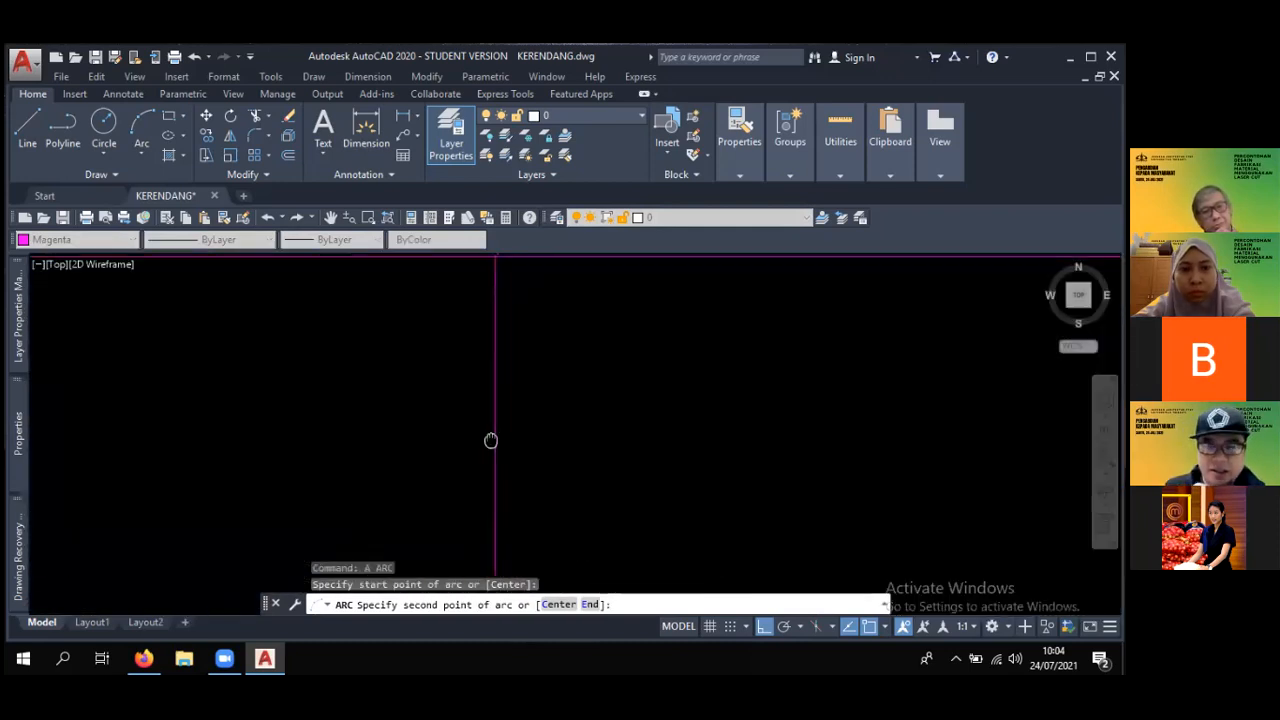
scroll(496, 290, down, 4)
scroll(497, 400, down, 3)
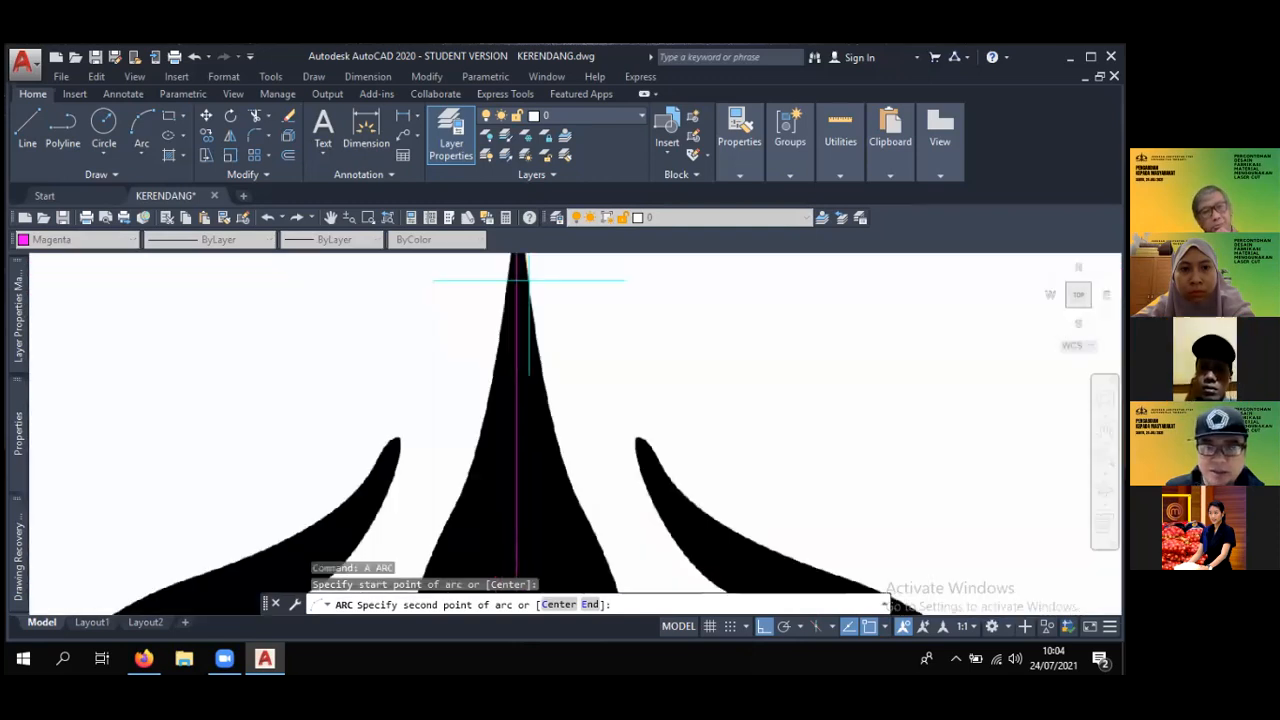
click(504, 327)
middle_drag(456, 432, 491, 388)
scroll(520, 428, up, 2)
click(494, 428)
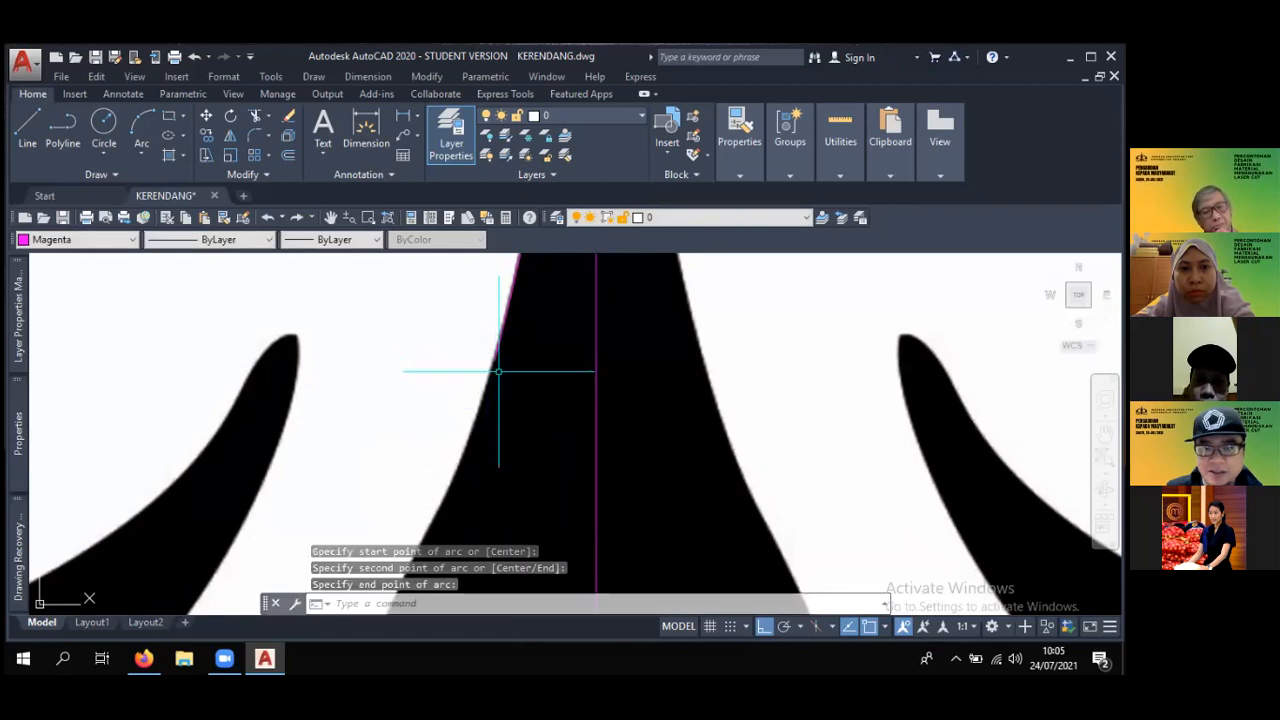
- Examine the logo's two halves about the centre line and the arc traced on the central spike's left edge
scroll(506, 428, down, 2)
middle_drag(506, 428, 517, 387)
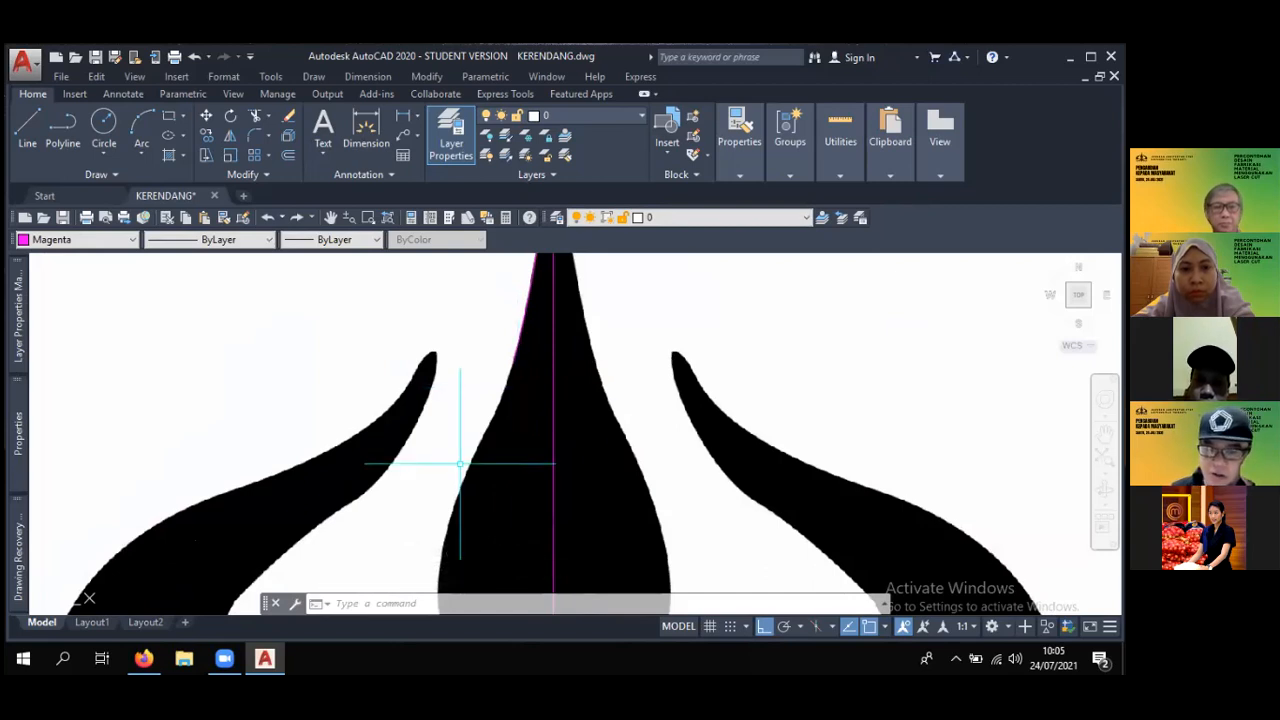
scroll(566, 405, down, 5)
scroll(571, 414, up, 4)
scroll(568, 420, down, 4)
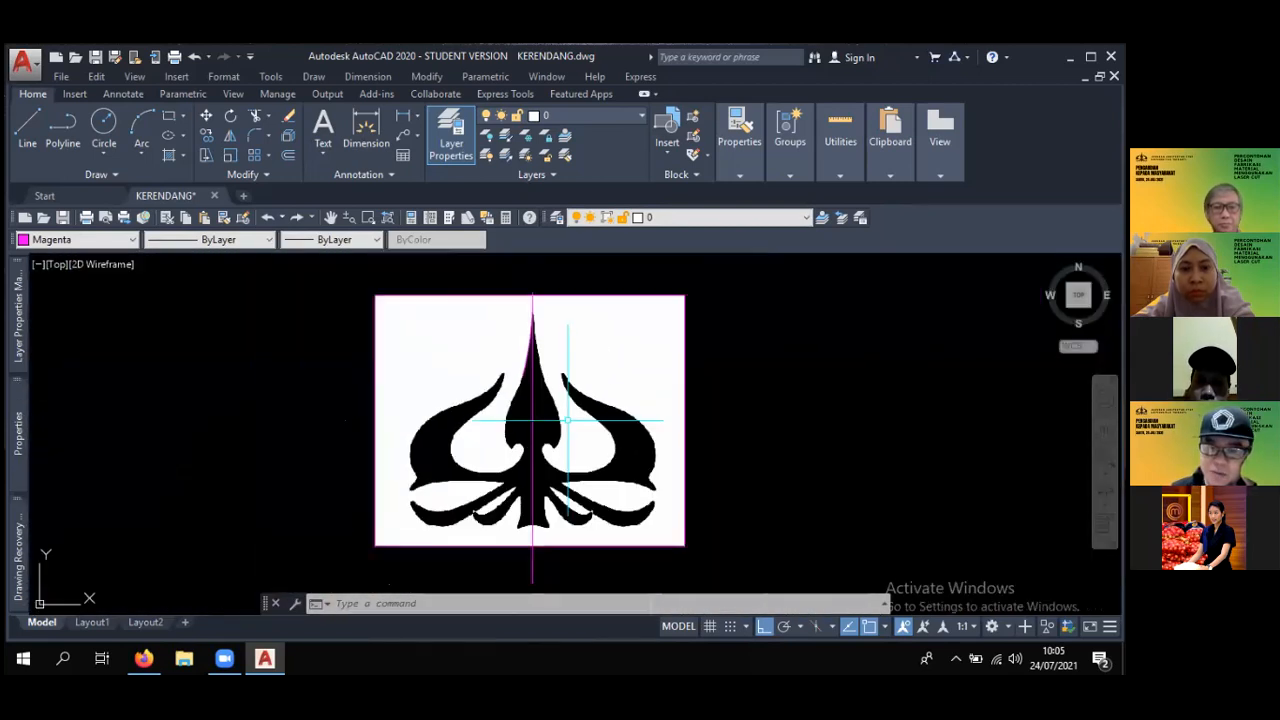
scroll(568, 420, up, 2)
scroll(568, 420, down, 2)
scroll(568, 416, up, 2)
scroll(568, 416, down, 2)
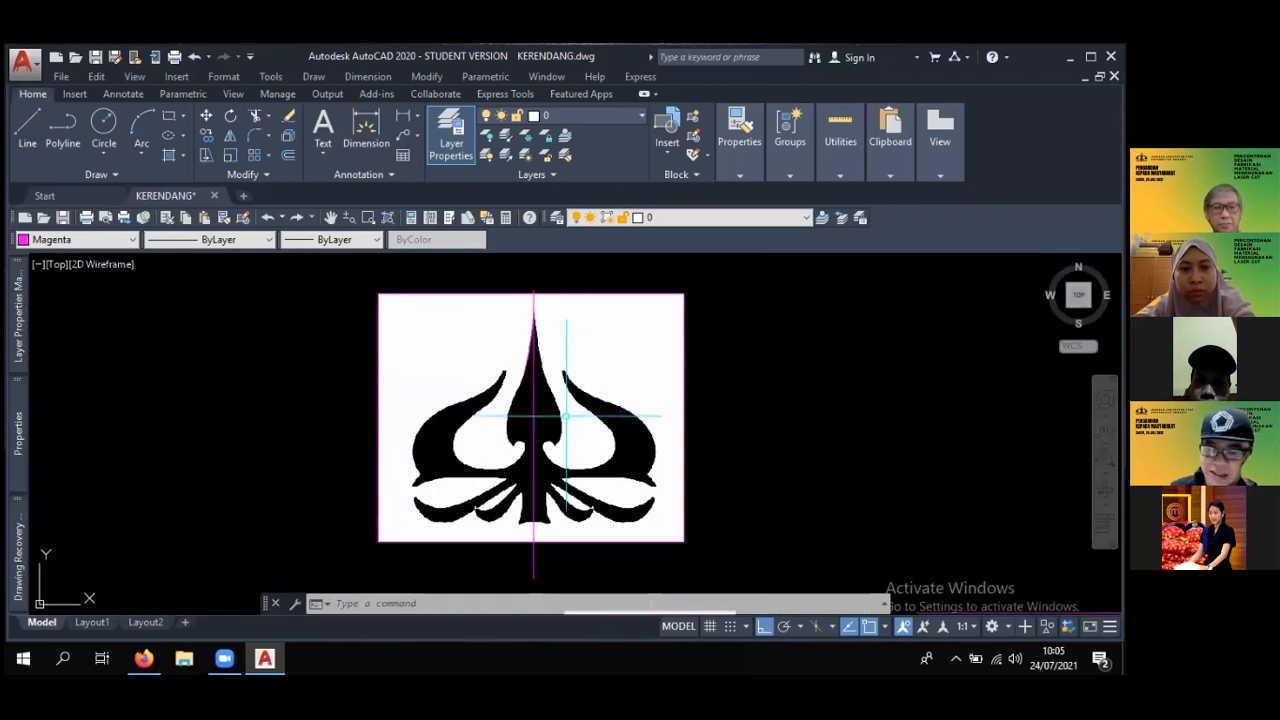
scroll(570, 410, up, 8)
scroll(570, 410, down, 6)
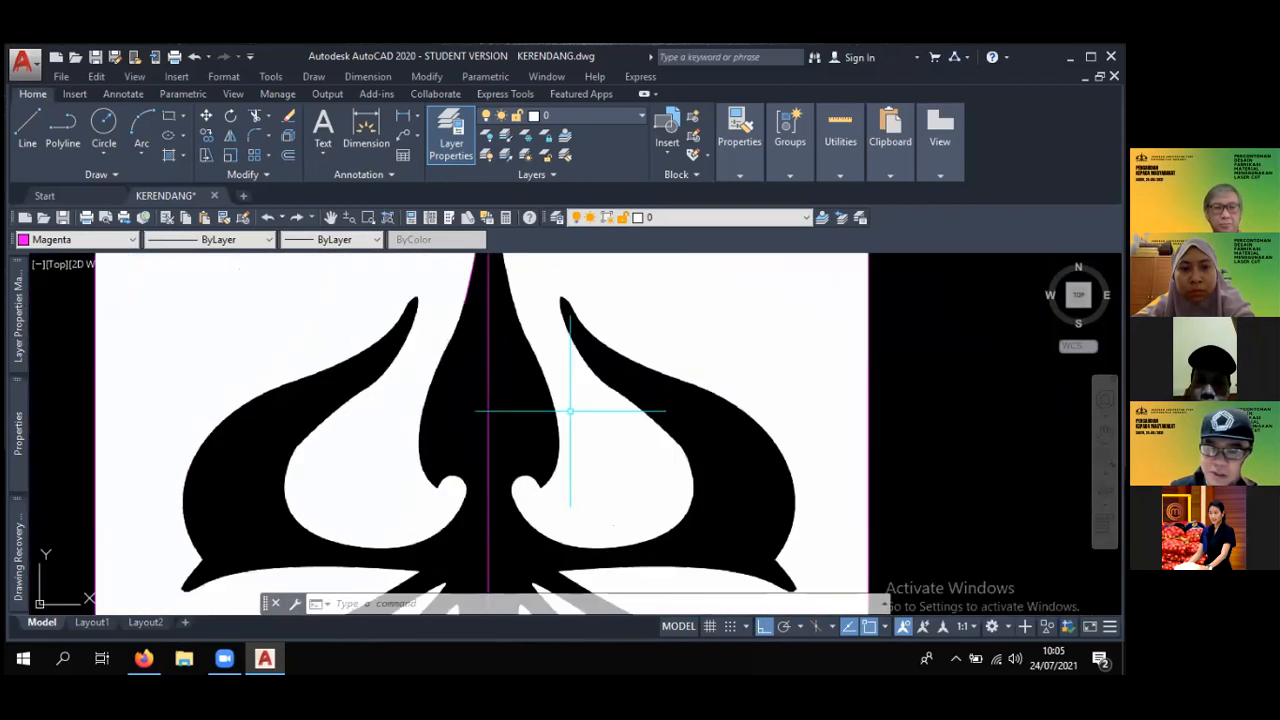
scroll(570, 410, up, 1)
scroll(570, 410, down, 1)
scroll(570, 410, up, 2)
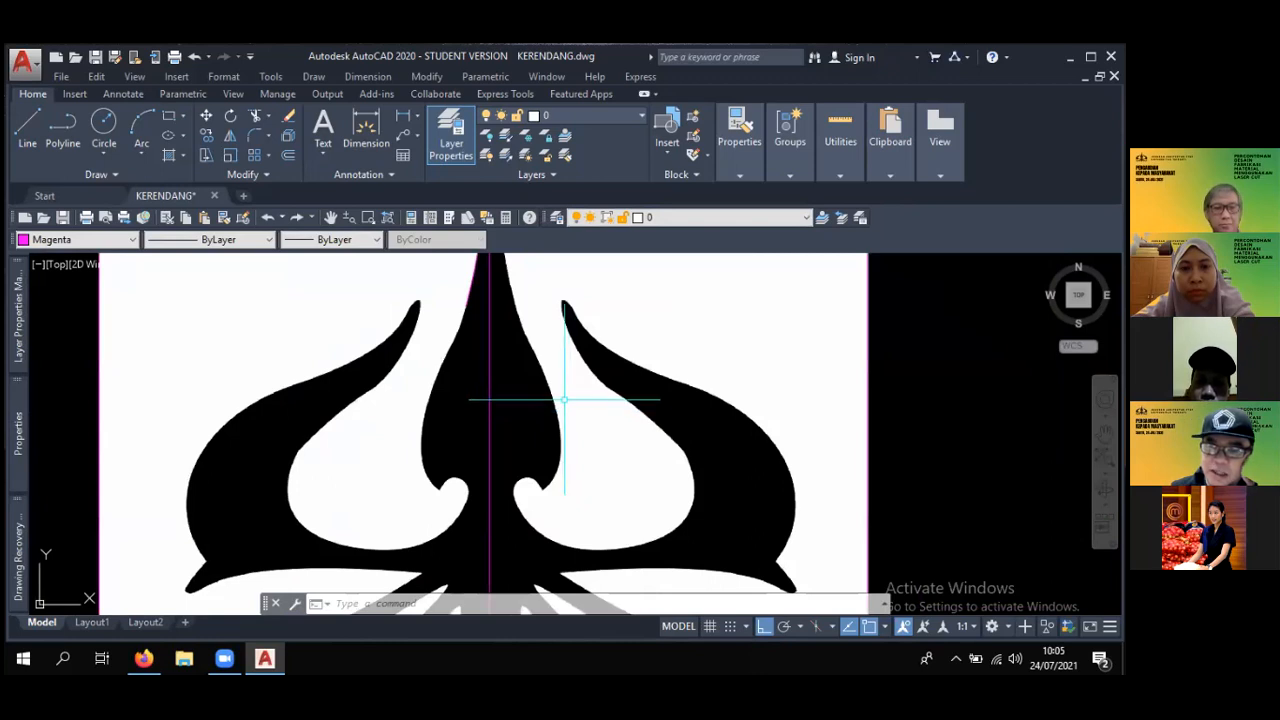
mouse_move(517, 374)
middle_down()
mouse_move(563, 394)
mouse_move(723, 414)
mouse_move(625, 419)
middle_up()
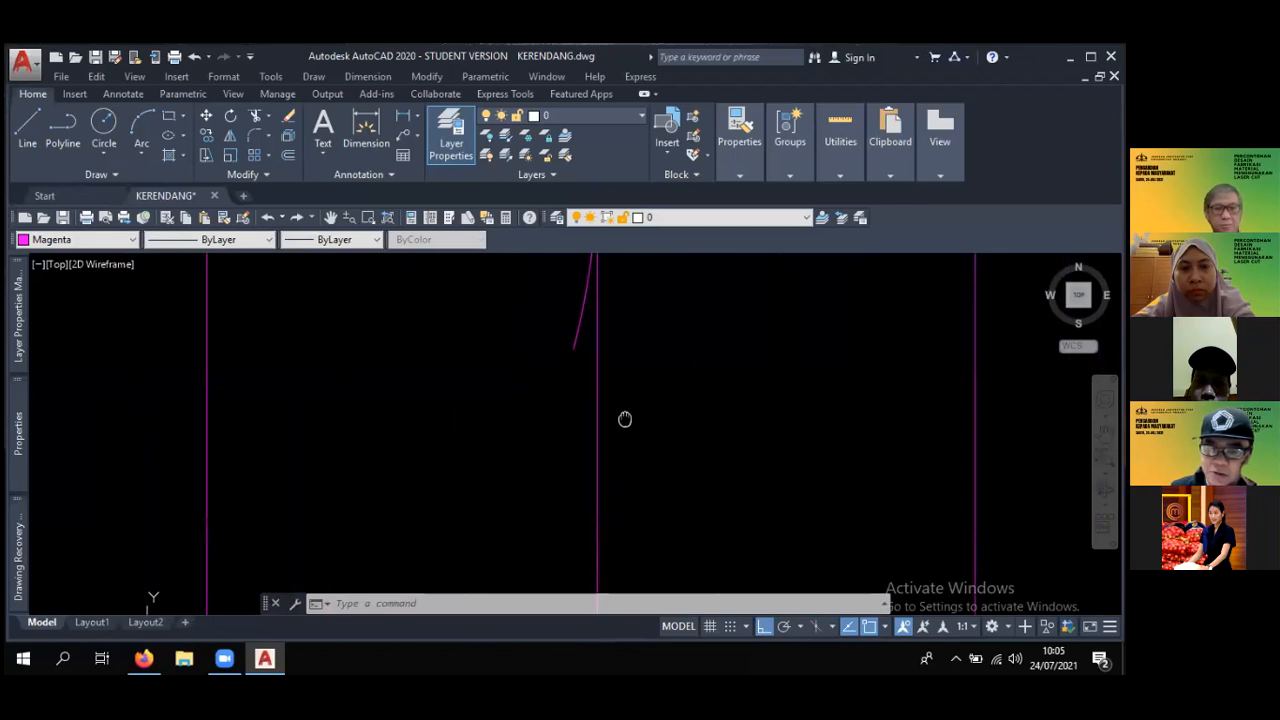
mouse_move(643, 414)
middle_down()
mouse_move(576, 408)
mouse_move(663, 363)
mouse_move(583, 423)
mouse_move(588, 405)
middle_up()
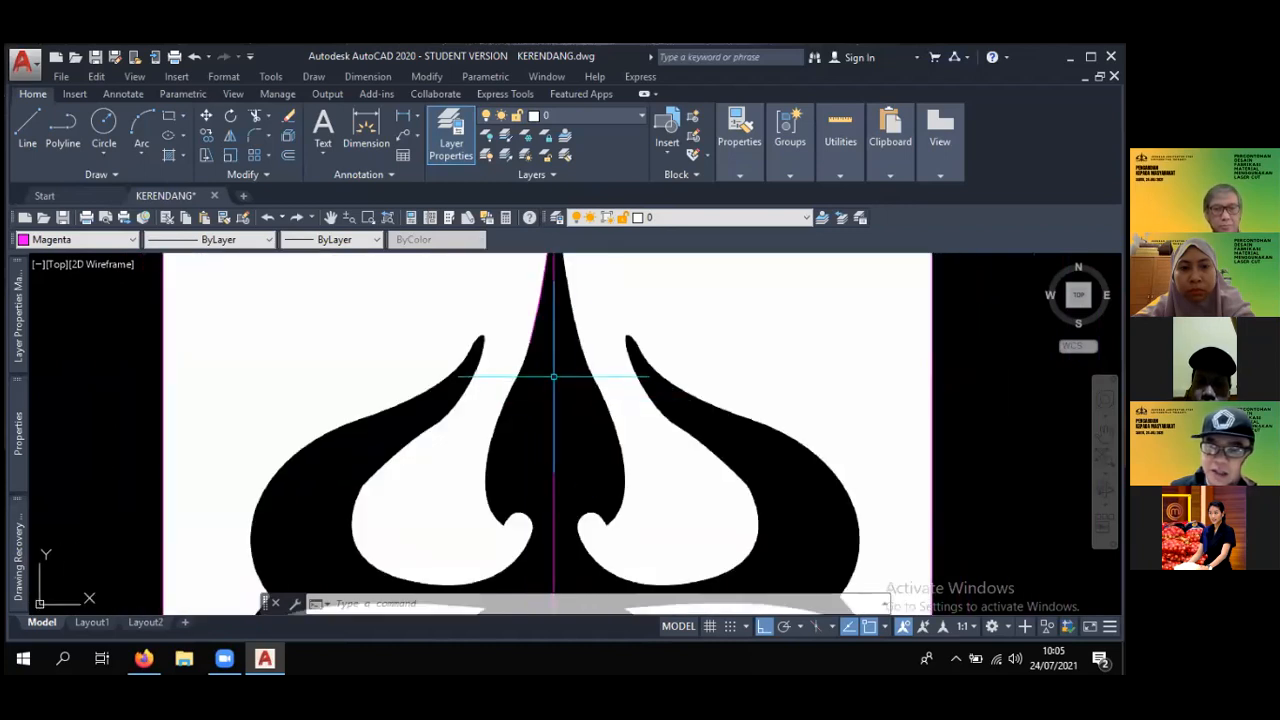
scroll(553, 364, up, 4)
scroll(556, 358, down, 5)
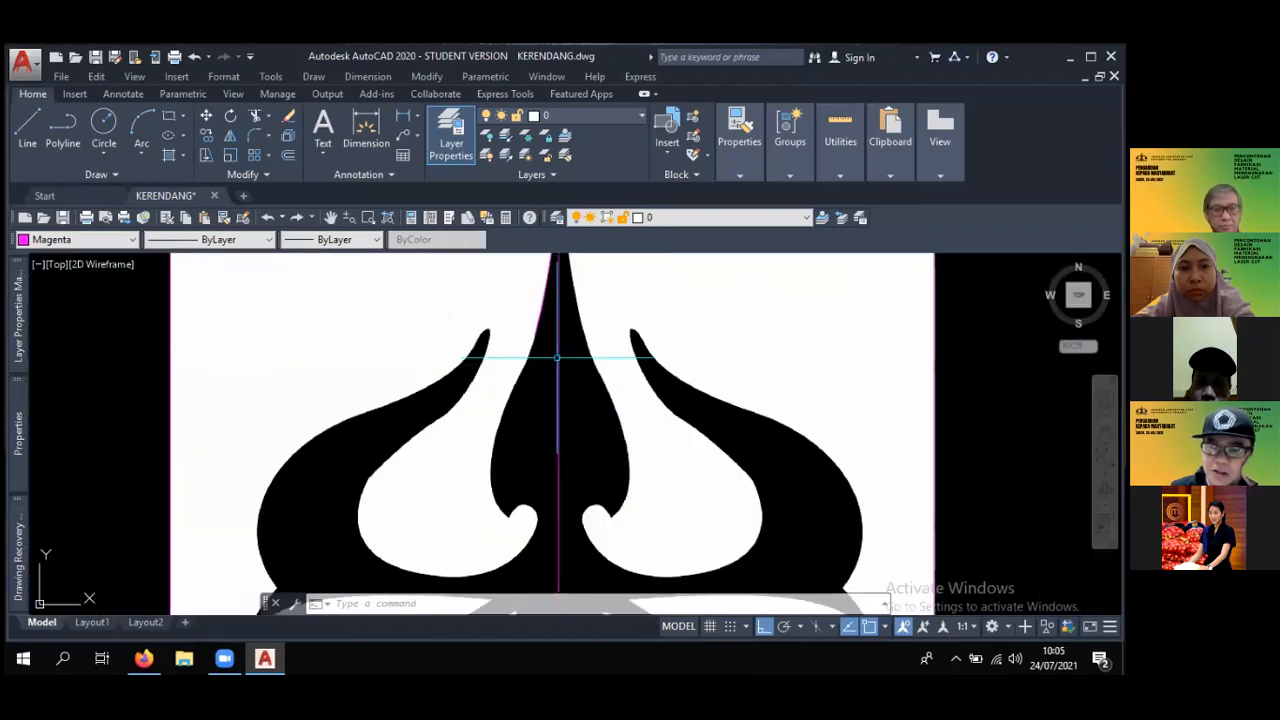
scroll(557, 357, up, 5)
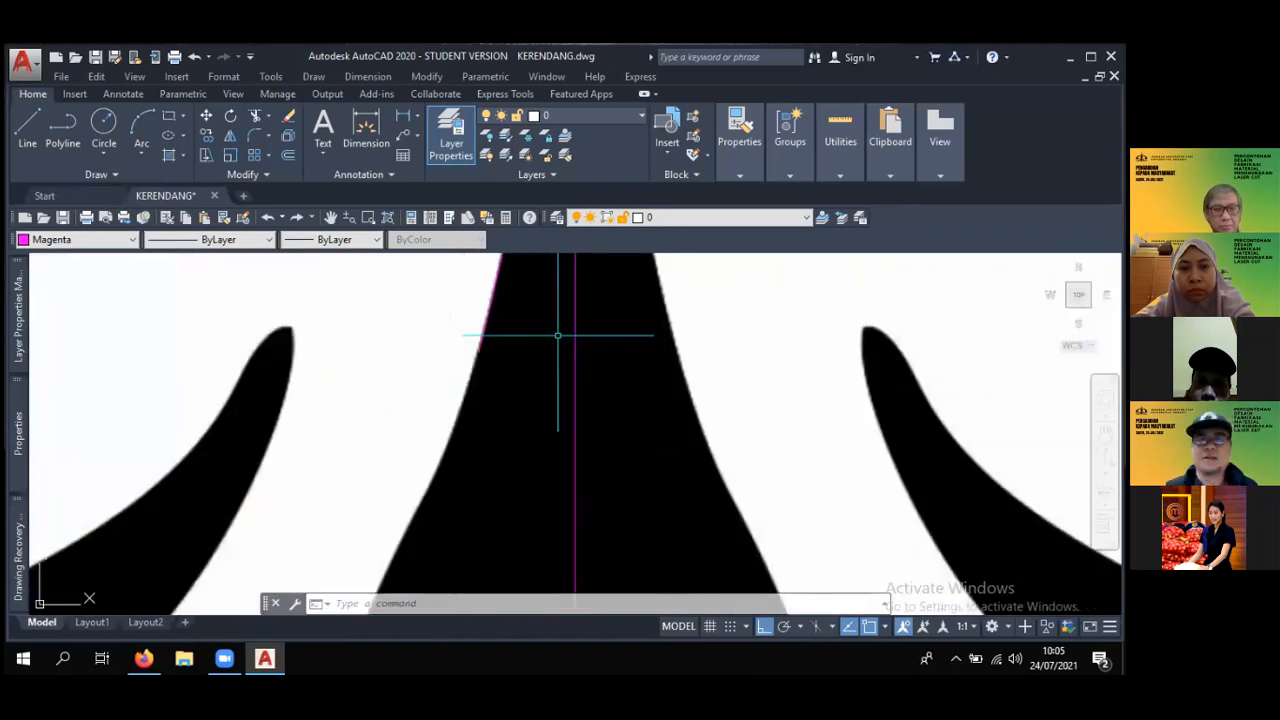
text(L)
key(Escape)
scroll(600, 370, down, 4)
scroll(616, 382, up, 3)
scroll(624, 470, down, 2)
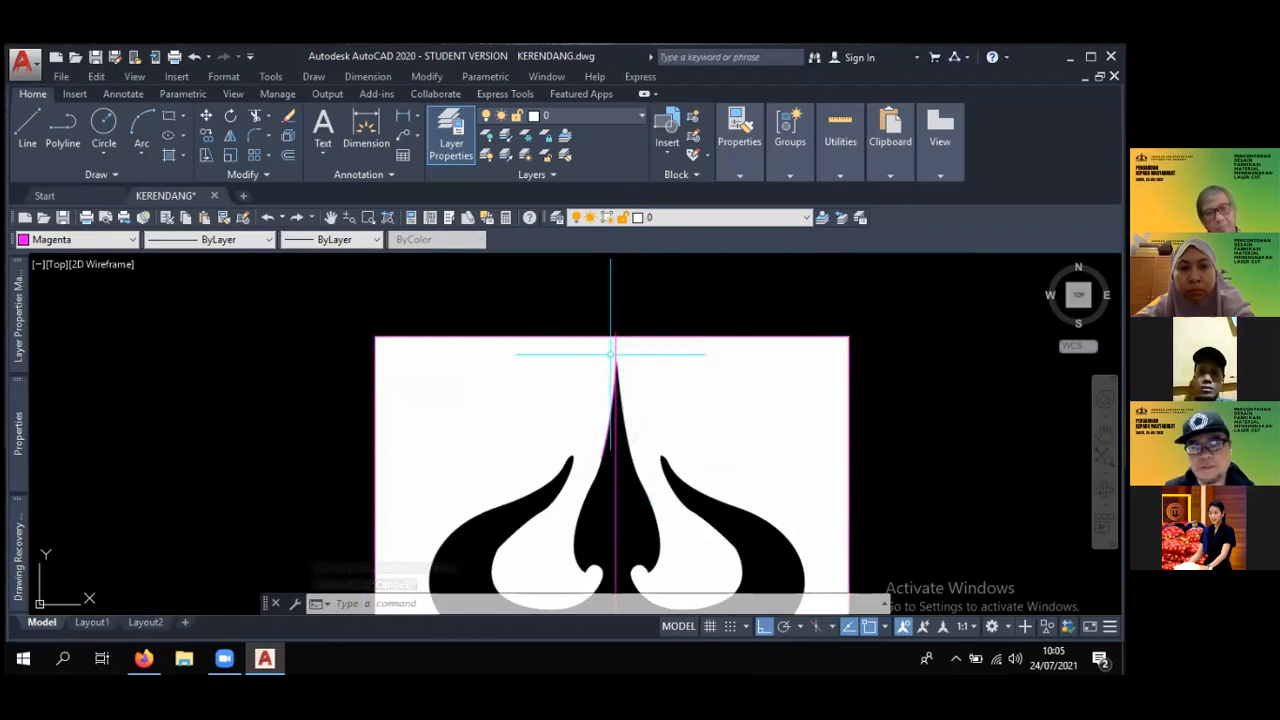
- Set the current object colour to ByLayer
scroll(615, 380, down, 2)
click(120, 243)
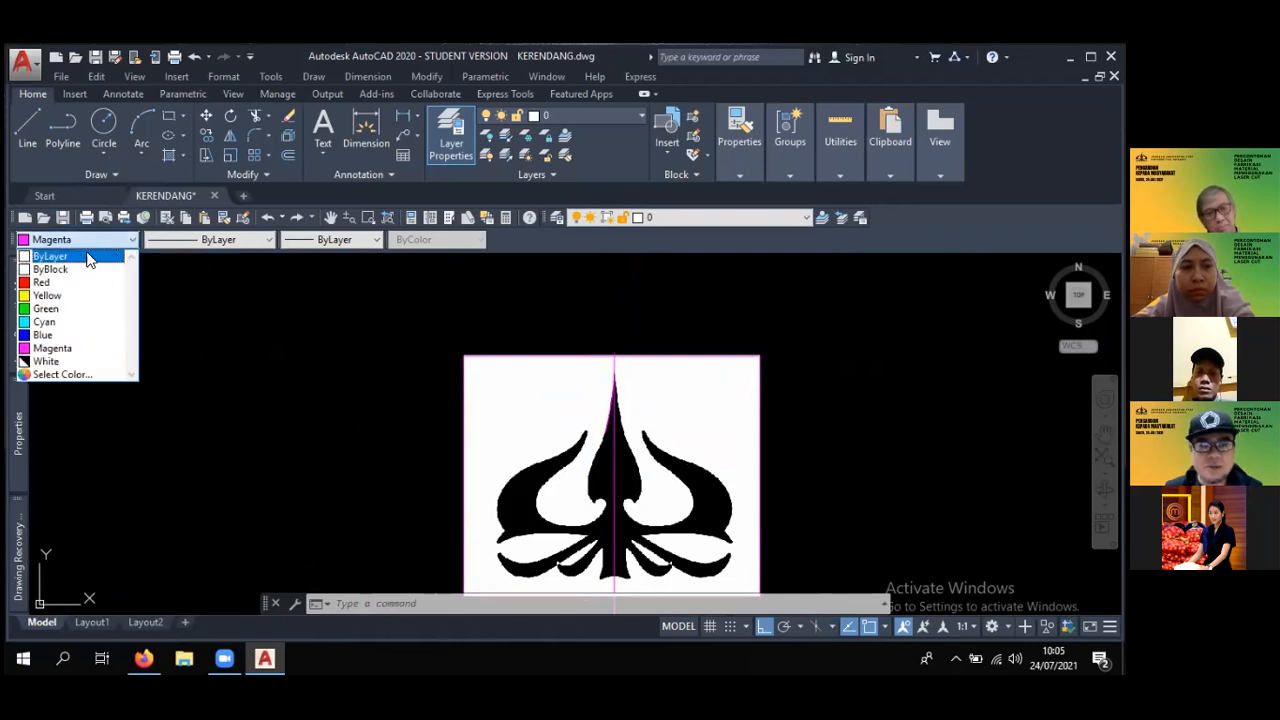
click(89, 251)
scroll(380, 329, down, 4)
middle_drag(380, 329, 384, 325)
scroll(516, 328, up, 4)
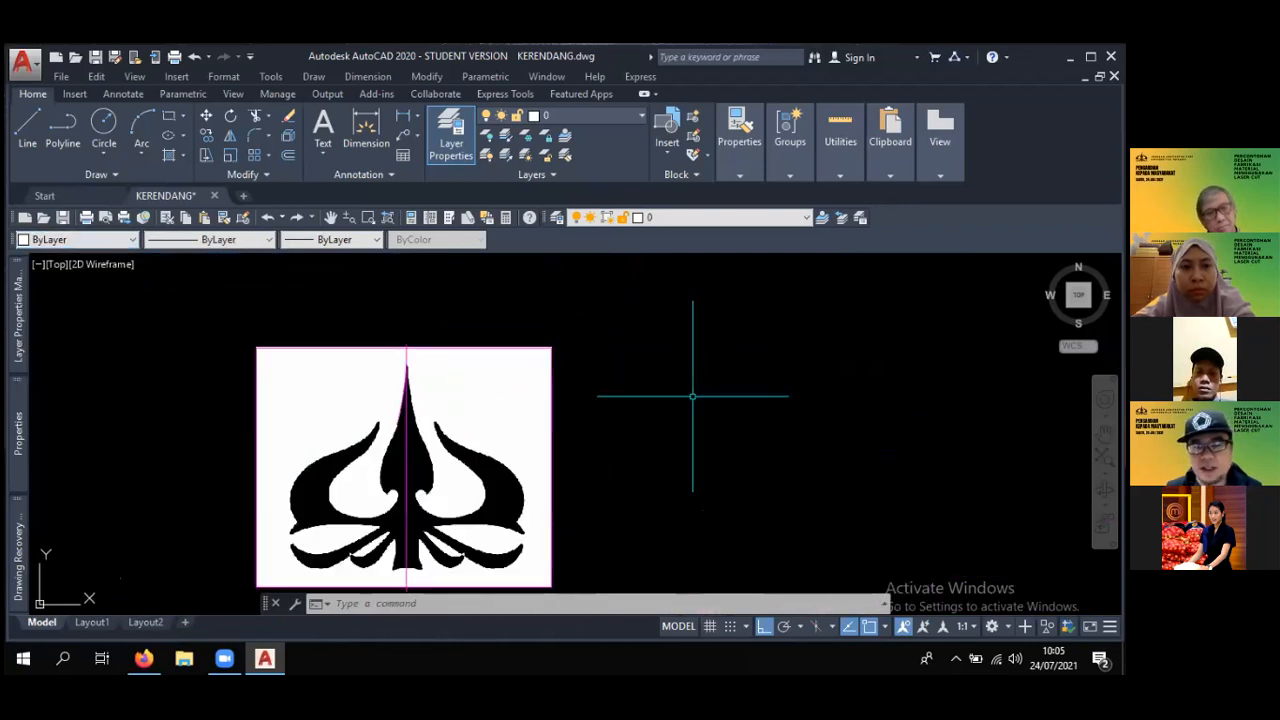
- Show the layer list to review the drawing's layers and their colours
middle_drag(495, 405, 439, 354)
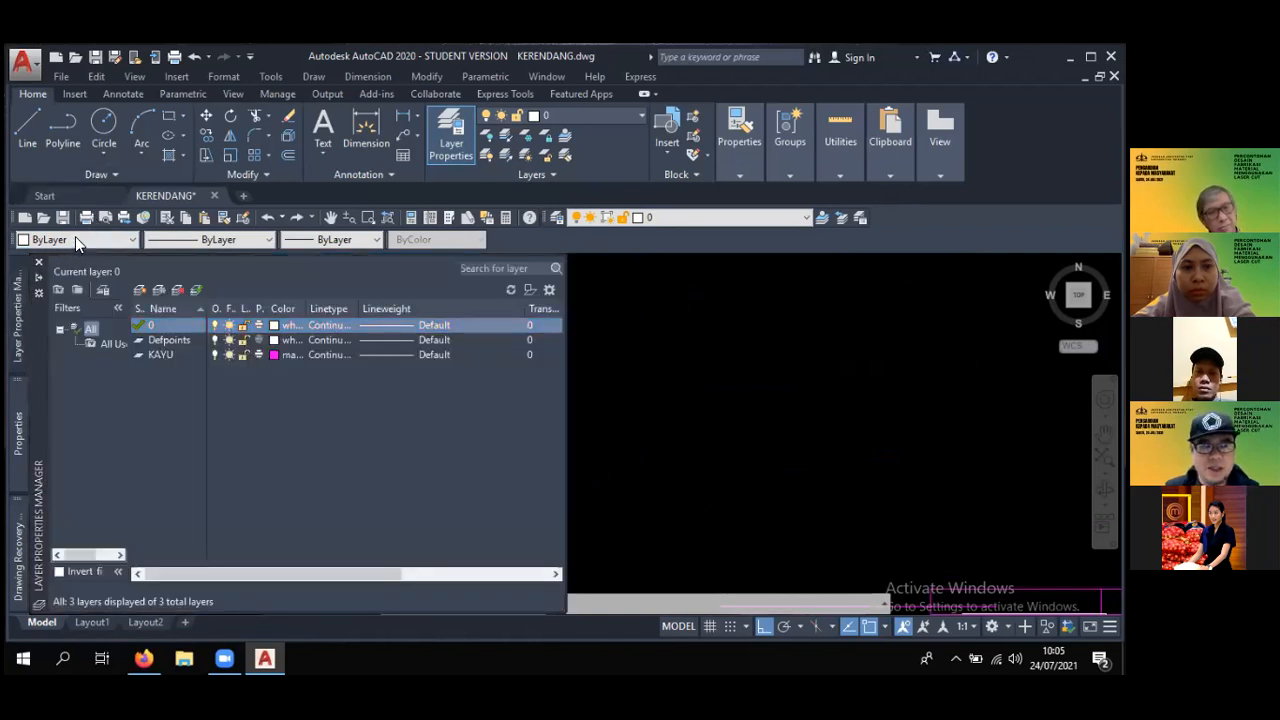
middle_drag(339, 282, 511, 295)
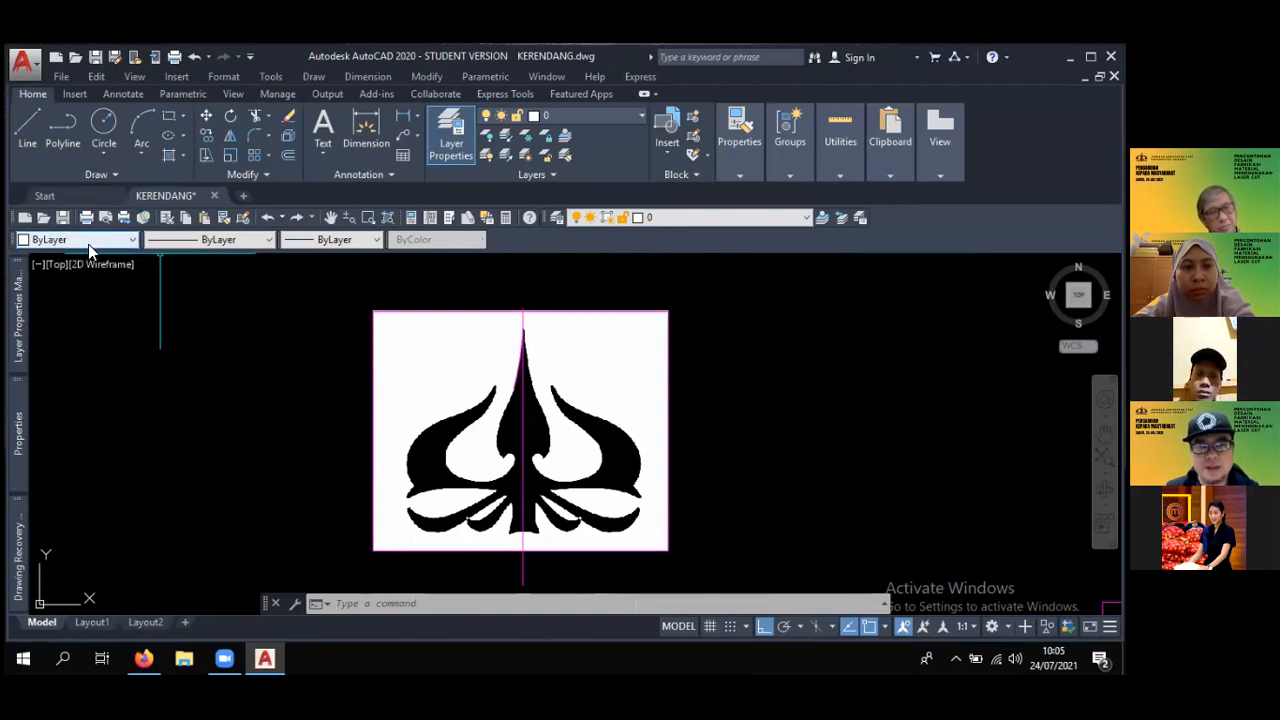
mouse_move(18, 312)
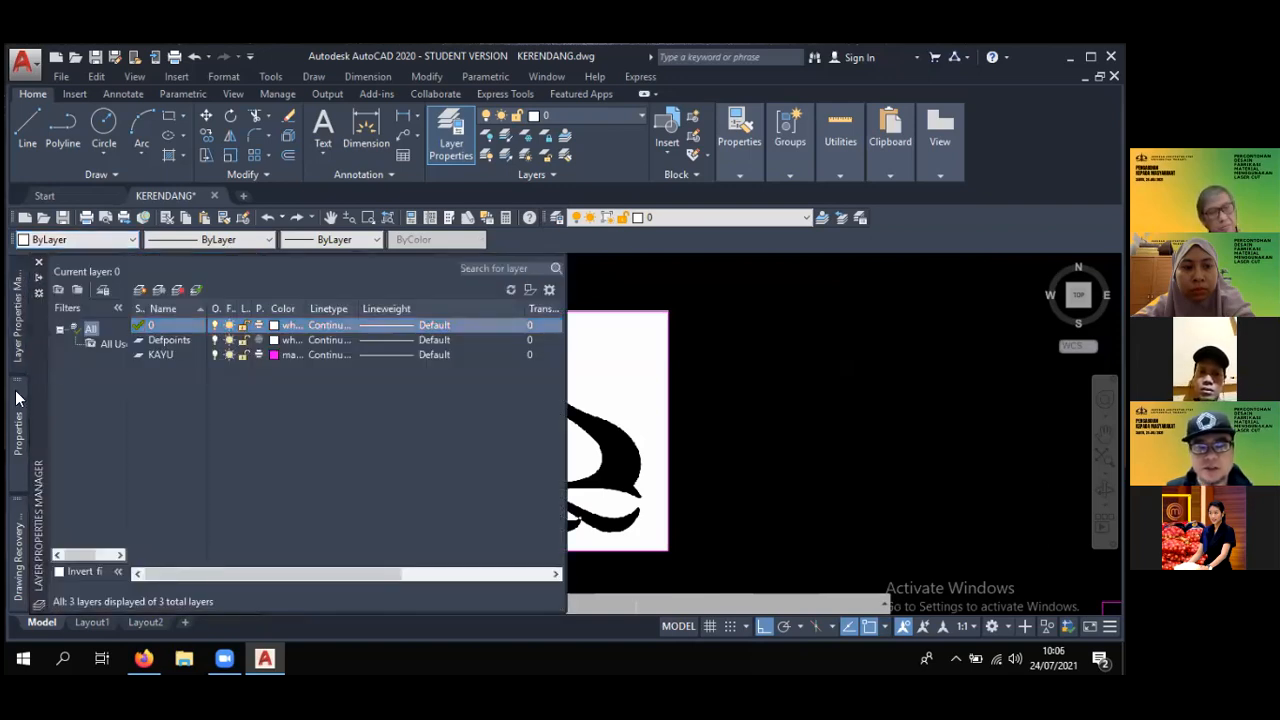
- Set the current object colour to Magenta in the general properties with nothing selected
mouse_move(16, 395)
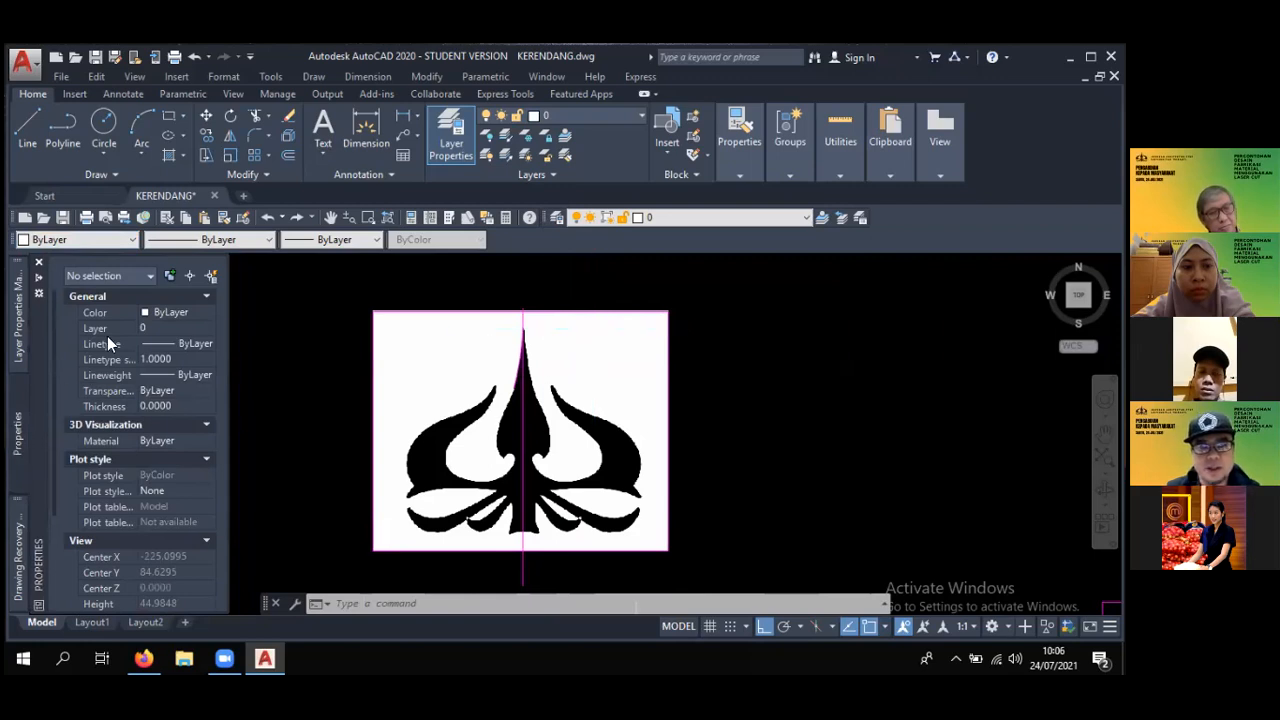
click(163, 311)
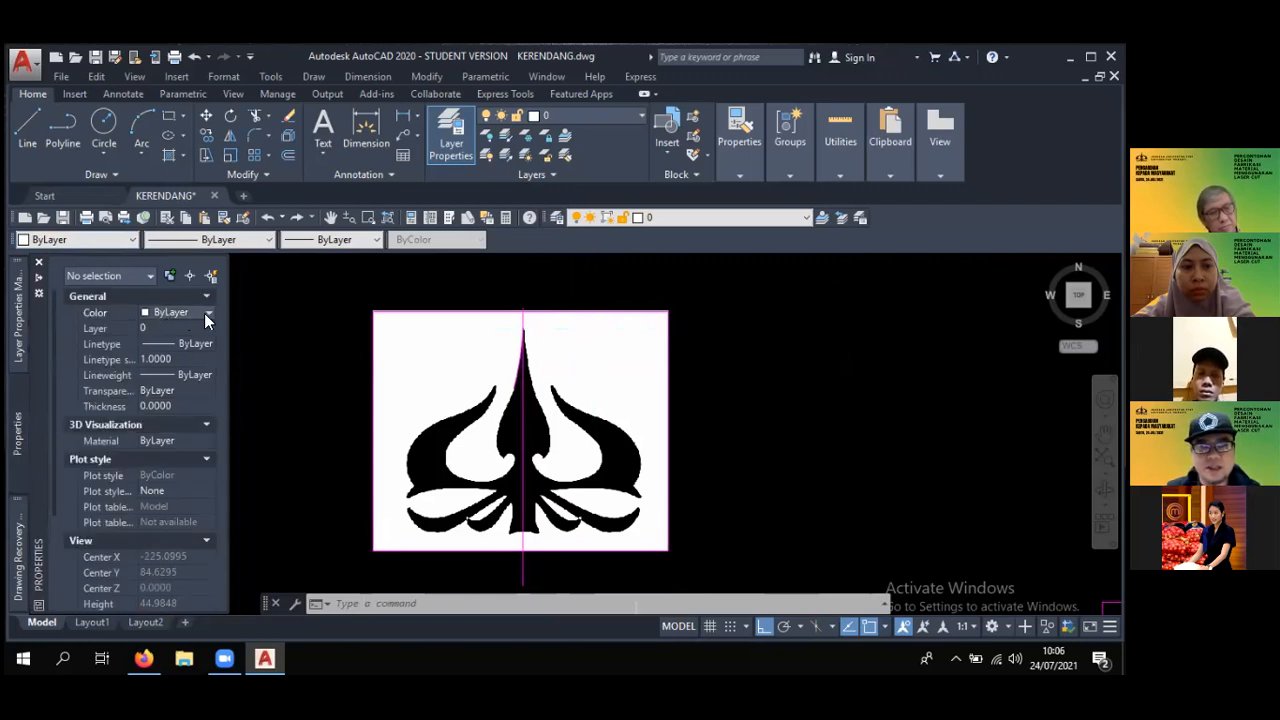
click(204, 312)
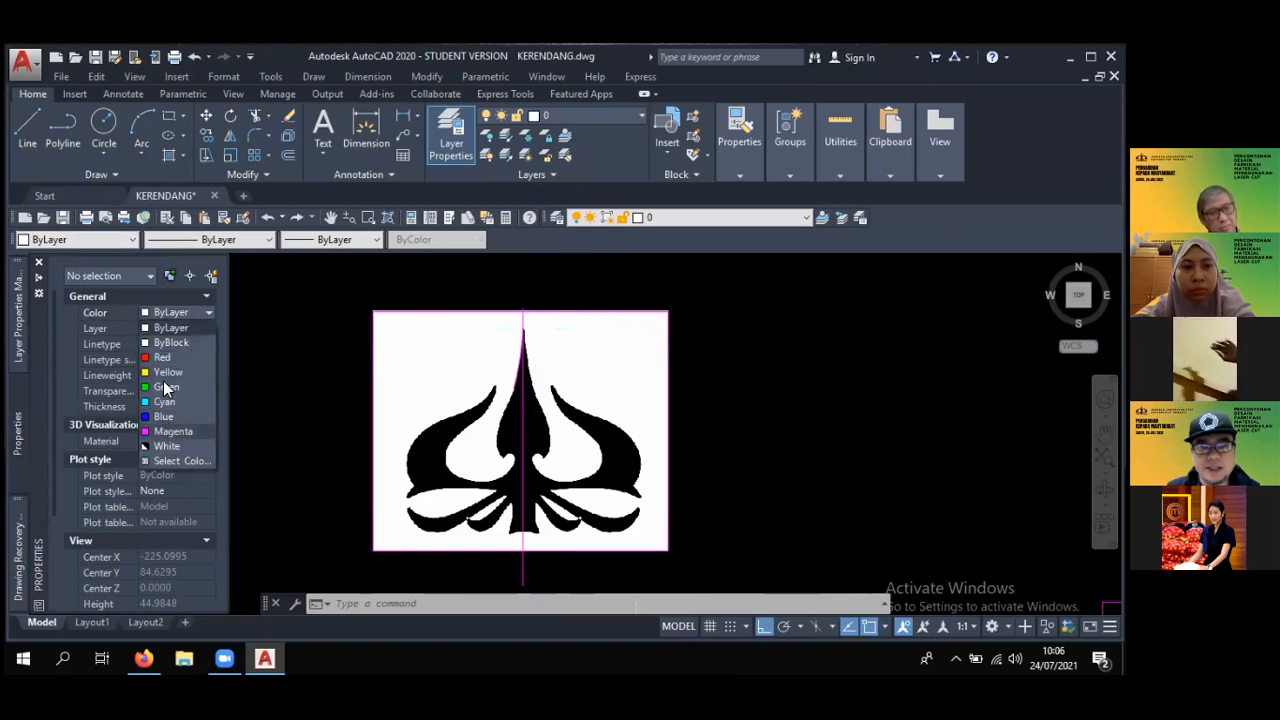
click(167, 431)
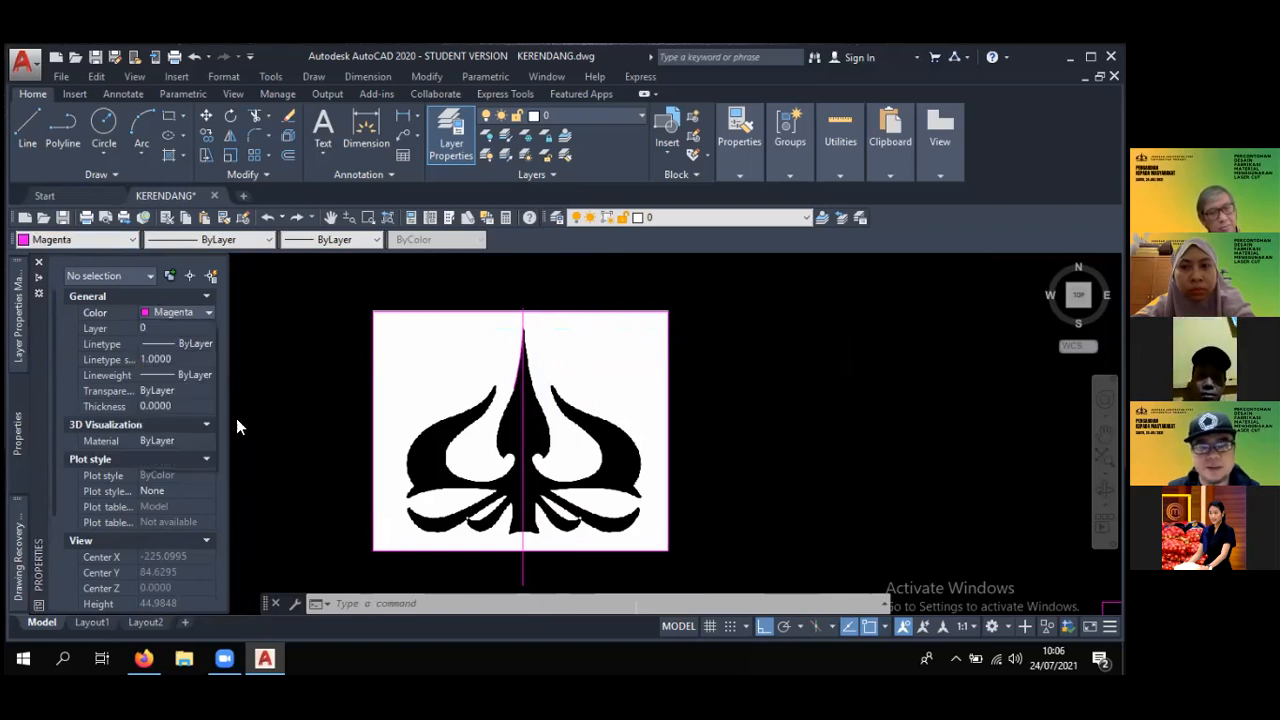
key(ctrl+1)
- Draw a second three-point arc from the first arc's lower end, continuing down the central spike's left edge
scroll(530, 395, up, 3)
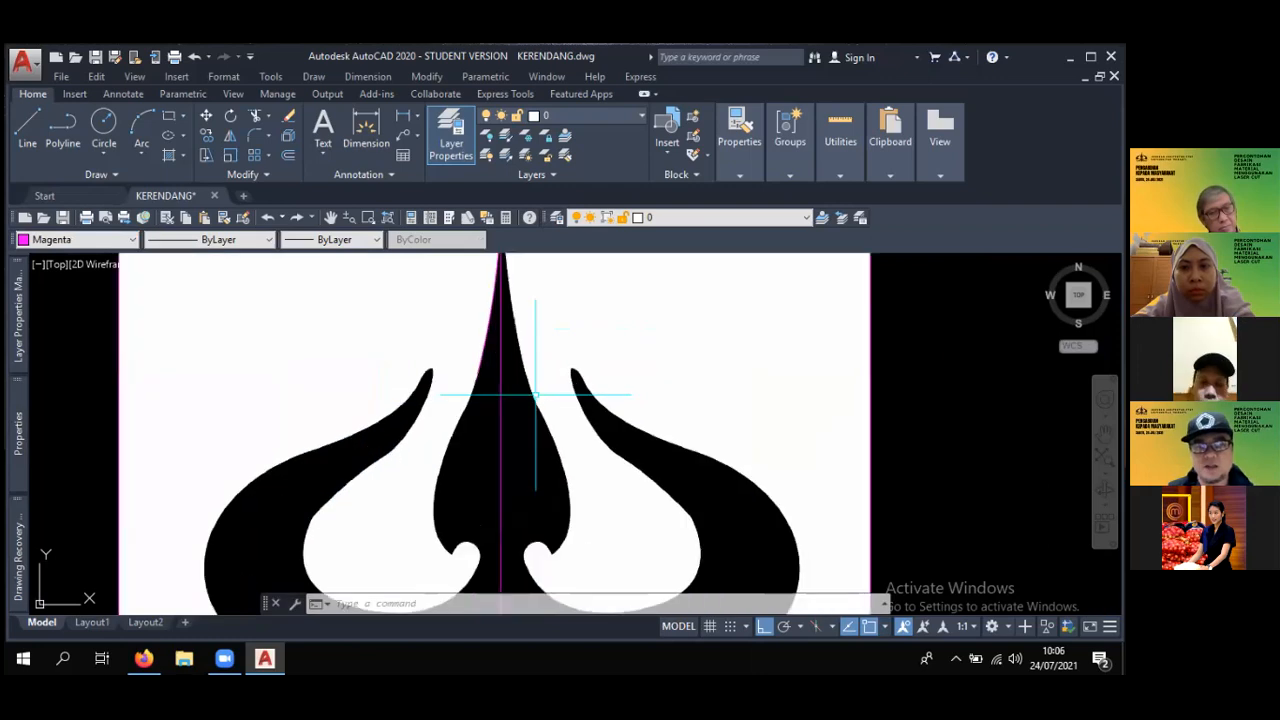
scroll(485, 395, up, 5)
middle_drag(491, 391, 480, 375)
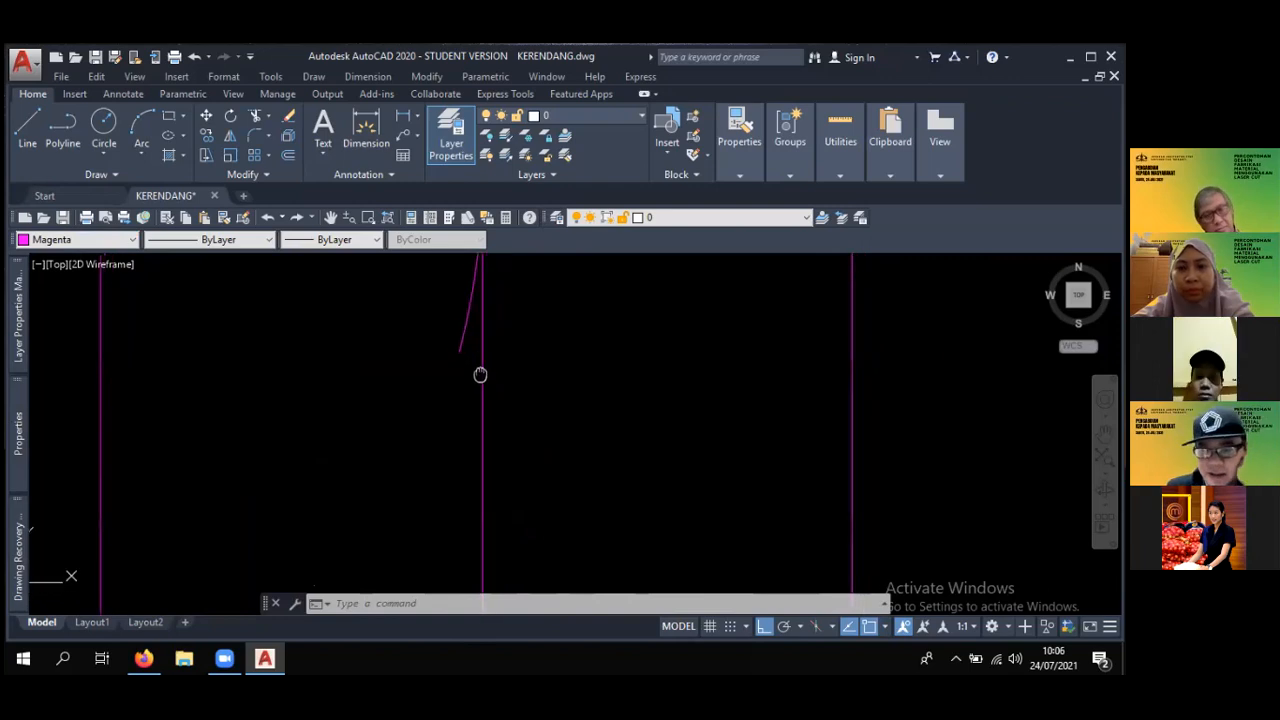
scroll(470, 365, up, 5)
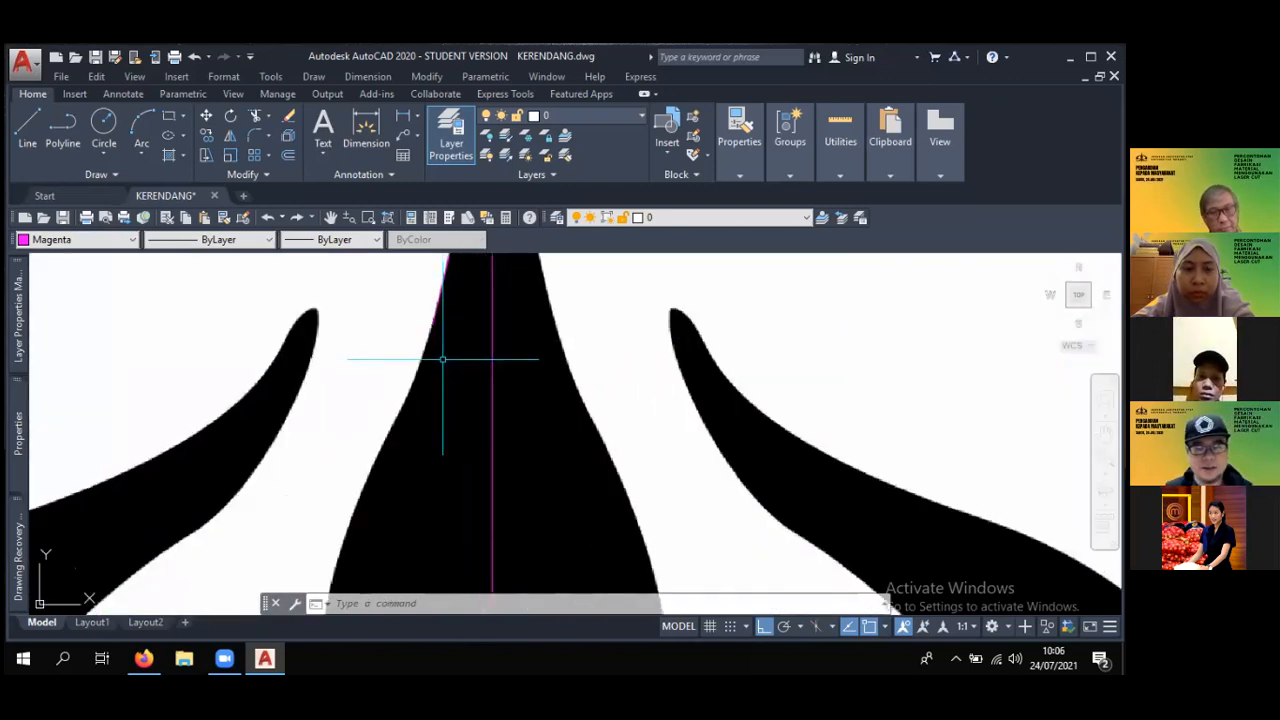
text(a)
key(Return)
click(432, 323)
scroll(423, 408, down, 2)
middle_drag(423, 408, 428, 355)
scroll(428, 355, up, 2)
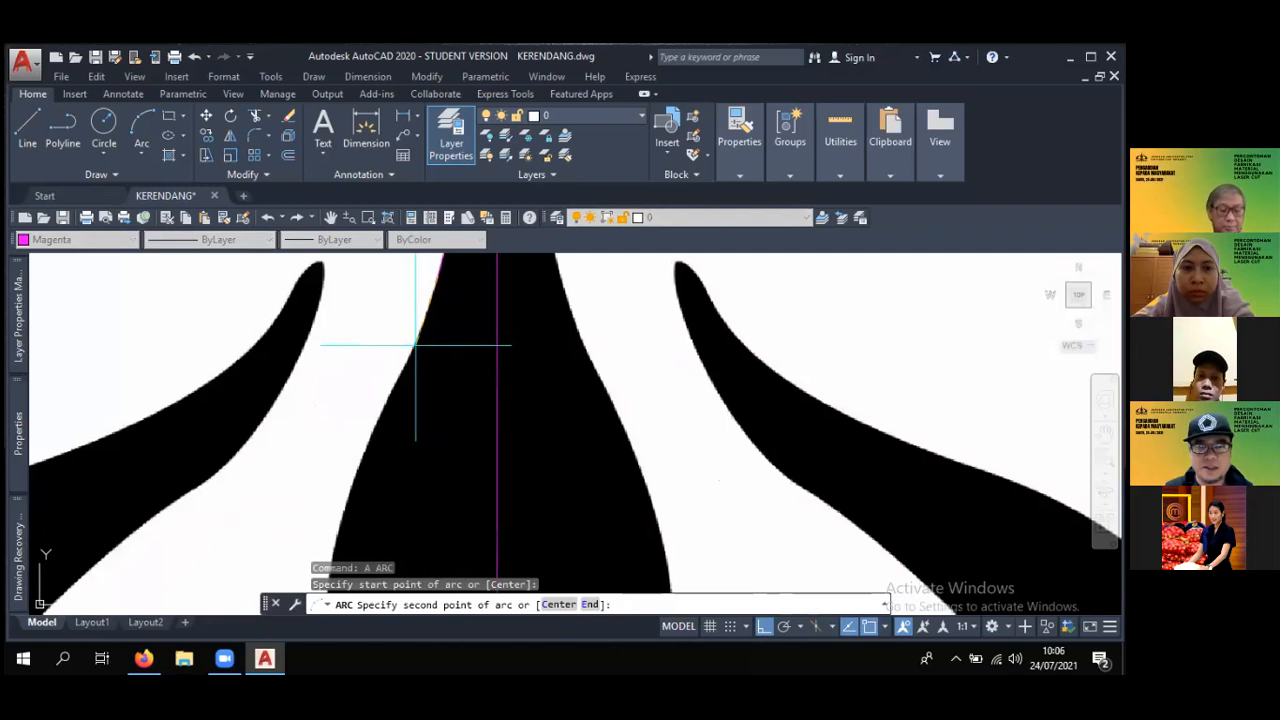
click(384, 349)
scroll(383, 349, down, 2)
scroll(380, 346, up, 2)
click(381, 350)
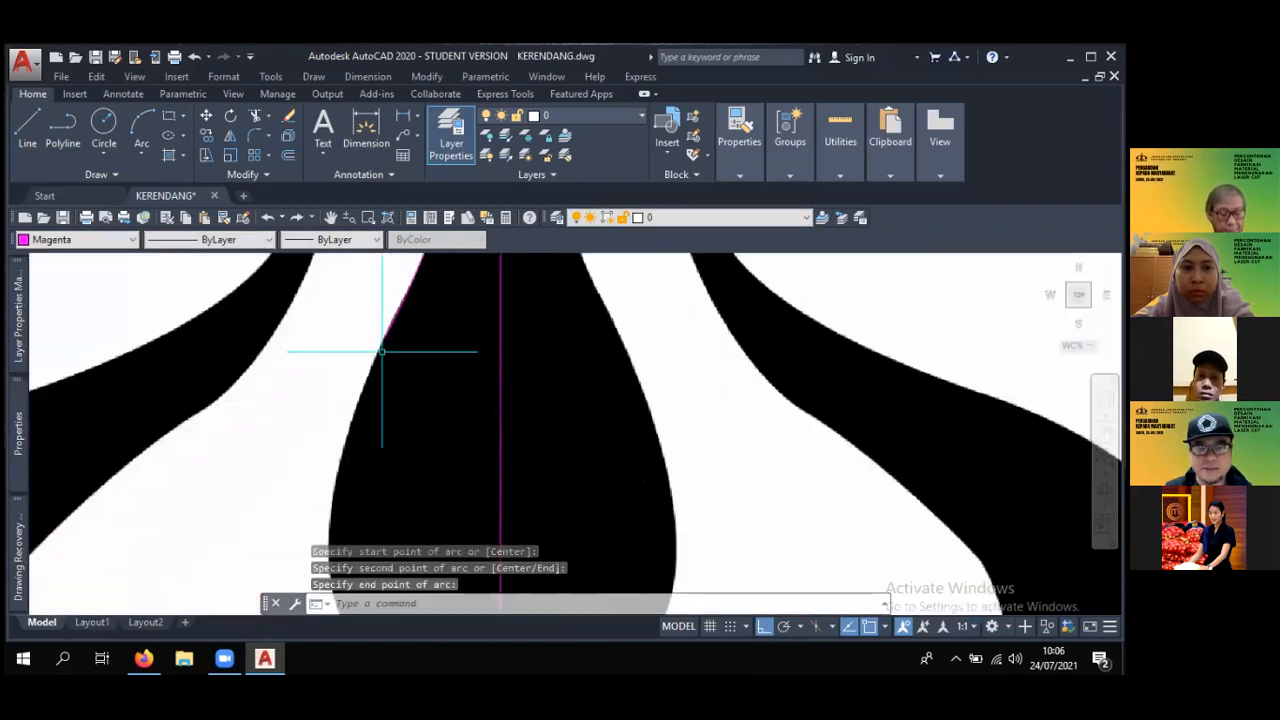
- Draw a third three-point arc from the previous arc's lower end down to the central spike's widest point on its left edge
key(Return)
click(380, 340)
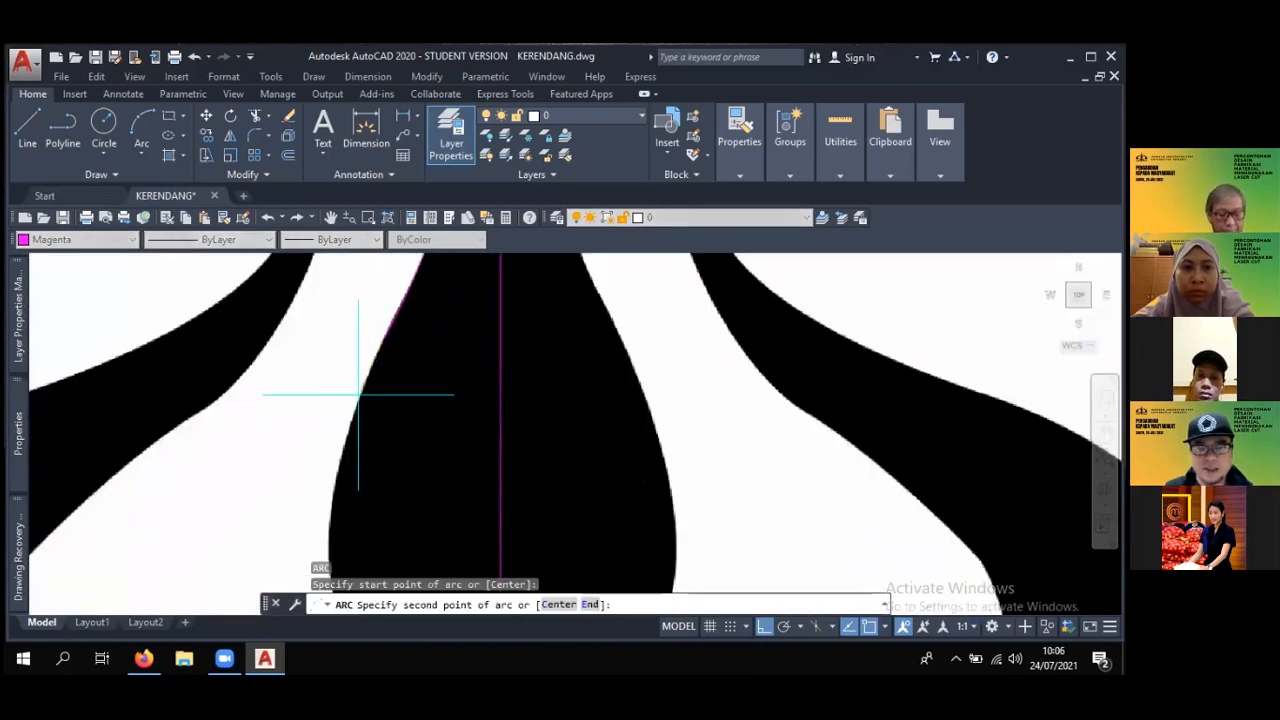
click(355, 430)
scroll(331, 485, down, 2)
scroll(310, 350, up, 2)
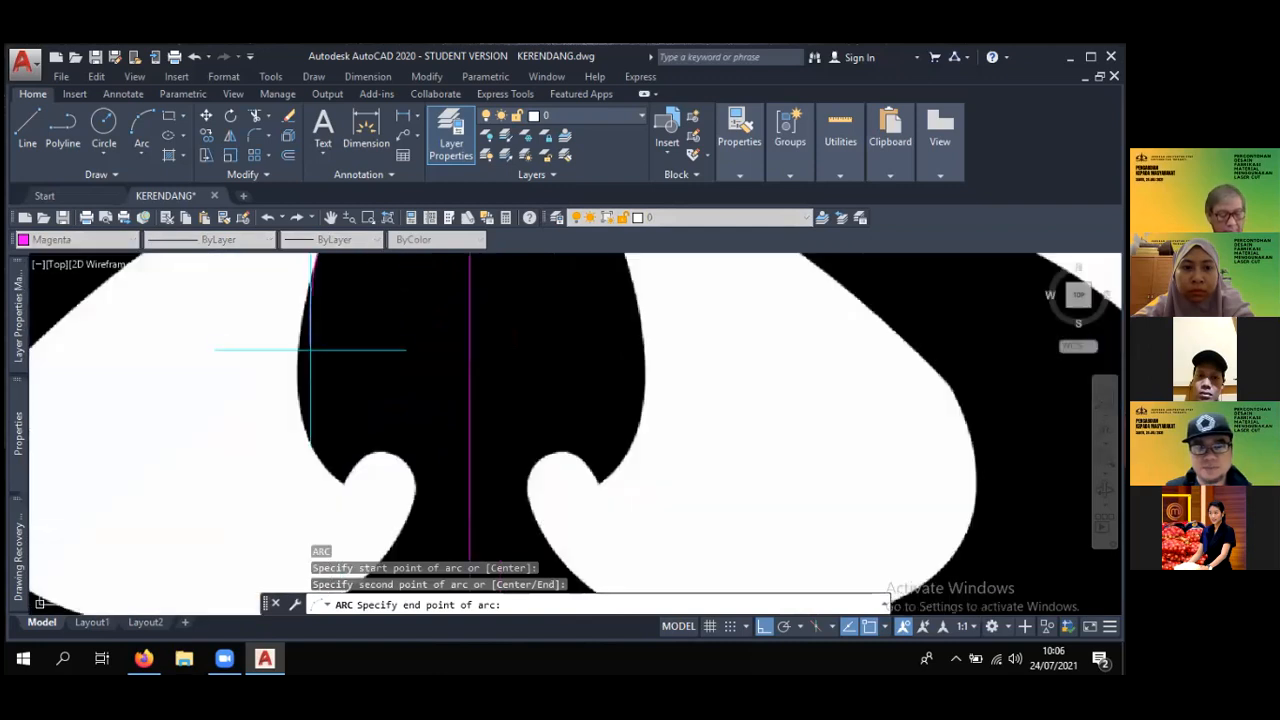
click(297, 377)
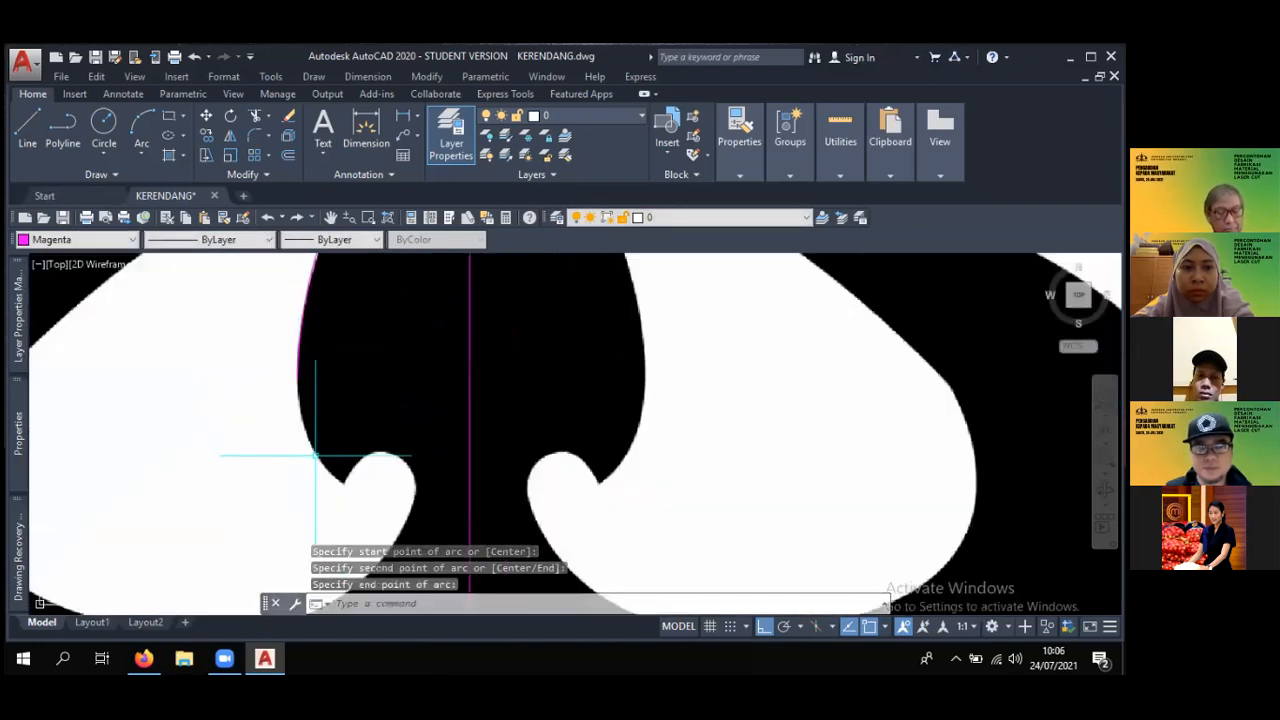
- Draw a three-point arc from the spike's widest left point down to the pointed notch tip, then end the arc command
key(Return)
click(297, 377)
scroll(300, 428, up, 2)
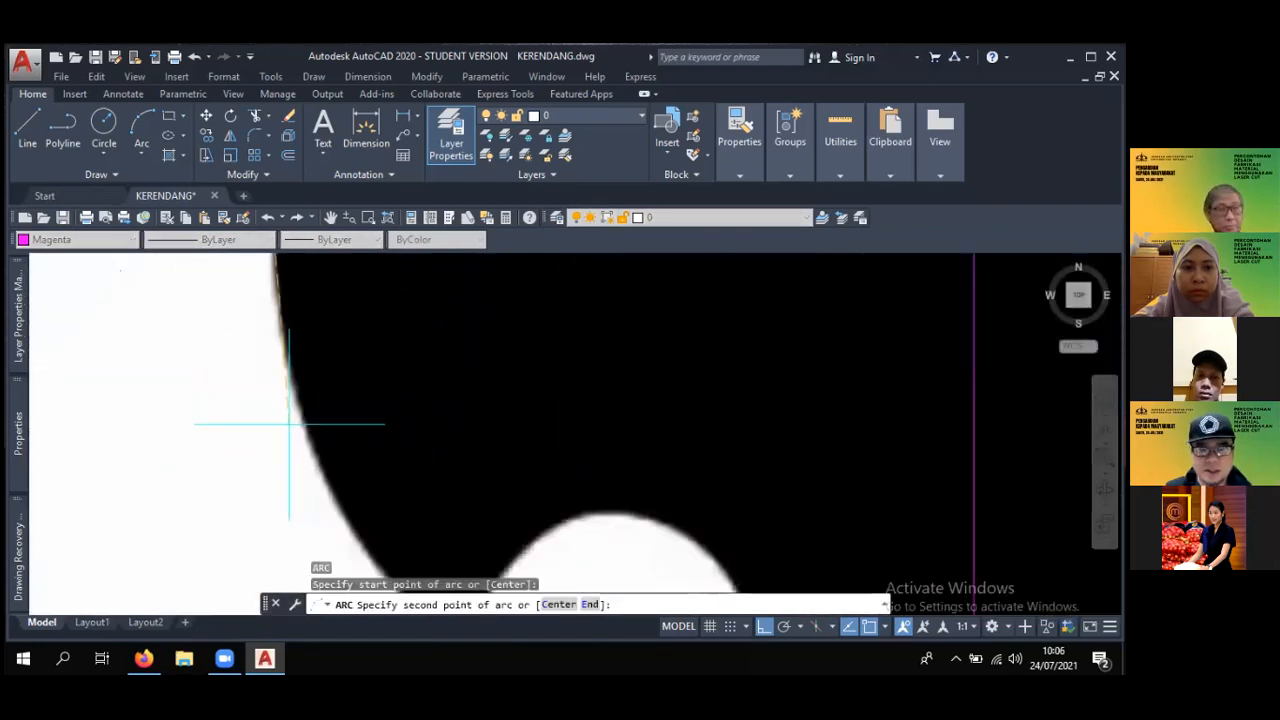
click(300, 423)
middle_drag(300, 423, 391, 515)
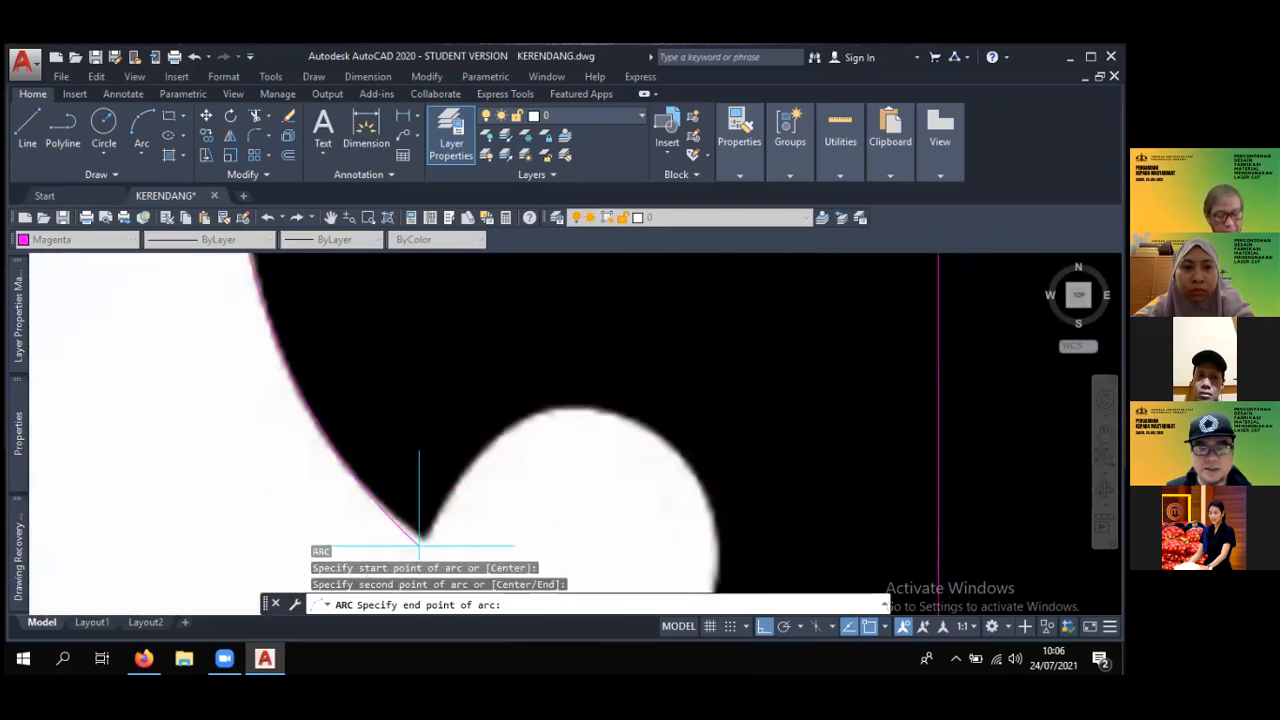
key(Escape)
scroll(454, 499, down, 2)
scroll(454, 499, down, 4)
middle_drag(428, 426, 418, 401)
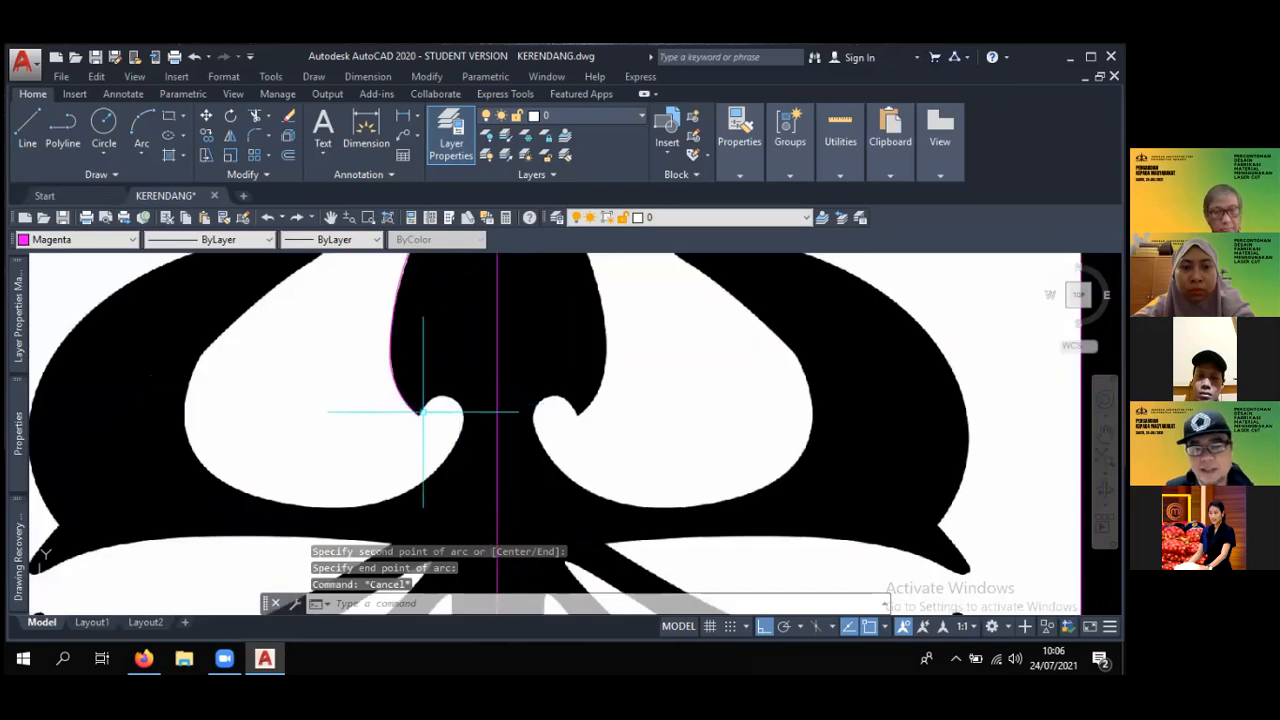
scroll(429, 402, up, 4)
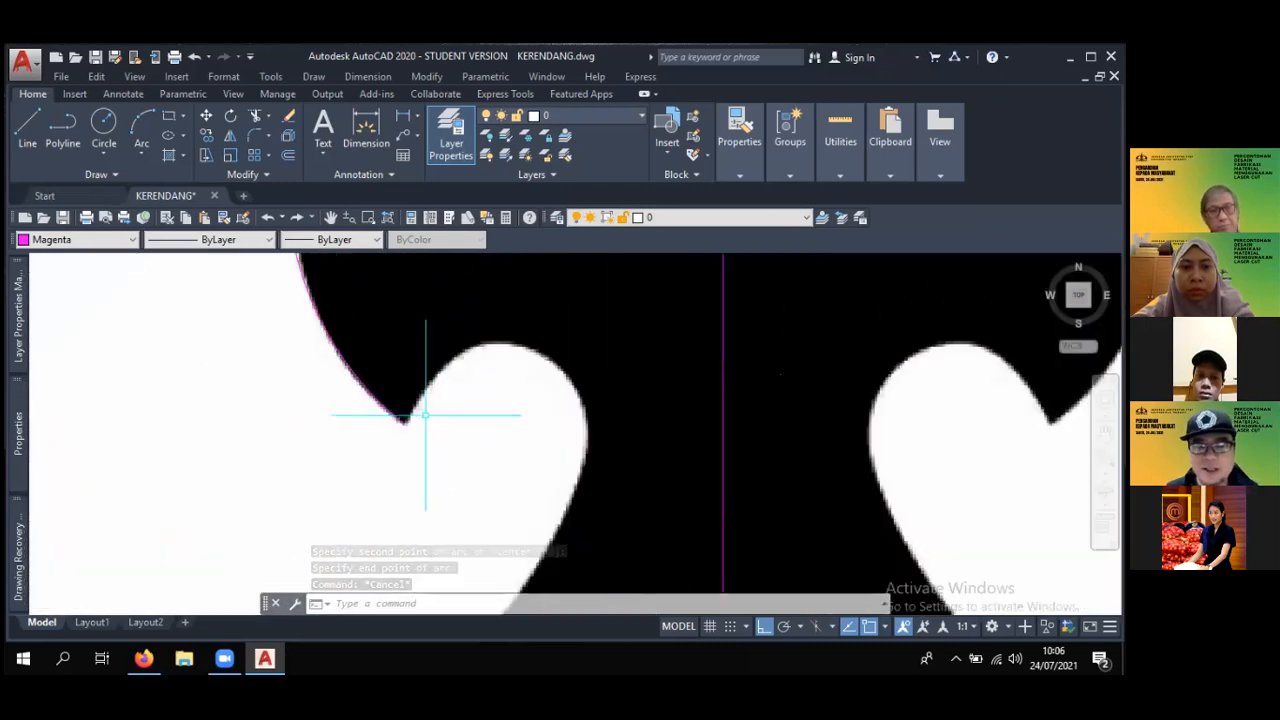
scroll(425, 412, up, 4)
text(a)
key(Return)
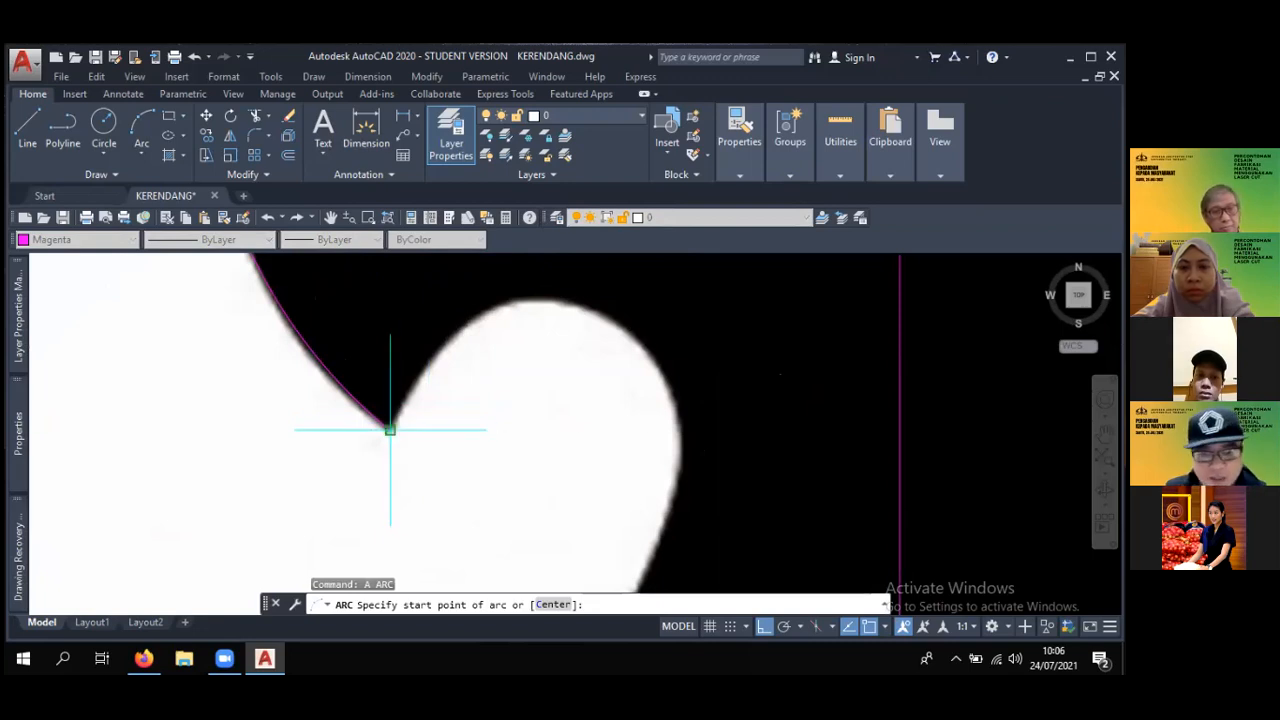
scroll(390, 430, up, 2)
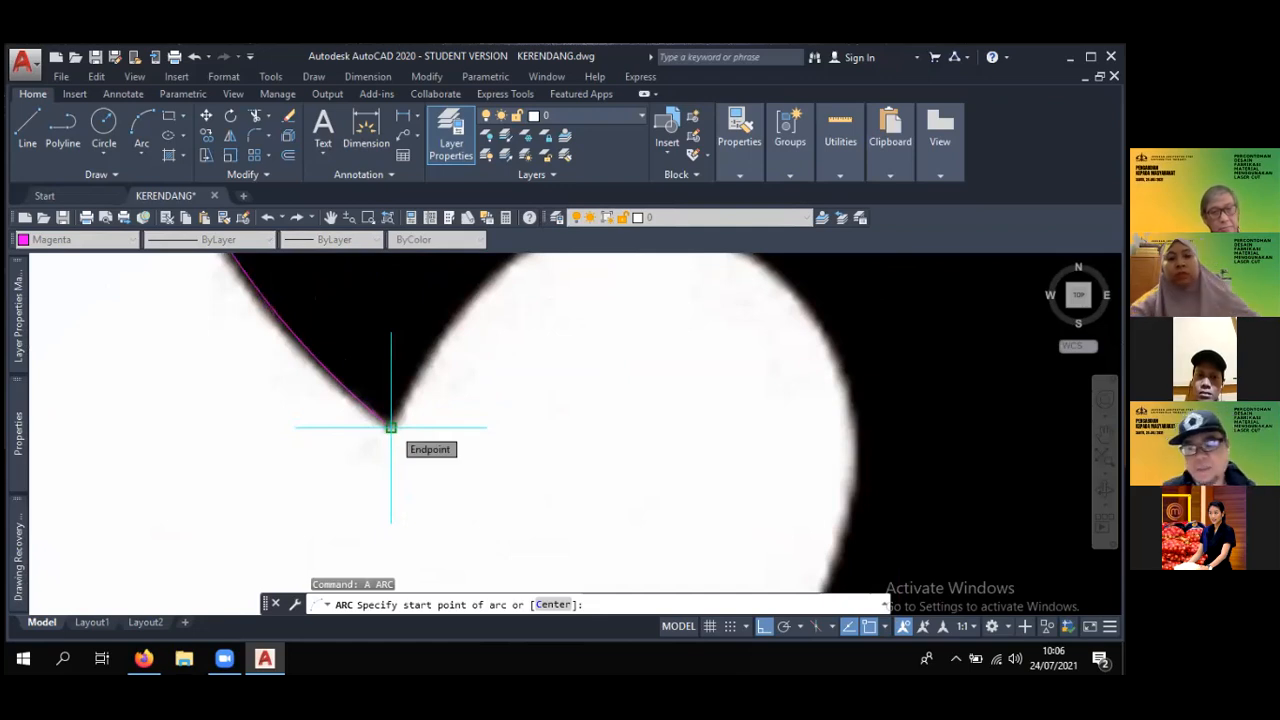
scroll(398, 431, down, 3)
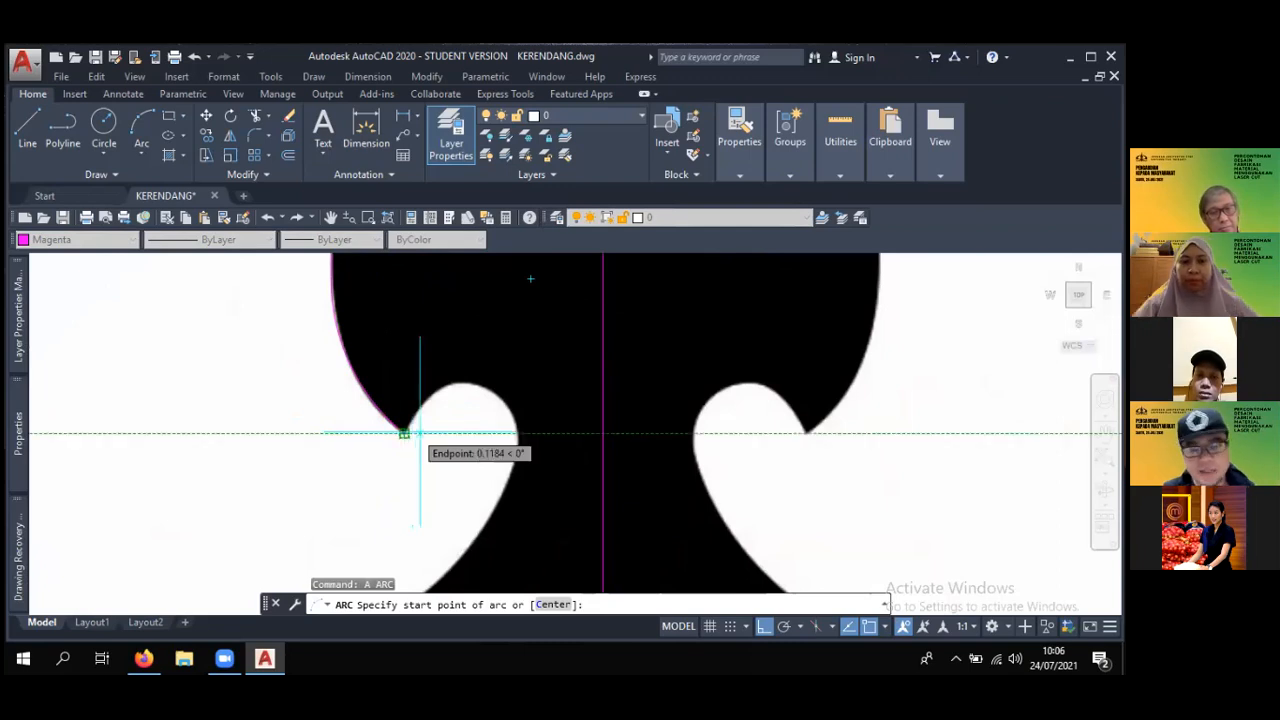
scroll(404, 432, down, 4)
key(Escape)
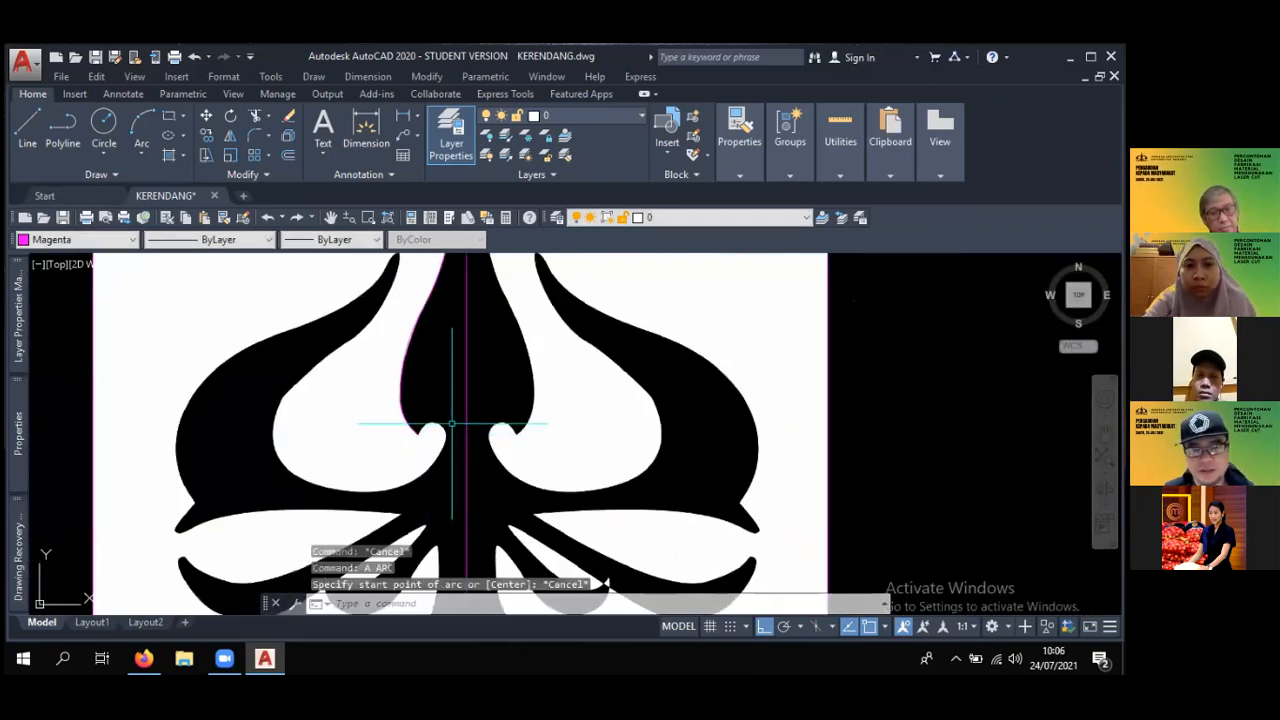
- Open the object snap settings, review which snap modes are enabled, and accept them
shift+right_click(452, 430)
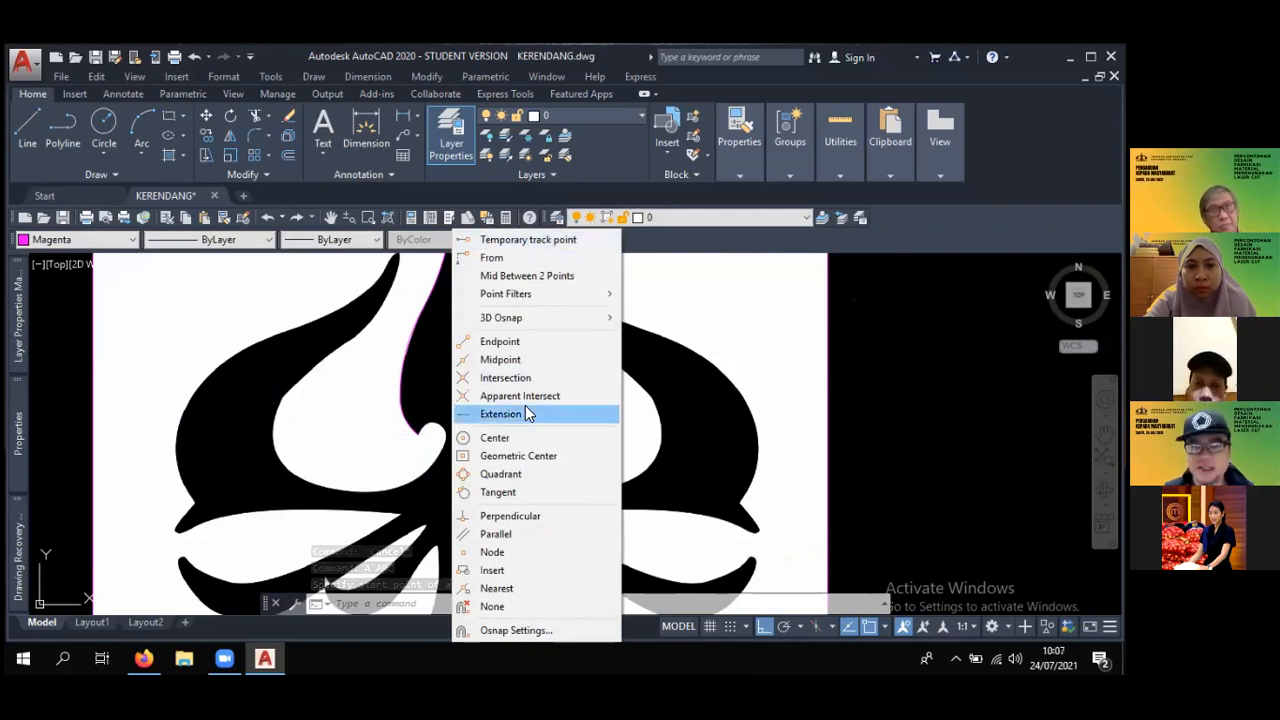
click(533, 632)
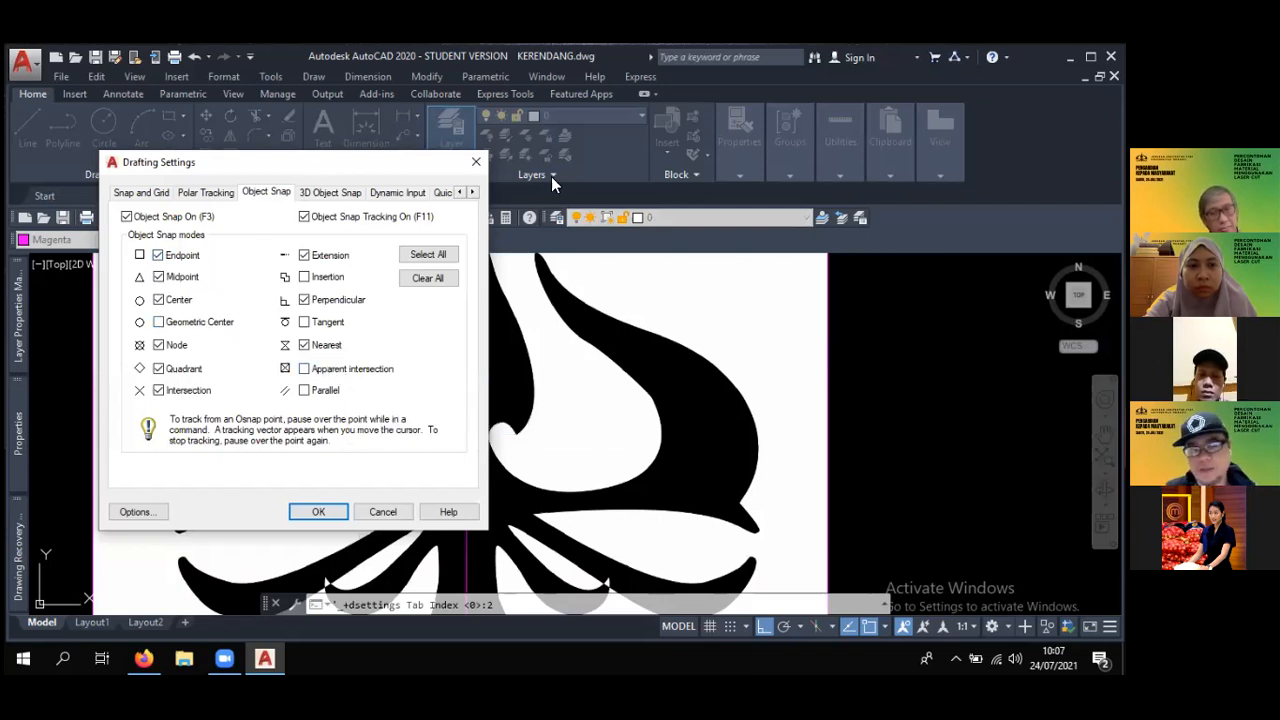
drag(287, 164, 551, 176)
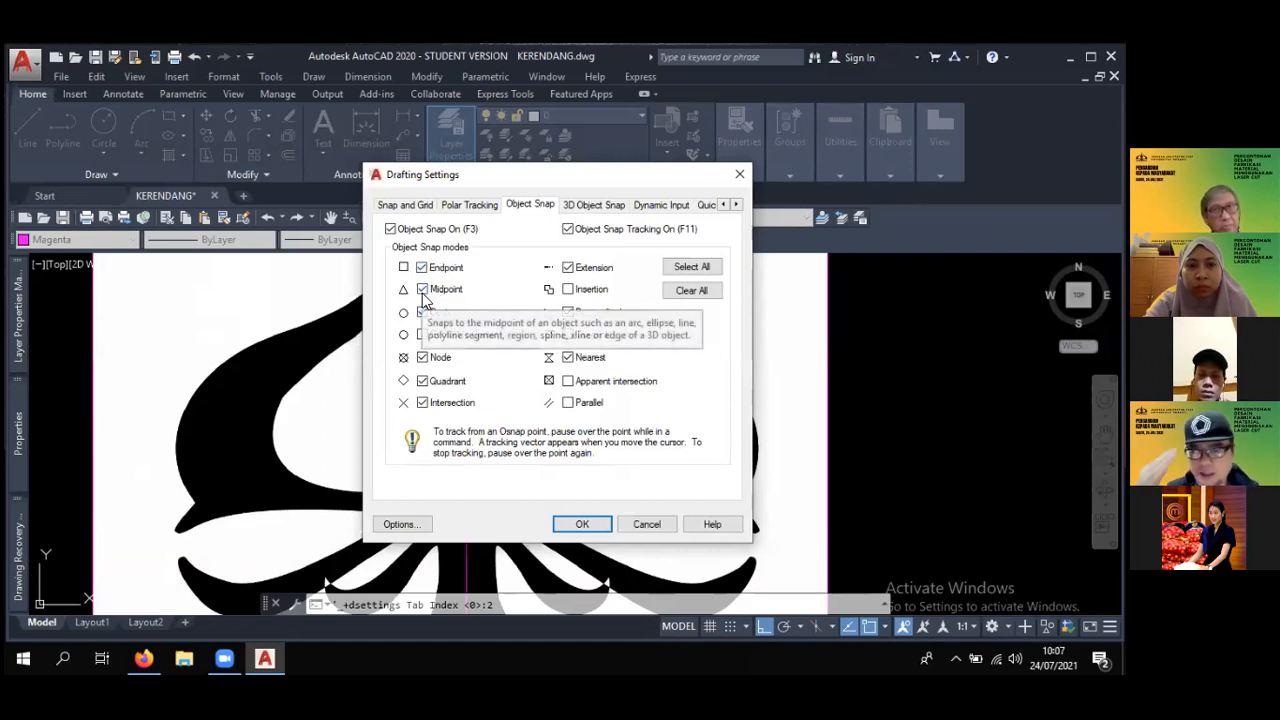
click(582, 524)
- Draw a three-point arc from the notch tip up to the crest of the small rounded lobe beside the centre line
scroll(449, 363, up, 5)
mouse_move(449, 363)
middle_down()
mouse_move(481, 264)
mouse_move(369, 408)
middle_up()
scroll(434, 314, up, 4)
scroll(369, 408, up, 5)
scroll(368, 408, down, 3)
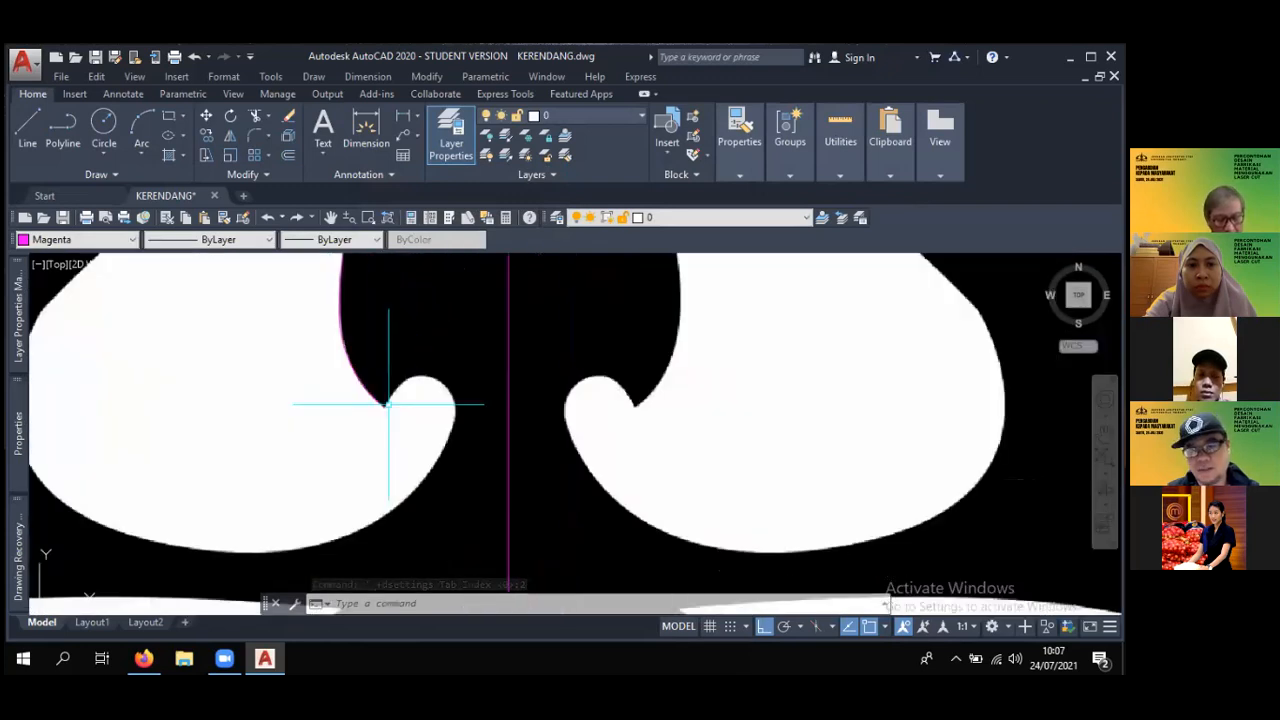
text(A)
key(Return)
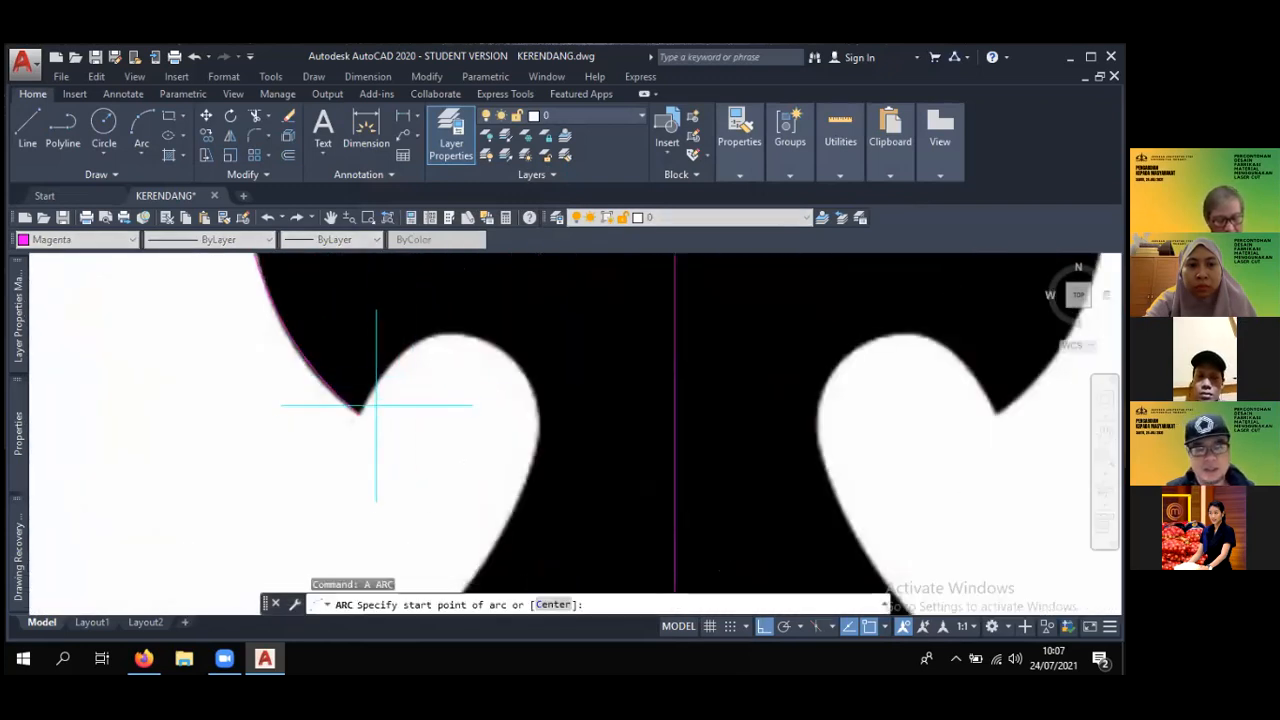
click(358, 413)
click(410, 348)
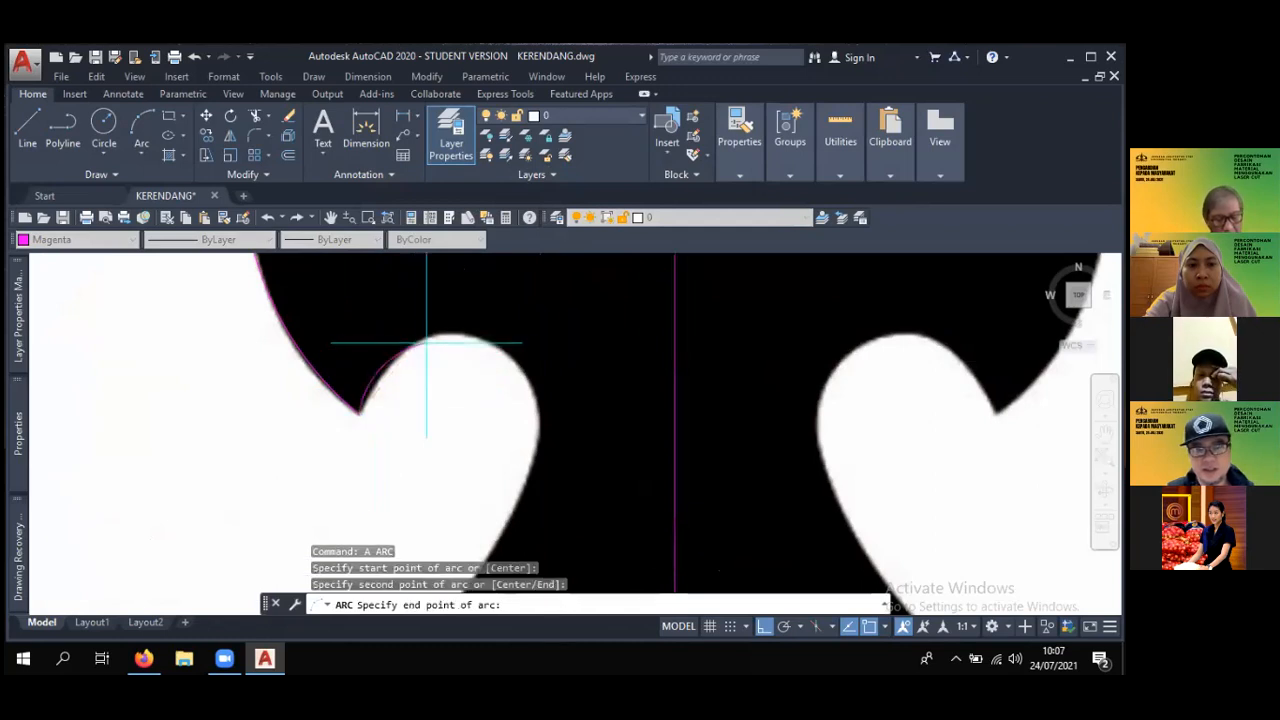
click(456, 335)
- Draw a three-point arc from the small lobe's crest around to its outermost point facing the centre line
key(Return)
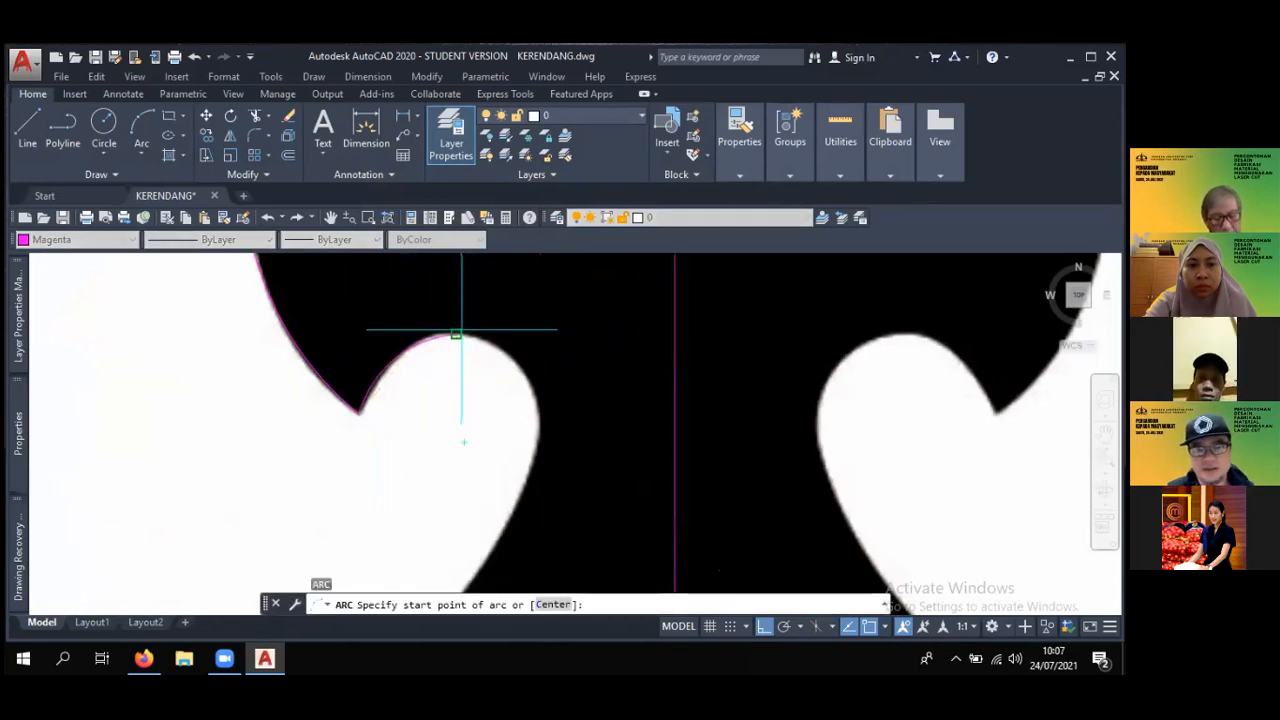
click(456, 335)
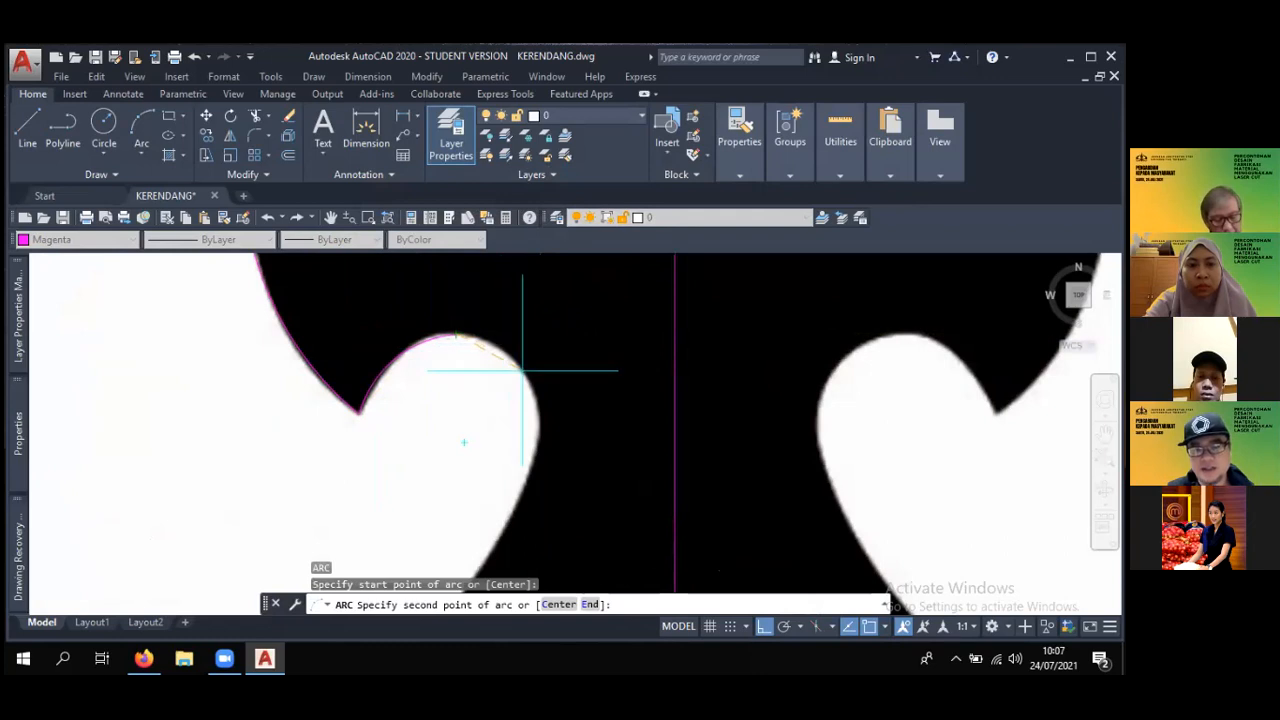
click(528, 377)
click(545, 440)
- Draw a three-point arc from the lobe's side down along the lower right edge of the left white teardrop area
scroll(543, 440, down, 3)
middle_drag(543, 440, 562, 321)
scroll(565, 322, up, 2)
key(Return)
click(544, 318)
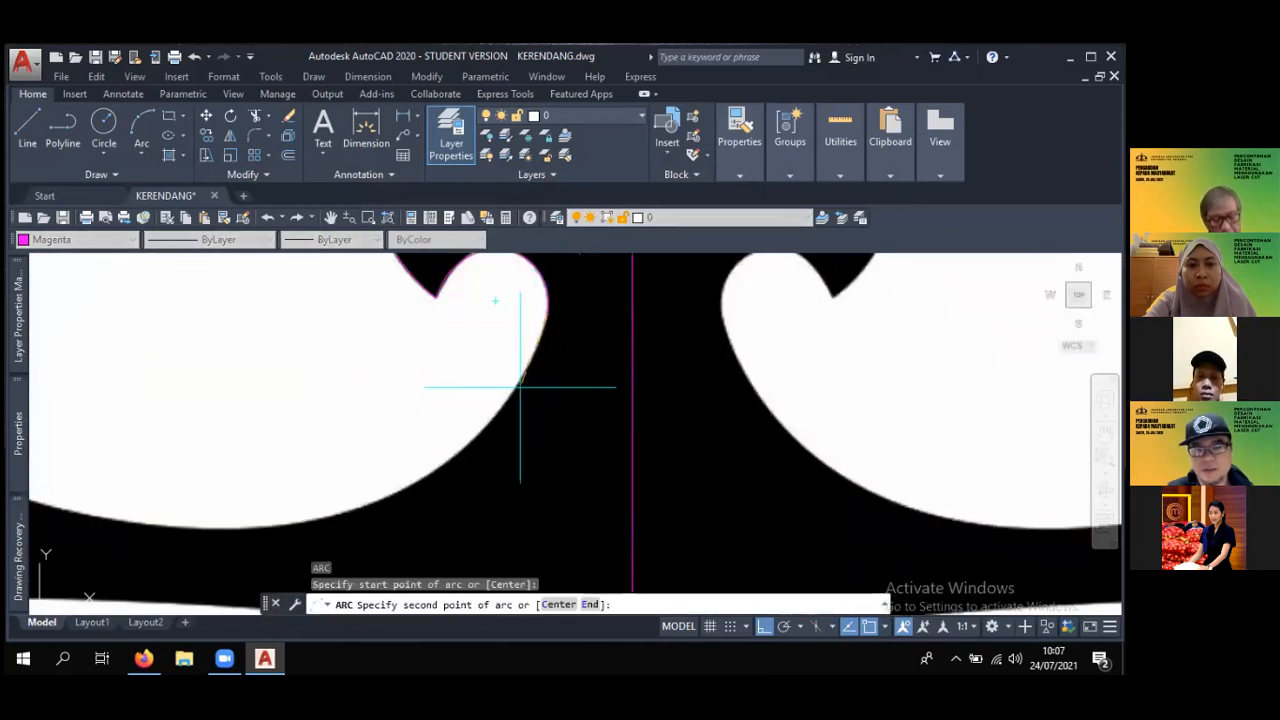
click(480, 428)
click(425, 478)
- Continue with a three-point arc along the bottom edge of the left white teardrop area, past its lowest point
scroll(425, 478, down, 3)
middle_drag(482, 441, 649, 378)
key(Return)
click(598, 416)
scroll(551, 432, up, 2)
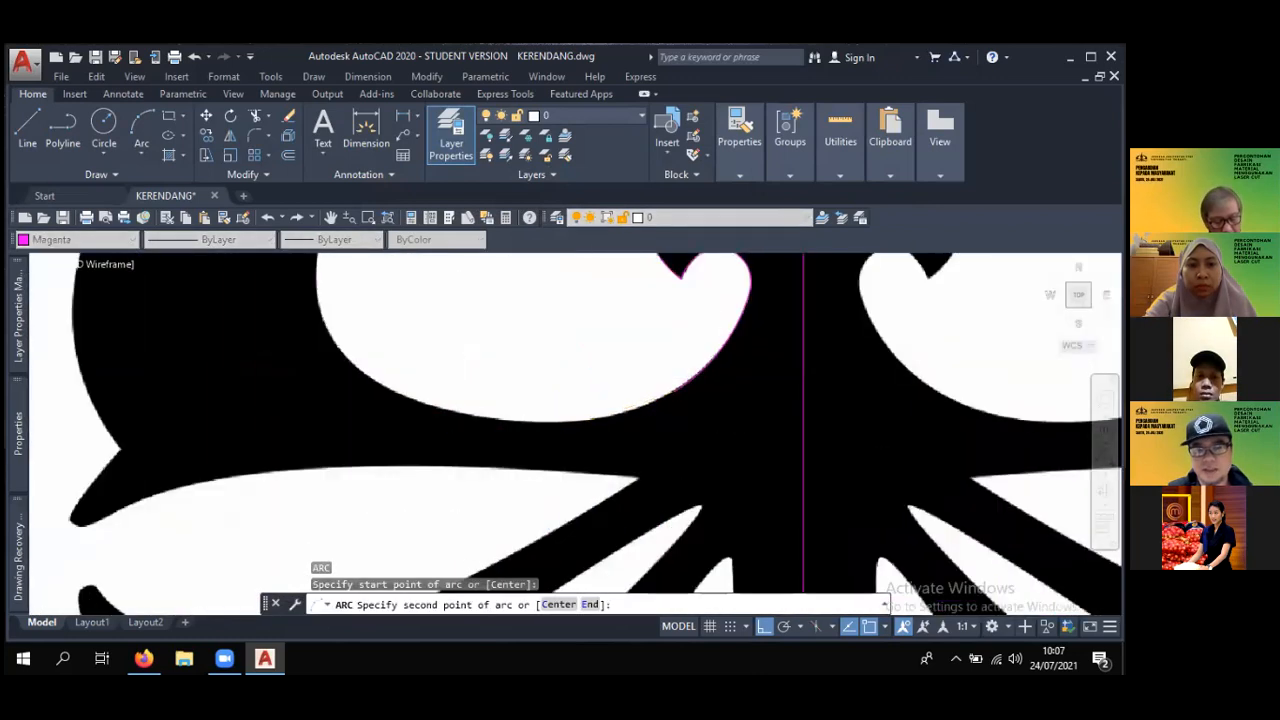
click(543, 409)
click(437, 405)
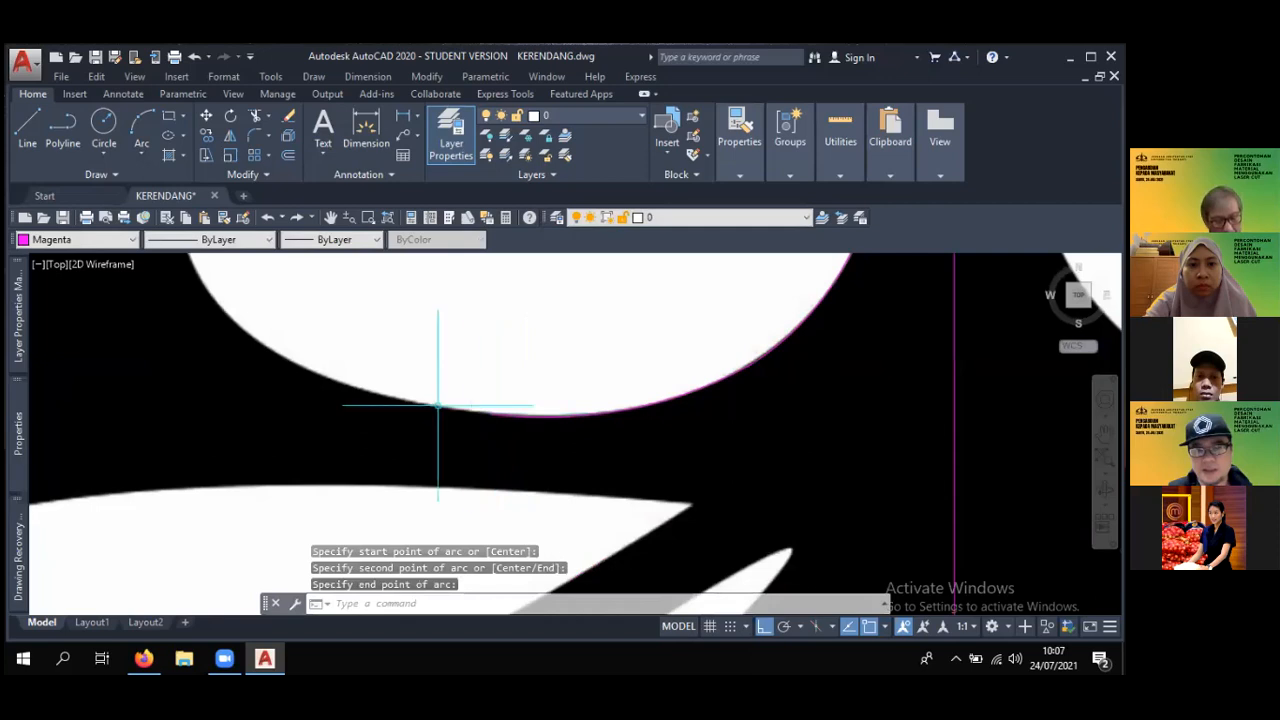
- Draw a three-point arc from the bottom arc's end up along the lower left curve of the white teardrop area
scroll(457, 404, down, 4)
key(Return)
click(452, 404)
middle_drag(364, 371, 392, 427)
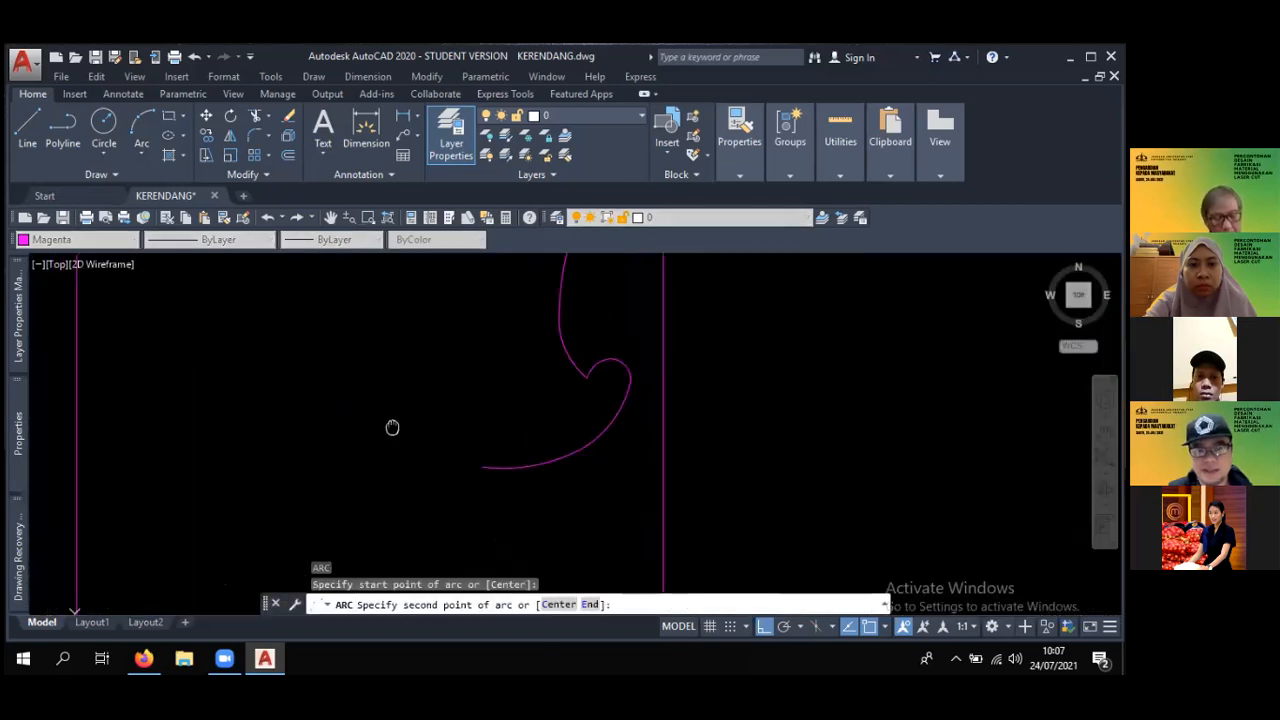
scroll(385, 430, up, 2)
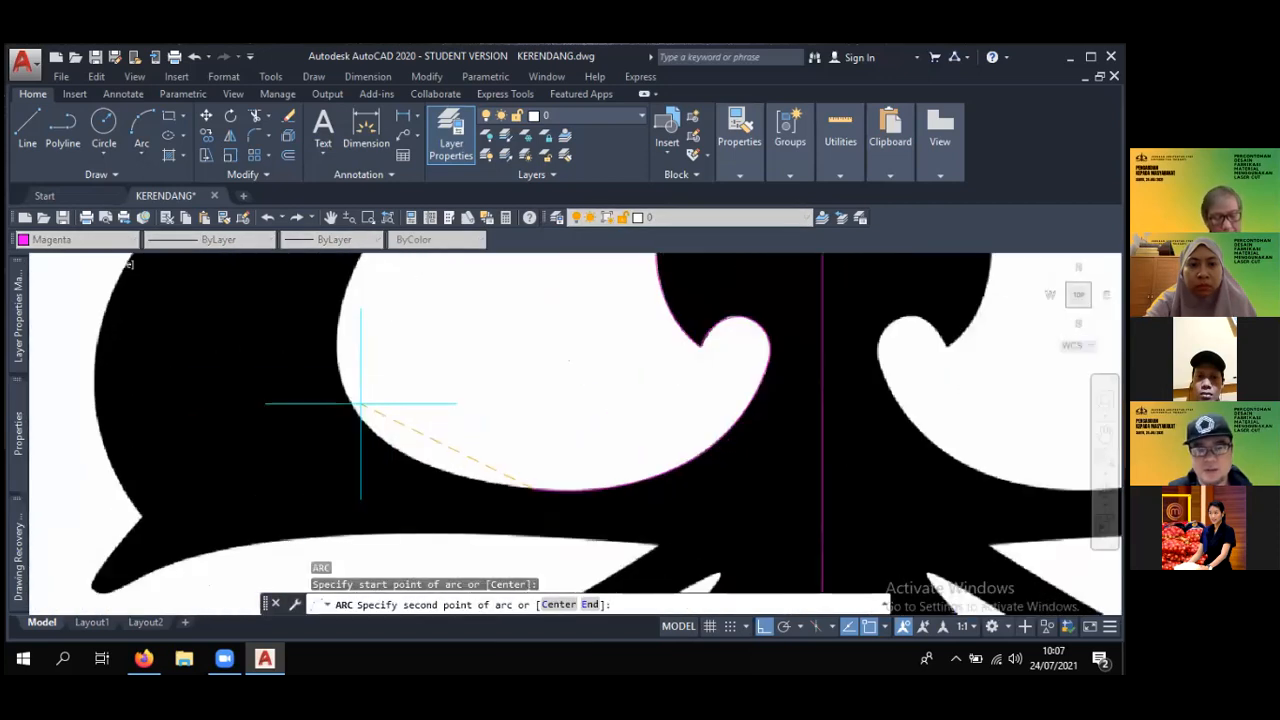
click(420, 459)
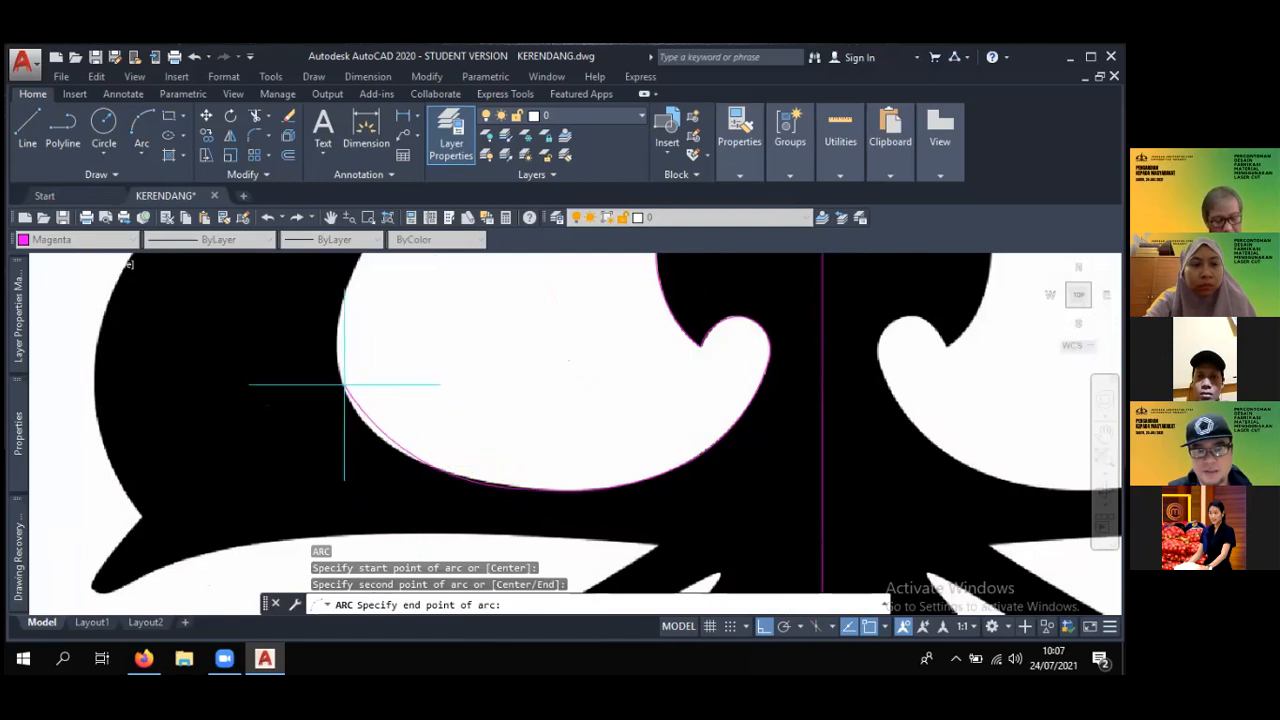
click(380, 435)
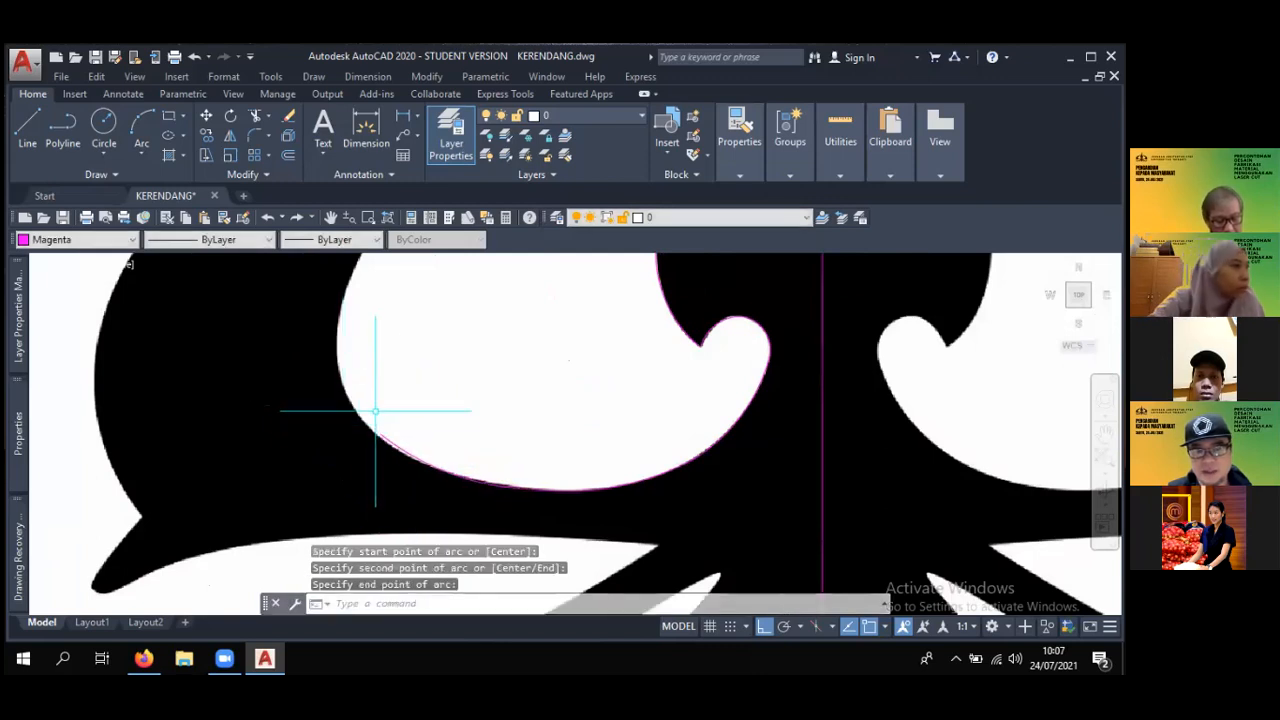
- Draw a three-point arc up the left side of the white teardrop area to its upper left bend
scroll(377, 409, up, 2)
key(Return)
click(410, 491)
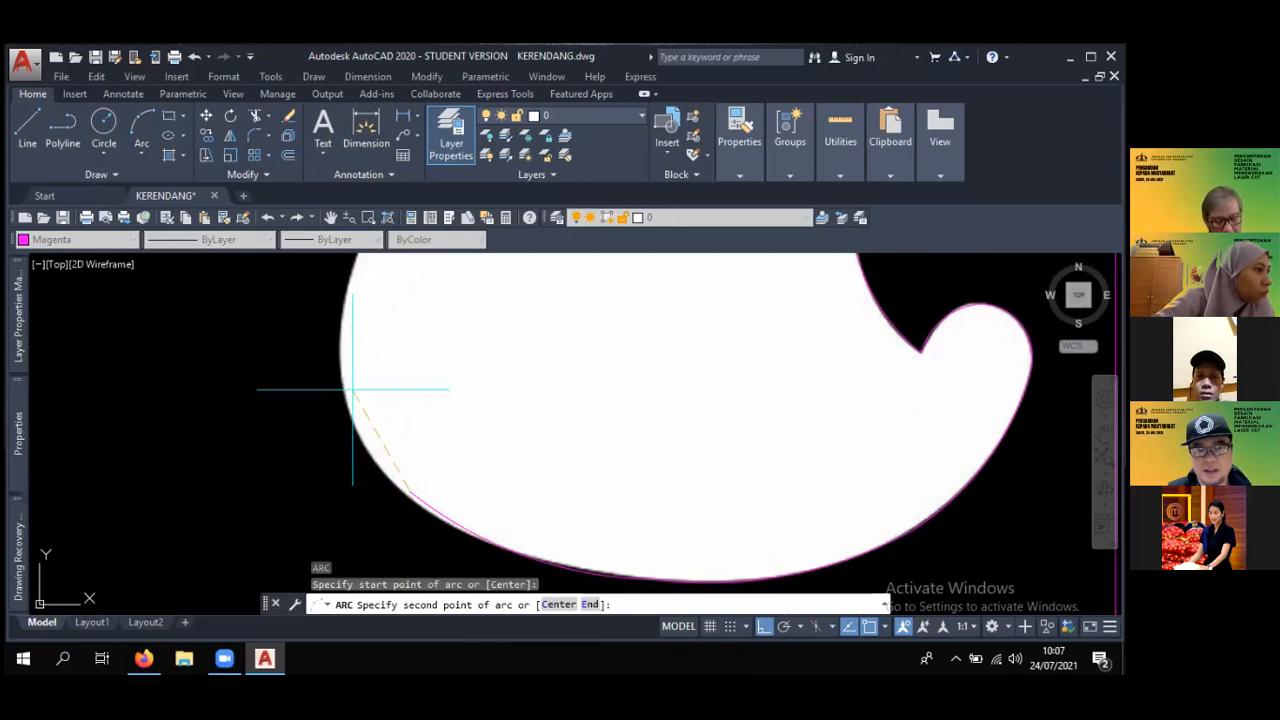
click(354, 384)
middle_drag(354, 384, 346, 460)
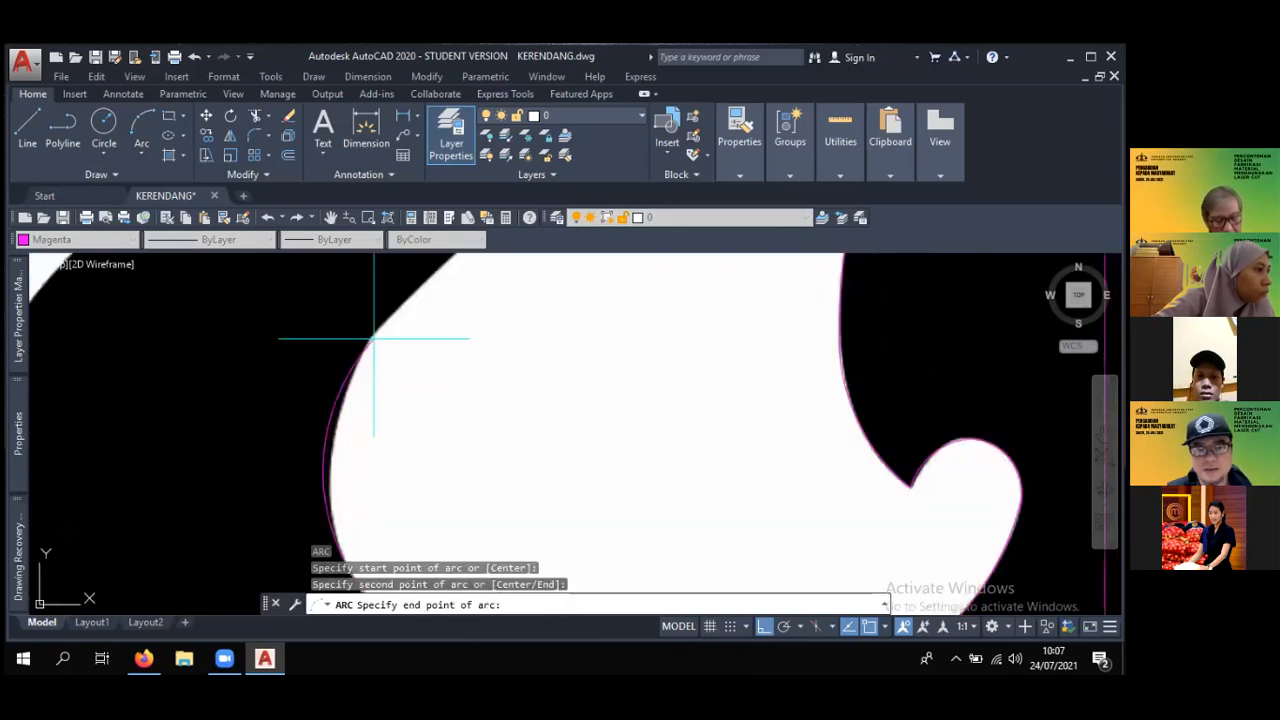
click(374, 338)
- Draw a three-point arc from the upper left bend along the leaf's inner edge to where its curvature reverses below the tip
scroll(450, 356, down, 10)
mouse_move(483, 354)
middle_down()
mouse_move(503, 385)
mouse_move(452, 368)
mouse_move(307, 264)
middle_up()
scroll(452, 368, up, 4)
scroll(452, 368, down, 4)
scroll(489, 367, up, 6)
mouse_move(455, 396)
middle_down()
mouse_move(423, 323)
mouse_move(677, 535)
middle_up()
scroll(490, 385, down, 3)
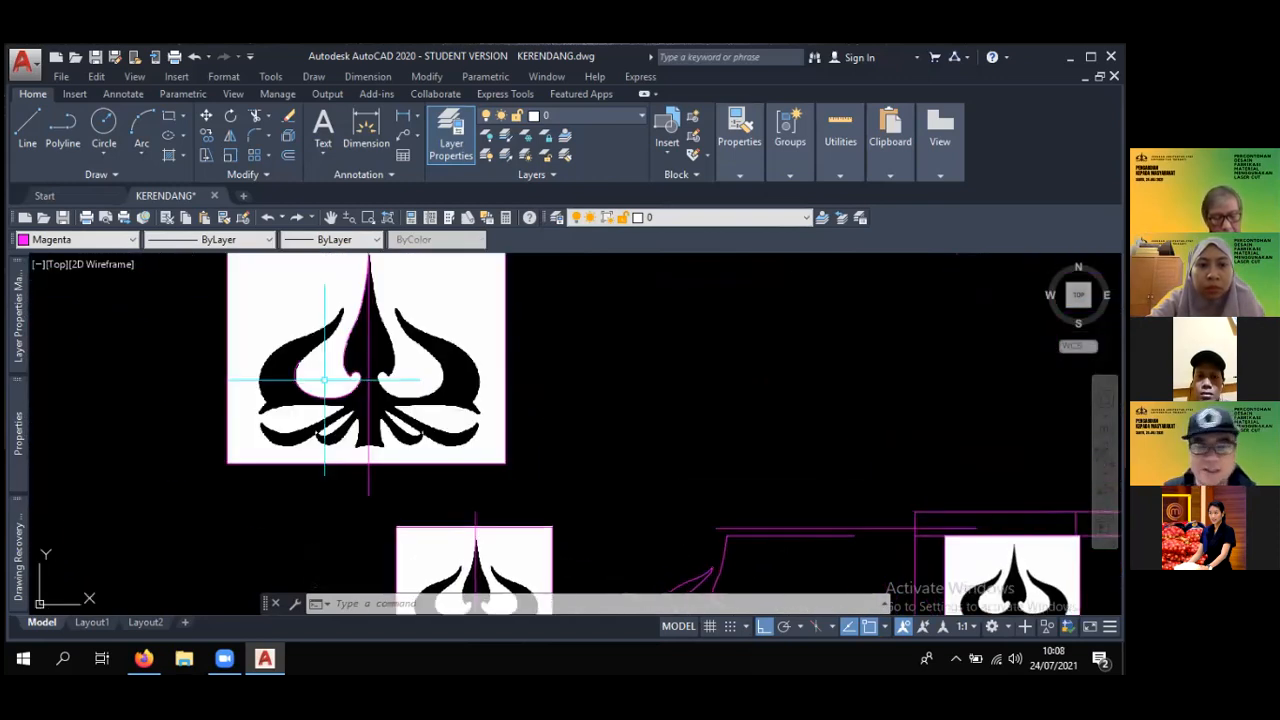
middle_drag(302, 370, 391, 420)
scroll(397, 417, up, 6)
key(Return)
click(361, 407)
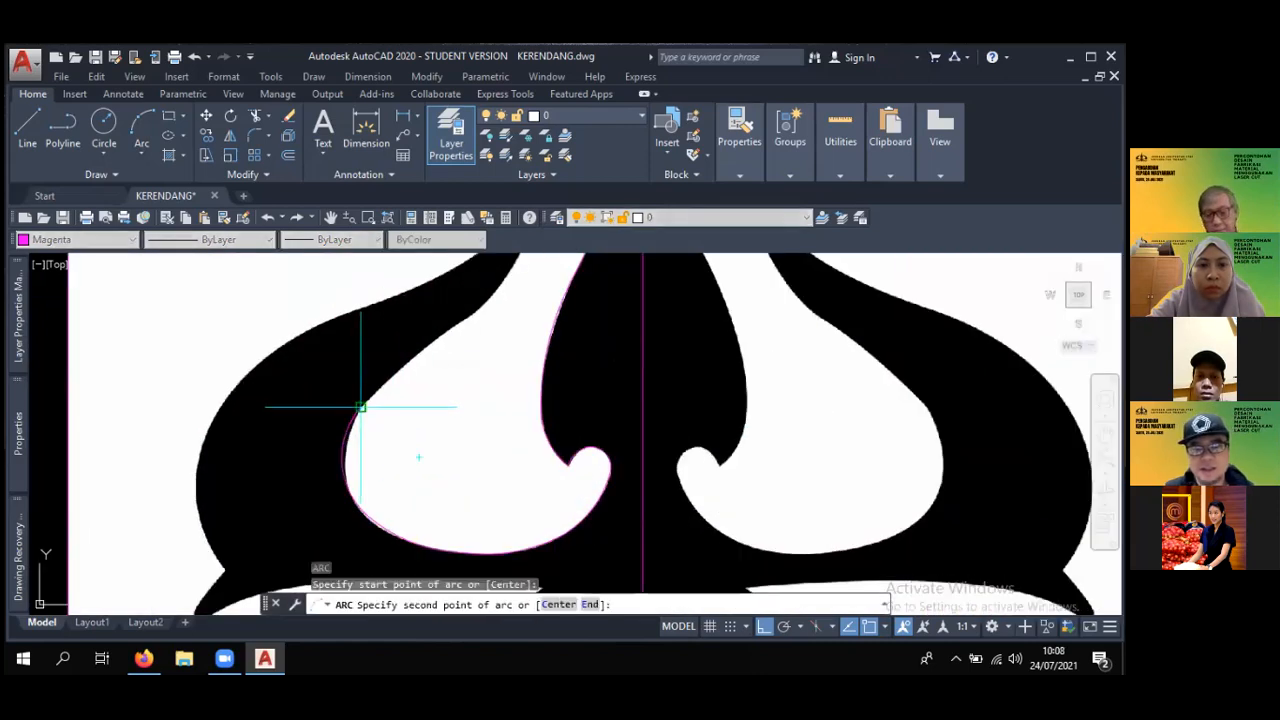
scroll(400, 371, up, 5)
click(395, 364)
middle_drag(395, 364, 331, 402)
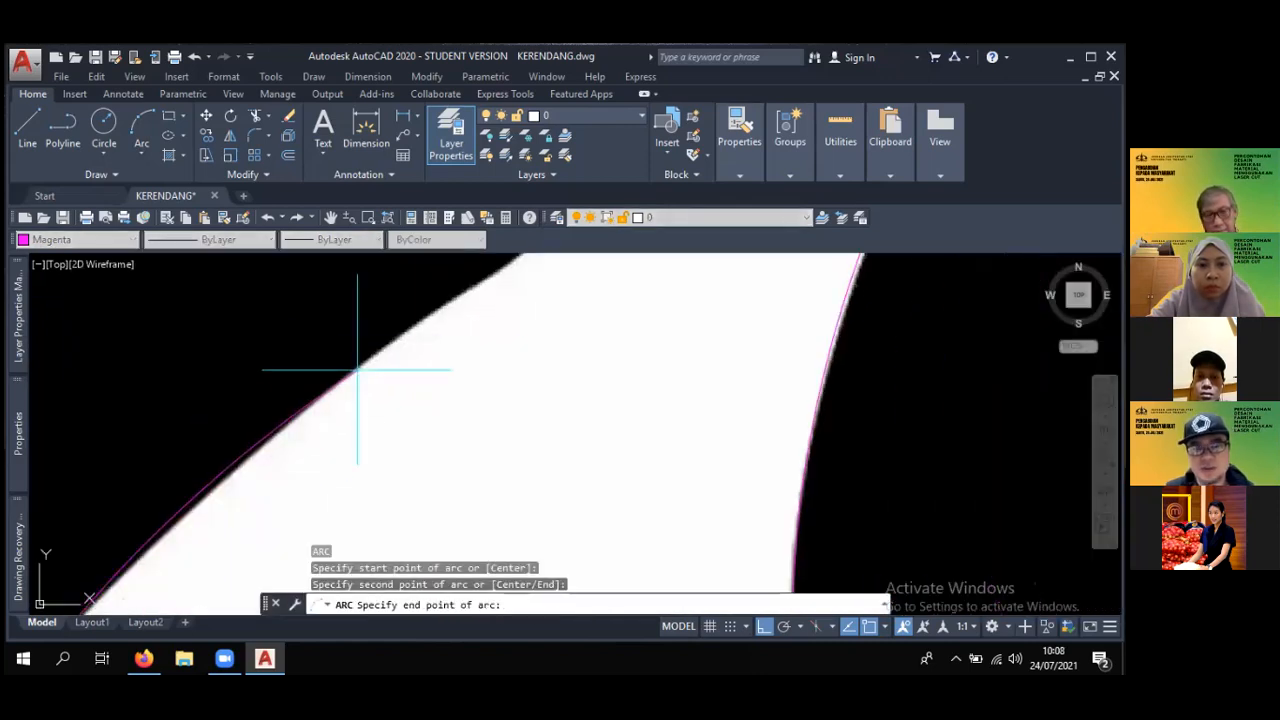
click(453, 295)
scroll(457, 360, down, 5)
middle_drag(457, 355, 385, 455)
key(Return)
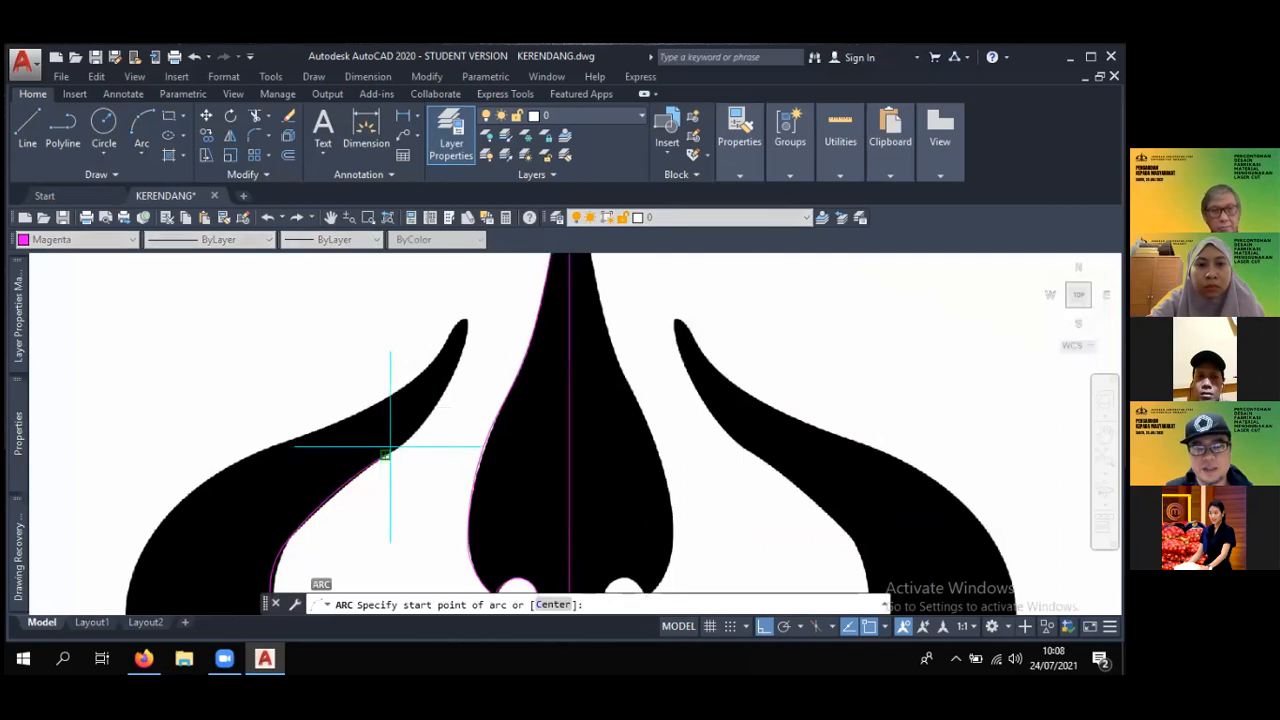
click(394, 446)
scroll(412, 438, up, 4)
key(Escape)
- Draw a three-point arc up the left leaf's inner edge from the curvature reversal to just below the tip
key(Return)
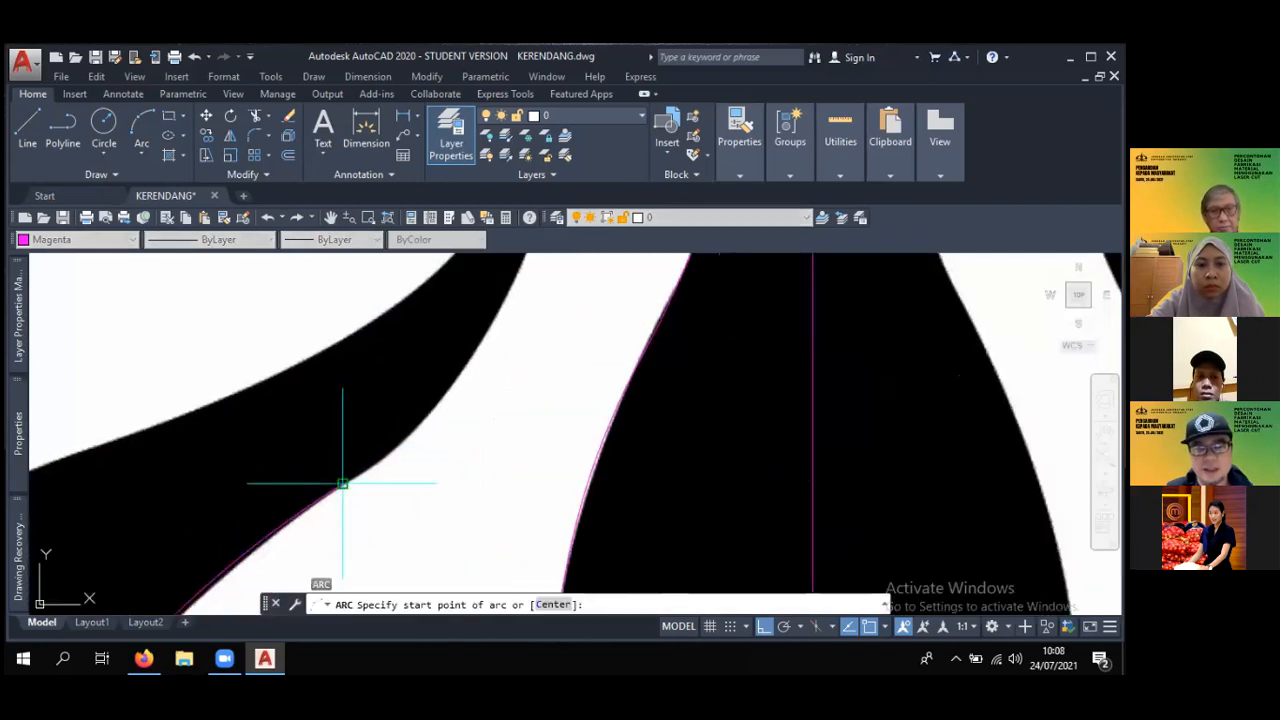
click(343, 480)
scroll(343, 480, up, 3)
click(430, 400)
scroll(430, 400, up, 2)
scroll(543, 357, down, 4)
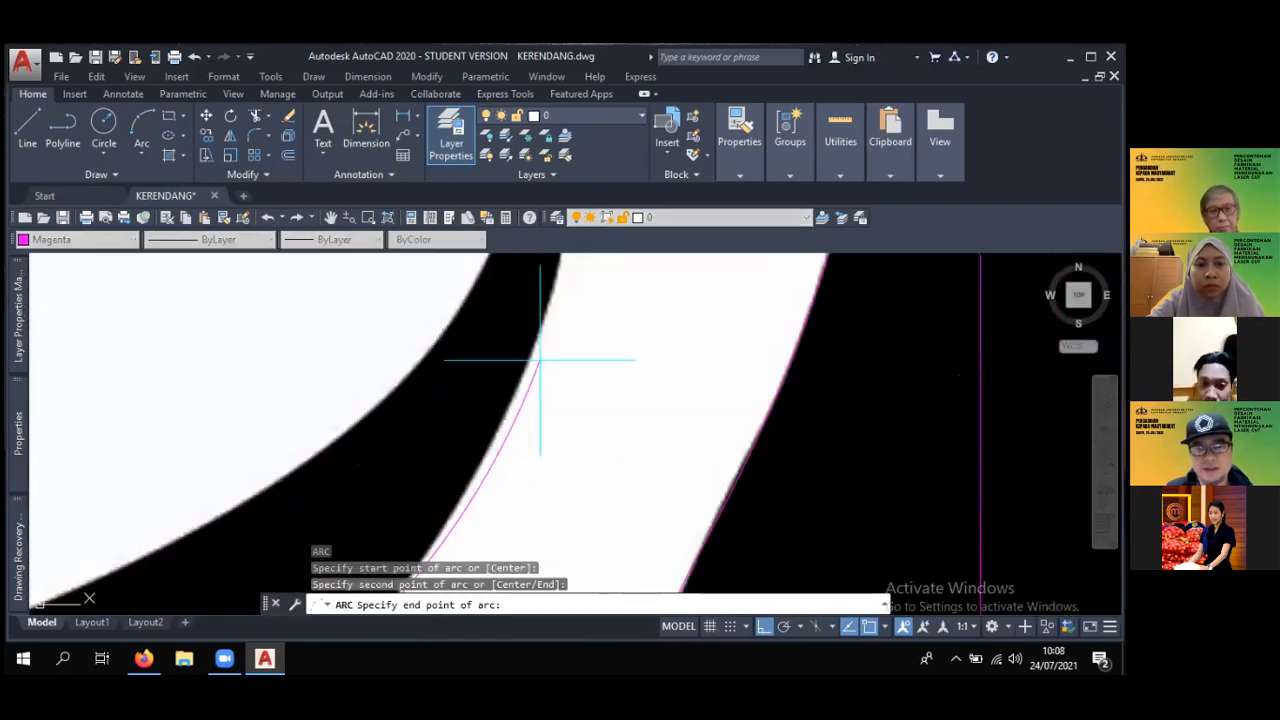
scroll(543, 362, up, 5)
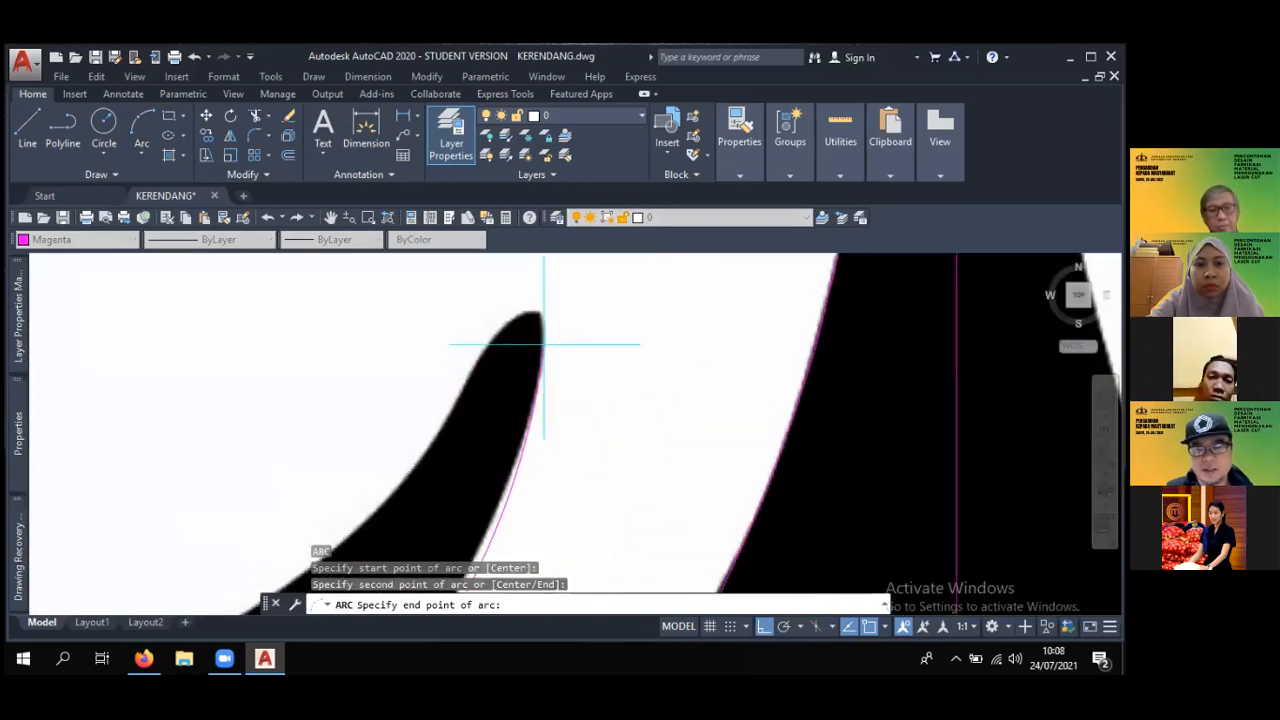
click(543, 340)
key(Return)
click(534, 350)
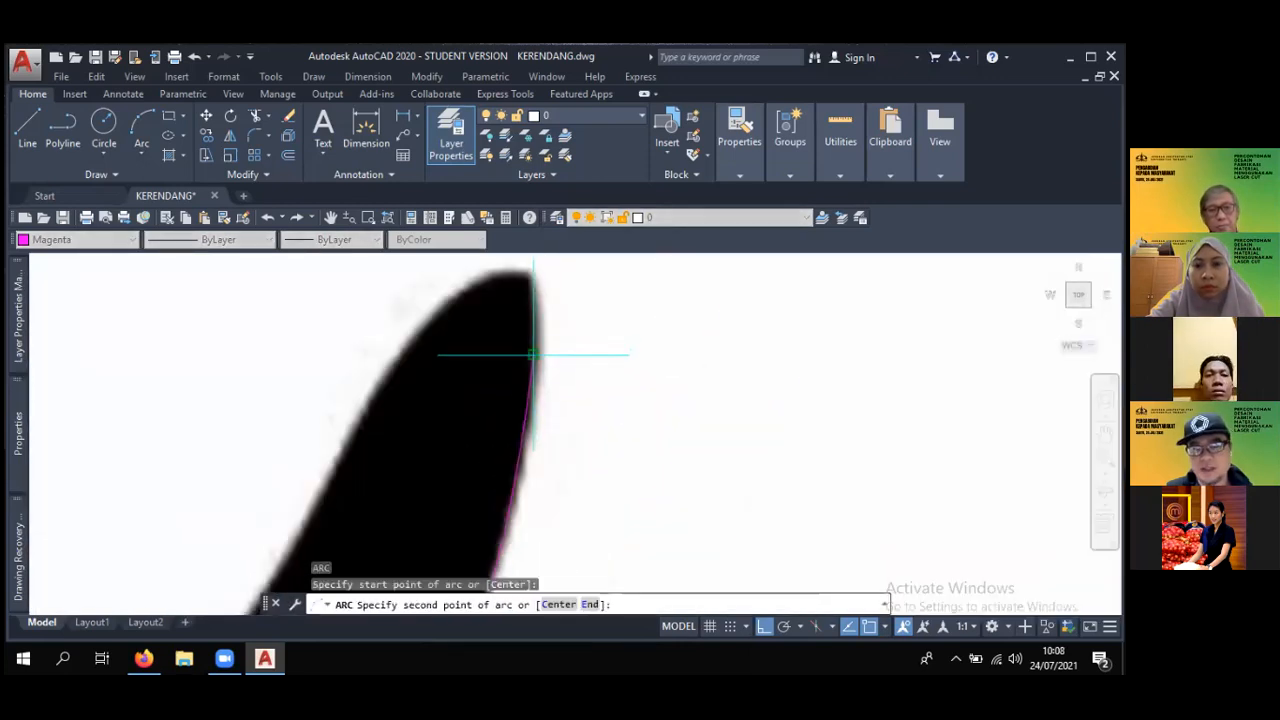
click(530, 270)
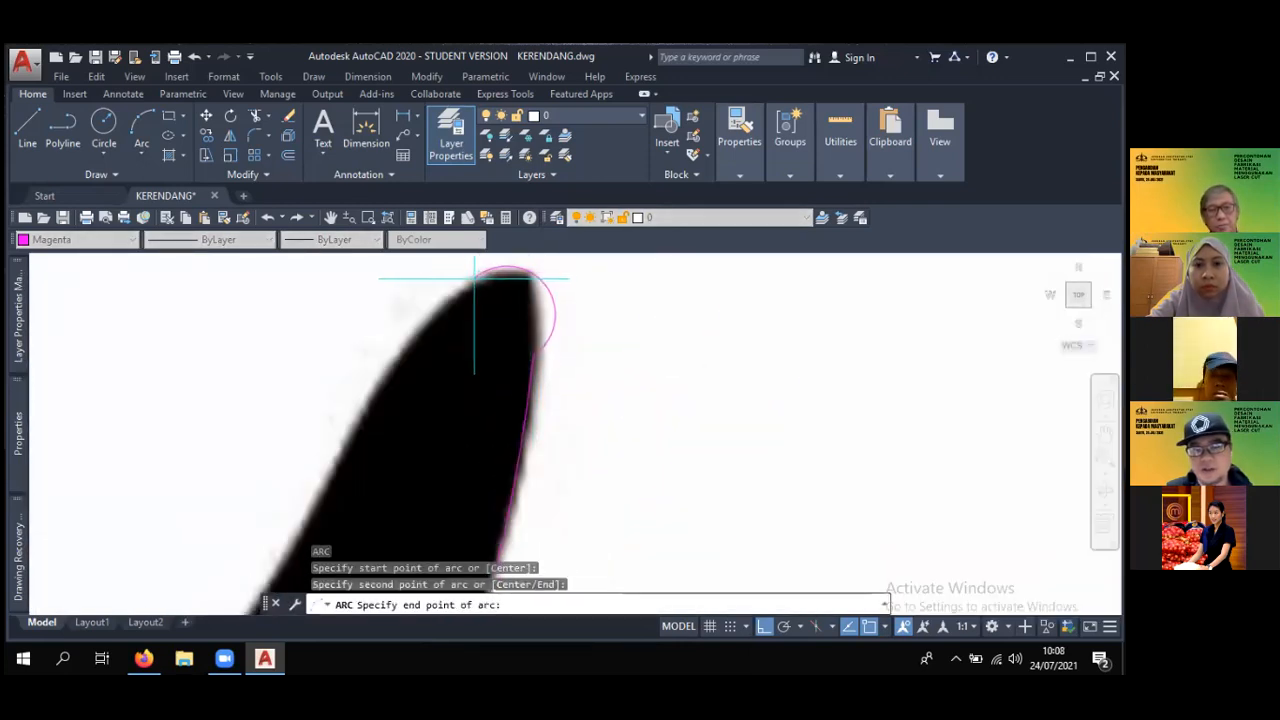
click(527, 268)
- Draw a short three-point arc from the inner-edge arc's end up to the top corner of the left leaf's tip
key(Return)
scroll(531, 369, down, 4)
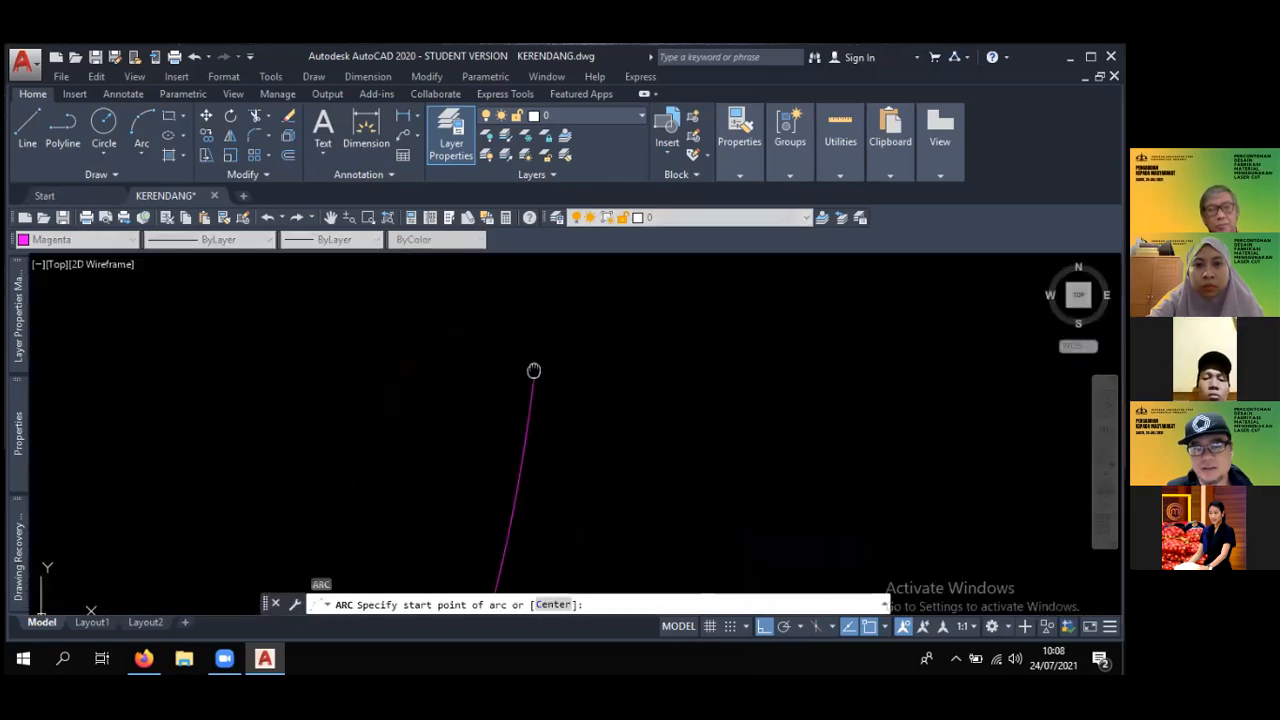
scroll(551, 424, up, 4)
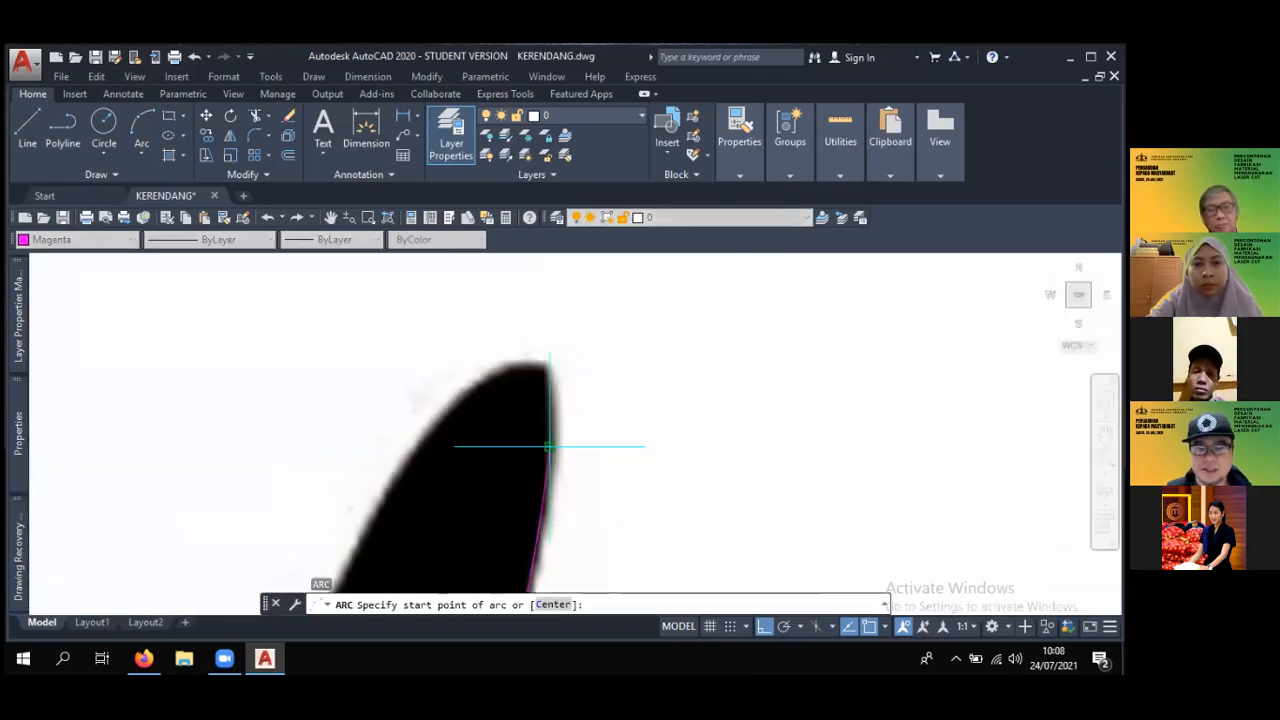
click(546, 440)
scroll(533, 397, up, 1)
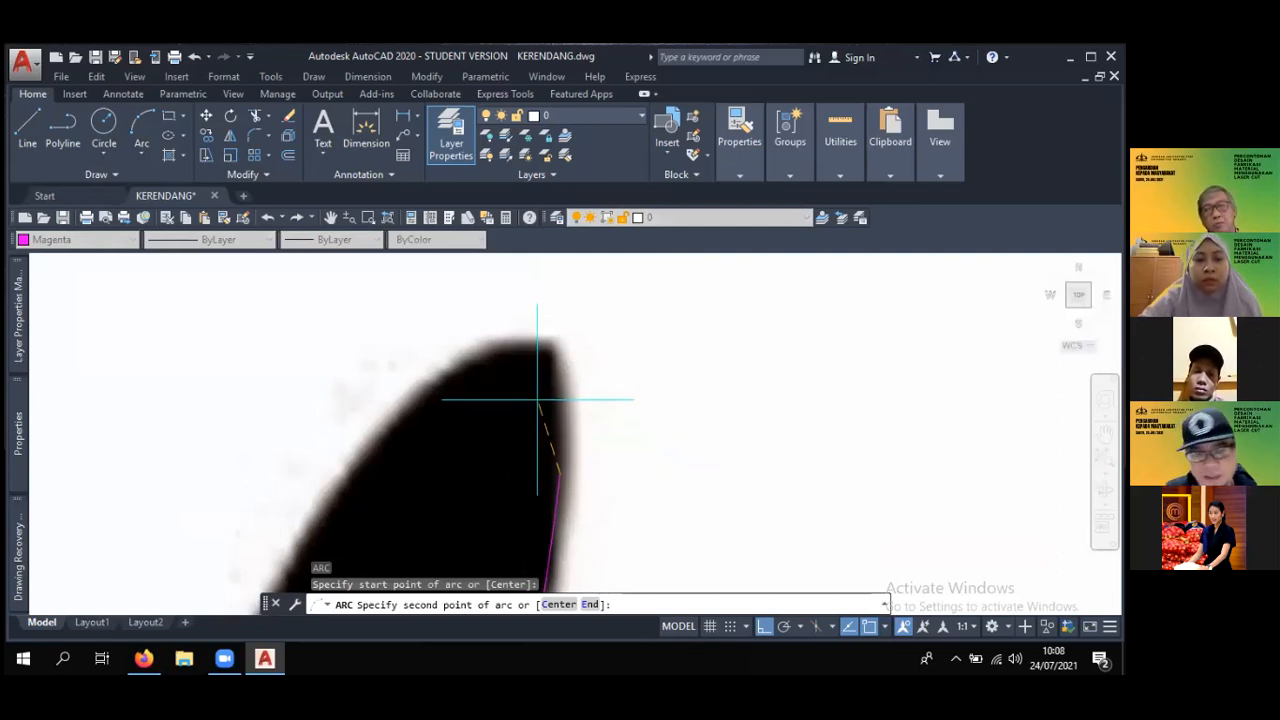
scroll(546, 403, up, 1)
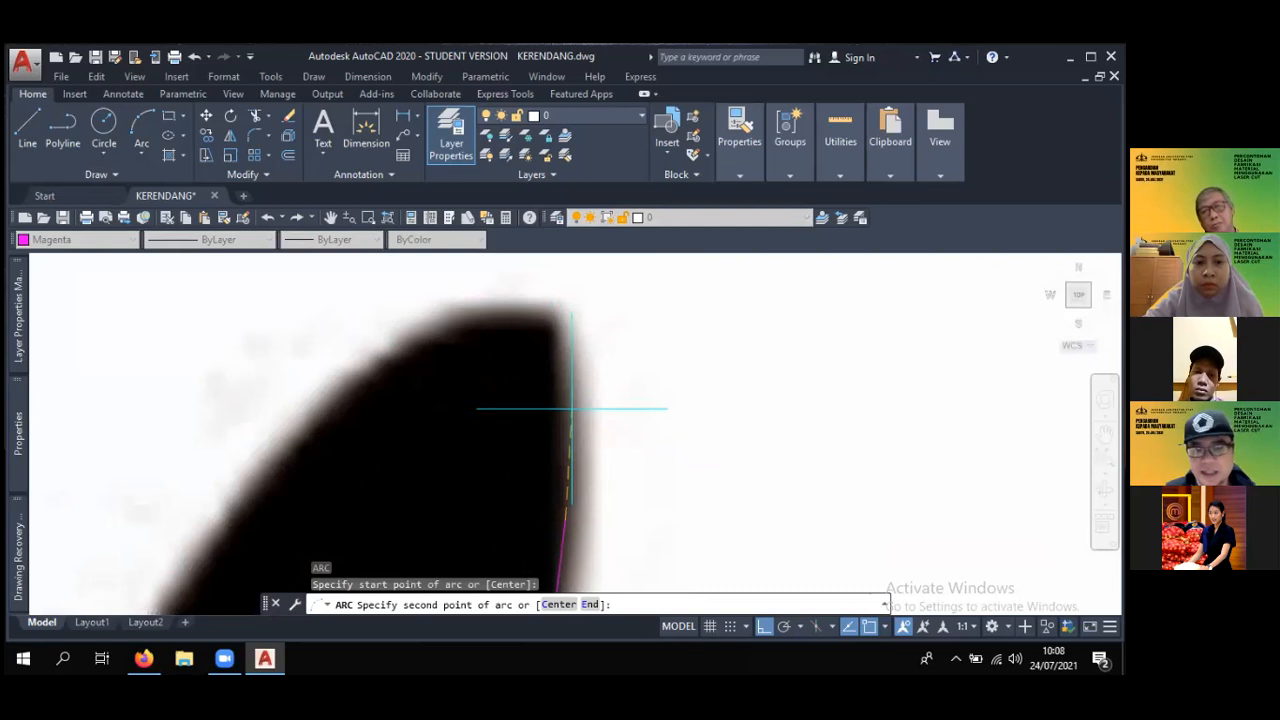
click(566, 402)
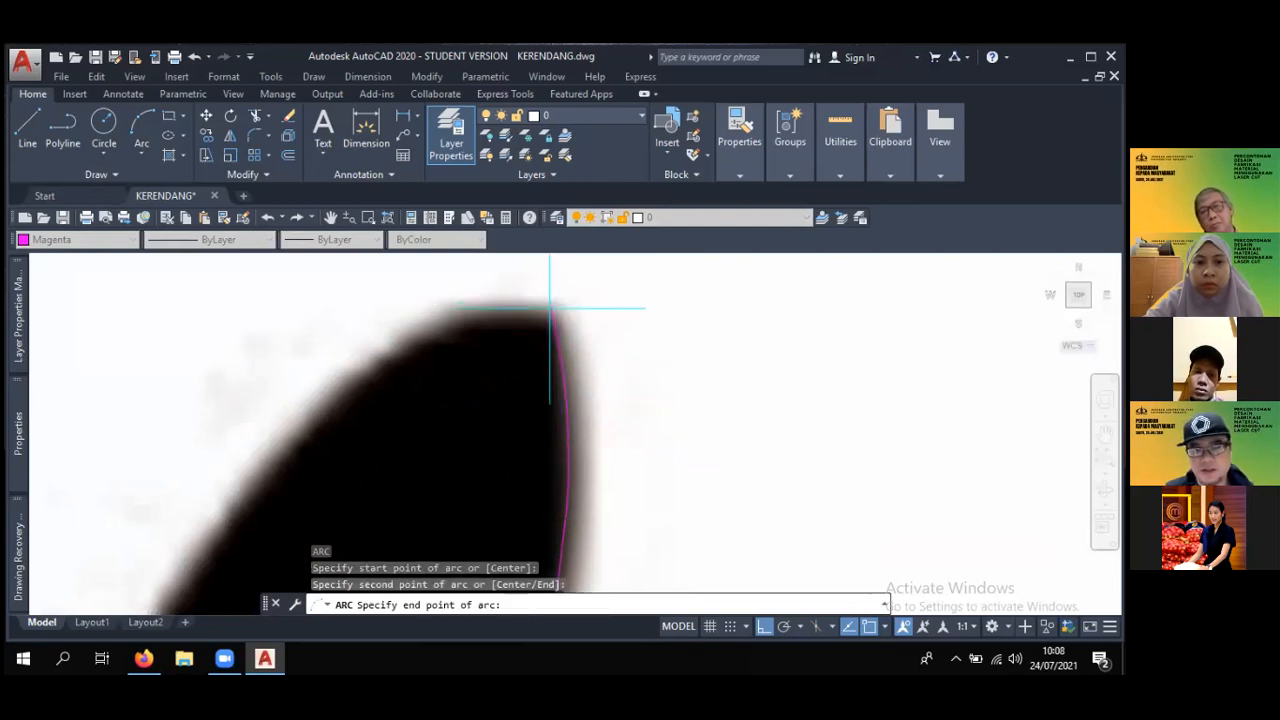
click(549, 309)
- Draw a three-point arc from the leaf tip's top corner over the rounded tip onto the leaf's outer edge
key(Return)
click(551, 307)
click(385, 345)
middle_drag(278, 436, 376, 335)
click(333, 397)
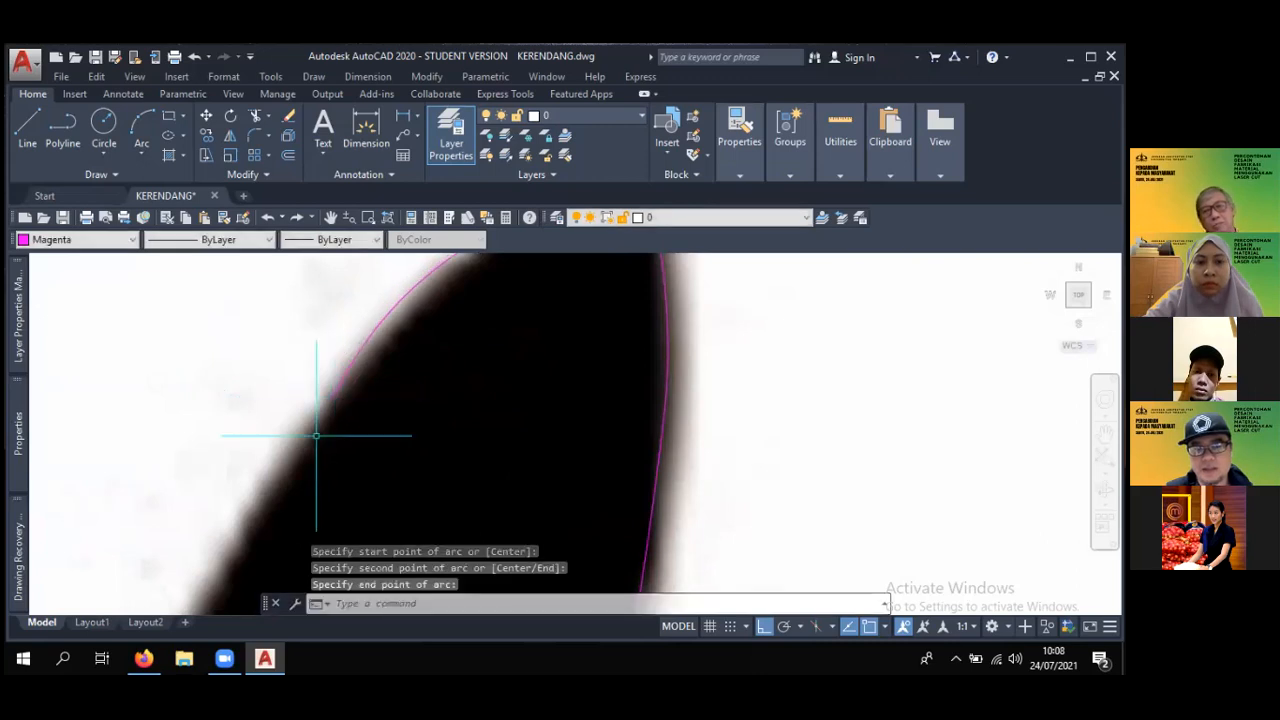
- Examine the arcs traced on the logo image and the completed left-half outline drawn separately beside it
scroll(316, 435, down, 6)
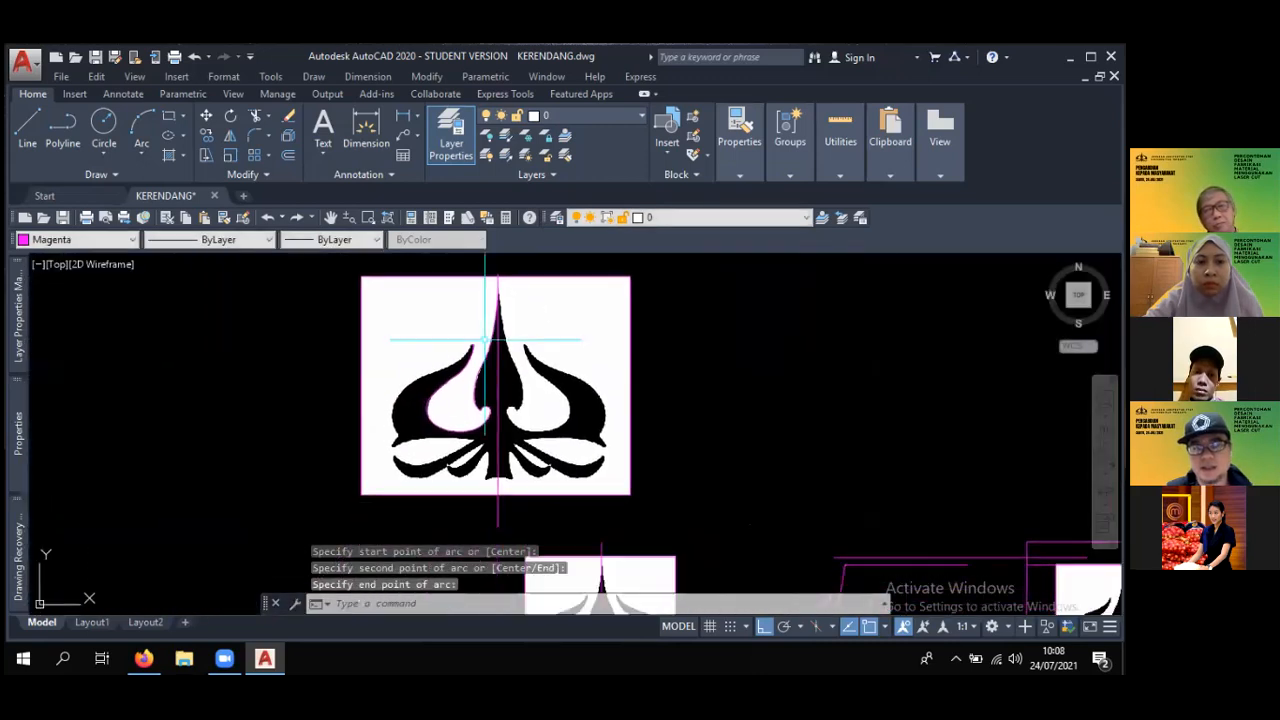
scroll(515, 385, down, 4)
scroll(618, 456, up, 2)
scroll(466, 345, up, 4)
middle_drag(466, 345, 609, 446)
mouse_move(586, 391)
middle_down()
mouse_move(640, 403)
mouse_move(587, 366)
mouse_move(594, 409)
mouse_move(651, 406)
mouse_move(534, 397)
mouse_move(500, 340)
mouse_move(566, 414)
mouse_move(591, 386)
mouse_move(520, 398)
middle_up()
scroll(520, 398, down, 2)
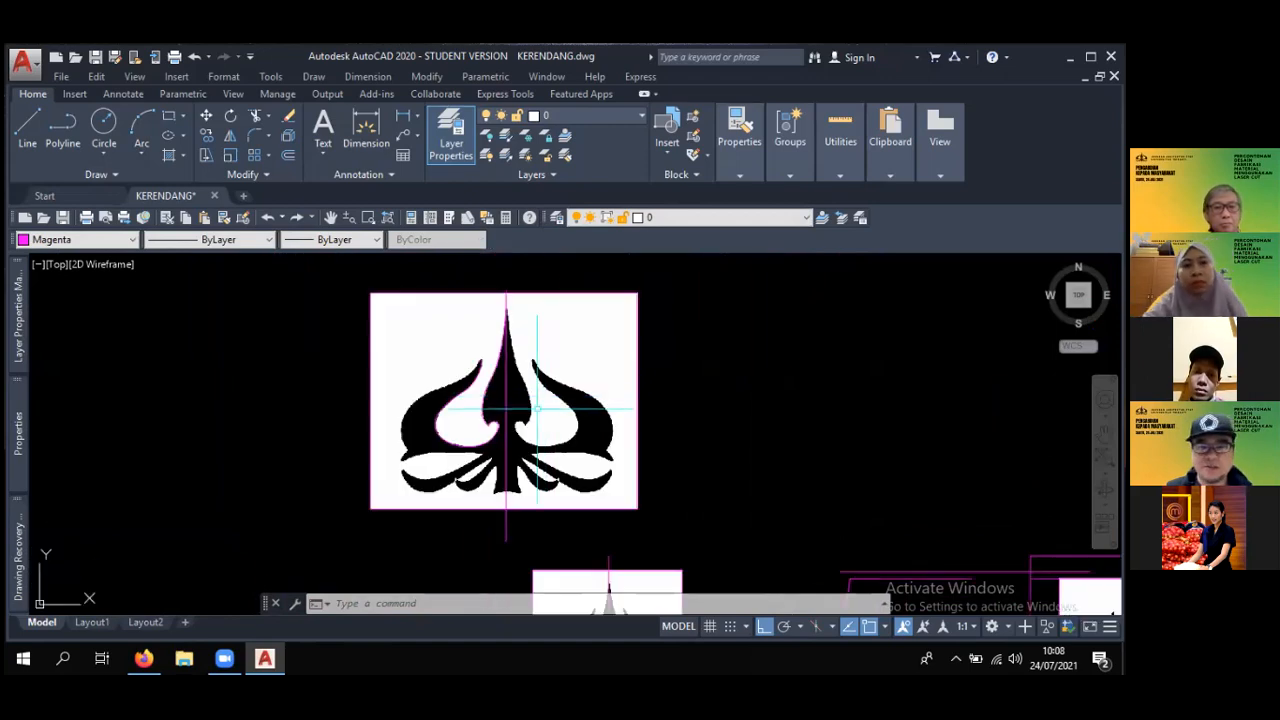
middle_drag(634, 471, 549, 374)
mouse_move(593, 412)
middle_down()
mouse_move(471, 323)
mouse_move(465, 343)
middle_up()
middle_drag(568, 421, 405, 329)
scroll(474, 369, up, 4)
middle_drag(503, 416, 545, 462)
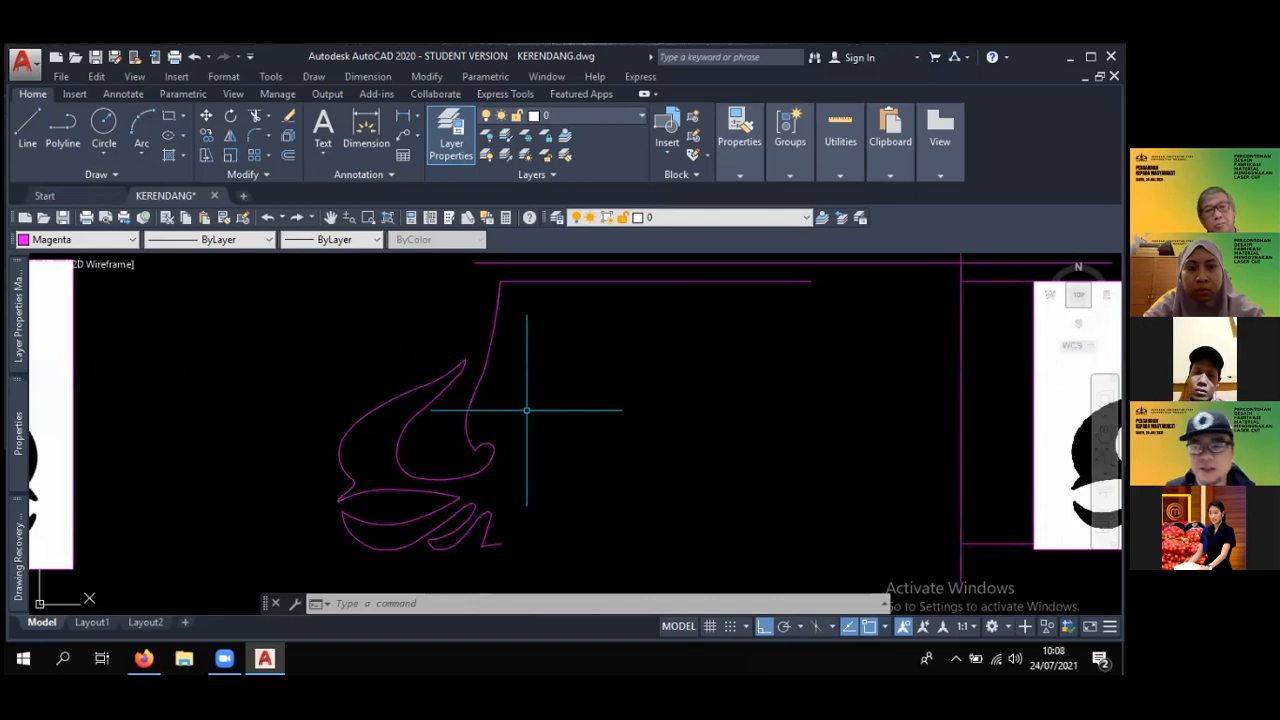
scroll(537, 420, up, 2)
middle_drag(538, 419, 555, 390)
click(457, 341)
scroll(543, 340, down, 6)
middle_drag(543, 340, 569, 350)
scroll(527, 345, up, 2)
scroll(555, 400, up, 4)
scroll(559, 383, down, 4)
key(Escape)
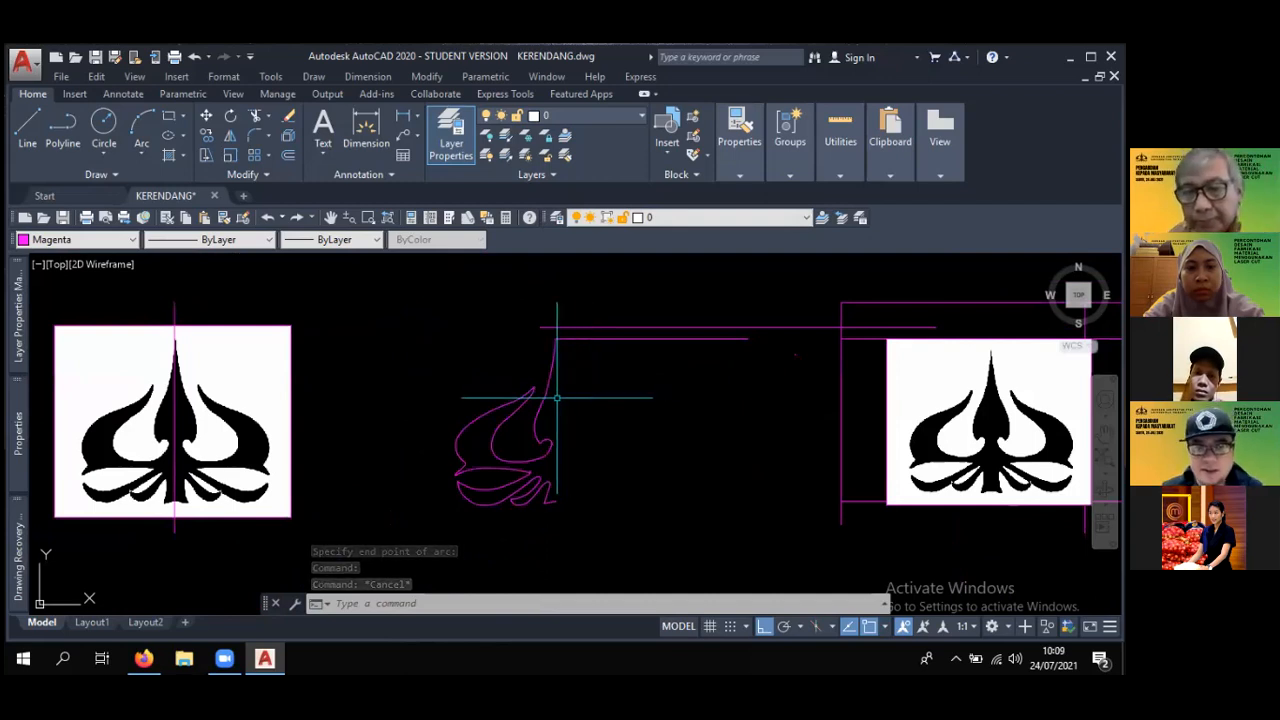
scroll(557, 398, up, 3)
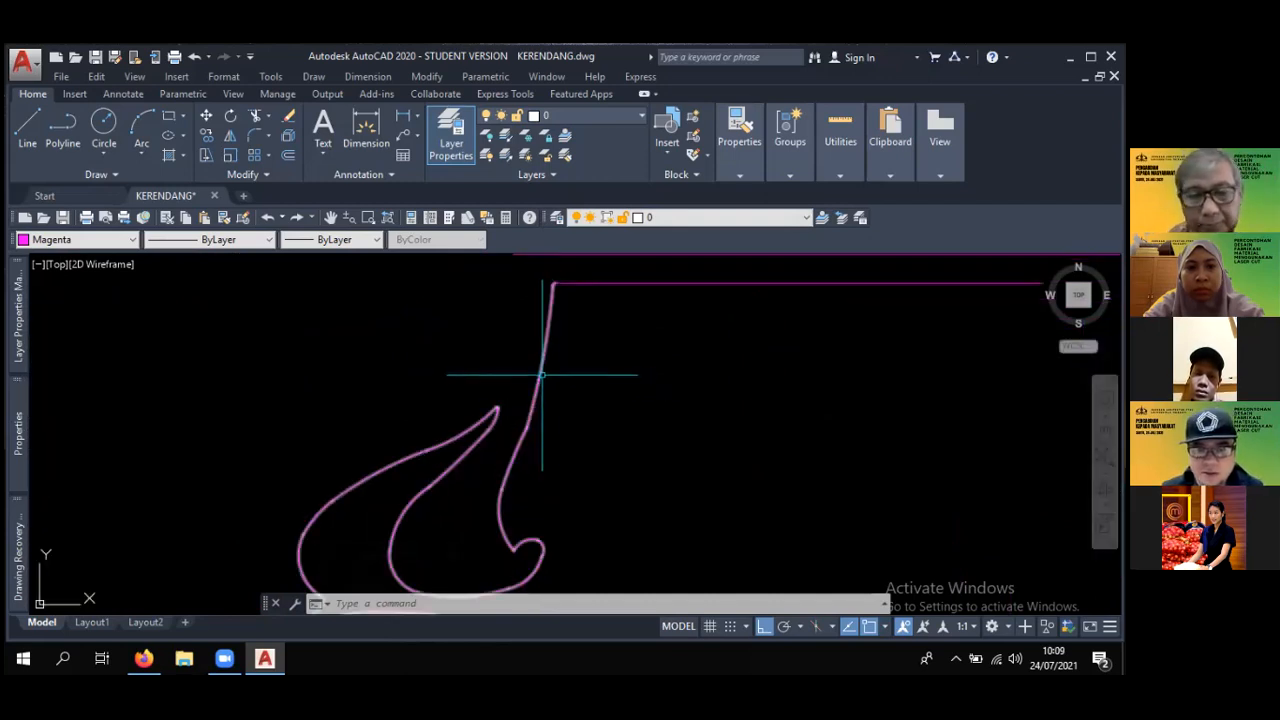
scroll(580, 361, down, 2)
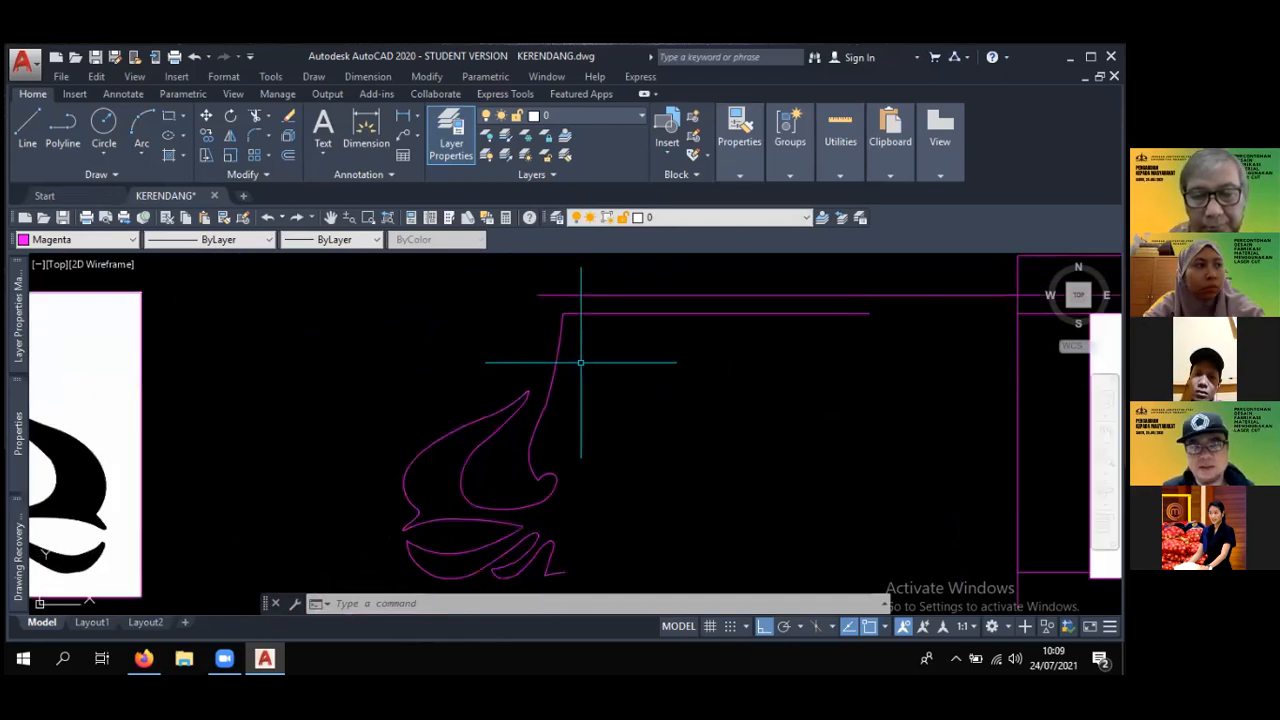
click(230, 138)
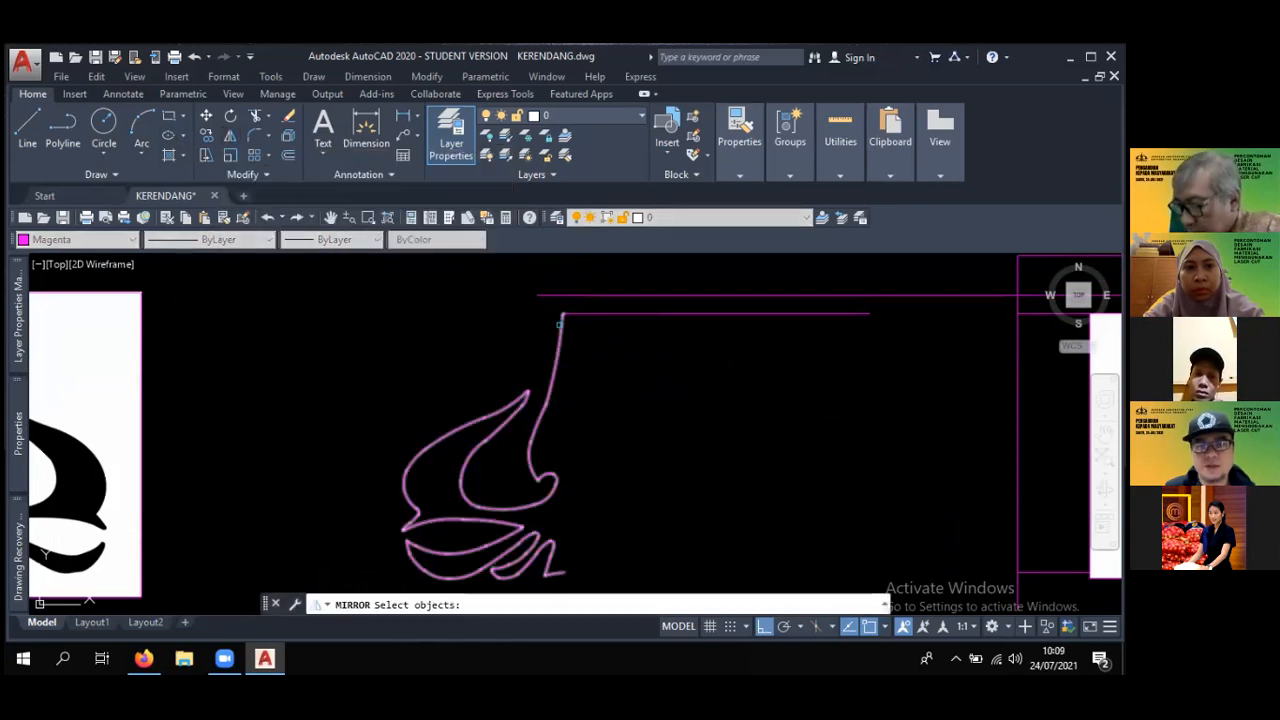
scroll(562, 320, down, 4)
scroll(535, 379, up, 2)
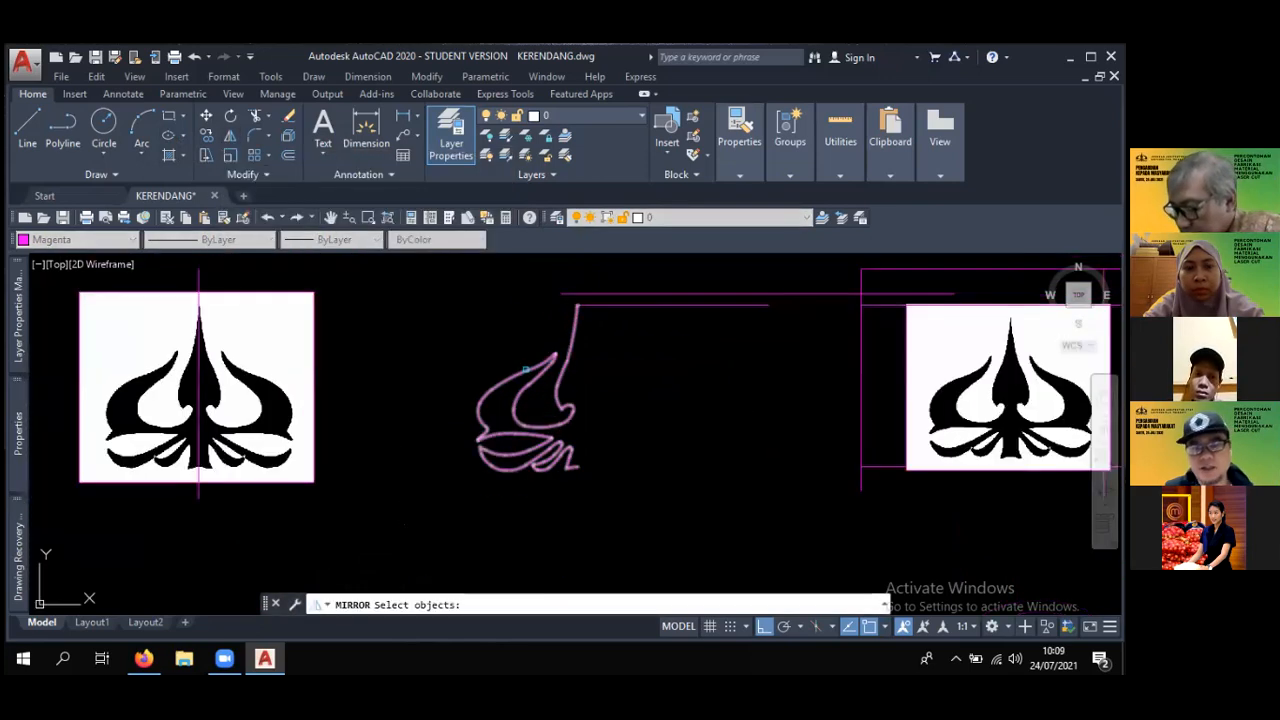
key(Escape)
- Explode the completed left-half logo outline into separate segments
text(x)
key(Return)
click(530, 366)
key(Return)
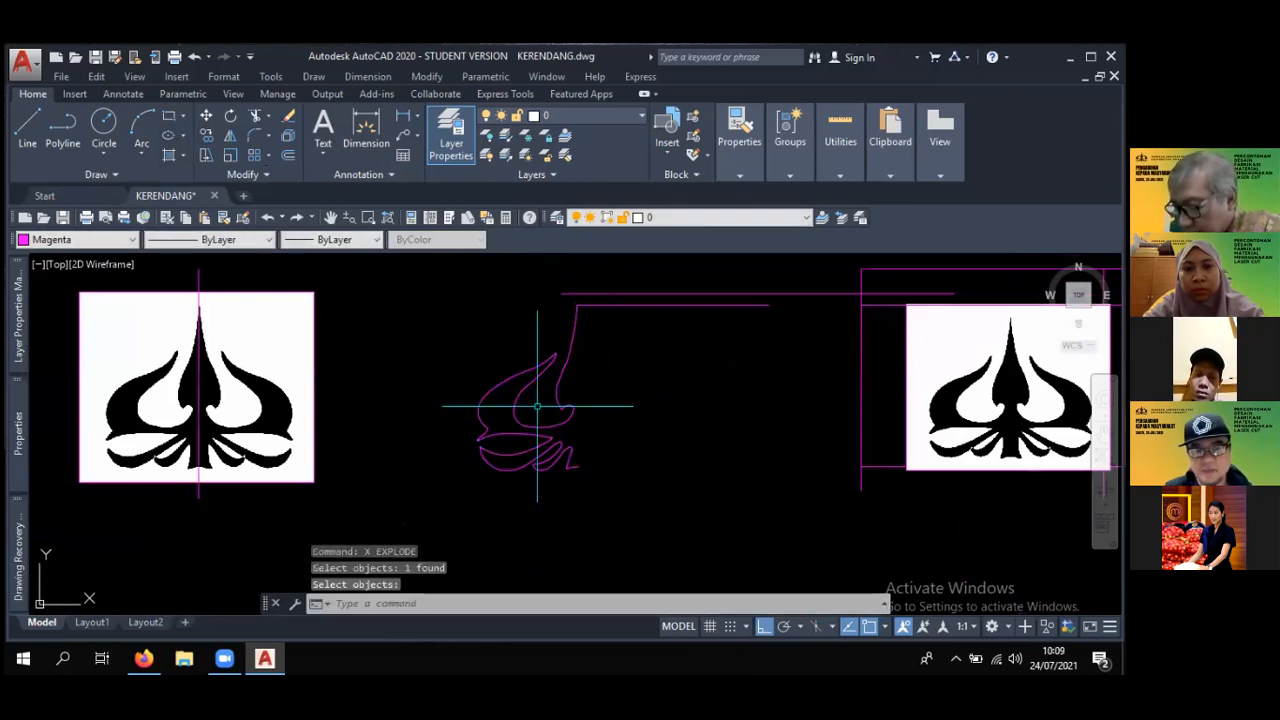
- Select segments of the exploded half outline one after another to check that they are separate, and clear the selection
scroll(537, 406, up, 2)
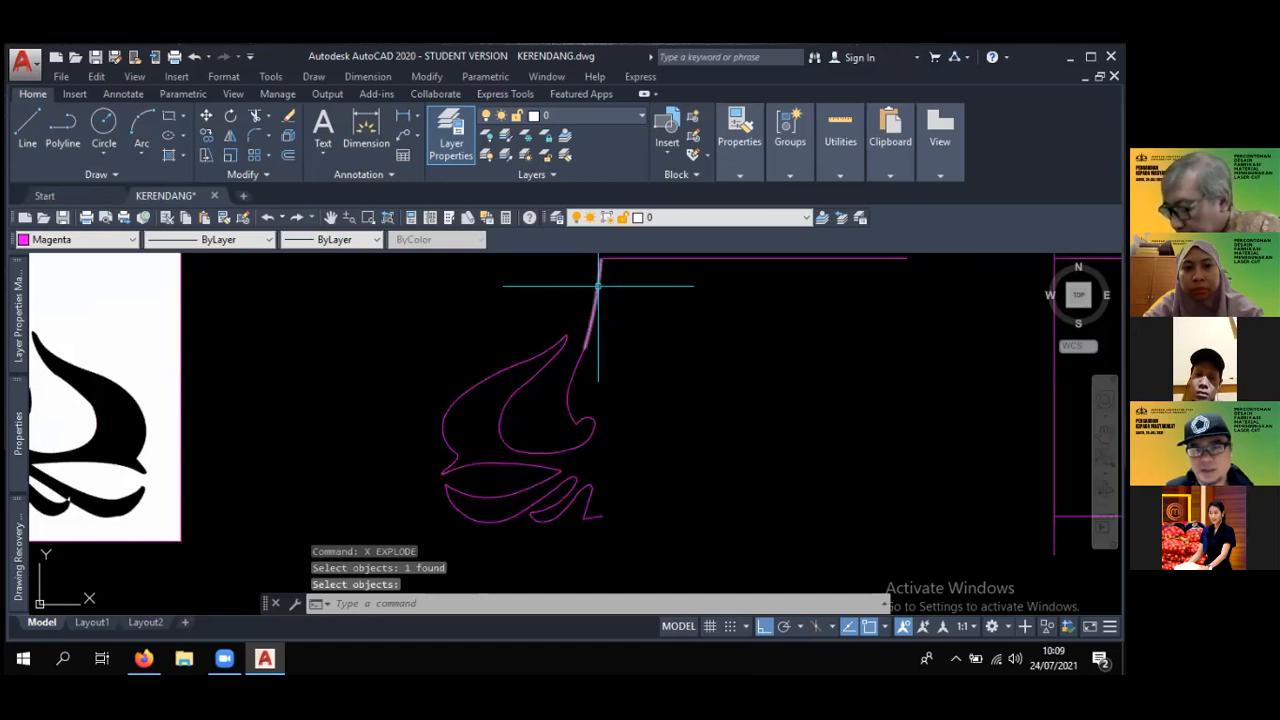
click(574, 374)
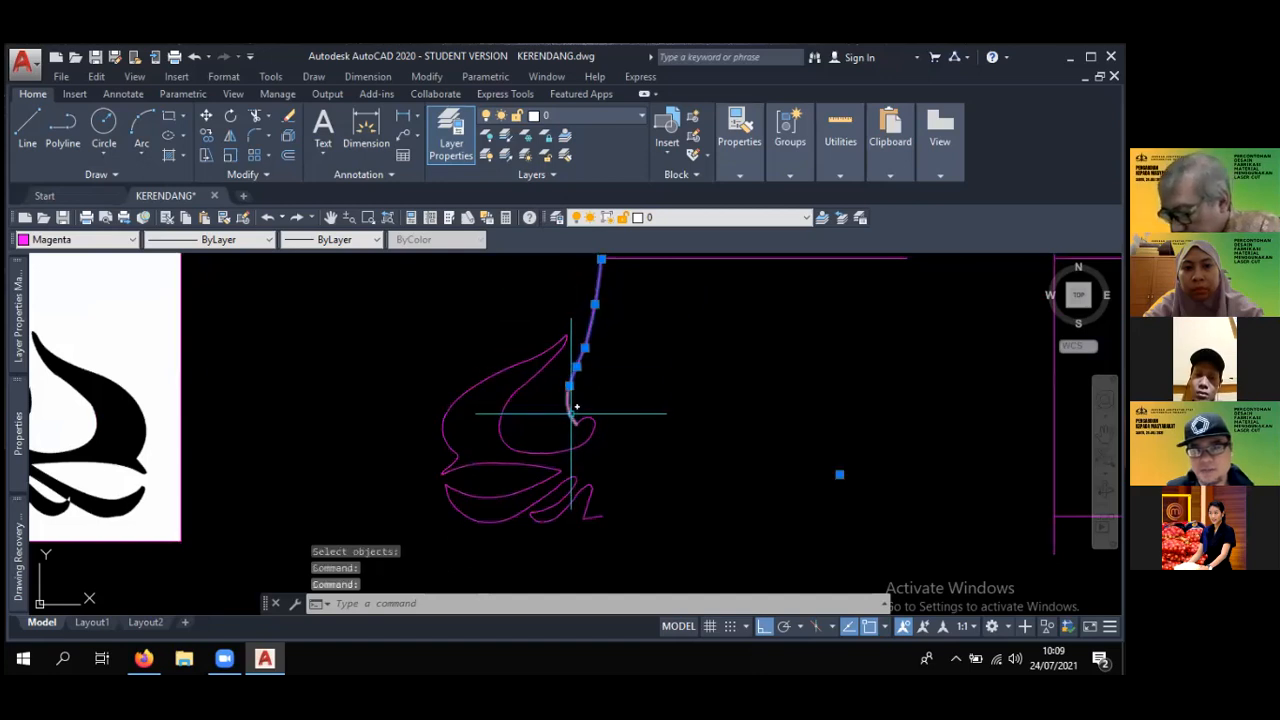
click(586, 426)
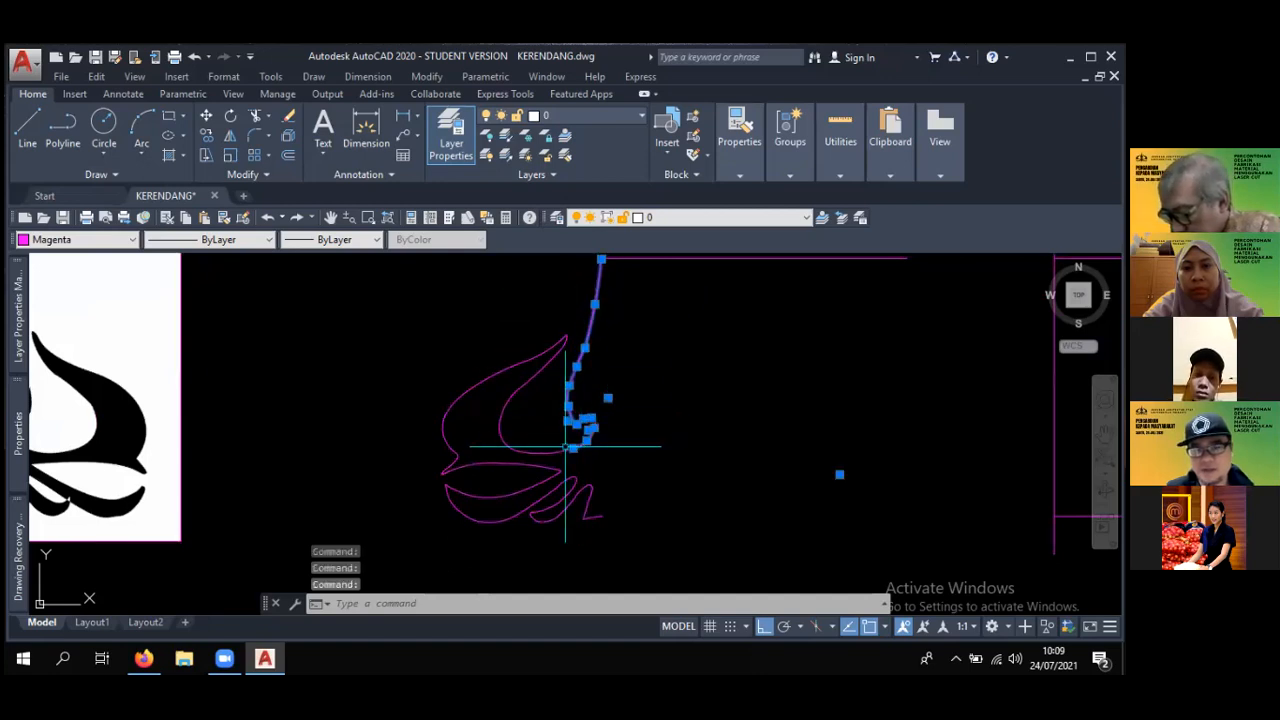
click(532, 447)
click(484, 457)
click(466, 368)
click(522, 405)
click(533, 405)
click(481, 360)
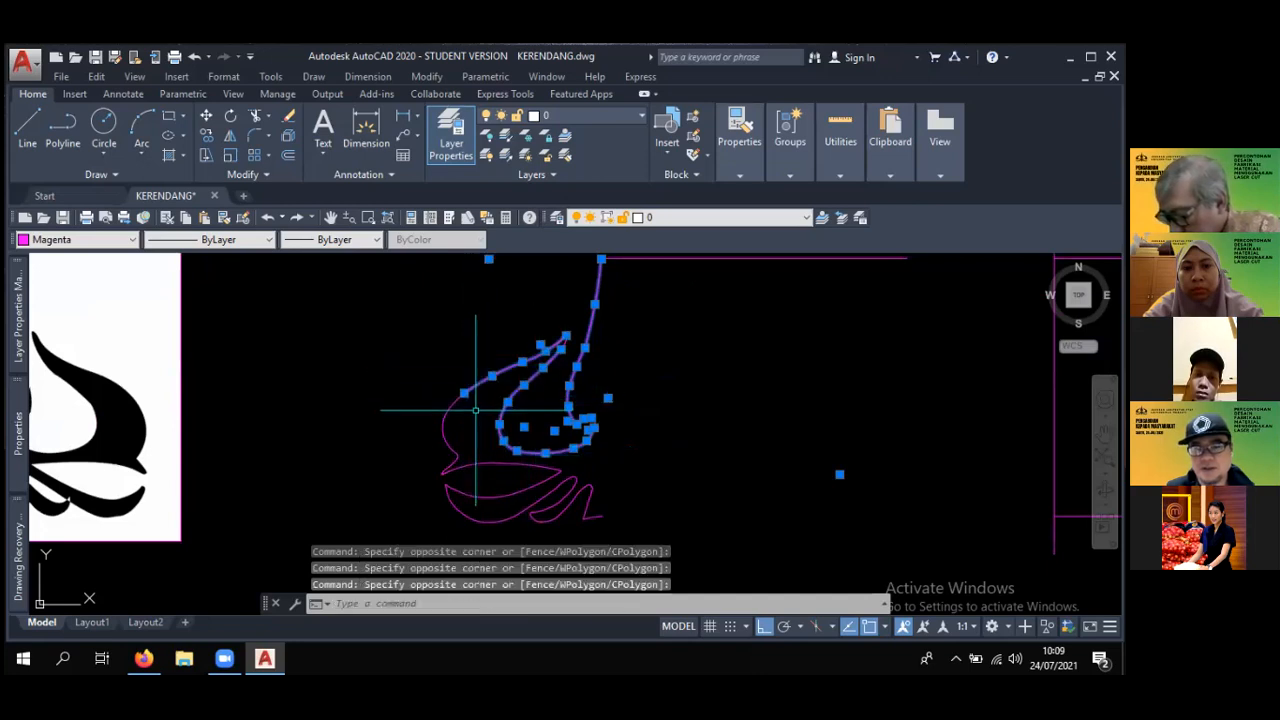
key(Escape)
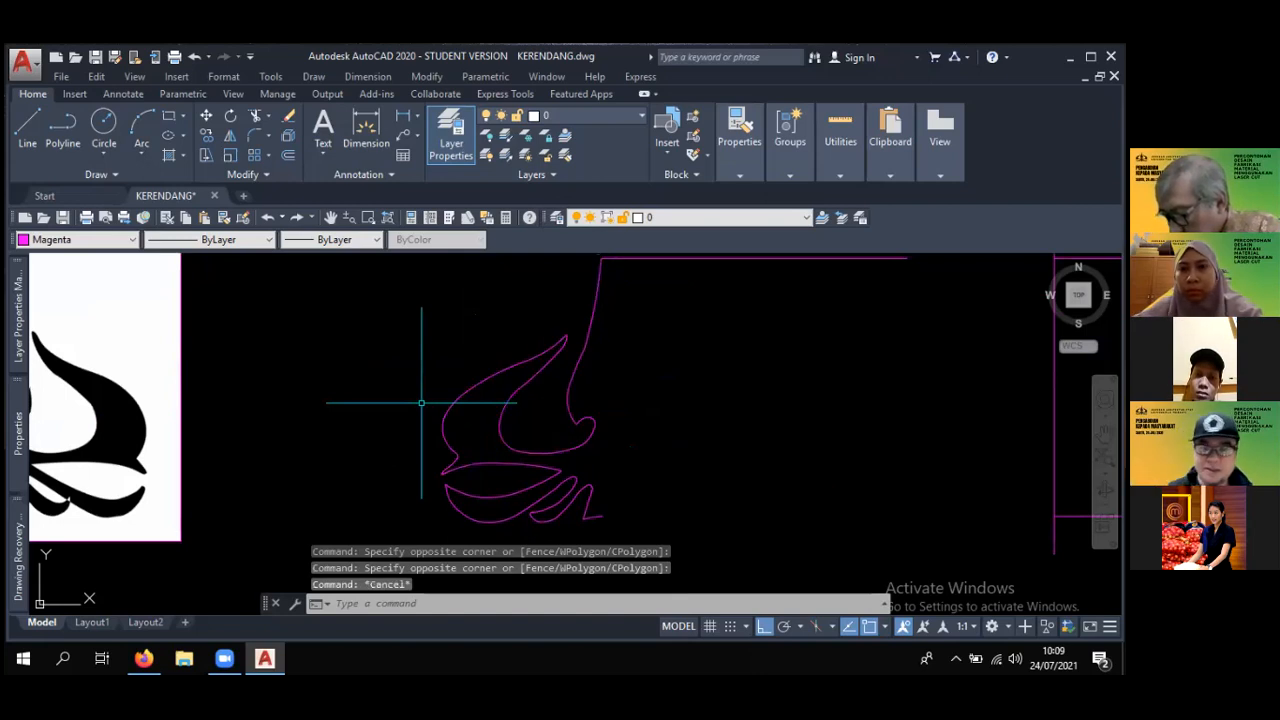
scroll(421, 403, down, 4)
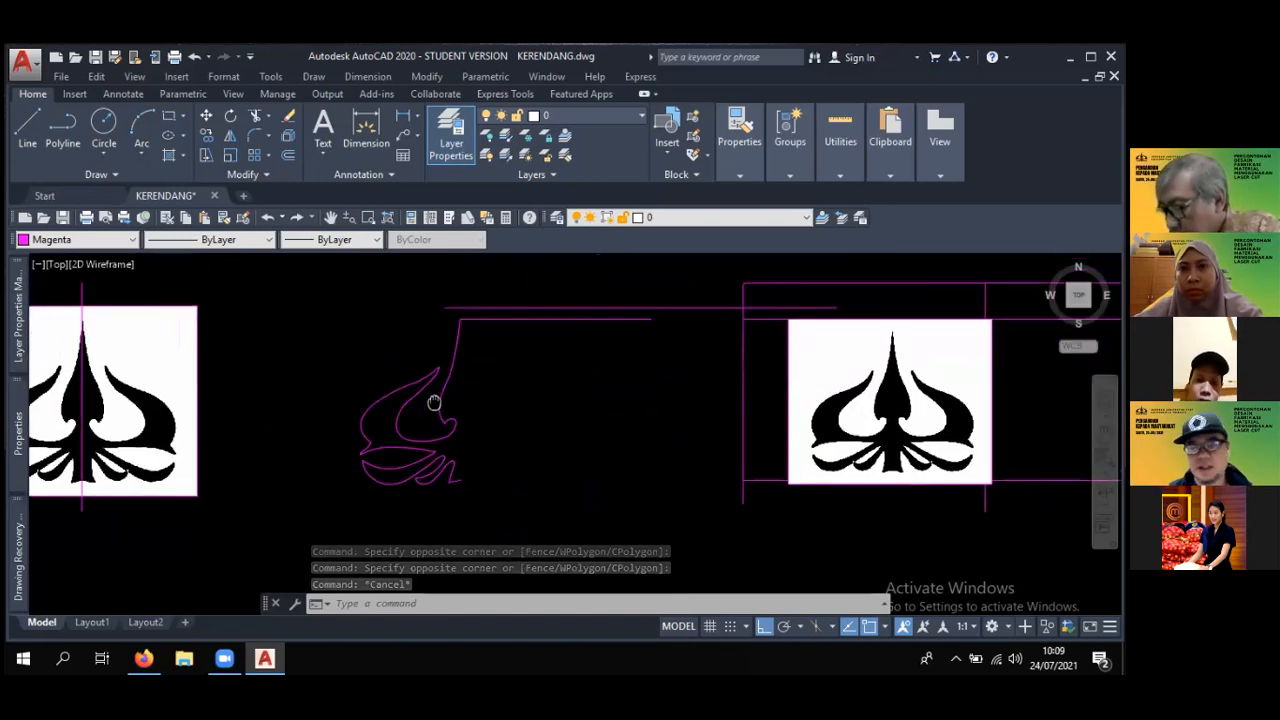
key(Escape)
key(Escape)
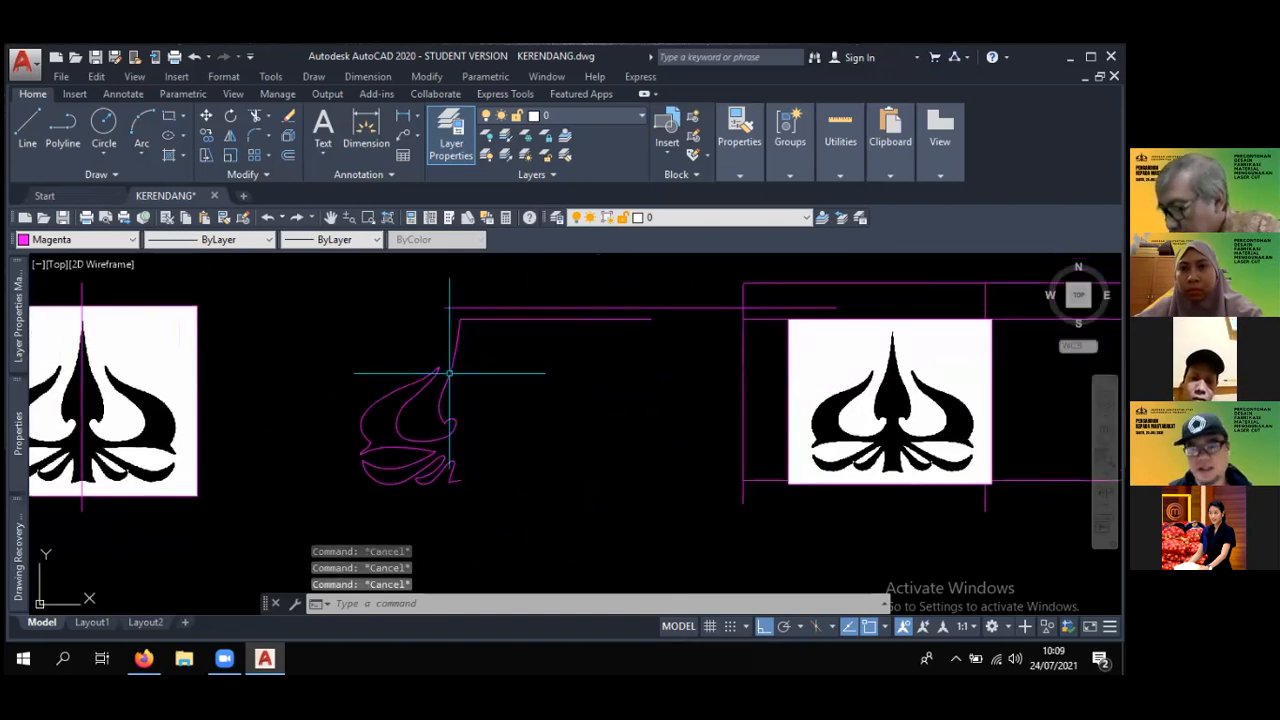
- Mirror the complete left-half logo outline about a vertical line through its top tip, keeping the source objects
click(230, 137)
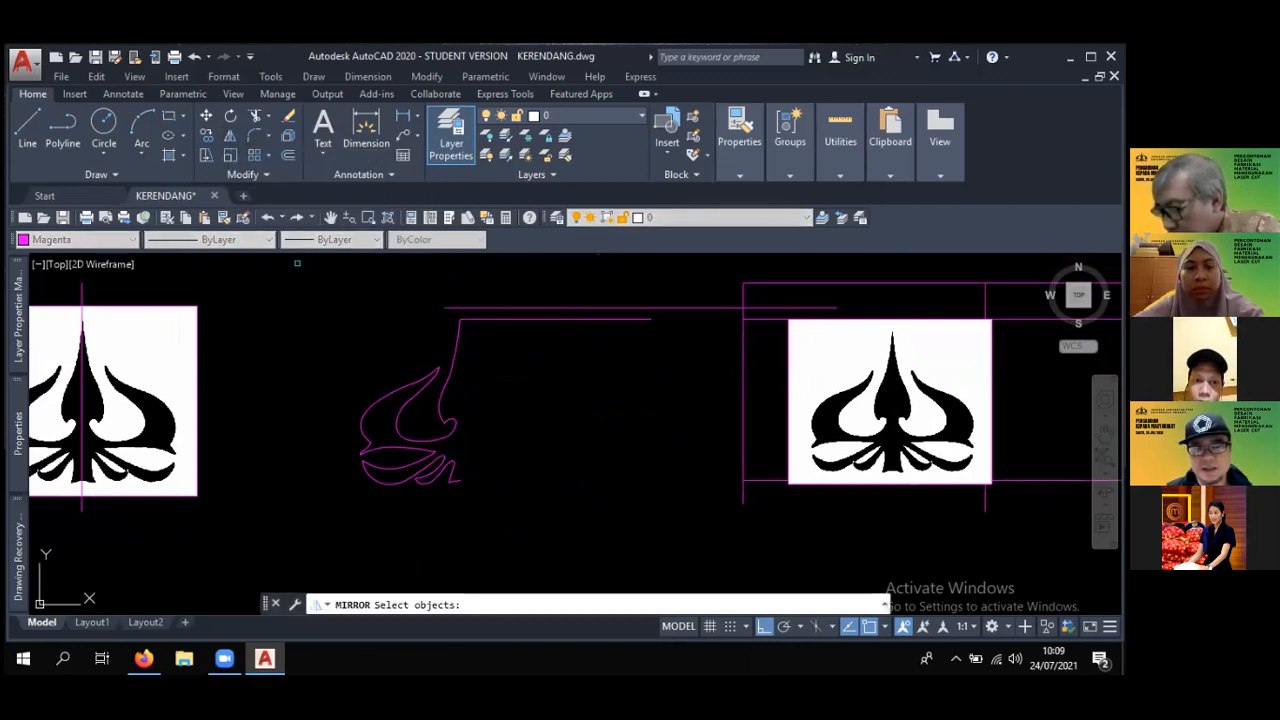
click(297, 263)
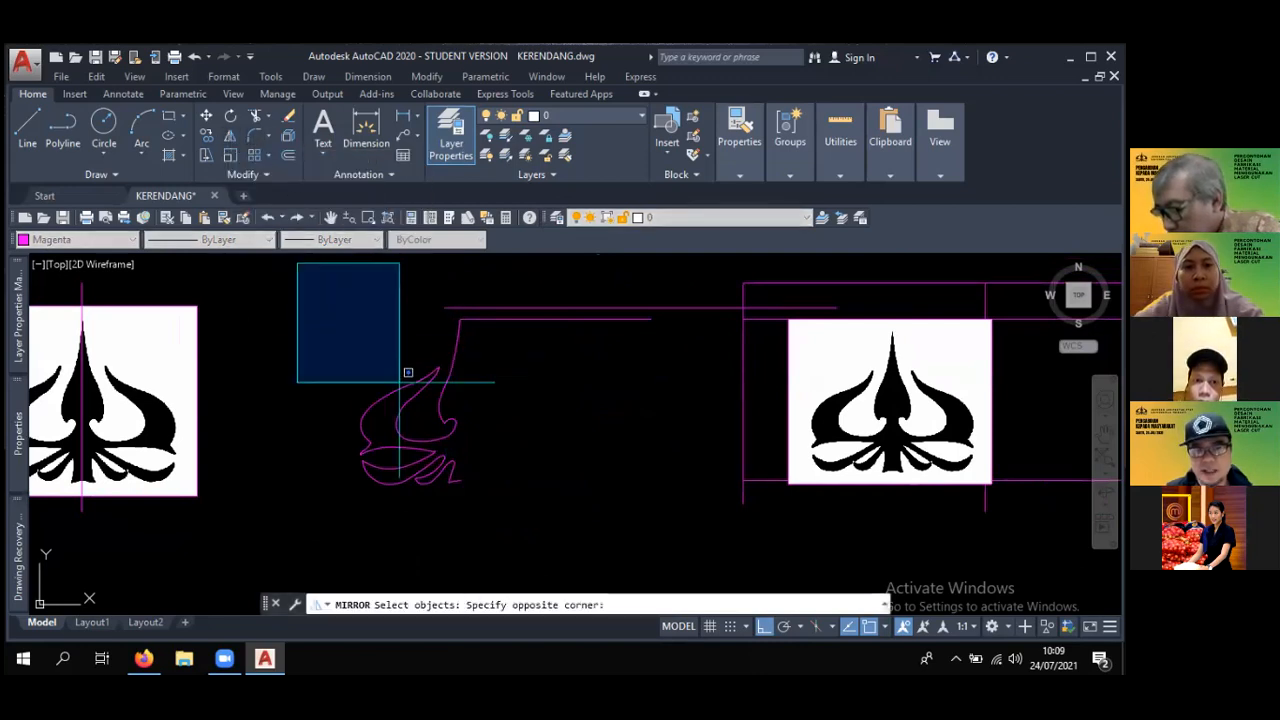
click(486, 512)
scroll(460, 353, up, 4)
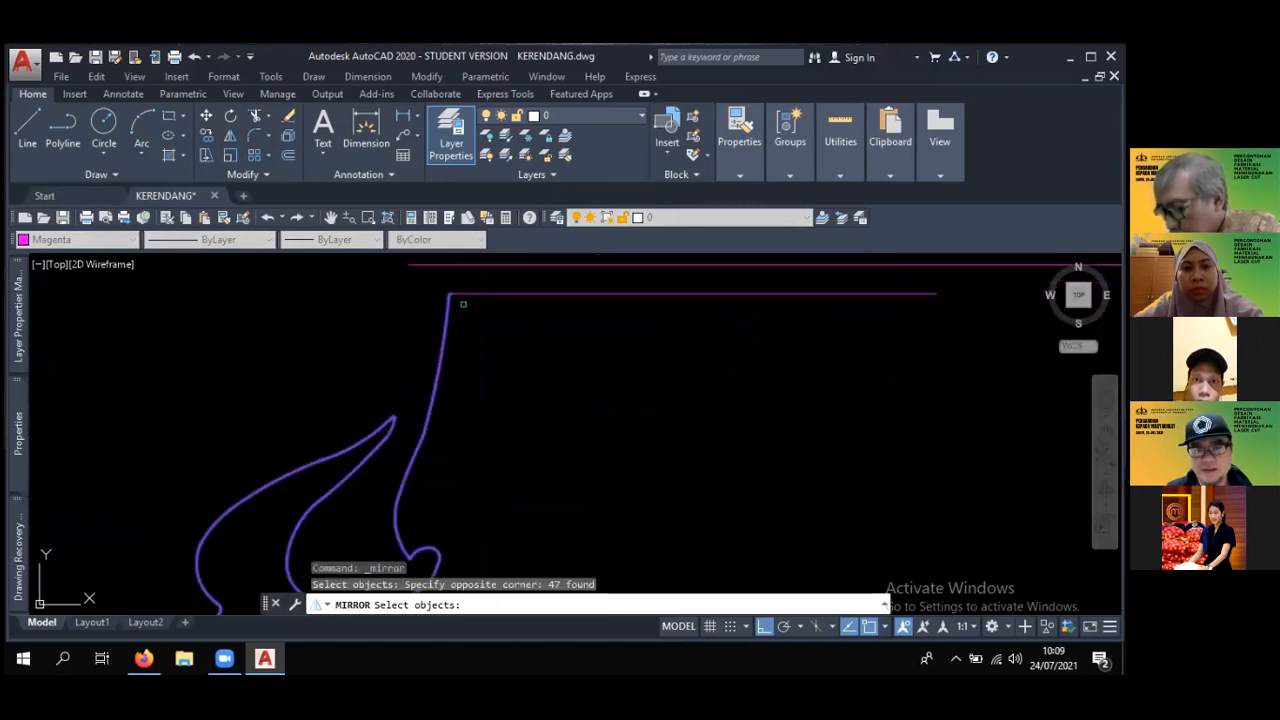
key(Return)
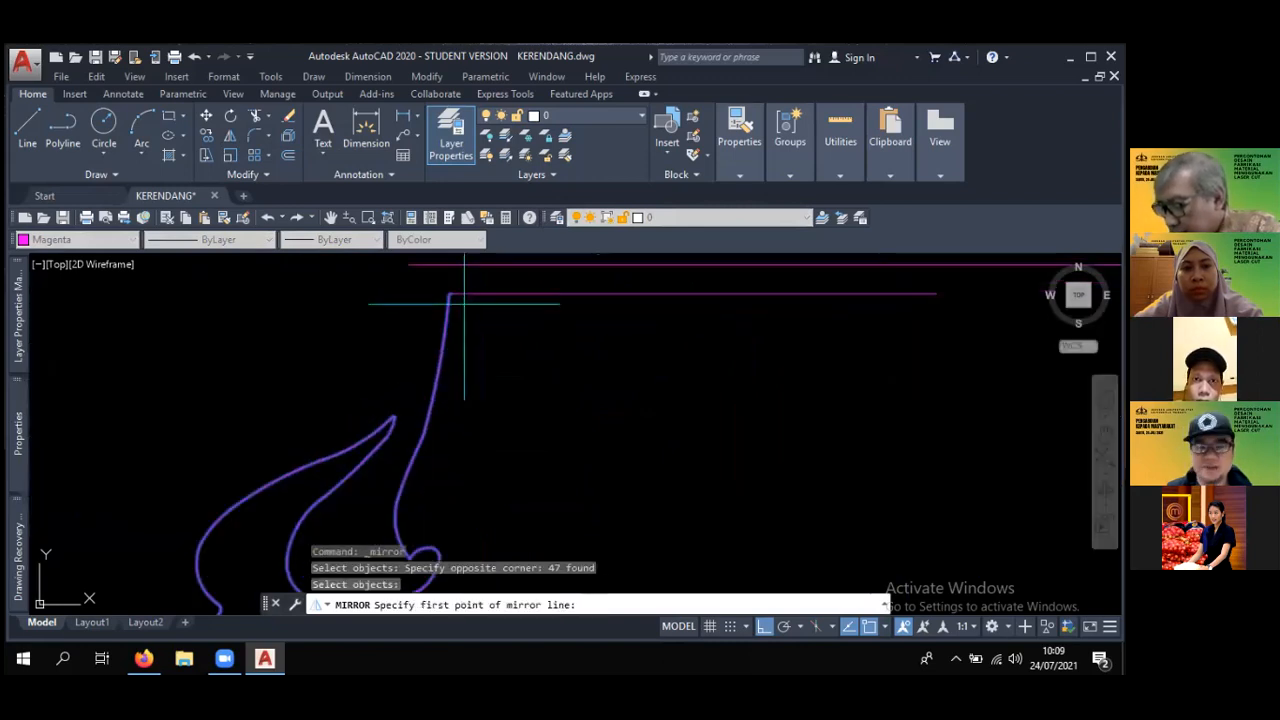
scroll(464, 303, up, 2)
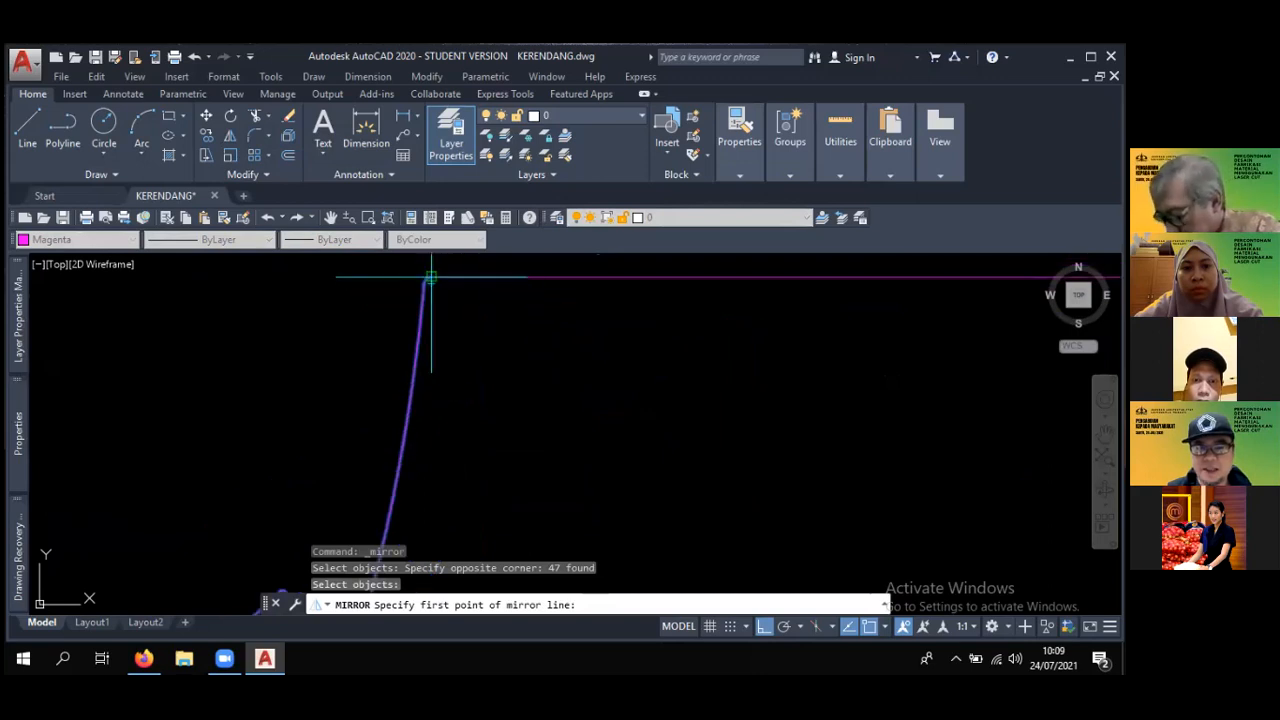
click(430, 277)
middle_drag(428, 508, 416, 377)
scroll(430, 400, down, 3)
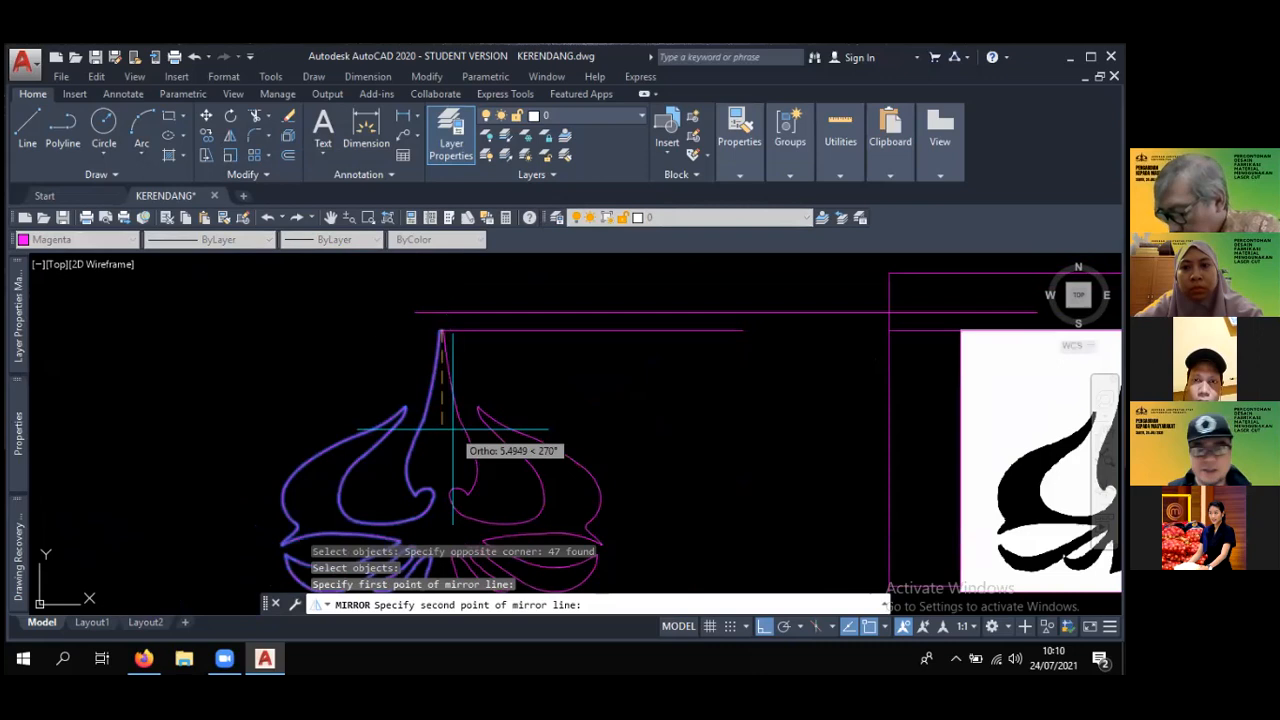
key(F8)
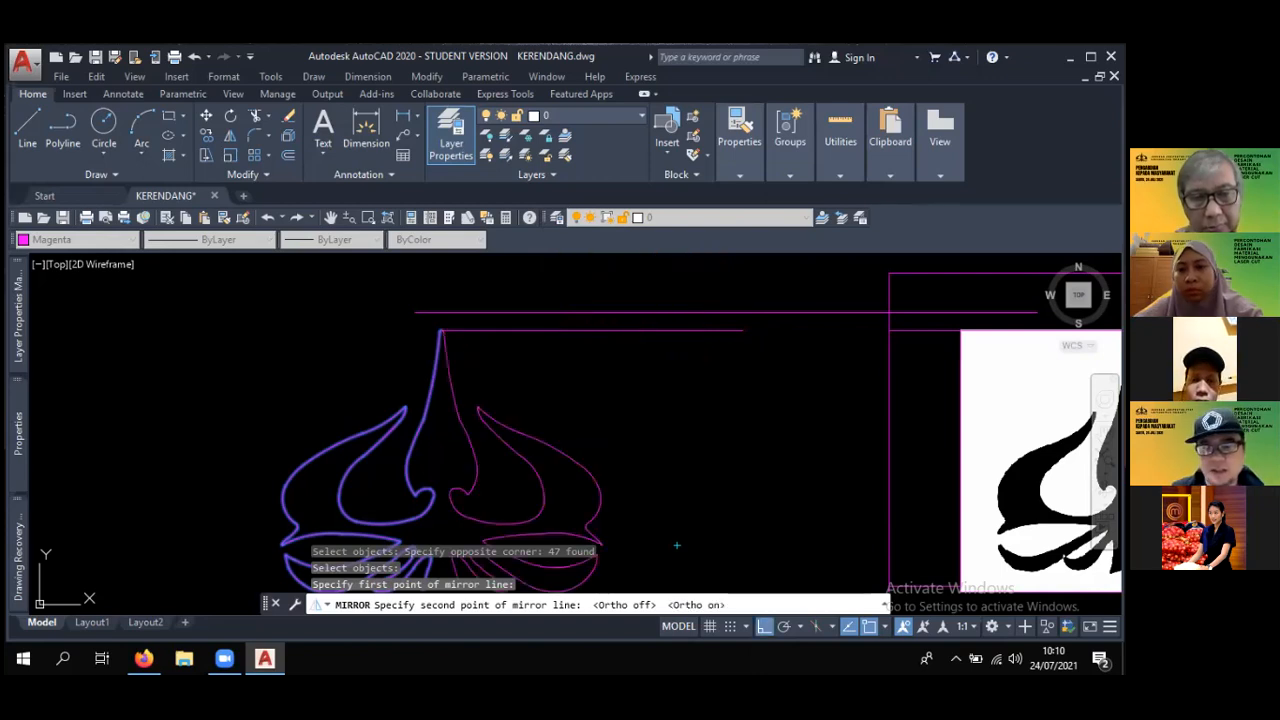
scroll(586, 317, down, 2)
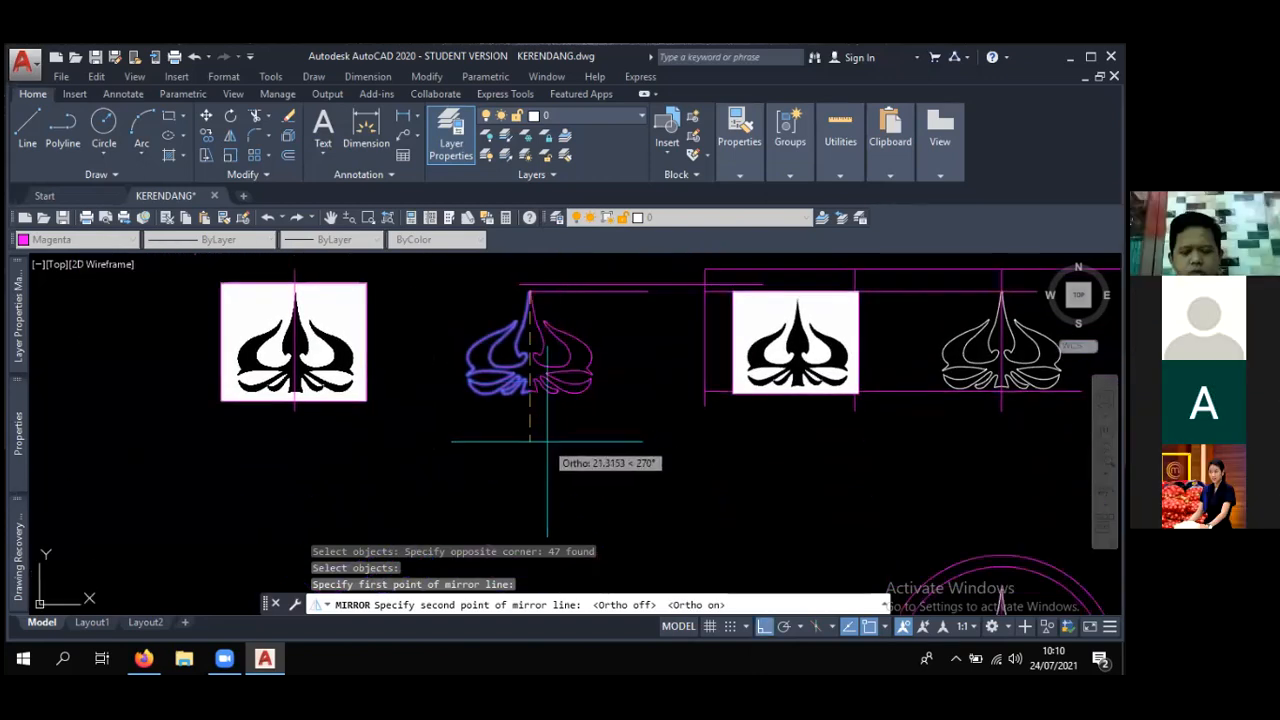
click(613, 378)
key(Return)
- Examine the mirrored logo outline and the other designs in the drawing, up to the partly traced pink ornate frame image
middle_drag(637, 375, 611, 489)
scroll(529, 429, up, 5)
scroll(529, 427, down, 3)
mouse_move(526, 408)
middle_down()
mouse_move(480, 366)
mouse_move(615, 305)
mouse_move(473, 400)
mouse_move(472, 361)
middle_up()
scroll(511, 377, down, 2)
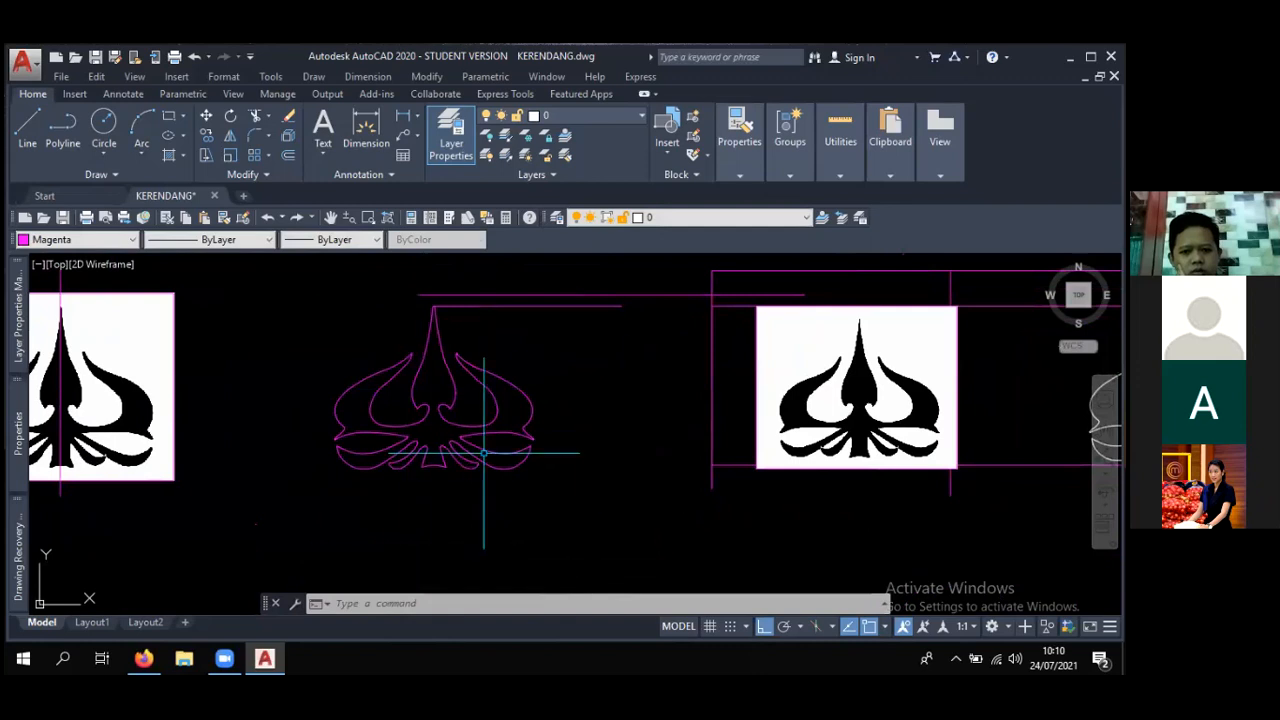
scroll(615, 423, down, 4)
mouse_move(627, 406)
middle_down()
mouse_move(289, 402)
mouse_move(529, 414)
mouse_move(395, 435)
middle_up()
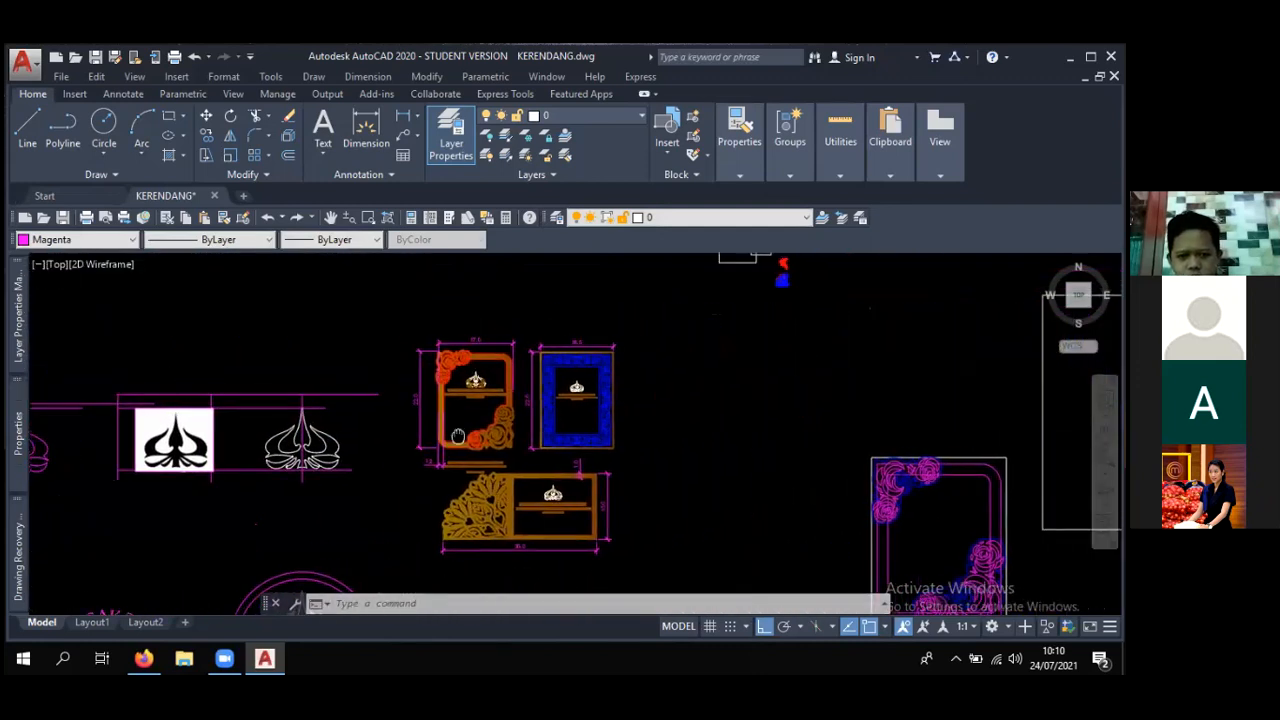
mouse_move(600, 392)
middle_down()
mouse_move(620, 300)
mouse_move(530, 305)
mouse_move(482, 350)
mouse_move(409, 358)
mouse_move(269, 305)
mouse_move(275, 219)
mouse_move(218, 440)
middle_up()
scroll(468, 448, down, 2)
middle_drag(664, 421, 551, 437)
scroll(543, 390, up, 6)
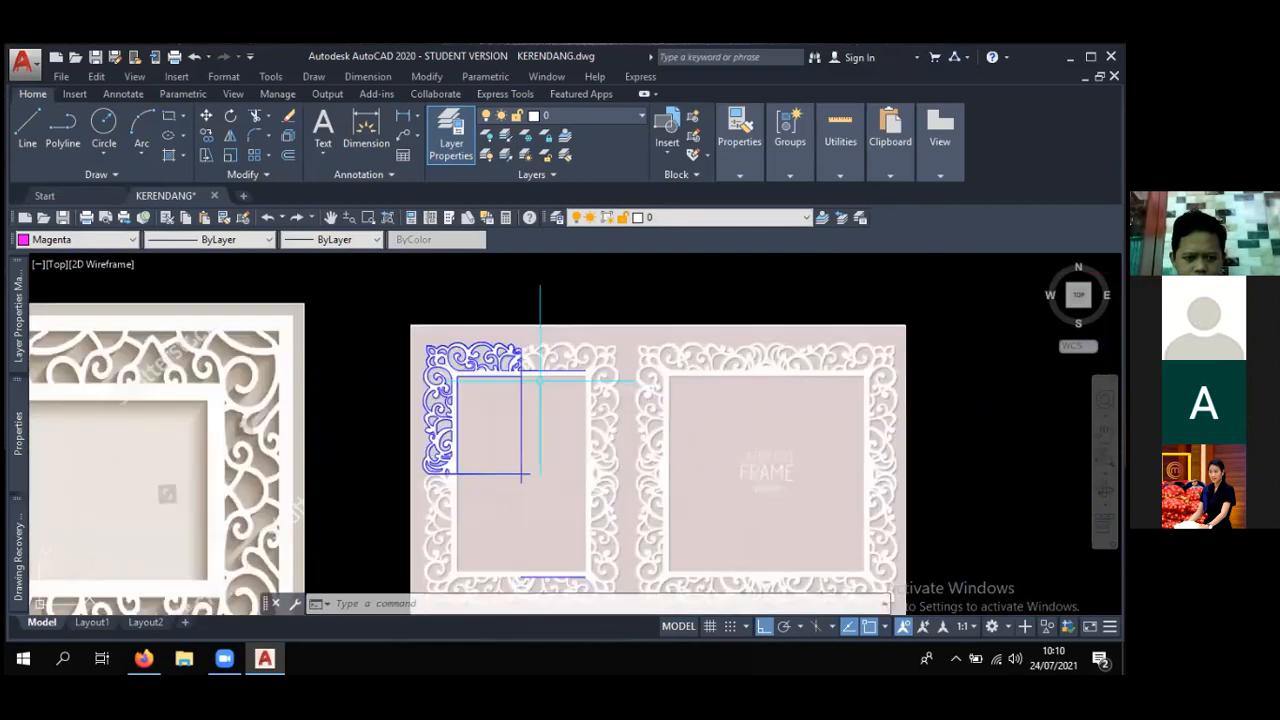
middle_drag(529, 389, 545, 334)
scroll(510, 494, down, 2)
middle_drag(535, 492, 497, 440)
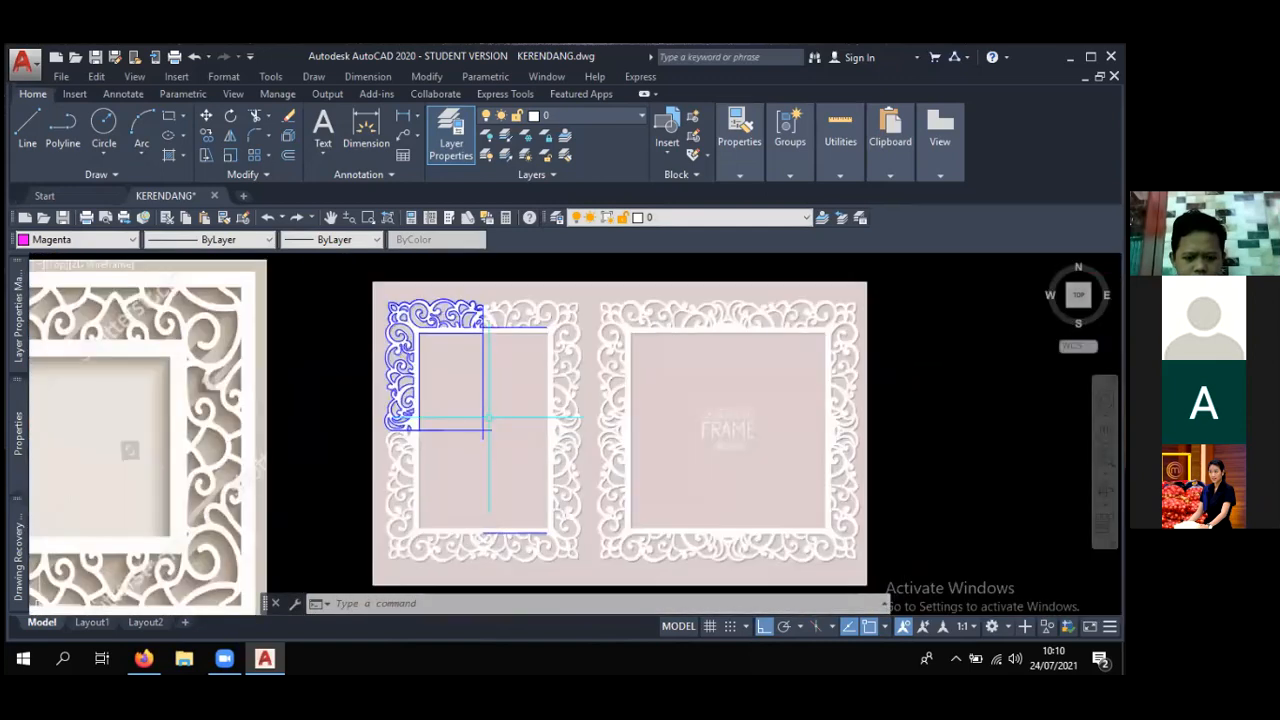
- Draw a three-point arc from the top end of the ornate frame's vertical centre line over the adjoining untraced scroll
scroll(436, 308, up, 2)
scroll(434, 310, up, 2)
middle_drag(651, 321, 515, 371)
scroll(449, 343, up, 3)
text(a)
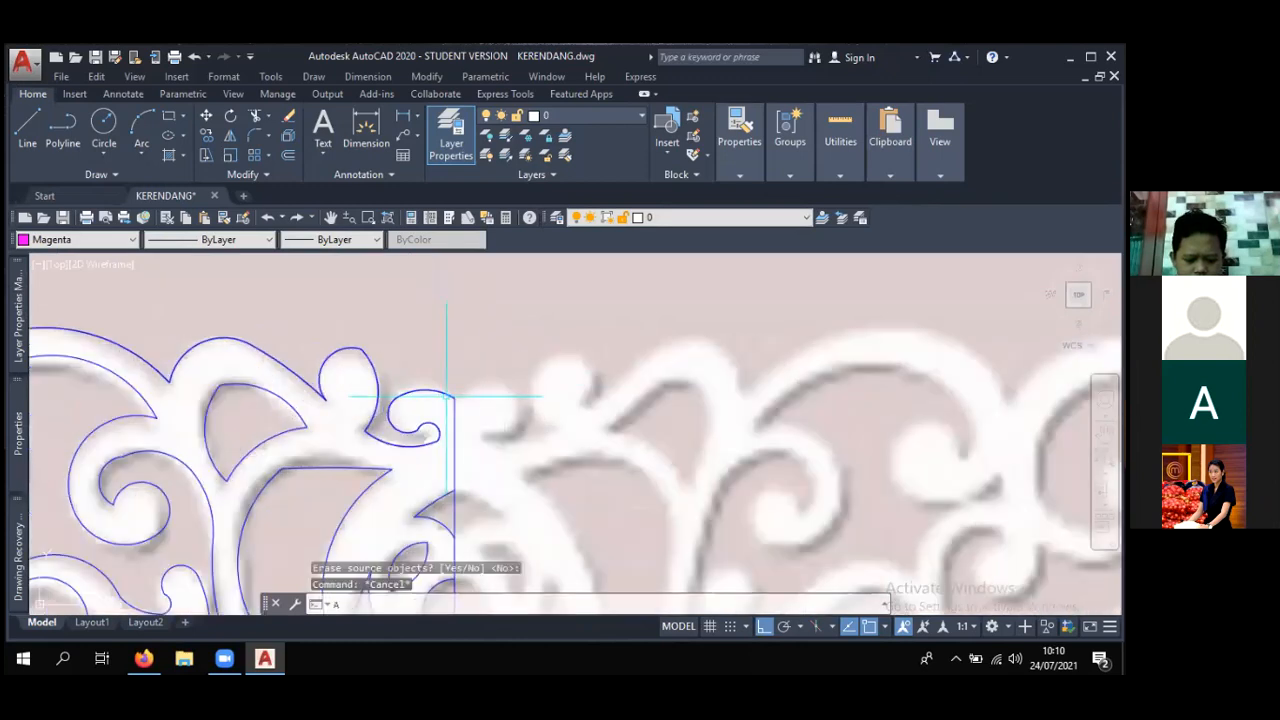
key(Return)
scroll(452, 397, up, 1)
click(452, 397)
click(508, 375)
click(558, 422)
key(Return)
key(Escape)
- Draw a second three-point arc from the first arc's end around the scroll's lower right bend
key(Return)
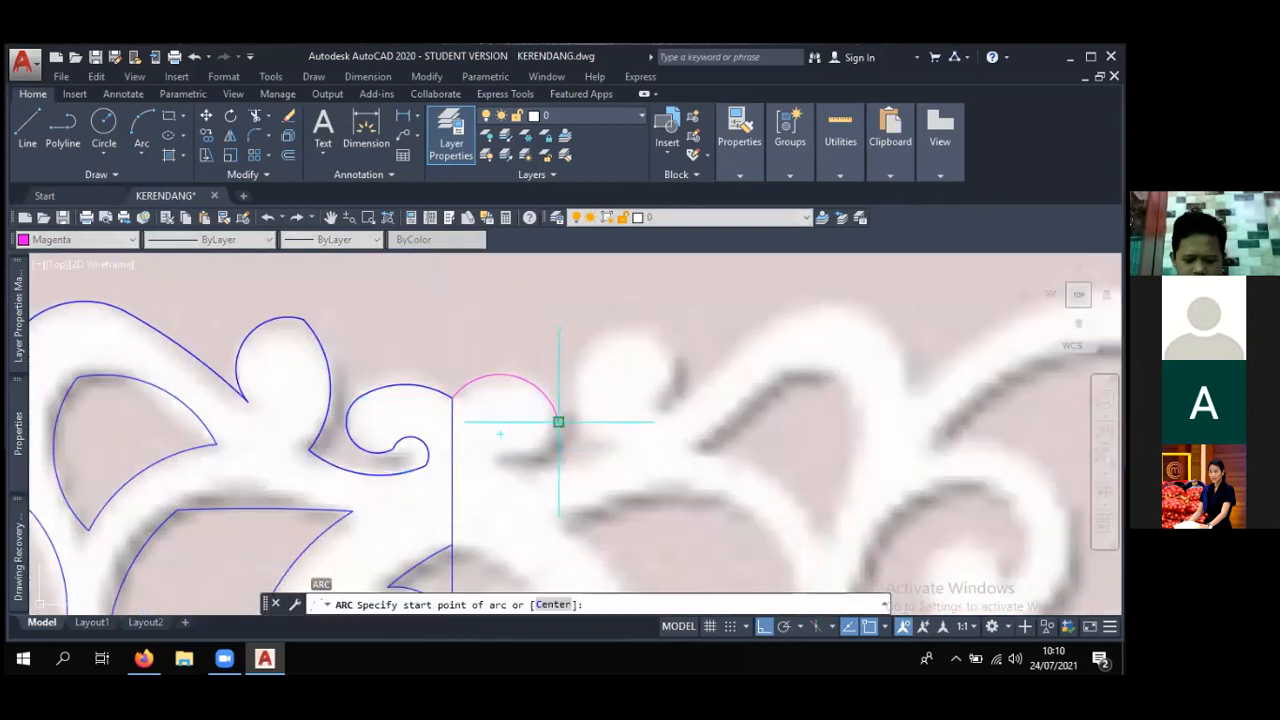
click(558, 422)
click(553, 452)
click(517, 457)
key(Escape)
- Draw a three-point arc from the second arc's end over the small inner curl of the scroll
middle_drag(517, 457, 486, 355)
scroll(486, 355, up, 4)
key(Return)
click(484, 359)
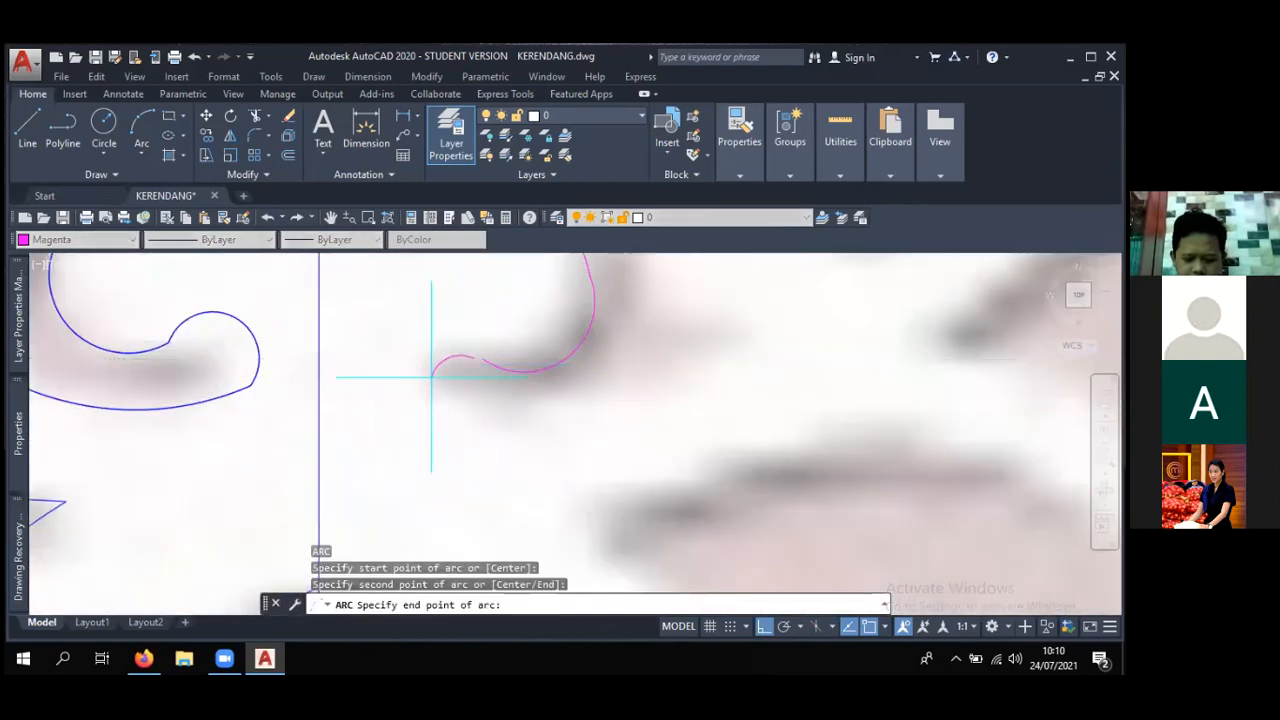
key(Escape)
key(Return)
click(484, 359)
click(438, 336)
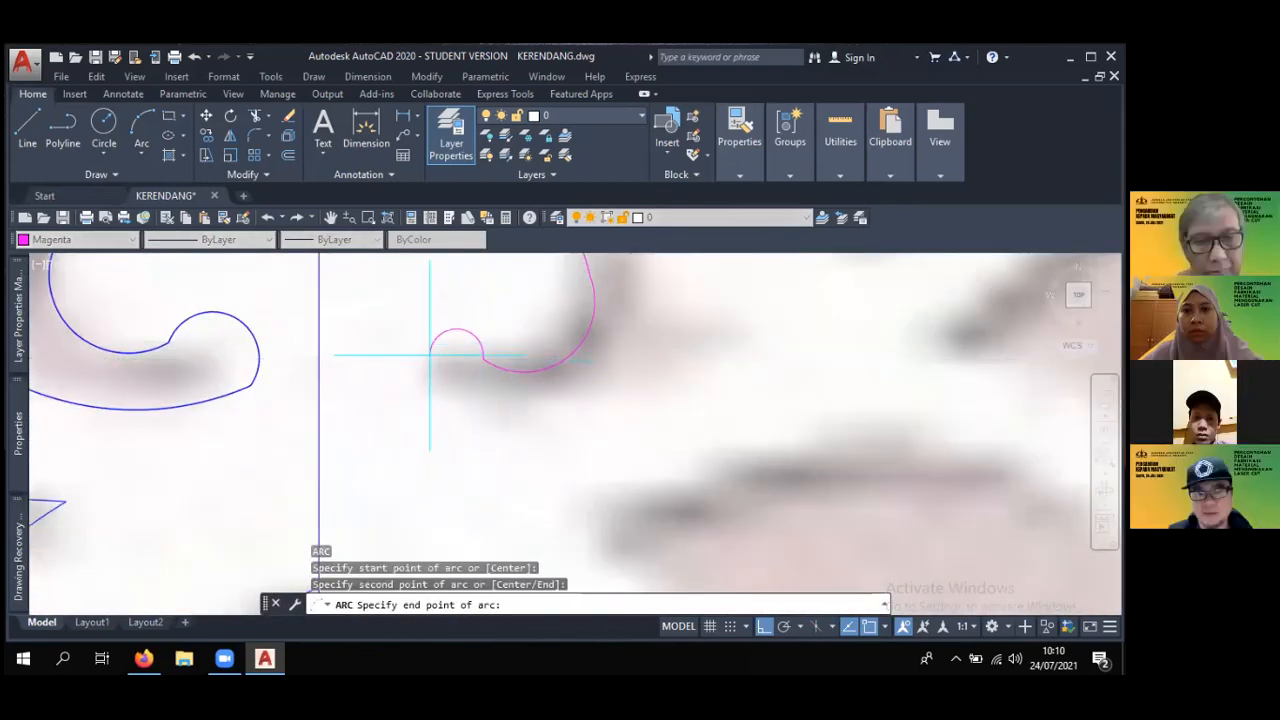
click(408, 358)
- Draw a three-point arc from the tip of the inner curl down along its underside
key(Return)
click(407, 358)
click(428, 400)
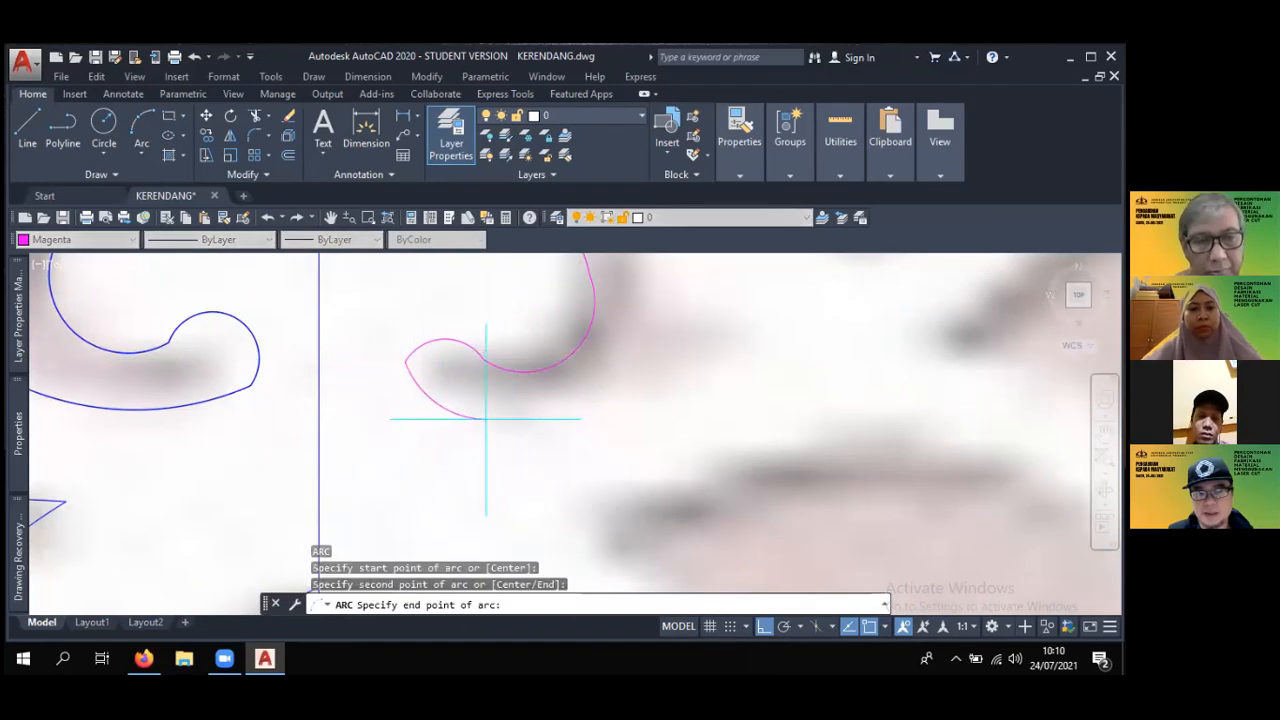
click(491, 419)
key(Escape)
scroll(604, 417, down, 4)
middle_drag(590, 421, 466, 470)
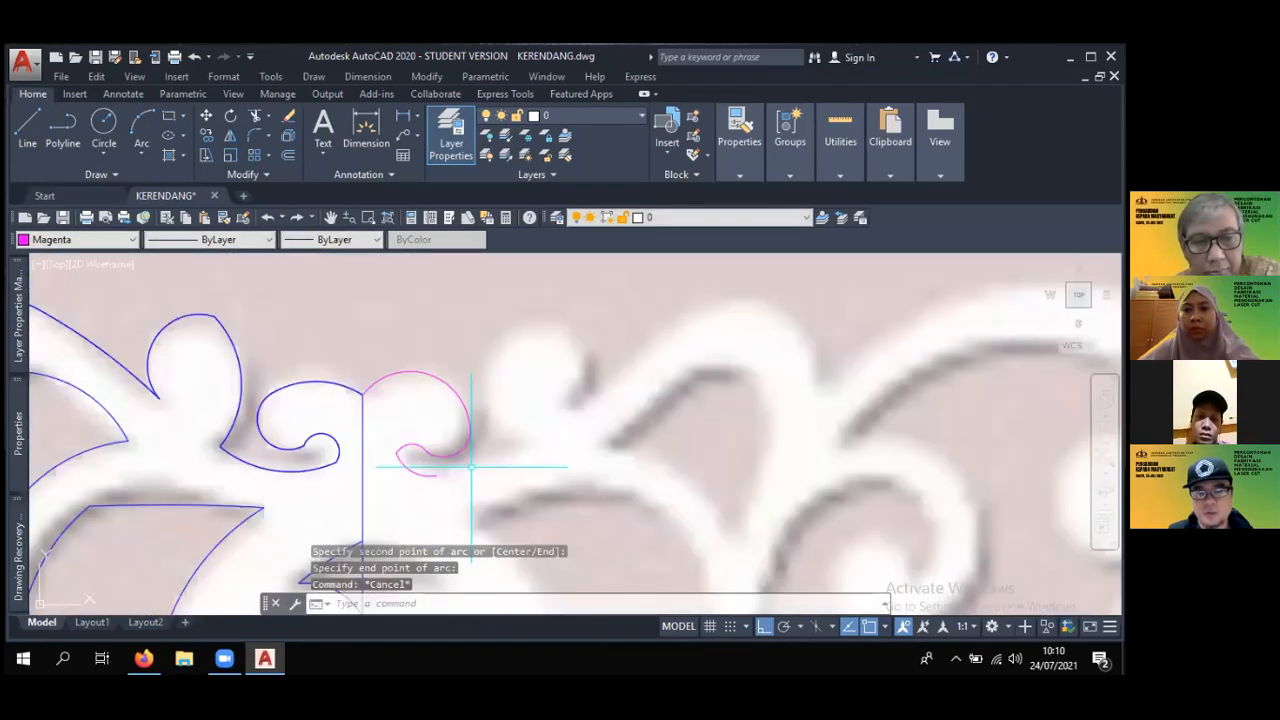
- Draw a three-point arc from the curl's underside along the scroll's lower edge to the pointed corner below the round bud
scroll(471, 466, up, 2)
key(Return)
click(404, 482)
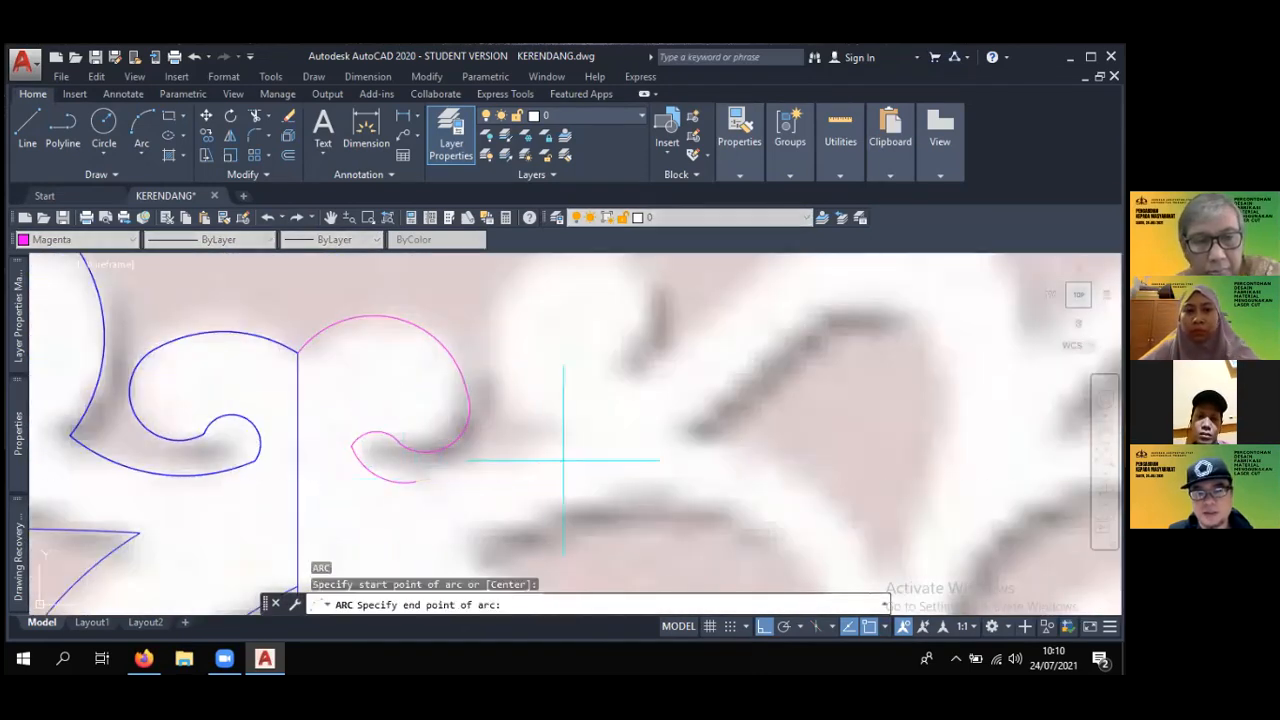
key(Escape)
key(Return)
click(416, 482)
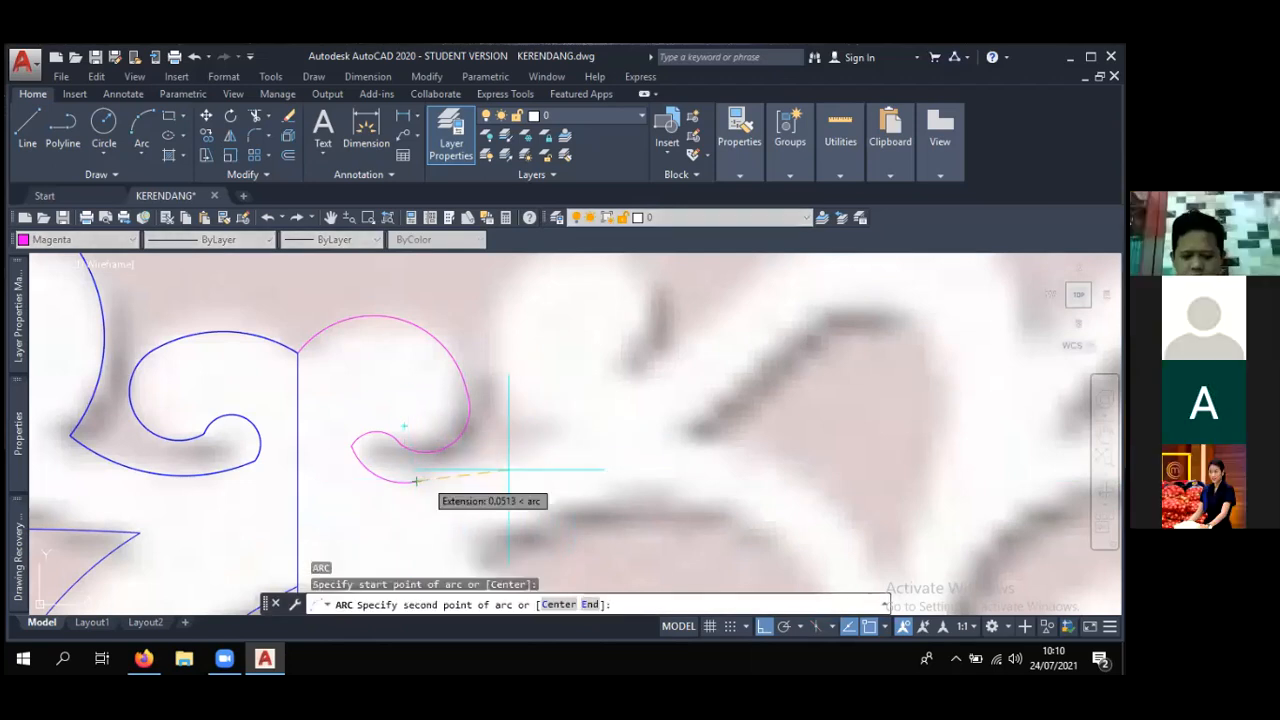
click(532, 456)
click(564, 427)
- Draw a three-point arc from the pointed corner up the left edge of the round bud
middle_drag(564, 427, 546, 500)
key(Return)
click(546, 500)
click(509, 489)
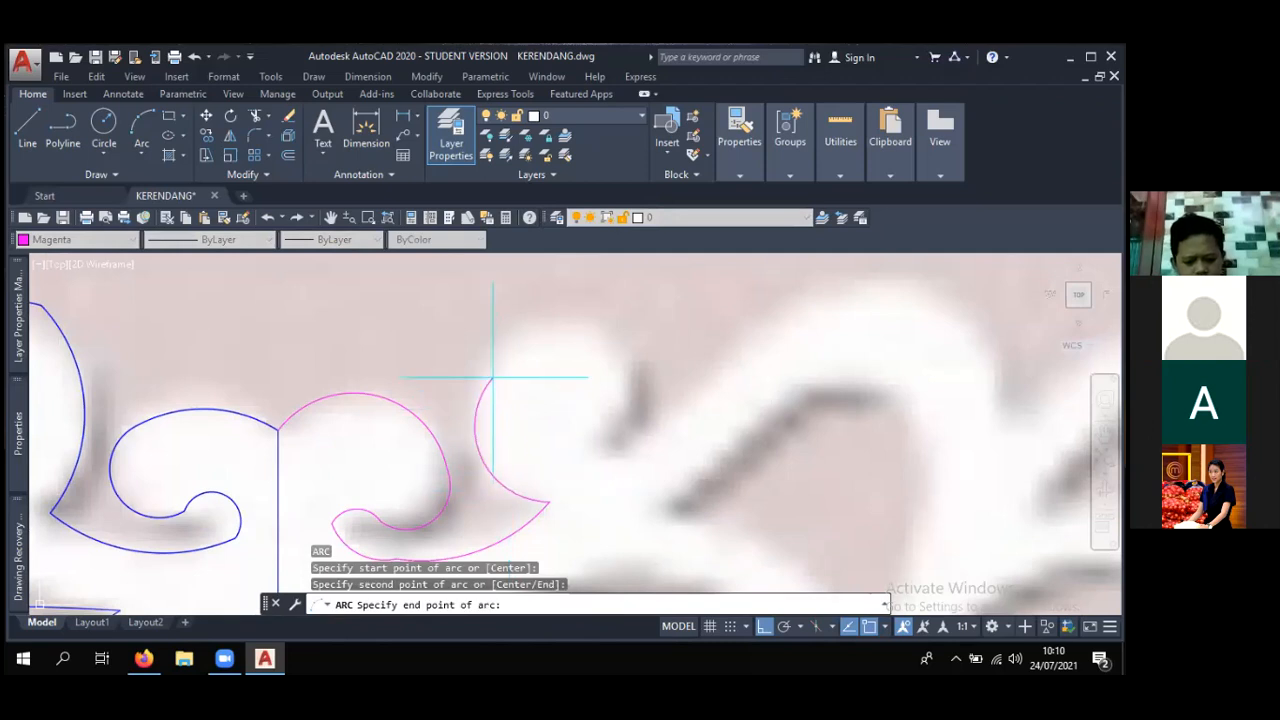
click(493, 377)
key(Return)
- Try to draw a three-point arc over the top of the round bud and down its right edge
key(Return)
key(Escape)
key(Return)
click(492, 375)
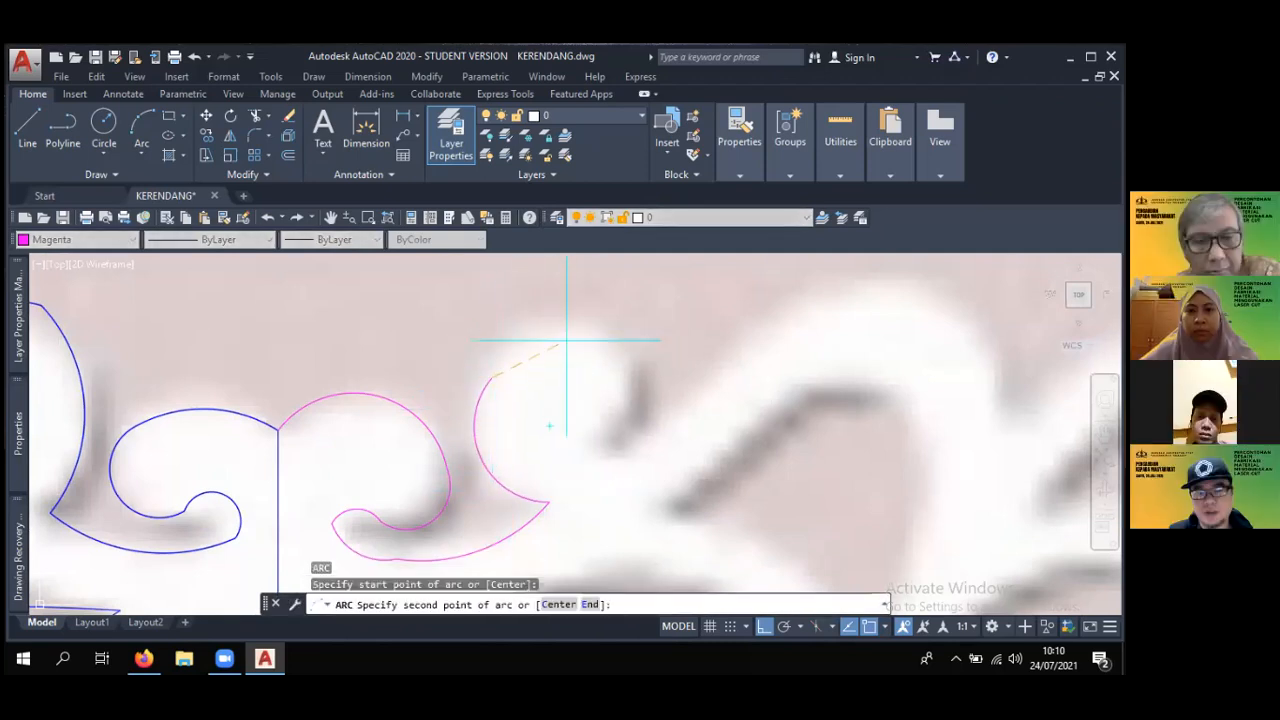
click(565, 332)
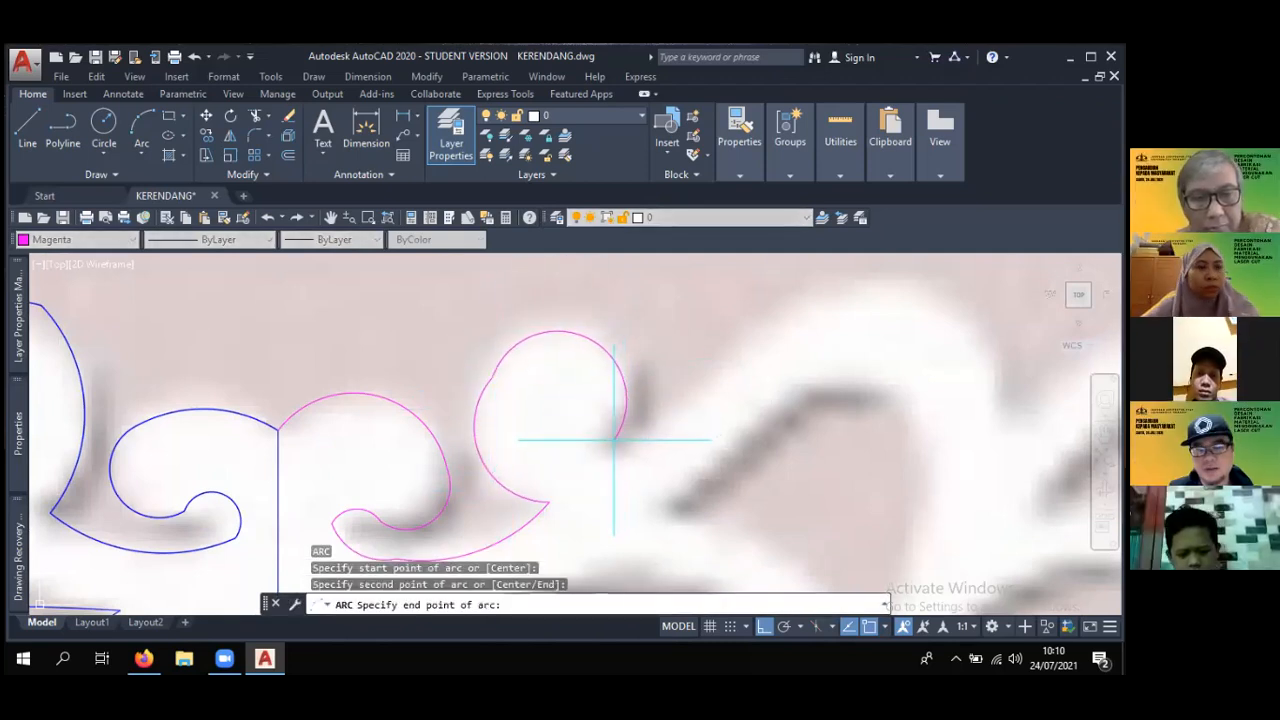
key(Escape)
- Erase the magenta arcs traced beside the ornate frame's vertical centre line
scroll(614, 439, down, 4)
scroll(594, 434, down, 6)
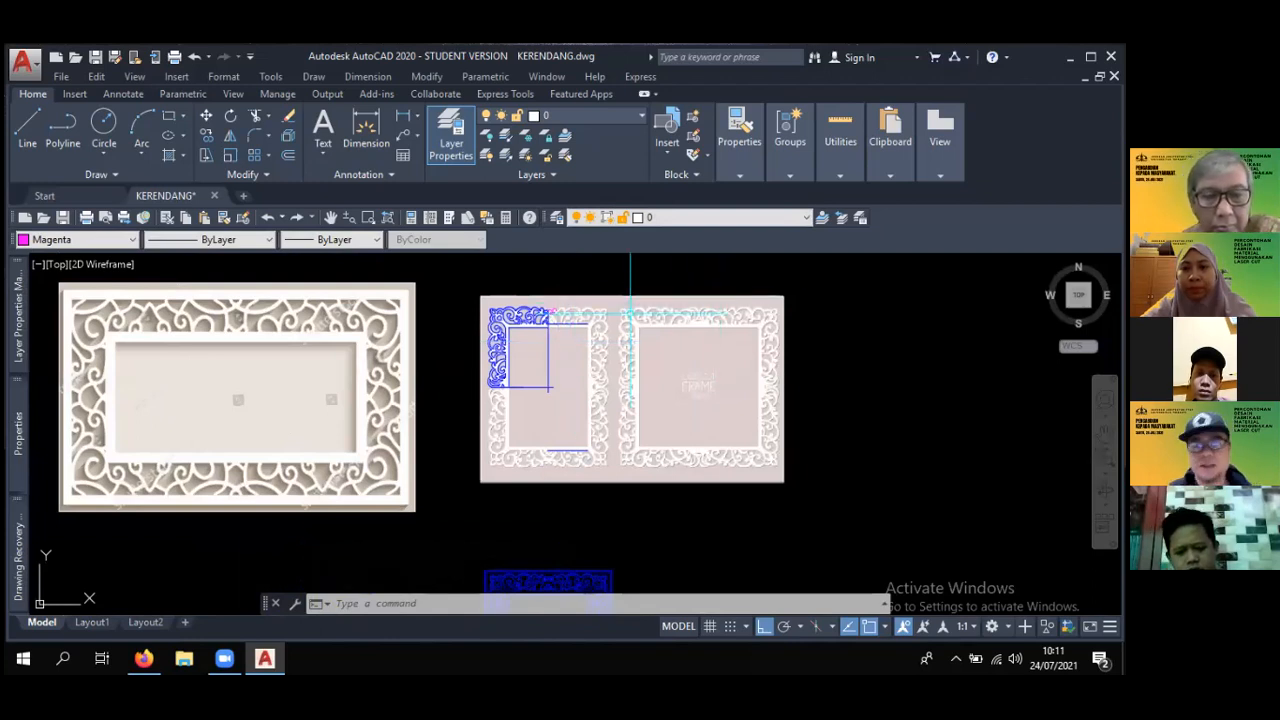
scroll(553, 343, up, 6)
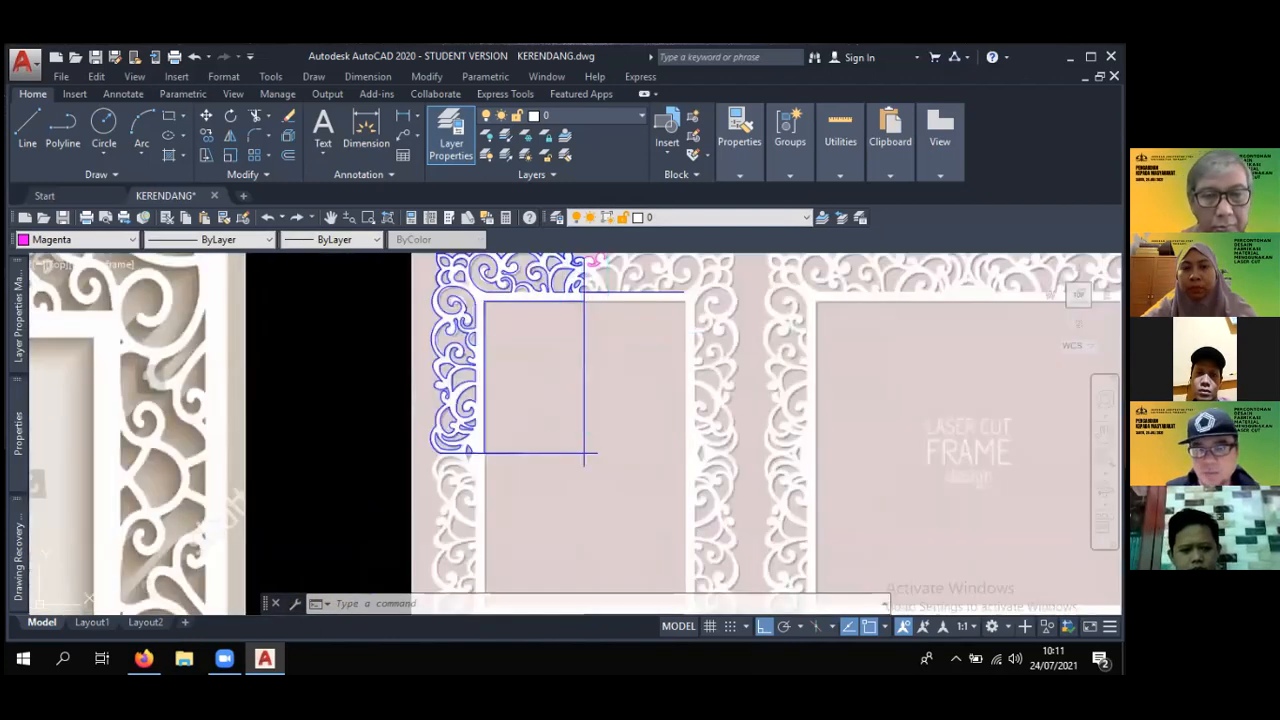
text(e)
key(Return)
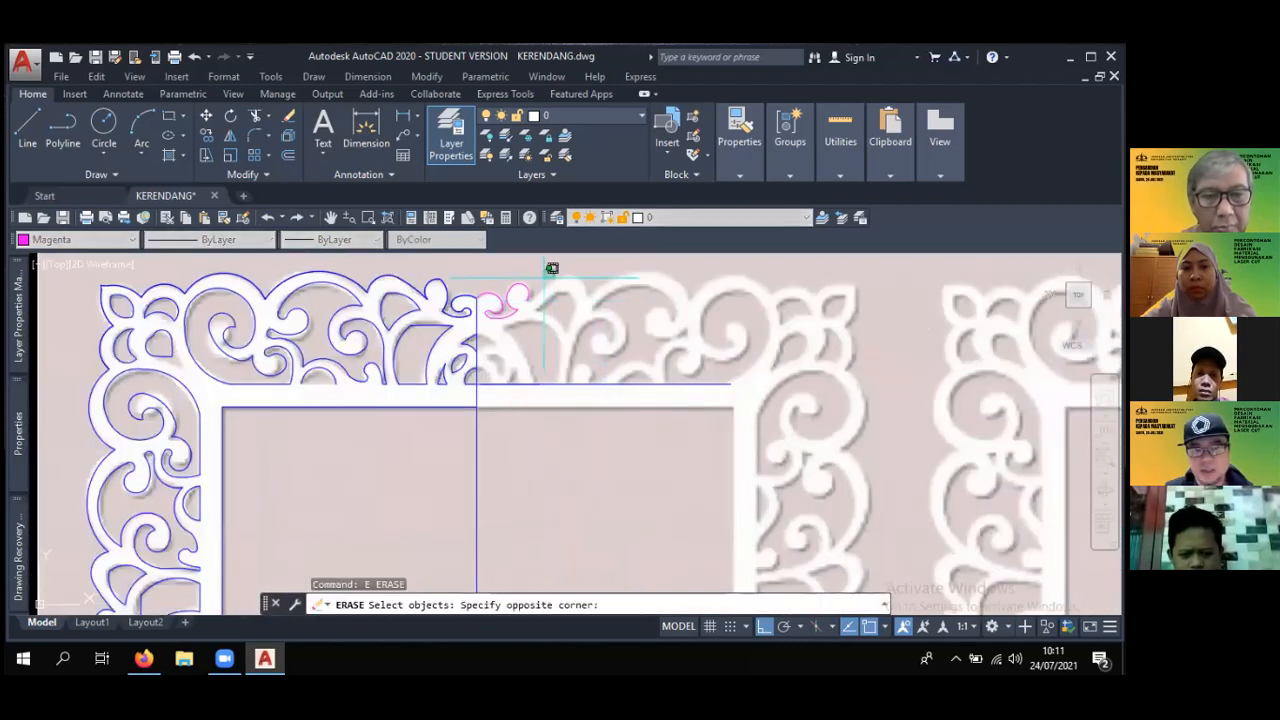
click(480, 338)
scroll(525, 300, down, 4)
key(Escape)
key(Escape)
key(Escape)
text(mi)
key(Return)
mouse_move(535, 362)
middle_down()
mouse_move(554, 443)
mouse_move(589, 463)
mouse_move(581, 428)
middle_up()
key(Escape)
key(Escape)
- Mirror the traced upper-left quarter of the ornate frame about its vertical centre line, keeping the source objects
click(230, 136)
click(315, 274)
click(516, 518)
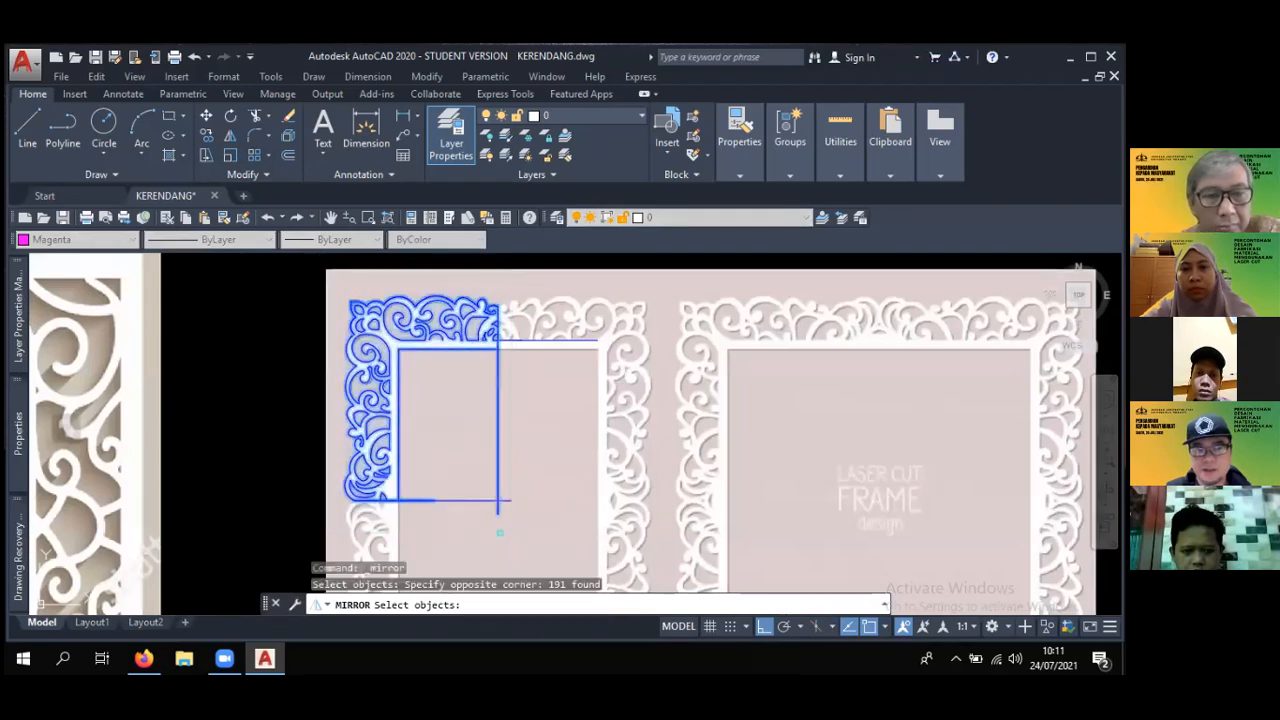
key(Return)
click(497, 425)
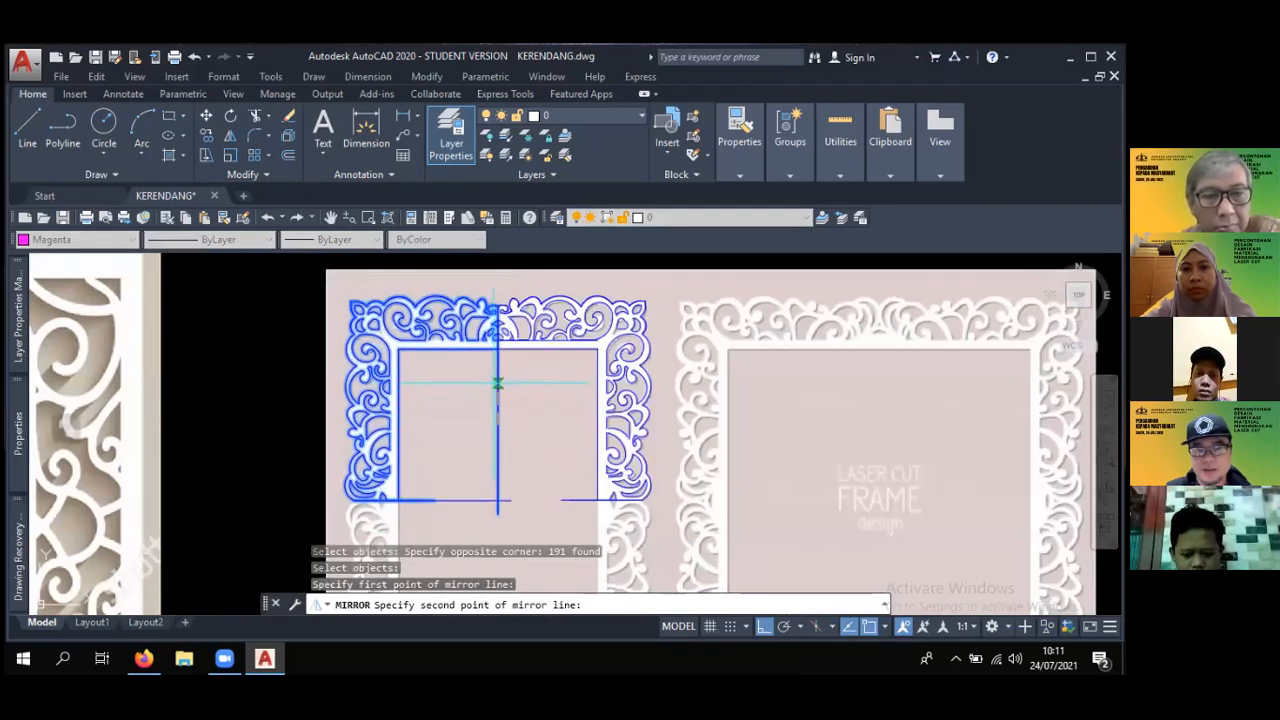
click(498, 380)
key(Return)
- Mirror the traced upper half of the ornate frame downward about its horizontal centre line, keeping the source objects
scroll(547, 473, down, 4)
middle_drag(549, 477, 541, 459)
key(Return)
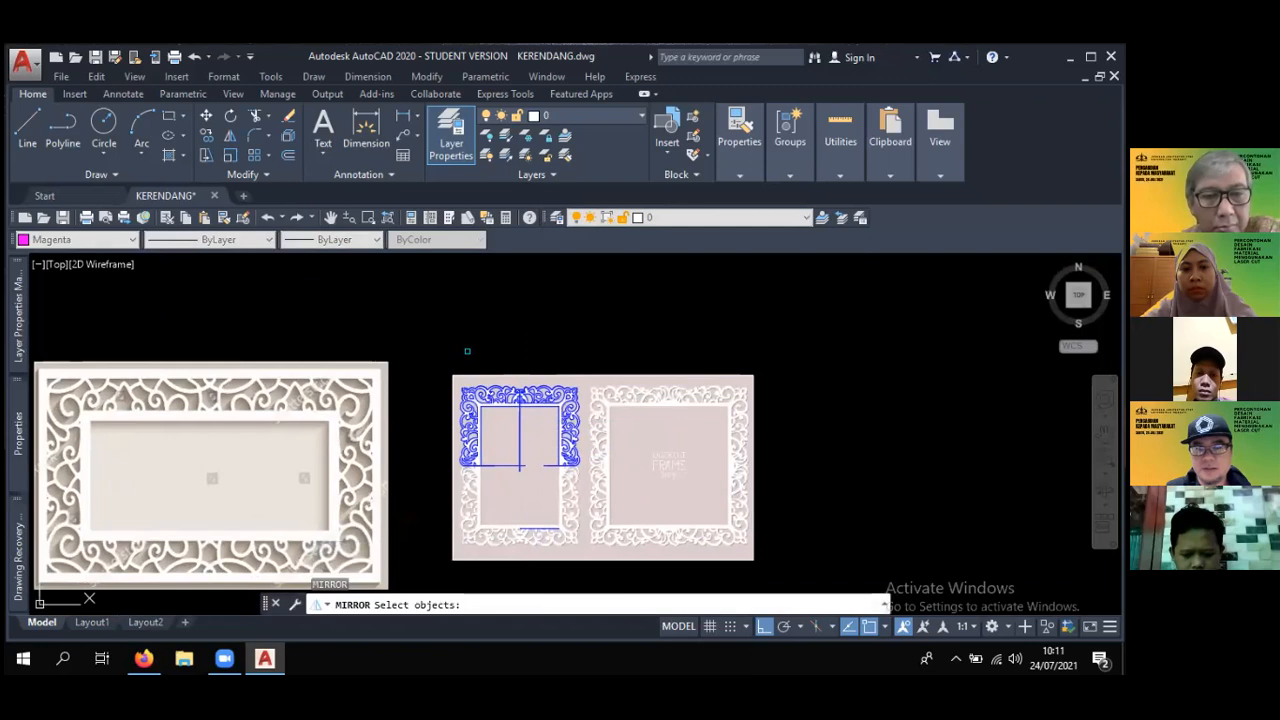
click(430, 341)
click(583, 437)
scroll(528, 436, up, 6)
key(Return)
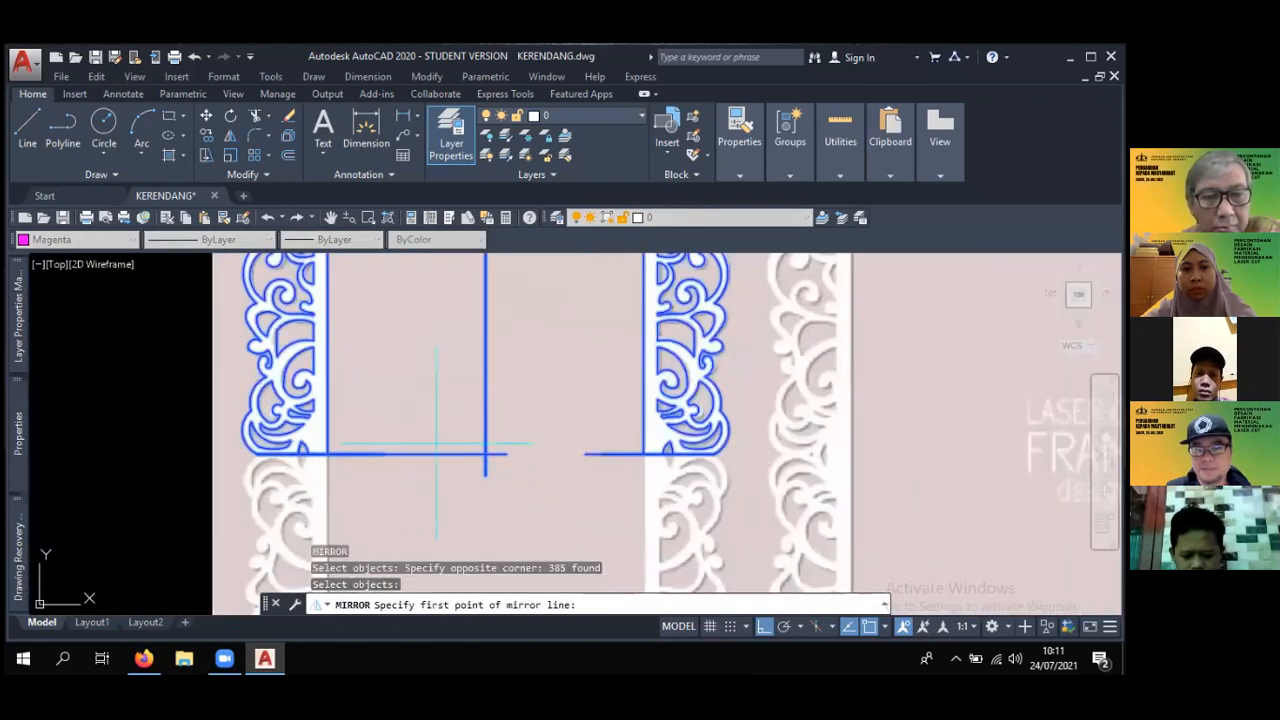
click(433, 455)
click(494, 455)
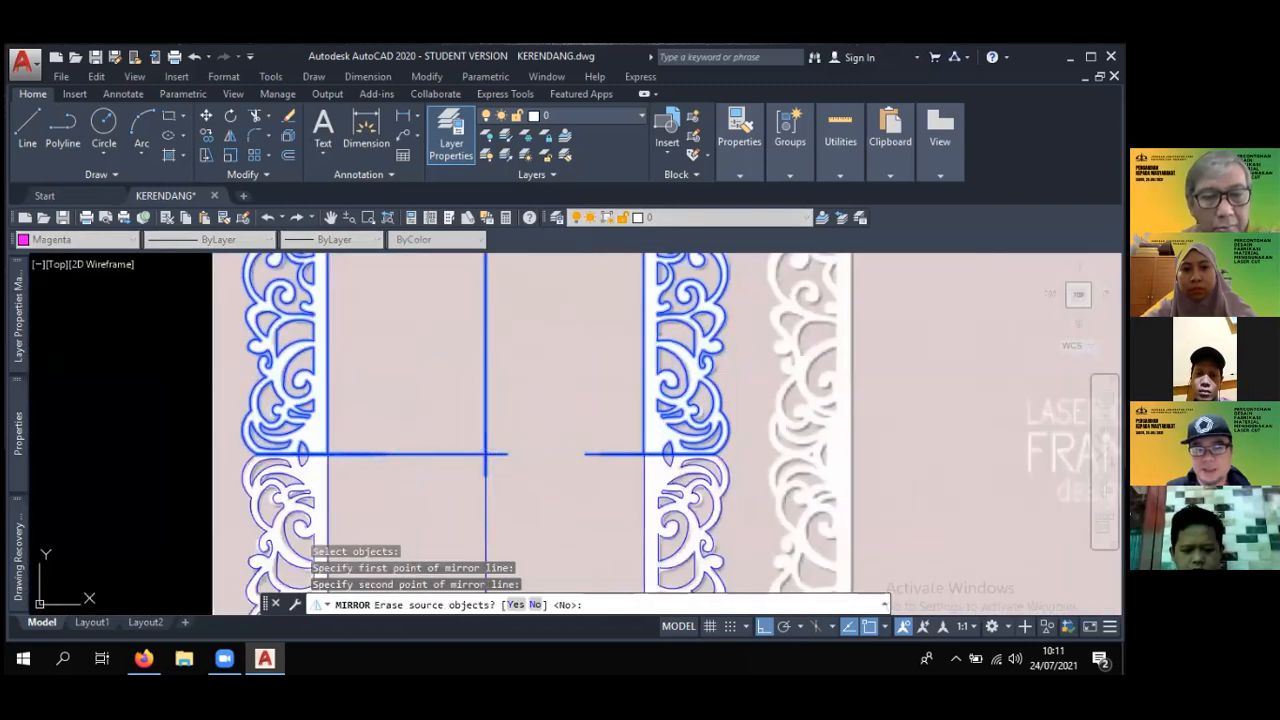
key(Return)
- Draw a horizontal centre line across the rectangular lattice frame, extending slightly beyond both sides
scroll(540, 443, down, 6)
scroll(519, 410, down, 3)
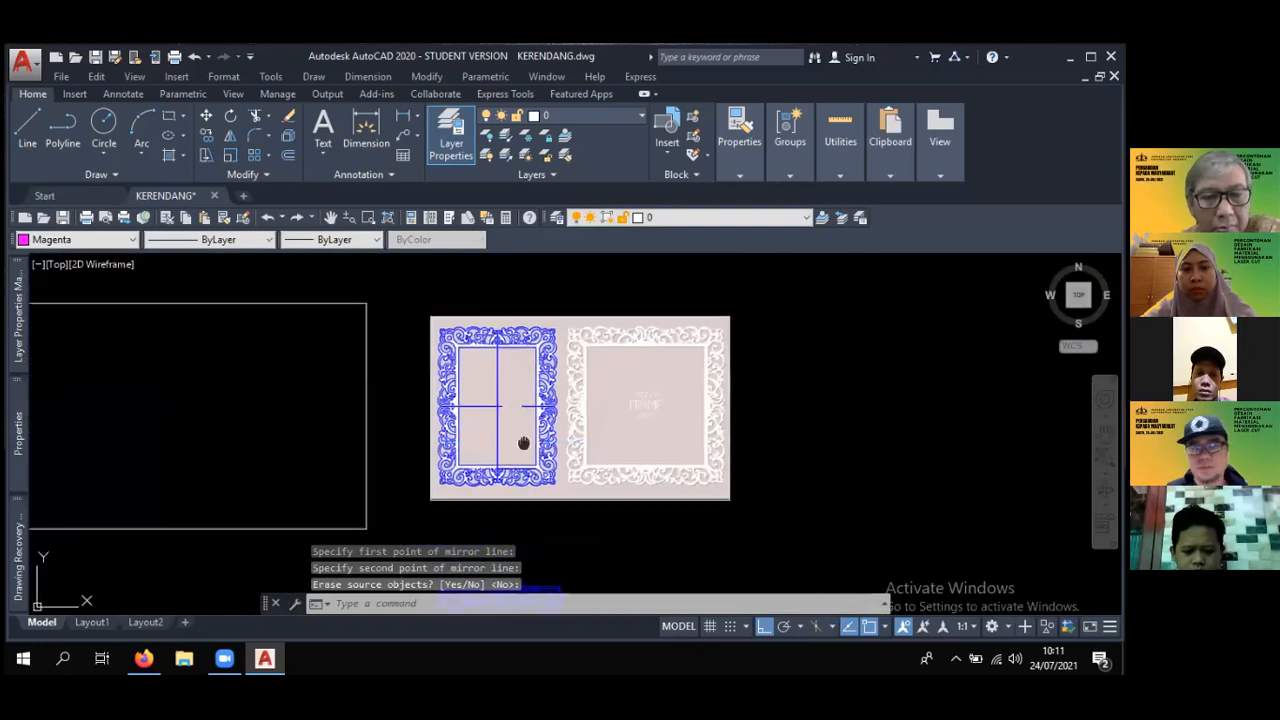
middle_drag(517, 443, 776, 449)
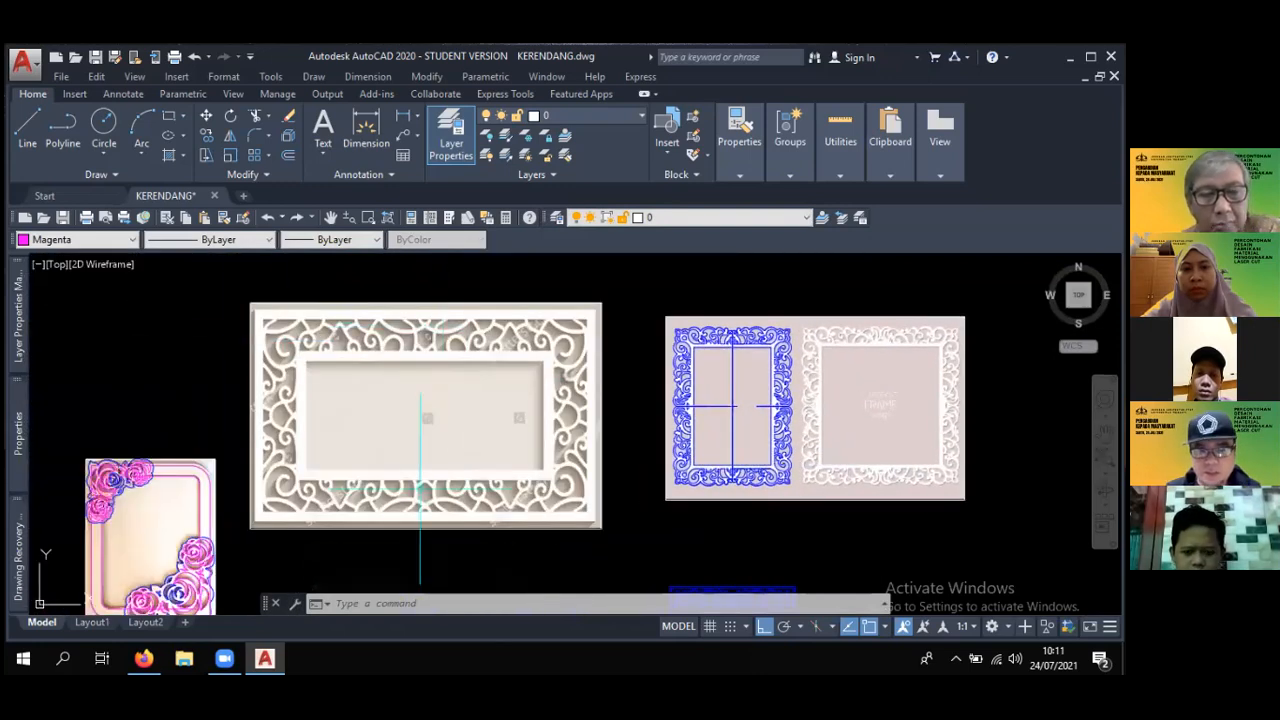
text(l)
key(Return)
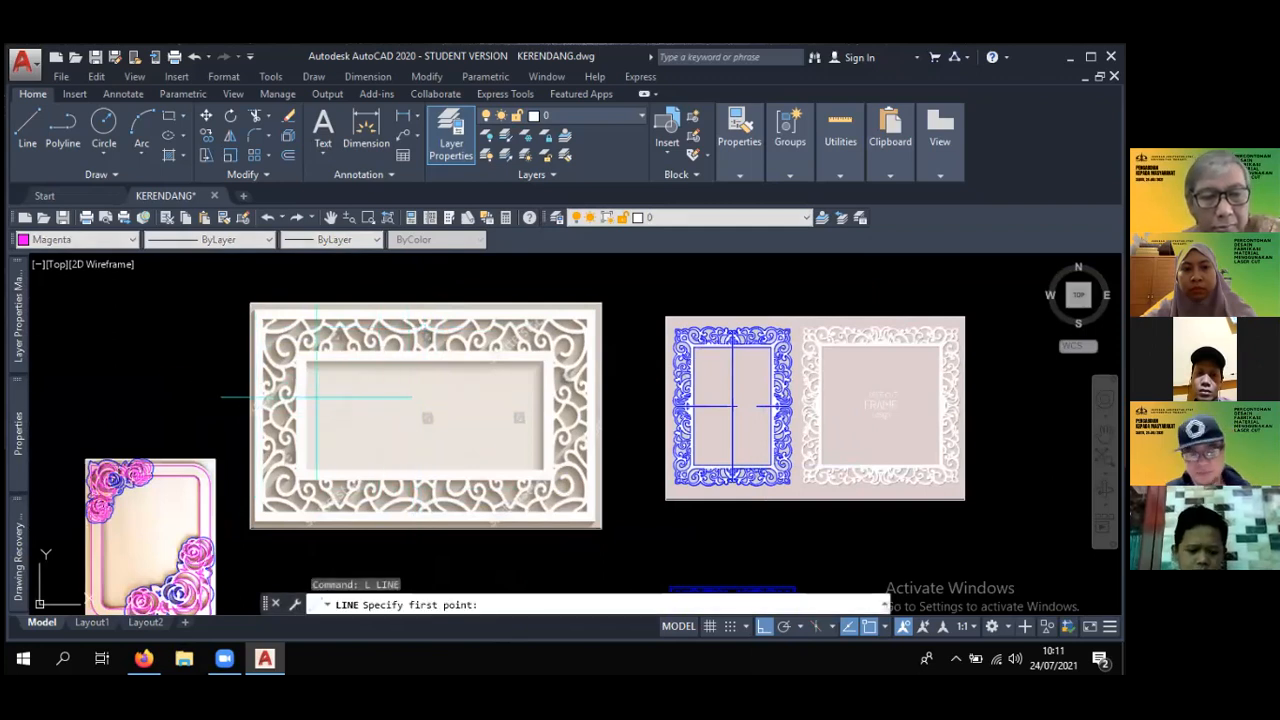
click(236, 411)
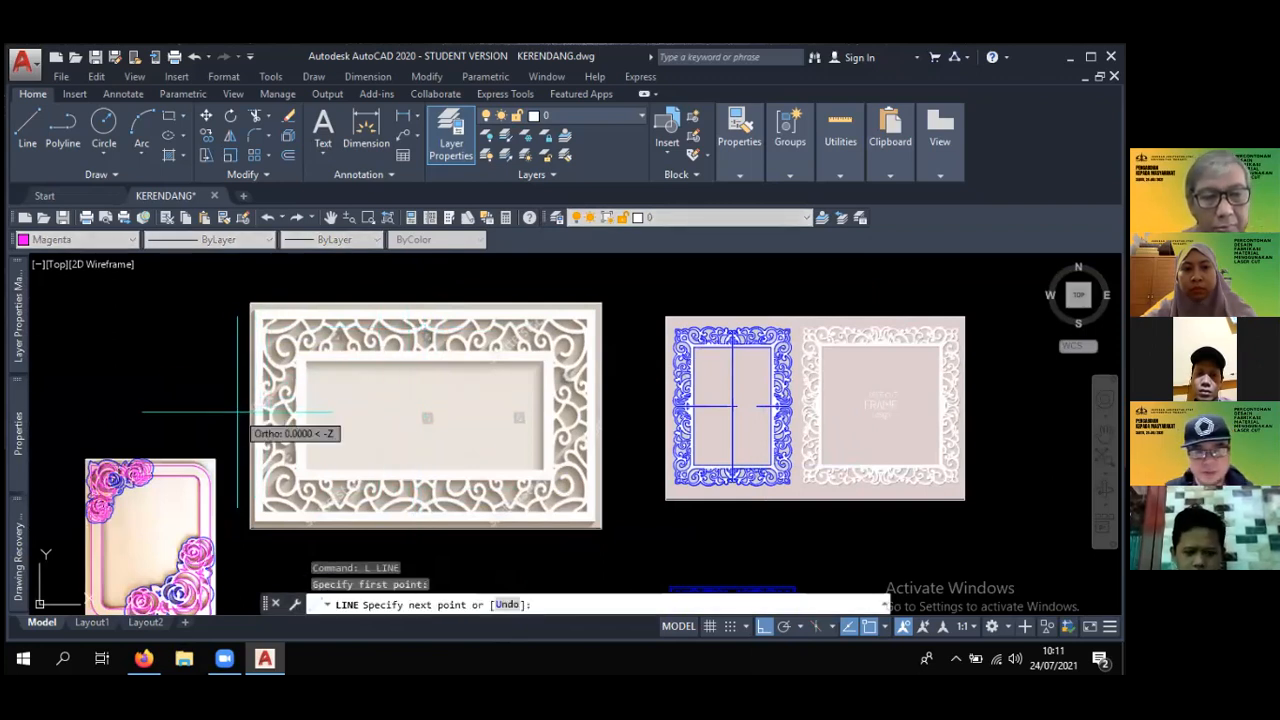
key(Escape)
key(Return)
click(230, 416)
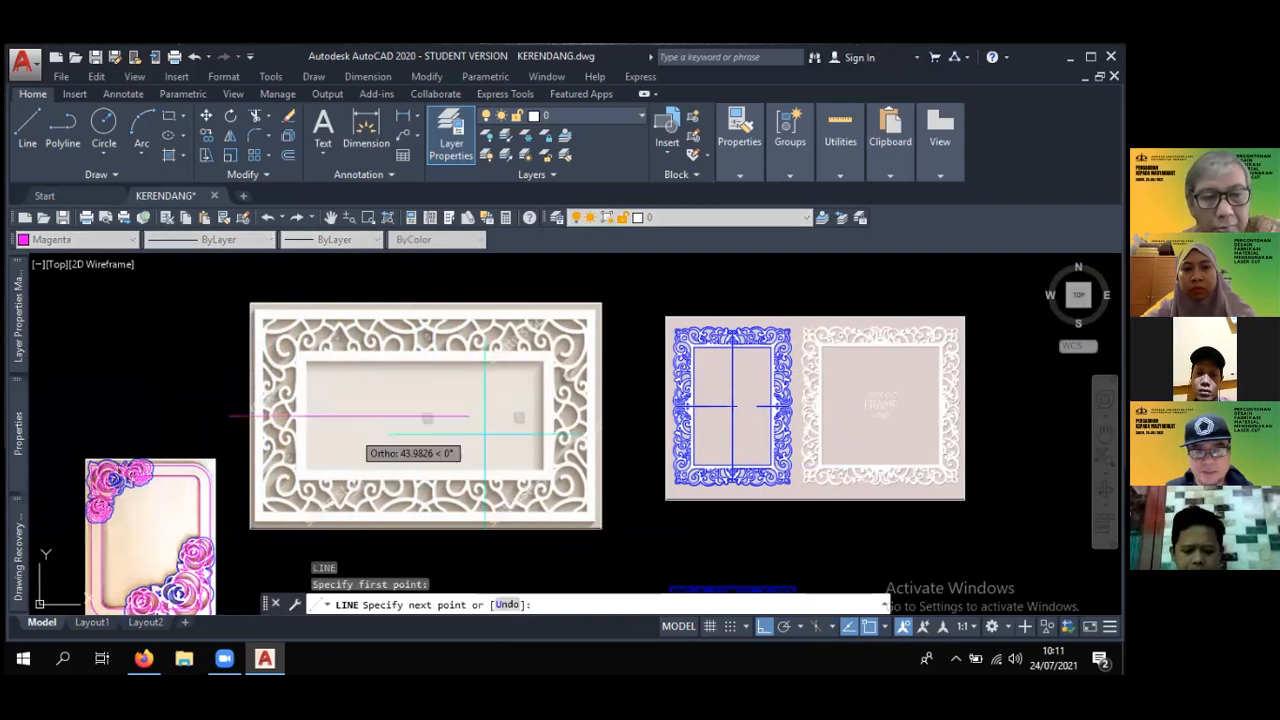
click(625, 416)
key(Escape)
- Draw a vertical centre line through the rectangular lattice frame, extending beyond its upper and lower edges
key(Return)
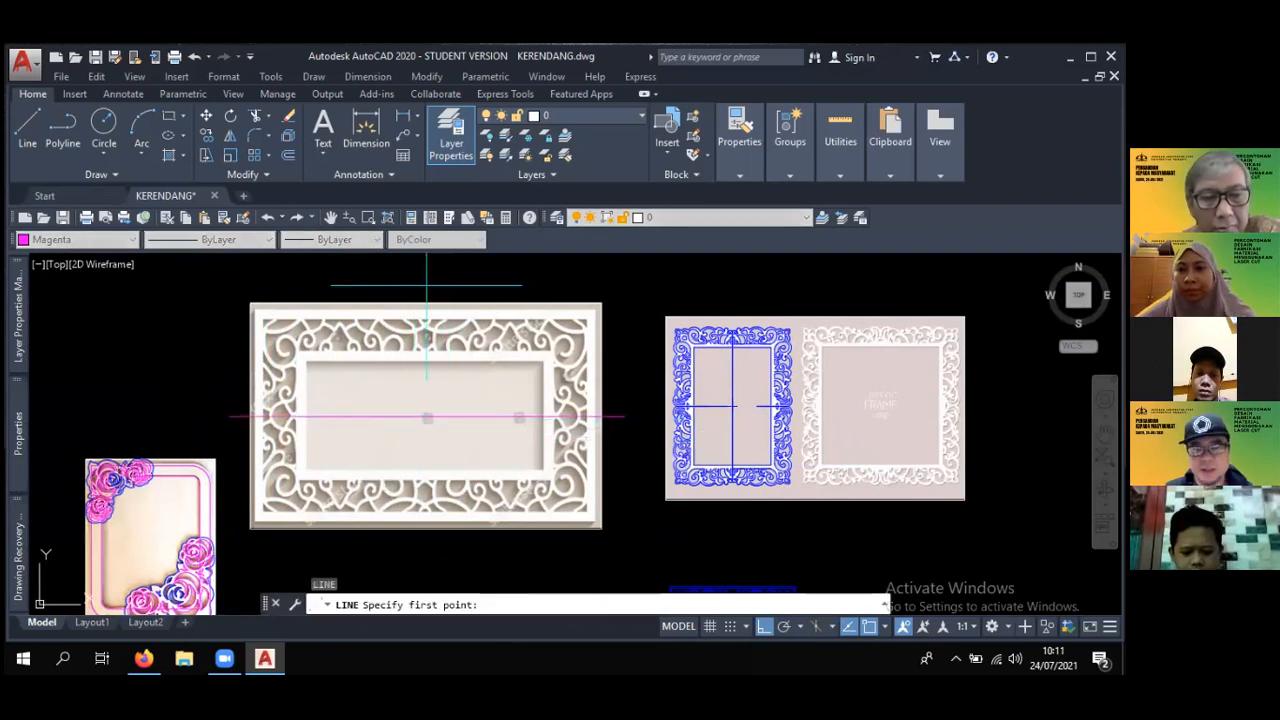
click(428, 283)
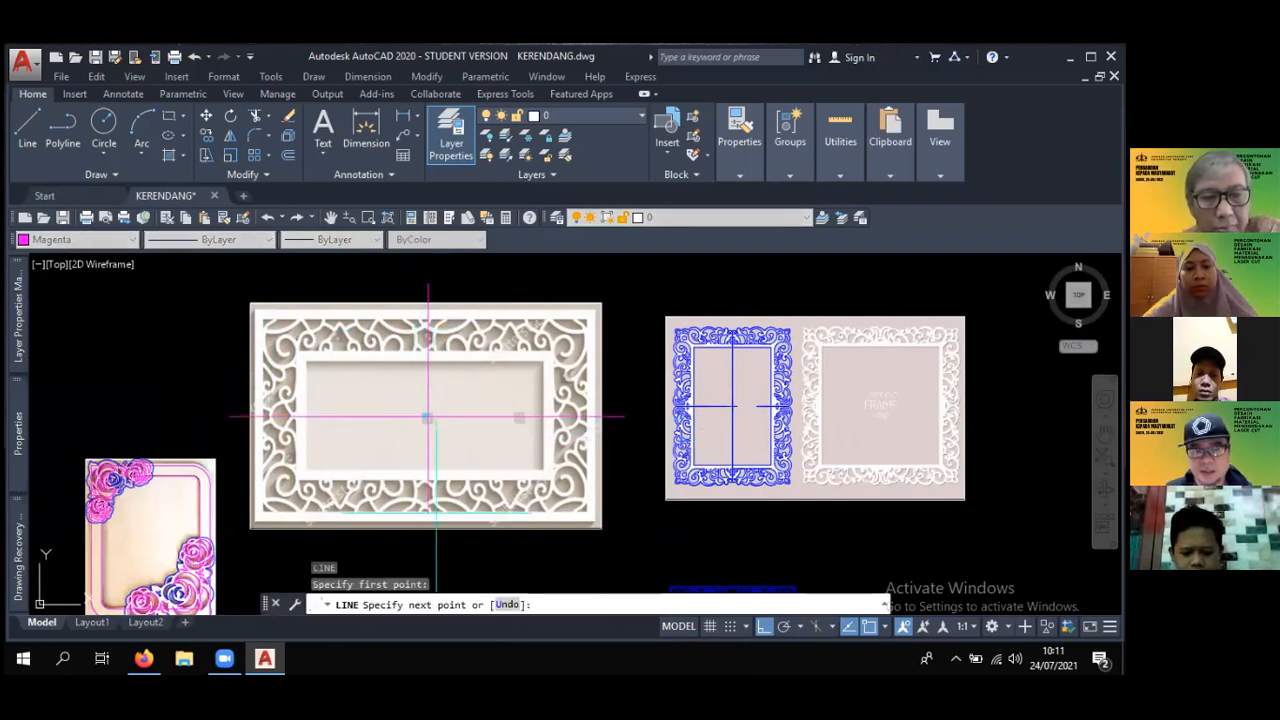
key(Escape)
scroll(409, 271, up, 5)
key(Return)
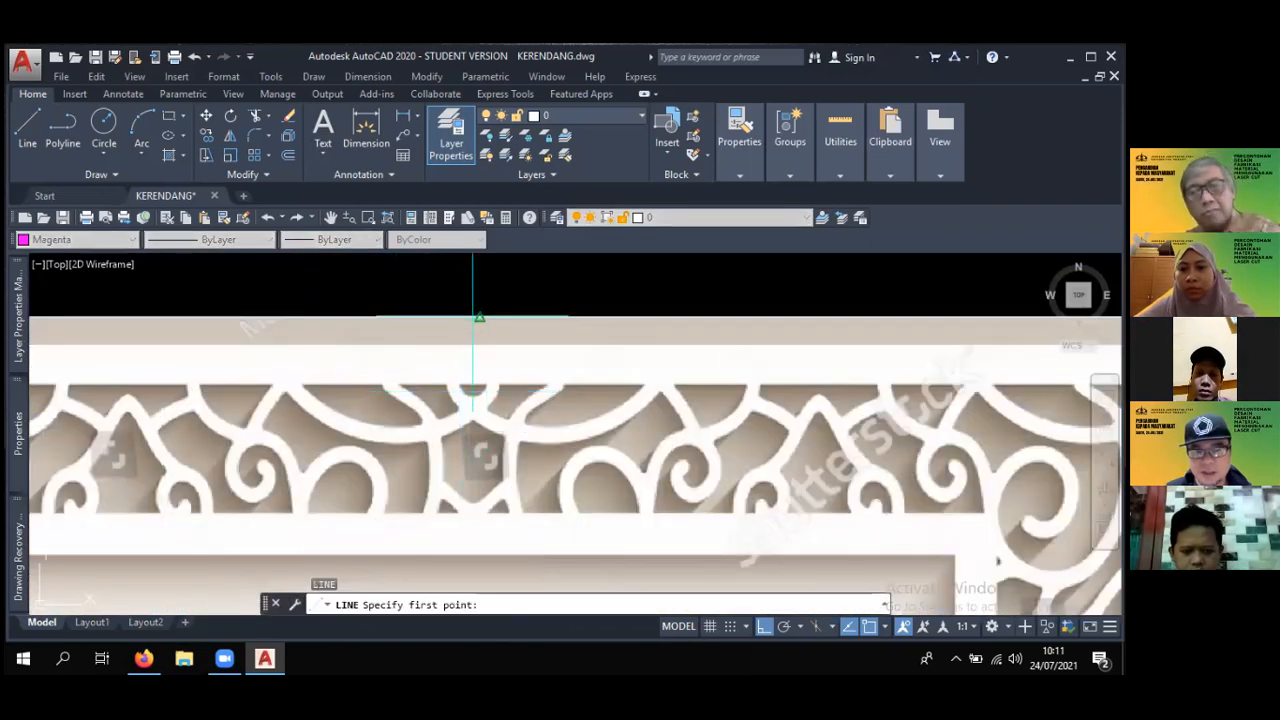
click(470, 295)
scroll(466, 300, down, 5)
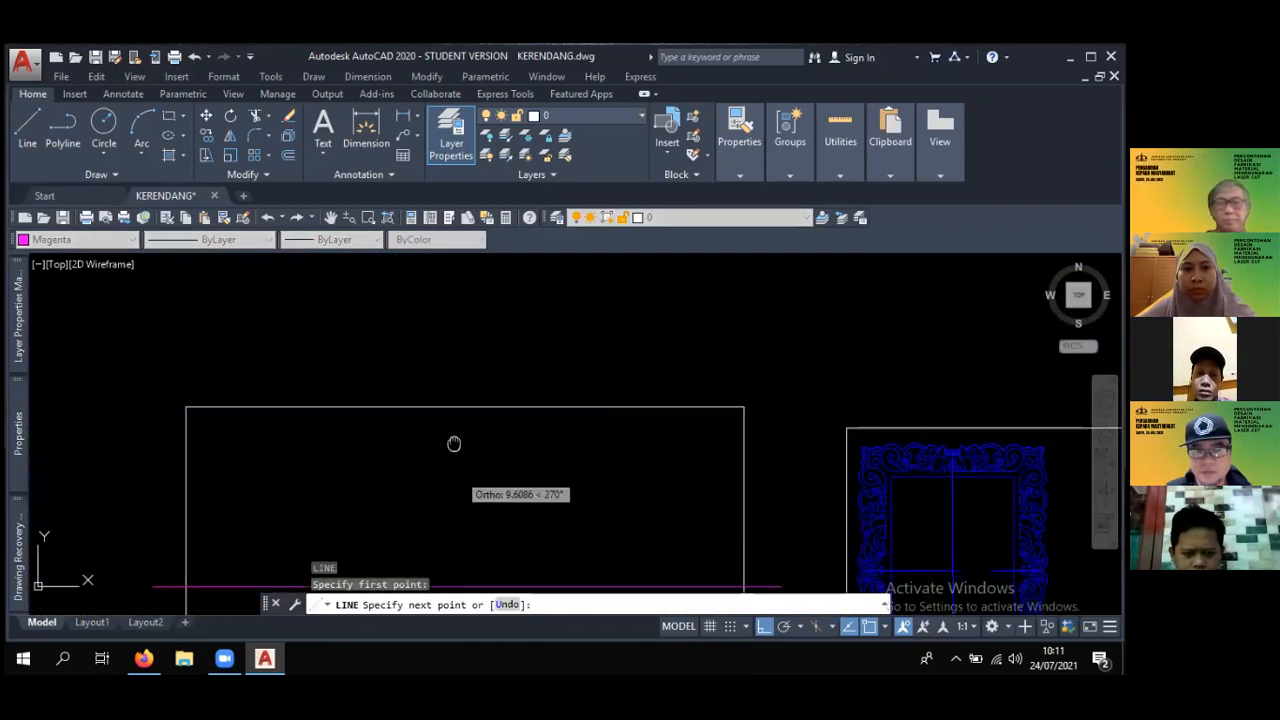
scroll(468, 486, down, 5)
mouse_move(457, 469)
middle_down()
mouse_move(453, 378)
mouse_move(486, 458)
mouse_move(485, 358)
middle_up()
click(468, 480)
key(Escape)
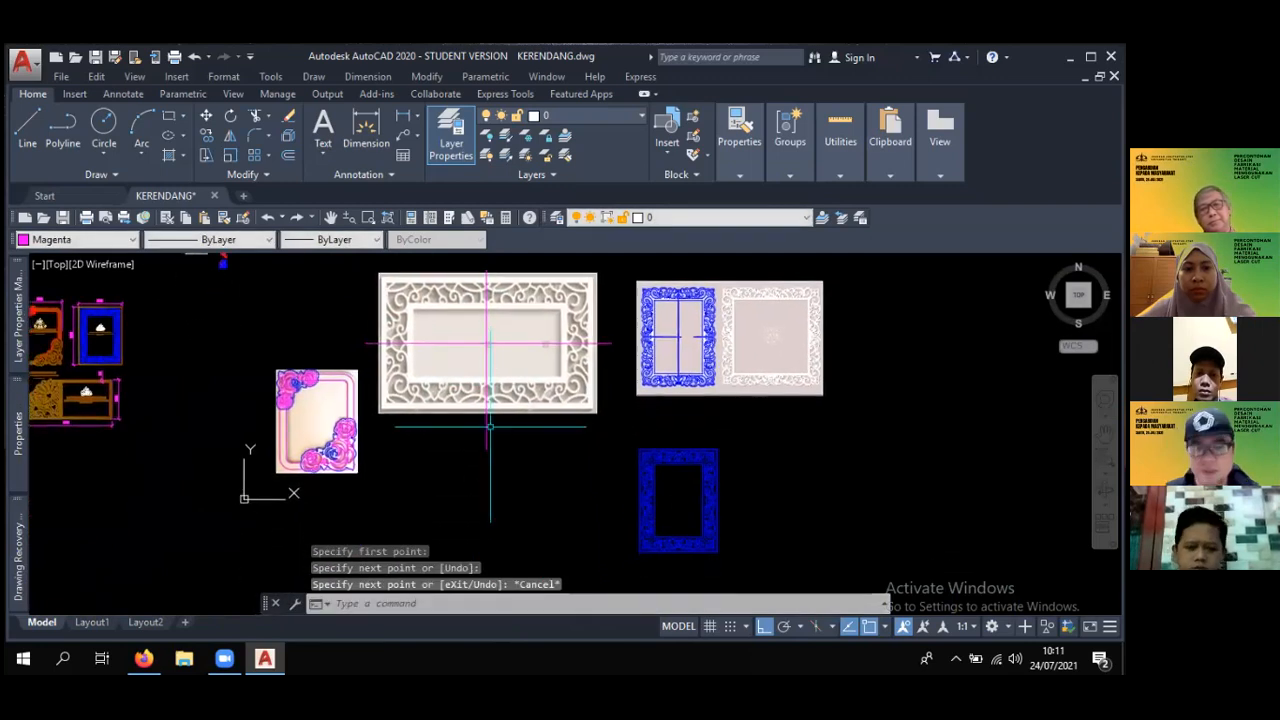
- Review the designs in the drawing and examine the magenta Trisakti logo outline up close
mouse_move(763, 471)
middle_down()
mouse_move(689, 451)
mouse_move(789, 457)
middle_up()
scroll(698, 450, down, 3)
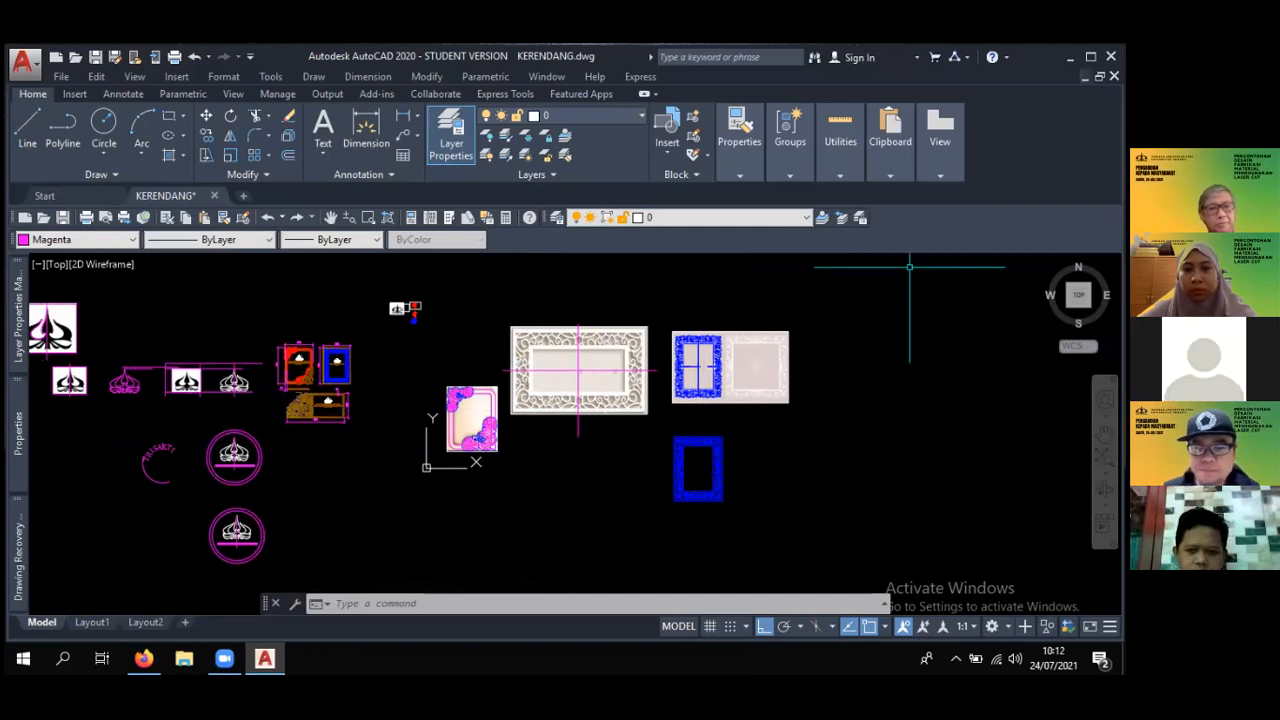
middle_drag(531, 494, 671, 494)
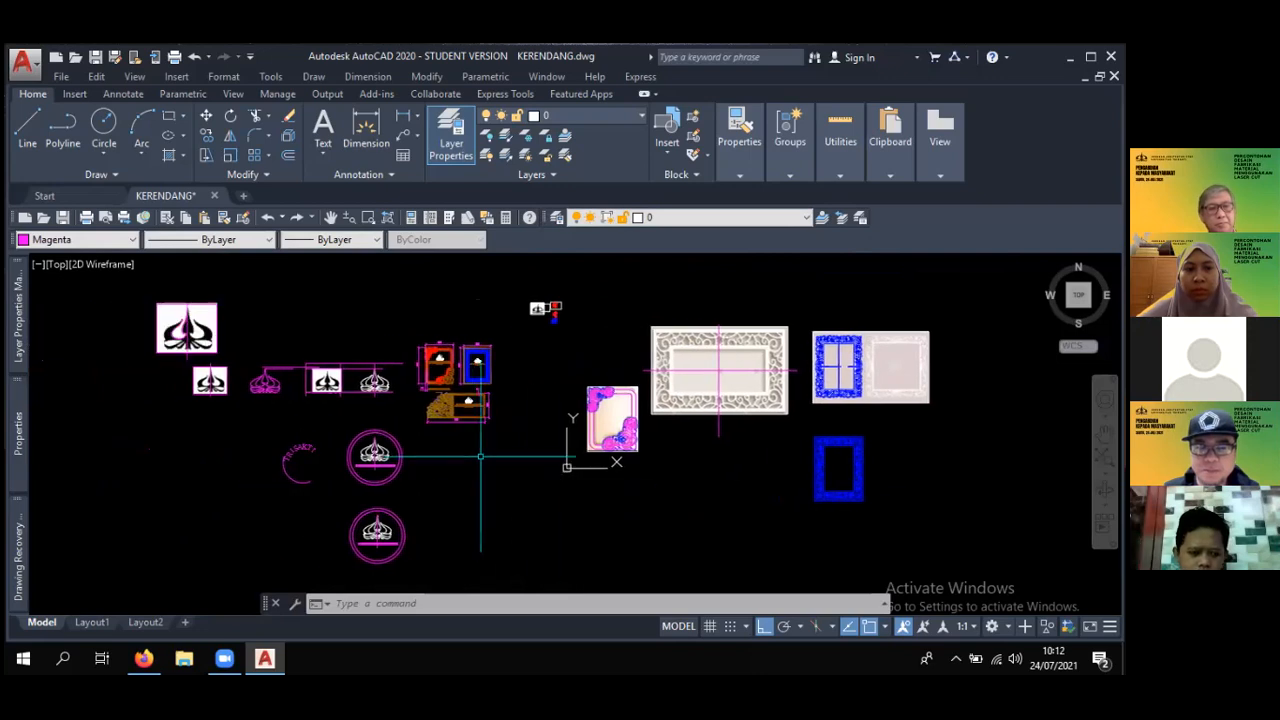
scroll(480, 452, up, 2)
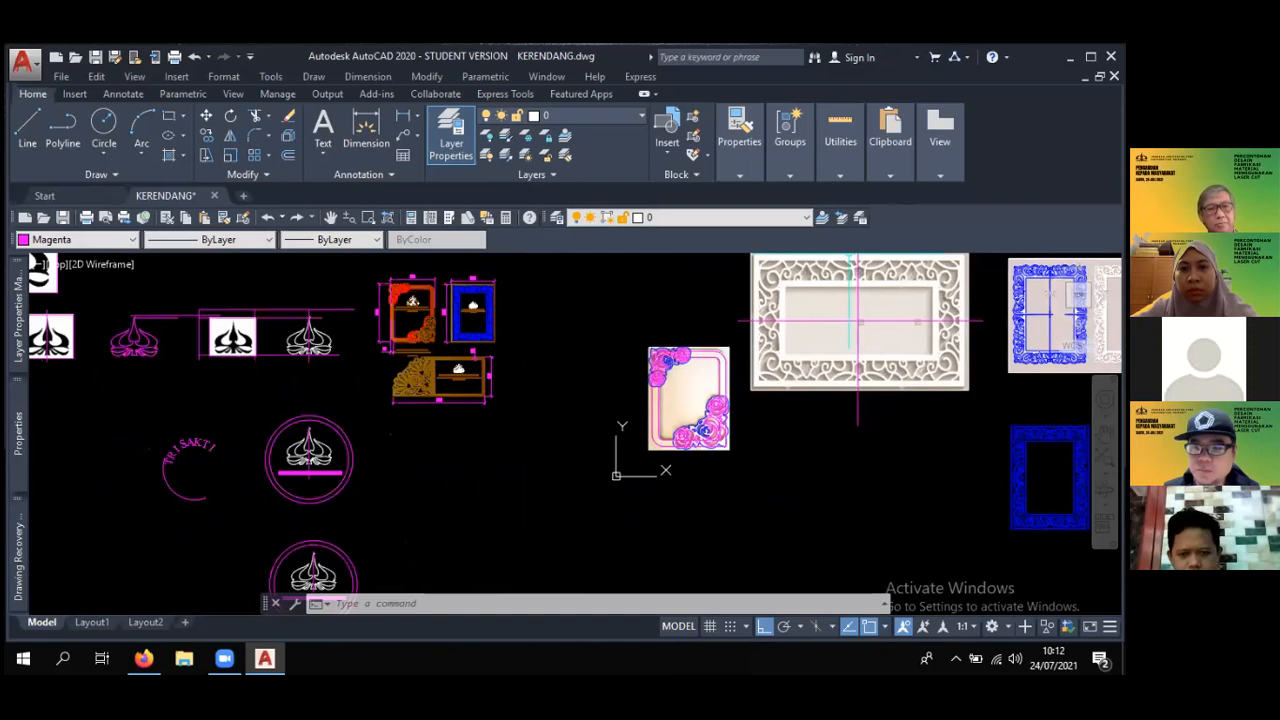
mouse_move(590, 396)
middle_down()
mouse_move(720, 386)
mouse_move(717, 425)
mouse_move(219, 415)
middle_up()
scroll(666, 403, down, 2)
scroll(277, 400, up, 6)
scroll(621, 405, up, 2)
mouse_move(620, 406)
middle_down()
mouse_move(590, 477)
mouse_move(700, 488)
mouse_move(544, 282)
middle_up()
scroll(623, 443, up, 7)
scroll(623, 443, down, 7)
scroll(700, 488, down, 3)
scroll(708, 455, up, 8)
scroll(546, 374, up, 4)
scroll(520, 386, down, 12)
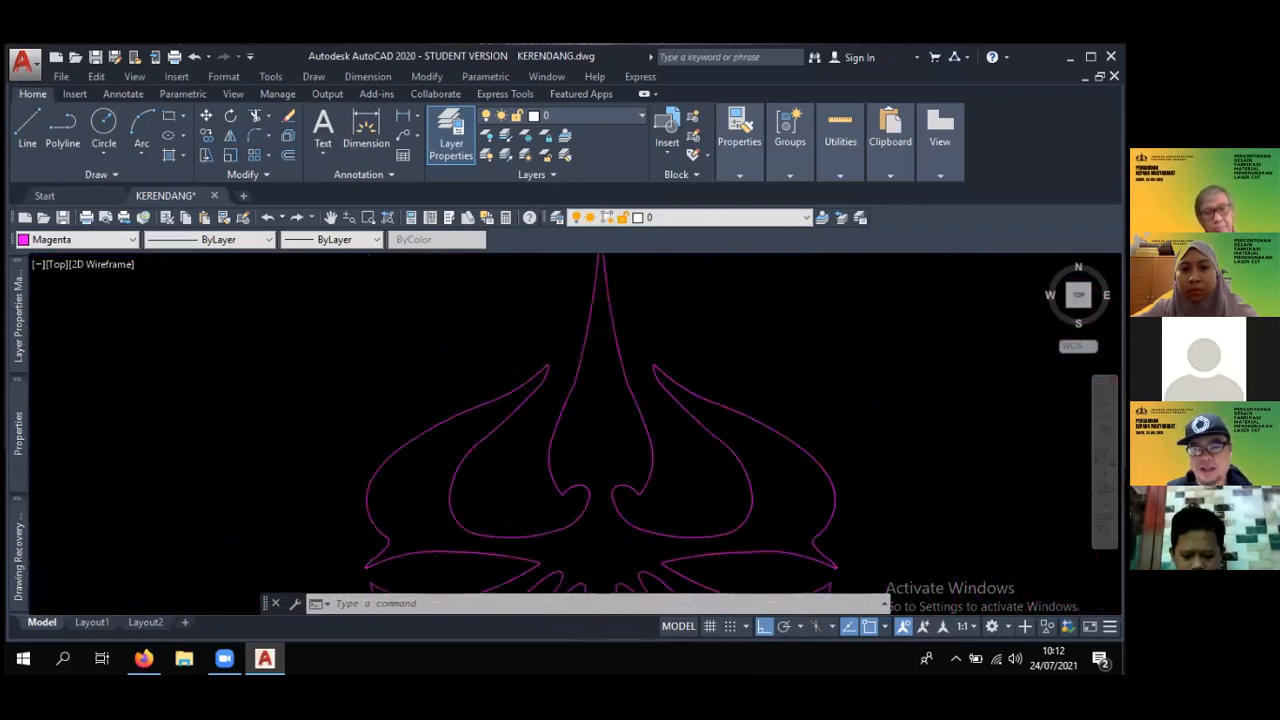
- Trace a short three-point arc along the upper edge of the right horn in the black logo image
middle_drag(427, 375, 590, 405)
scroll(507, 410, up, 6)
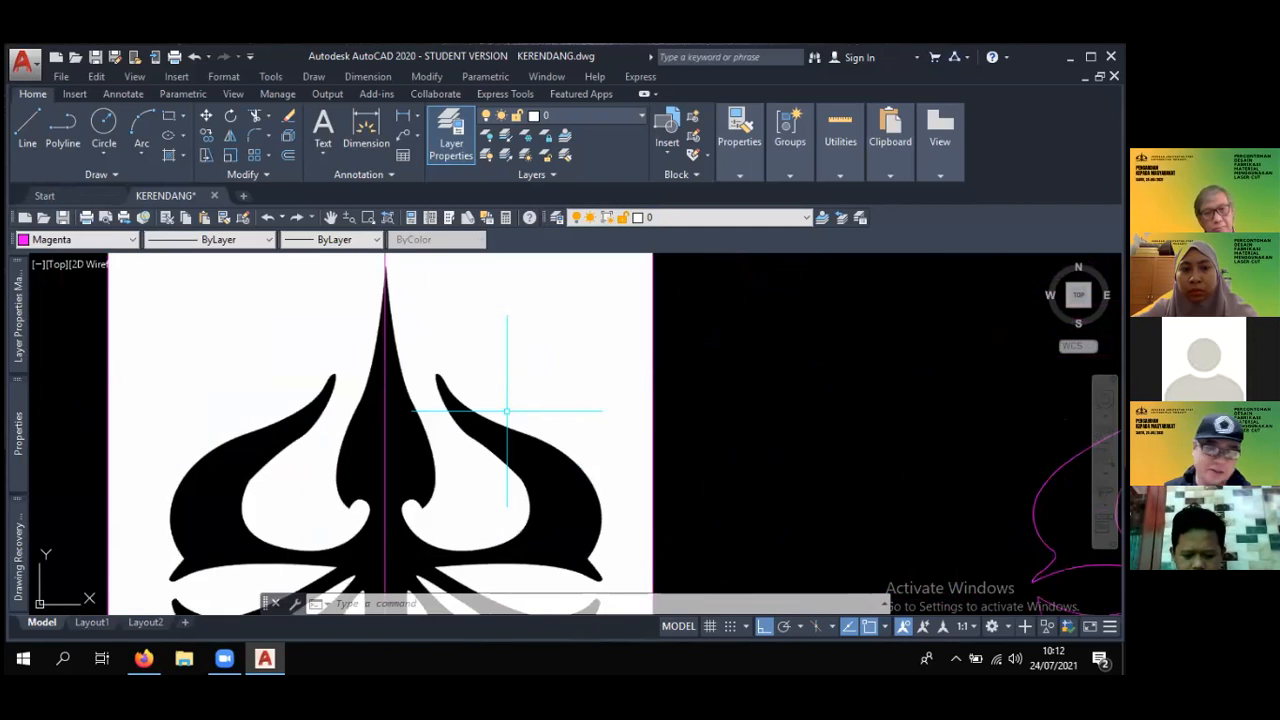
scroll(507, 410, up, 6)
text(a)
key(Return)
click(381, 307)
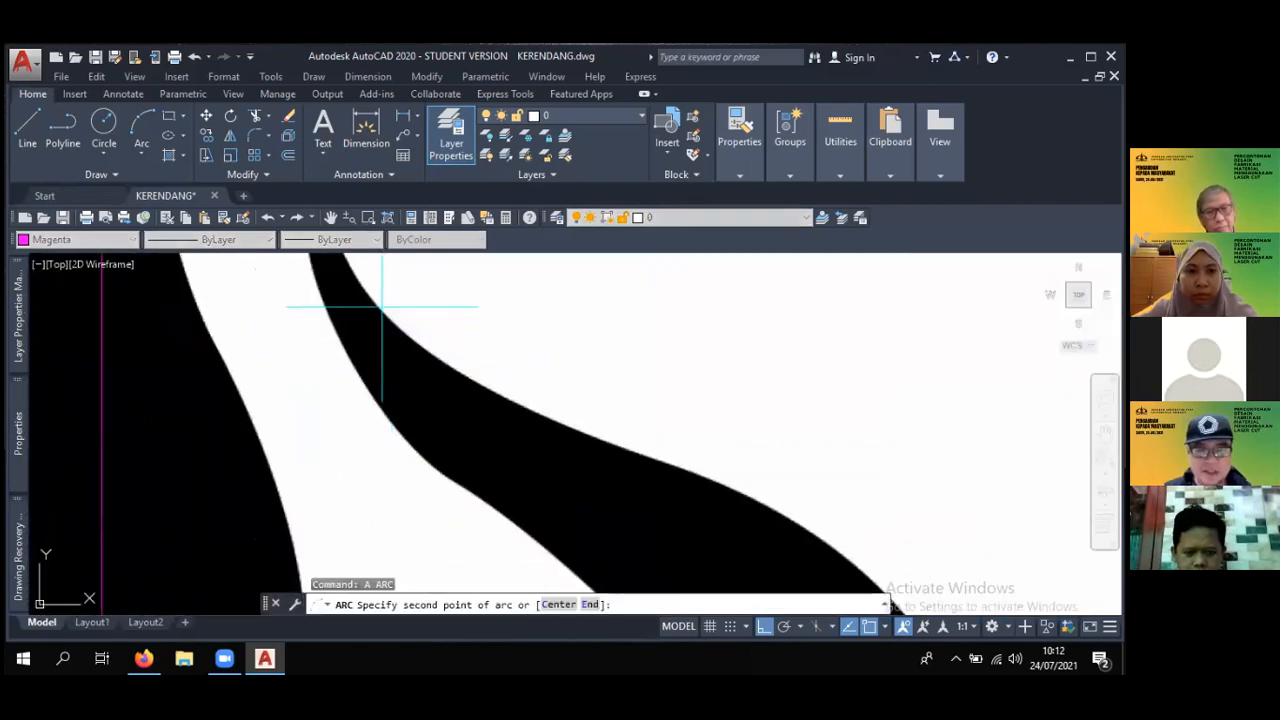
scroll(390, 320, up, 2)
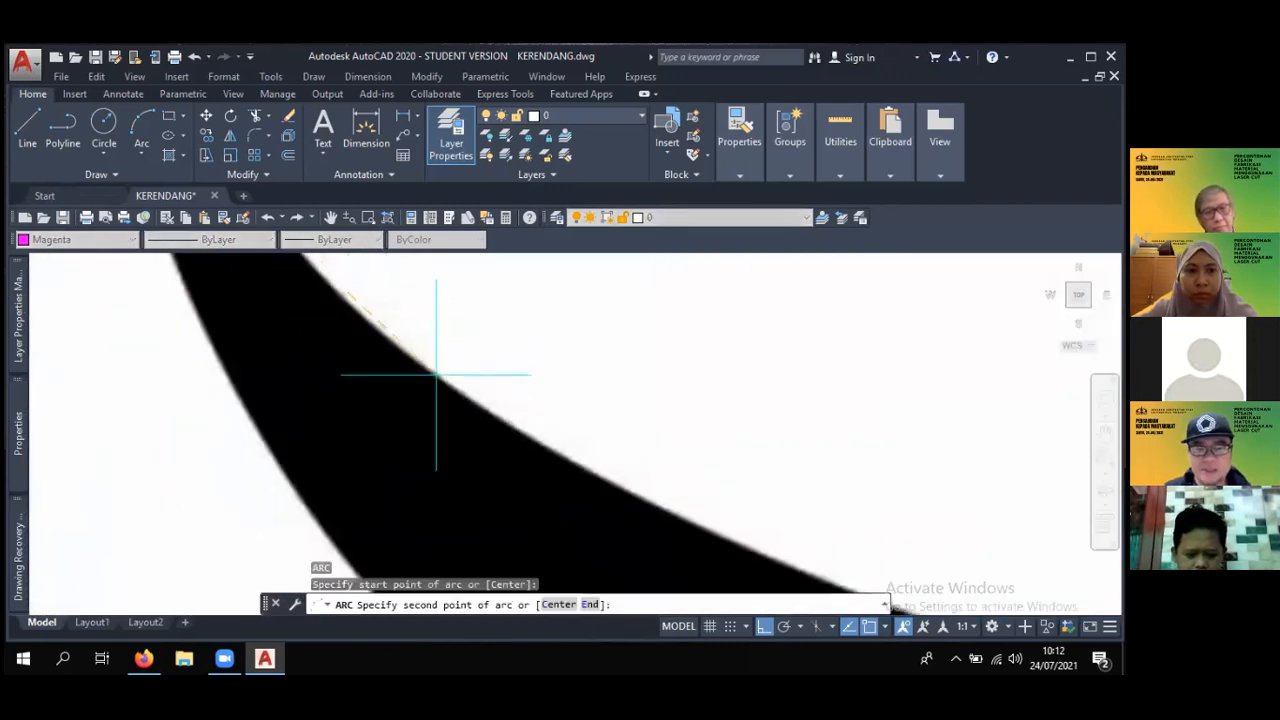
click(543, 443)
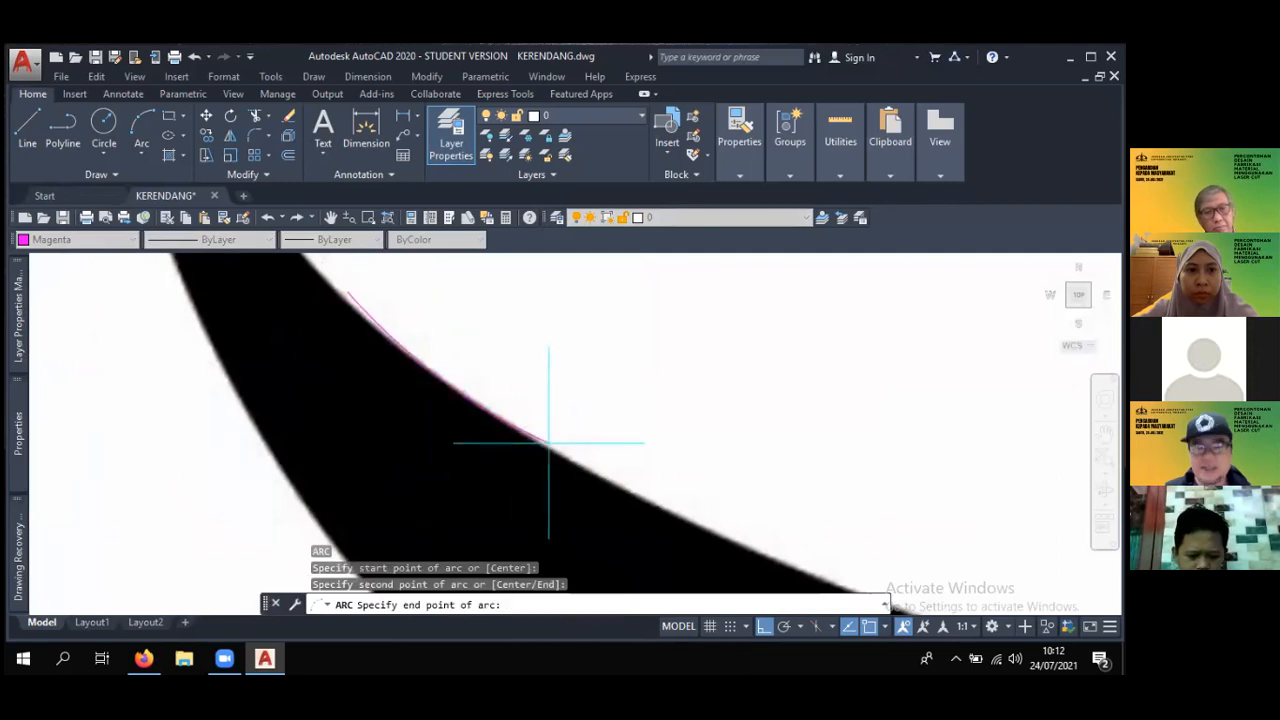
click(593, 474)
scroll(580, 450, down, 5)
scroll(568, 418, up, 4)
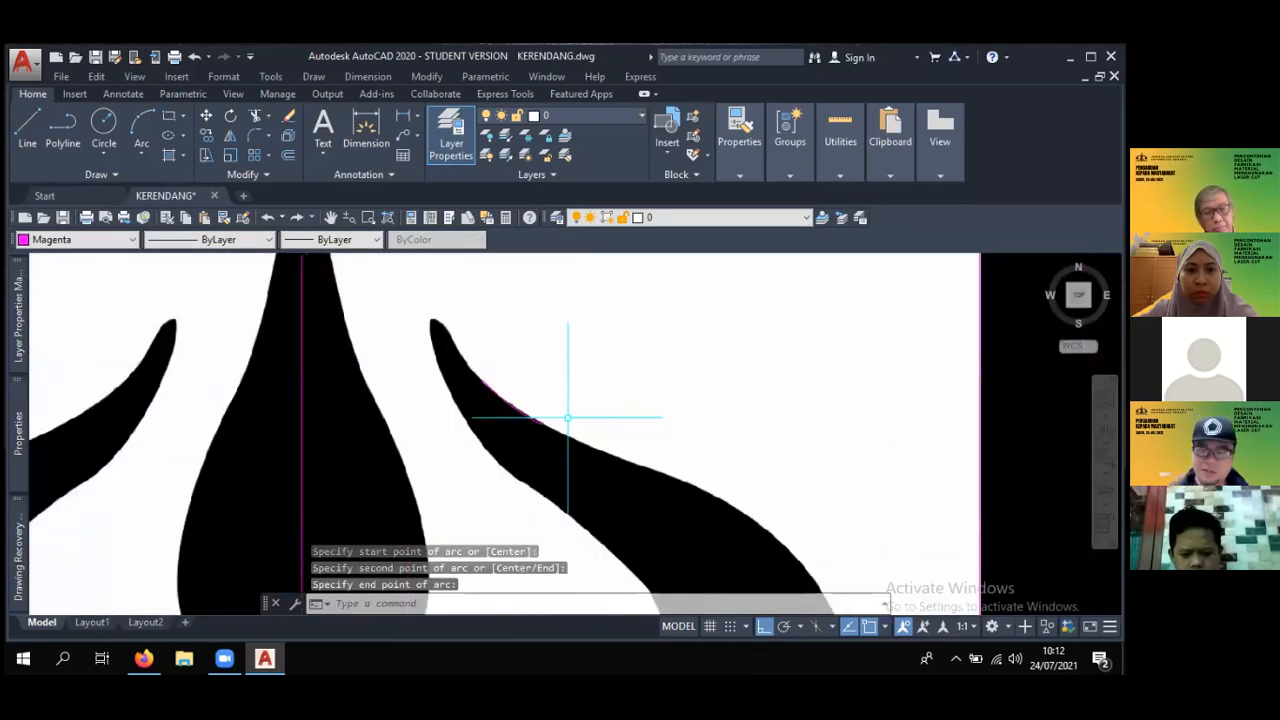
scroll(568, 418, down, 5)
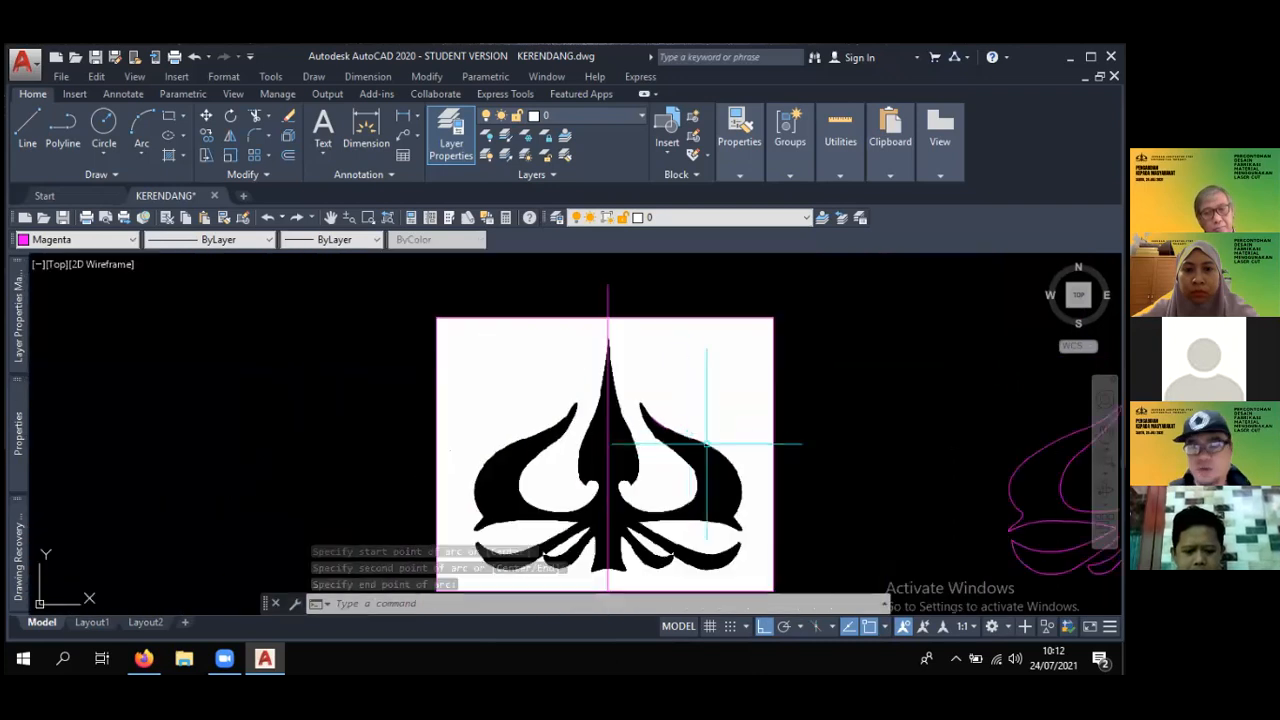
key(Escape)
key(Escape)
key(Escape)
scroll(523, 372, up, 5)
scroll(505, 373, up, 2)
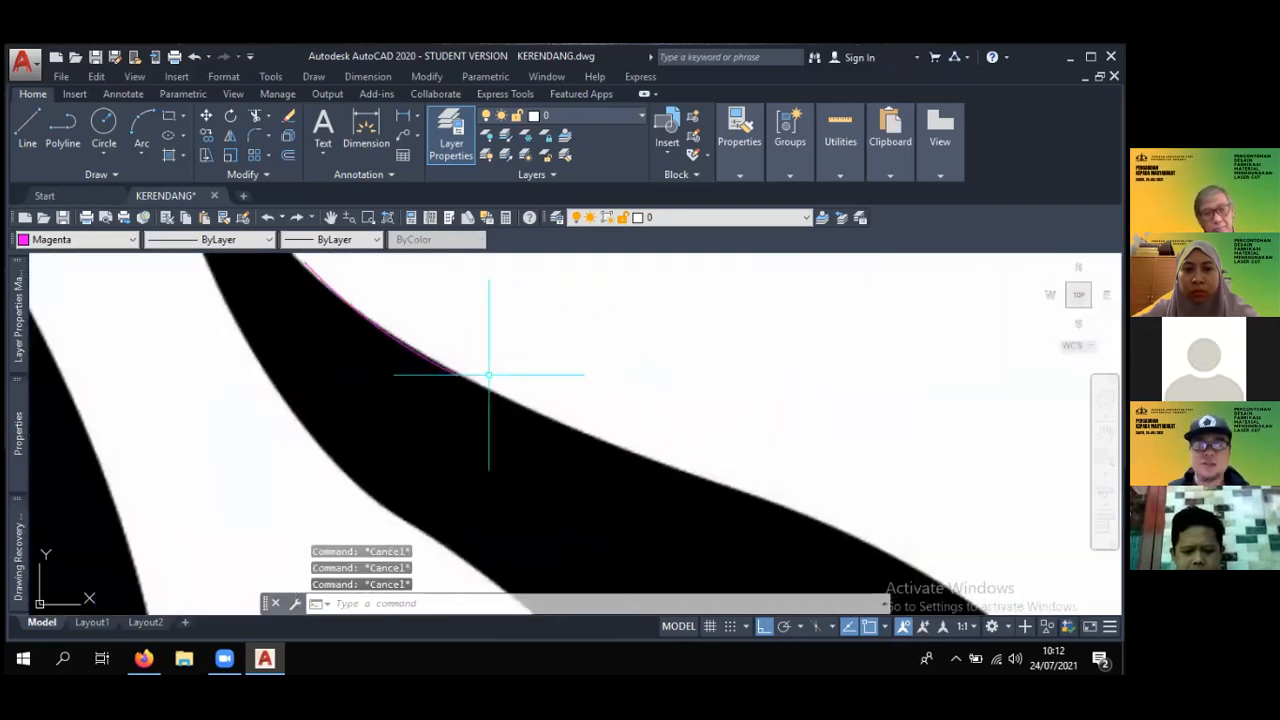
scroll(467, 376, up, 2)
key(space)
key(Escape)
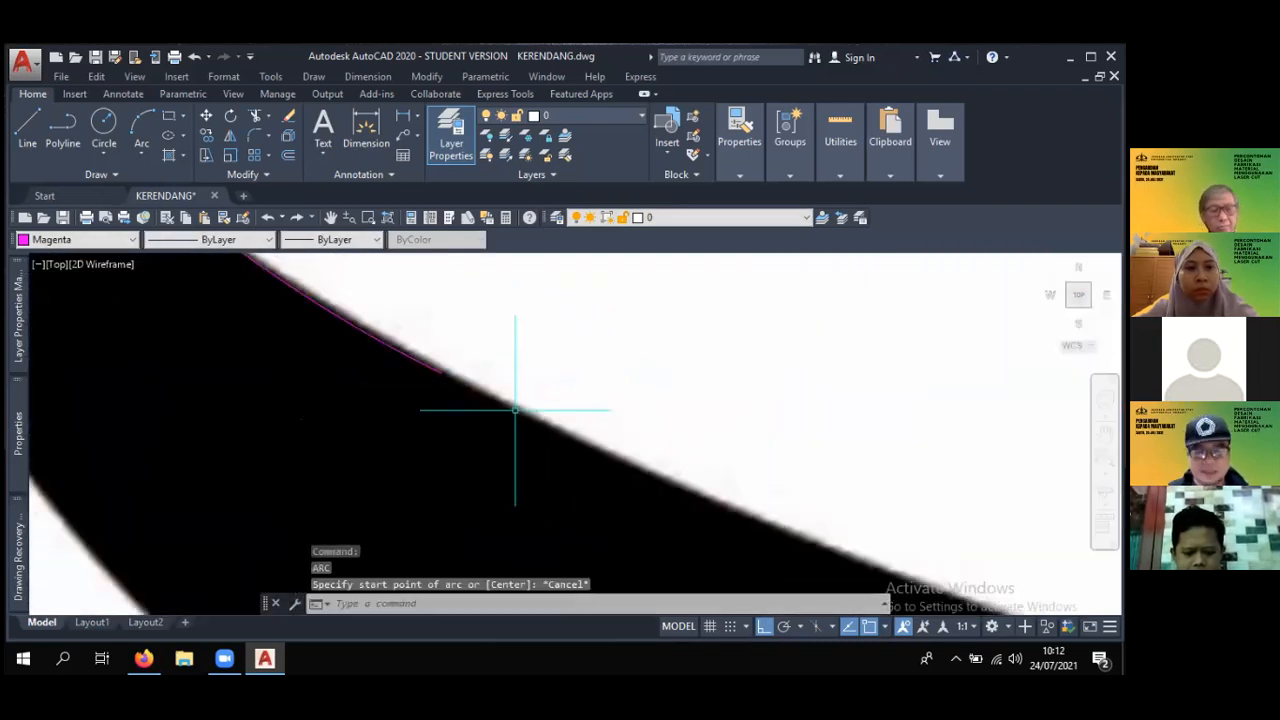
- Draw two connected three-point arcs in the empty area between the logo image and the magenta logo outline
scroll(517, 409, down, 8)
middle_drag(564, 404, 348, 373)
scroll(387, 392, up, 6)
key(Escape)
key(Escape)
middle_drag(523, 382, 287, 319)
text(a)
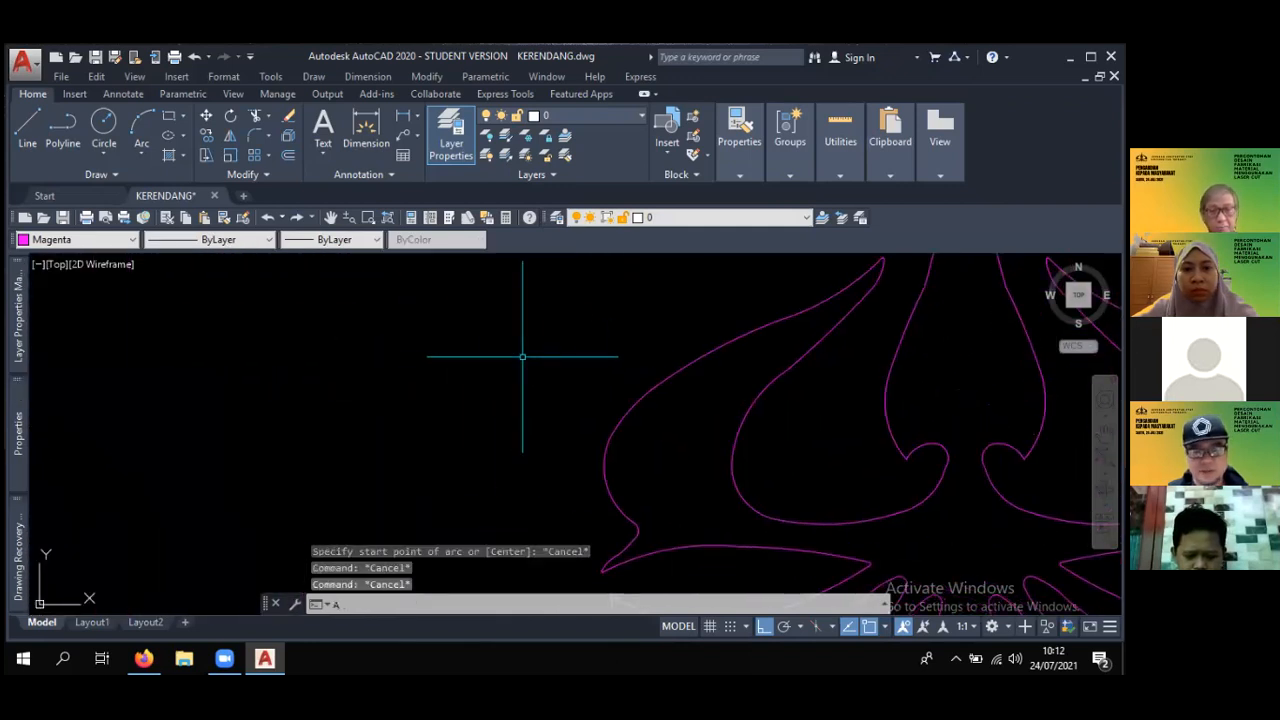
key(Return)
click(577, 310)
click(500, 348)
click(420, 376)
key(space)
click(416, 378)
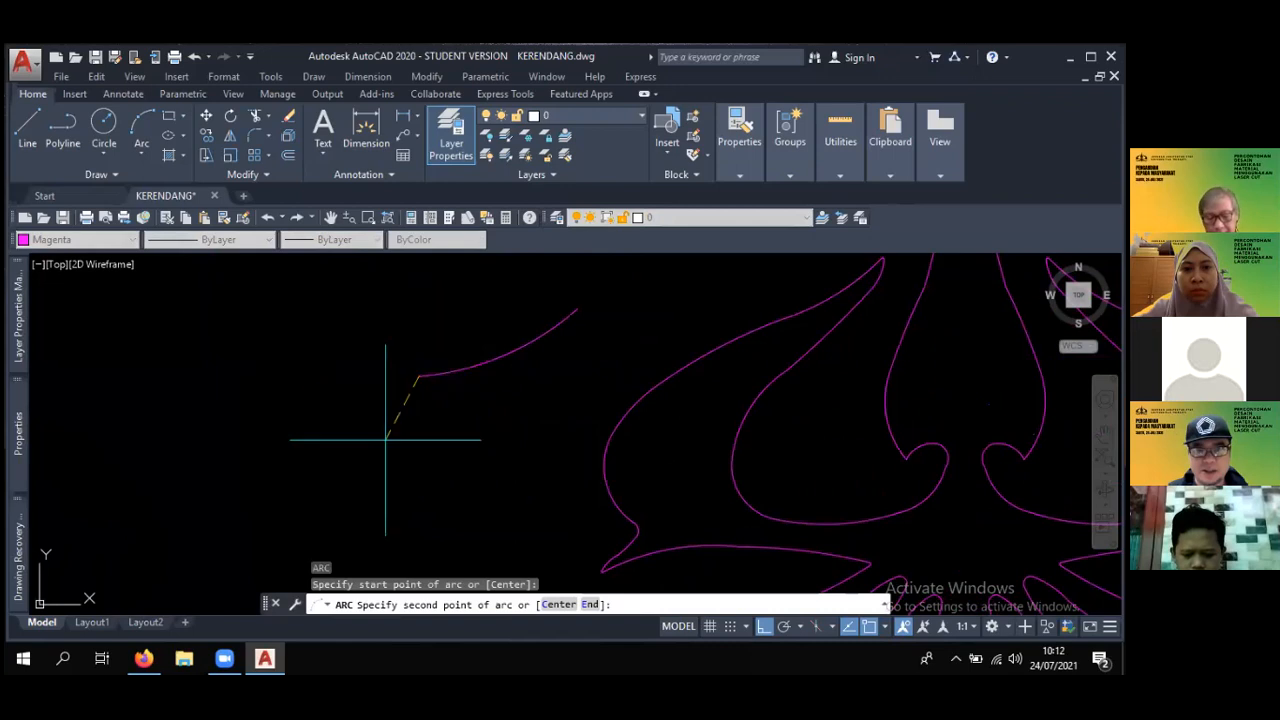
click(355, 482)
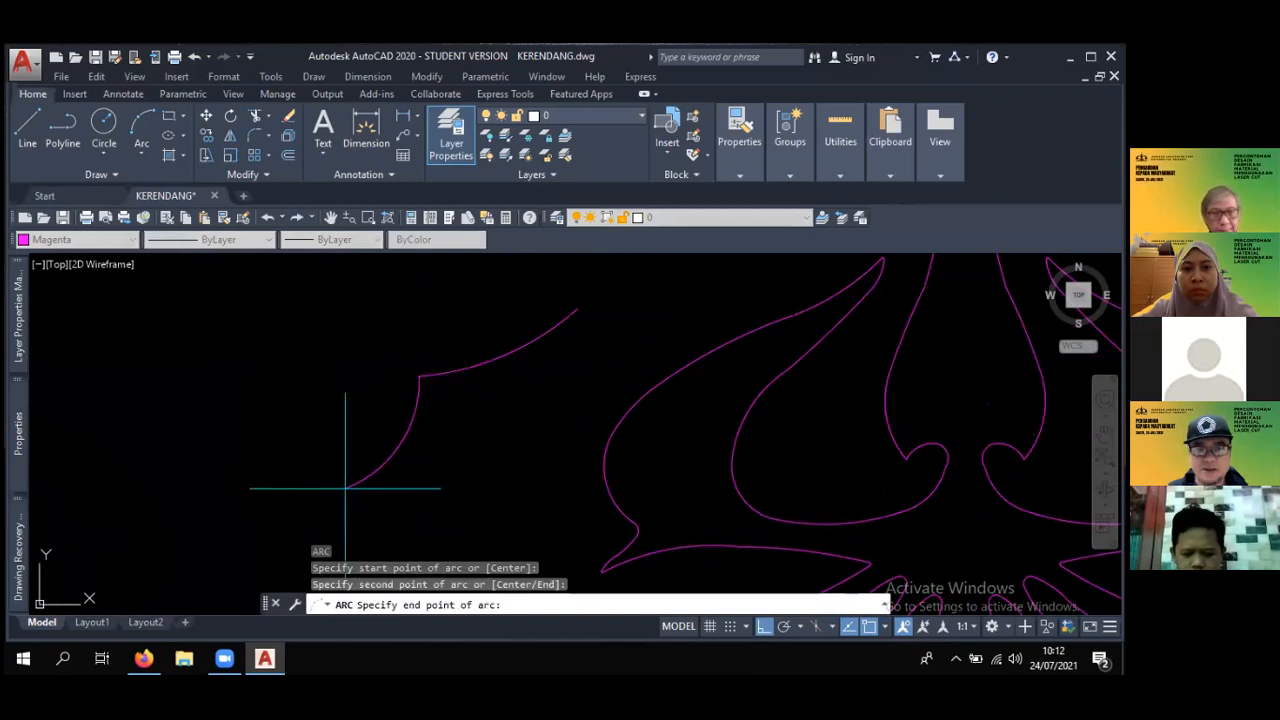
click(346, 489)
- Add a third three-point arc continuing from the lower end of the practice arc chain
scroll(346, 489, down, 3)
middle_drag(437, 497, 512, 414)
key(space)
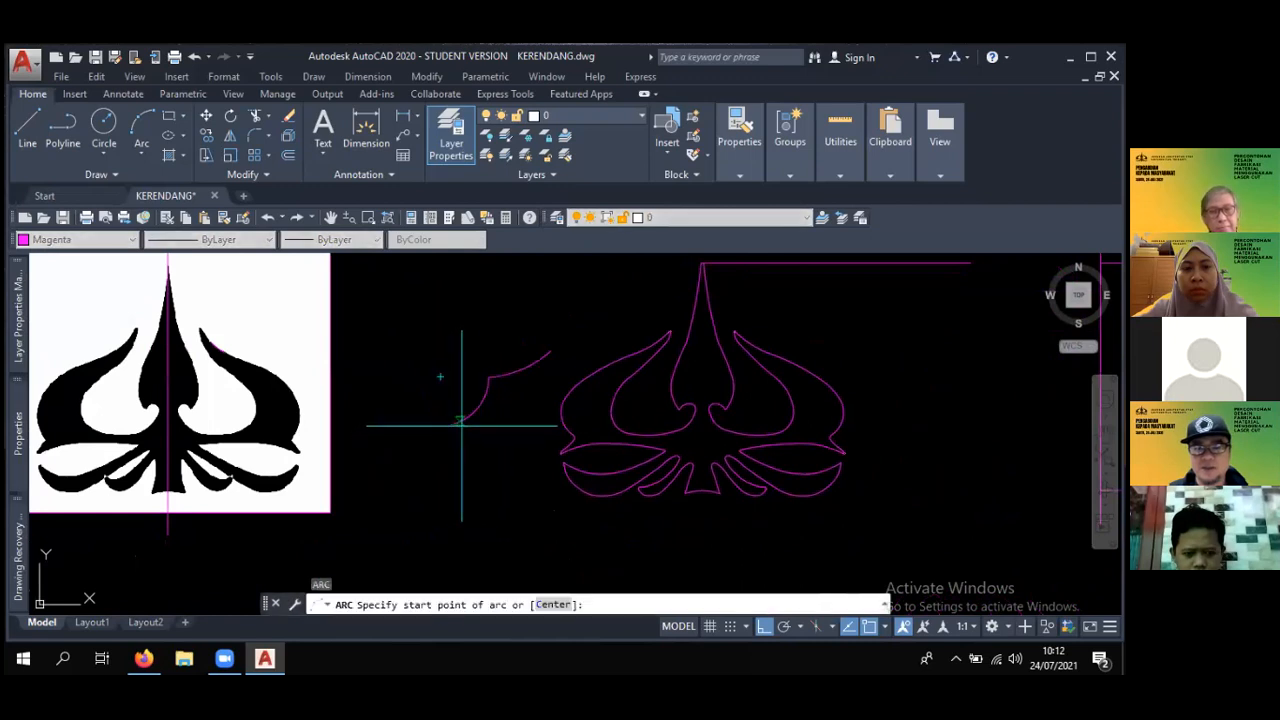
click(460, 427)
key(Escape)
key(space)
click(450, 424)
click(437, 457)
key(Escape)
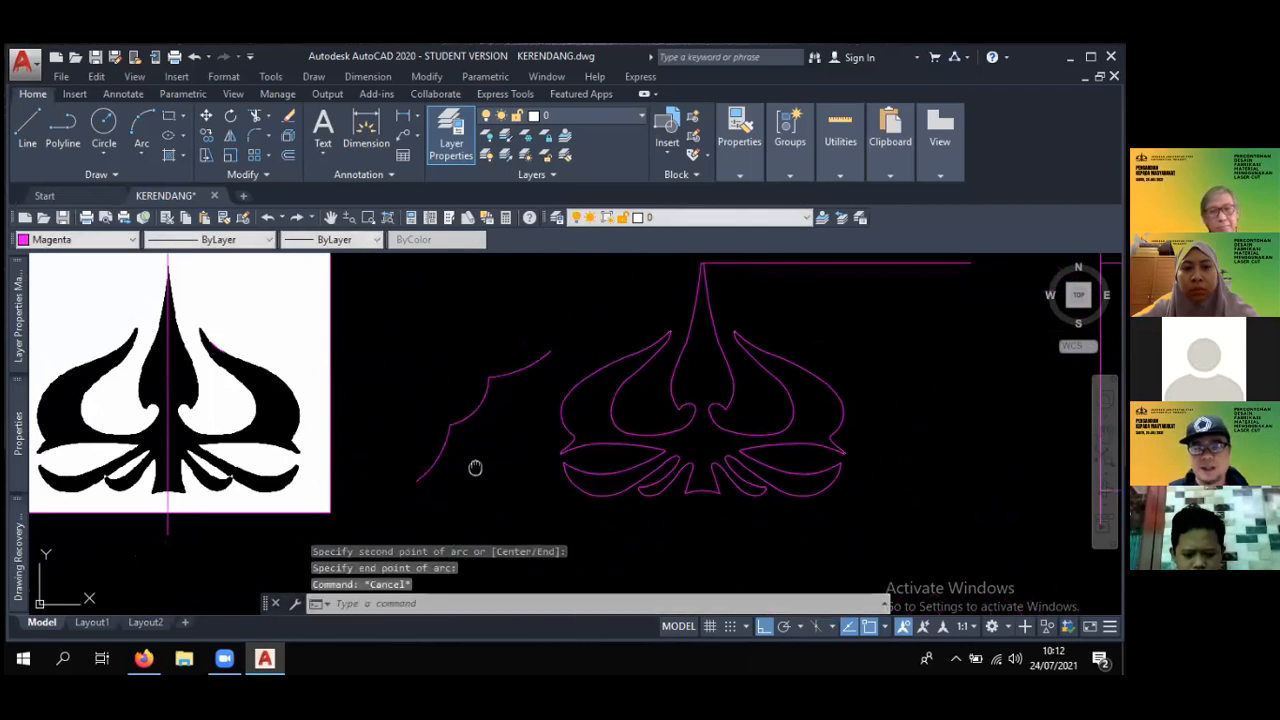
- Compare the practice arcs with the segments forming the upper-left edge of the magenta logo outline
middle_drag(474, 466, 443, 494)
scroll(454, 439, up, 2)
key(Escape)
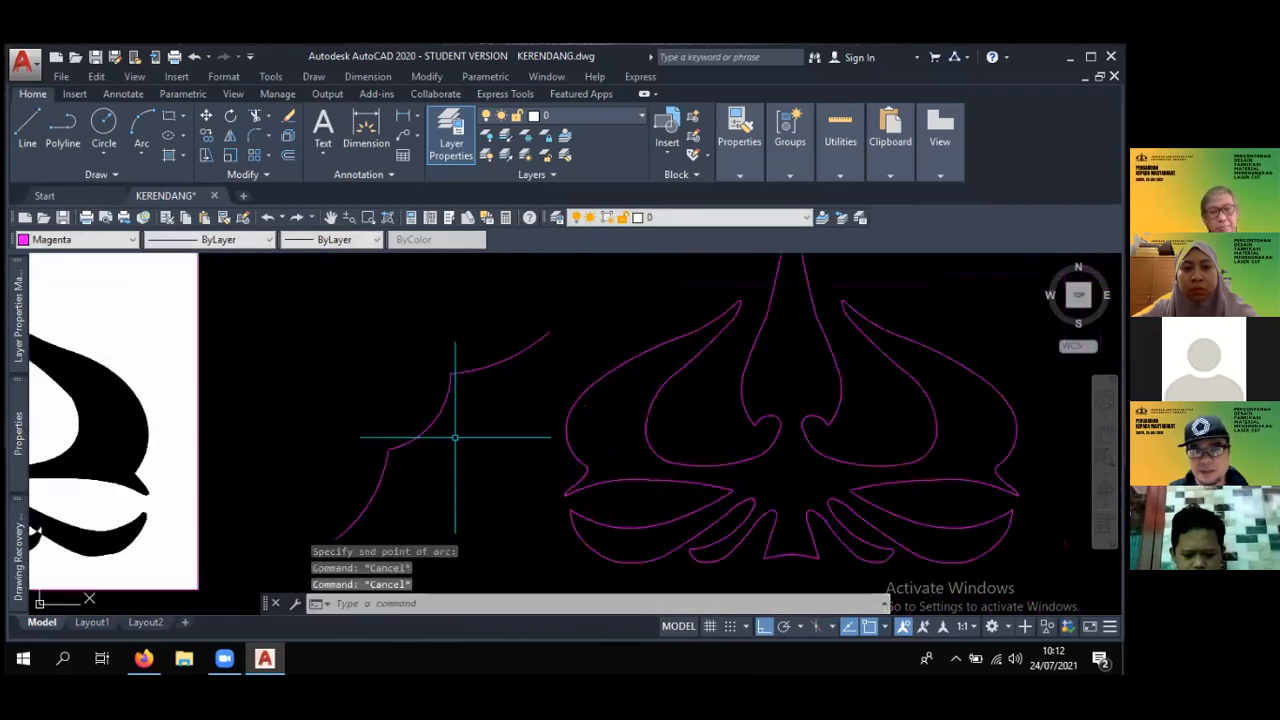
key(Escape)
middle_drag(484, 370, 405, 414)
scroll(634, 405, up, 2)
click(643, 394)
scroll(643, 394, down, 4)
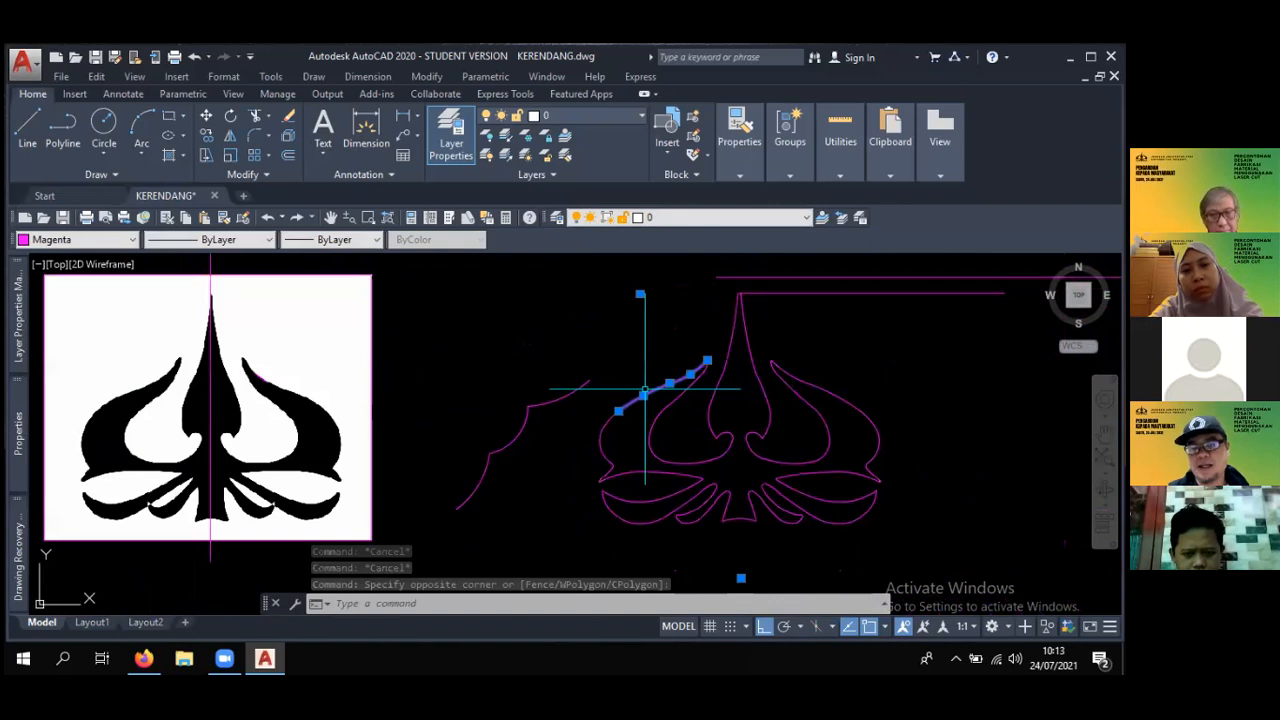
key(Escape)
- Erase the three practice arcs beside the magenta logo outline
key(space)
key(Escape)
text(e)
key(Return)
click(543, 488)
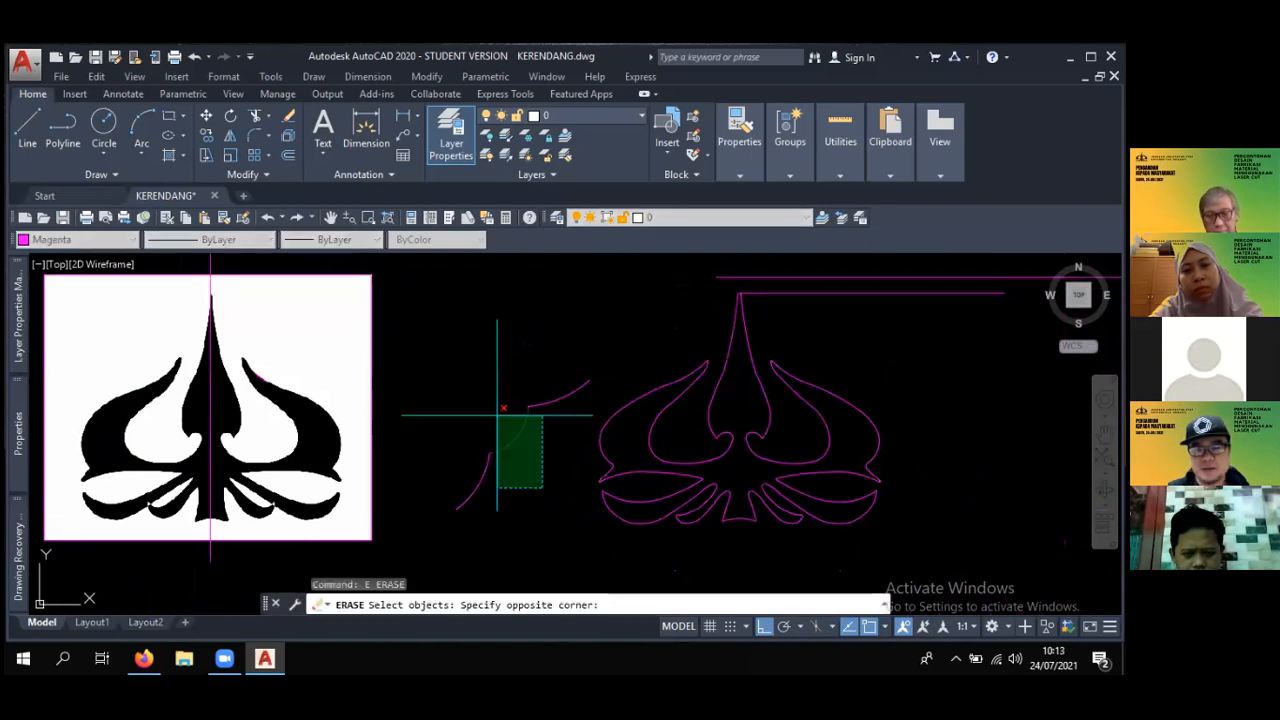
scroll(547, 455, down, 2)
middle_drag(547, 455, 547, 402)
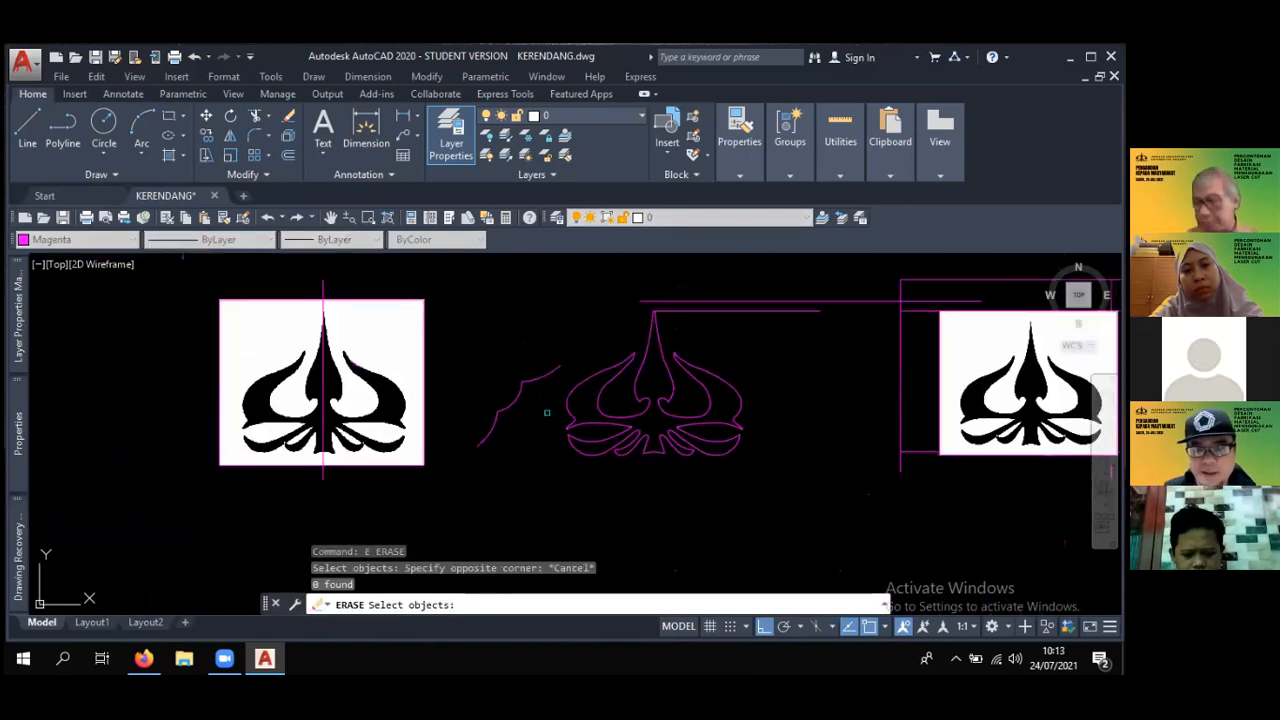
mouse_move(669, 483)
middle_down()
mouse_move(509, 484)
mouse_move(610, 532)
middle_up()
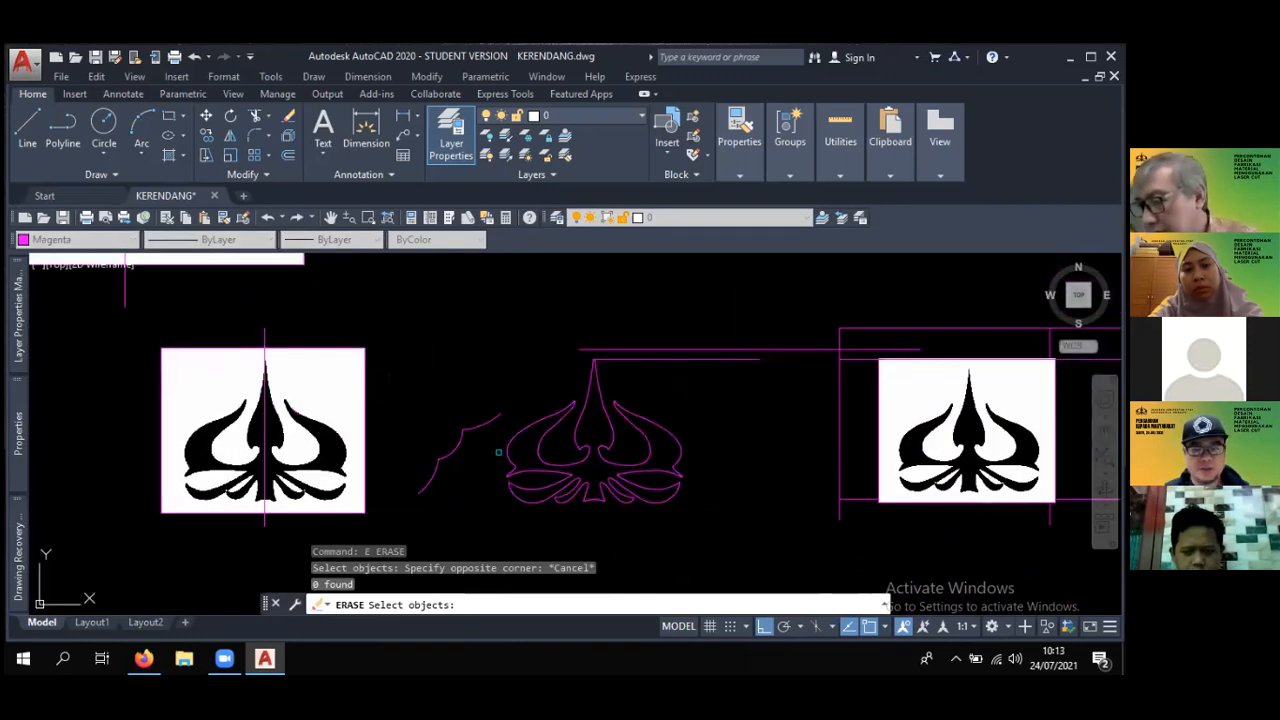
text(e)
key(Return)
click(476, 476)
click(415, 410)
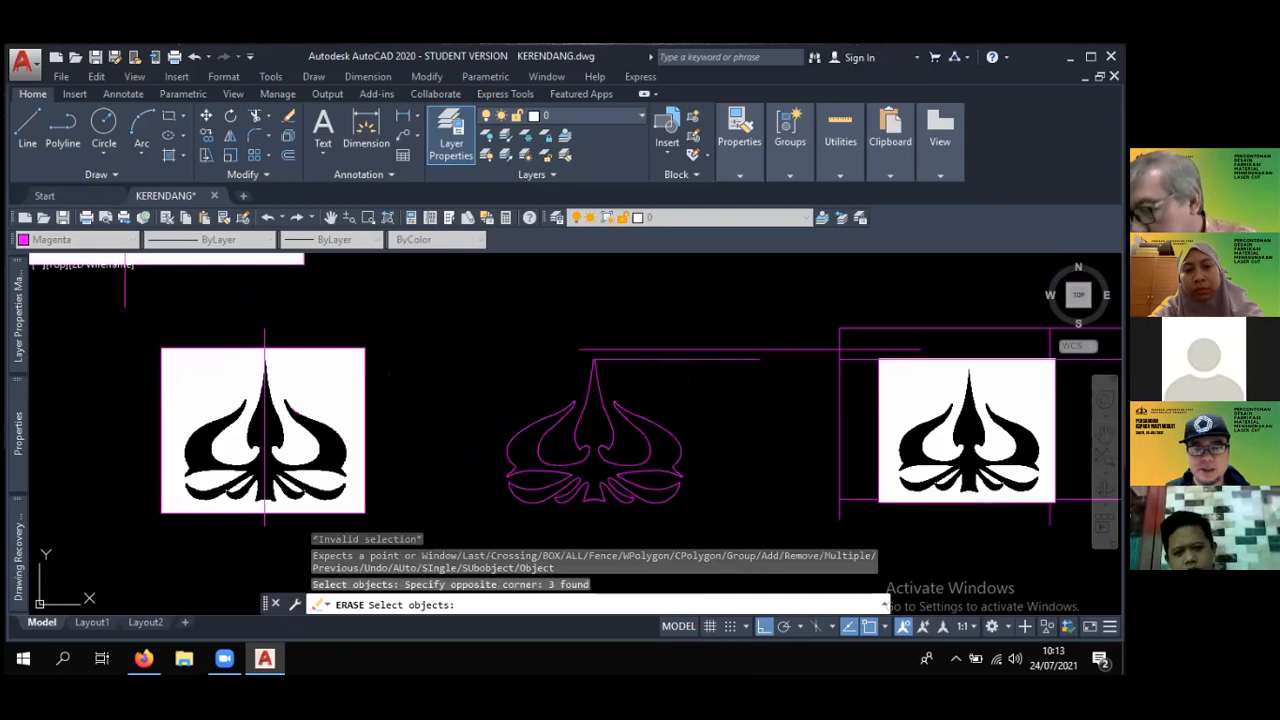
key(Return)
- Examine the circular Trisakti emblem and the curved TRISAKTI lettering beside it
scroll(264, 328, down, 4)
scroll(699, 425, down, 2)
middle_drag(689, 423, 657, 333)
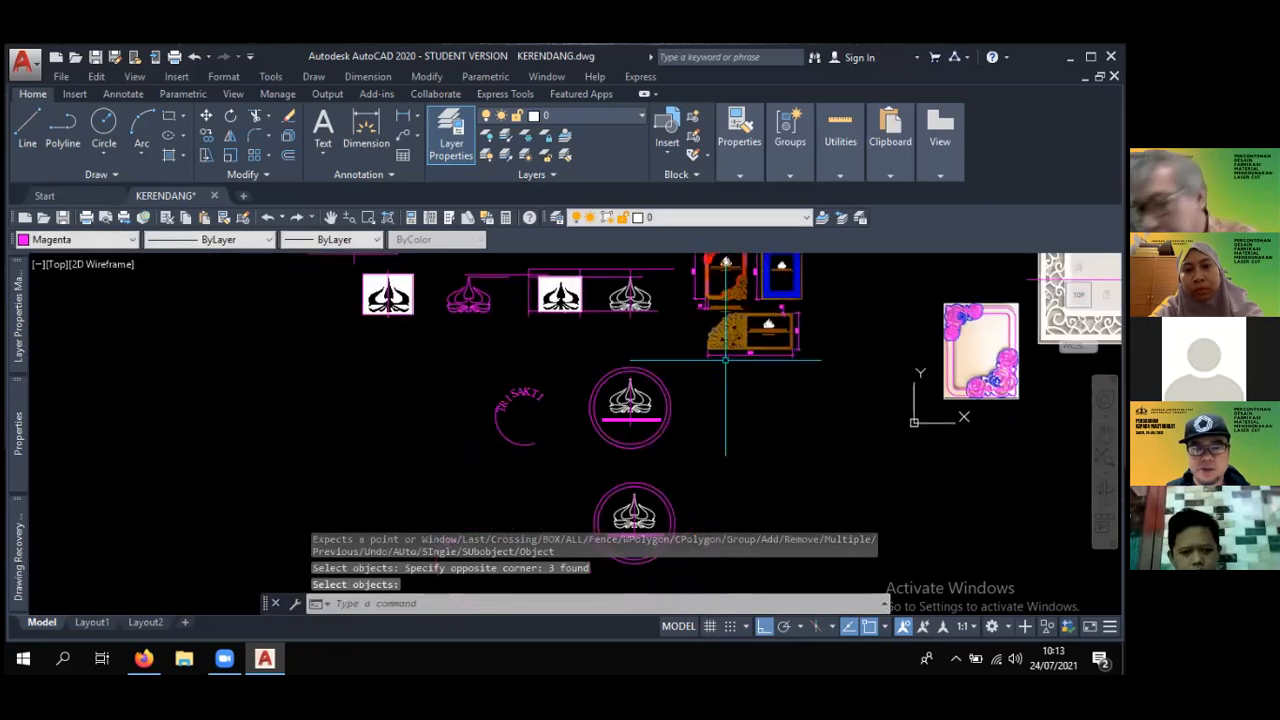
scroll(720, 400, up, 4)
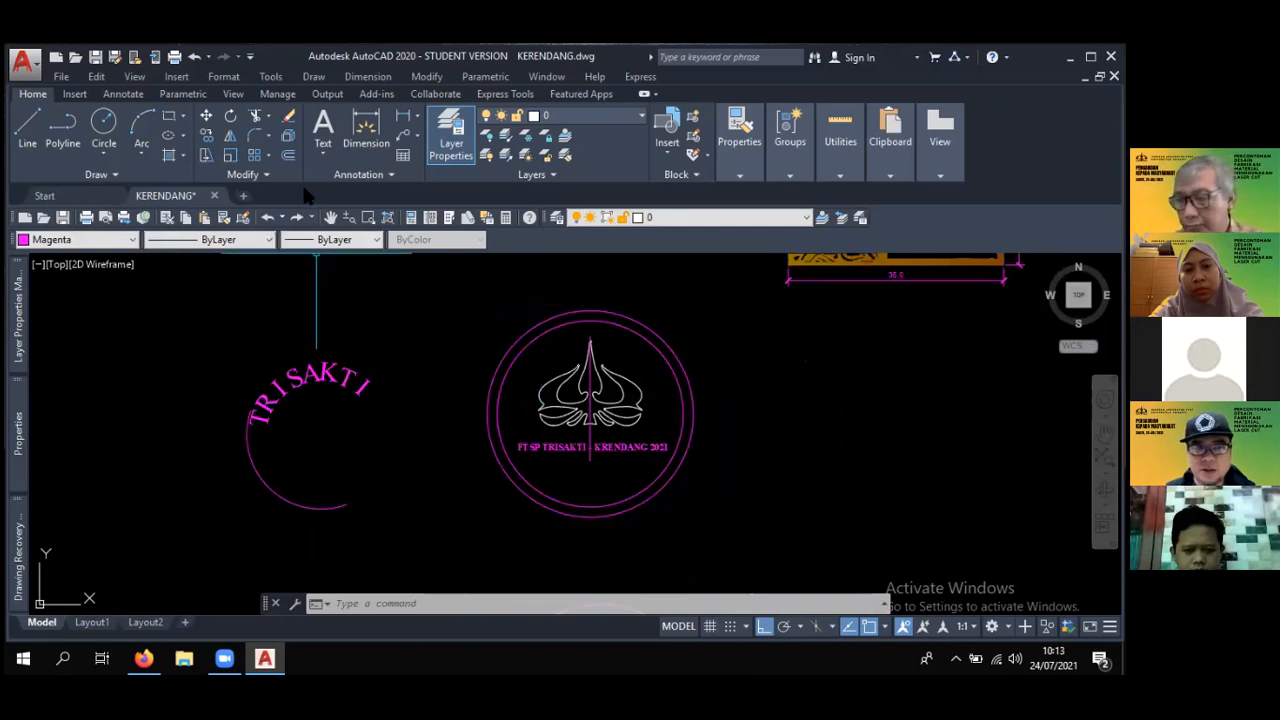
- Examine the white logo outline in the circular emblem as one joined polyline and locate the separate magenta logo outline
scroll(613, 372, up, 3)
middle_drag(620, 375, 572, 355)
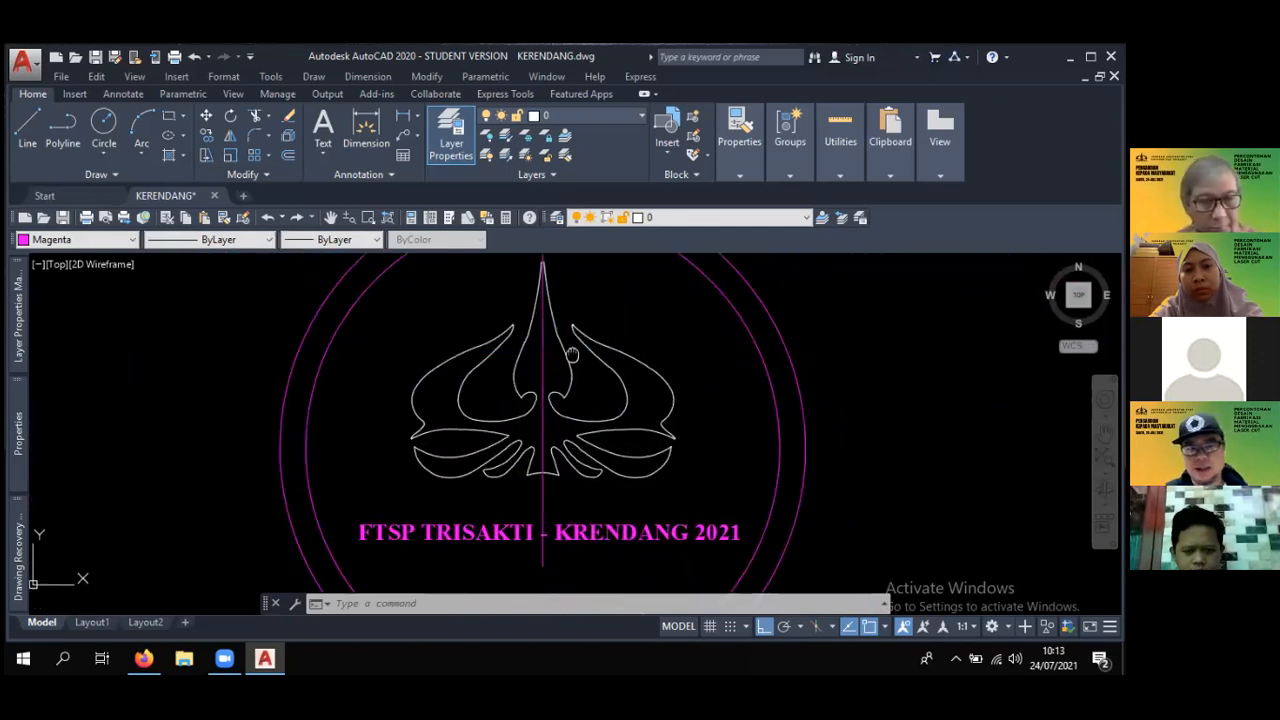
scroll(549, 355, down, 4)
scroll(560, 365, up, 8)
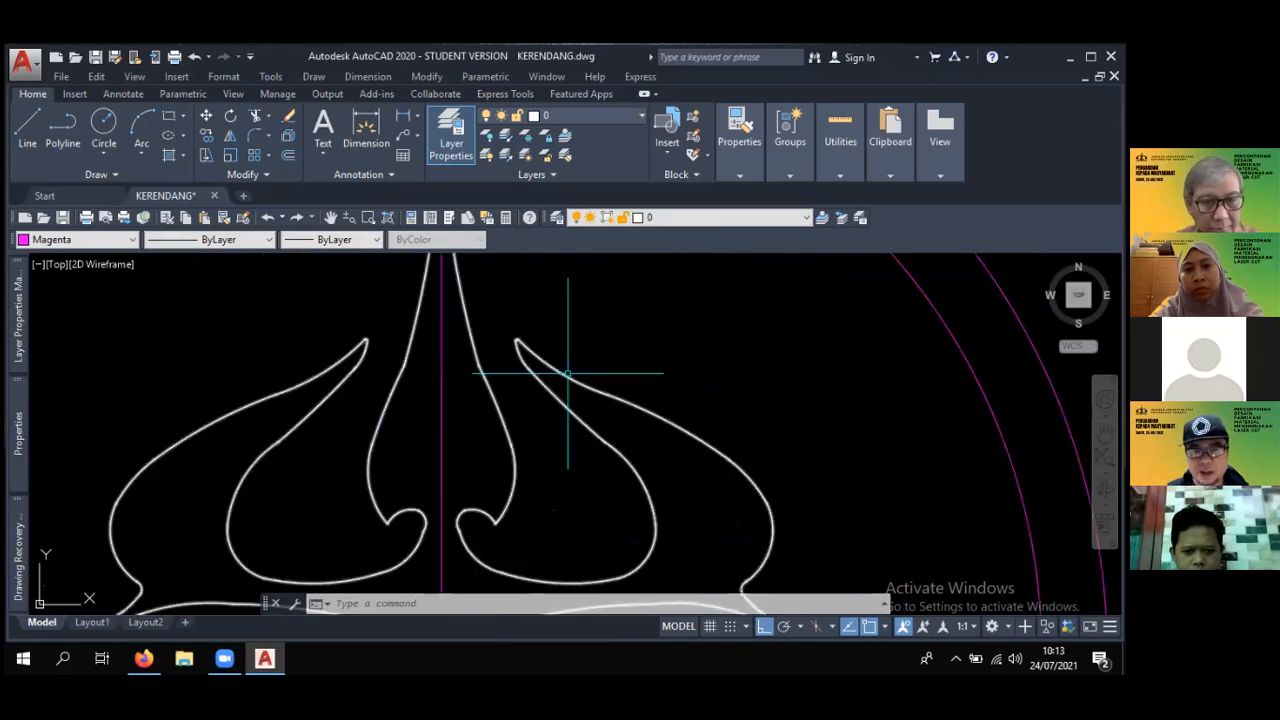
click(563, 370)
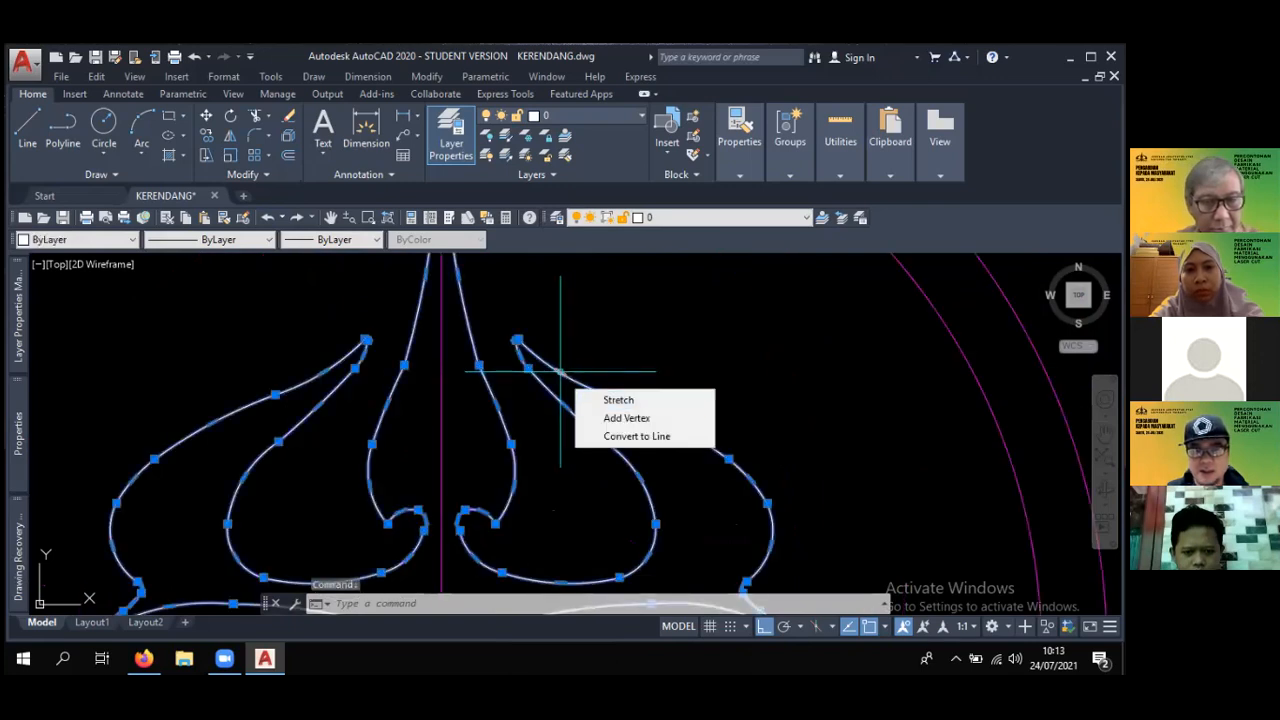
scroll(535, 397, down, 4)
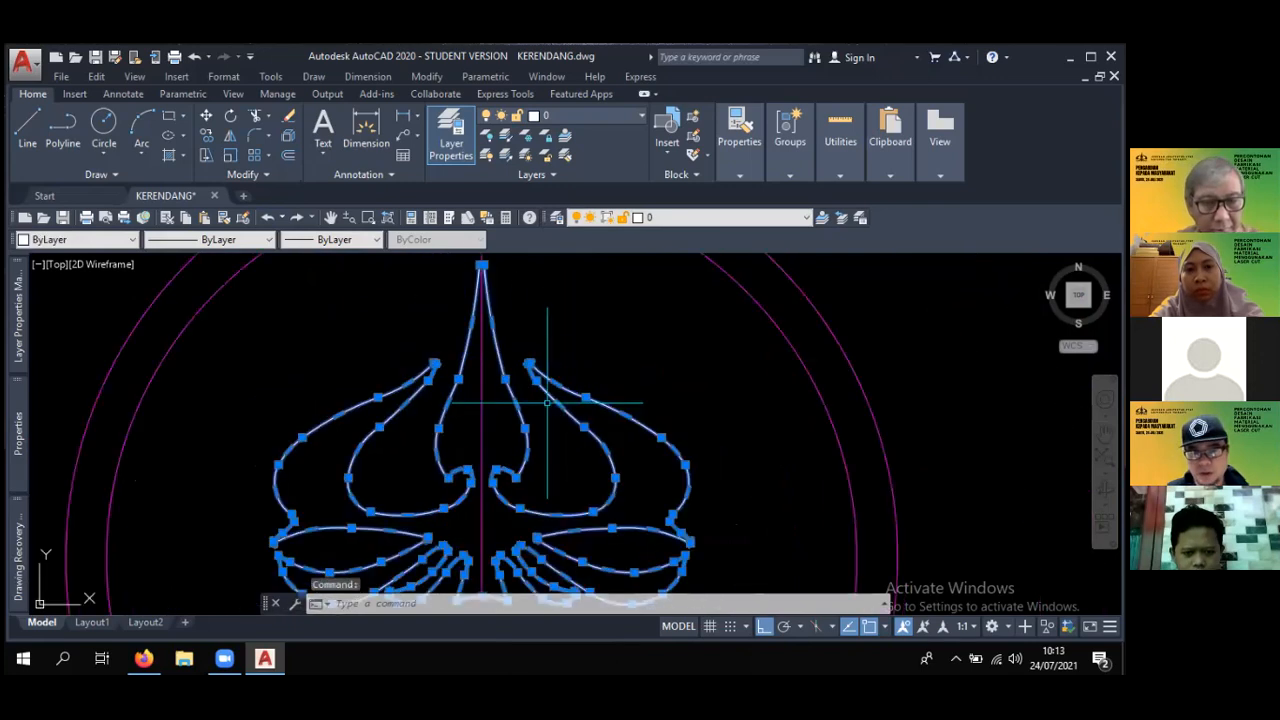
middle_drag(535, 398, 605, 401)
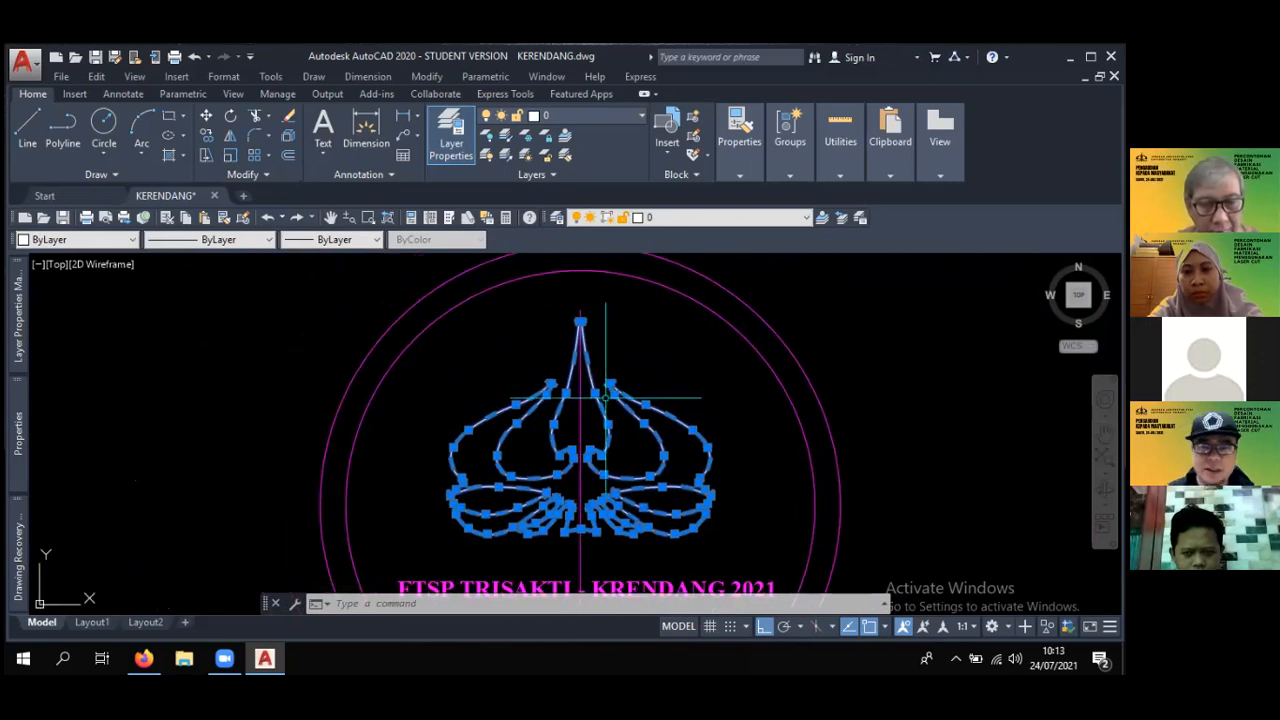
scroll(605, 398, down, 6)
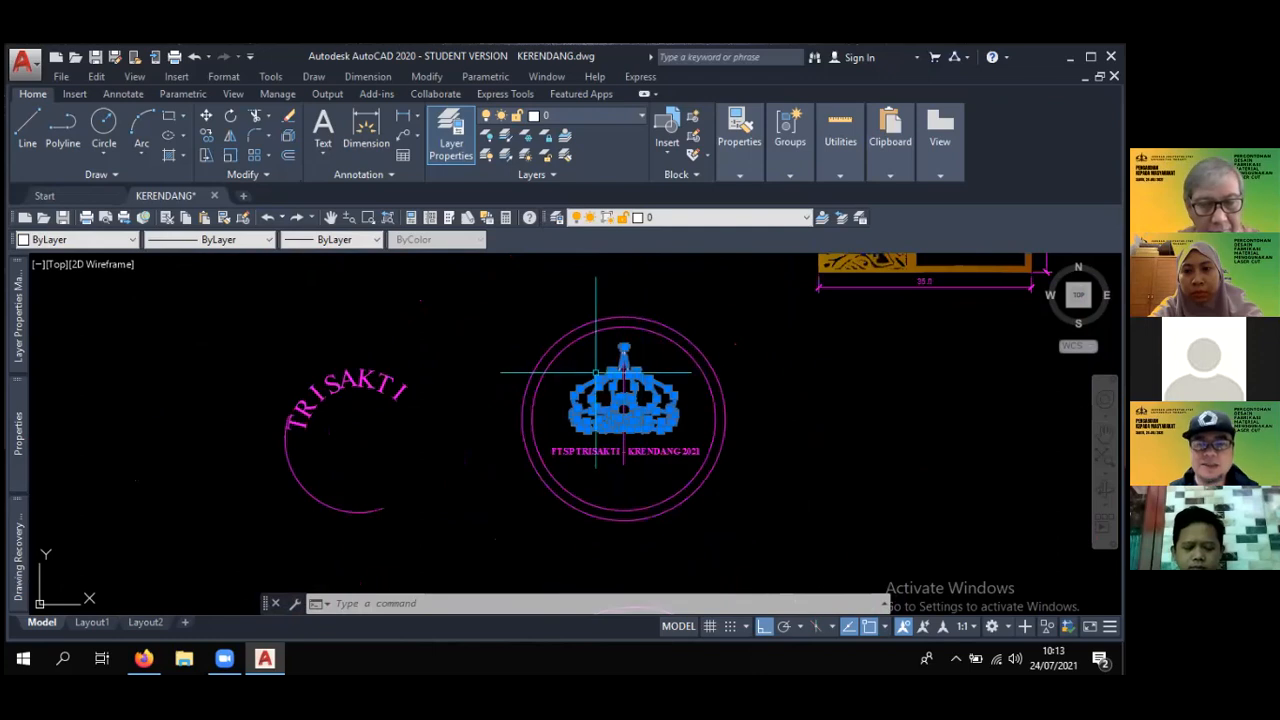
mouse_move(597, 374)
middle_down()
mouse_move(669, 487)
mouse_move(743, 568)
middle_up()
scroll(520, 416, up, 6)
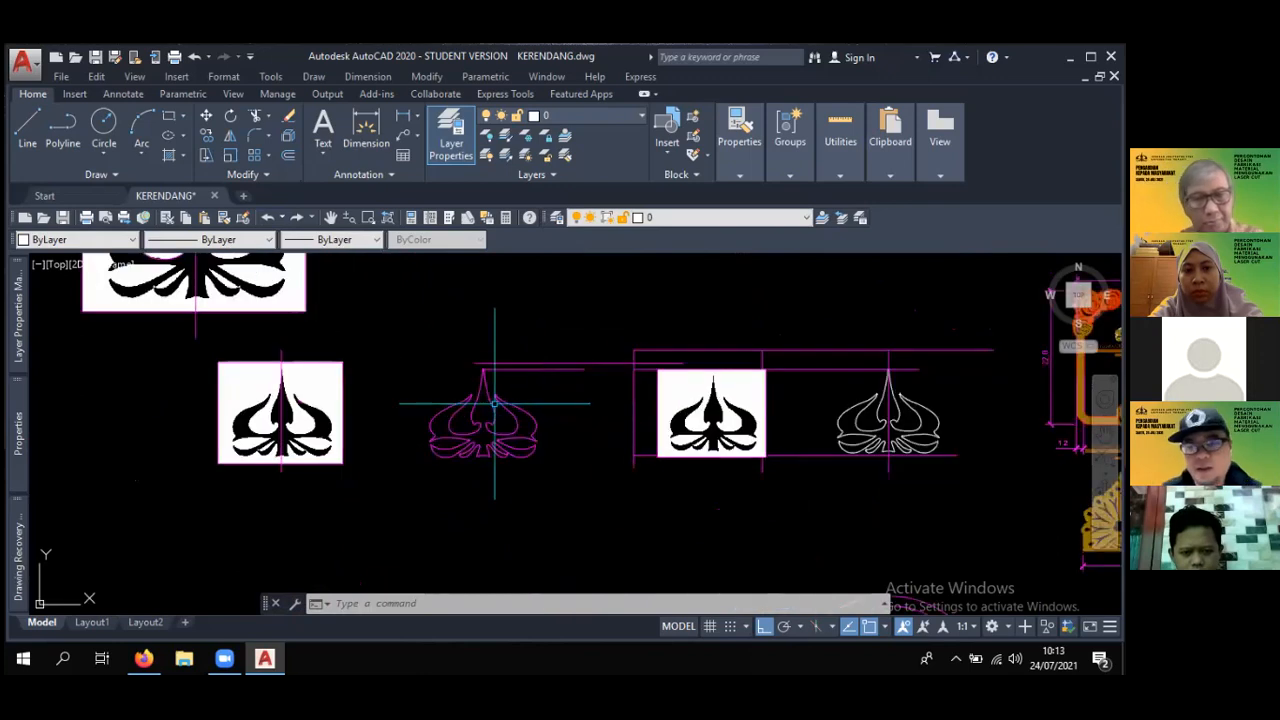
key(Escape)
key(Escape)
- Create a polyline boundary from an internal point inside the magenta logo outline using the Boundary command
middle_drag(510, 377, 488, 347)
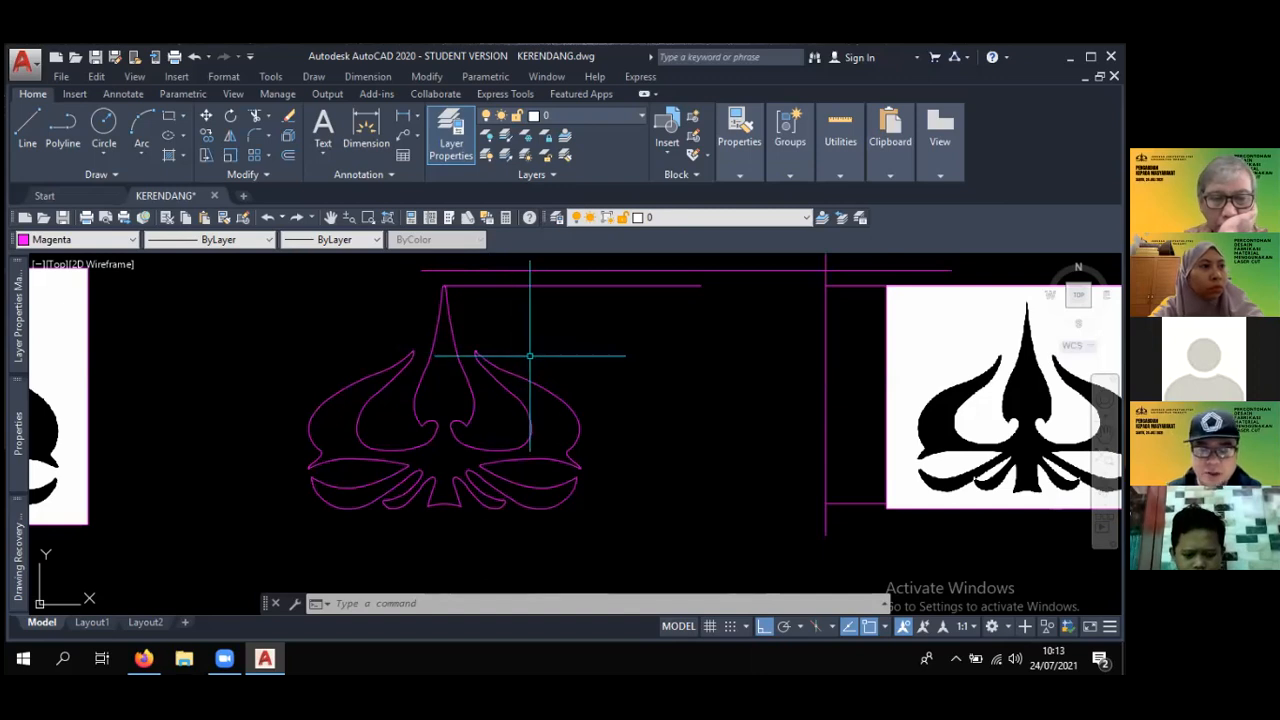
text(BO)
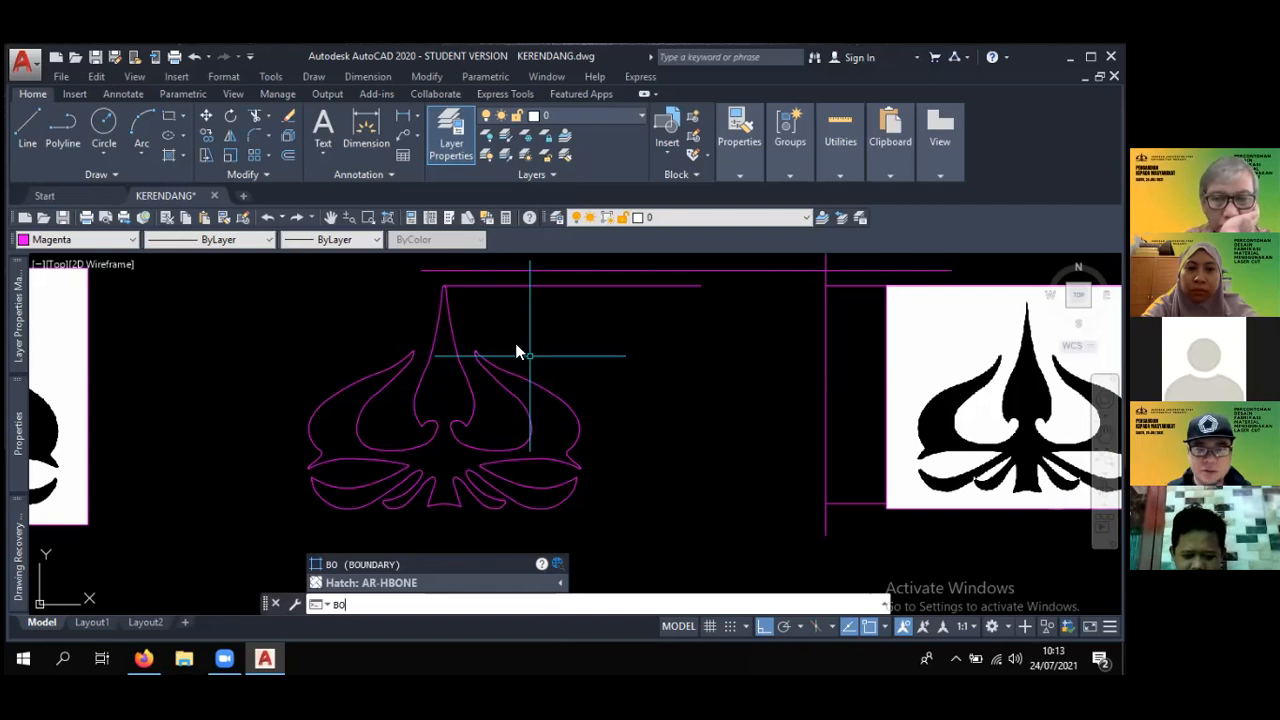
key(space)
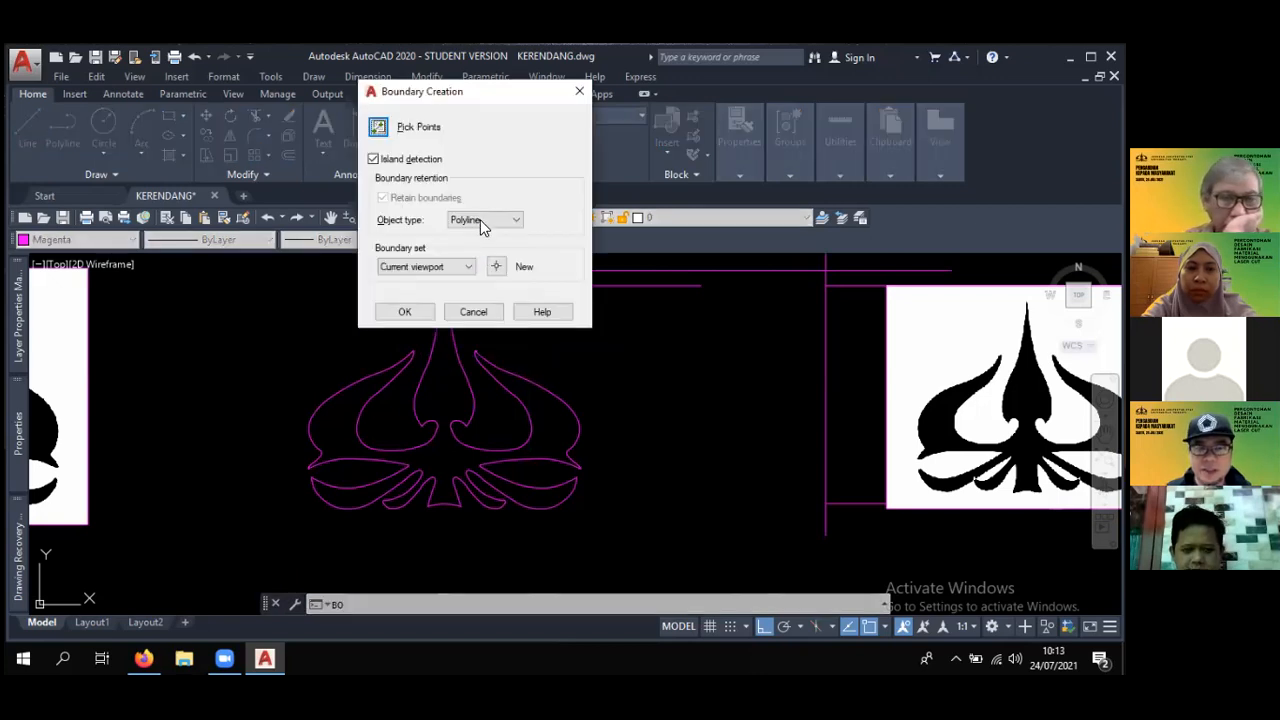
click(404, 311)
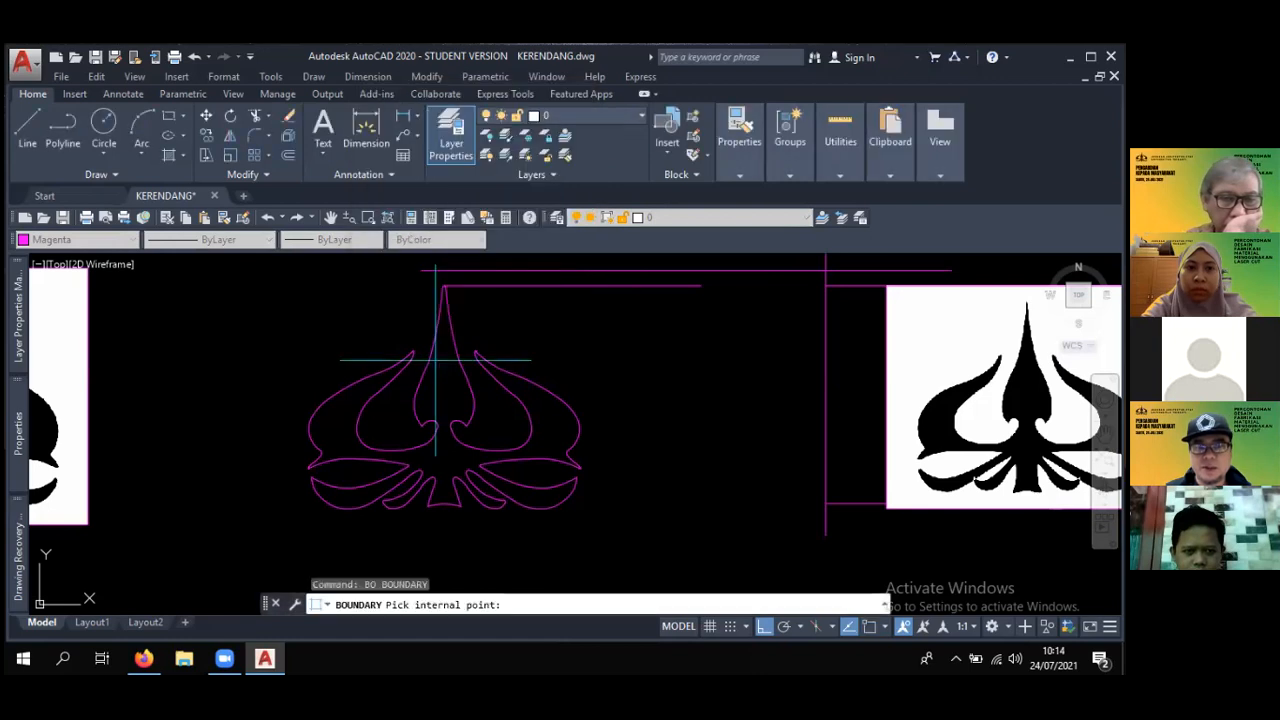
click(435, 360)
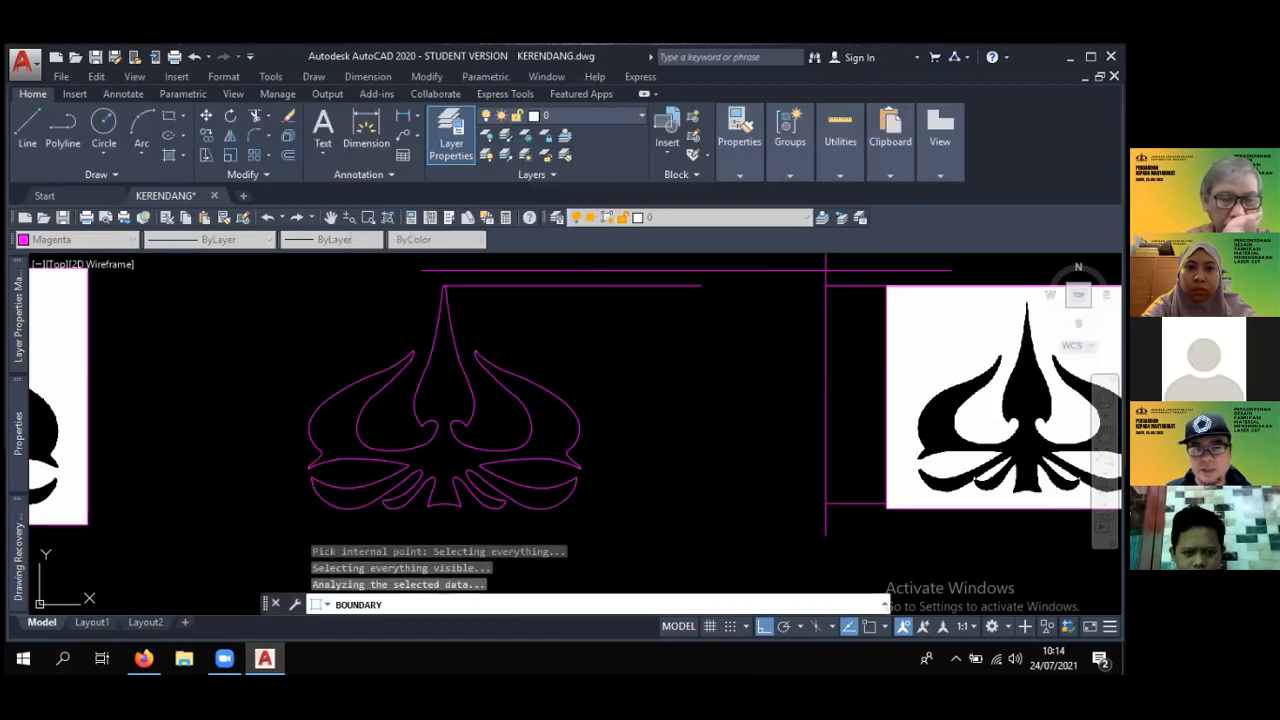
middle_drag(533, 436, 571, 424)
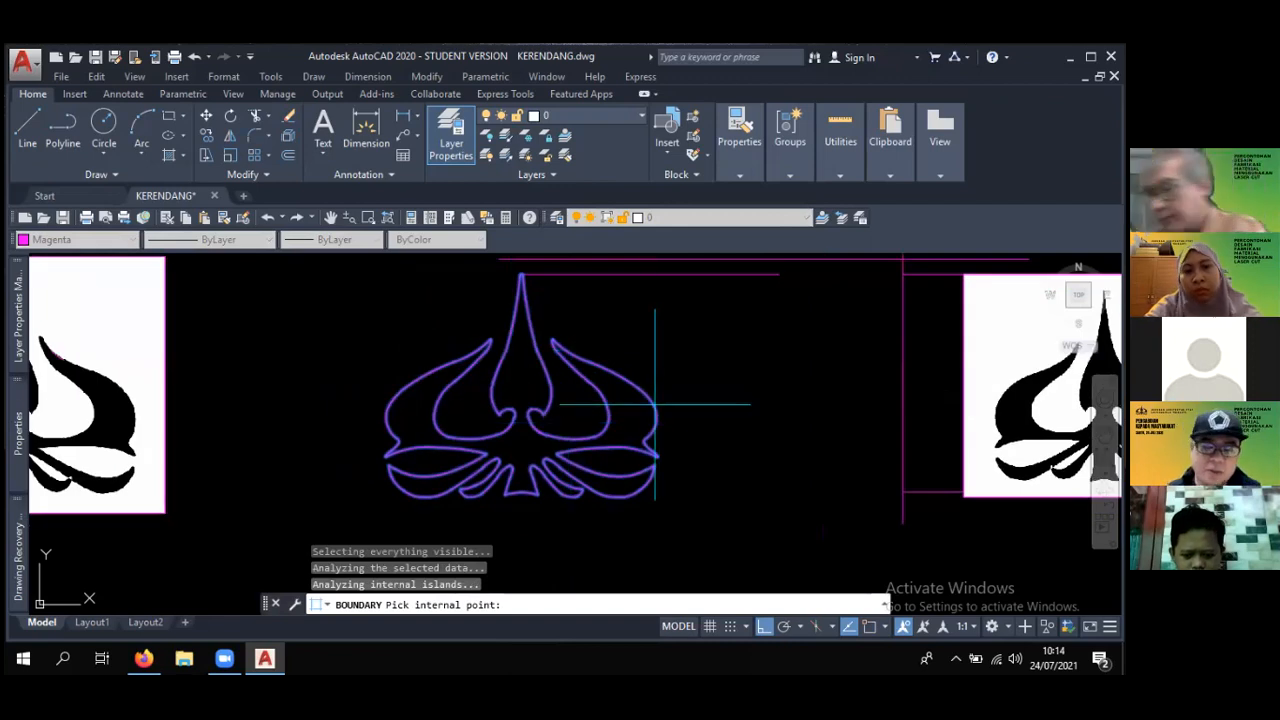
key(Return)
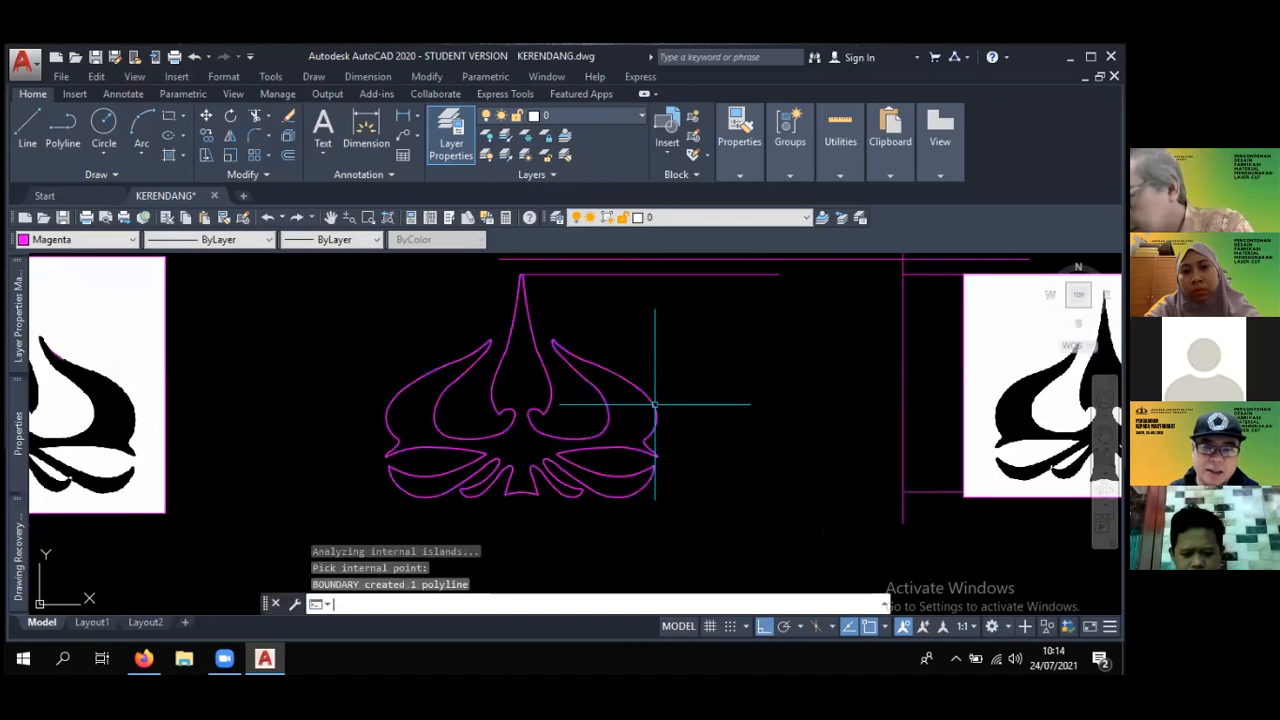
click(603, 370)
key(F1)
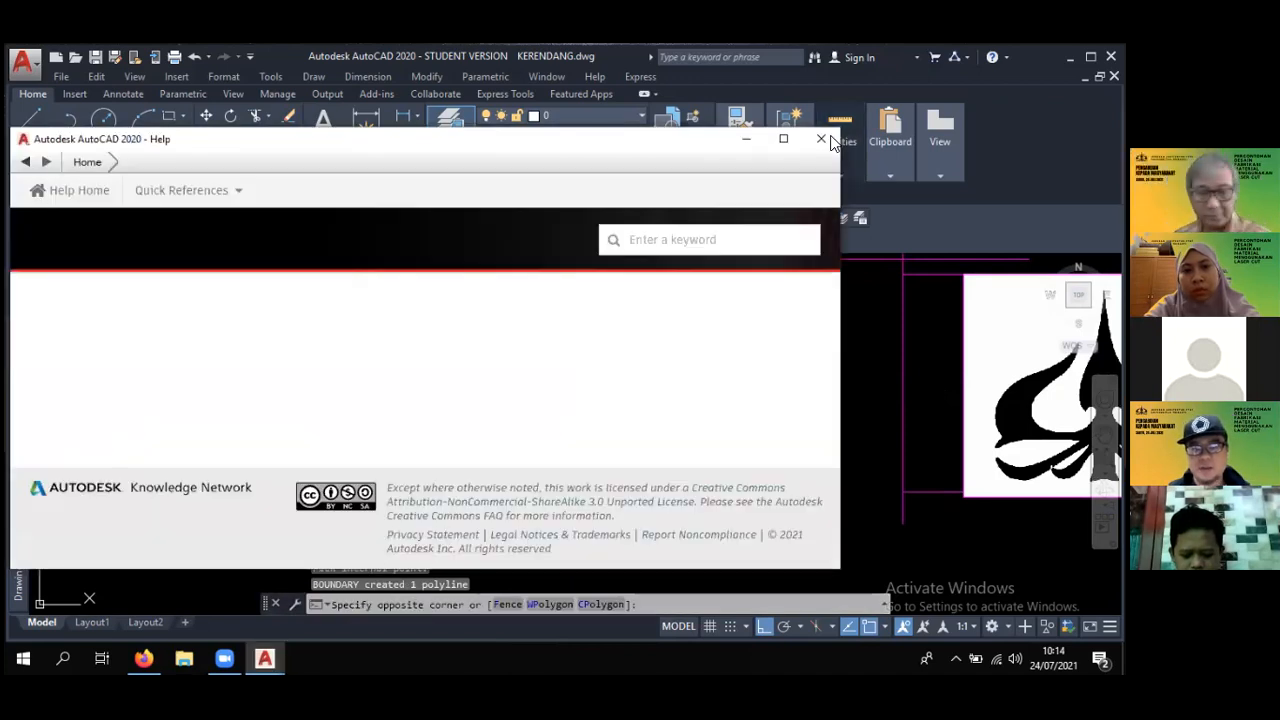
click(847, 142)
click(821, 139)
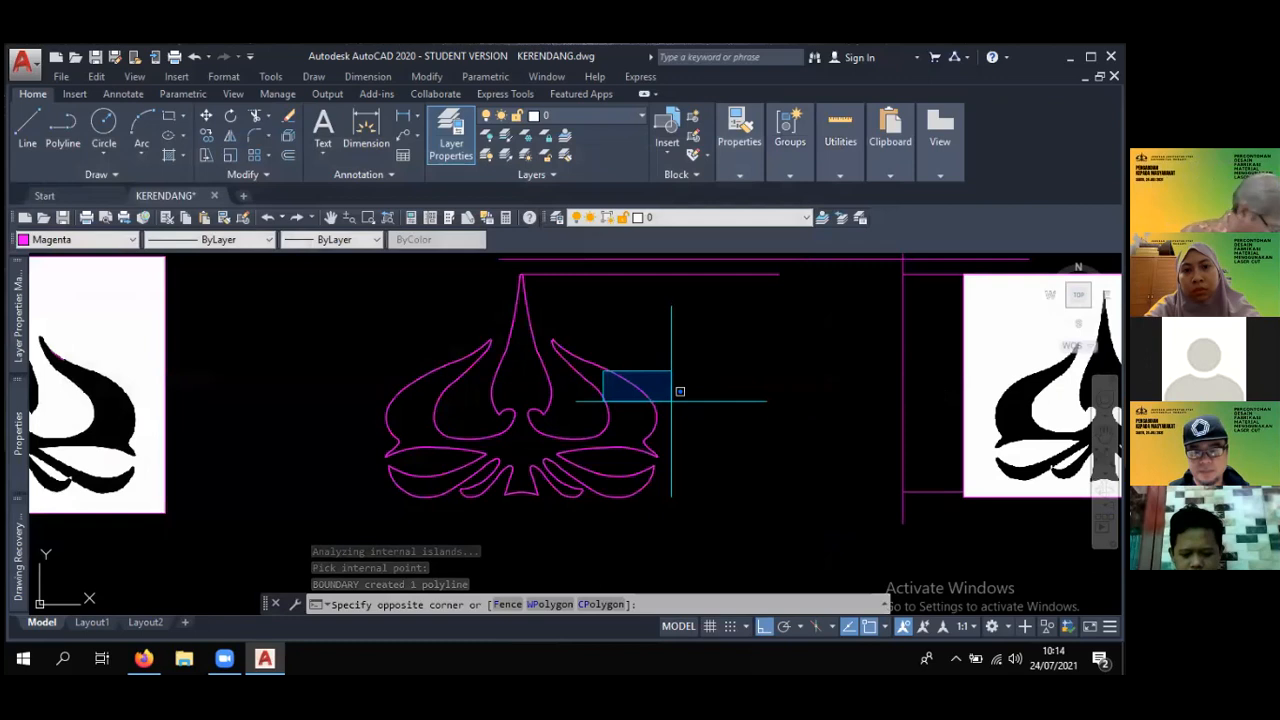
key(Escape)
text(m)
key(Return)
key(Escape)
key(Escape)
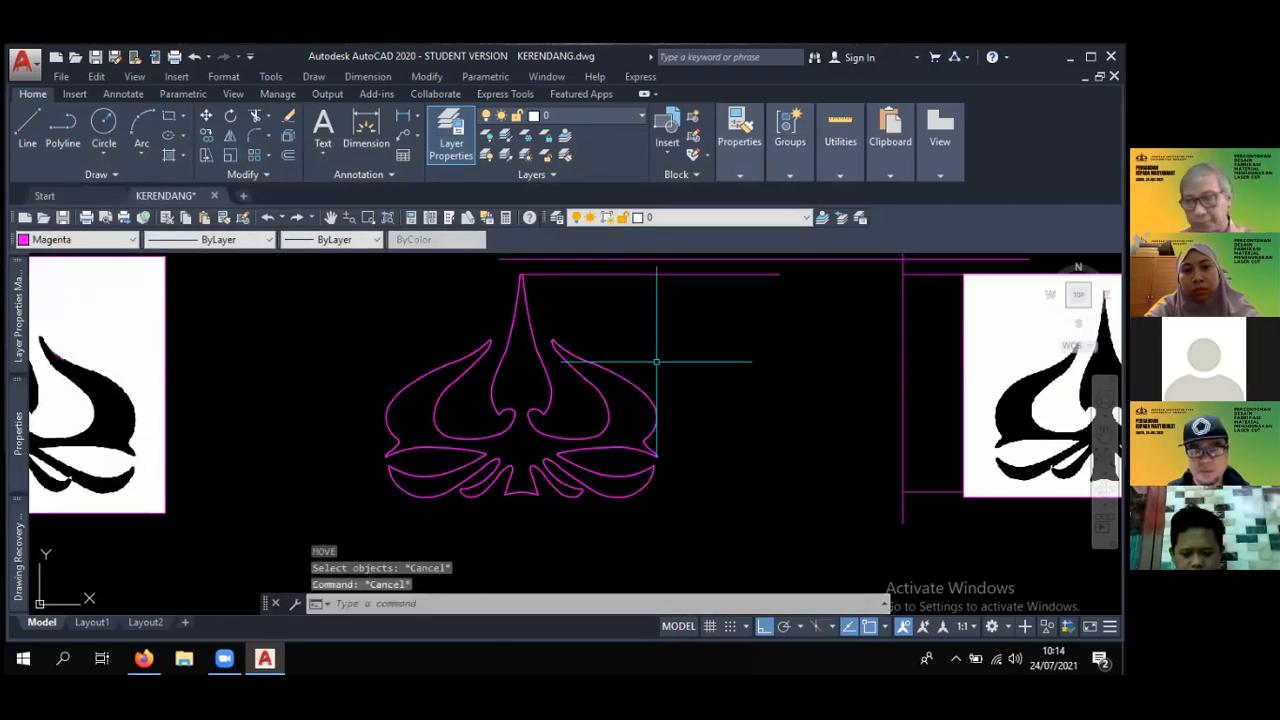
- Move the boundary polyline straight down from the magenta logo outline to the empty area above the curved TRISAKTI lettering
text(m)
key(Return)
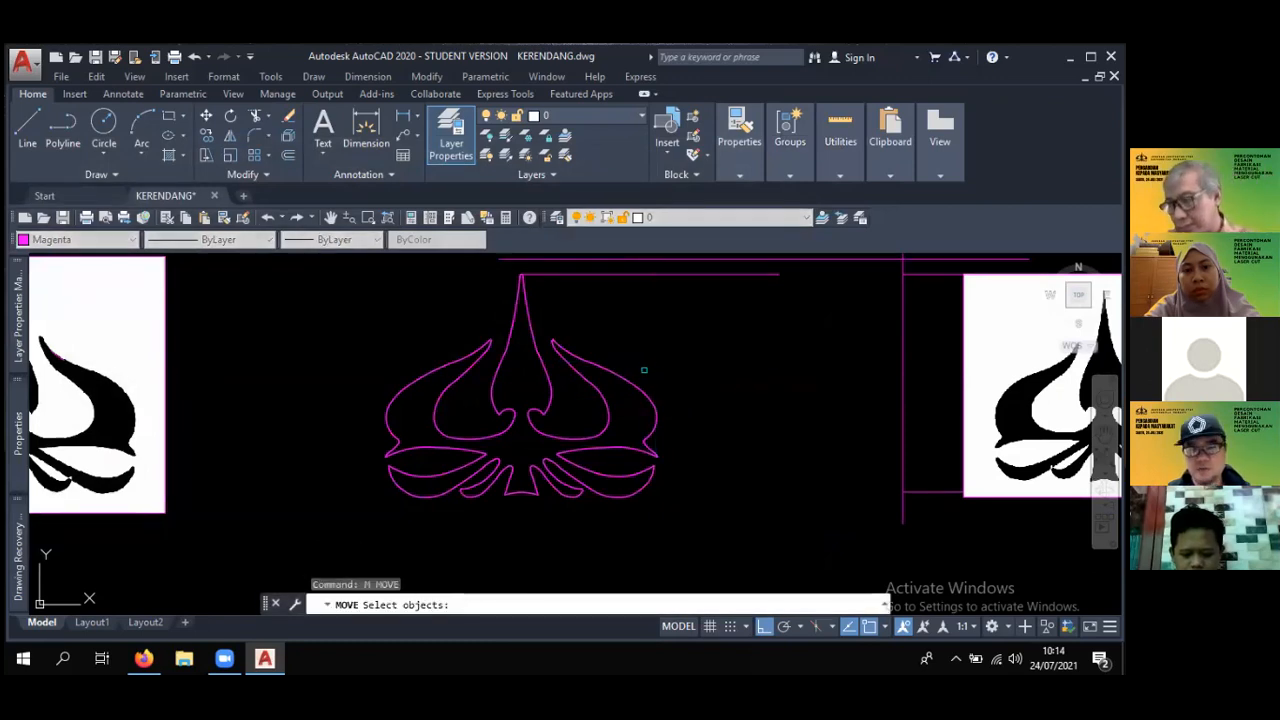
click(638, 375)
key(Return)
click(705, 315)
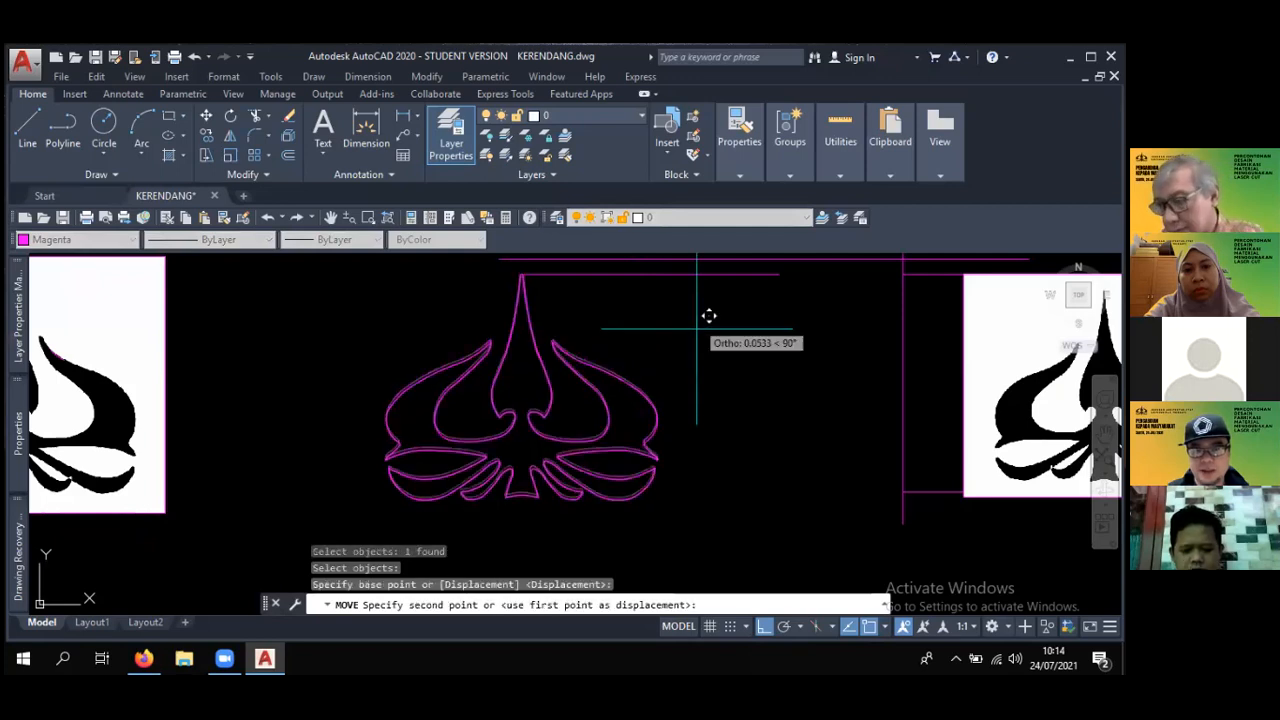
scroll(705, 470, down, 4)
middle_drag(710, 457, 688, 349)
key(Escape)
middle_drag(691, 470, 600, 371)
- Examine the moved logo polyline and compare it with the logo and centre line inside the circular emblem
scroll(600, 371, up, 5)
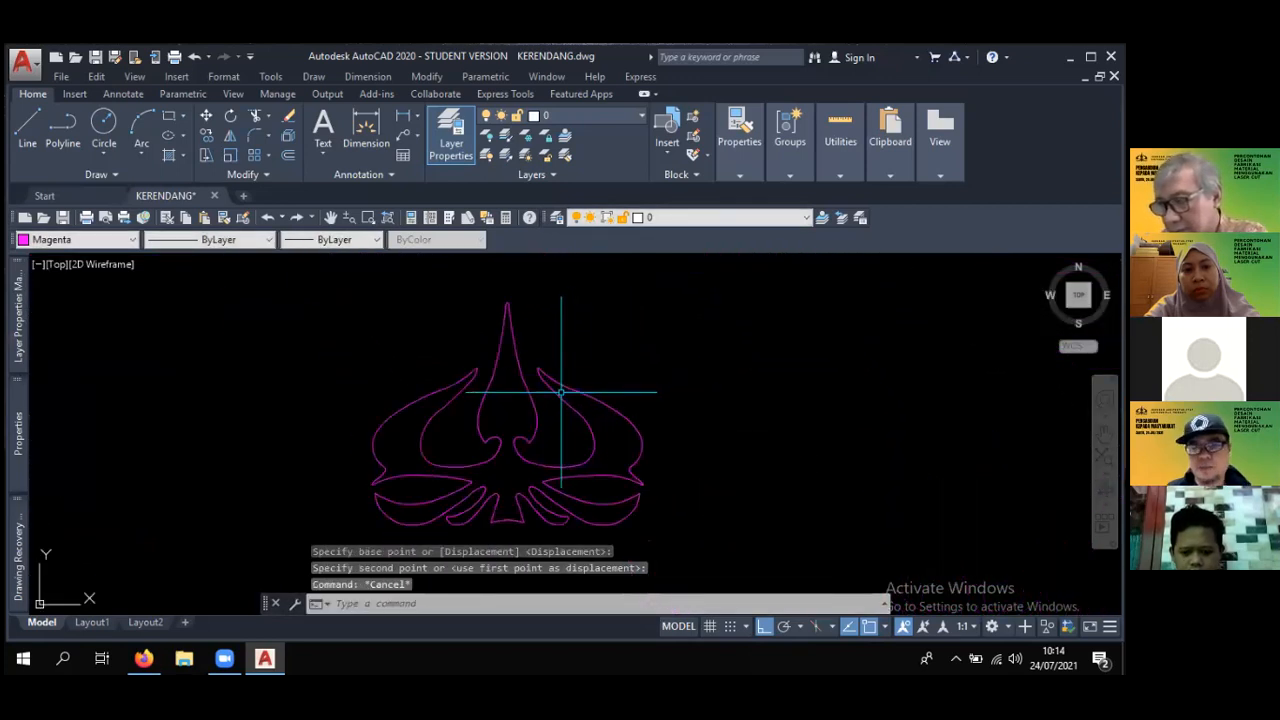
scroll(558, 388, up, 4)
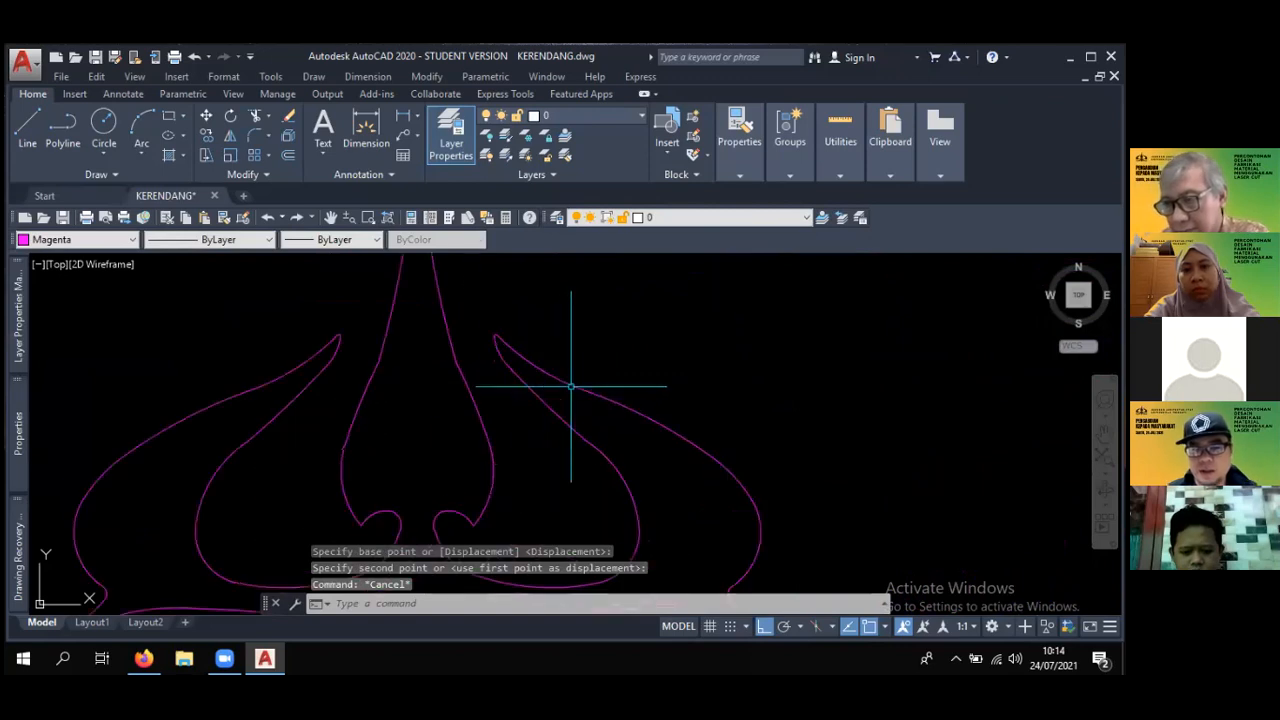
scroll(598, 381, down, 4)
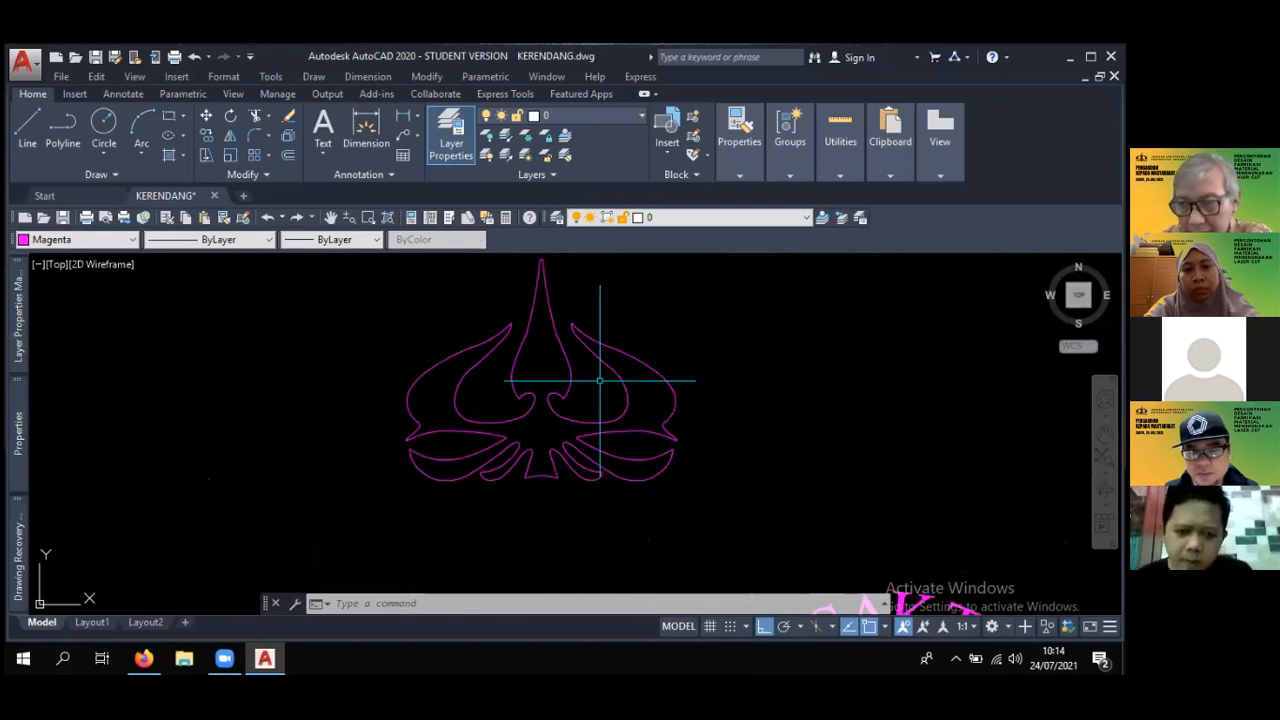
scroll(603, 400, down, 4)
middle_drag(631, 405, 525, 389)
scroll(525, 388, down, 2)
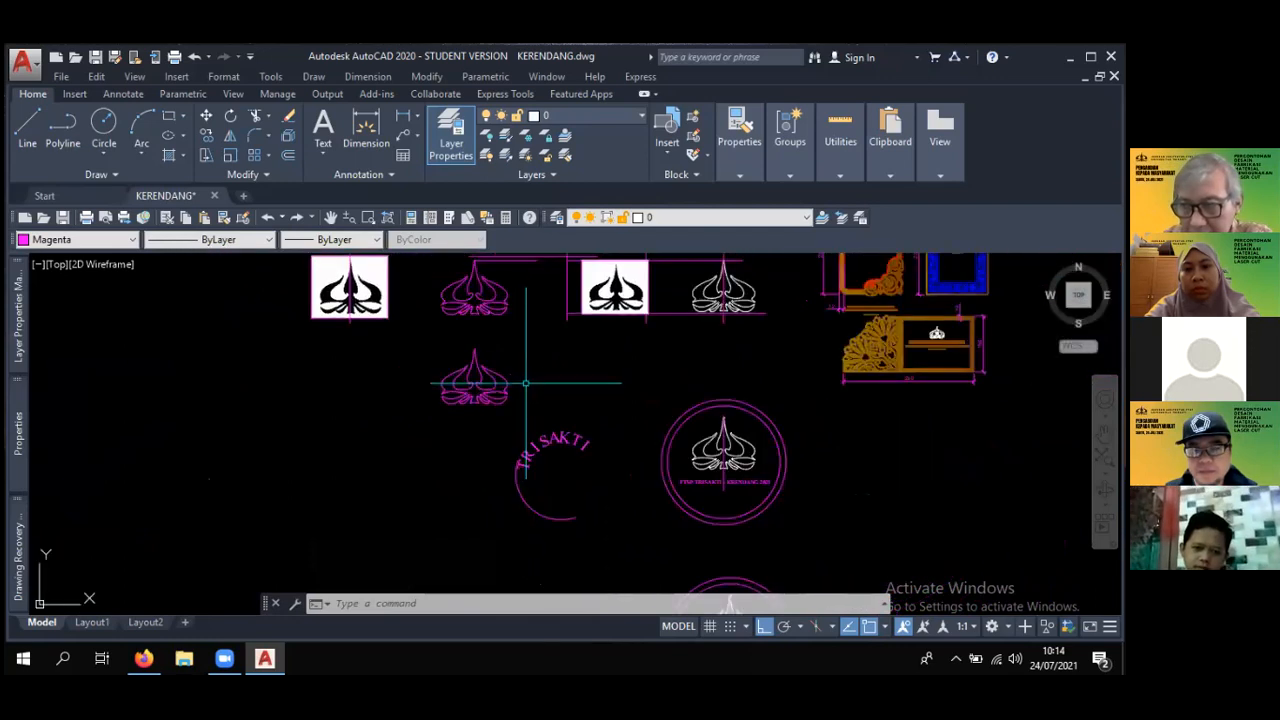
scroll(526, 380, up, 2)
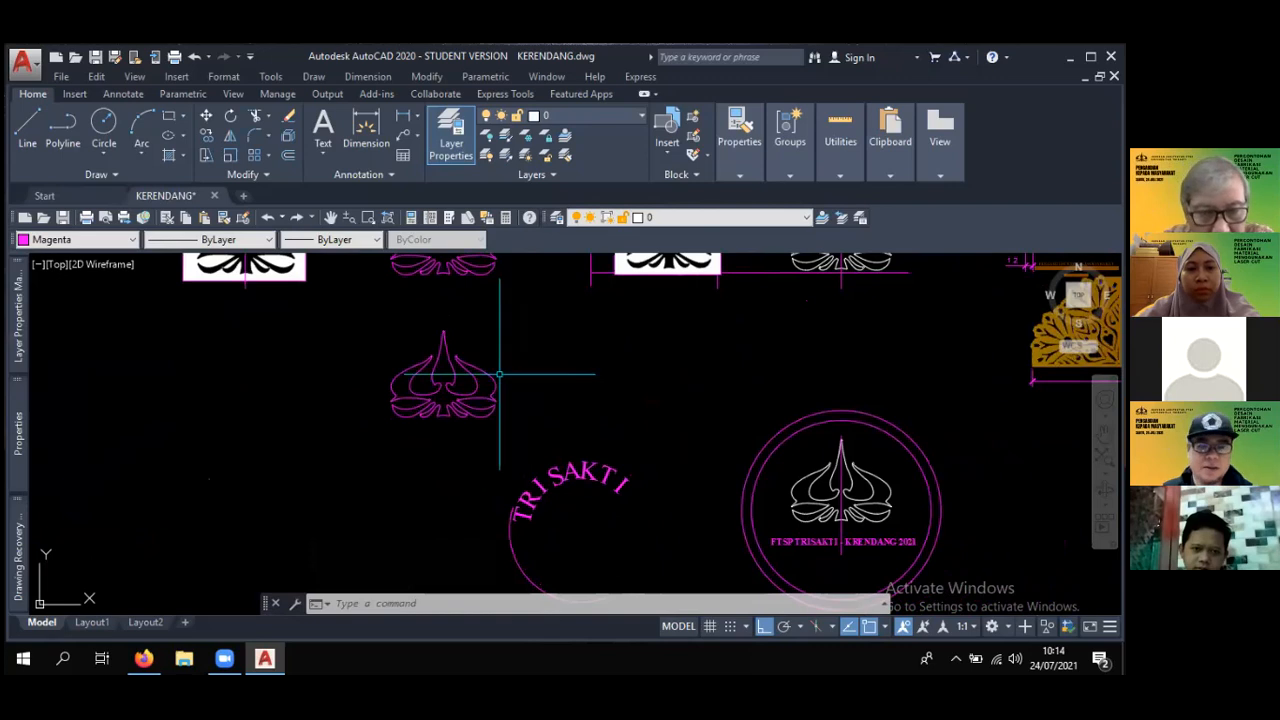
scroll(525, 380, down, 1)
middle_drag(526, 398, 470, 382)
middle_drag(640, 438, 563, 377)
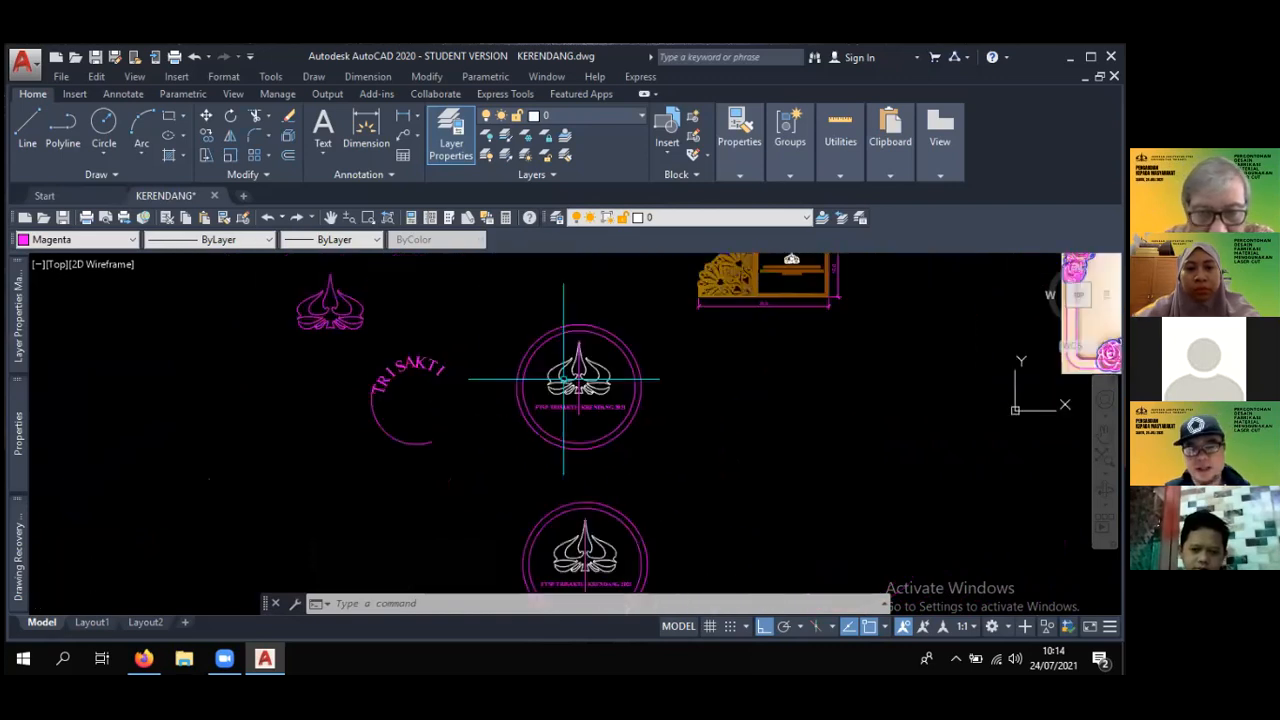
scroll(573, 383, up, 2)
scroll(575, 390, up, 2)
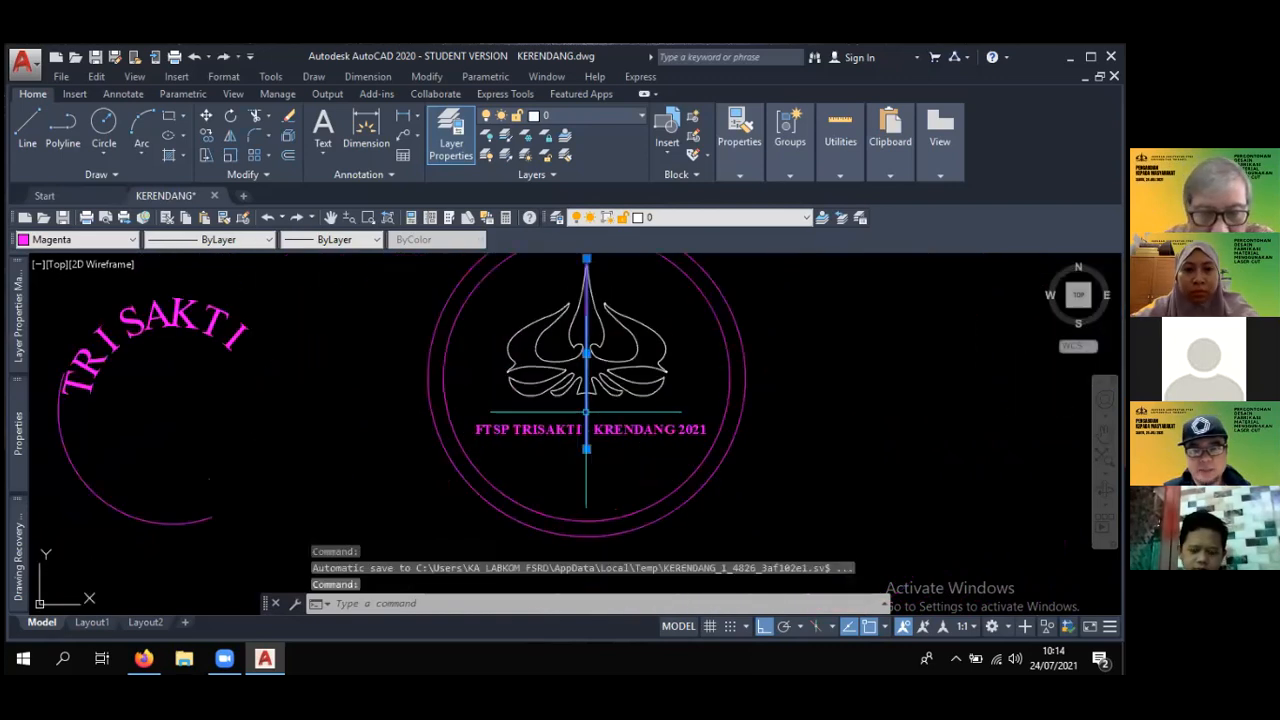
scroll(579, 393, down, 2)
scroll(582, 393, down, 2)
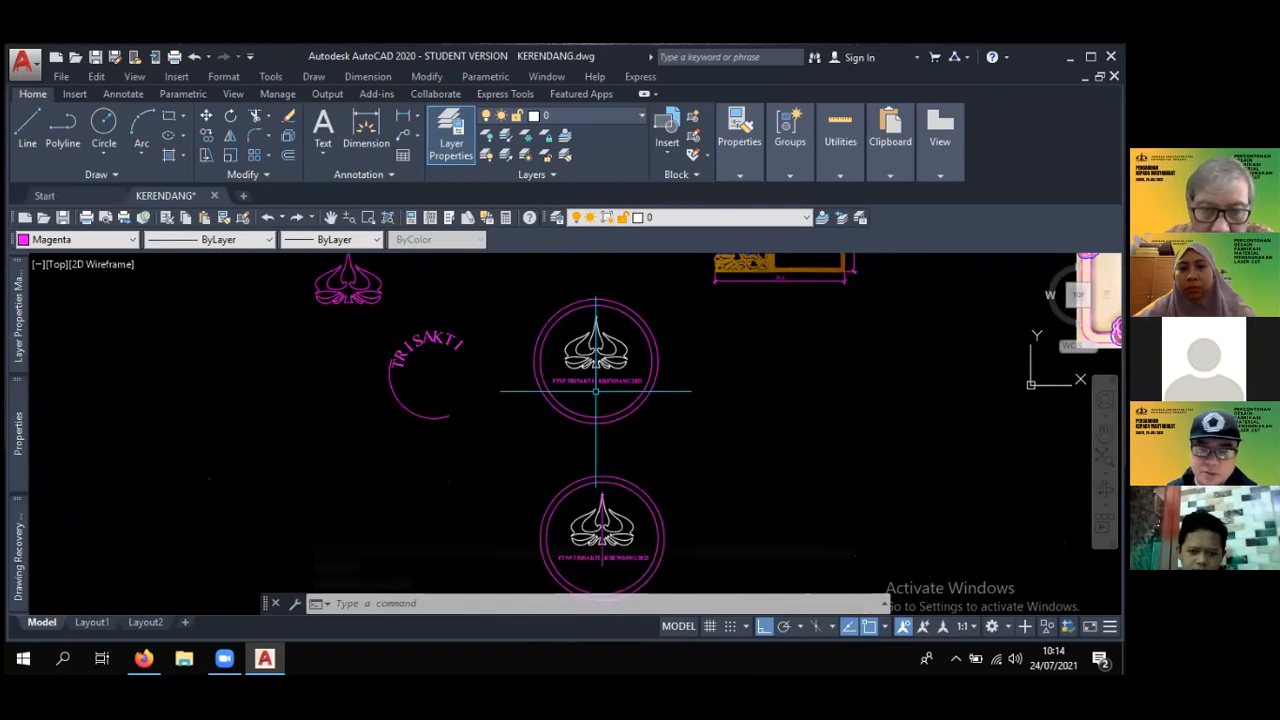
- Examine the fan-ornament plaque and the rose-corner frame, focusing on how the lower roses join the border
mouse_move(798, 311)
middle_down()
mouse_move(735, 414)
mouse_move(682, 455)
middle_up()
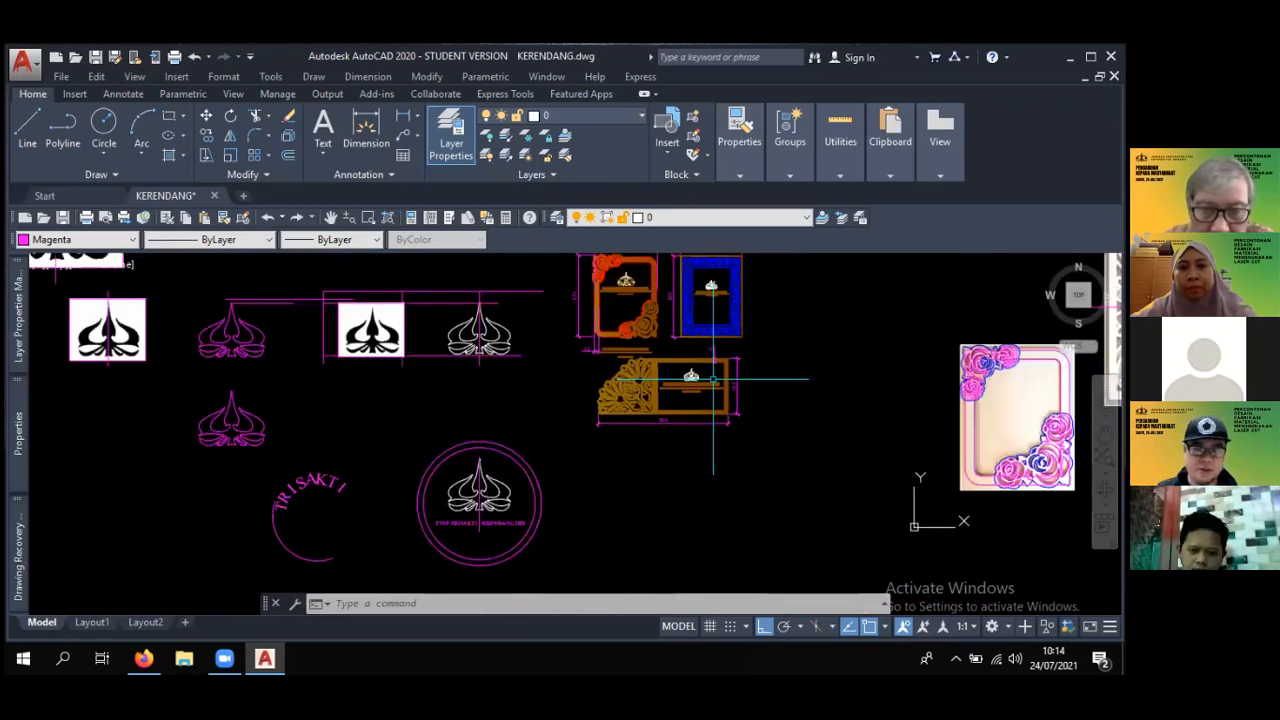
scroll(630, 390, up, 4)
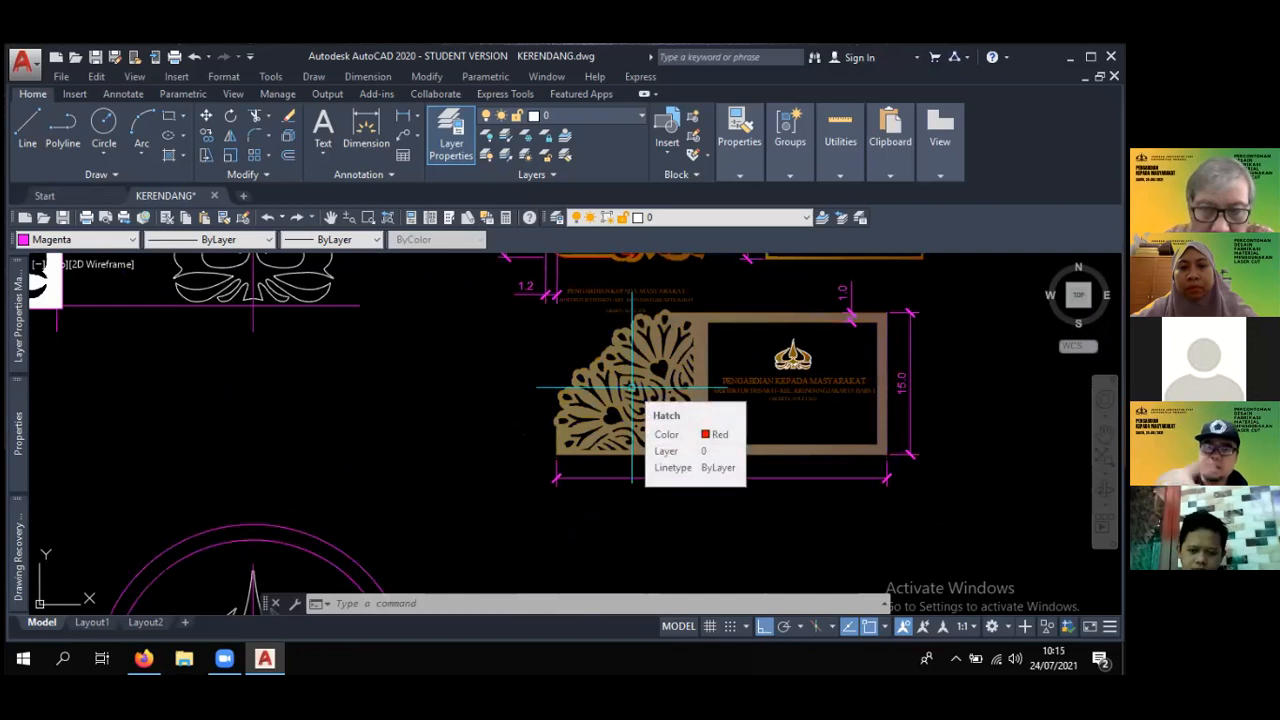
scroll(628, 395, down, 4)
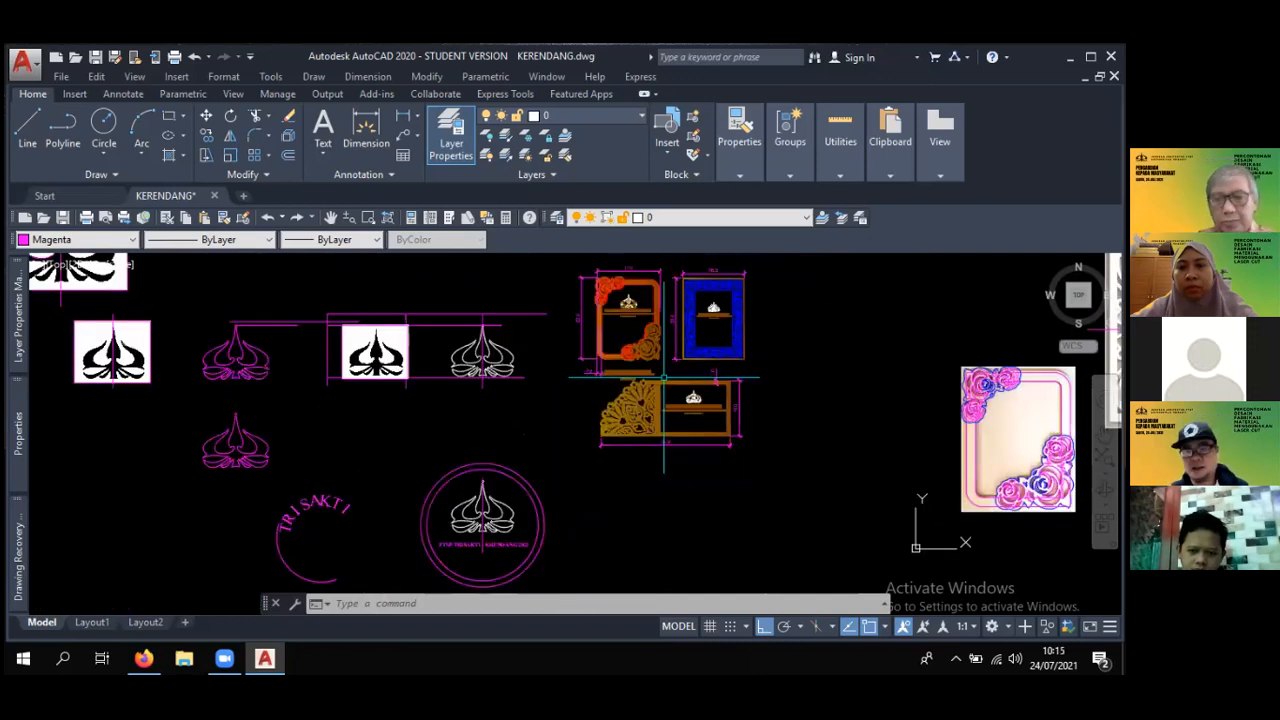
scroll(615, 430, up, 1)
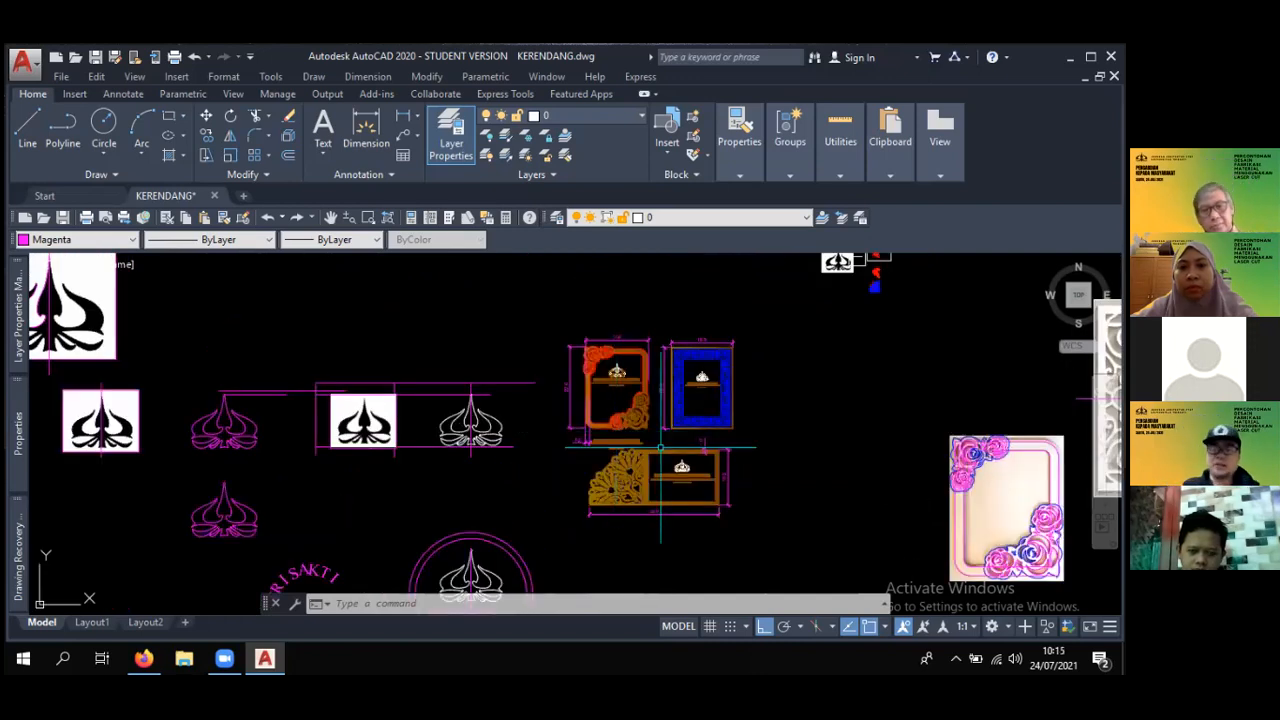
scroll(615, 430, up, 4)
scroll(660, 400, up, 1)
mouse_move(680, 348)
middle_down()
mouse_move(800, 448)
mouse_move(757, 429)
middle_up()
scroll(796, 450, down, 2)
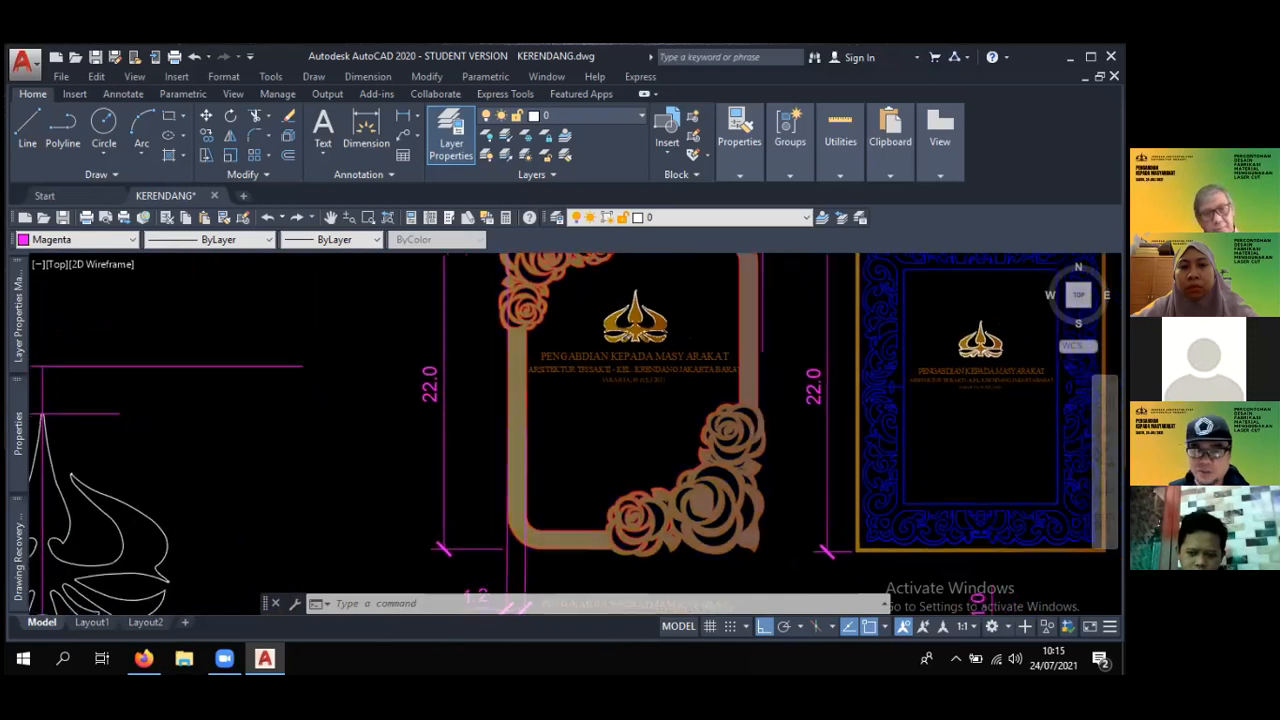
scroll(730, 425, up, 2)
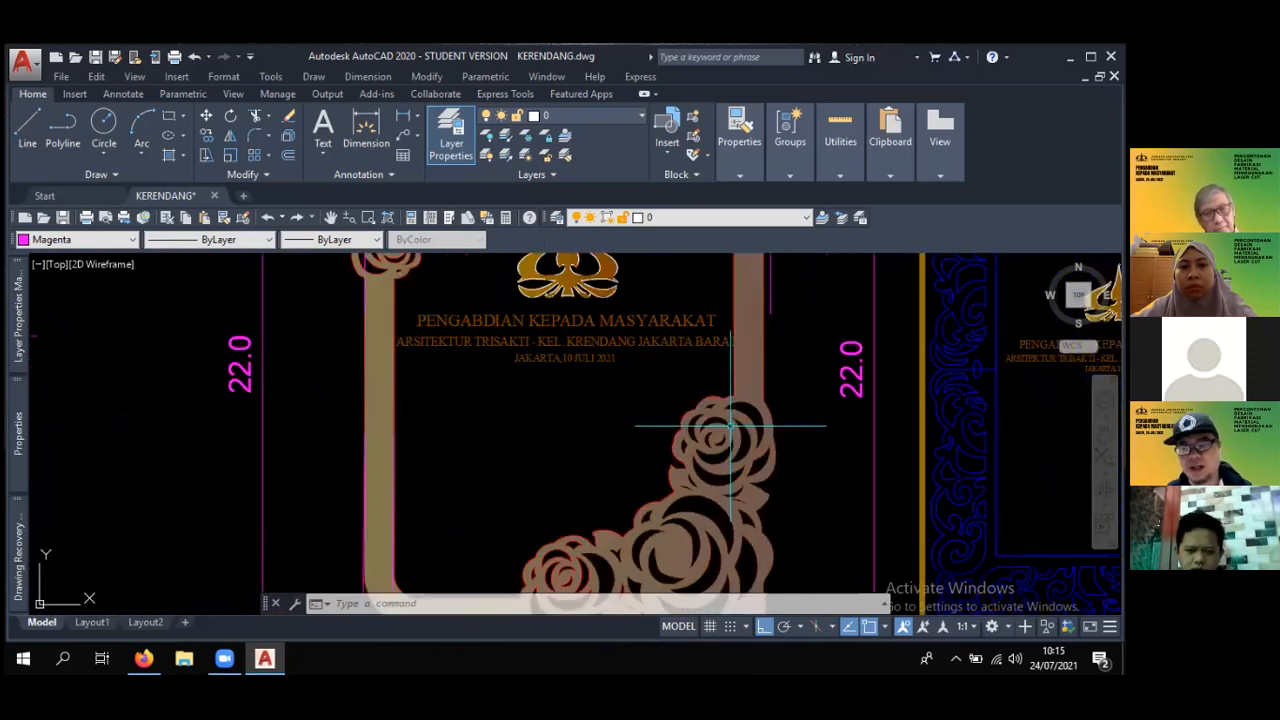
middle_drag(712, 423, 647, 396)
scroll(660, 372, up, 2)
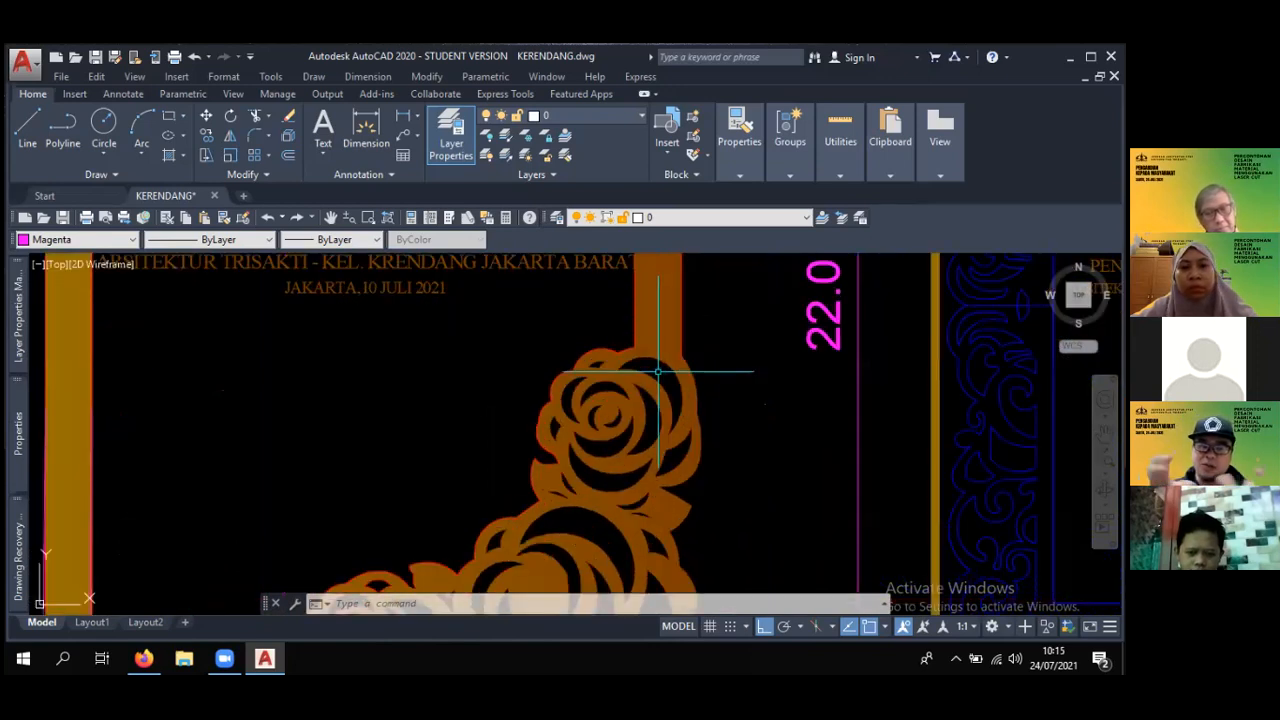
scroll(658, 372, down, 2)
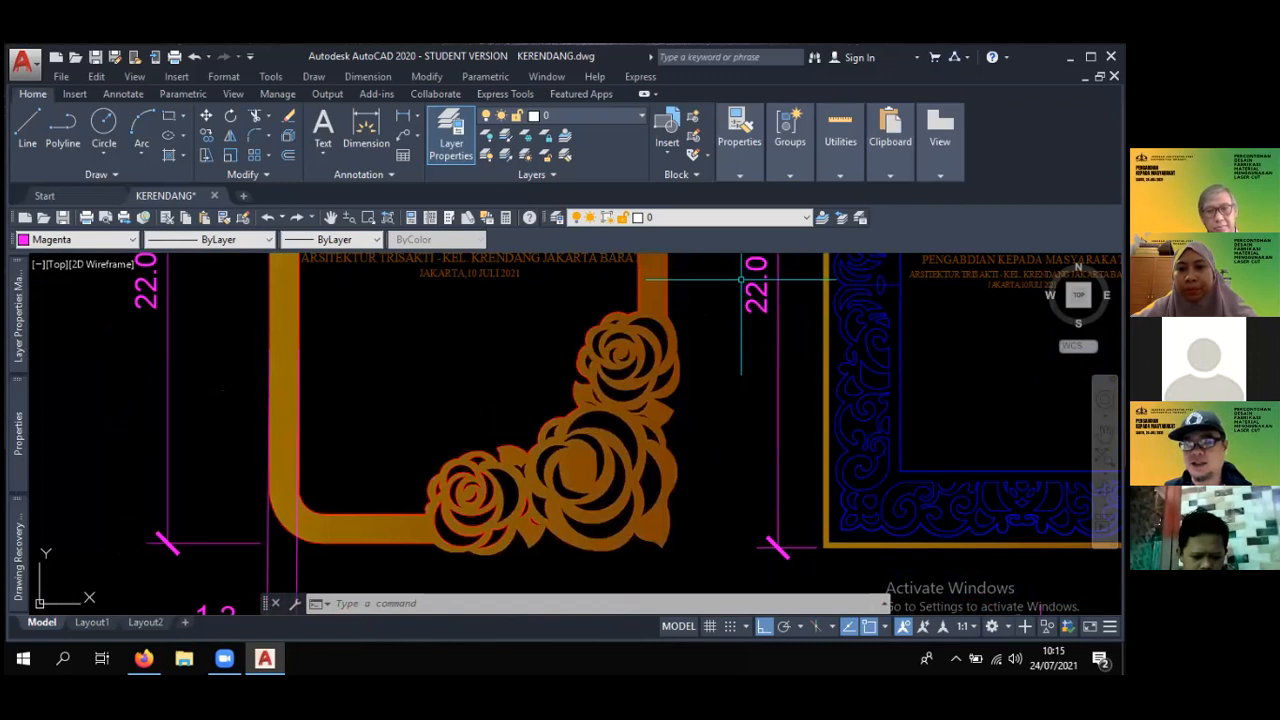
- Examine the fan-ornament plaque and the logo in the circular emblem, selecting the white logo outline to check its polyline
scroll(685, 340, down, 8)
middle_drag(683, 345, 722, 295)
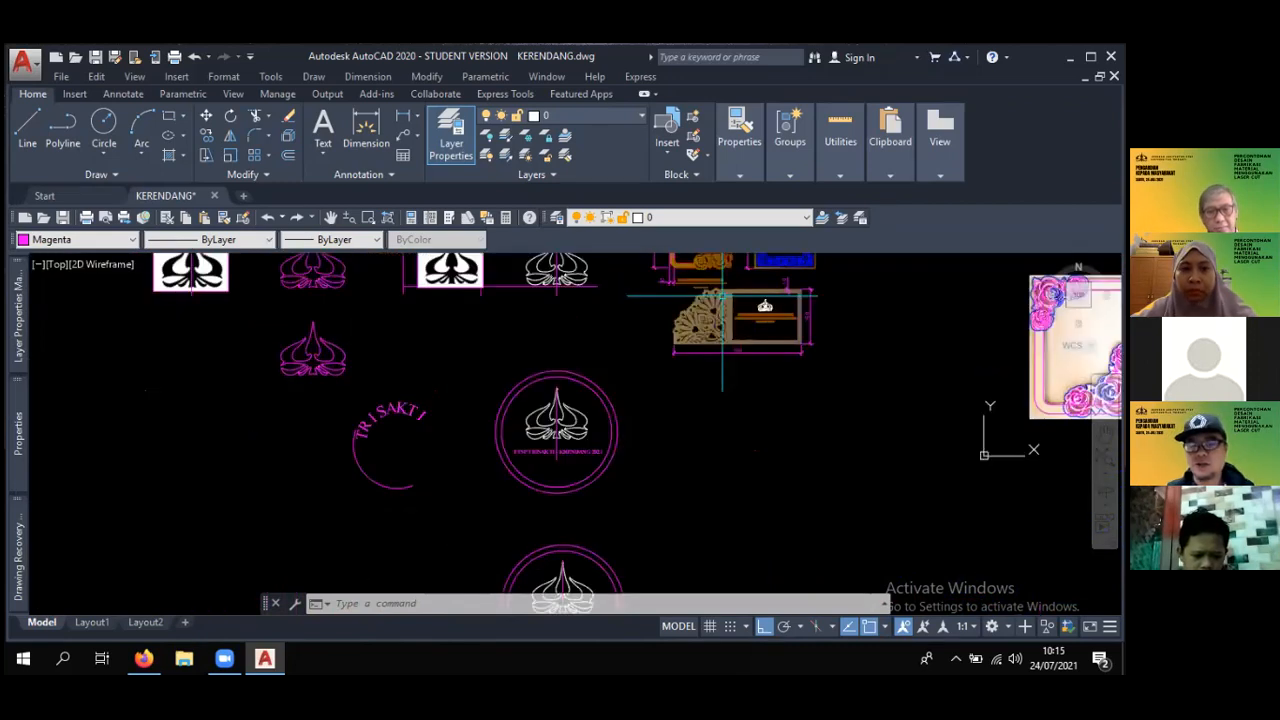
scroll(722, 295, up, 8)
scroll(625, 335, down, 3)
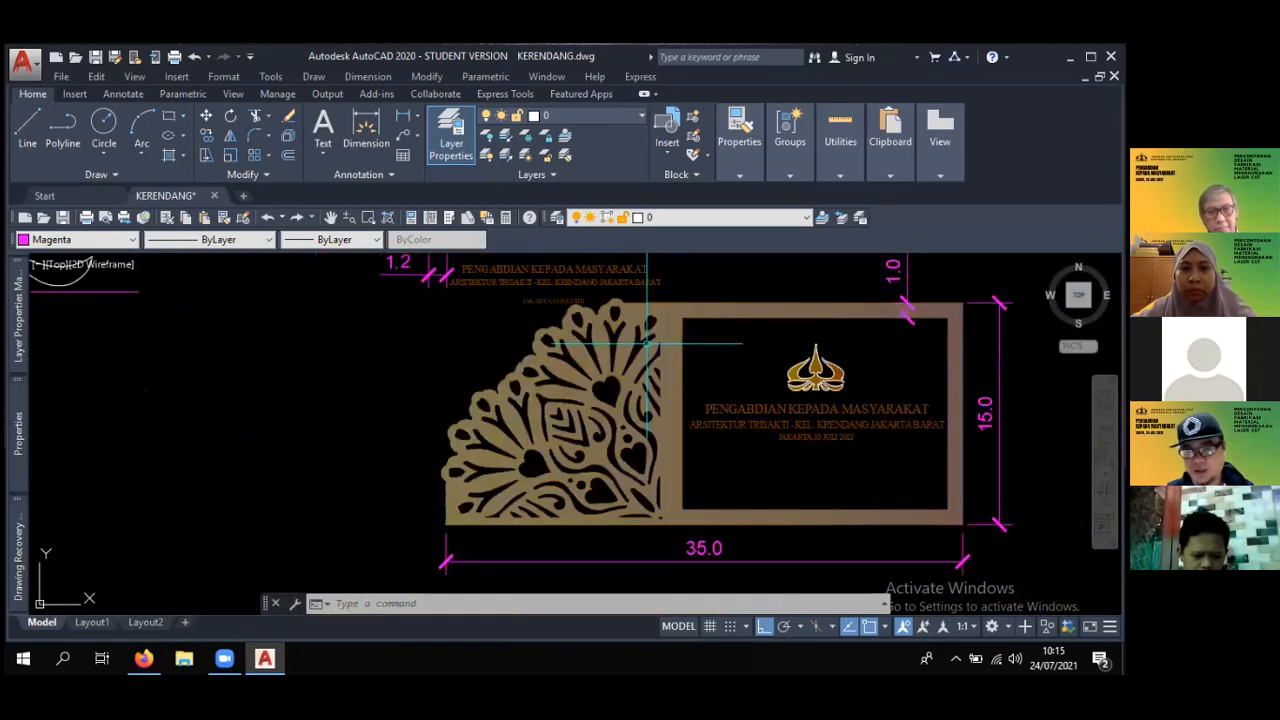
middle_drag(648, 345, 628, 300)
scroll(620, 312, down, 4)
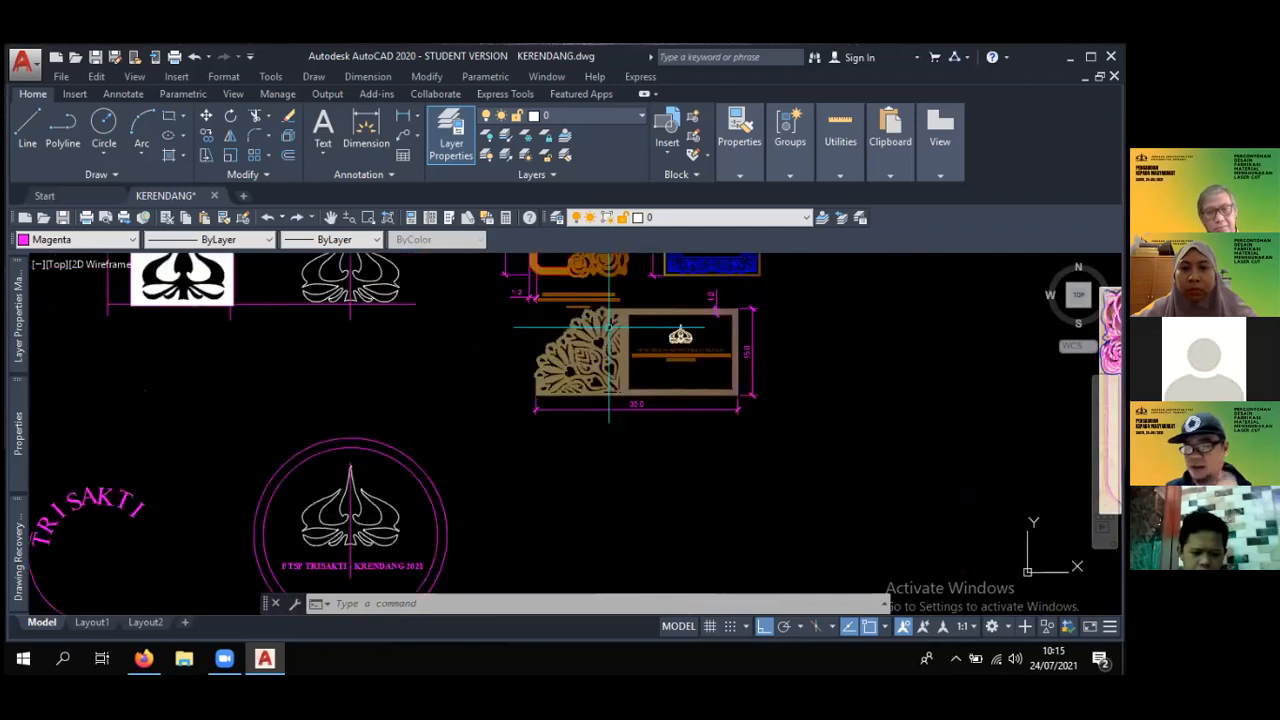
middle_drag(391, 482, 562, 402)
scroll(562, 402, up, 4)
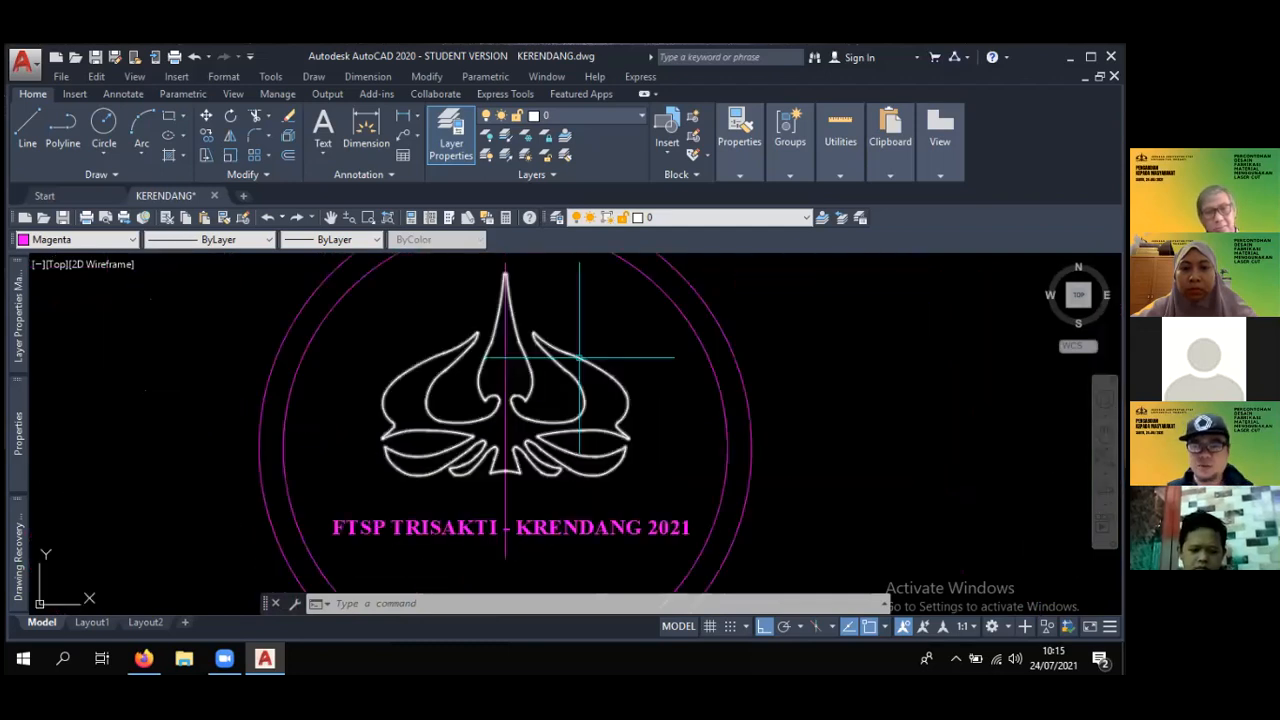
middle_drag(579, 356, 558, 327)
scroll(557, 325, up, 3)
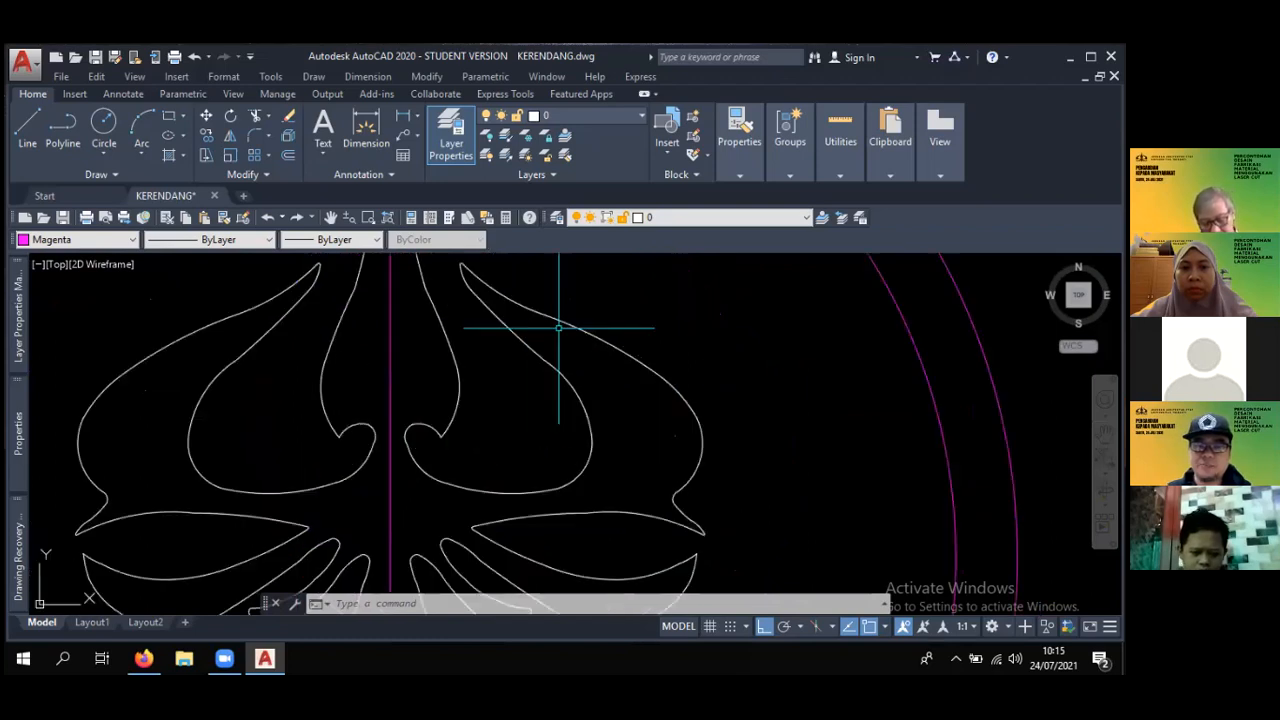
scroll(555, 320, down, 2)
click(553, 318)
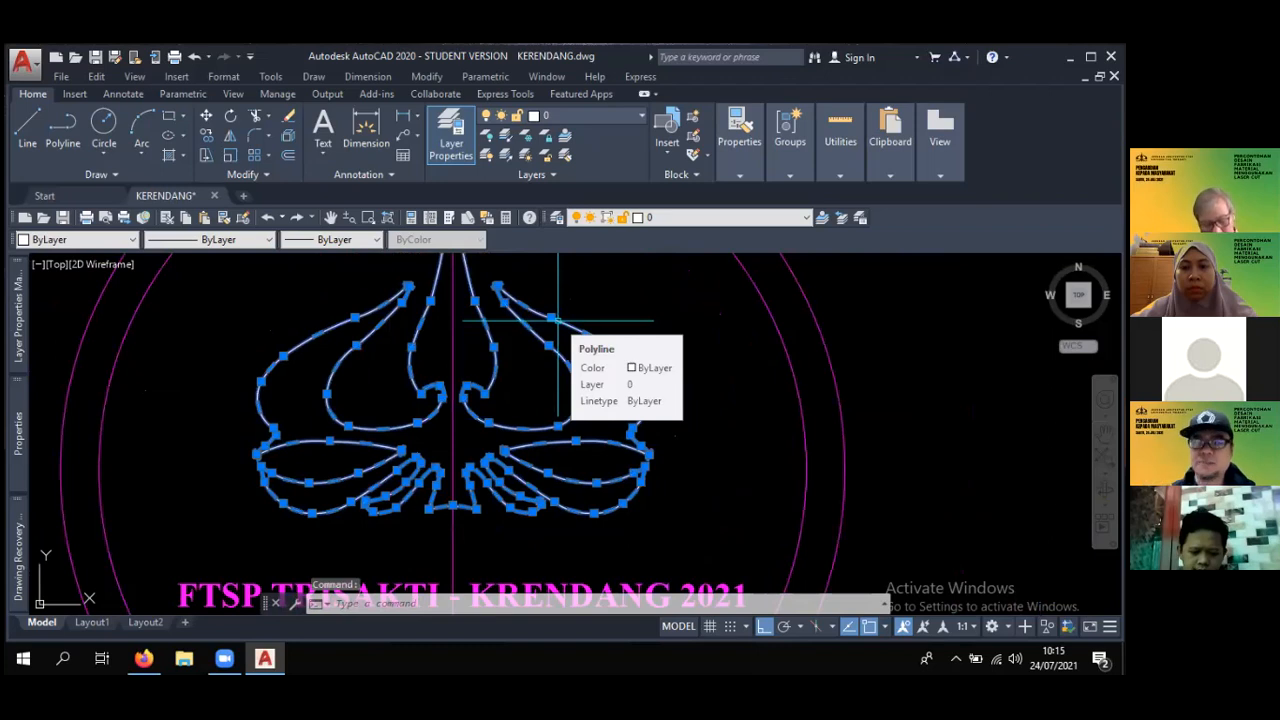
scroll(557, 320, down, 4)
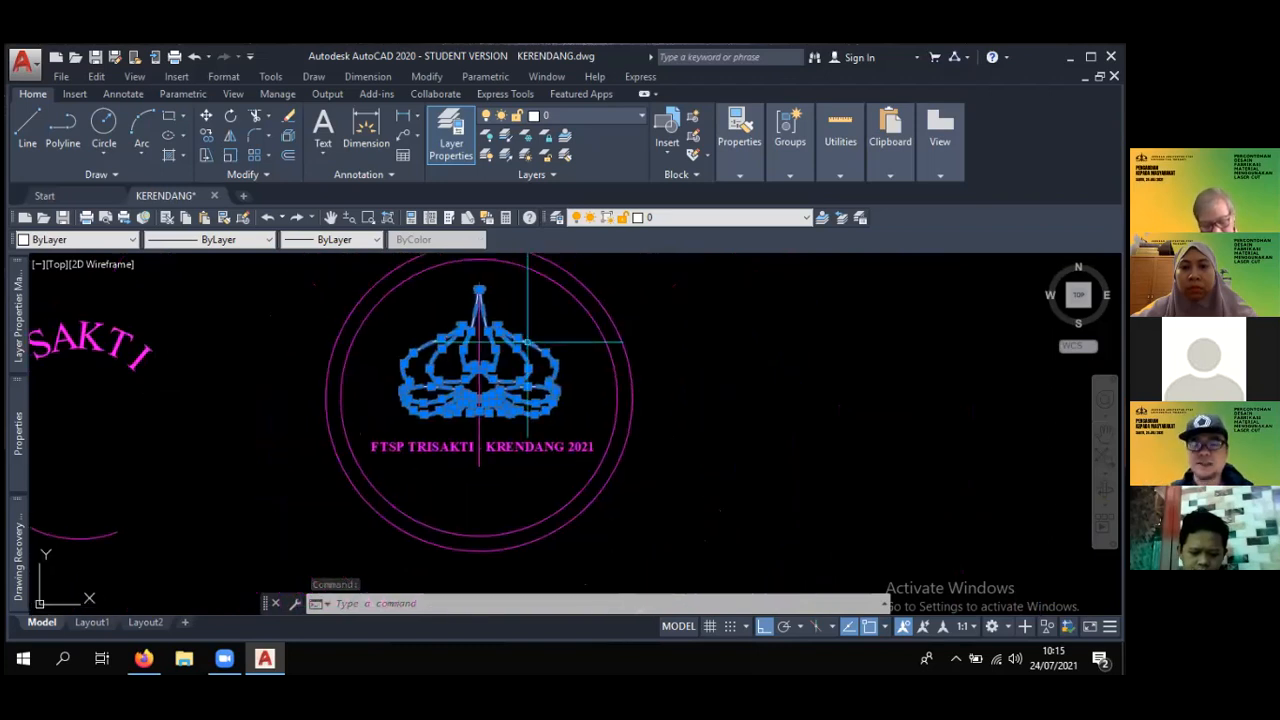
- Try to move the white logo polyline out of the circular emblem into the empty area to its right
key(Escape)
key(Escape)
text(m)
key(Return)
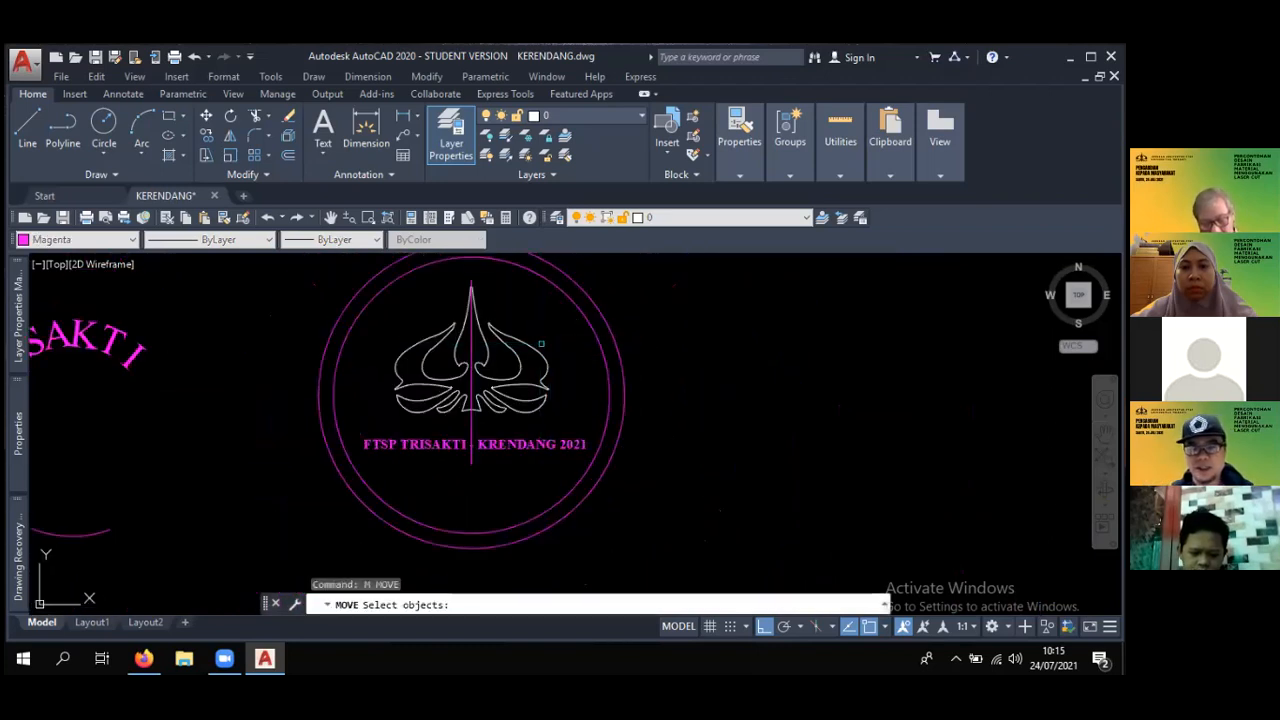
scroll(530, 328, down, 2)
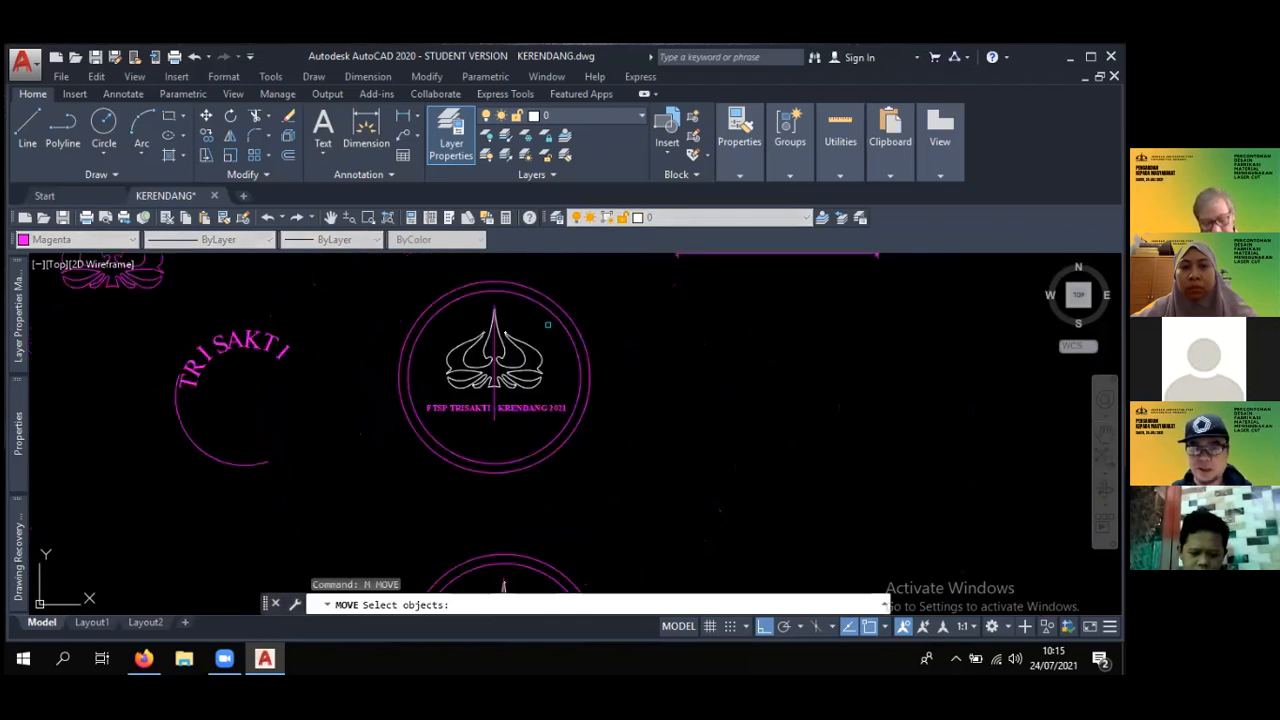
click(547, 324)
key(Return)
click(593, 293)
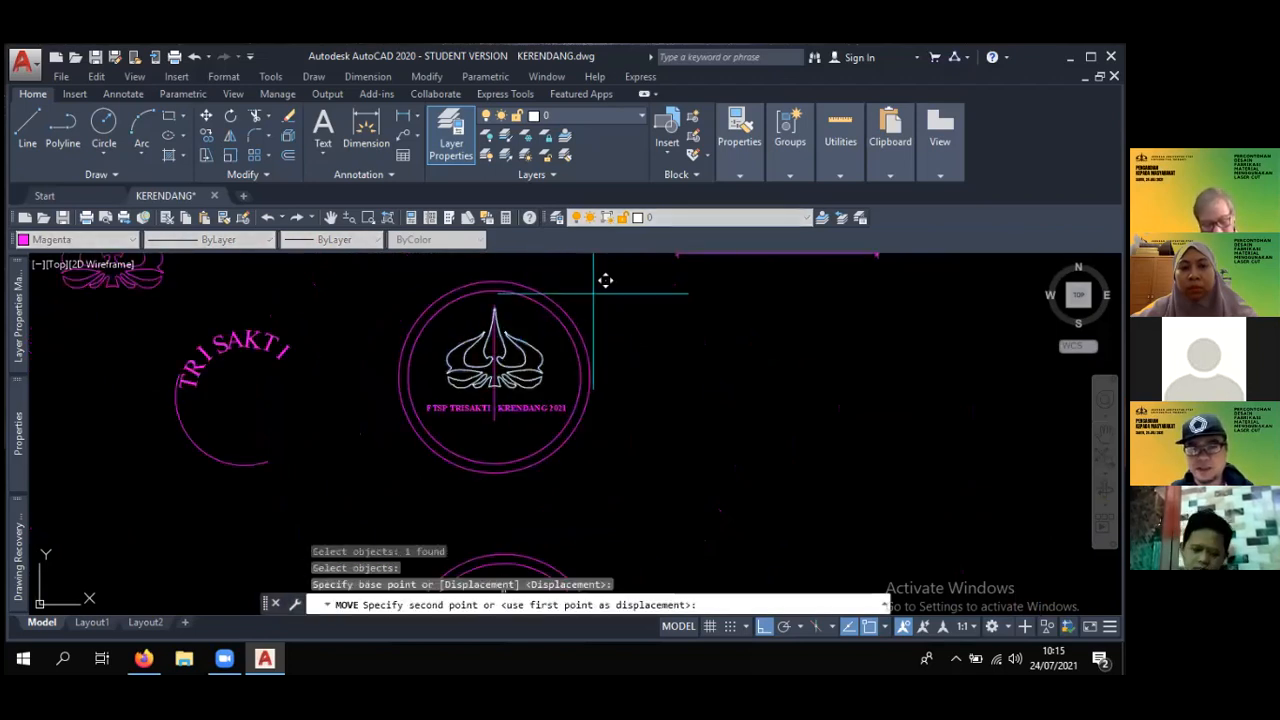
click(823, 322)
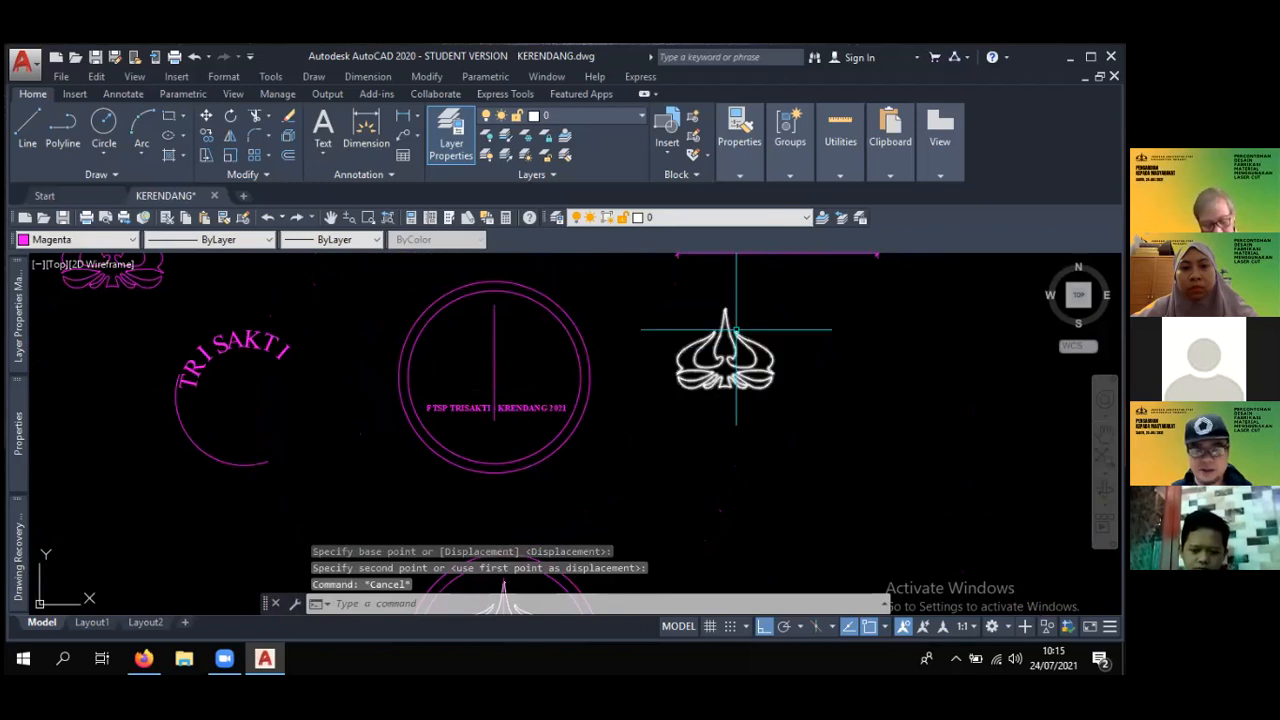
key(ctrl+z)
key(Escape)
key(Escape)
text(c)
key(Return)
key(Escape)
- Copy the whole circular emblem, including logo, centre line and lettering, horizontally into the empty area to its right
text(co)
key(Return)
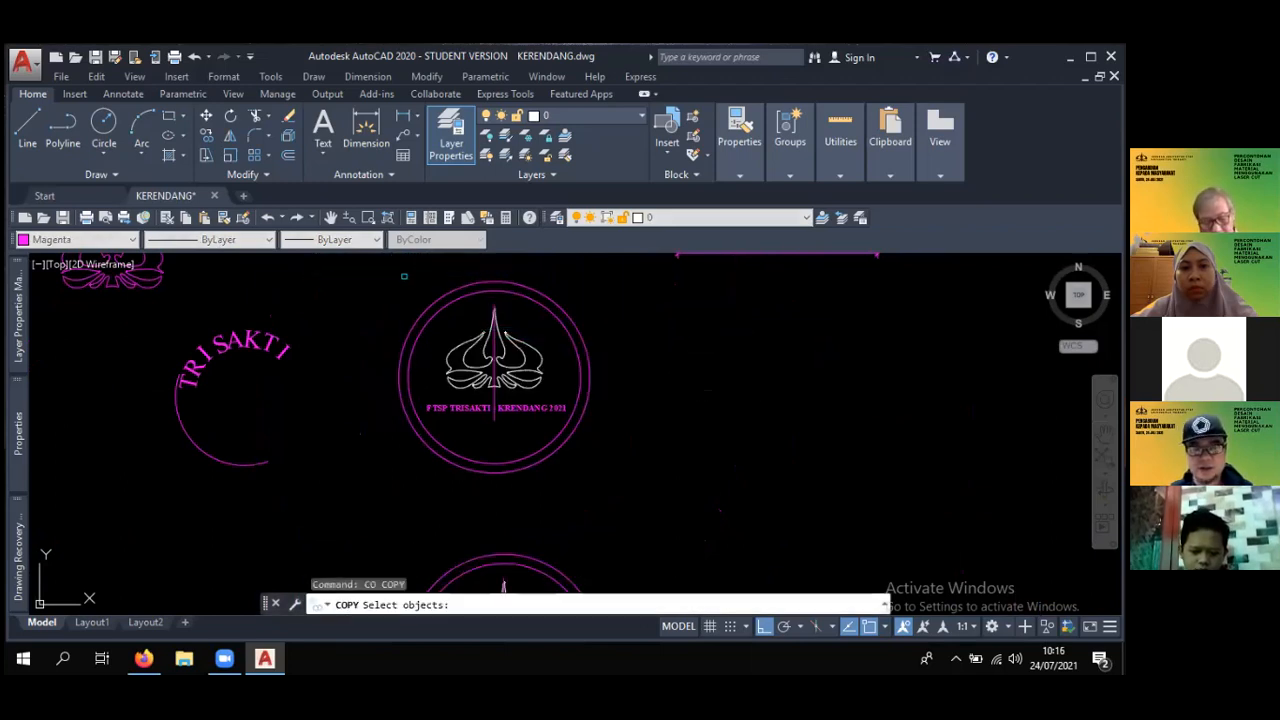
click(387, 274)
click(631, 519)
key(Return)
click(674, 374)
middle_drag(760, 374, 623, 392)
click(755, 372)
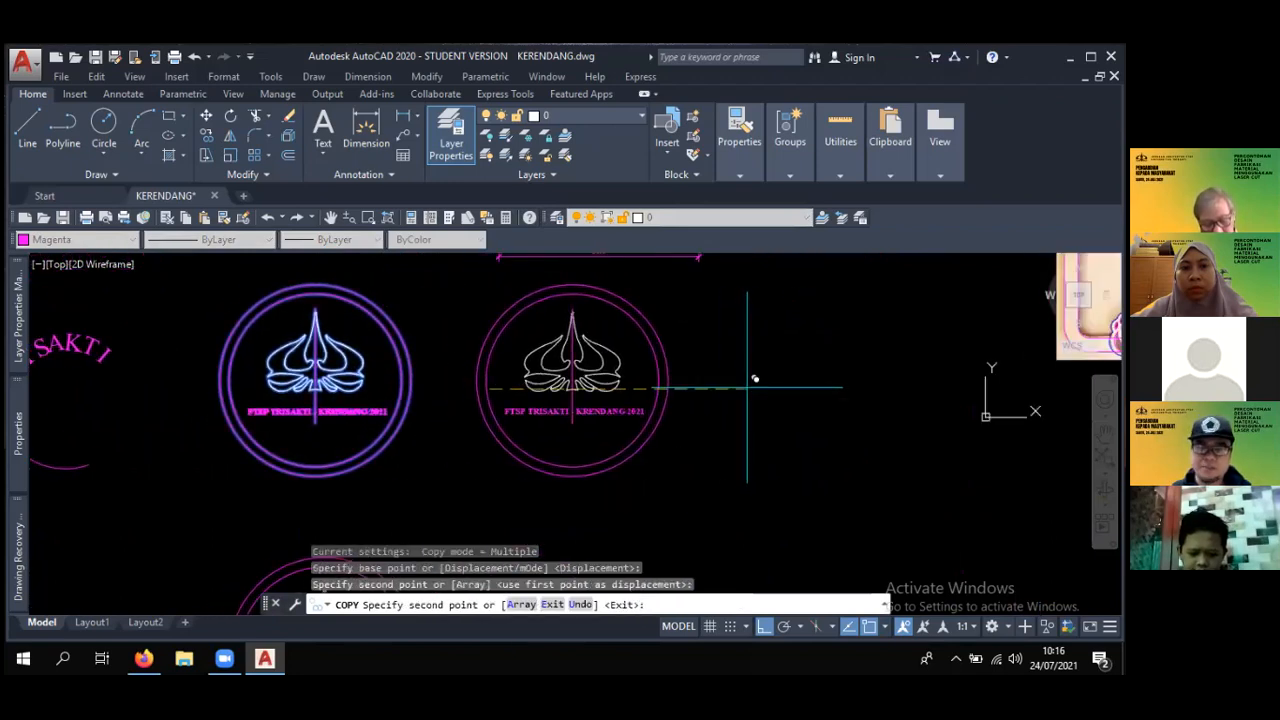
key(Escape)
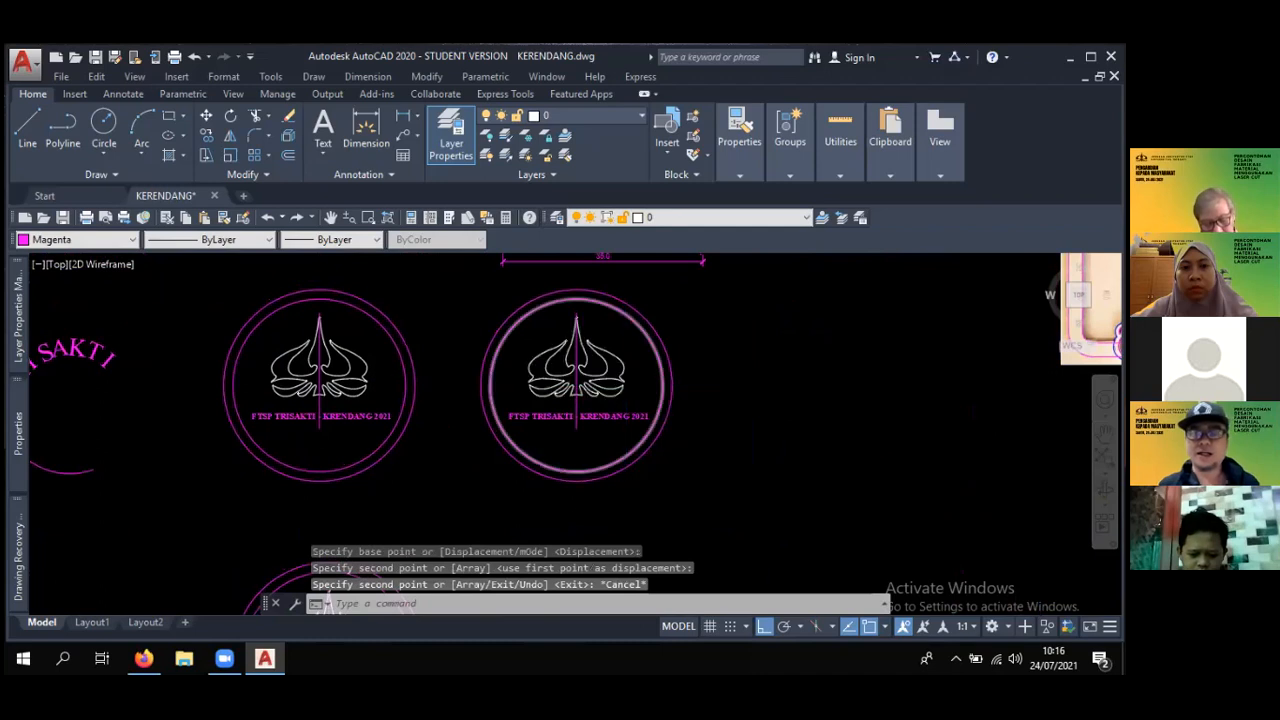
- Erase the two concentric circles of the copied emblem, leaving its logo, centre line and lettering
scroll(650, 360, up, 2)
click(636, 322)
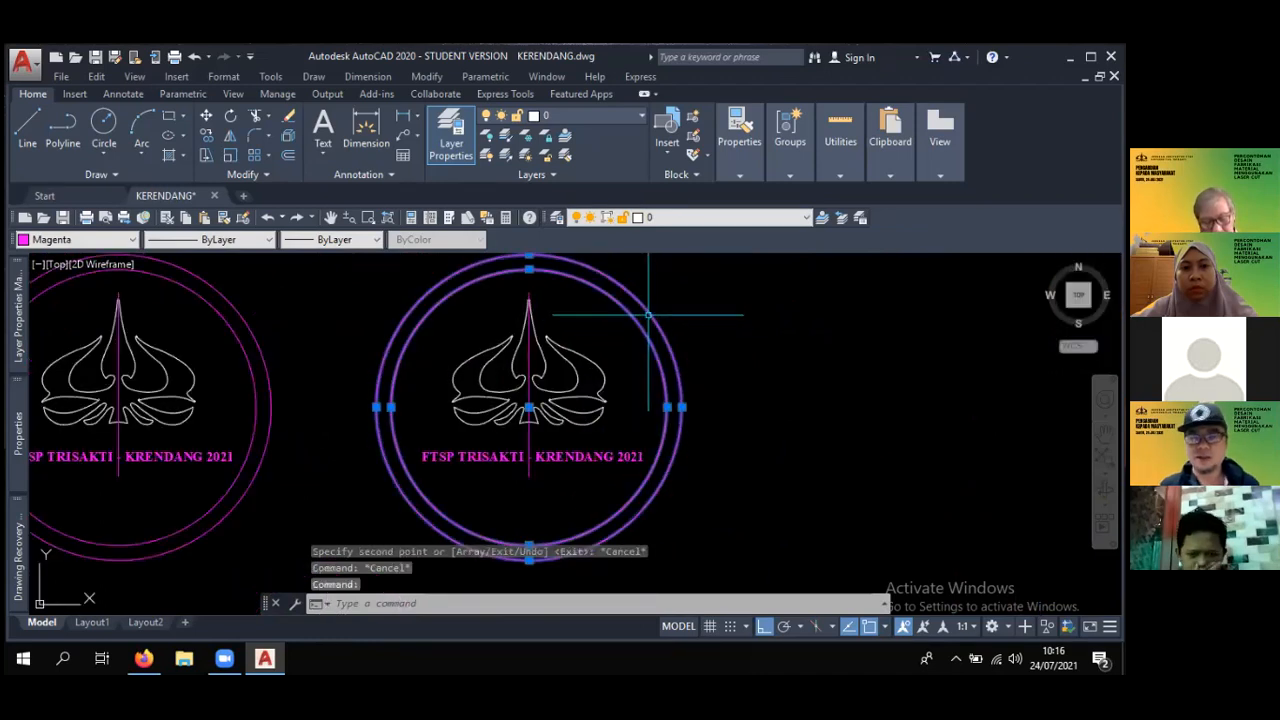
text(e)
key(Return)
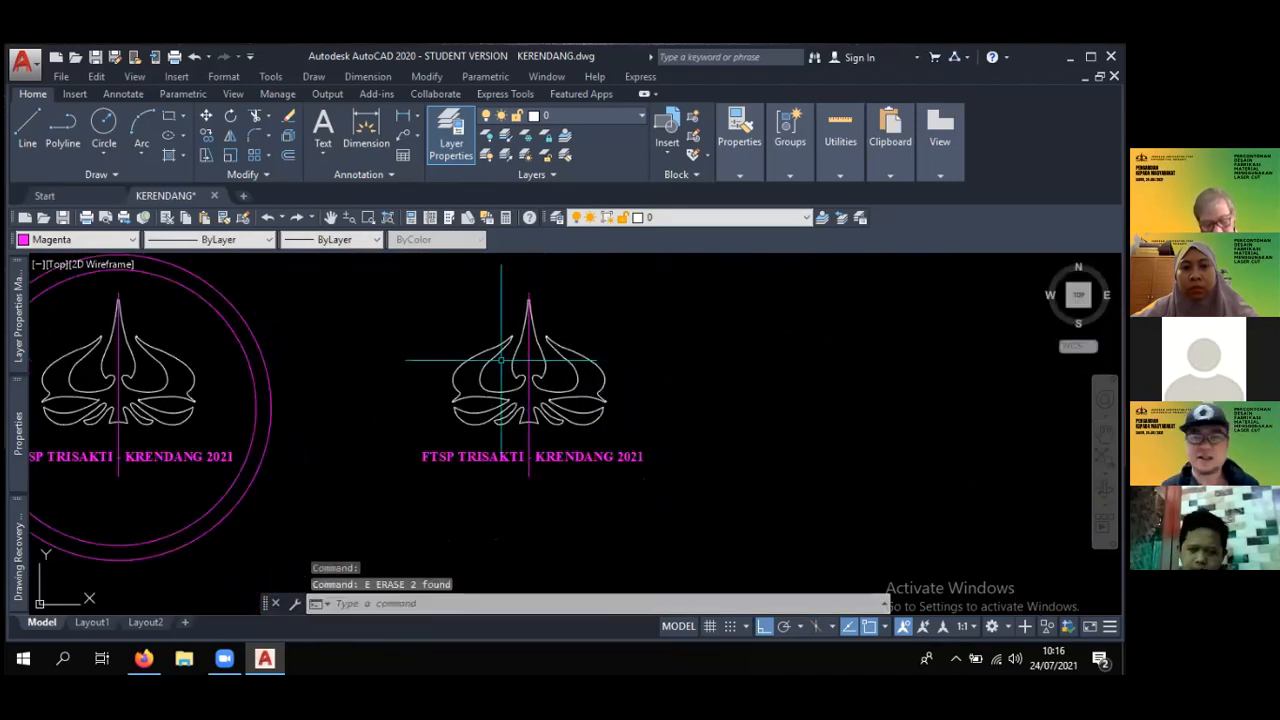
- Examine the copied logo's centre line and how it relates to the FTSP TRISAKTI - KRENDANG 2021 lettering
scroll(590, 340, up, 4)
click(591, 340)
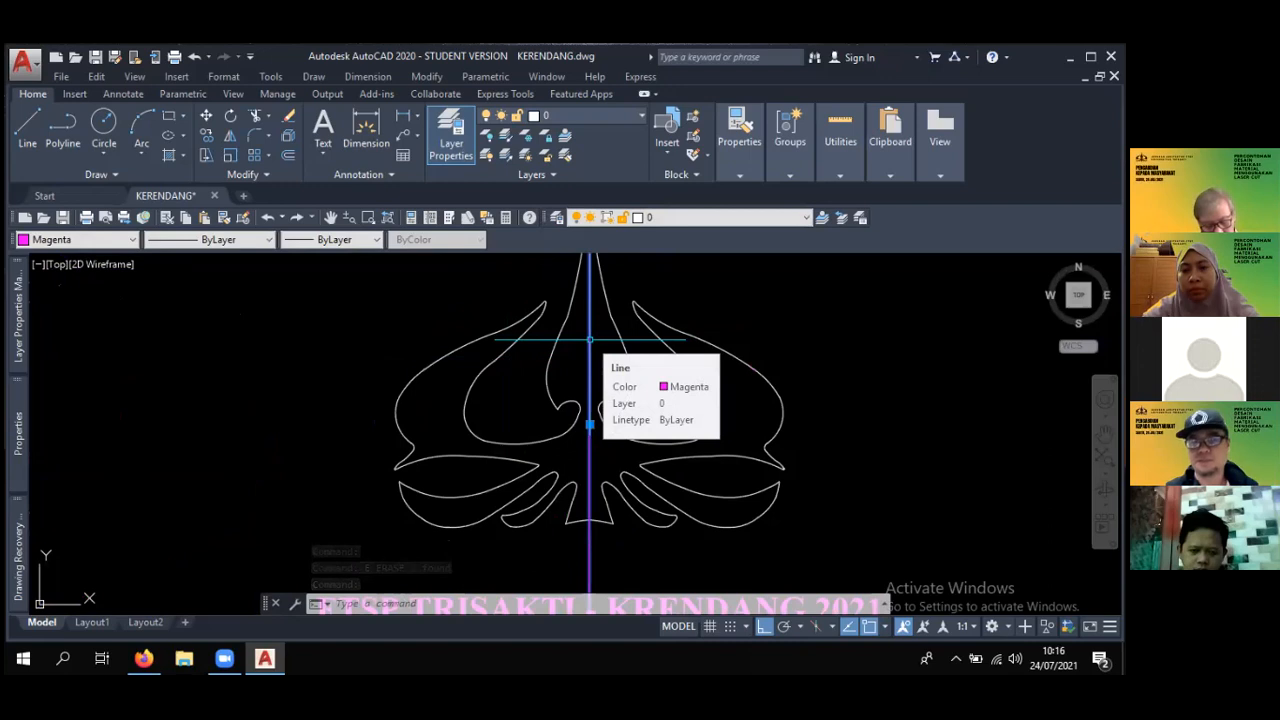
key(ctrl+z)
scroll(583, 343, down, 6)
scroll(577, 371, up, 10)
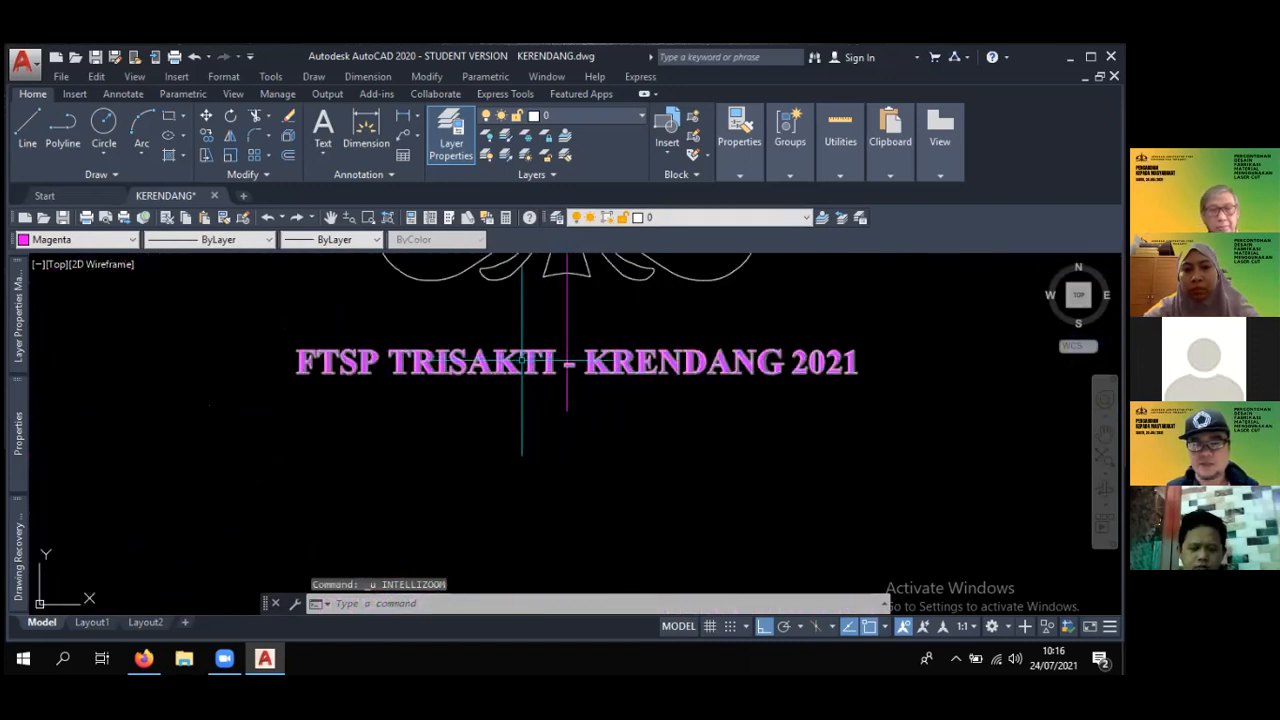
middle_drag(599, 369, 571, 388)
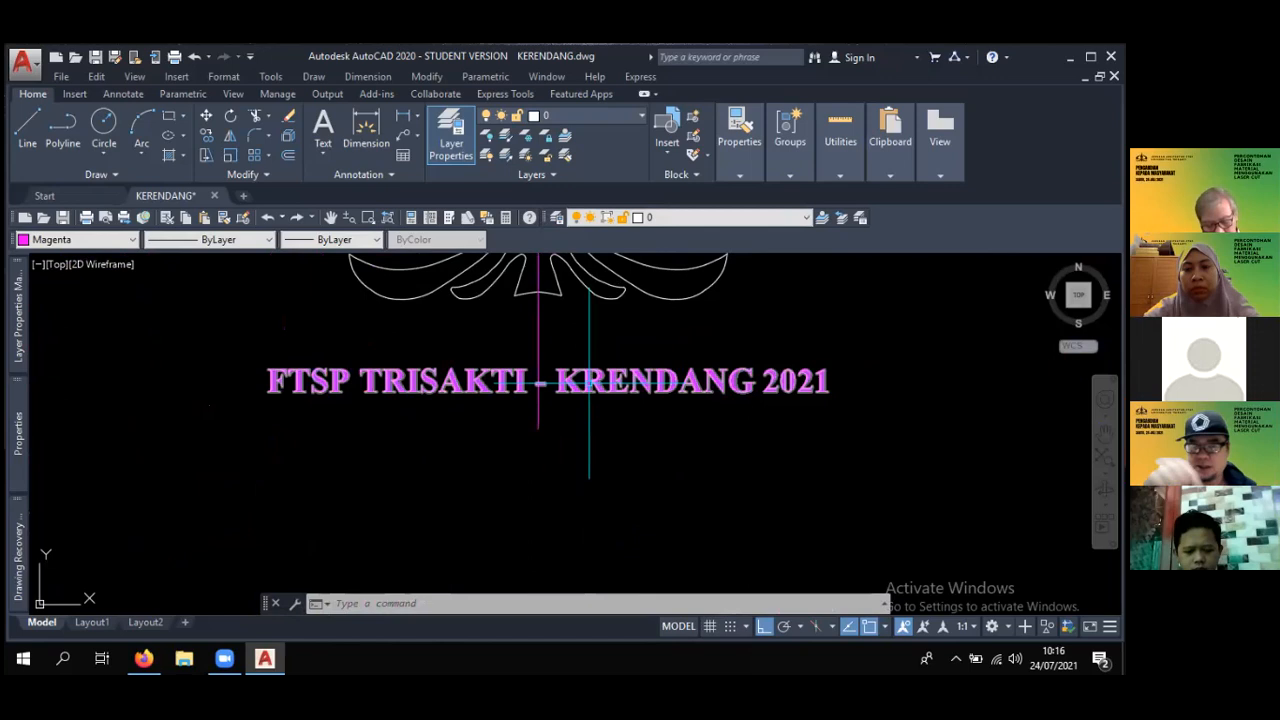
scroll(611, 370, down, 1)
scroll(611, 370, up, 1)
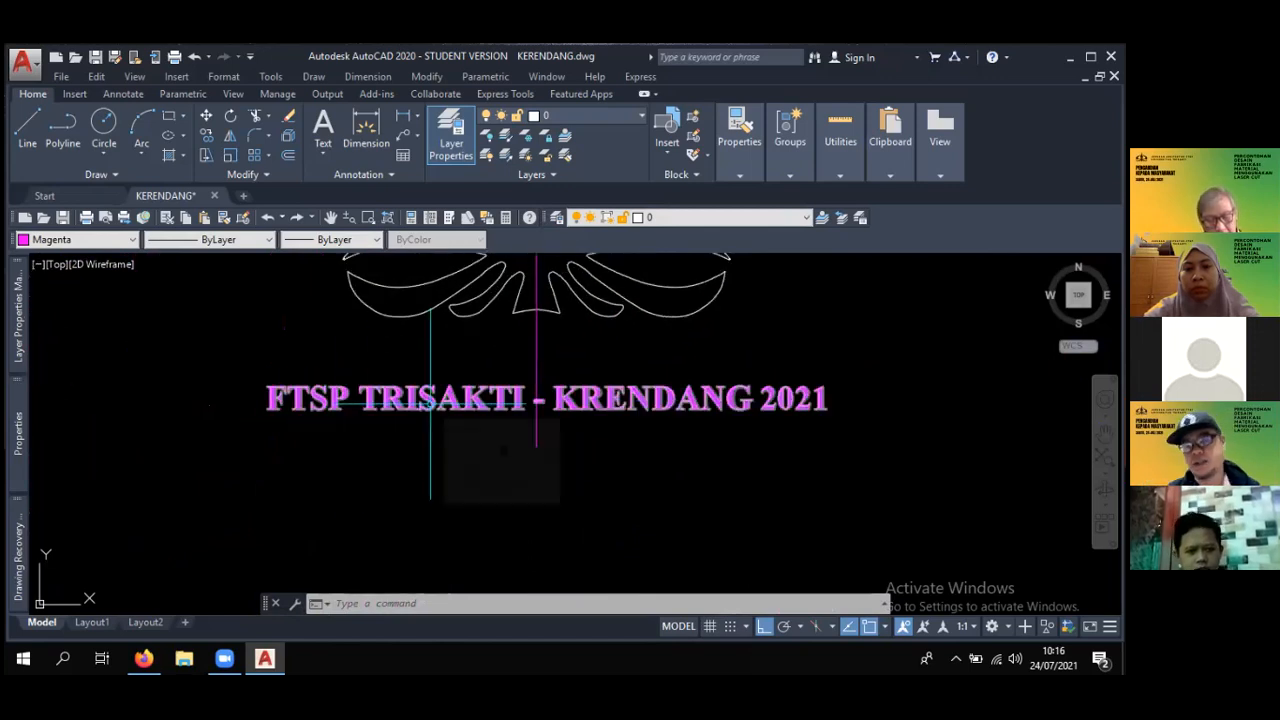
- Undo the erasure of the copied emblem's two concentric circles
scroll(430, 404, down, 2)
key(Return)
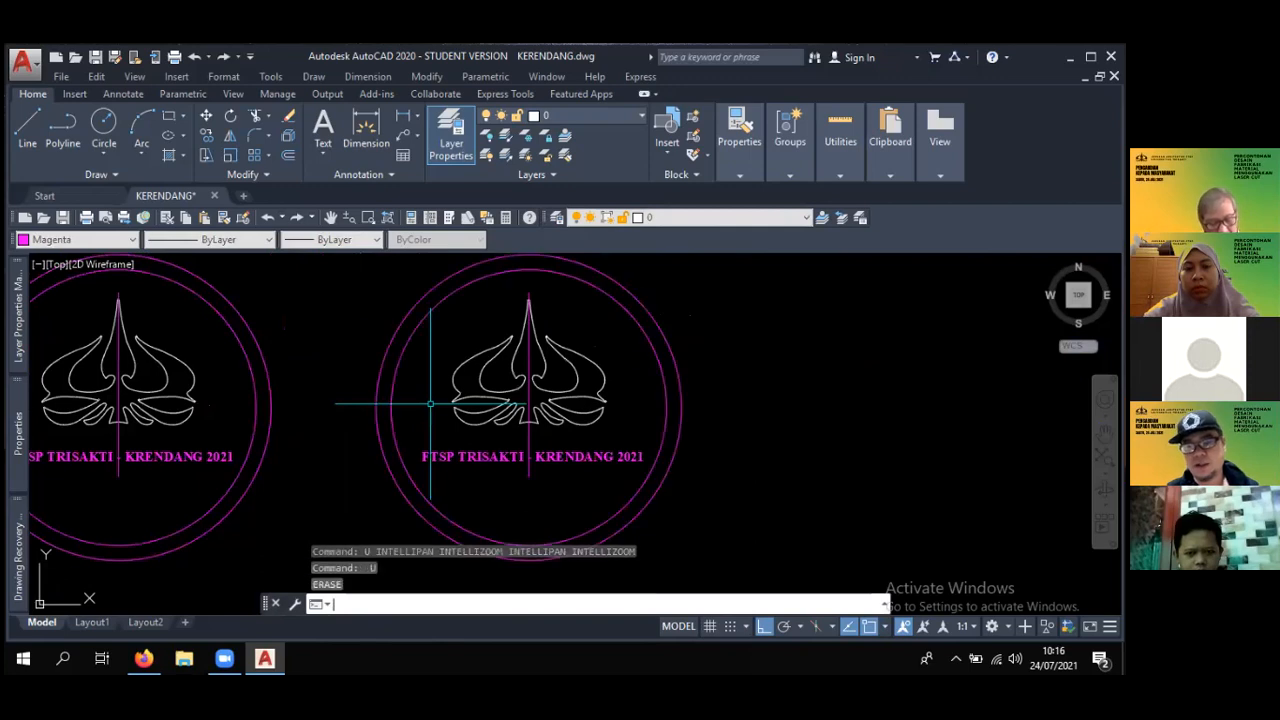
scroll(464, 442, down, 2)
middle_drag(466, 443, 620, 383)
scroll(478, 375, up, 2)
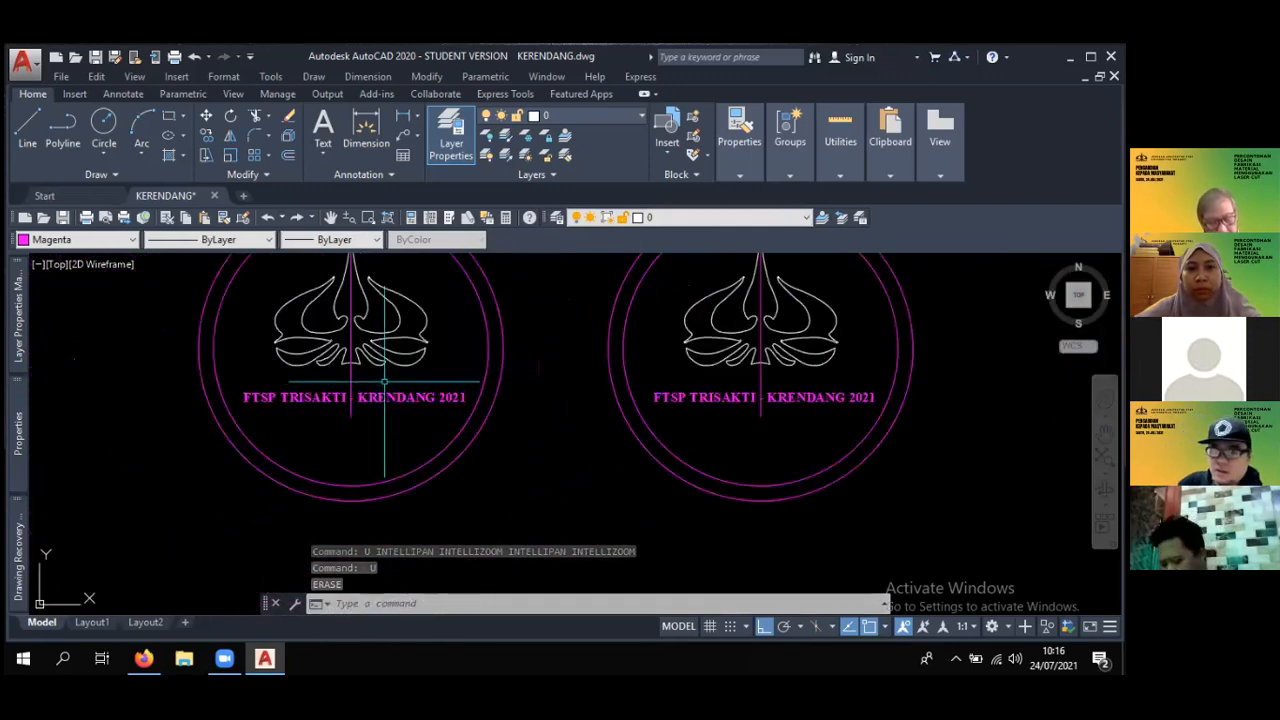
middle_drag(392, 383, 469, 452)
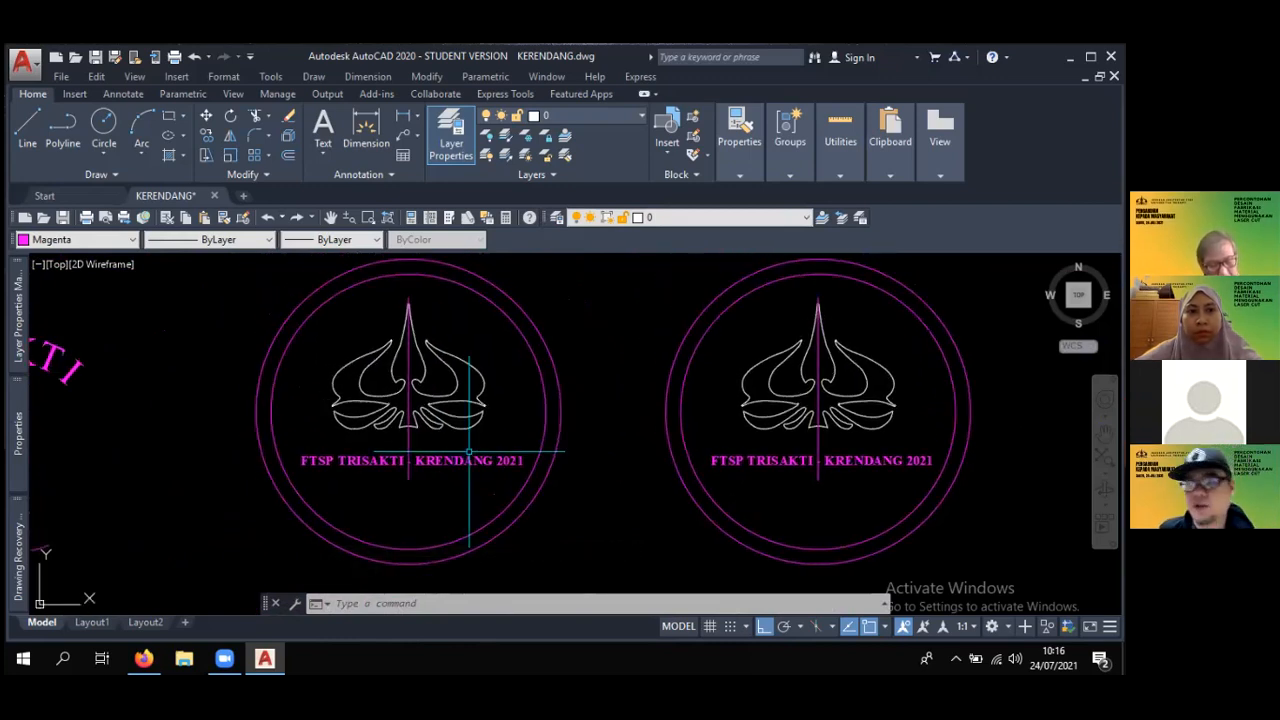
- Draw a closed rectangular frame from four connected orthogonal lines around the magenta logo above the curved TRISAKTI lettering
scroll(475, 455, down, 2)
mouse_move(459, 454)
middle_down()
mouse_move(607, 408)
mouse_move(677, 459)
mouse_move(620, 400)
mouse_move(543, 374)
mouse_move(497, 362)
mouse_move(700, 506)
mouse_move(798, 555)
middle_up()
scroll(607, 409, down, 2)
scroll(459, 361, up, 2)
scroll(252, 348, up, 2)
text(l)
key(Return)
click(248, 325)
click(467, 322)
middle_drag(439, 467, 464, 337)
click(474, 445)
middle_drag(514, 451, 634, 492)
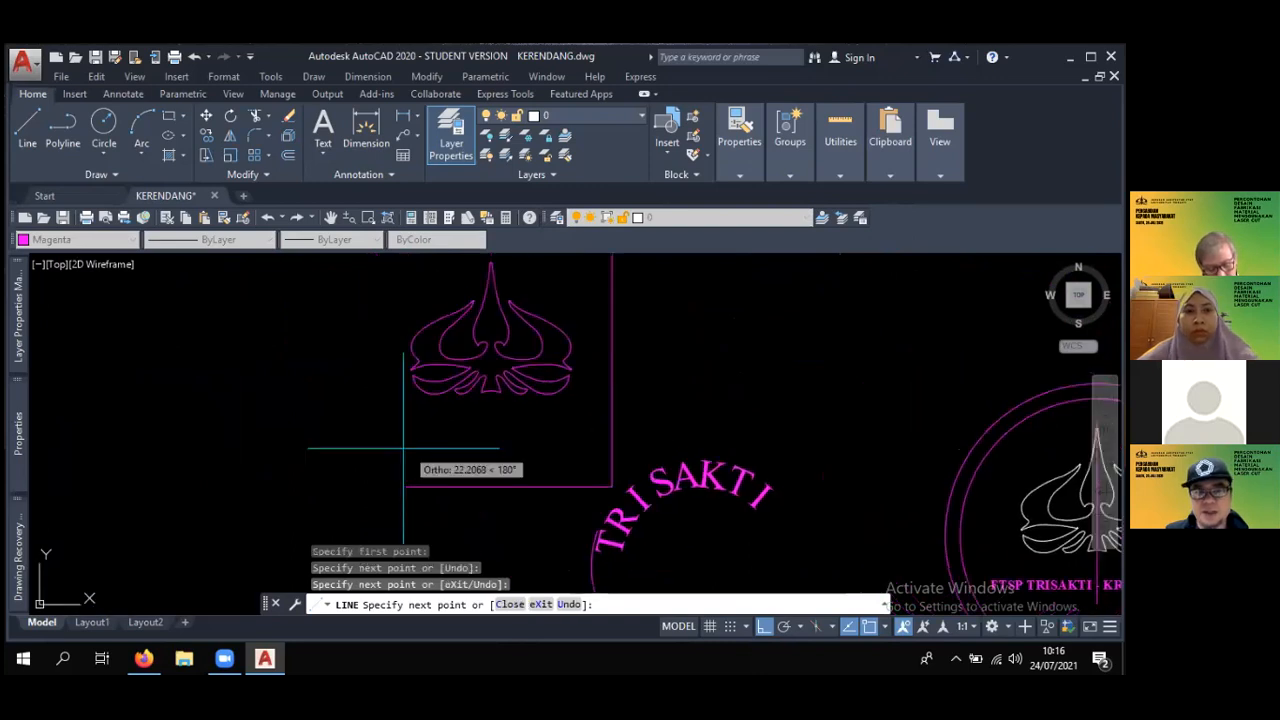
middle_drag(384, 451, 443, 543)
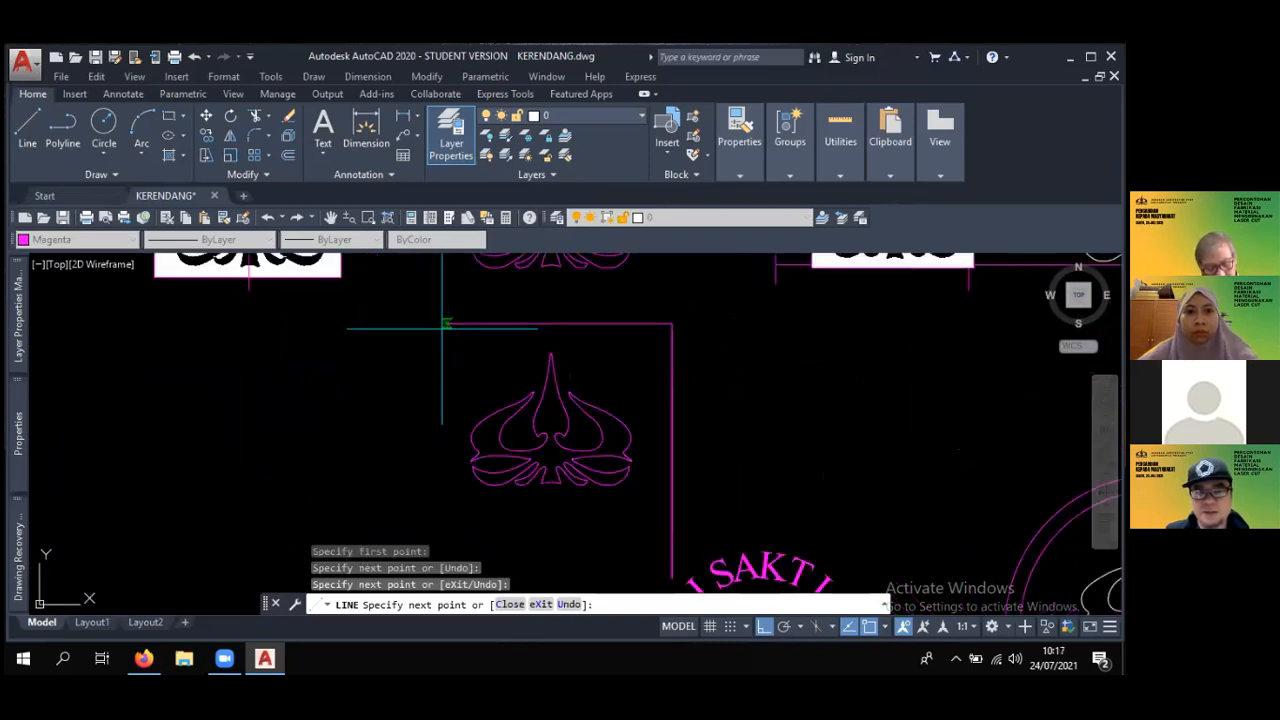
scroll(452, 300, down, 3)
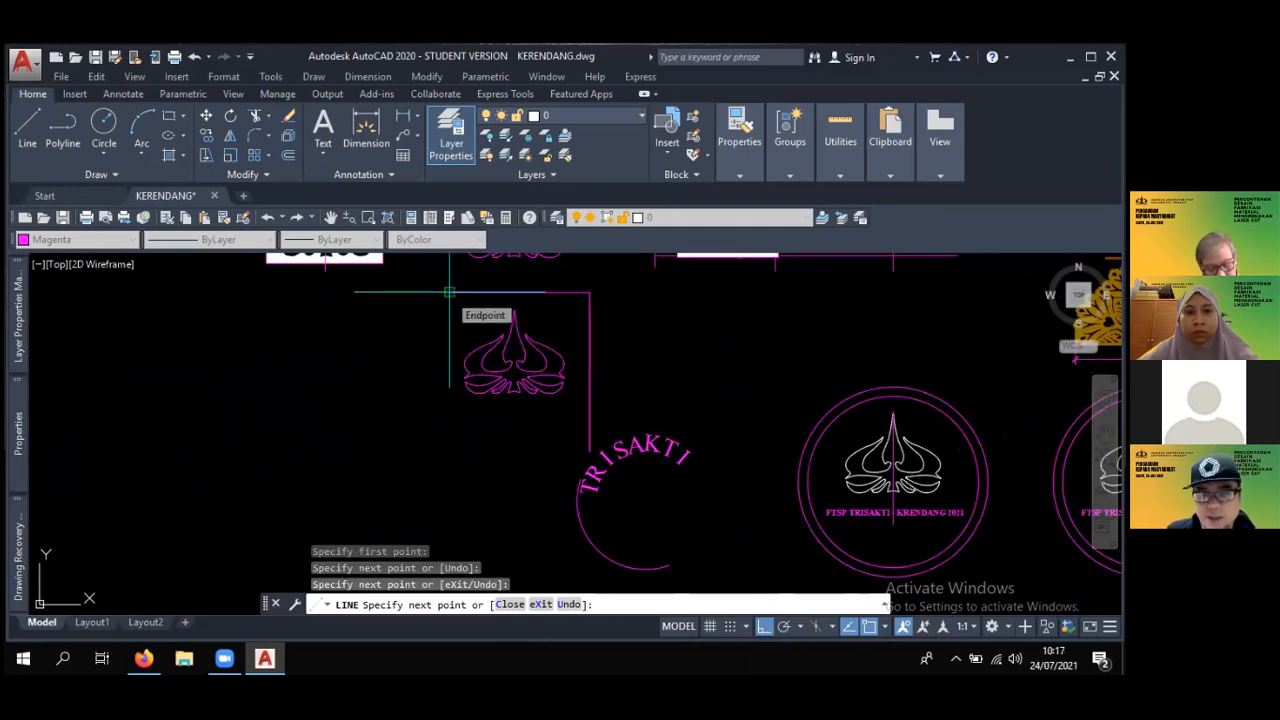
click(449, 452)
click(590, 452)
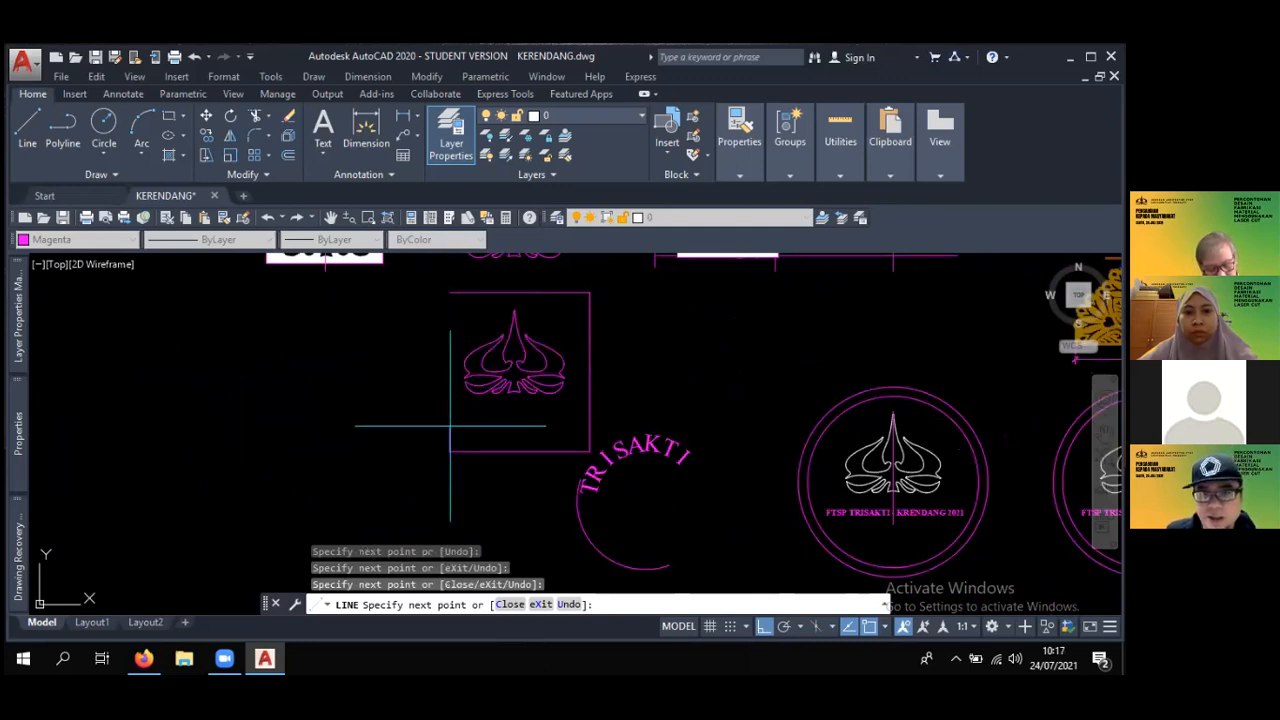
scroll(572, 383, up, 5)
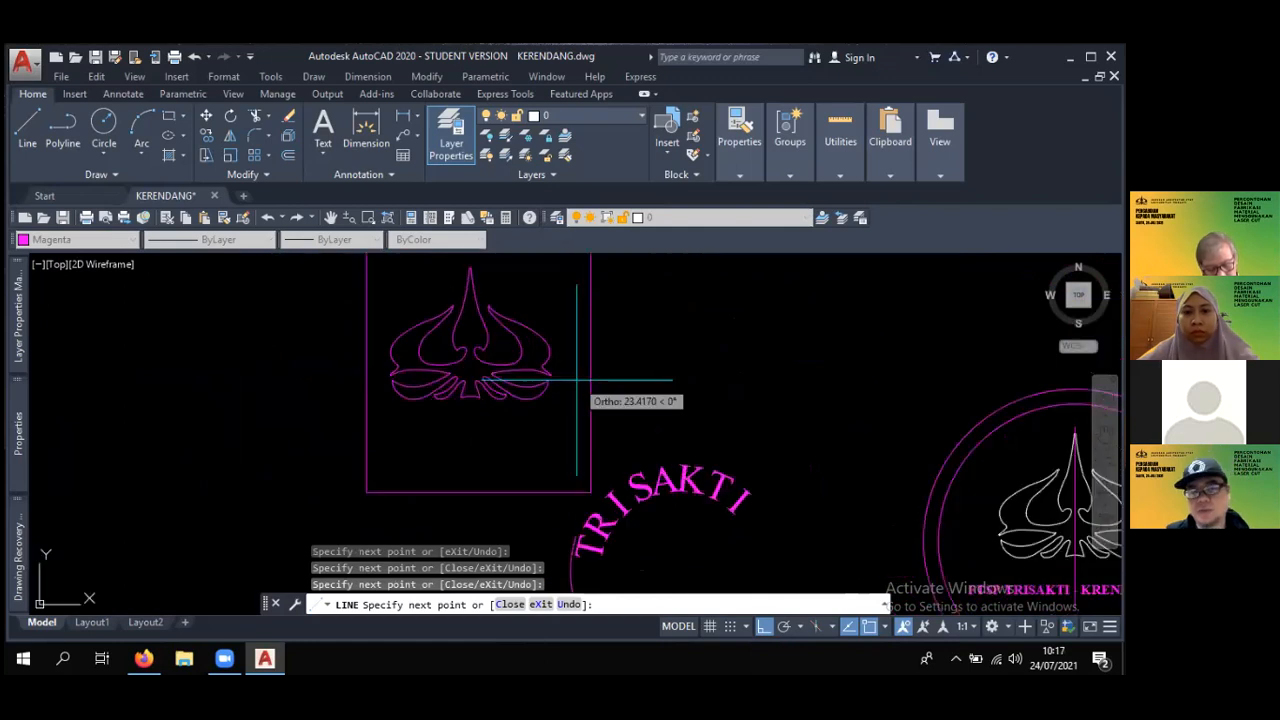
key(Return)
scroll(575, 384, down, 7)
middle_drag(575, 384, 570, 389)
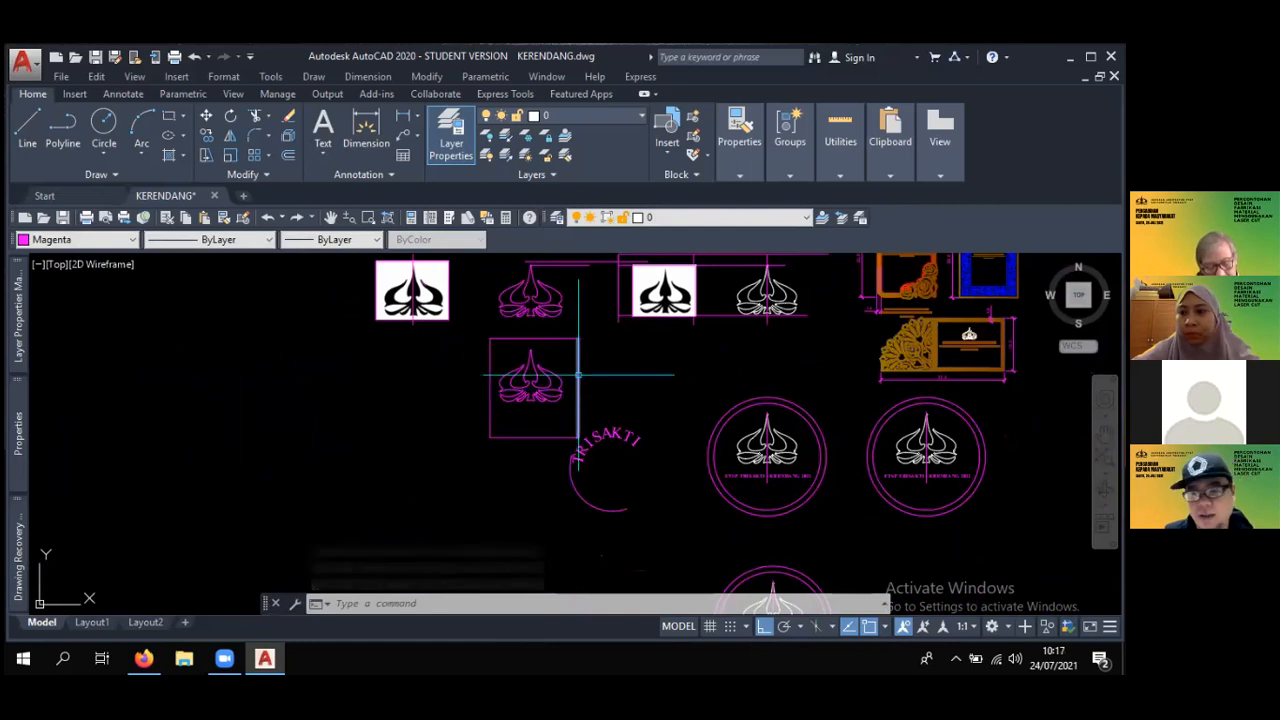
scroll(578, 376, up, 2)
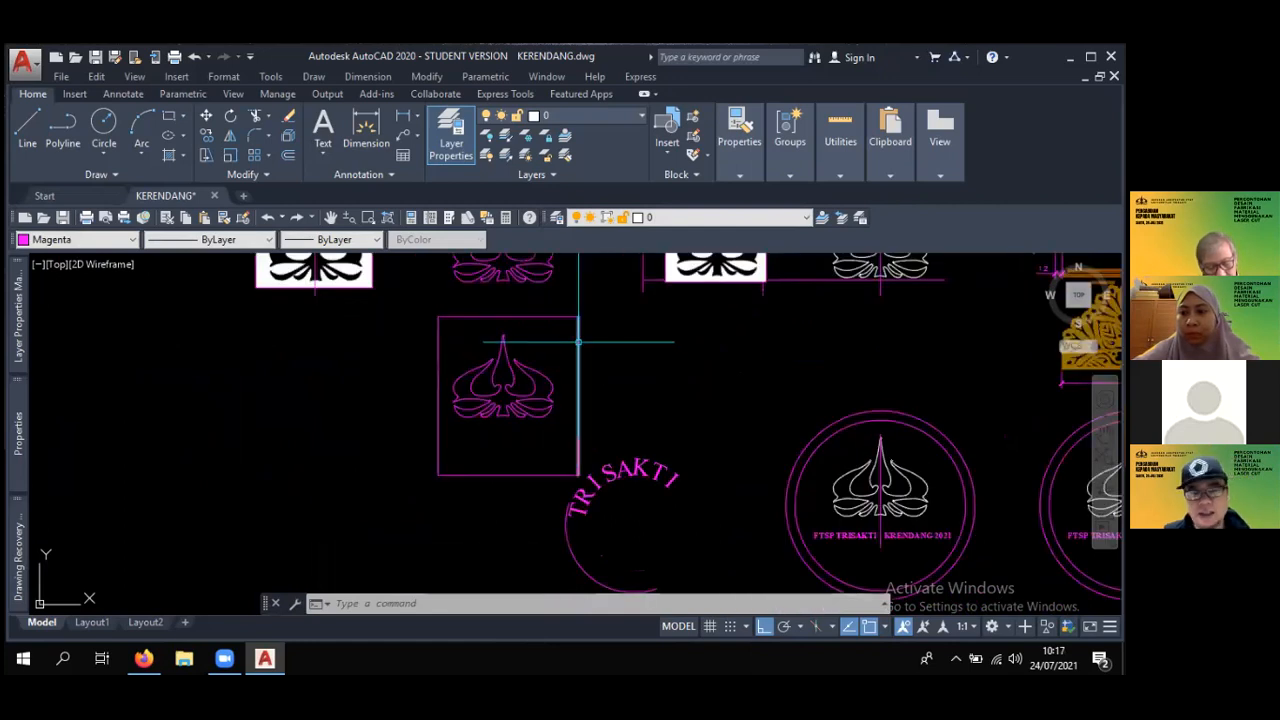
key(Escape)
scroll(578, 312, up, 2)
text(e)
key(Return)
click(594, 306)
key(Escape)
scroll(560, 391, down, 4)
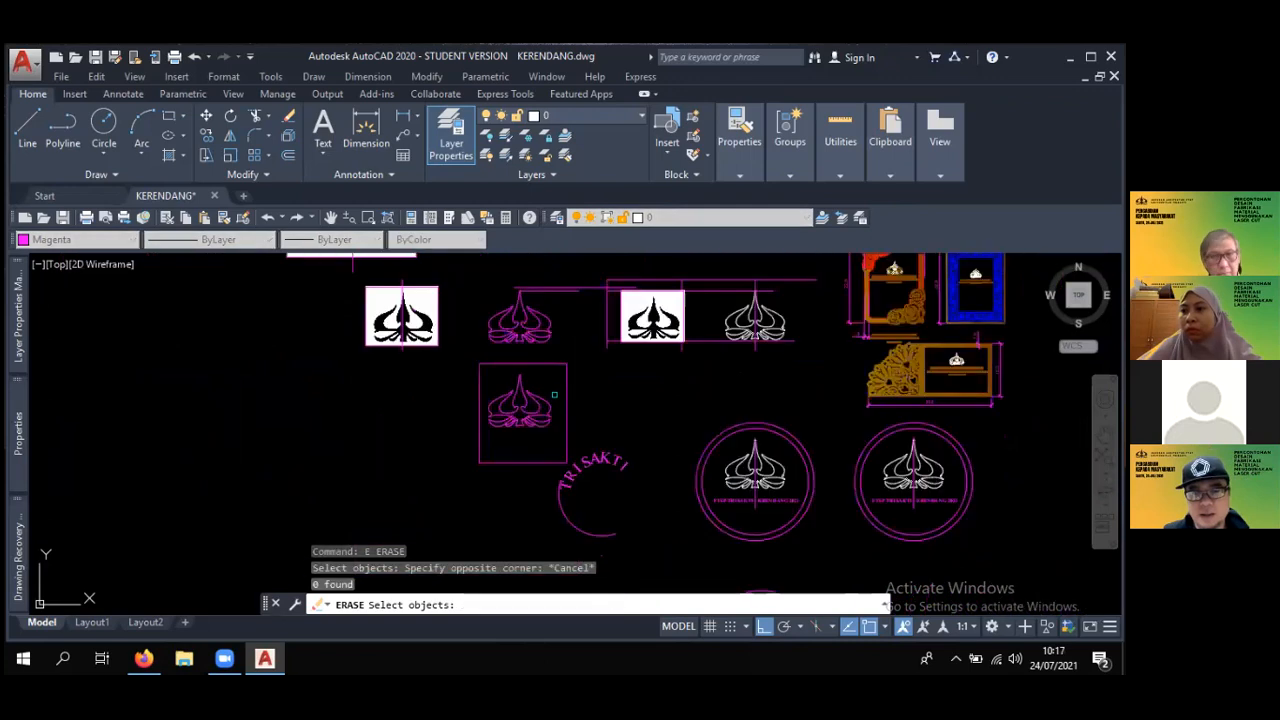
scroll(554, 395, down, 2)
key(Escape)
key(Escape)
- Inspect the lower circular emblem by selecting its two concentric circles
middle_drag(457, 474, 549, 369)
middle_drag(614, 421, 477, 403)
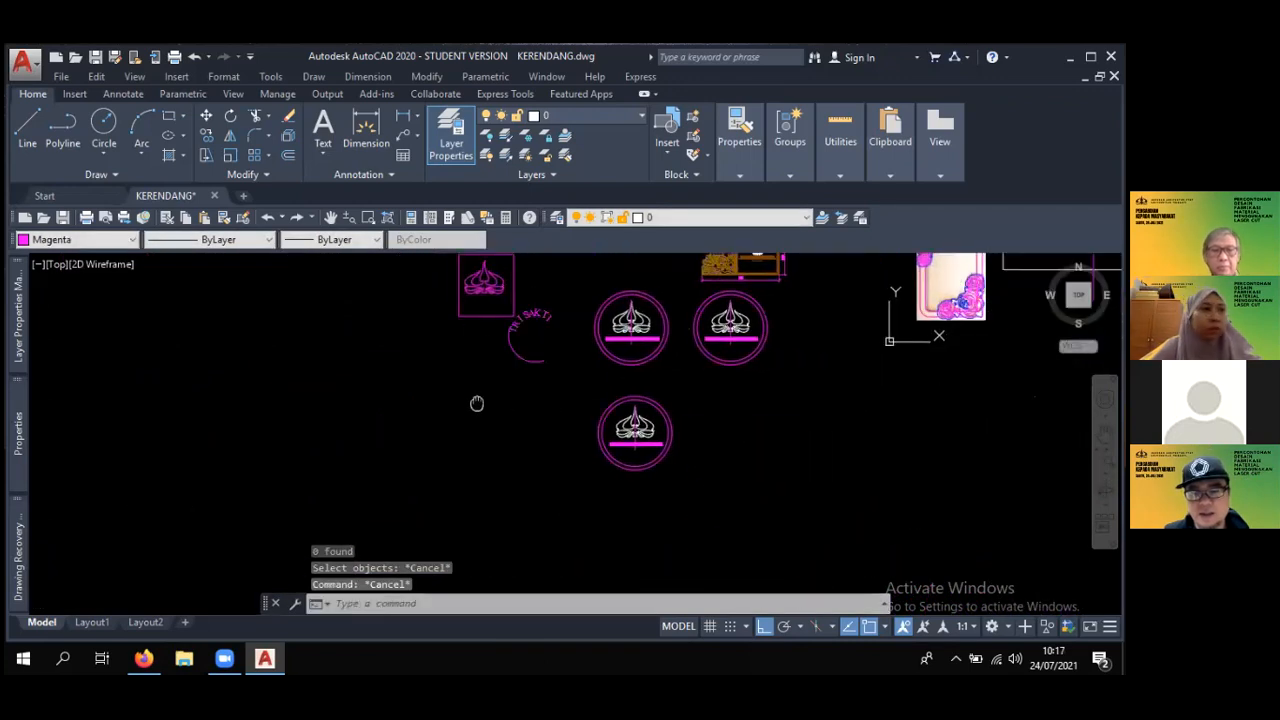
scroll(680, 412, up, 1)
scroll(490, 375, up, 2)
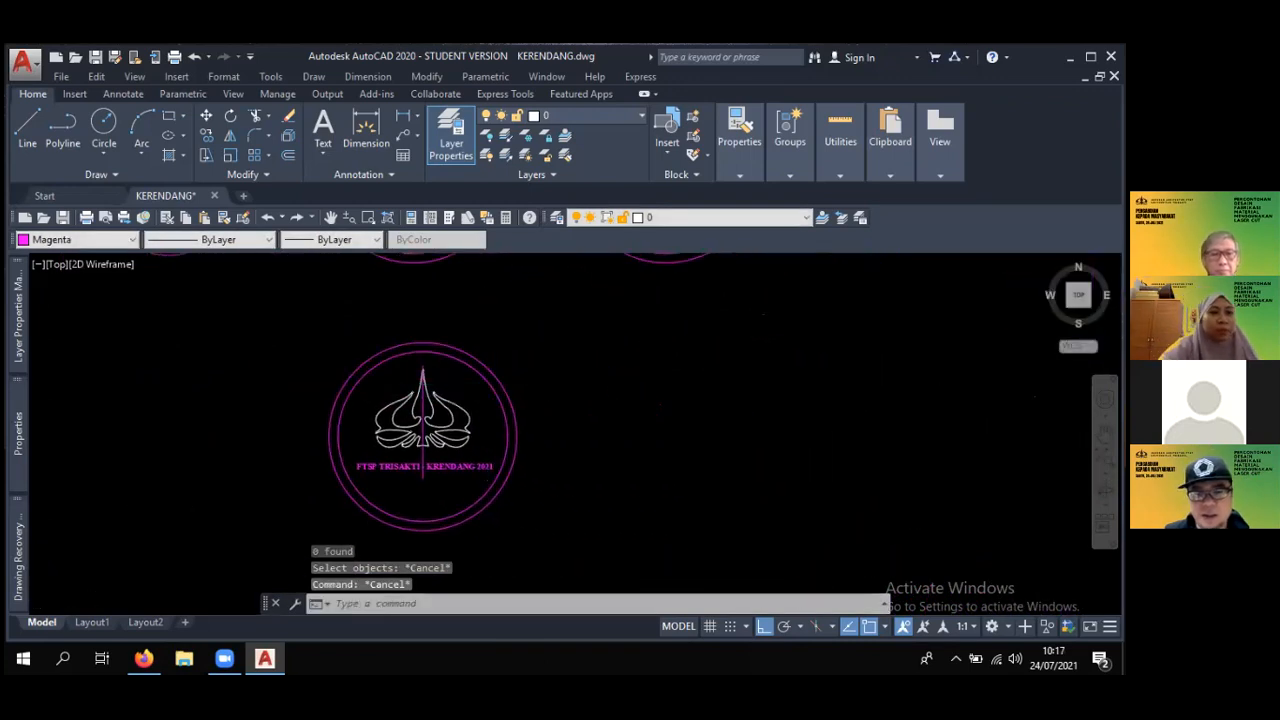
click(468, 363)
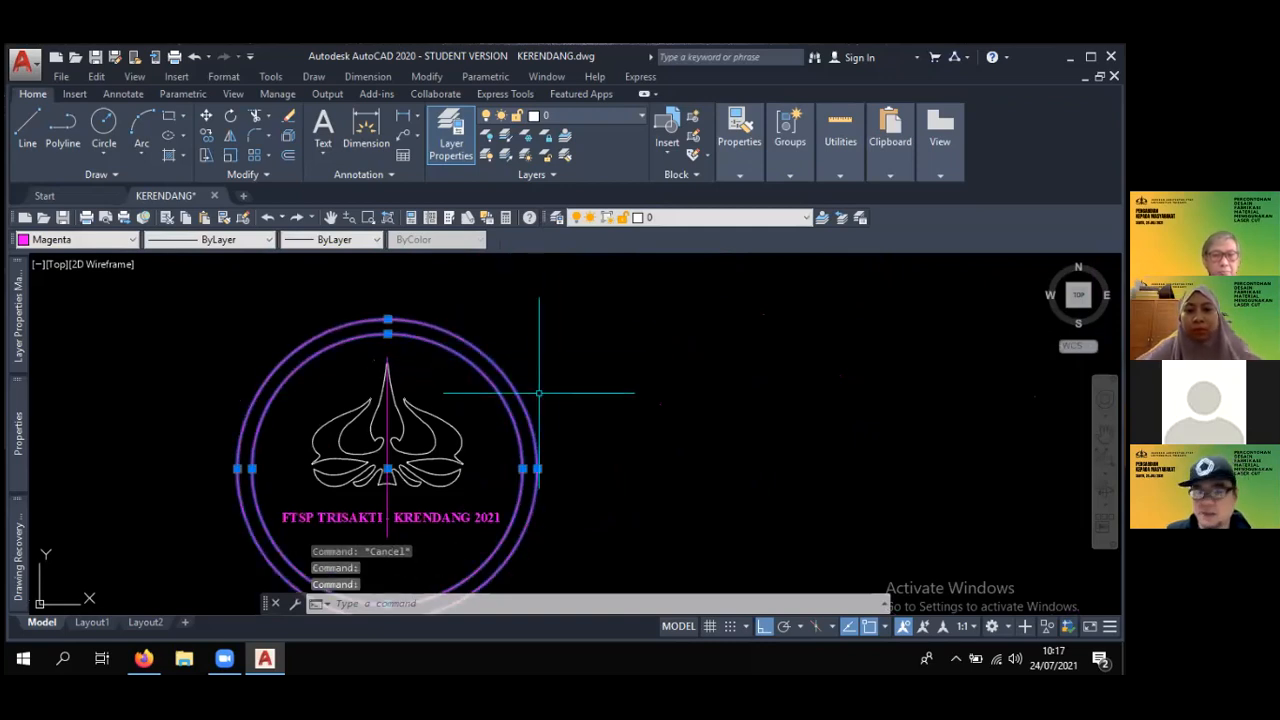
- Draw a horizontal line 10 units long in the empty area beside the lower circular emblem
scroll(551, 413, down, 2)
scroll(551, 413, down, 1)
middle_drag(551, 413, 606, 370)
scroll(380, 390, up, 2)
text(l)
key(Return)
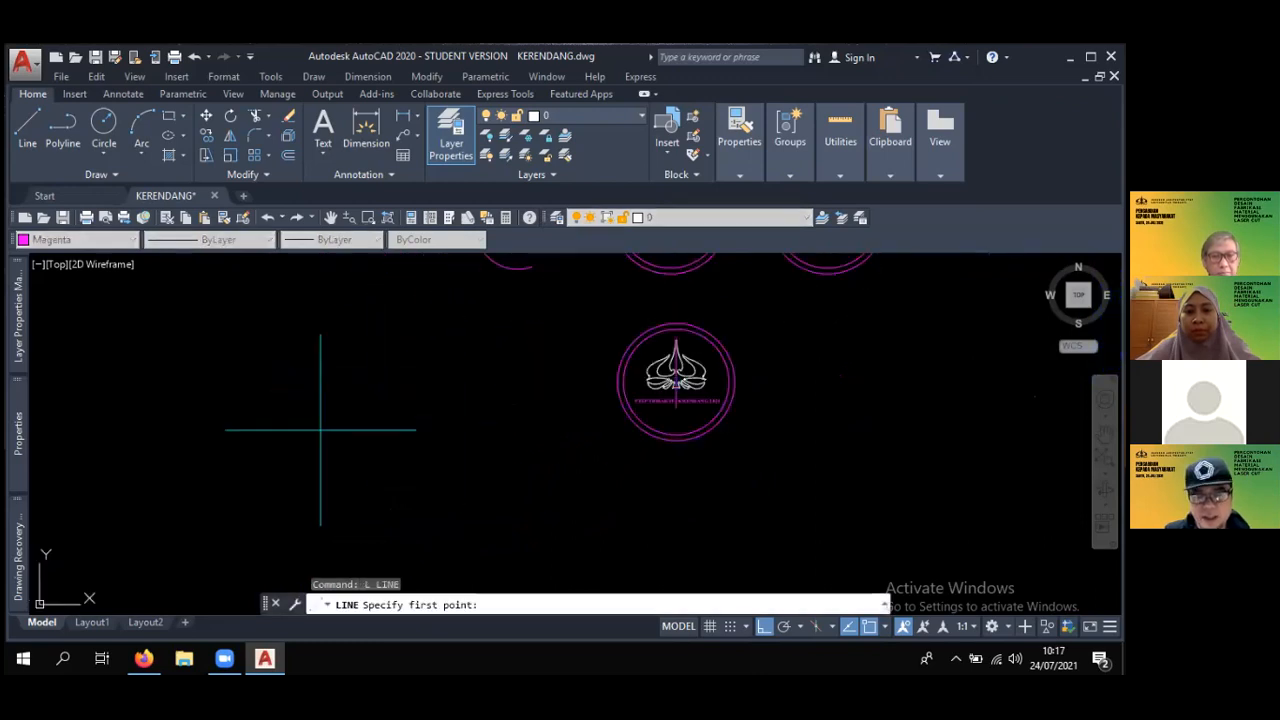
click(236, 436)
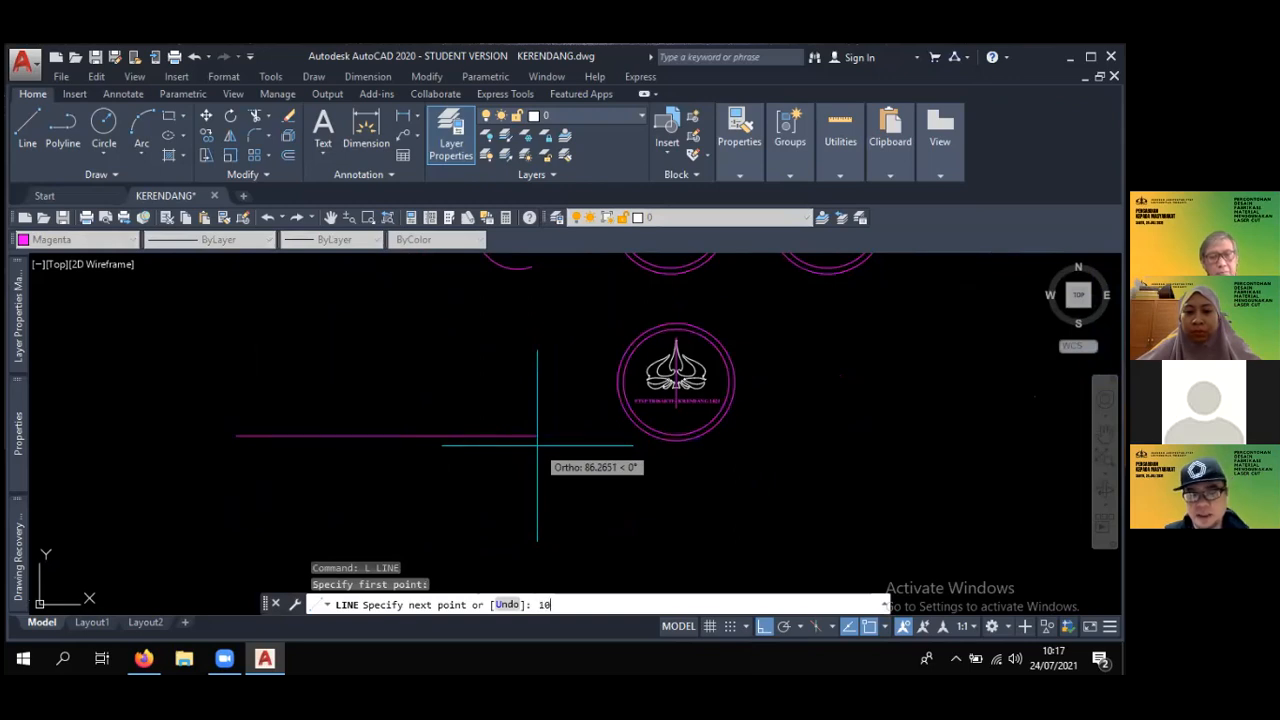
text(10)
key(Return)
scroll(251, 366, up, 2)
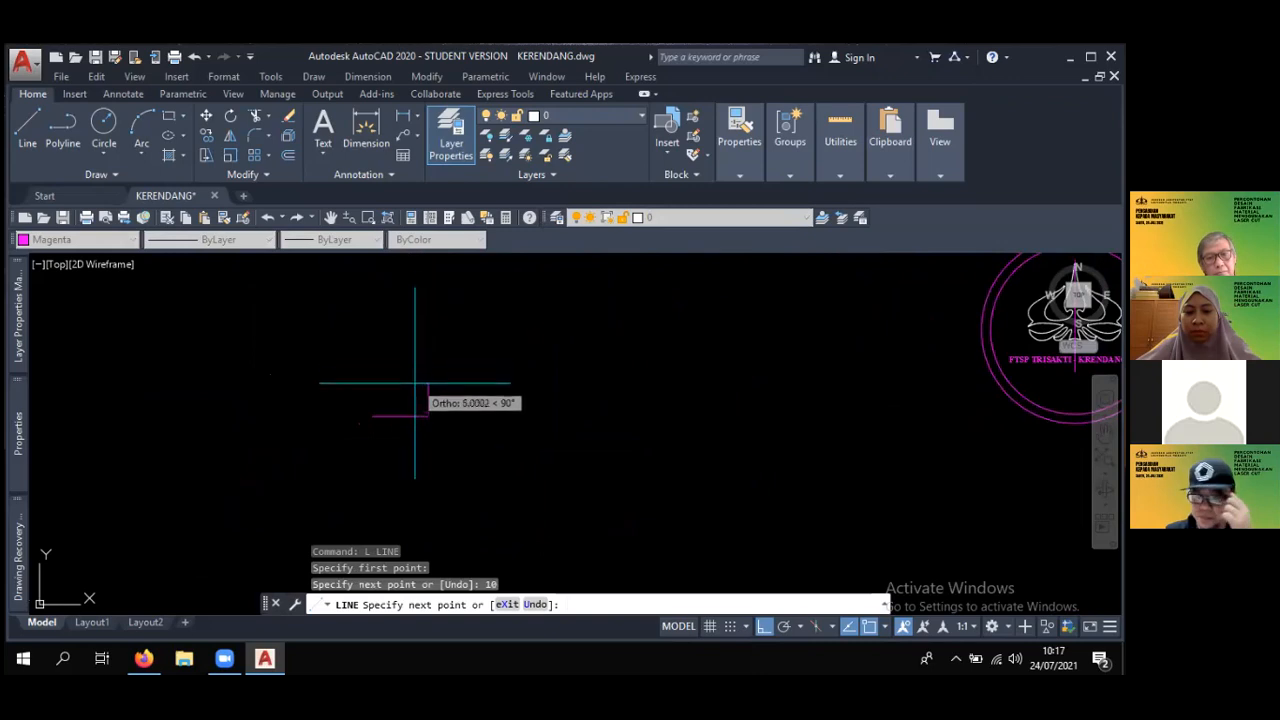
key(Return)
key(Return)
key(Escape)
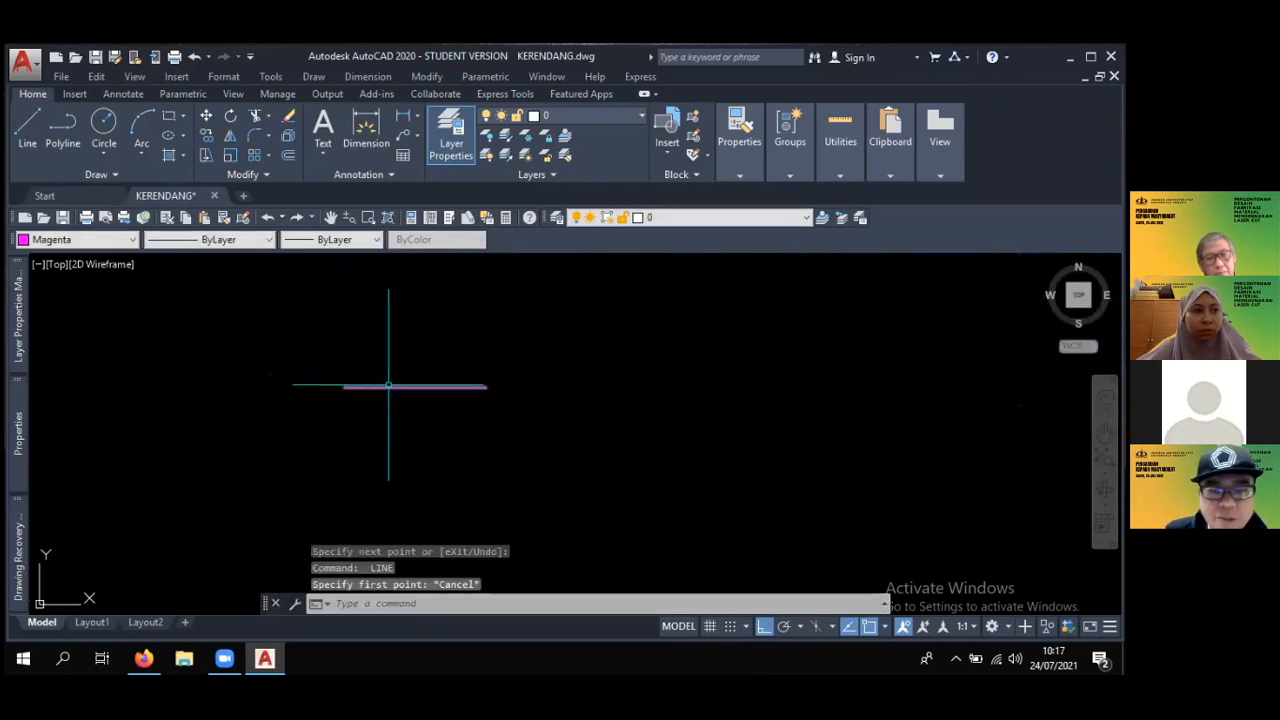
mouse_move(389, 386)
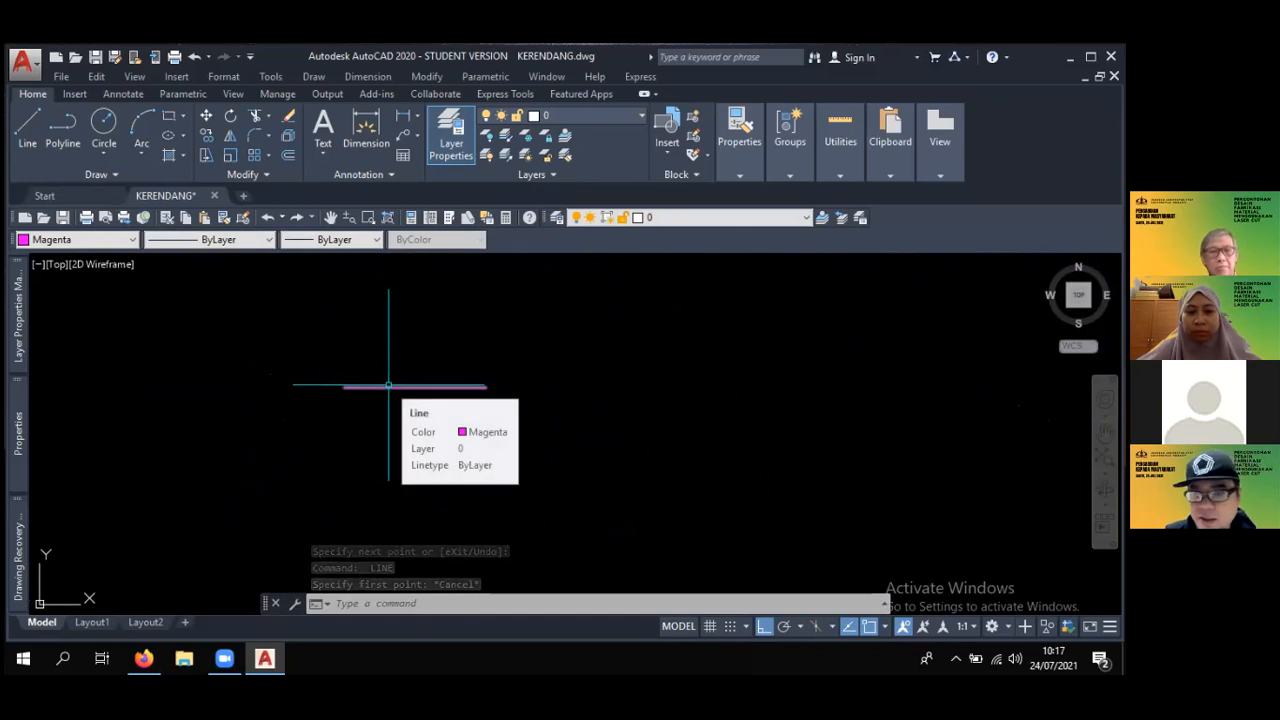
middle_drag(437, 387, 411, 395)
scroll(411, 395, up, 2)
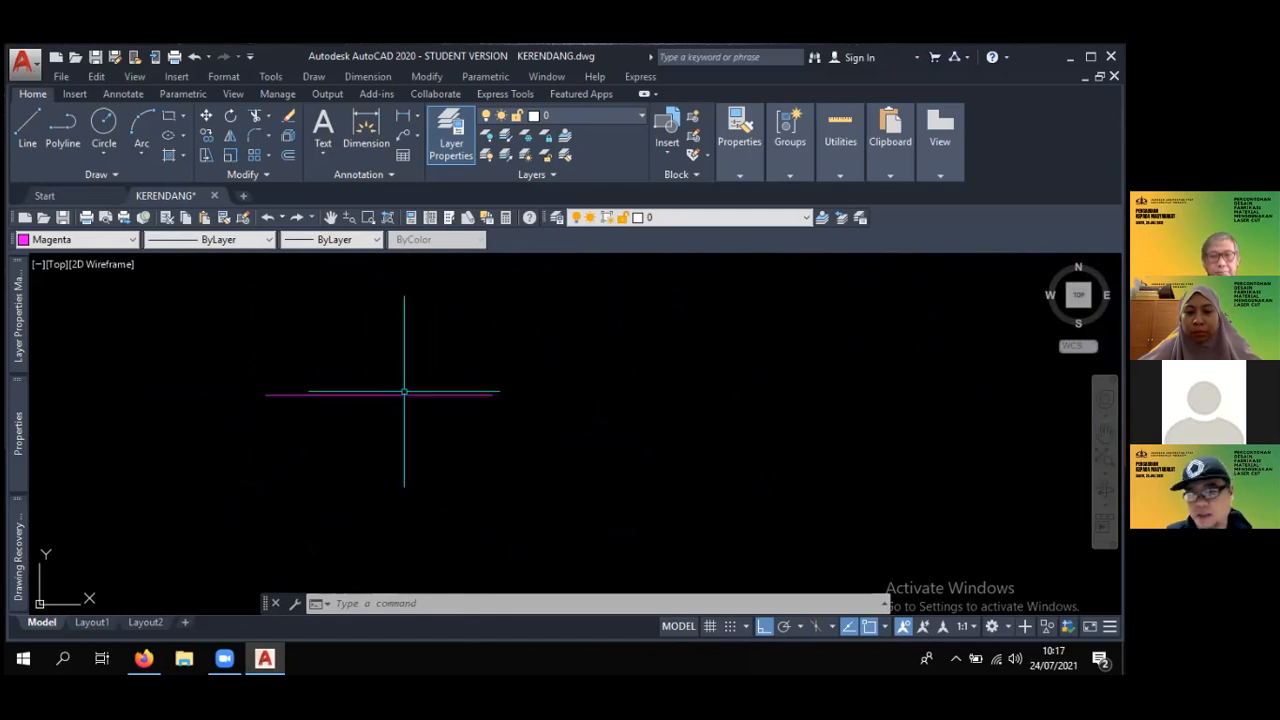
middle_drag(464, 418, 441, 419)
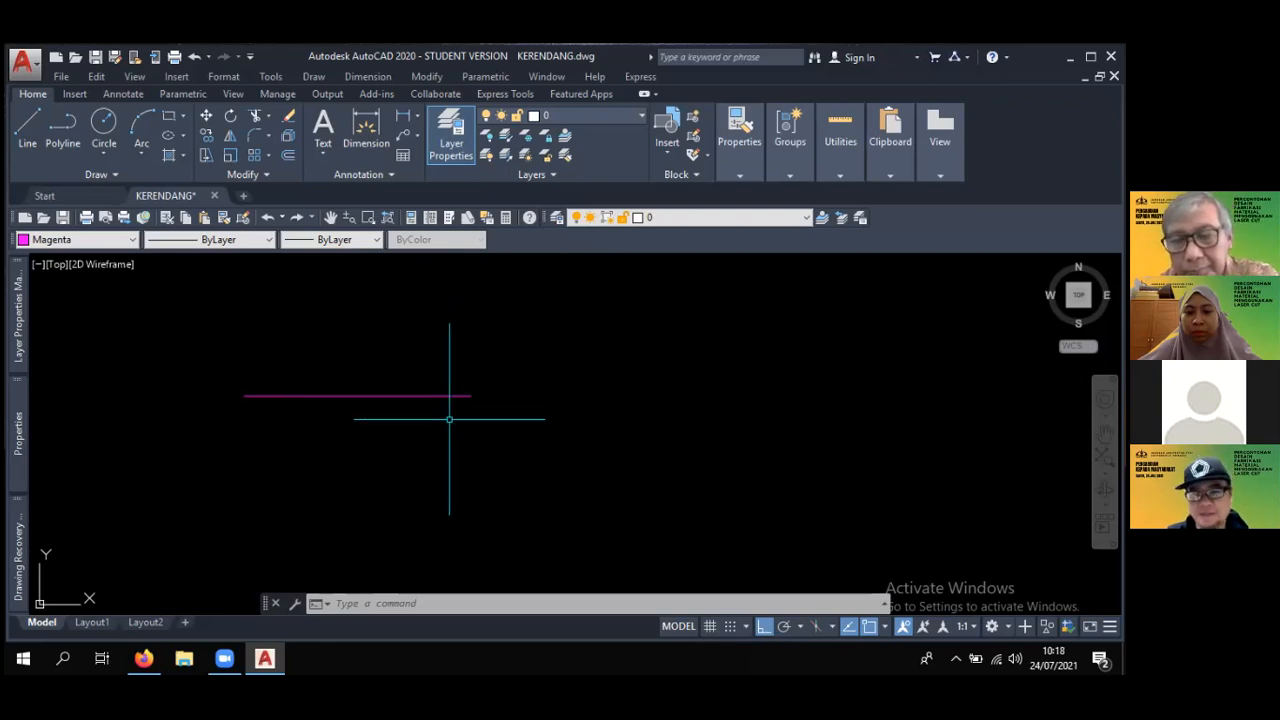
- Erase the 10-unit horizontal line
click(391, 396)
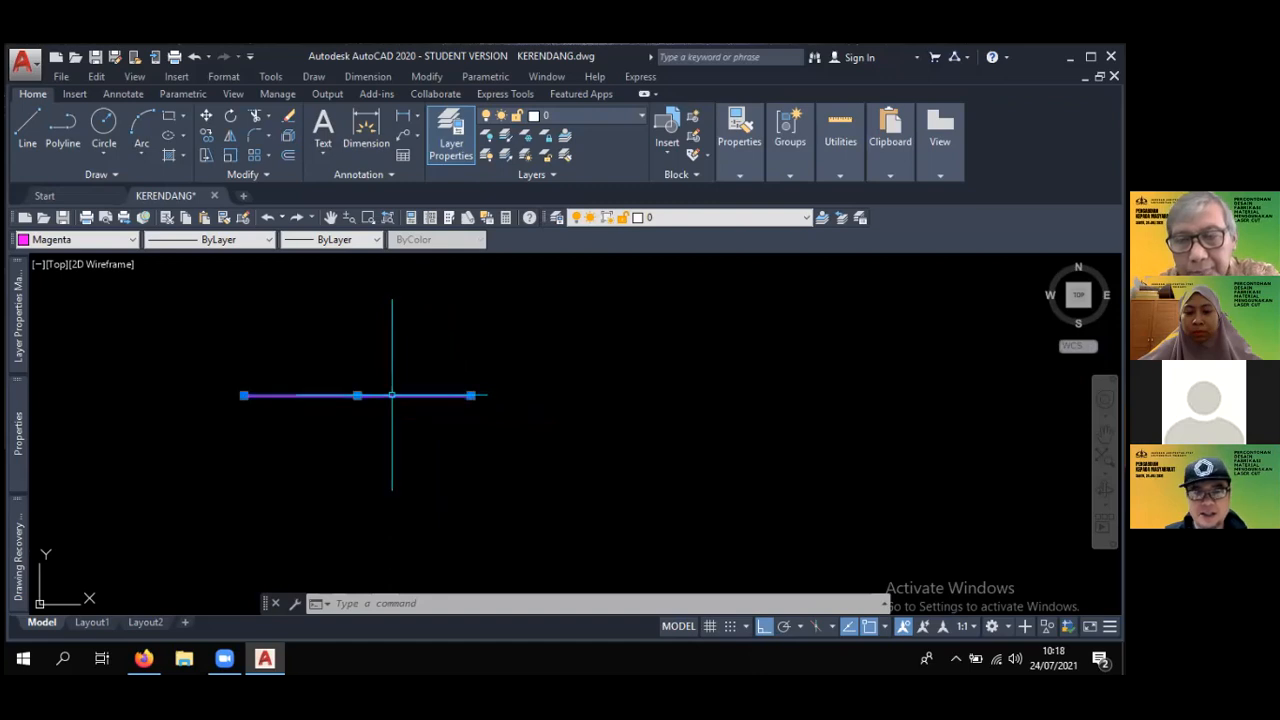
scroll(410, 405, down, 5)
key(Escape)
text(e)
key(Return)
click(366, 416)
key(Return)
- Draw a 15-unit horizontal line in the cleared area as the base side of a rectangle
text(l)
key(Return)
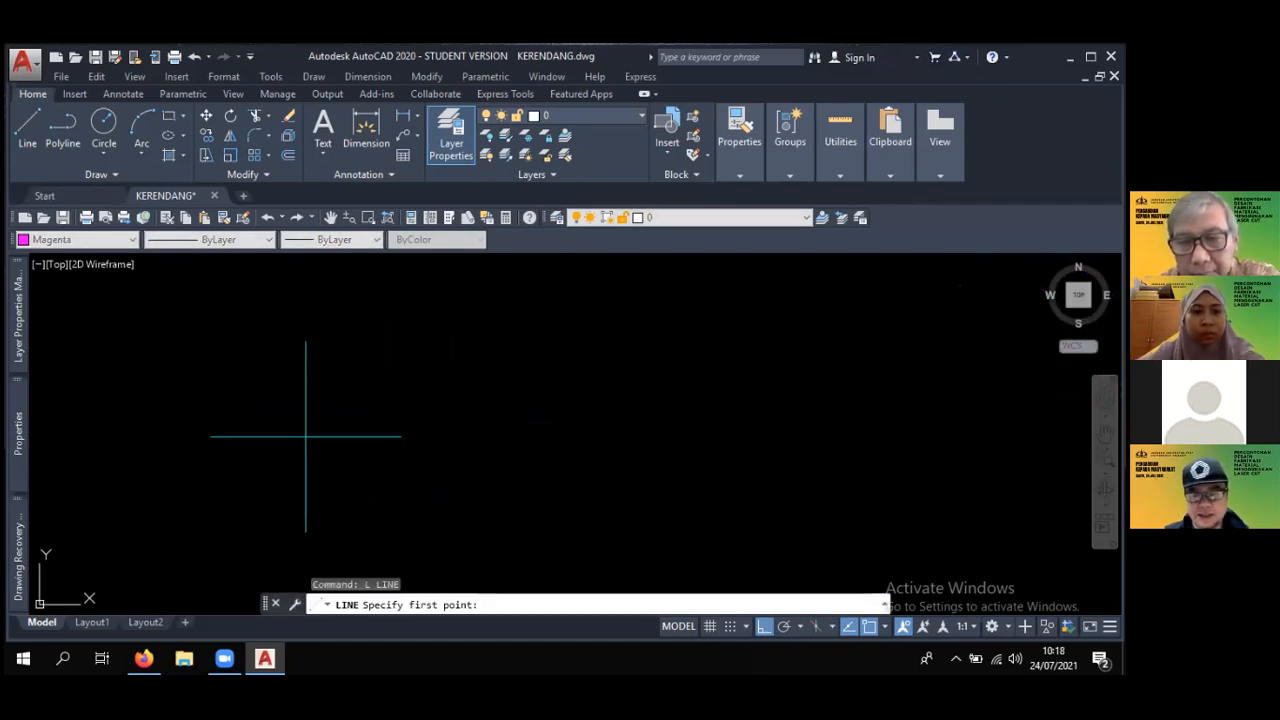
click(289, 457)
text(15)
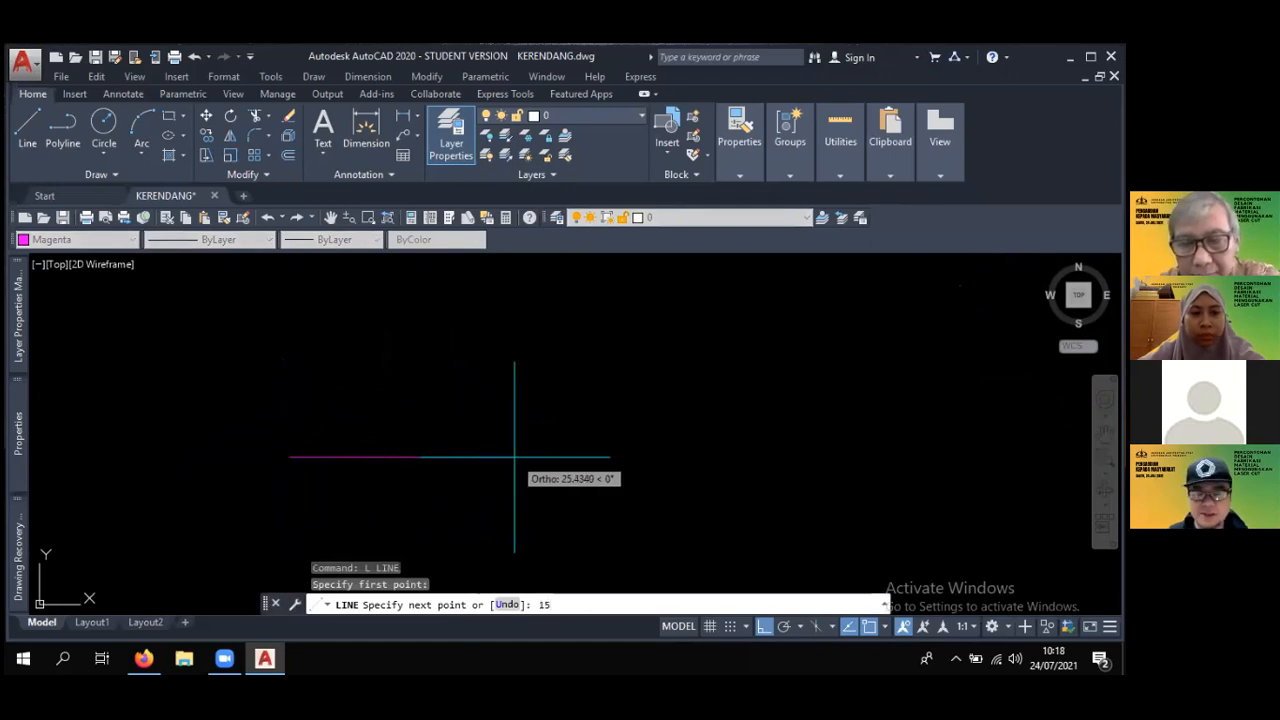
key(Return)
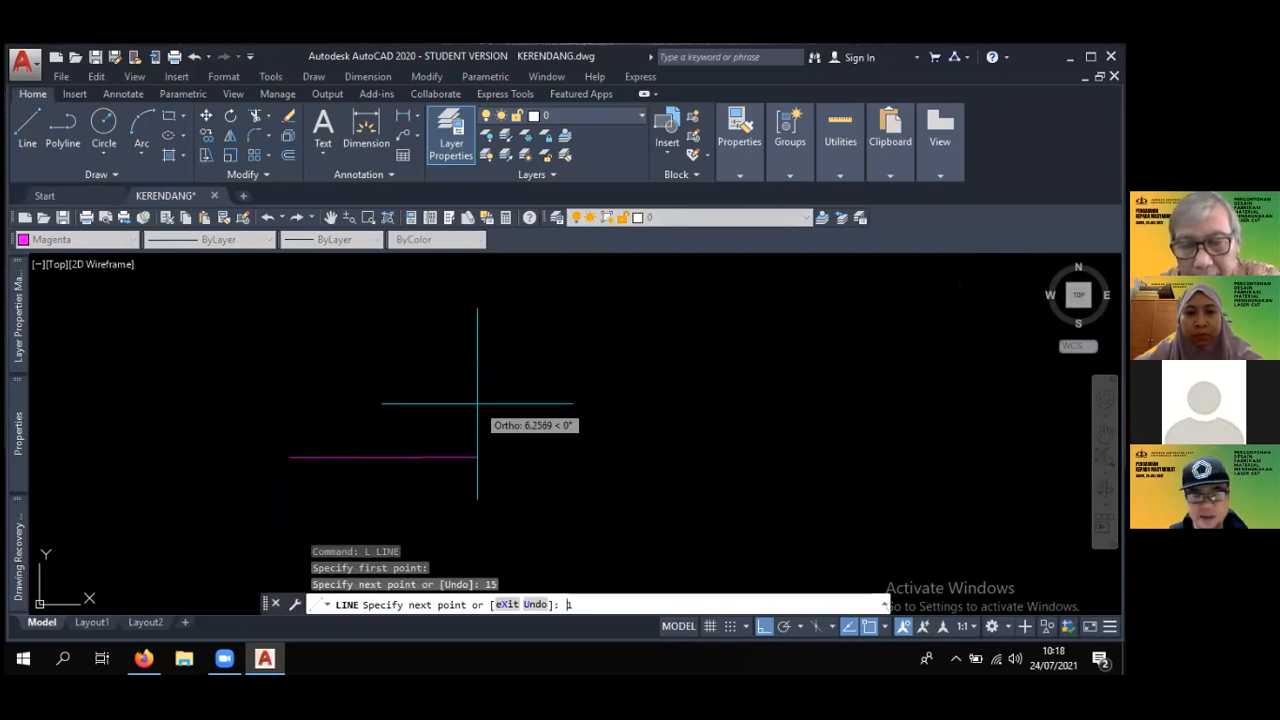
text(10)
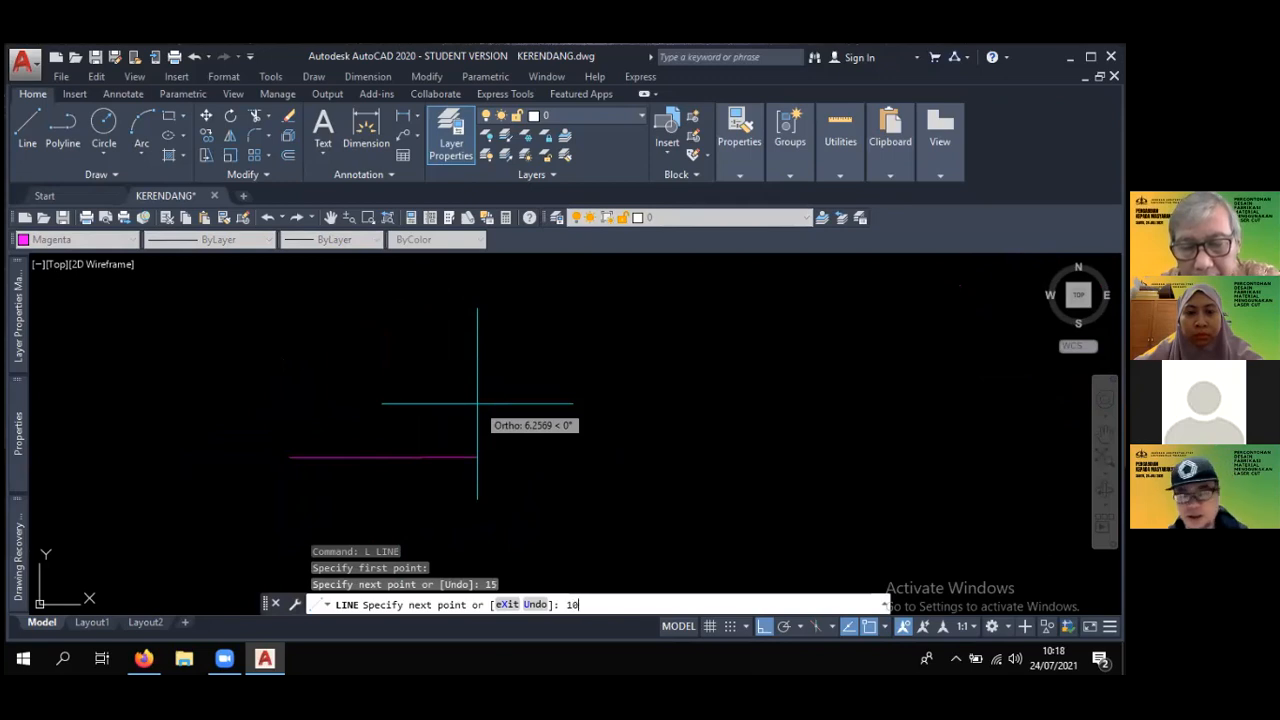
key(Return)
middle_drag(548, 374, 561, 435)
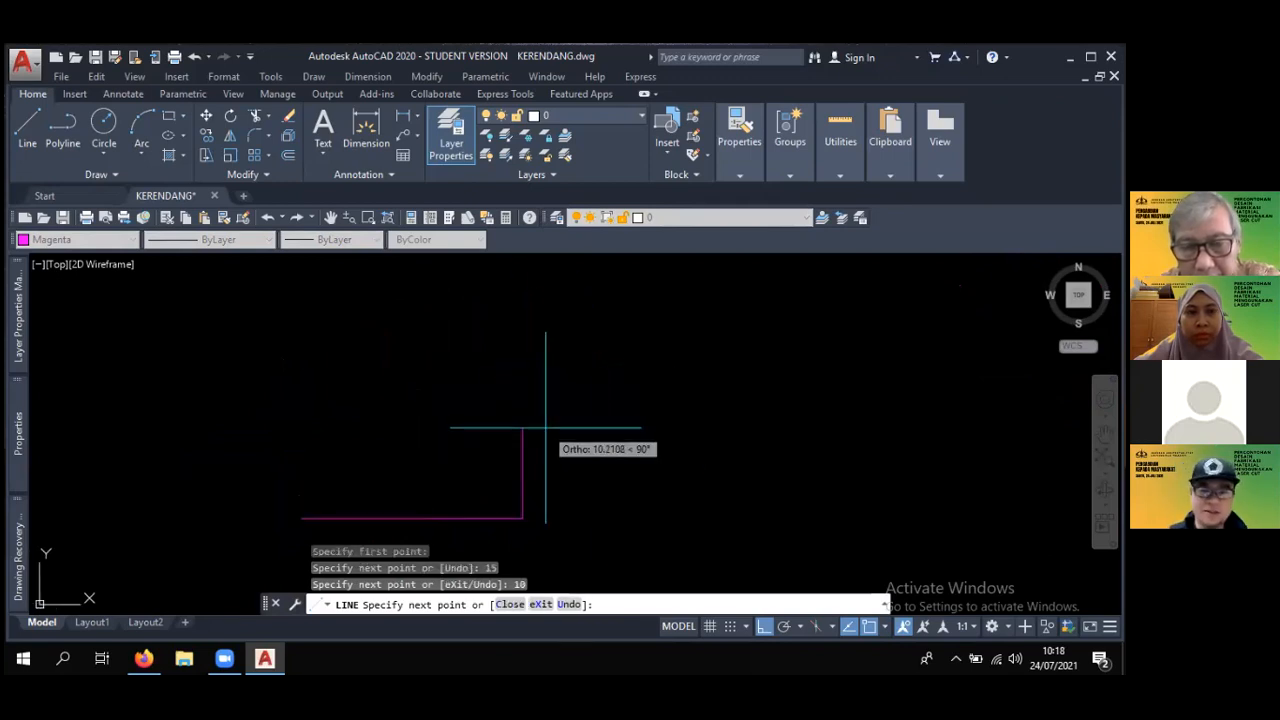
key(ctrl+z)
- Continue the base line 10 units upward and 15 units back, closing the rectangle at its starting point
text(10)
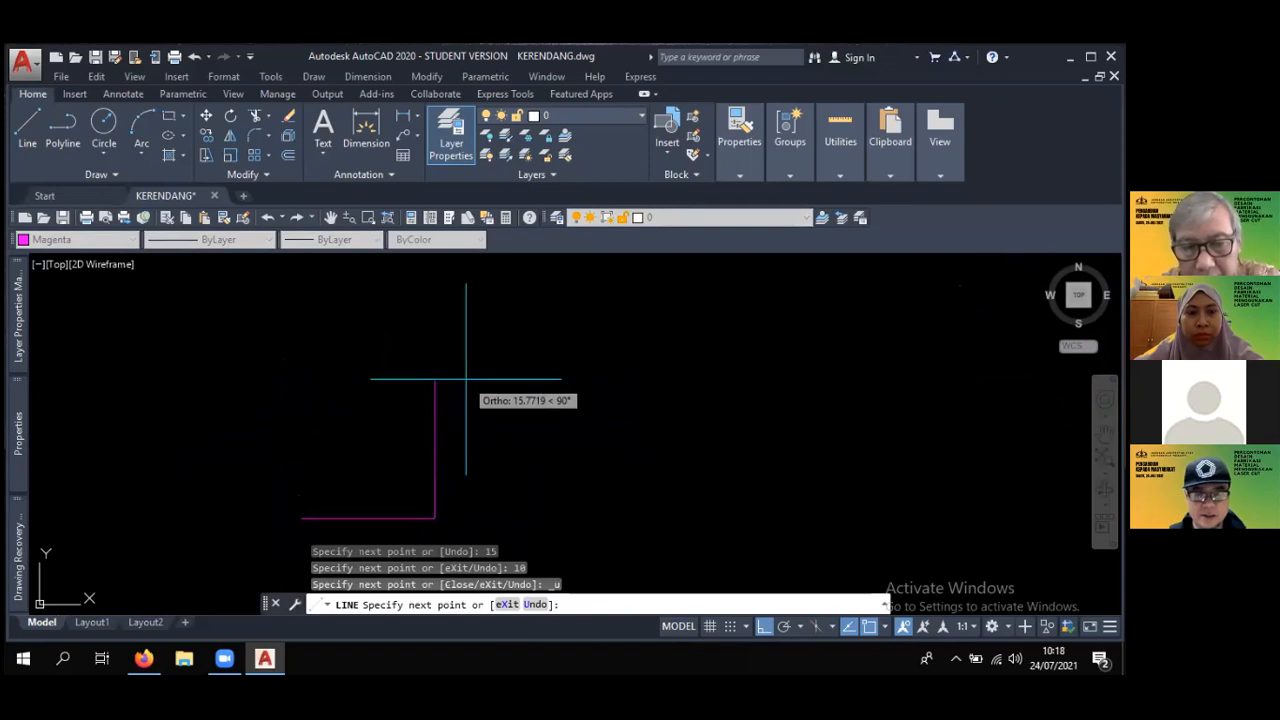
key(Return)
mouse_move(455, 398)
middle_down()
mouse_move(547, 381)
mouse_move(556, 366)
middle_up()
scroll(516, 405, up, 2)
text(15)
key(Return)
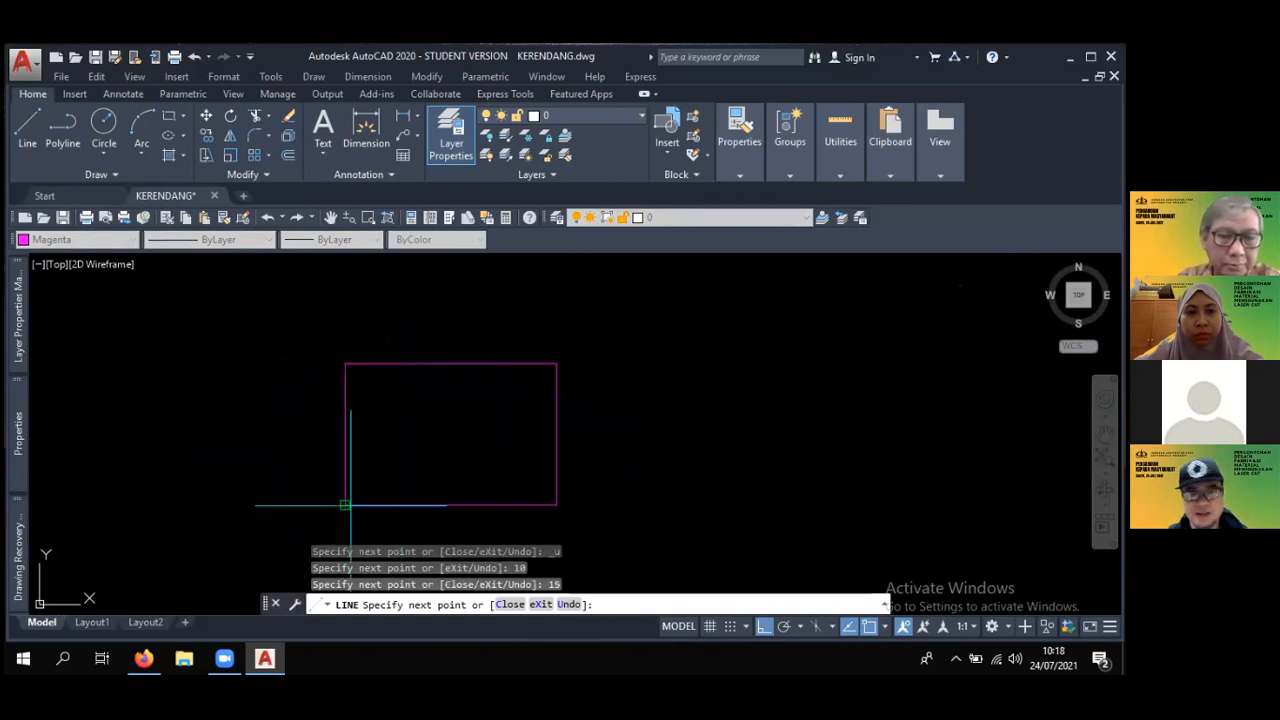
key(Escape)
middle_drag(463, 434, 458, 377)
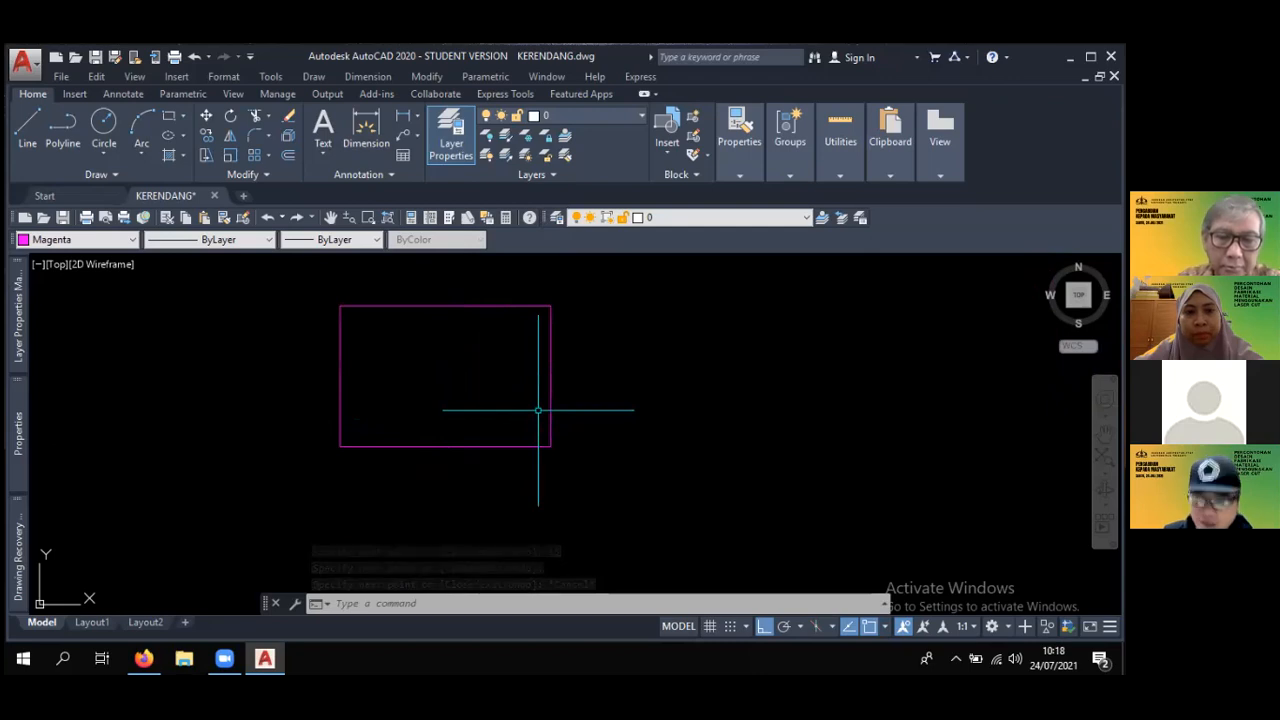
middle_drag(556, 427, 518, 434)
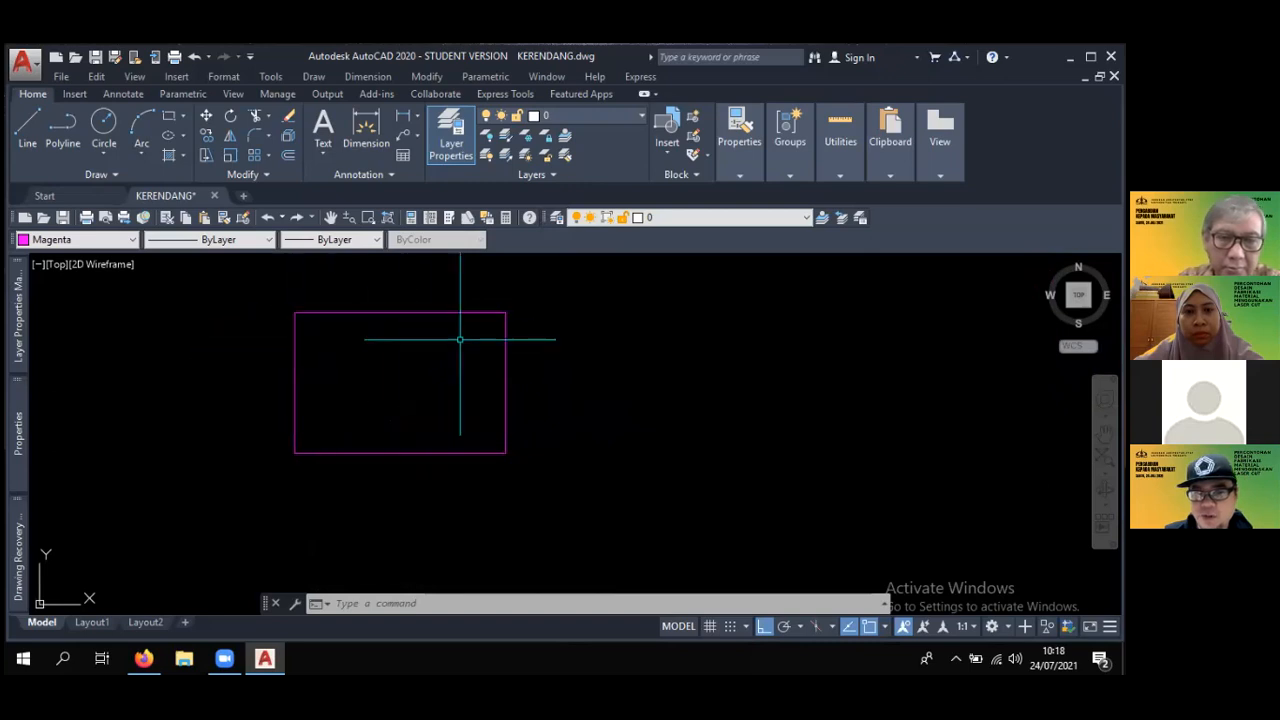
- Examine the finished rectangle in relation to the circular emblems and the neighbouring designs
scroll(466, 448, down, 1)
middle_drag(466, 449, 391, 463)
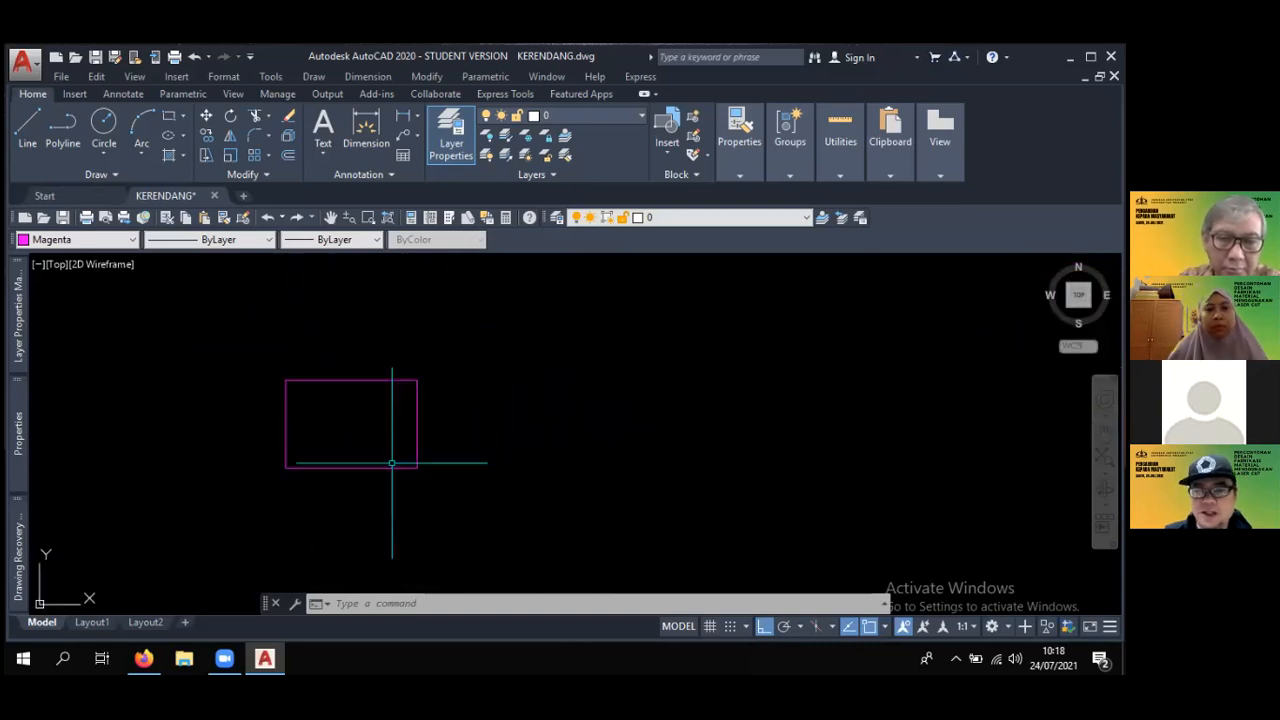
scroll(411, 401, down, 2)
middle_drag(480, 443, 340, 440)
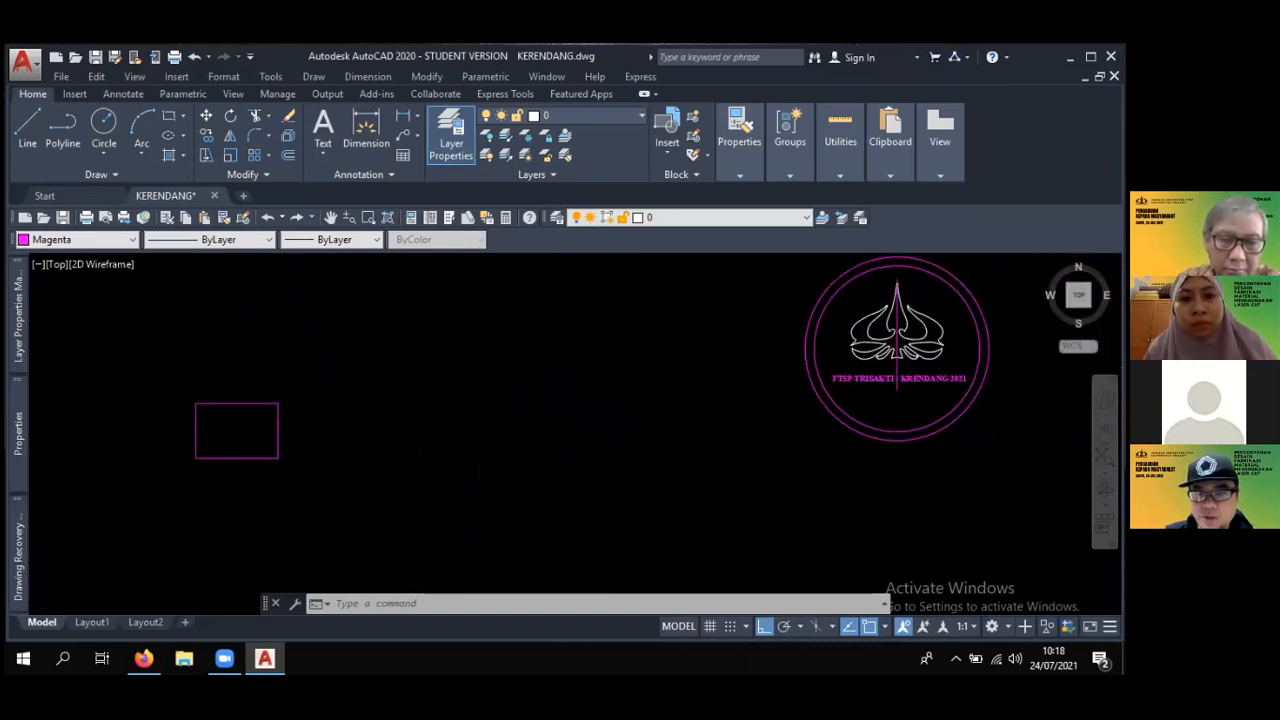
middle_drag(605, 394, 509, 386)
scroll(362, 386, down, 2)
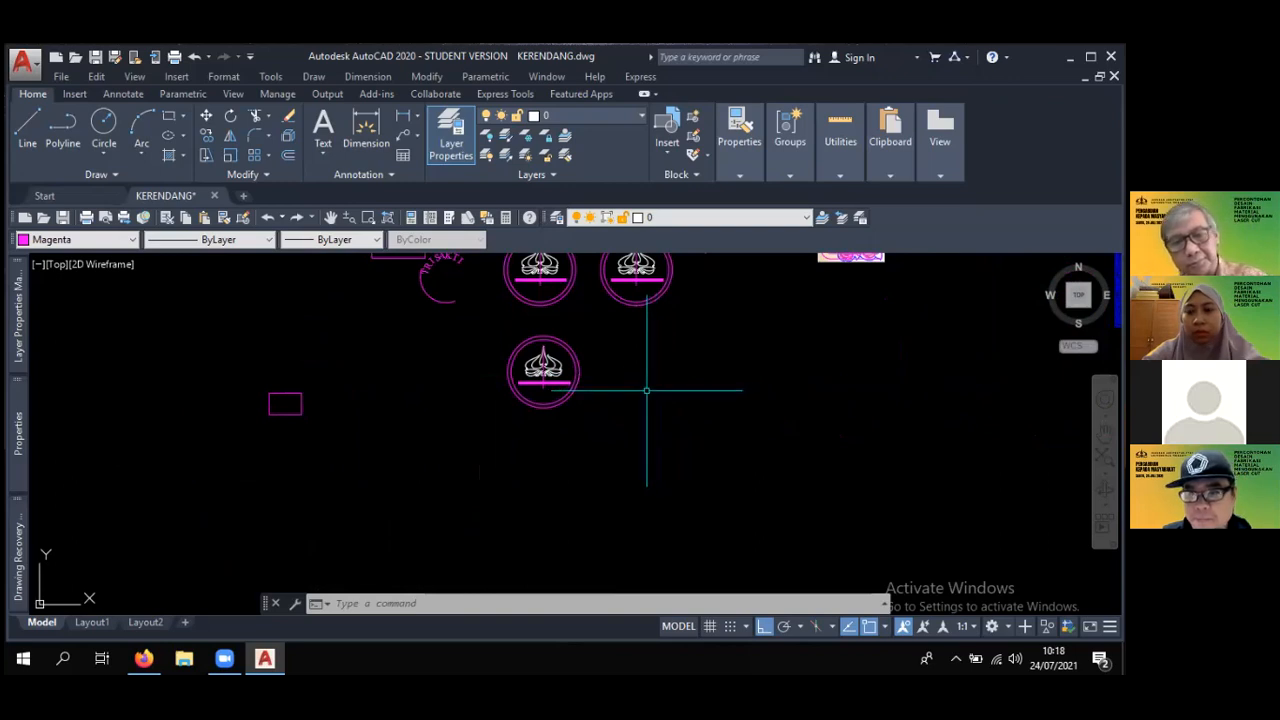
middle_drag(613, 367, 569, 409)
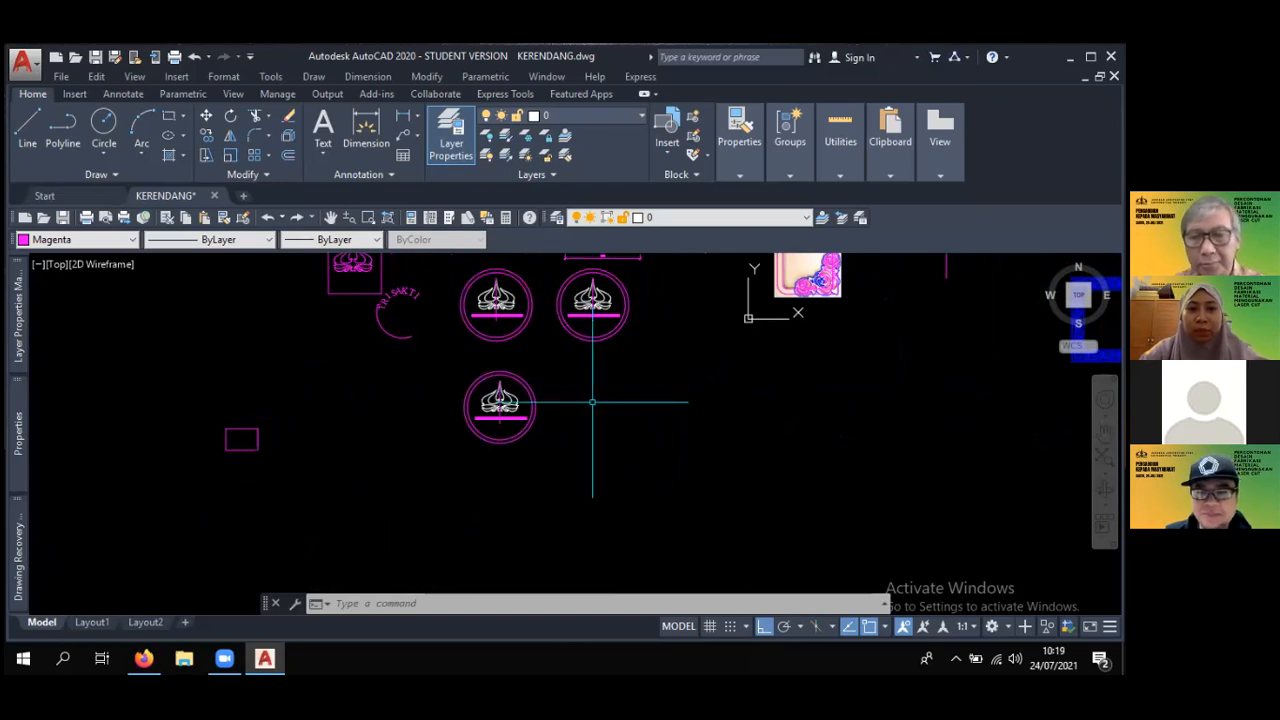
- Collapse the ribbon to panel buttons to enlarge the drawing area and survey all the designs
click(644, 94)
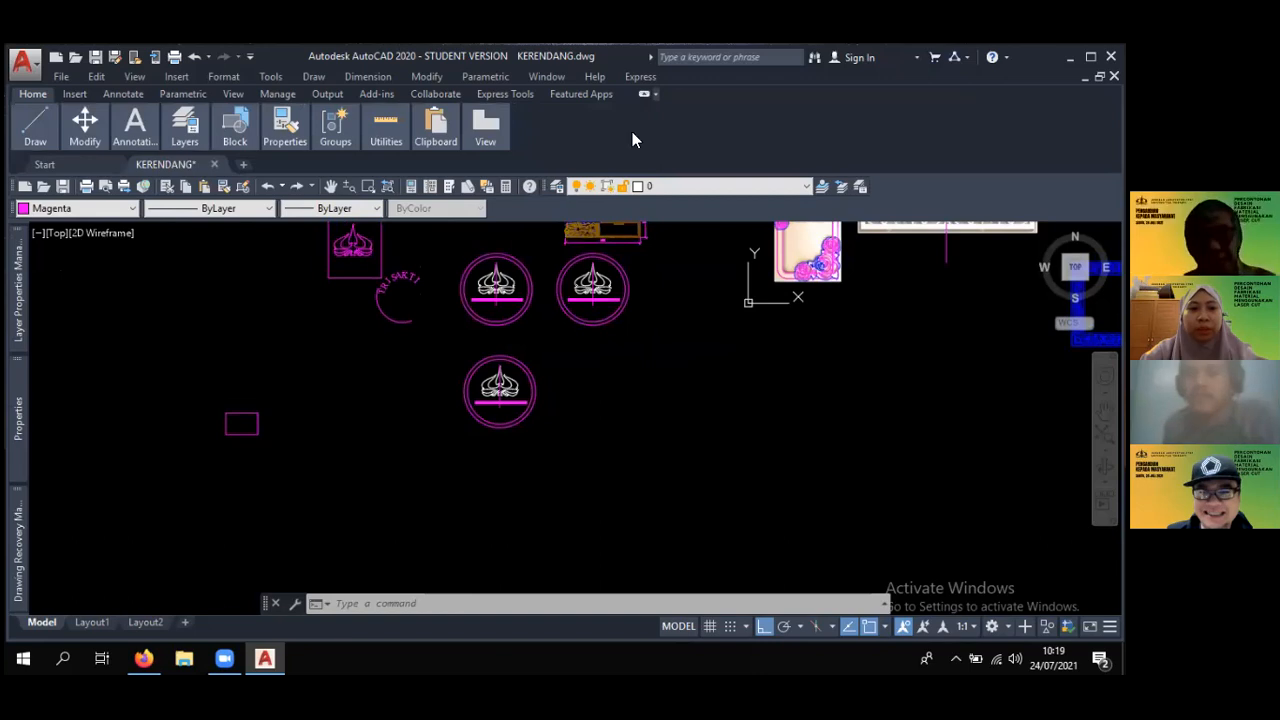
mouse_move(686, 363)
middle_down()
mouse_move(655, 435)
mouse_move(553, 428)
middle_up()
scroll(663, 434, down, 2)
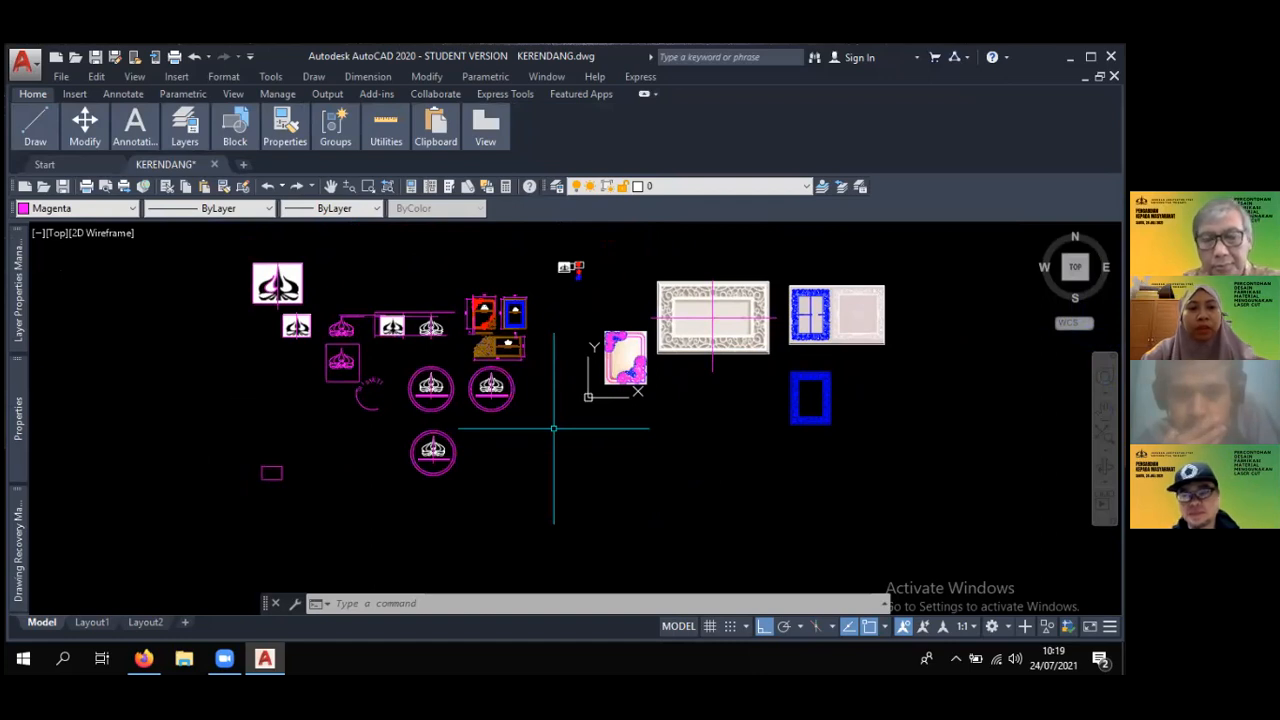
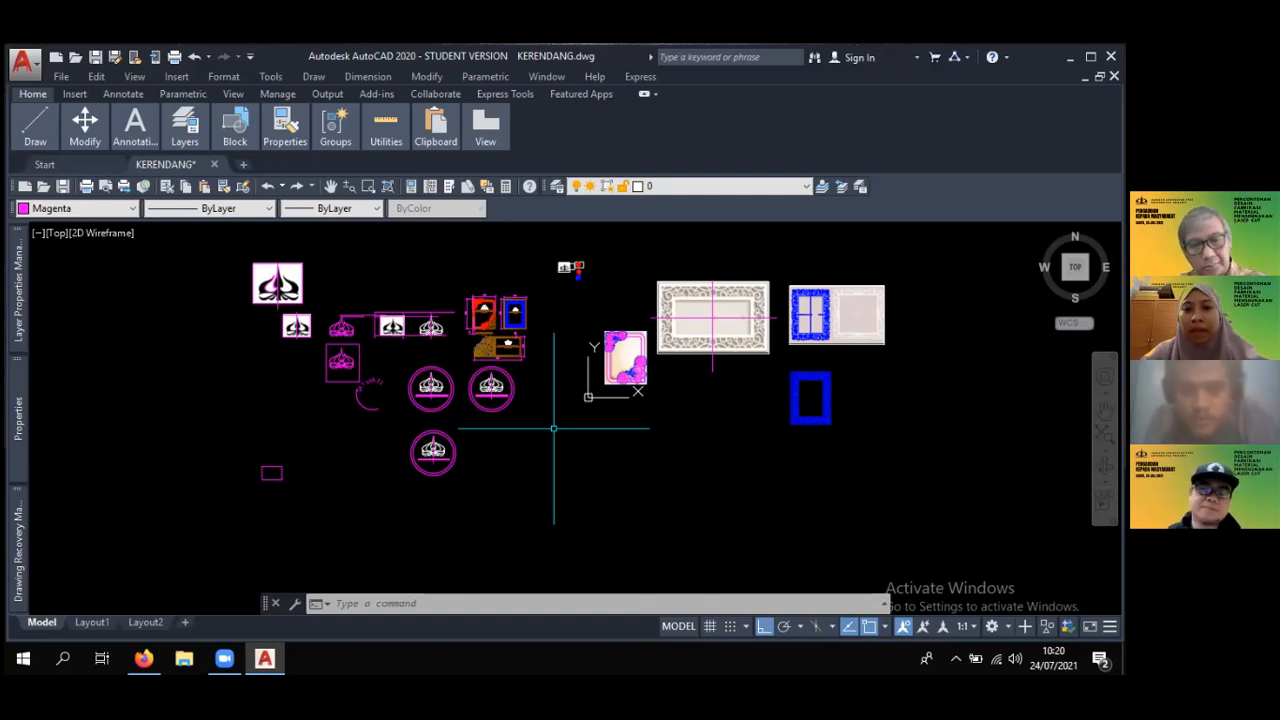
- Examine the Trisakti logo images next to their traced outlines and the circular emblems
middle_drag(476, 385, 579, 373)
scroll(521, 340, up, 2)
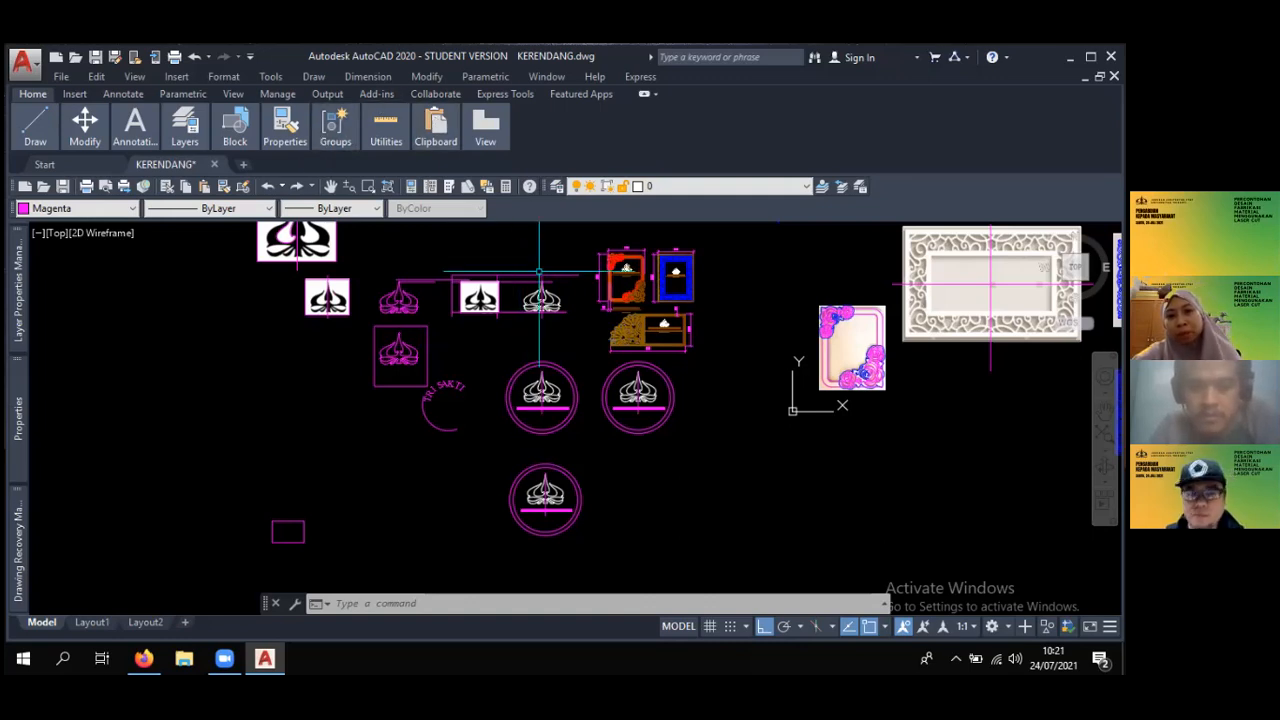
scroll(665, 391, up, 2)
scroll(665, 391, up, 2)
scroll(680, 390, down, 4)
middle_drag(374, 342, 505, 305)
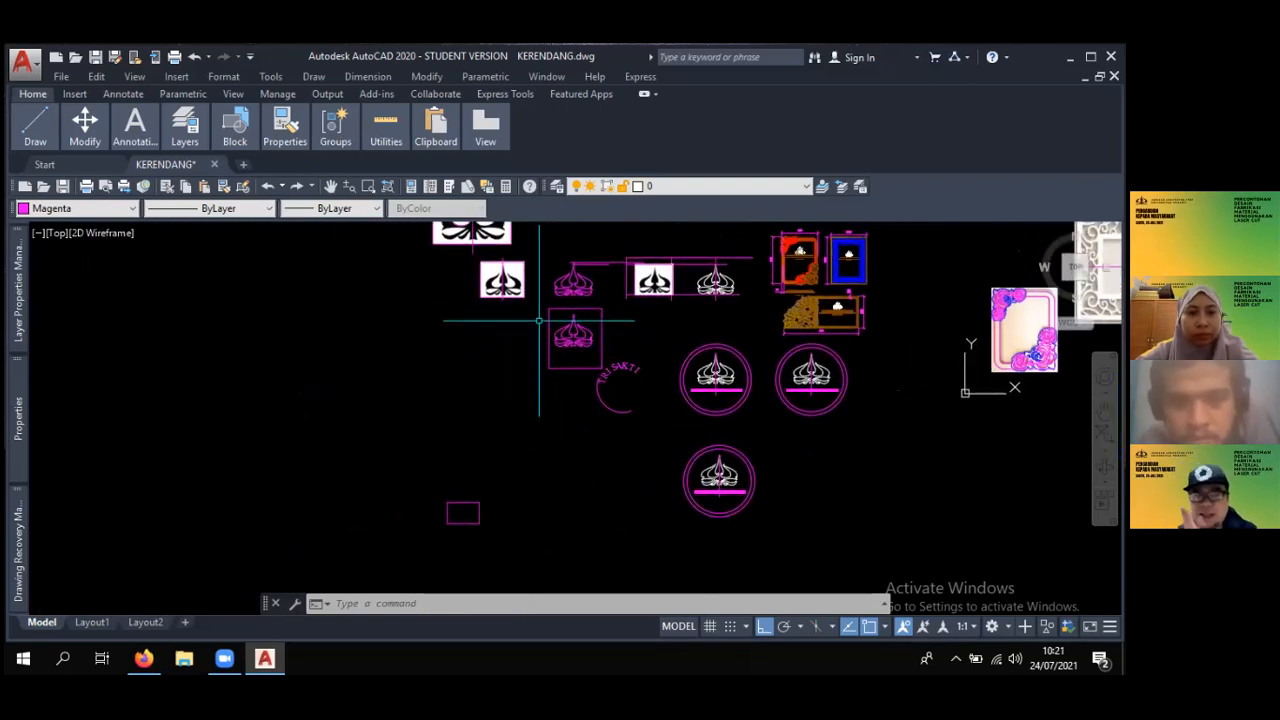
scroll(535, 321, up, 2)
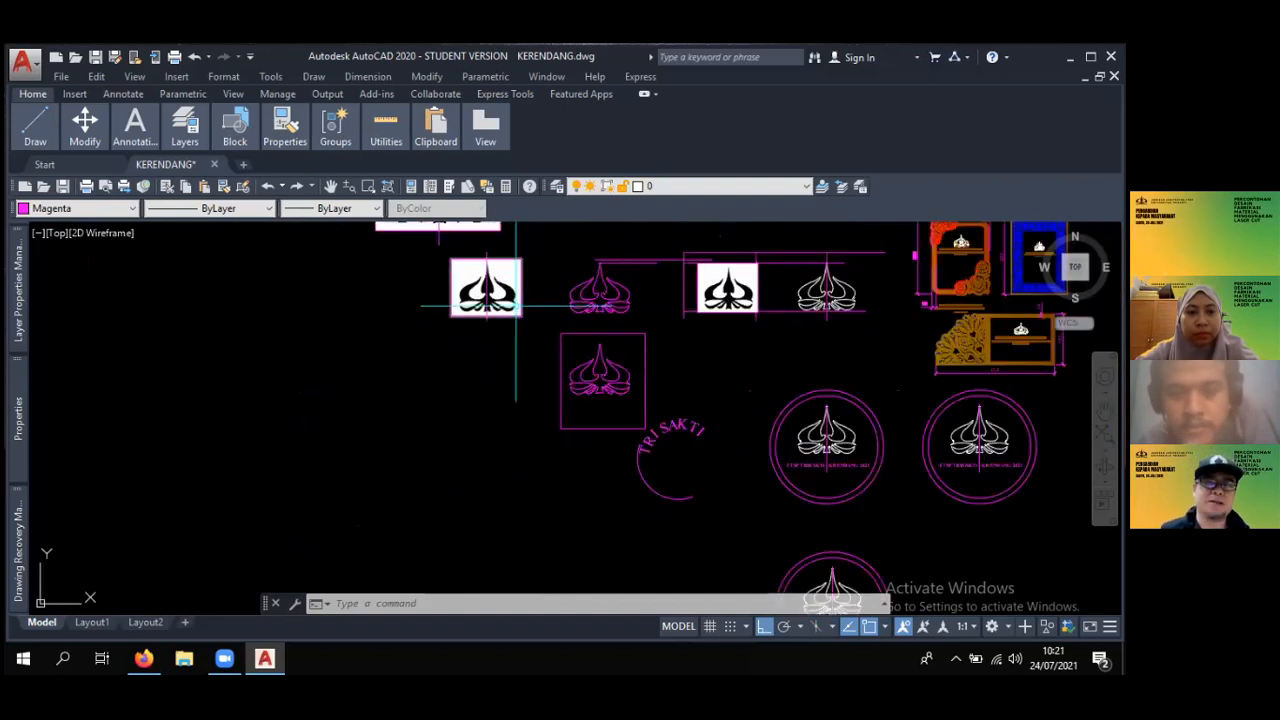
scroll(517, 321, down, 2)
mouse_move(517, 321)
middle_down()
mouse_move(529, 277)
mouse_move(611, 423)
middle_up()
scroll(529, 277, up, 4)
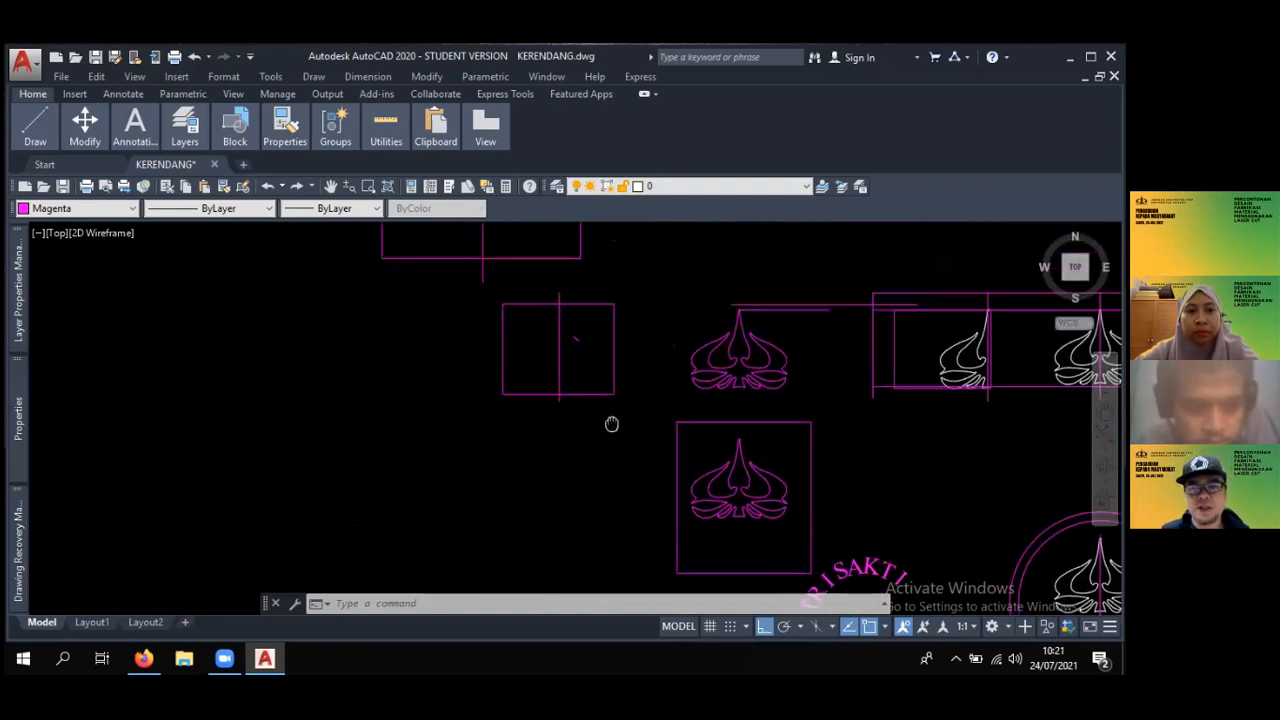
scroll(588, 361, down, 4)
scroll(588, 361, up, 5)
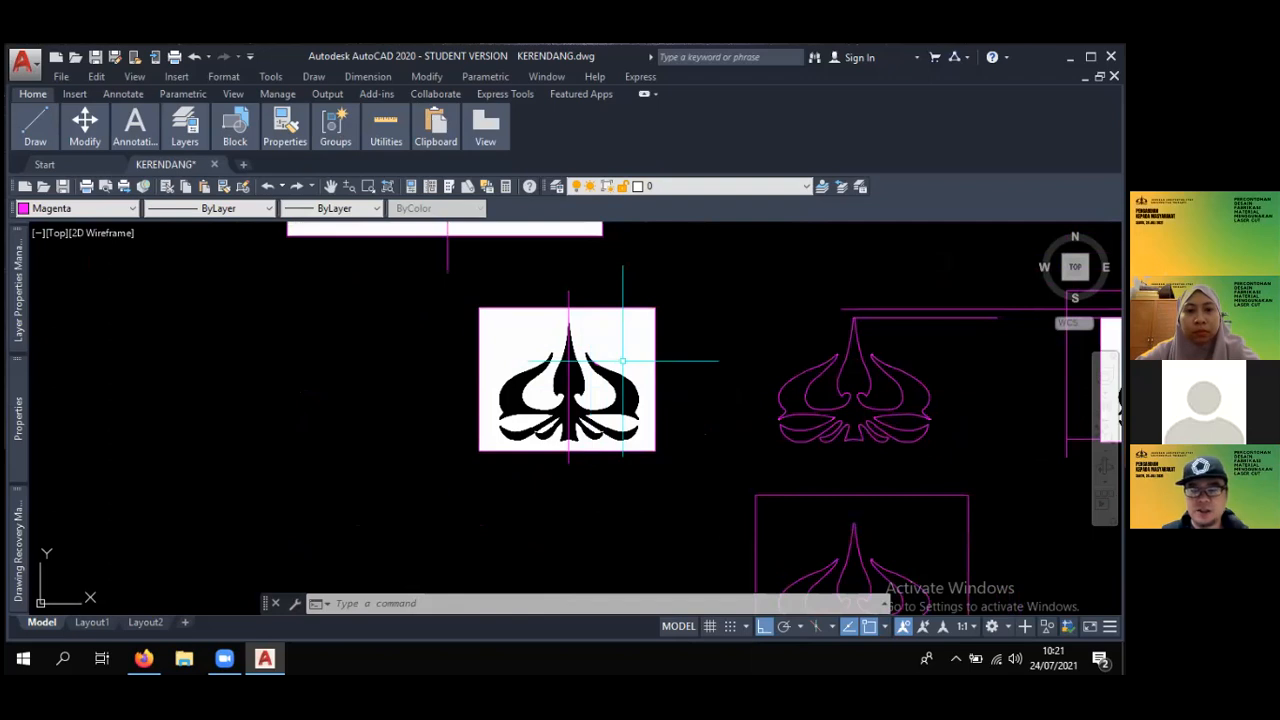
scroll(625, 358, down, 5)
scroll(641, 346, up, 1)
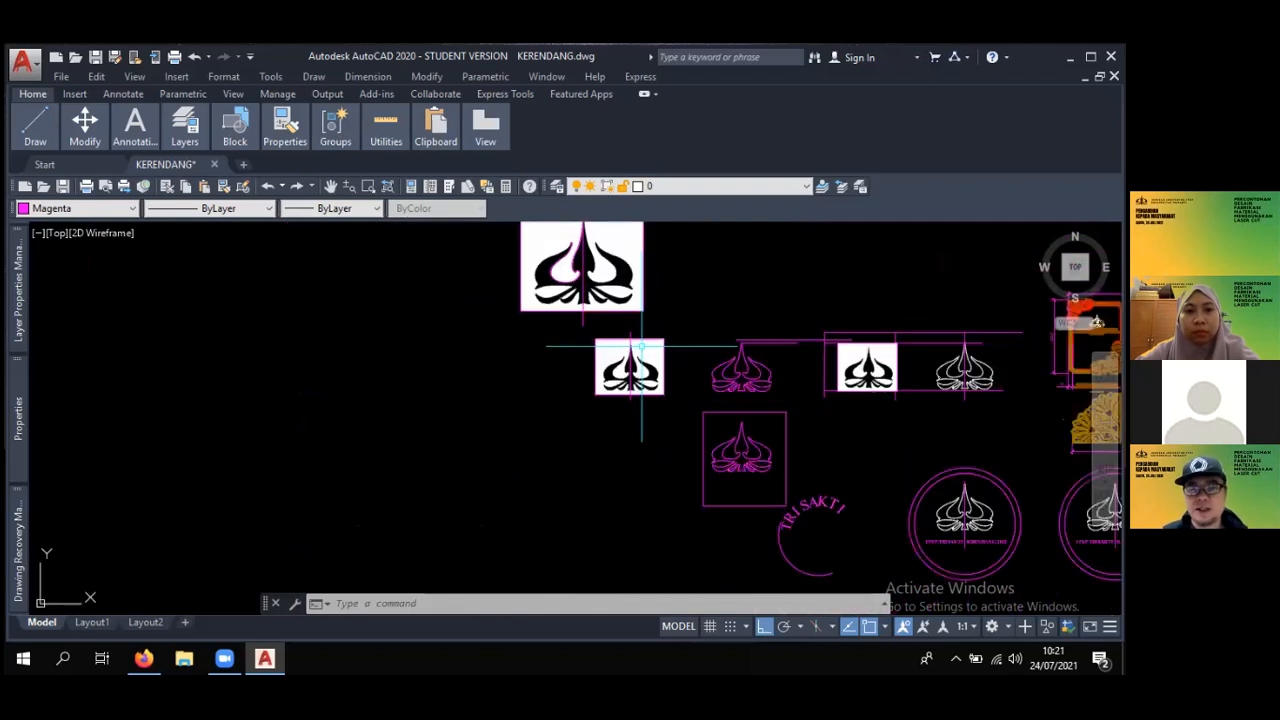
scroll(651, 337, down, 4)
scroll(636, 485, up, 2)
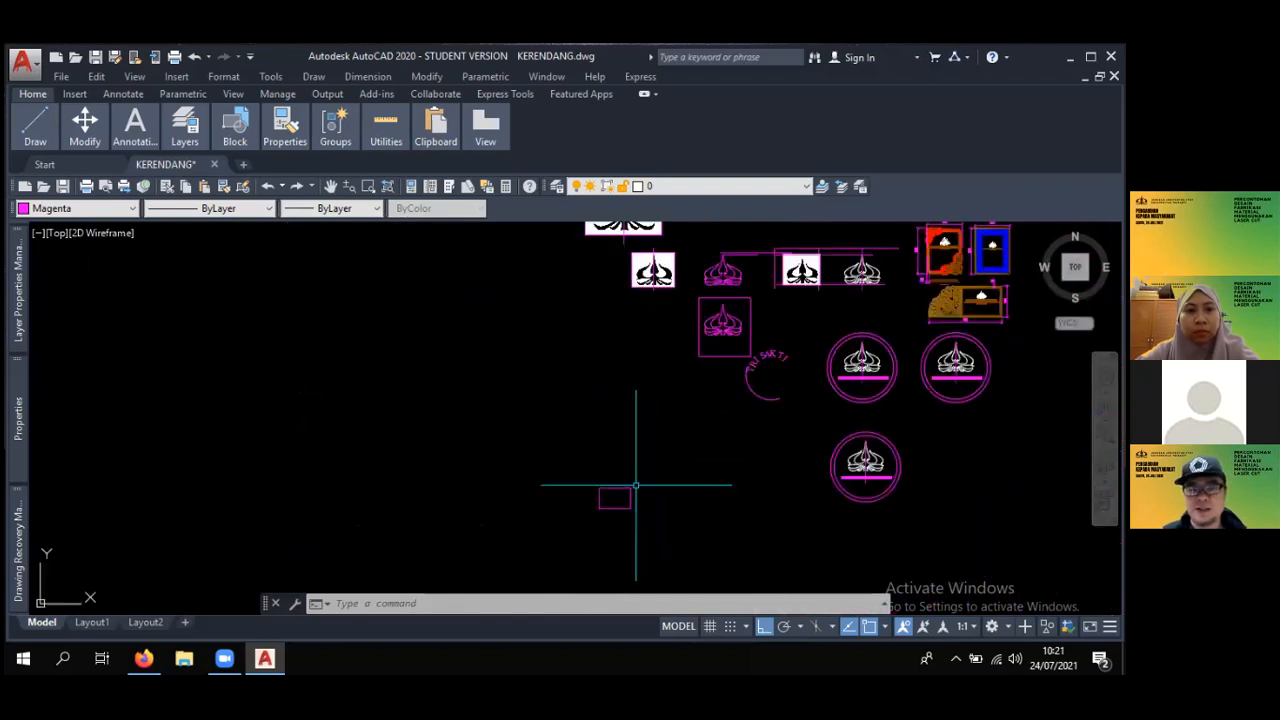
- Draw a 15-unit horizontal line in the empty area near the small rectangle and continue it 30 units downward
scroll(615, 562, up, 2)
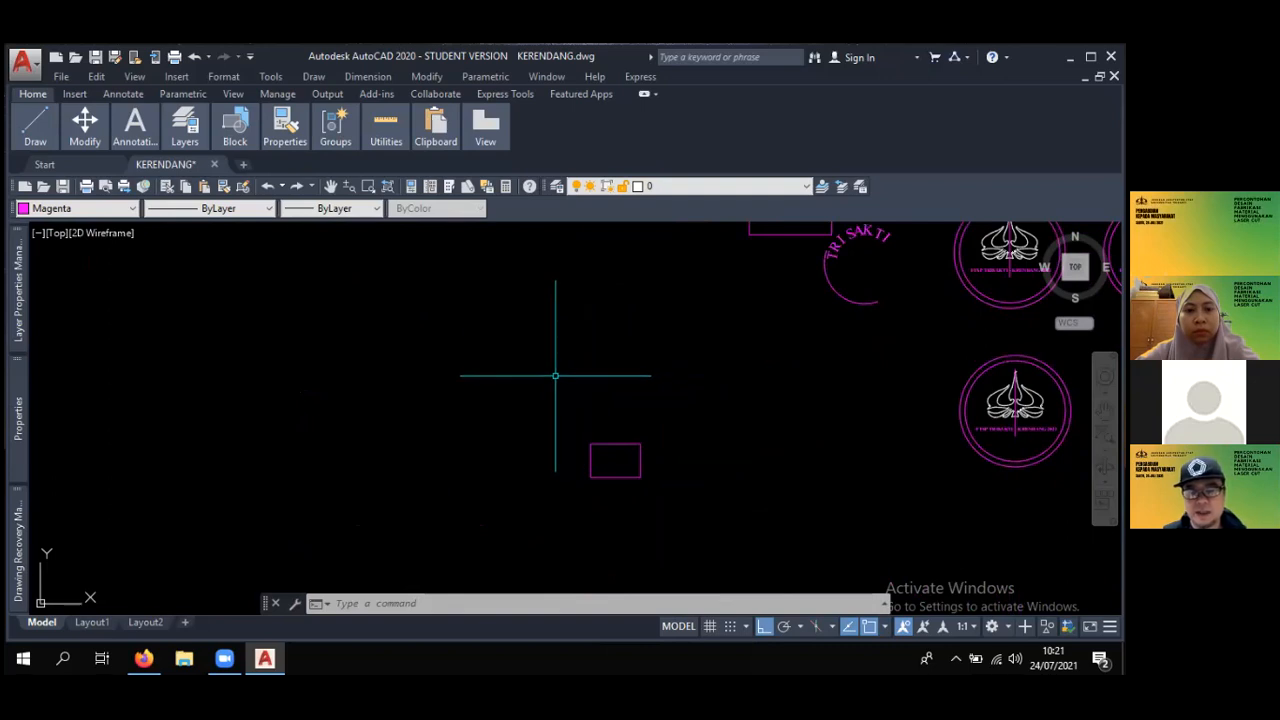
text(L)
key(Return)
click(277, 316)
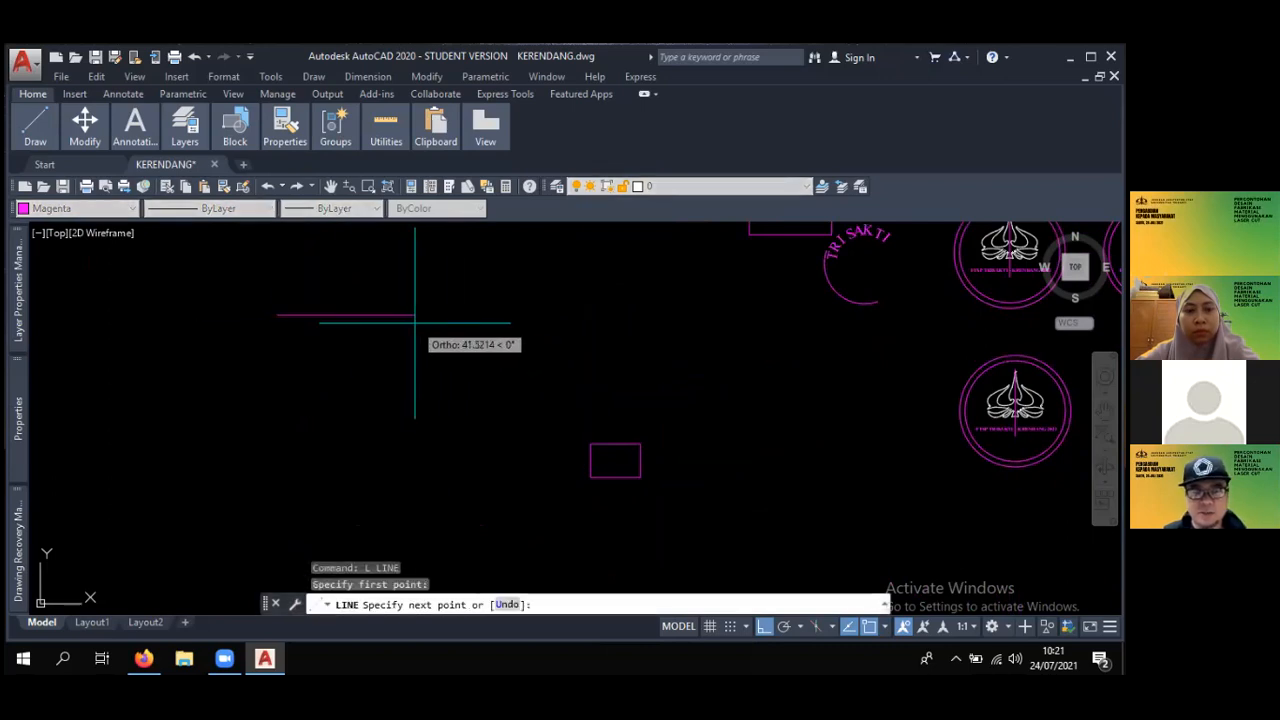
text(15)
key(Return)
text(30)
key(Return)
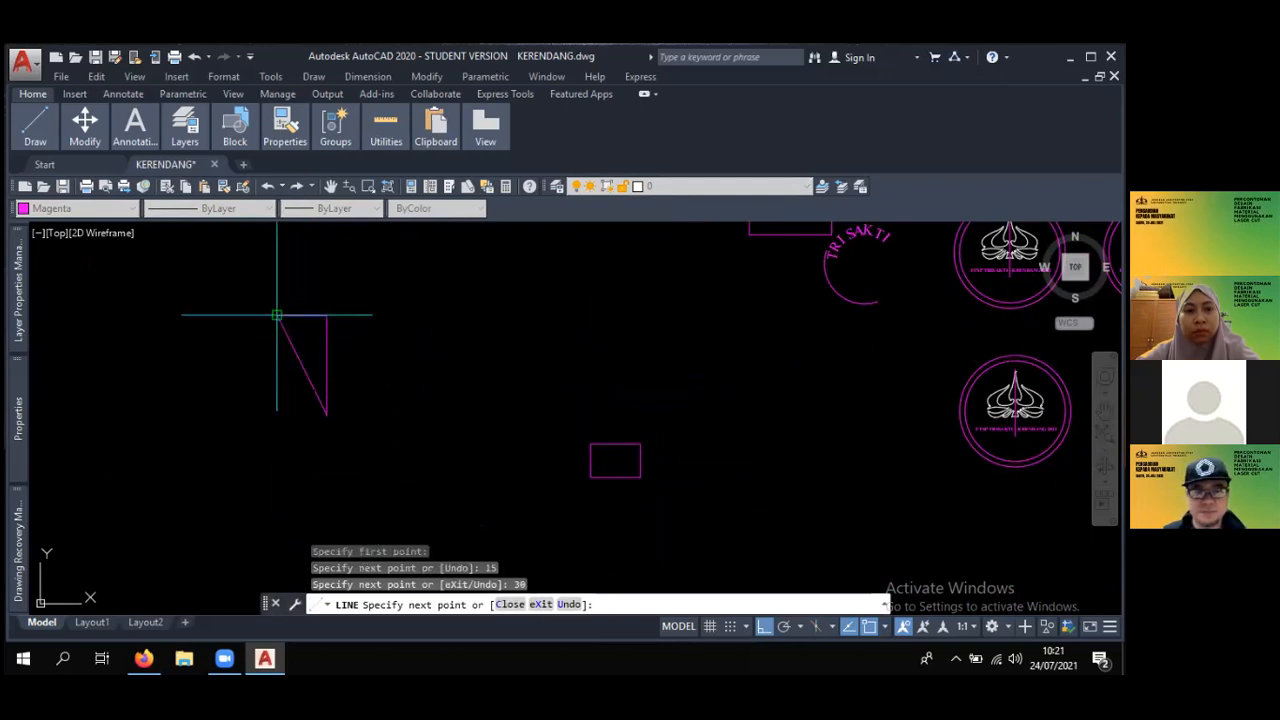
- Add the bottom and left sides back to the starting point to close the rectangle, and end the Line command
click(278, 405)
click(277, 318)
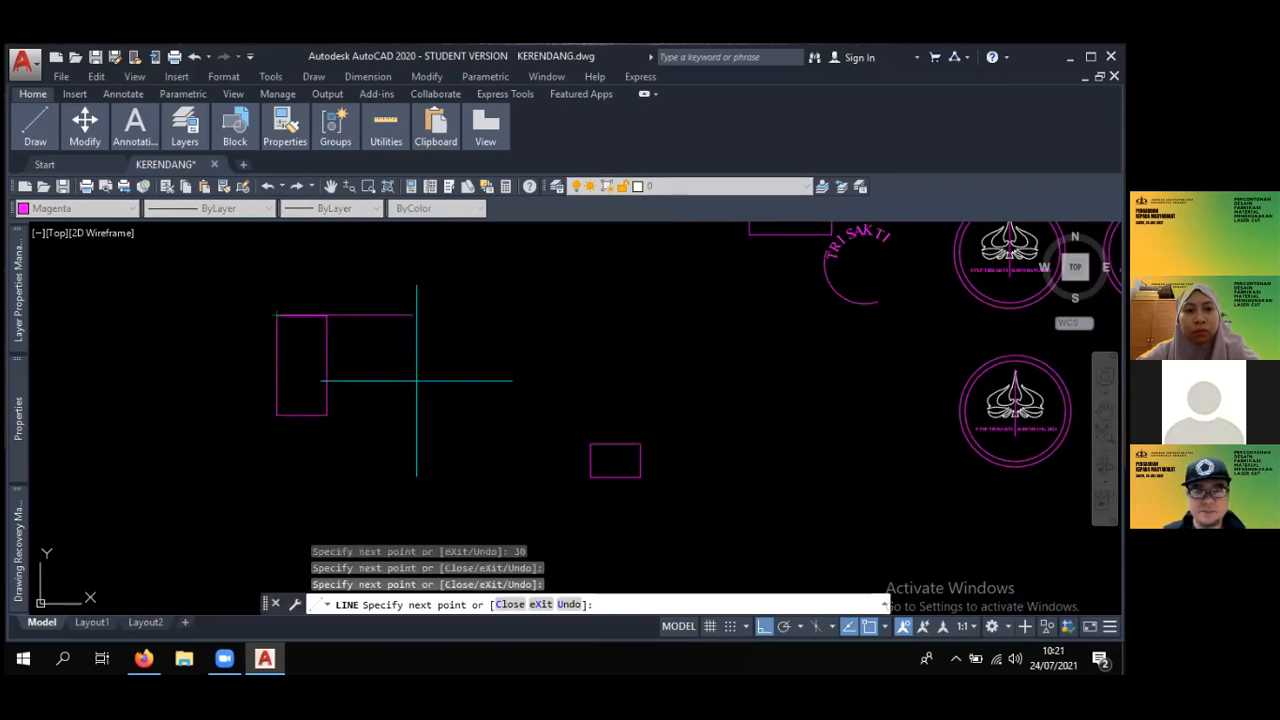
scroll(450, 380, down, 3)
key(Escape)
scroll(486, 366, up, 6)
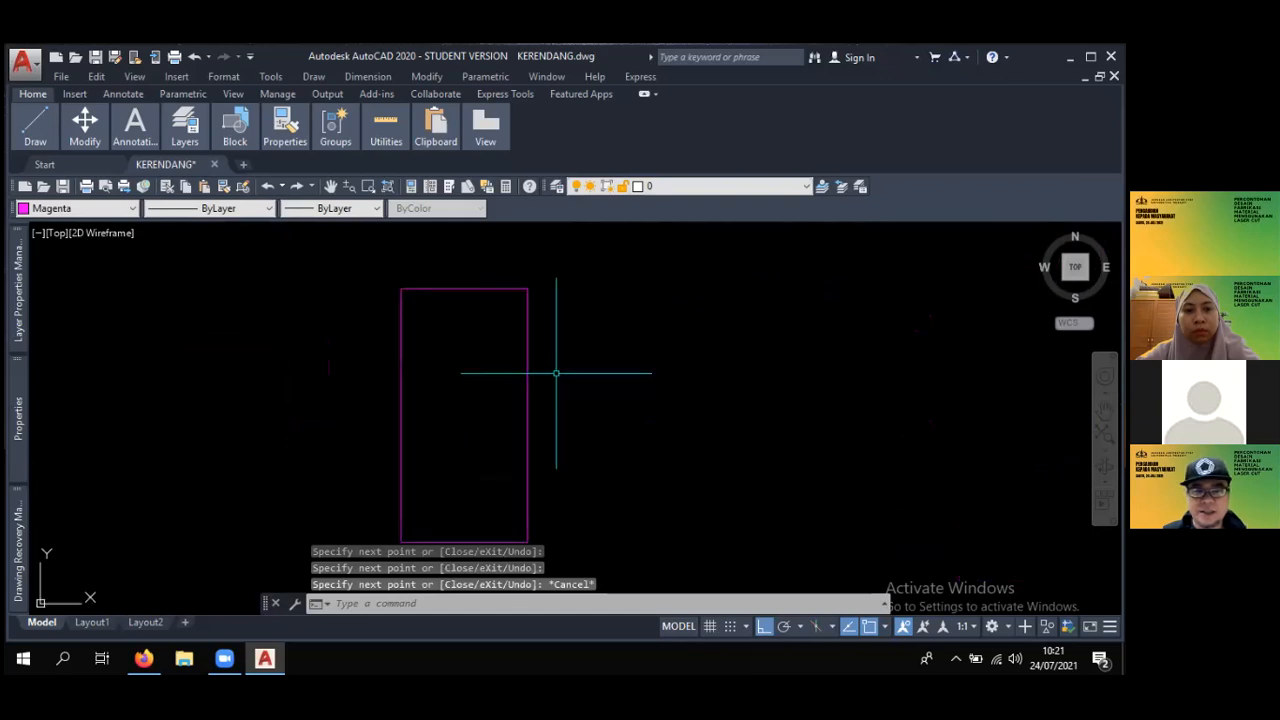
- Attach the raster image LOGOTRISAKTI with full path, rotation 0, and insertion point and scale specified on screen
click(170, 78)
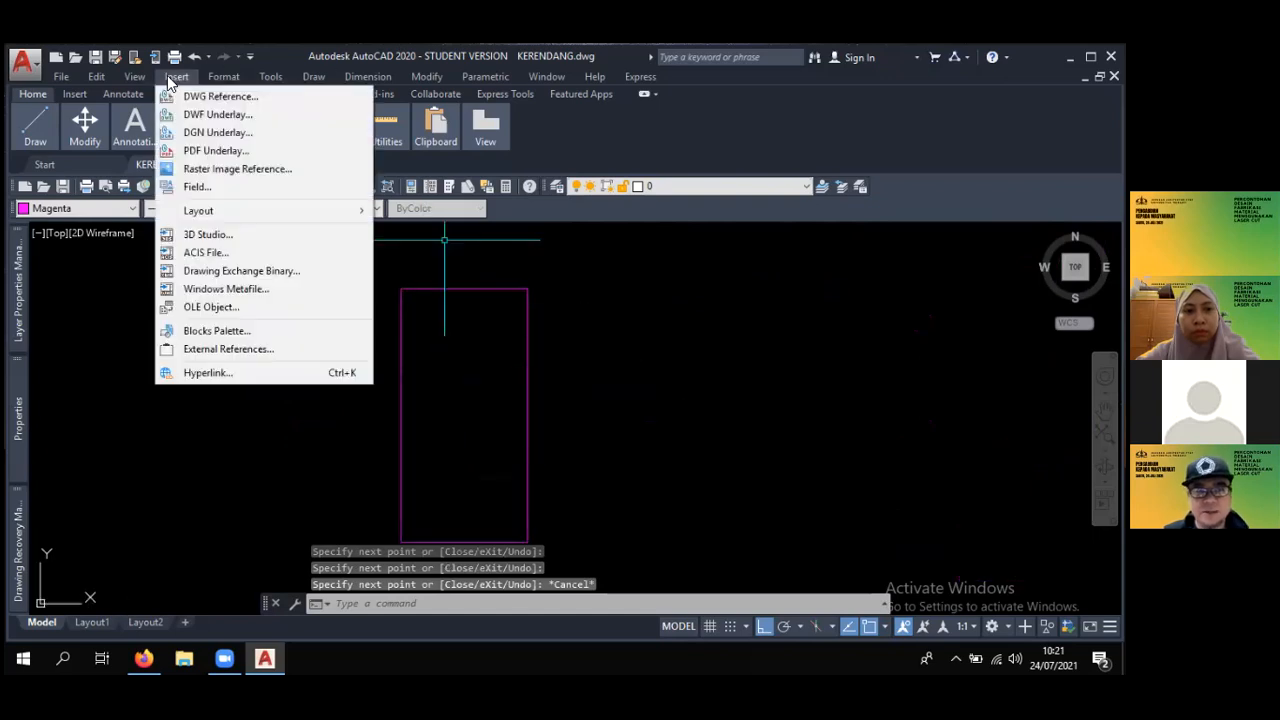
click(182, 168)
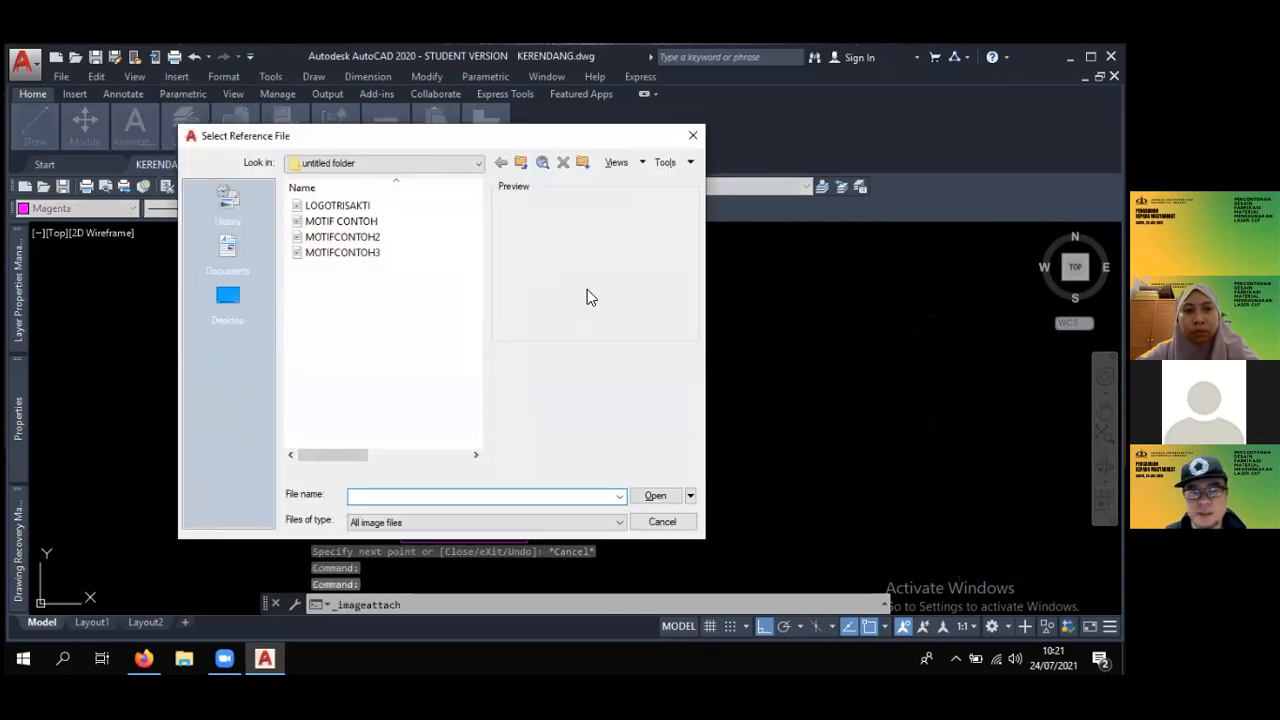
click(340, 205)
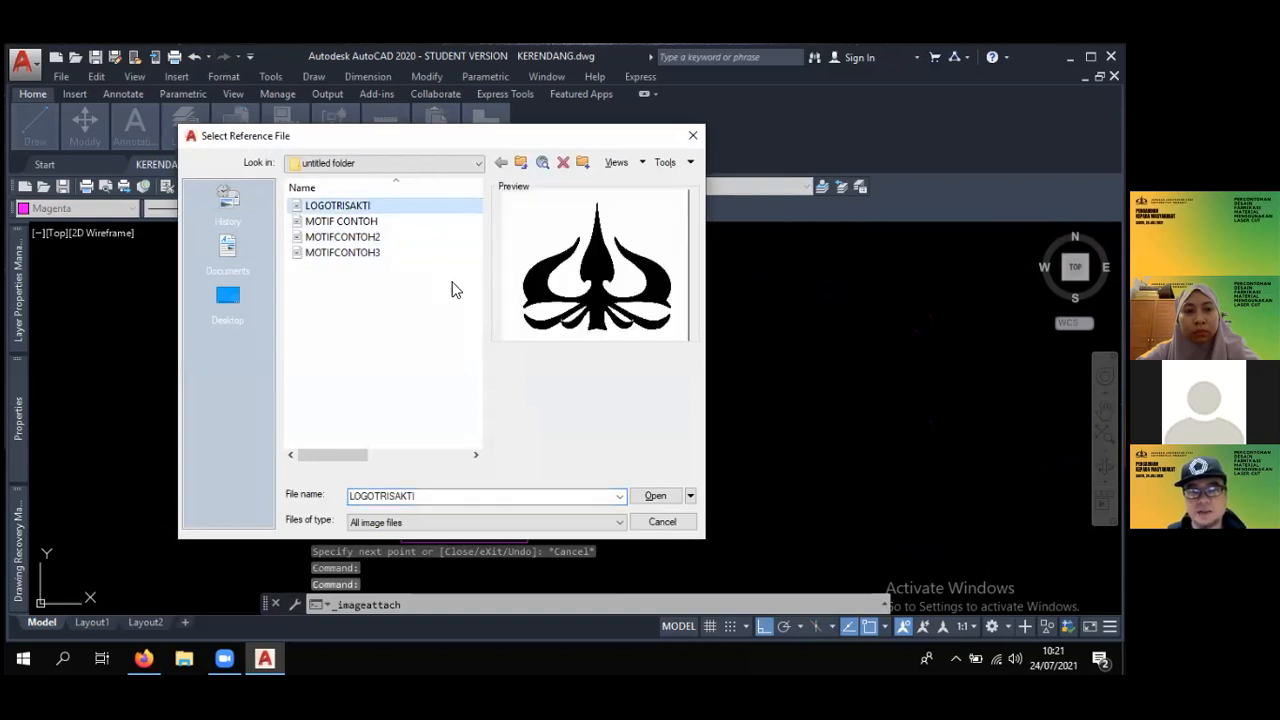
click(653, 496)
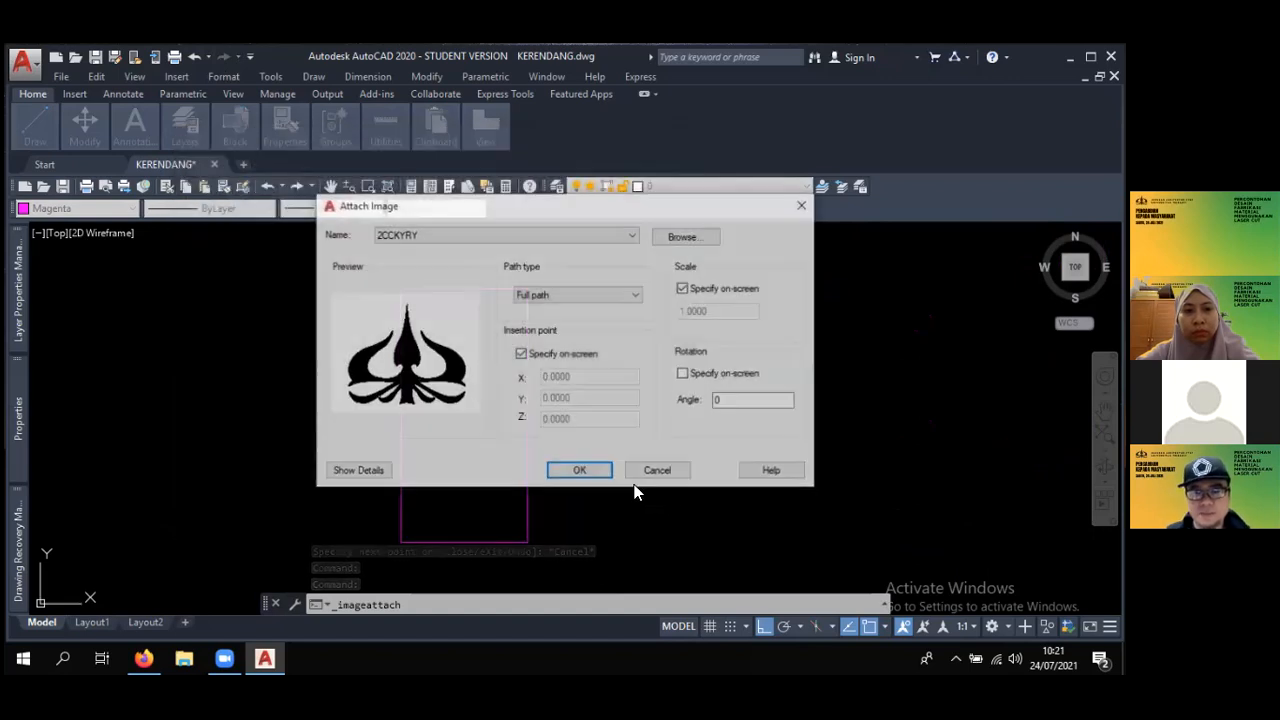
click(578, 471)
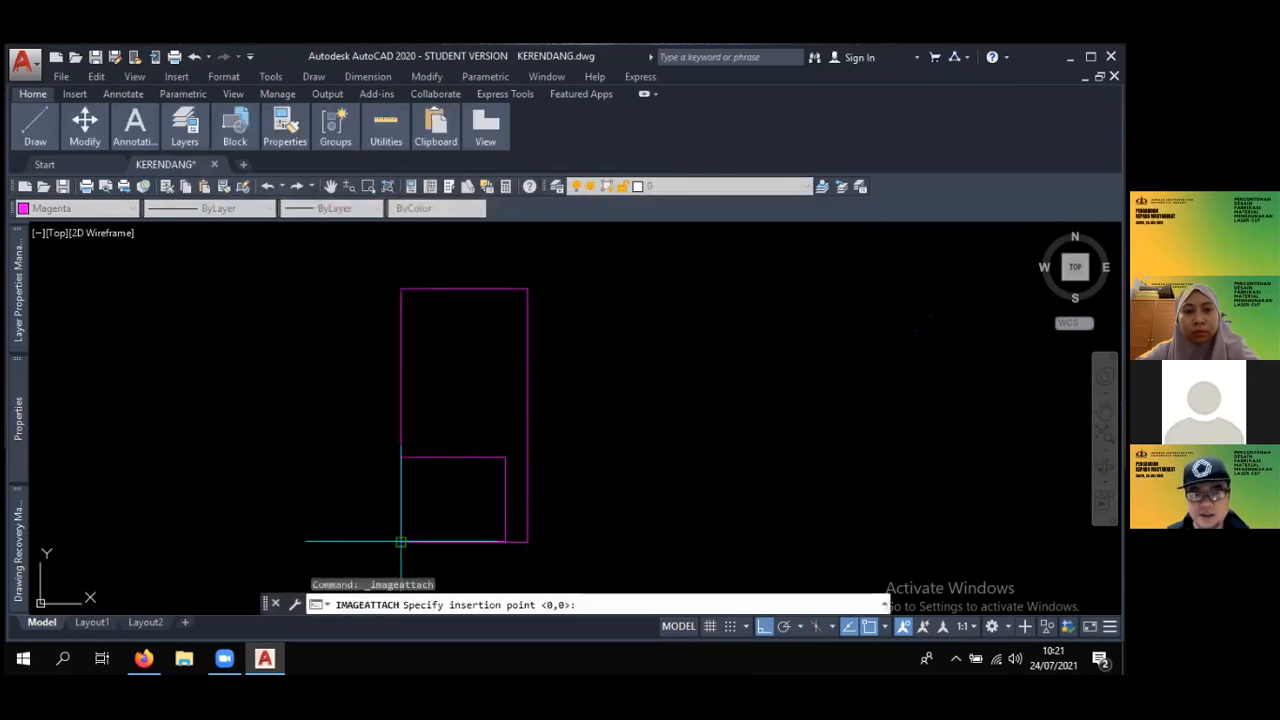
- Place the logo image at the tall rectangle's lower-left corner with the default scale factor of 1
click(400, 542)
scroll(481, 483, down, 3)
scroll(486, 479, up, 5)
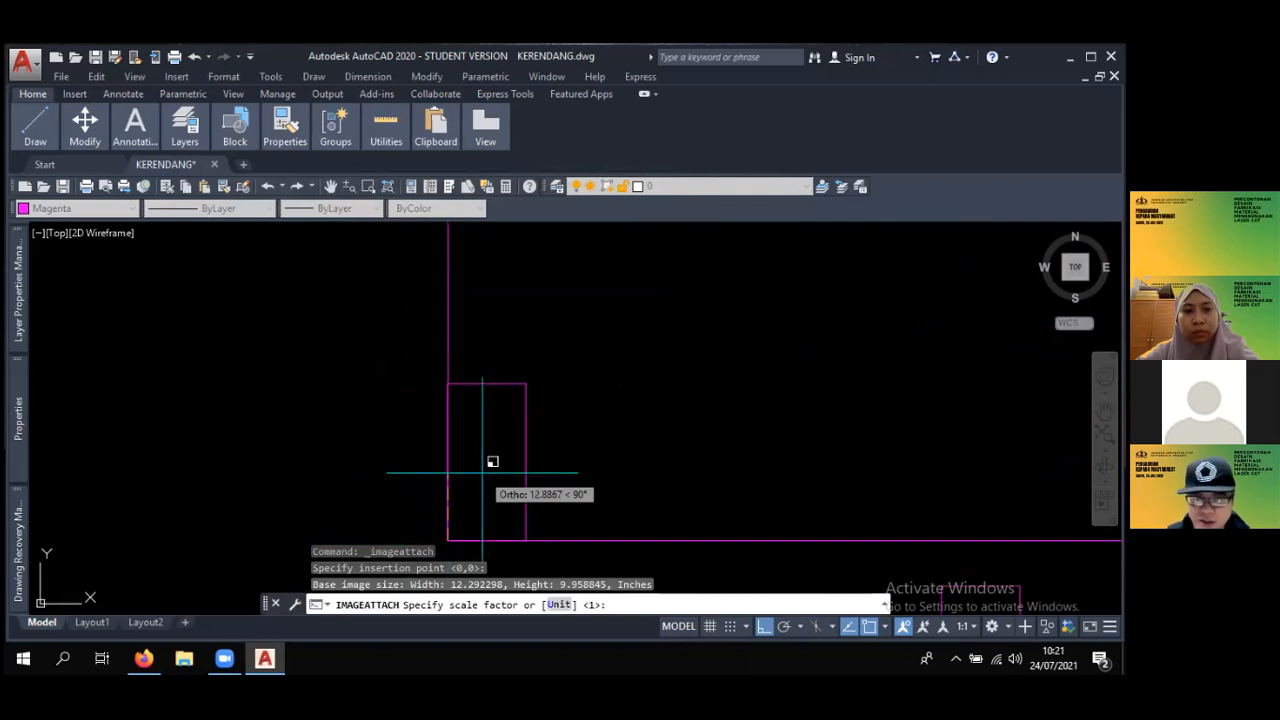
key(Return)
scroll(505, 485, up, 4)
mouse_move(505, 485)
middle_down()
mouse_move(464, 430)
mouse_move(521, 420)
mouse_move(621, 357)
middle_up()
scroll(464, 430, down, 2)
scroll(488, 436, up, 2)
scroll(508, 443, up, 2)
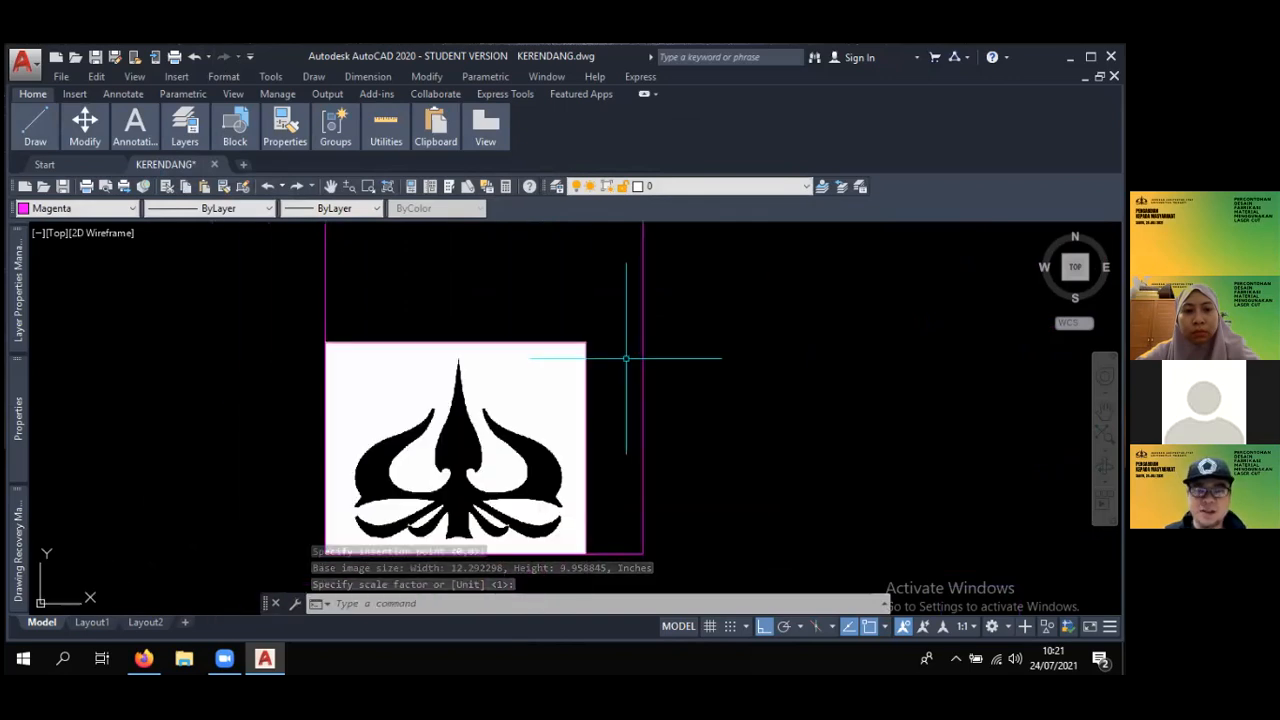
click(571, 345)
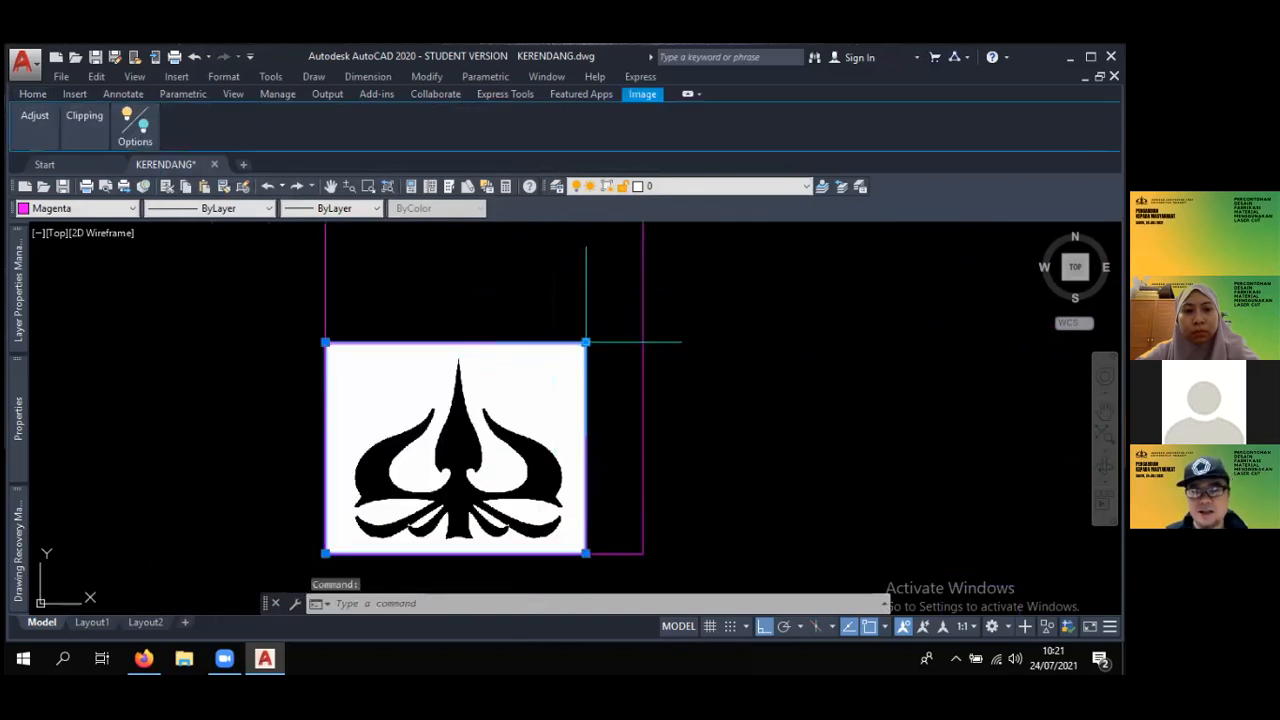
click(585, 345)
scroll(550, 360, up, 2)
scroll(542, 360, down, 5)
scroll(545, 370, up, 5)
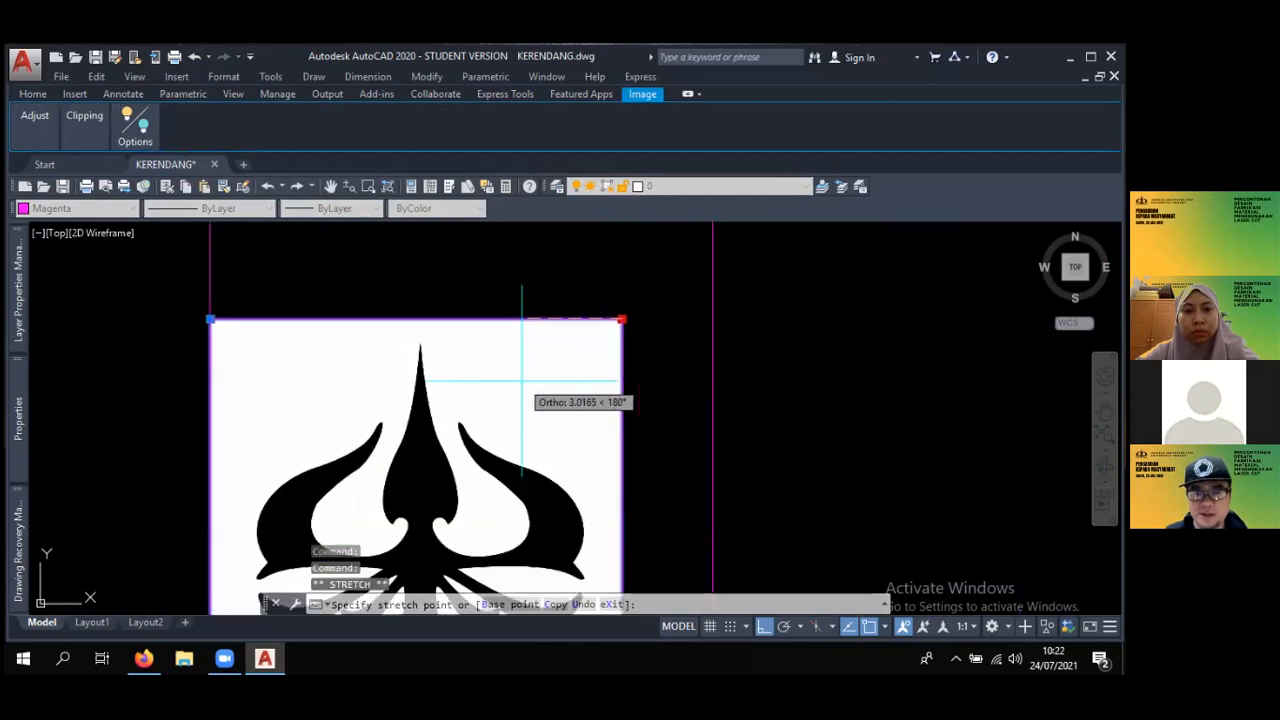
key(Escape)
key(Escape)
scroll(599, 354, down, 5)
- Enlarge the logo image by its upper-right corner grip to slightly past the rectangle's right side
click(598, 356)
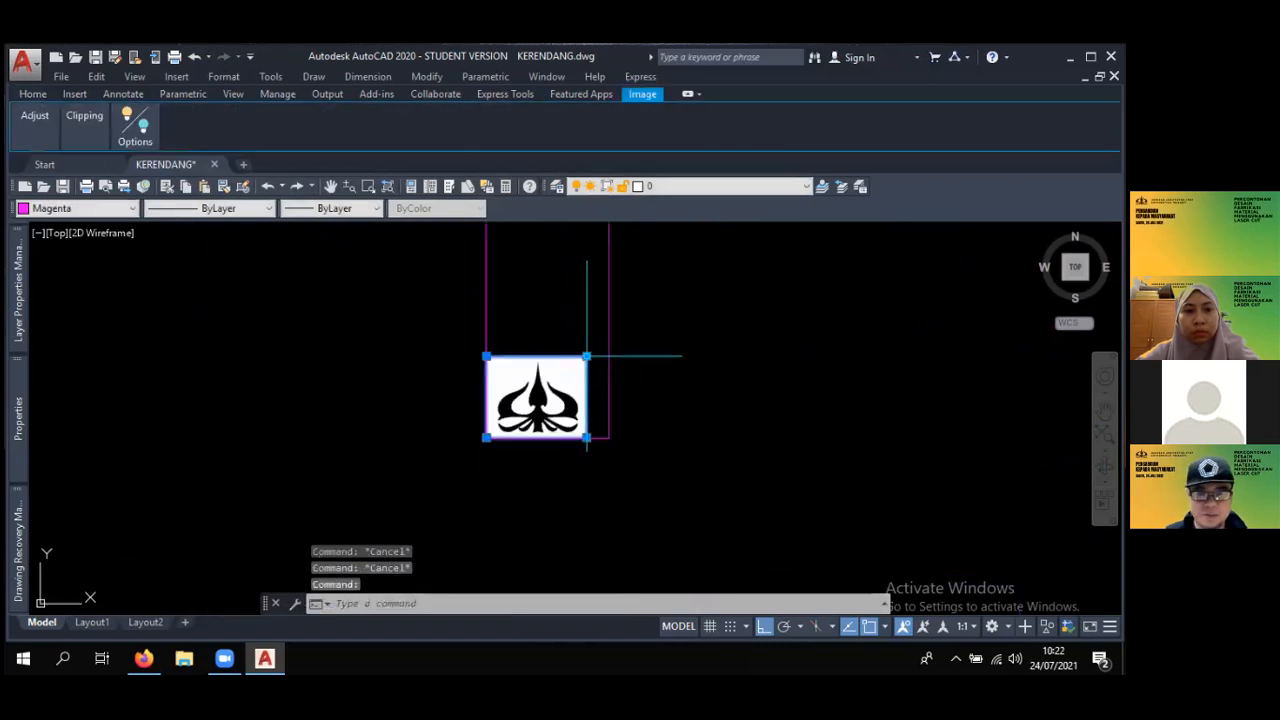
scroll(600, 355, up, 3)
click(597, 355)
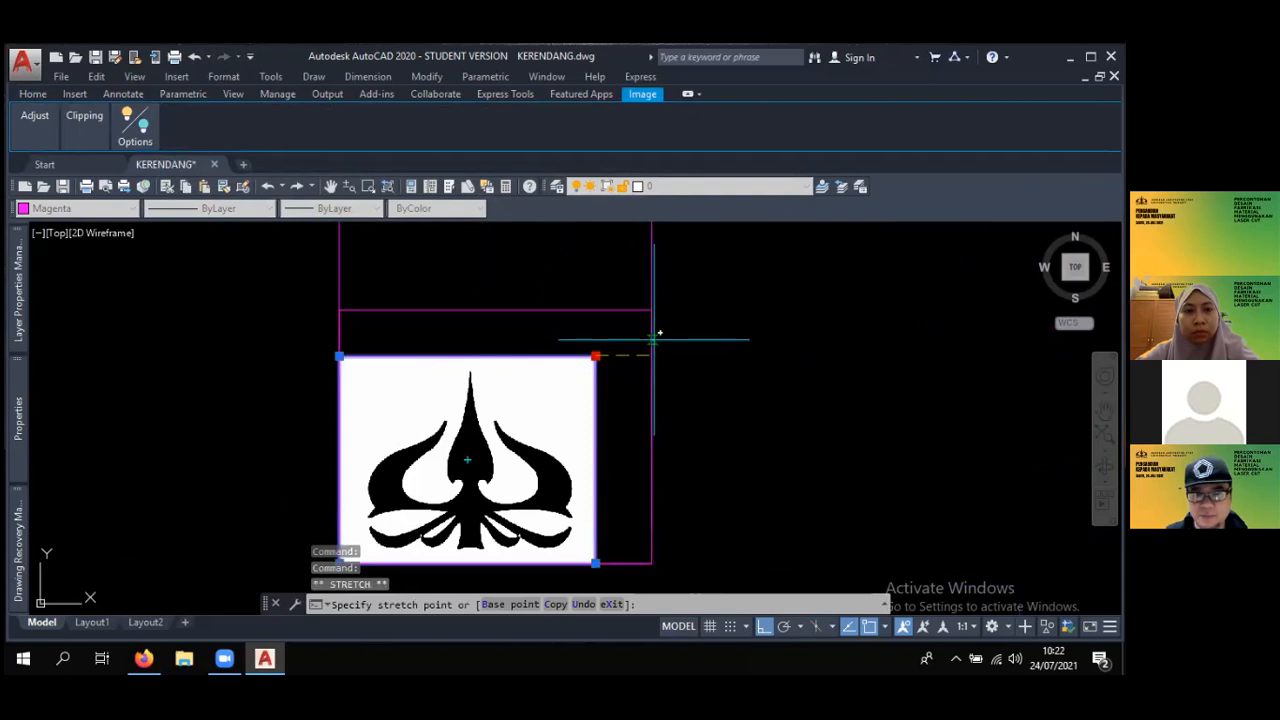
click(655, 300)
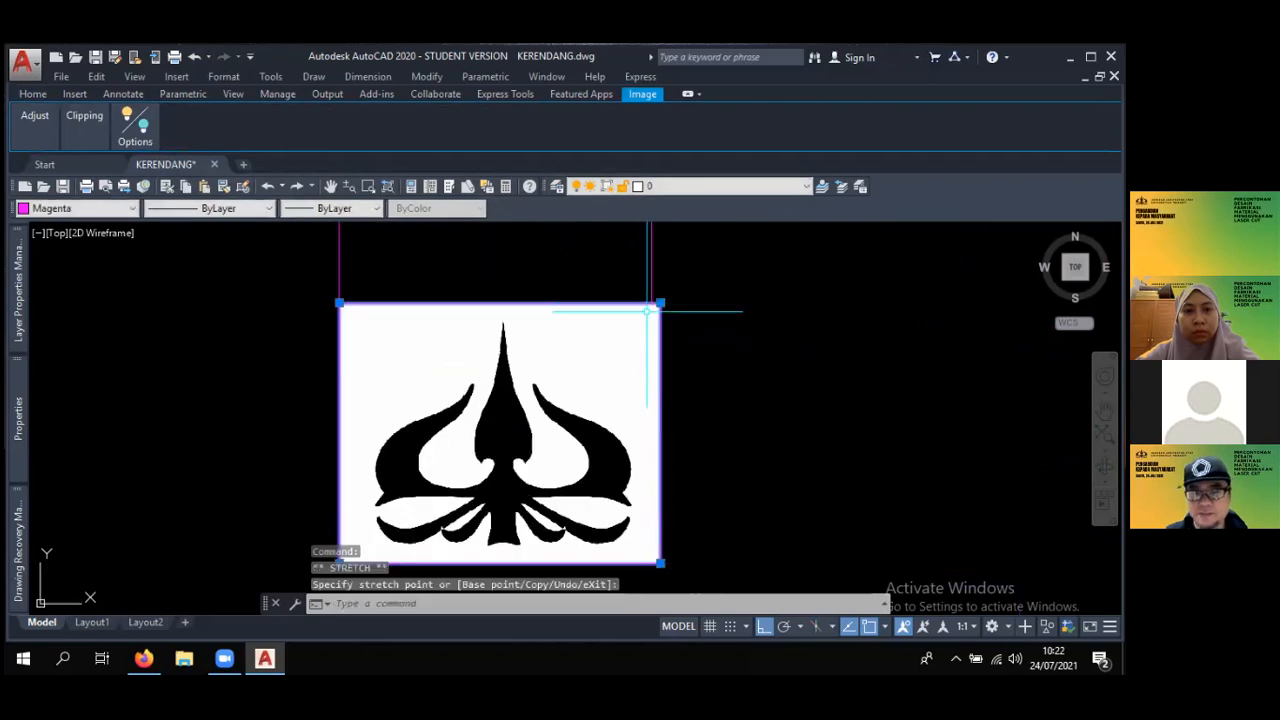
scroll(607, 385, down, 3)
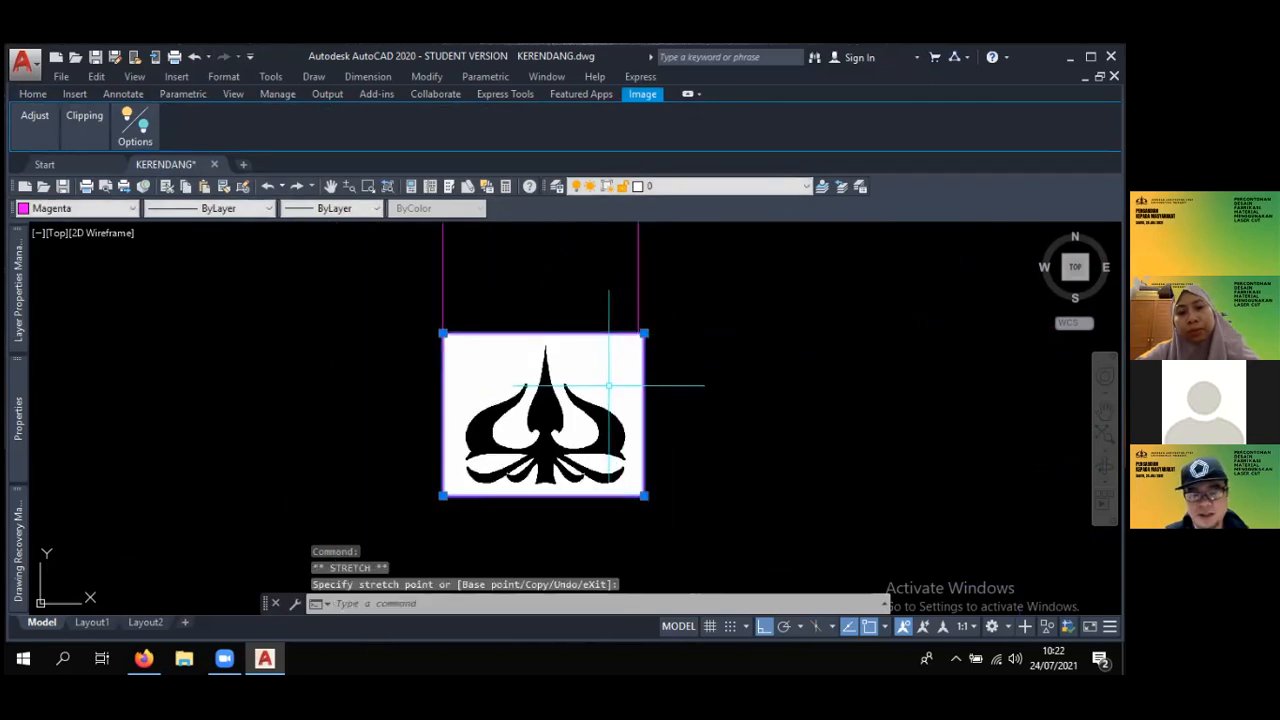
- Undo the grip enlargement of the logo image
key(ctrl+z)
key(Escape)
key(Escape)
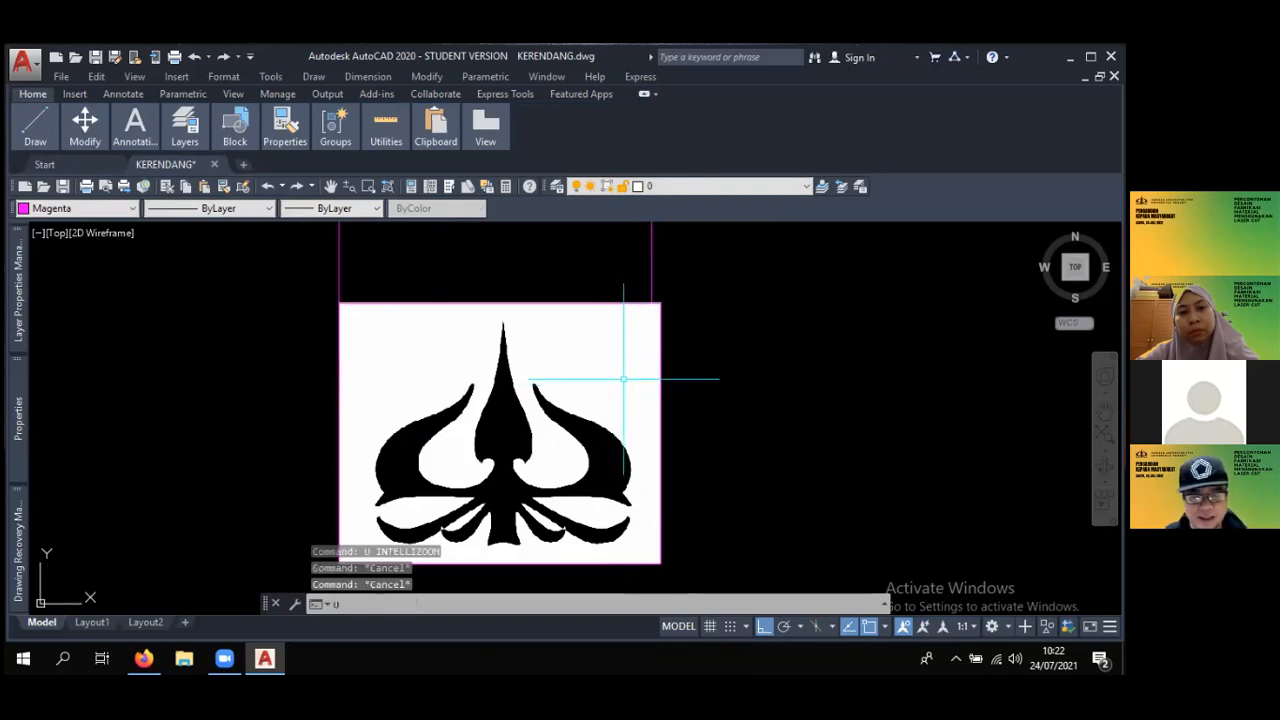
text(U)
key(Return)
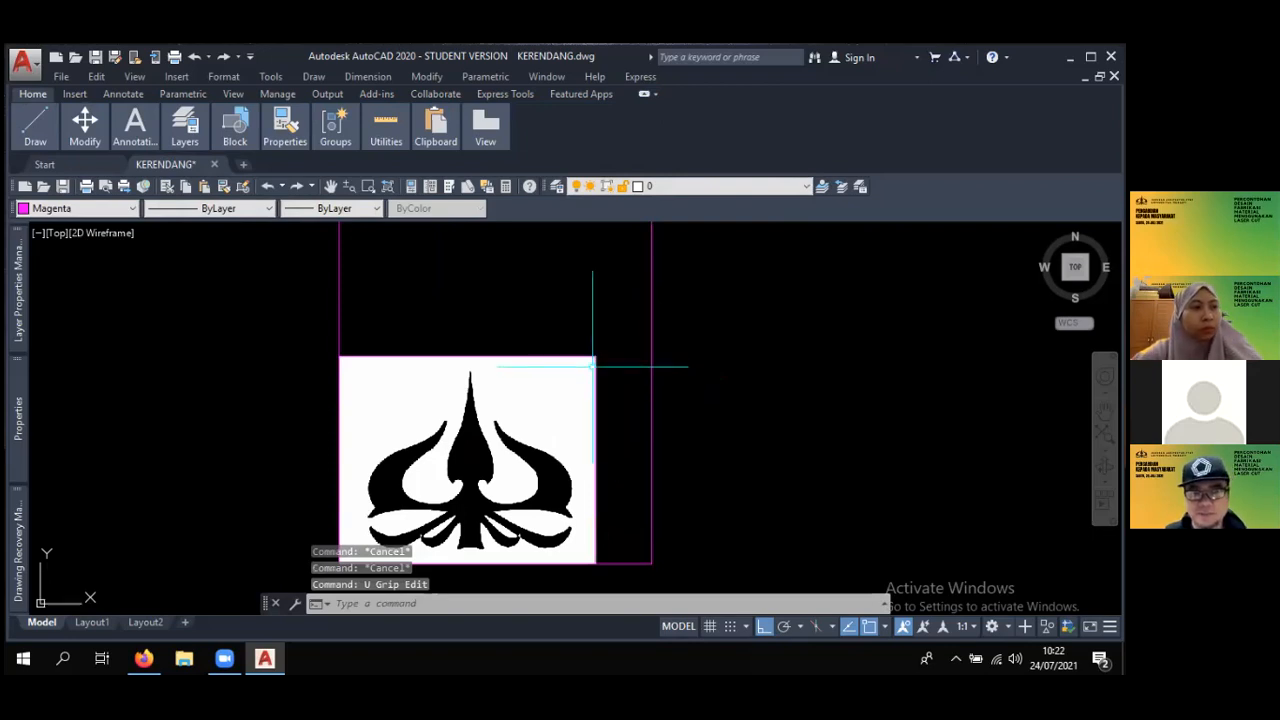
scroll(596, 360, down, 2)
scroll(590, 360, up, 2)
key(Escape)
scroll(629, 357, down, 3)
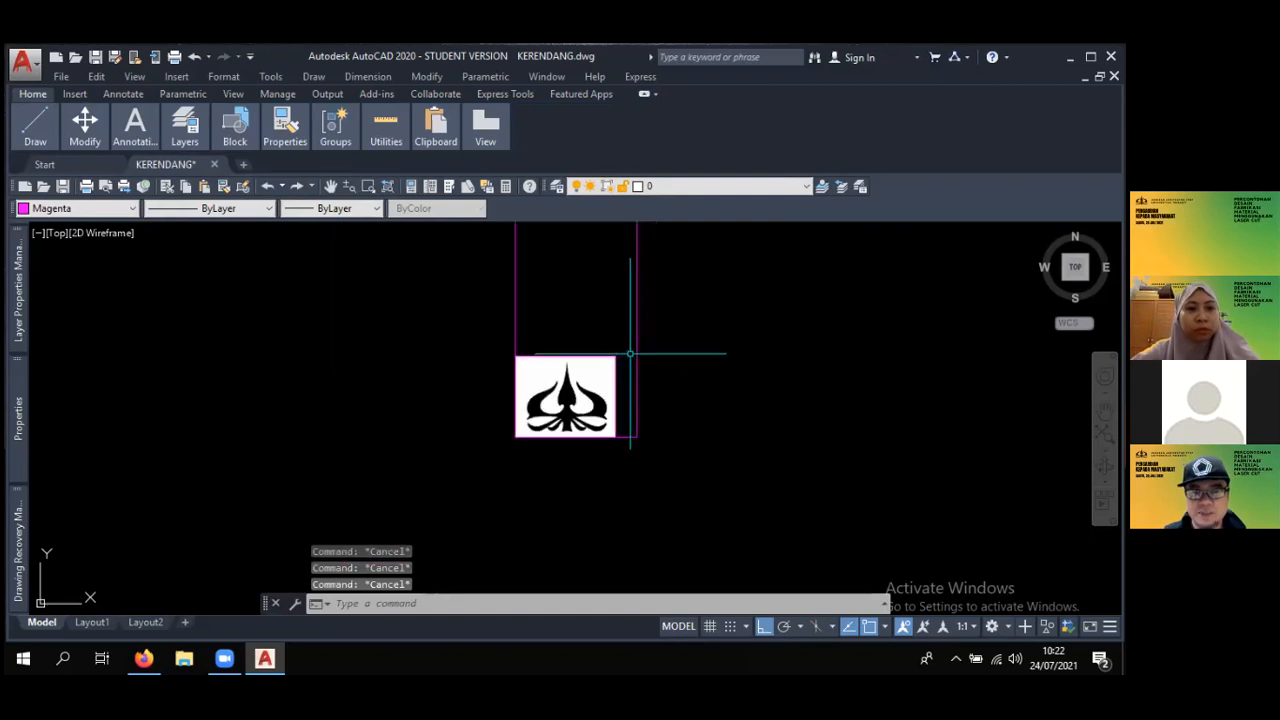
- Scale the logo image down to a little over half its size, using its upper-right corner as base point
scroll(638, 353, up, 2)
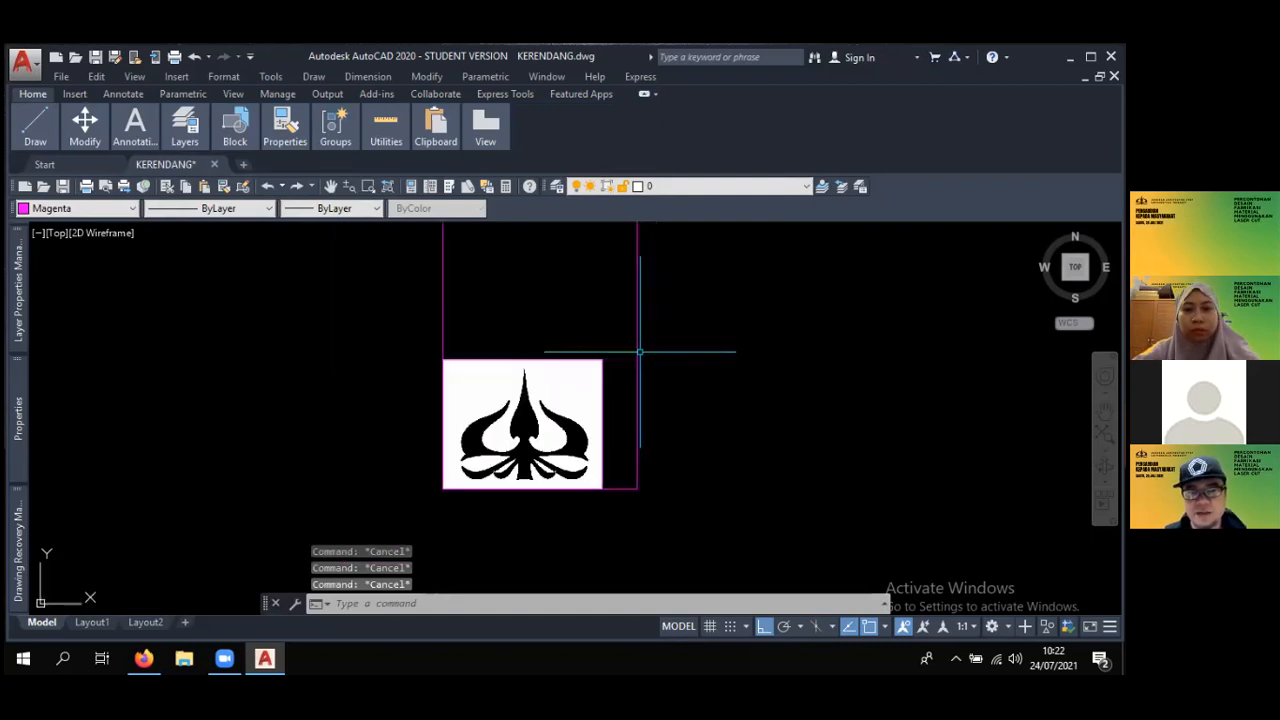
text(sc)
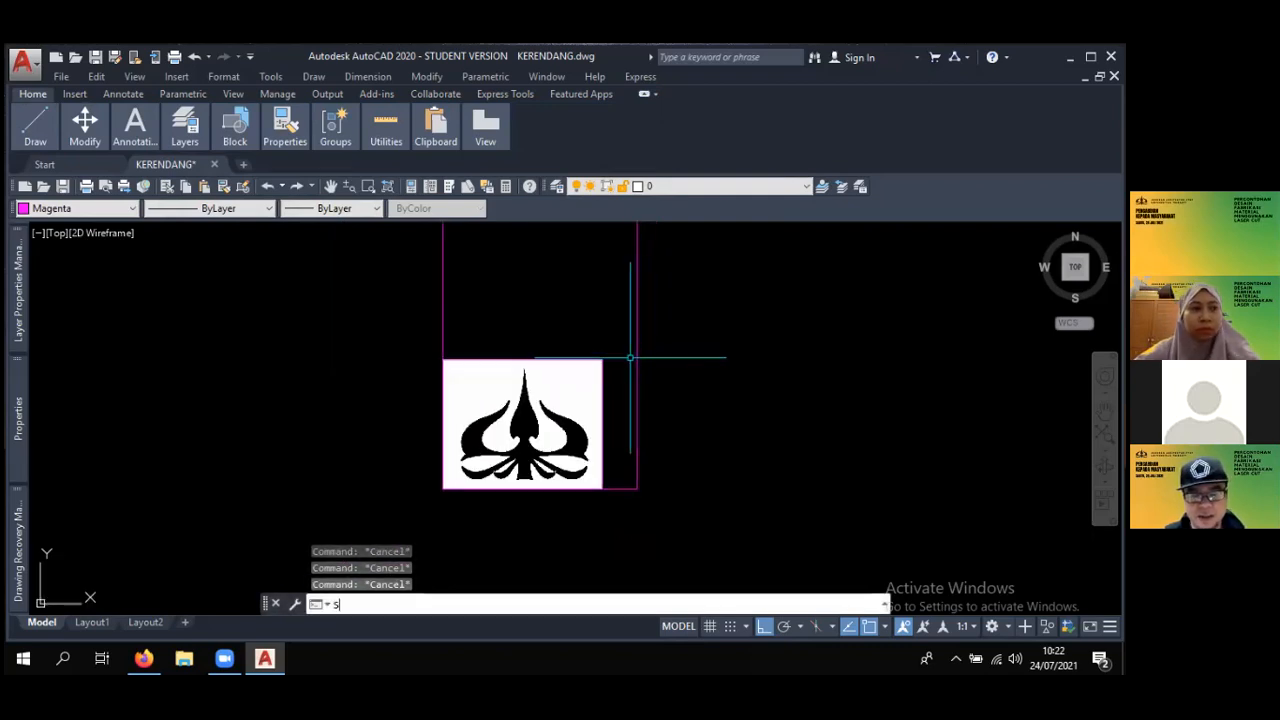
key(Return)
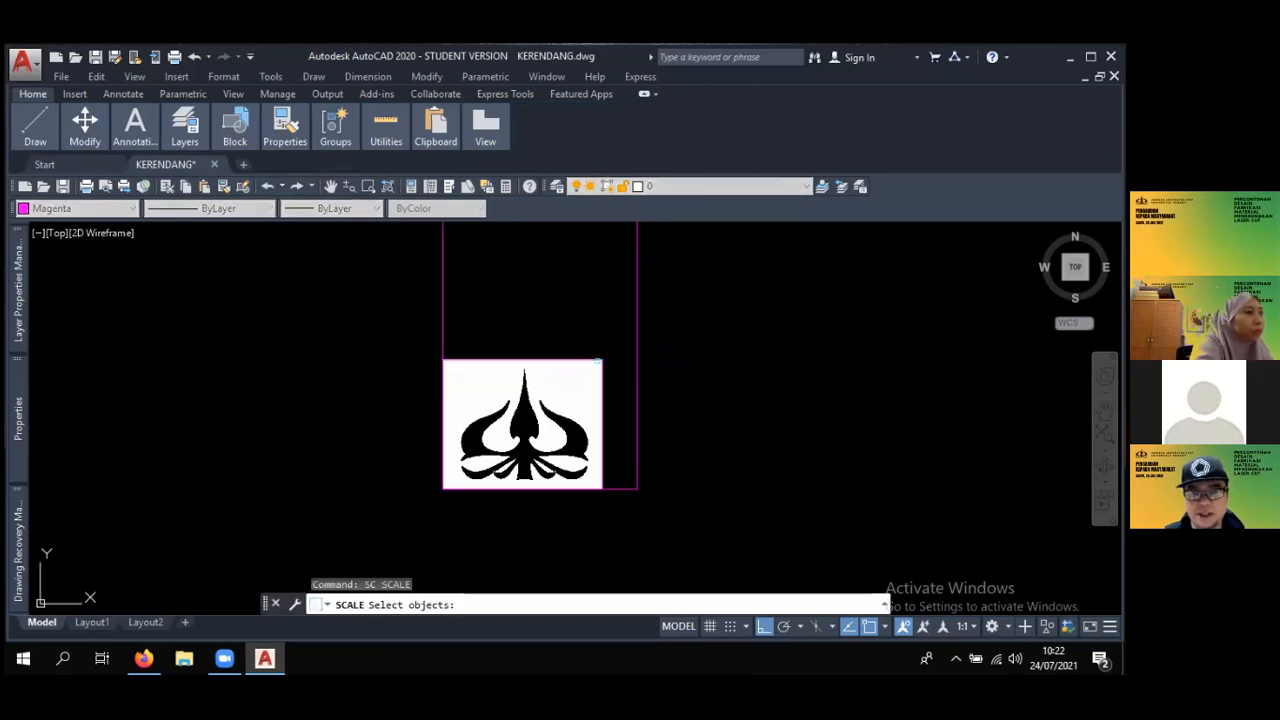
click(604, 360)
key(Return)
click(603, 360)
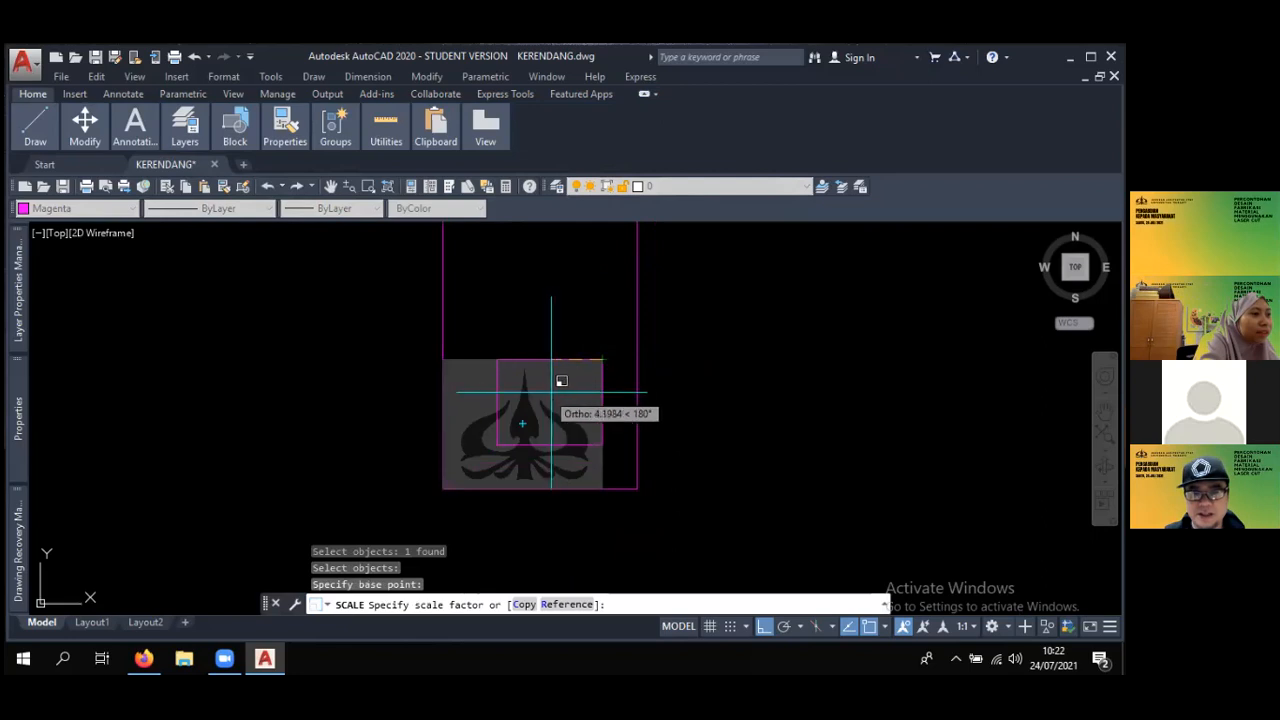
scroll(570, 375, up, 5)
scroll(566, 375, down, 3)
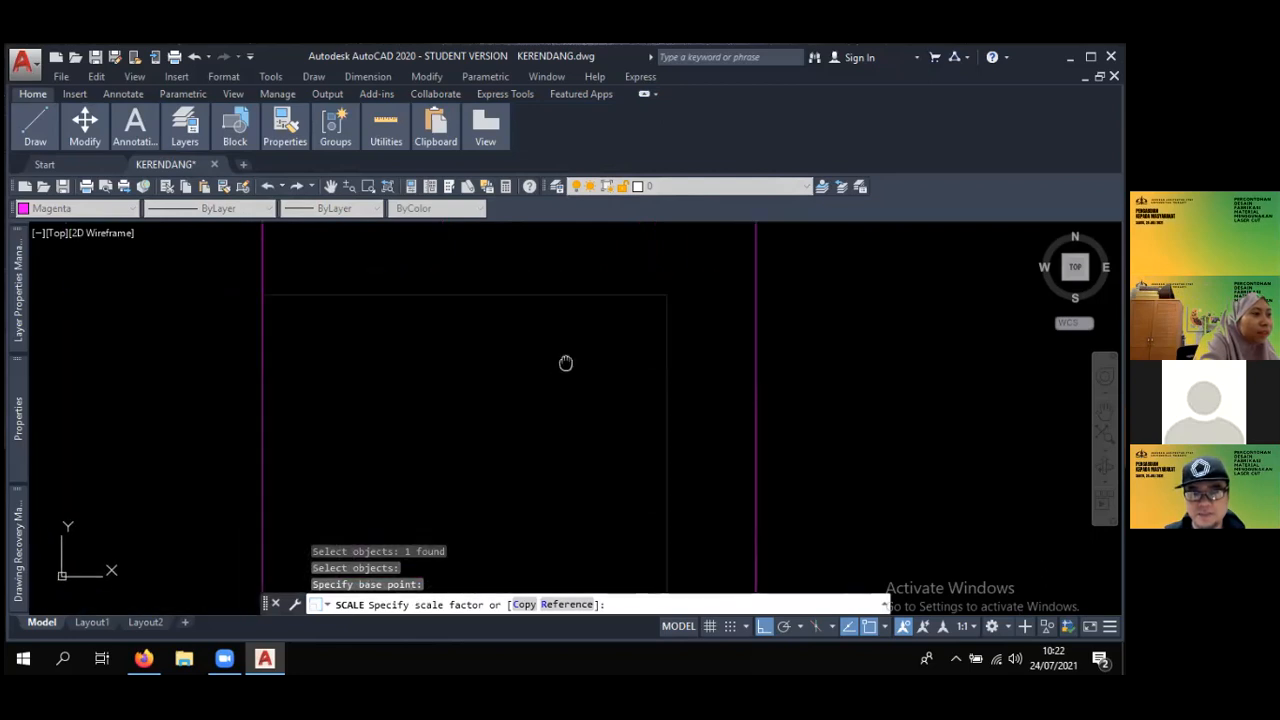
click(557, 370)
scroll(587, 376, down, 5)
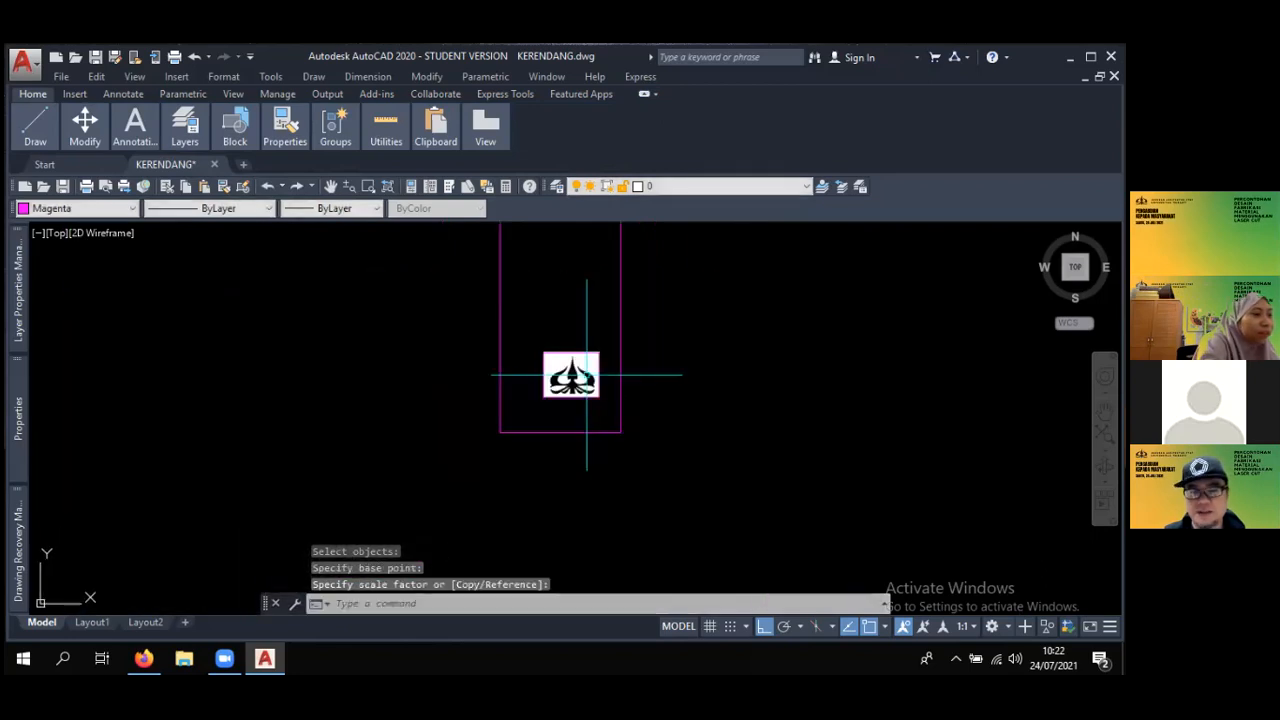
scroll(589, 374, up, 4)
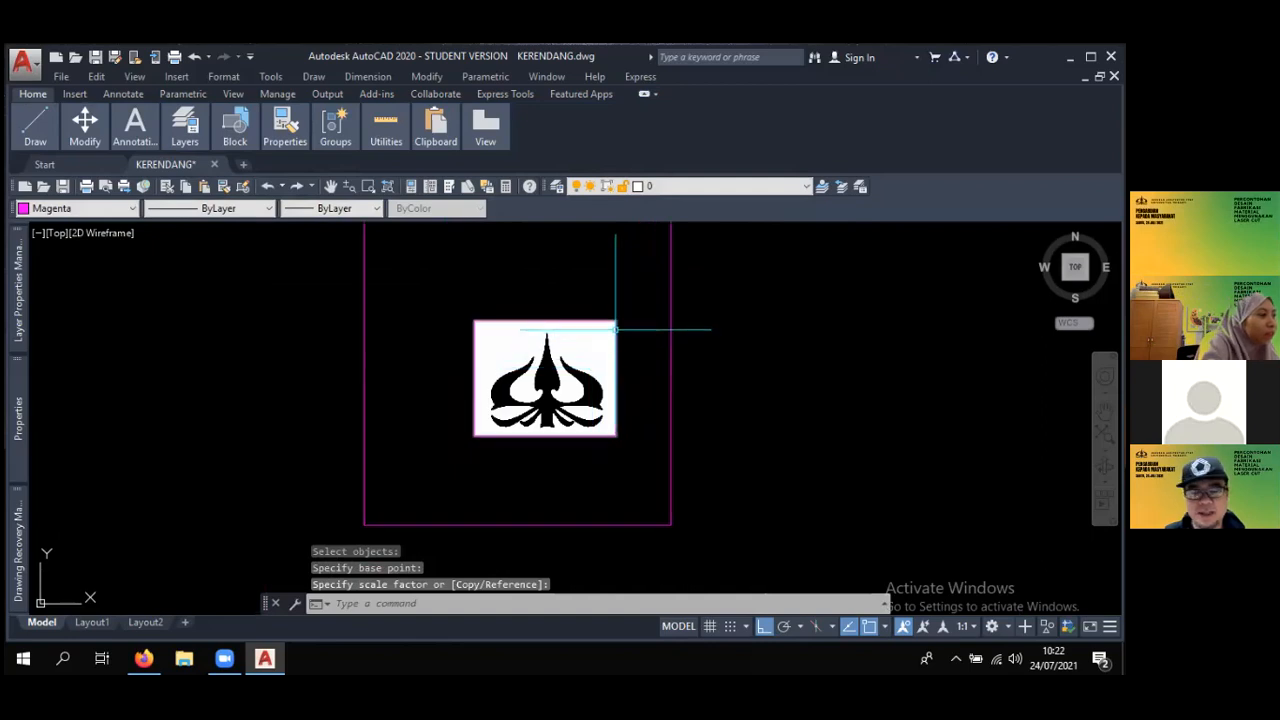
- Scale the logo image up to roughly 60% of the tall rectangle's width, using its upper-right corner as base point
key(Escape)
text(sc)
key(Return)
click(614, 322)
key(Return)
scroll(604, 338, up, 4)
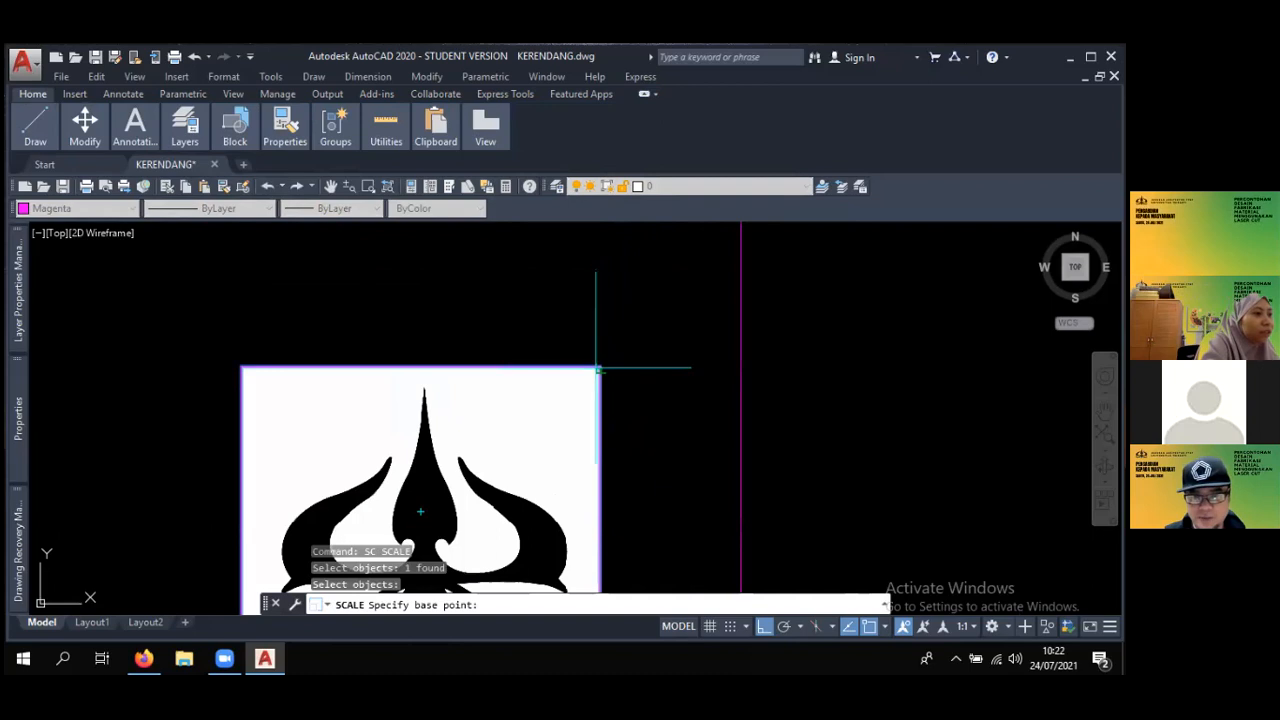
click(598, 368)
scroll(600, 362, down, 4)
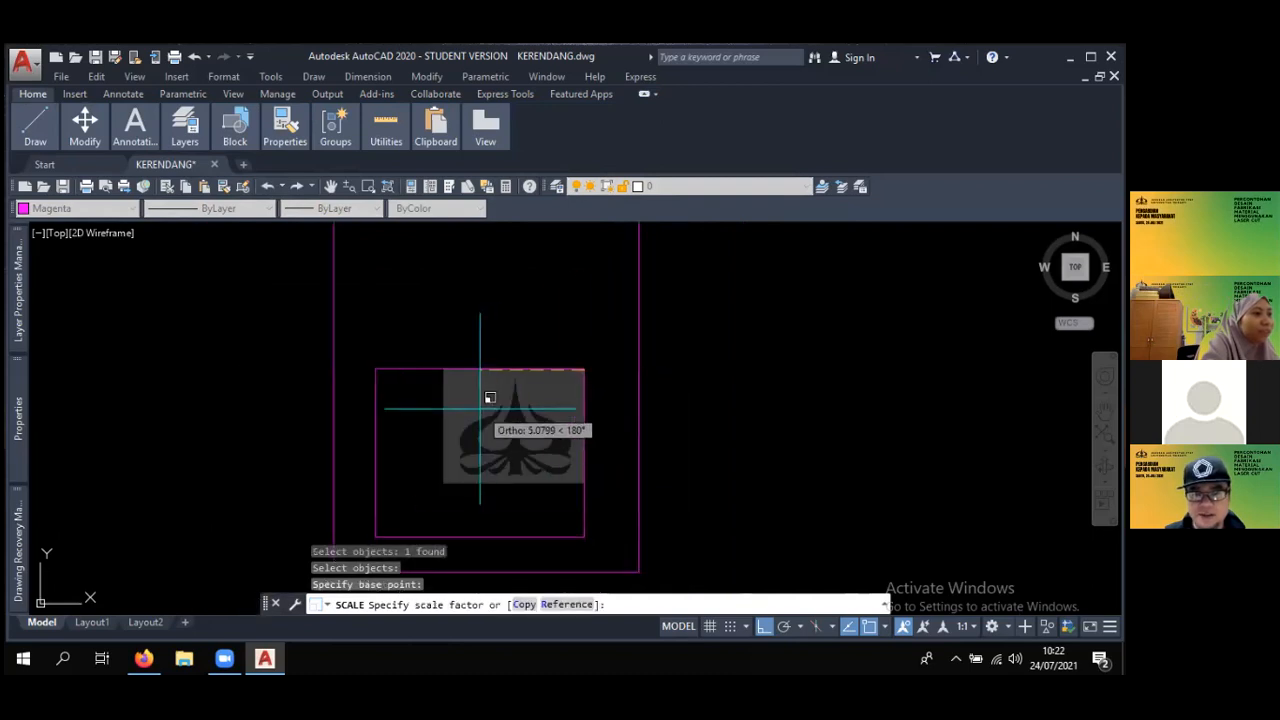
click(488, 405)
scroll(531, 399, down, 4)
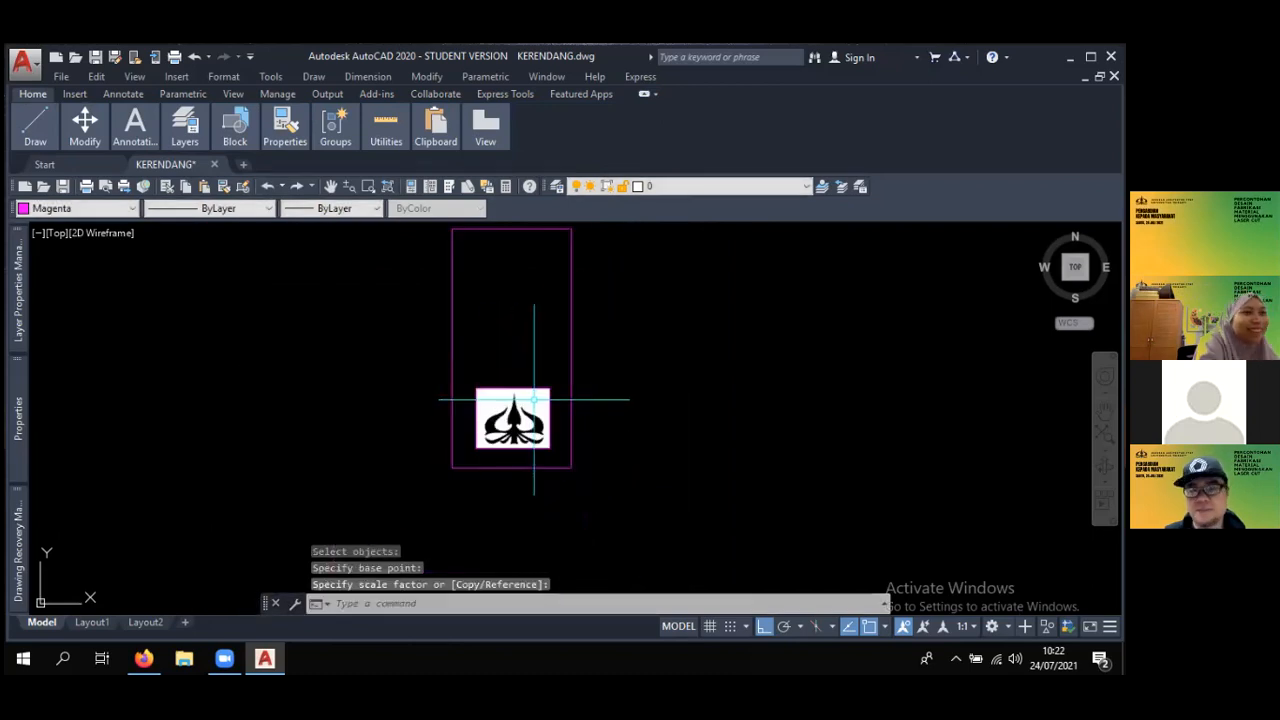
- Move the logo image straight up into the upper part of the tall rectangle
scroll(534, 400, up, 2)
text(m)
key(Return)
click(561, 383)
key(Return)
click(507, 378)
scroll(598, 364, down, 2)
scroll(598, 364, down, 2)
key(Return)
click(623, 402)
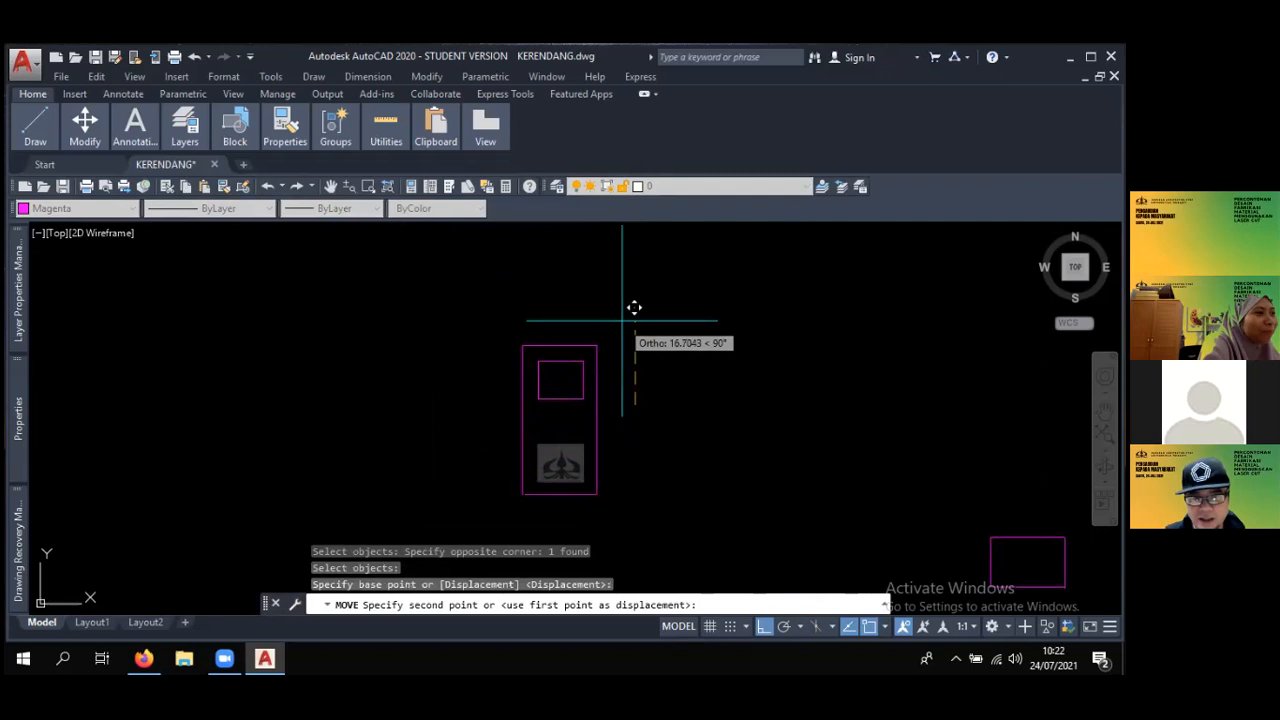
scroll(637, 357, up, 4)
key(Escape)
middle_drag(586, 366, 615, 277)
key(Escape)
key(Escape)
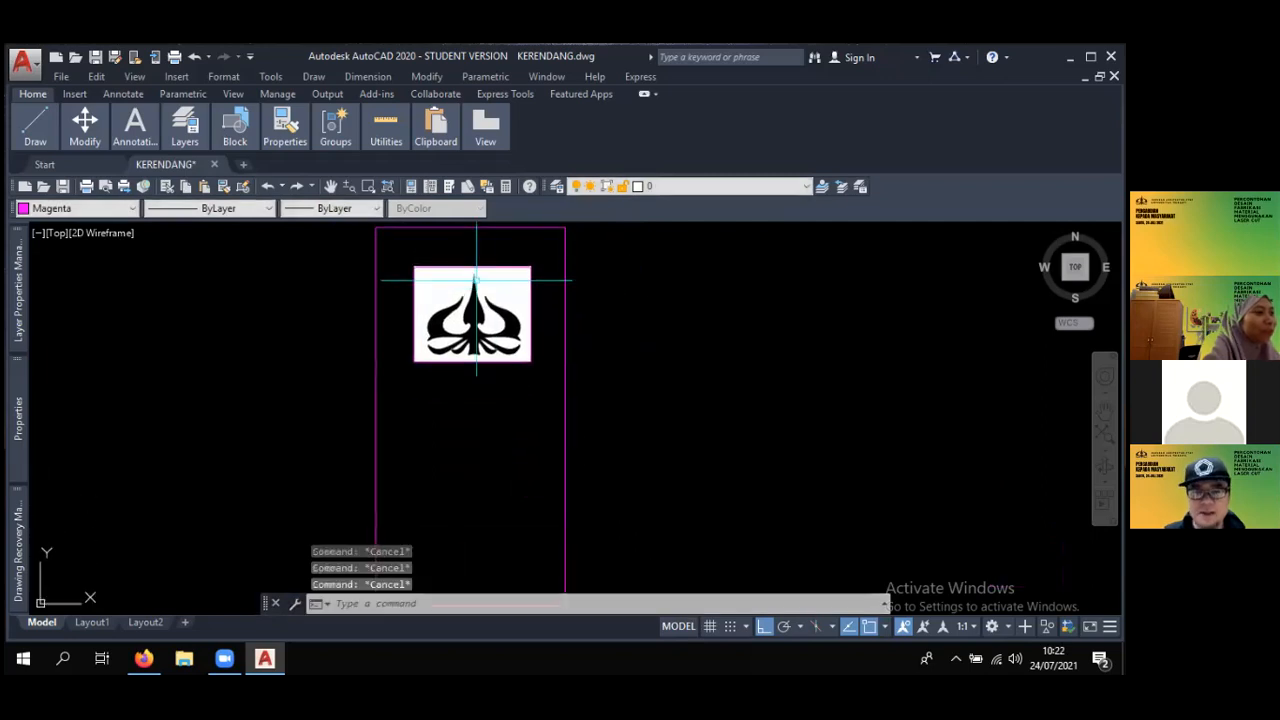
middle_drag(476, 280, 495, 297)
click(517, 291)
scroll(514, 291, up, 2)
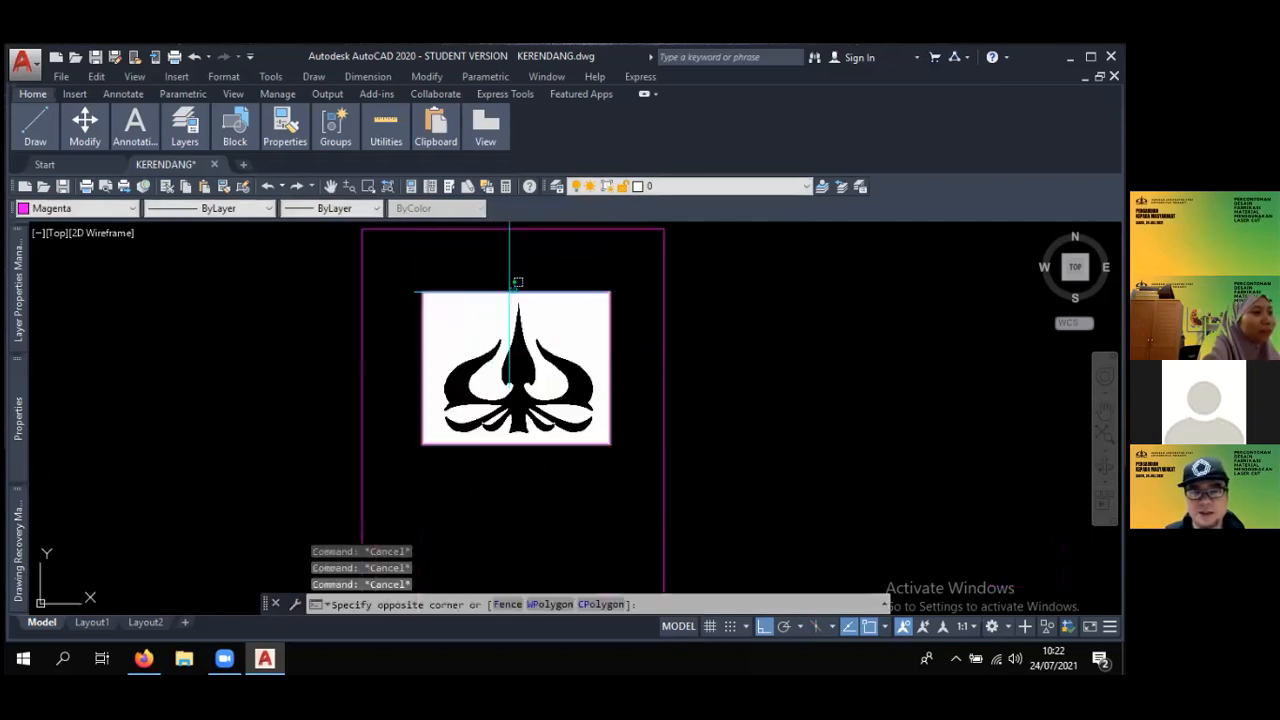
key(Escape)
key(Escape)
scroll(395, 297, down, 2)
middle_drag(395, 297, 378, 283)
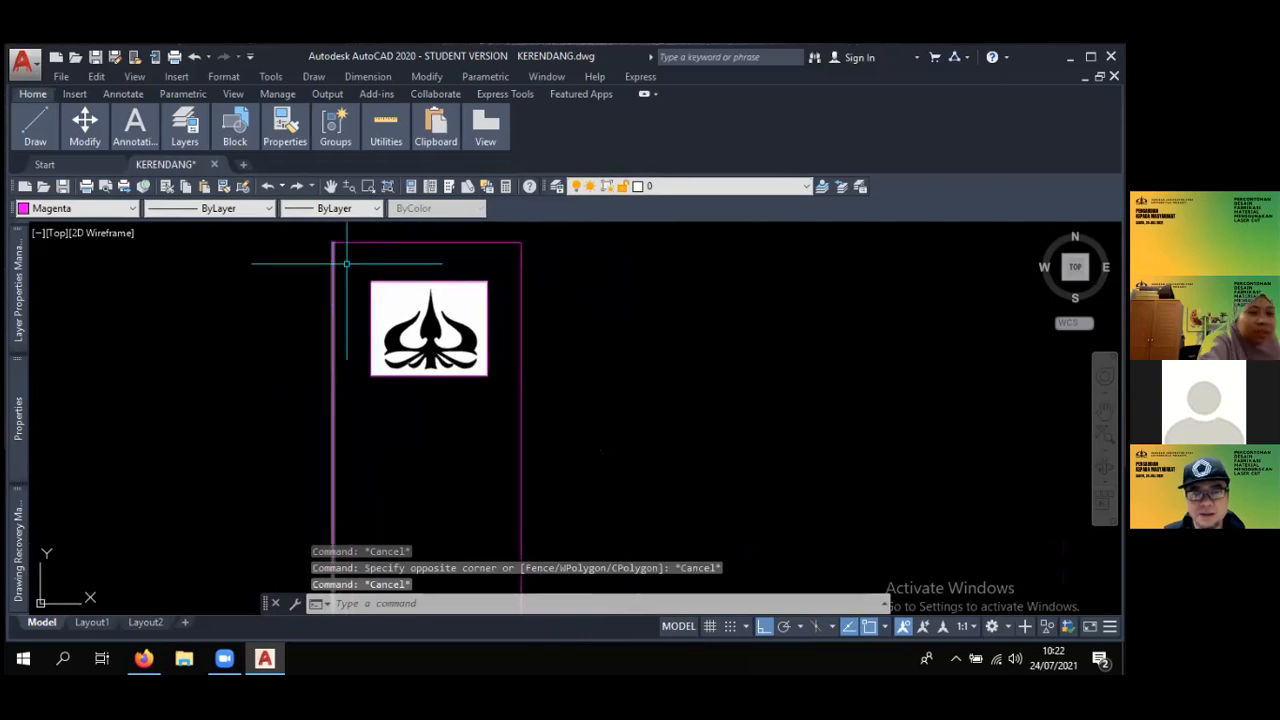
scroll(501, 328, down, 1)
scroll(505, 327, down, 1)
middle_drag(505, 325, 503, 275)
scroll(505, 276, up, 2)
scroll(508, 284, down, 1)
key(Escape)
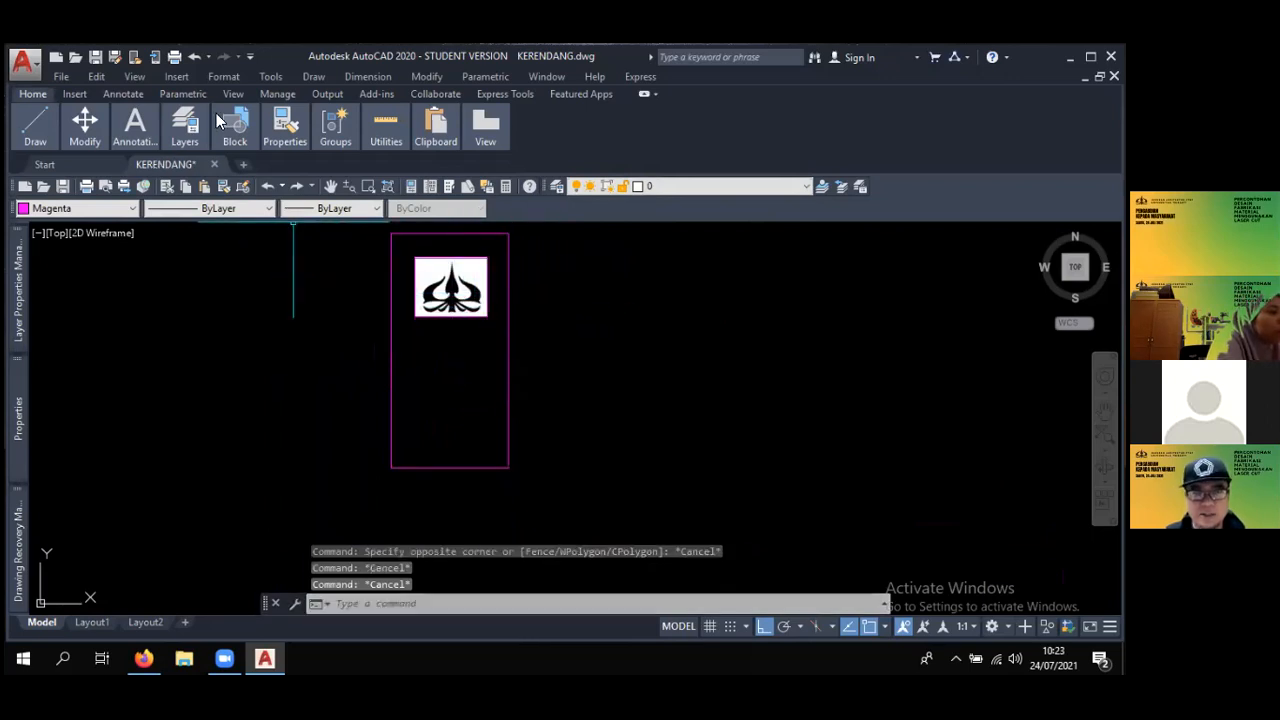
- Restore the ribbon to its full display with all drawing and modifying tools
click(642, 95)
click(643, 93)
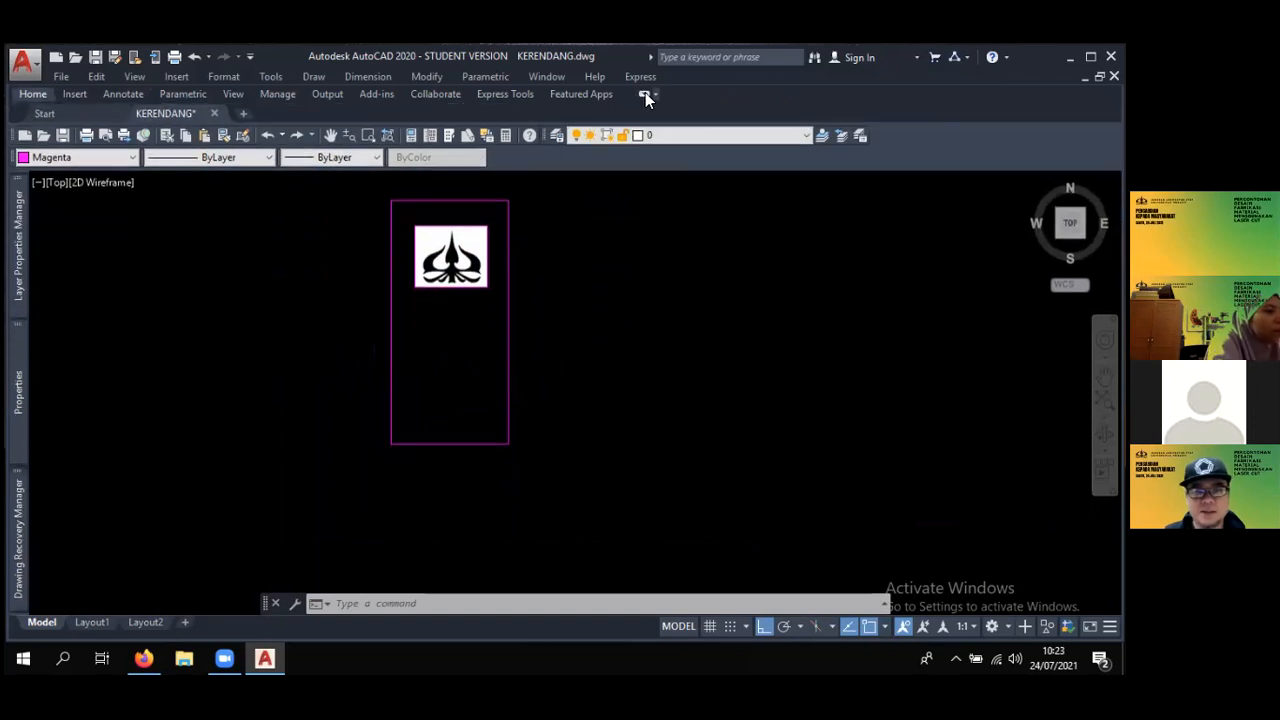
click(643, 94)
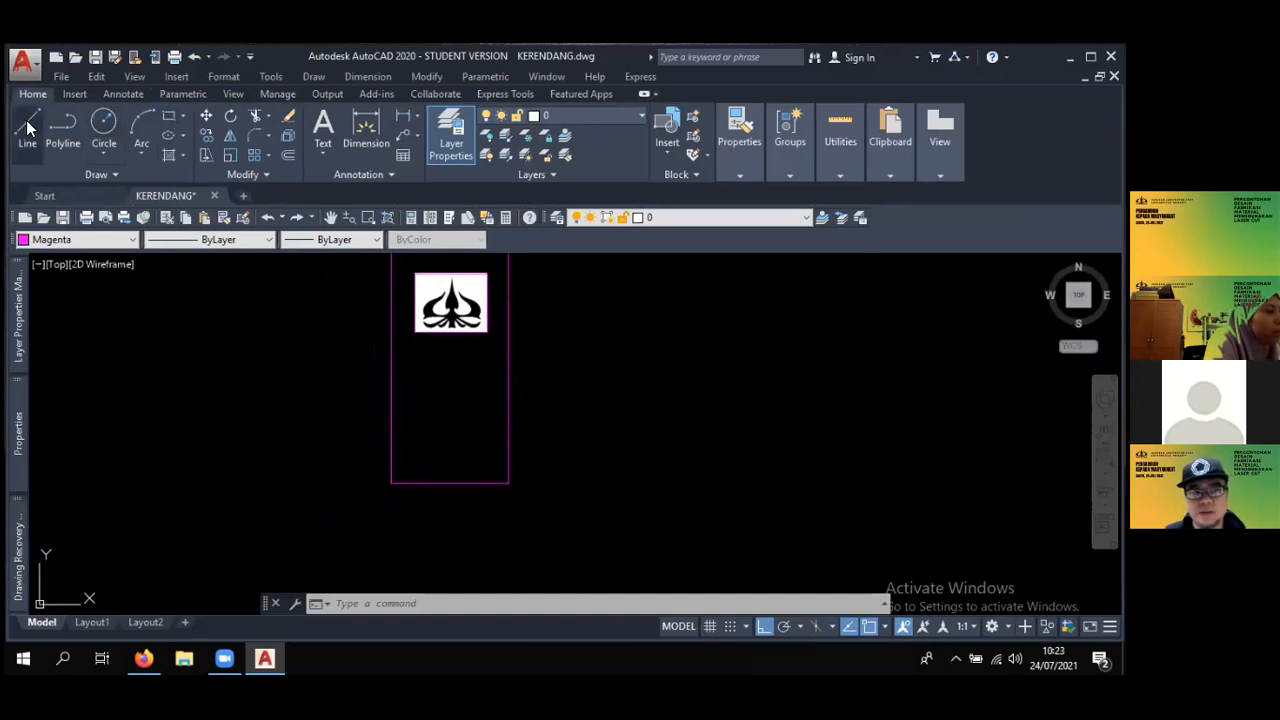
- Draw a rectangle exactly over the tall outline, from its upper-left corner to its lower-right corner
click(171, 115)
middle_drag(459, 318, 444, 385)
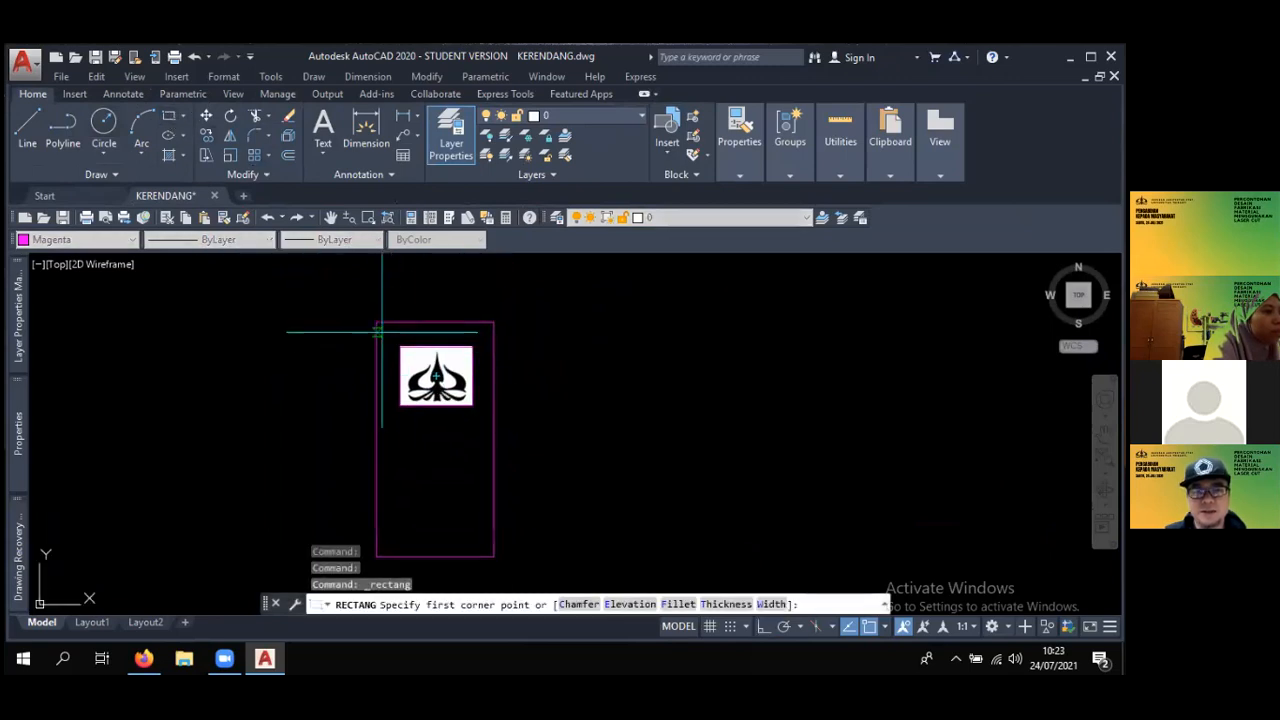
click(377, 322)
click(493, 556)
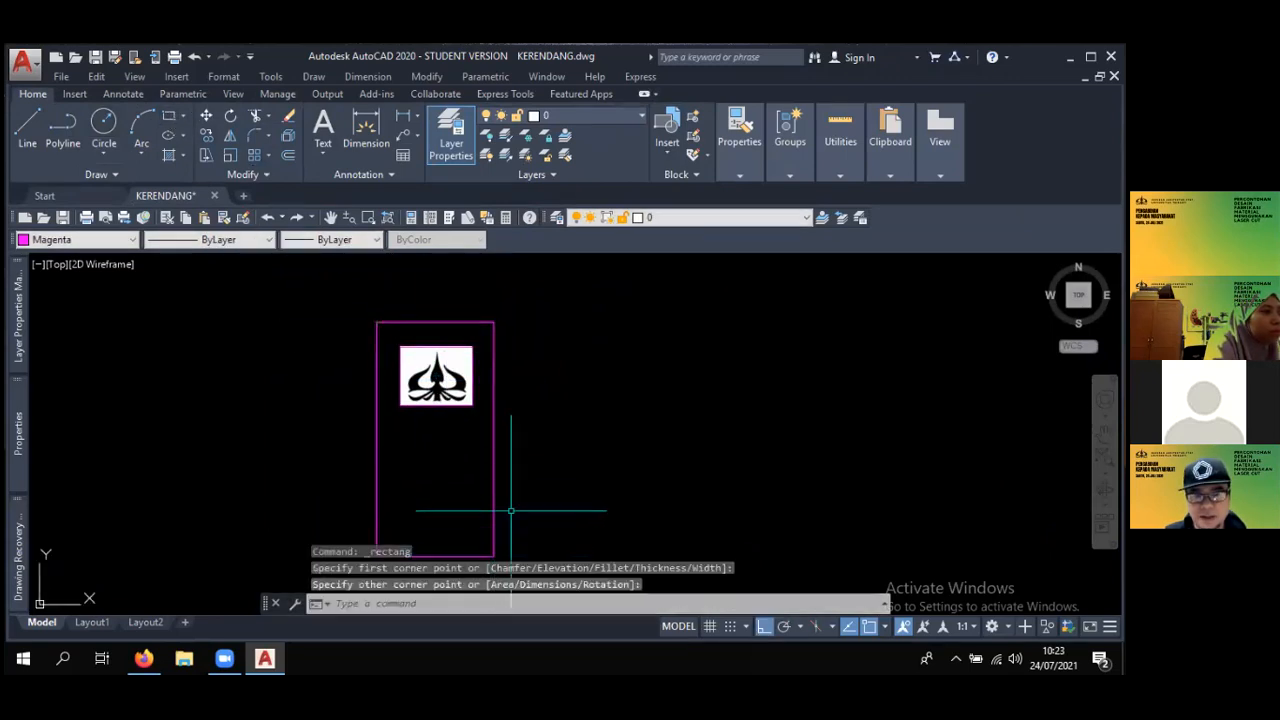
middle_drag(515, 496, 554, 429)
key(Escape)
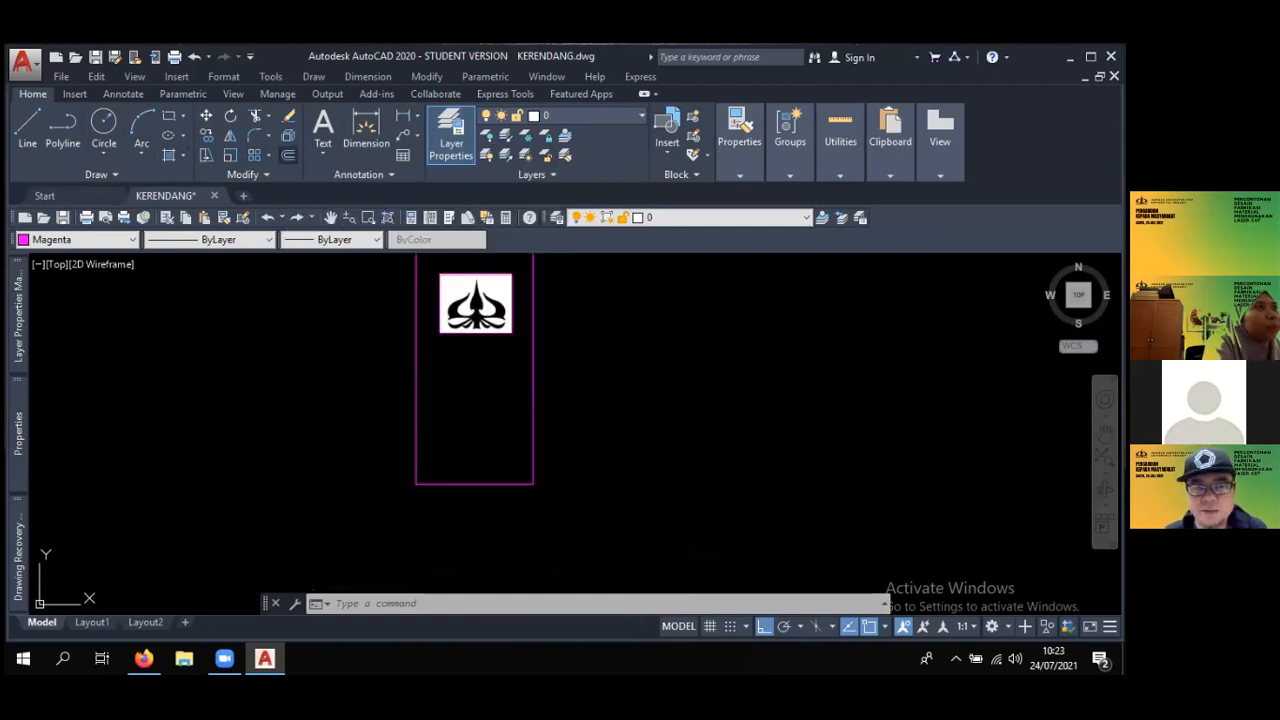
- Offset the tall rectangle inward by a distance of 1 to create an inner border
click(288, 155)
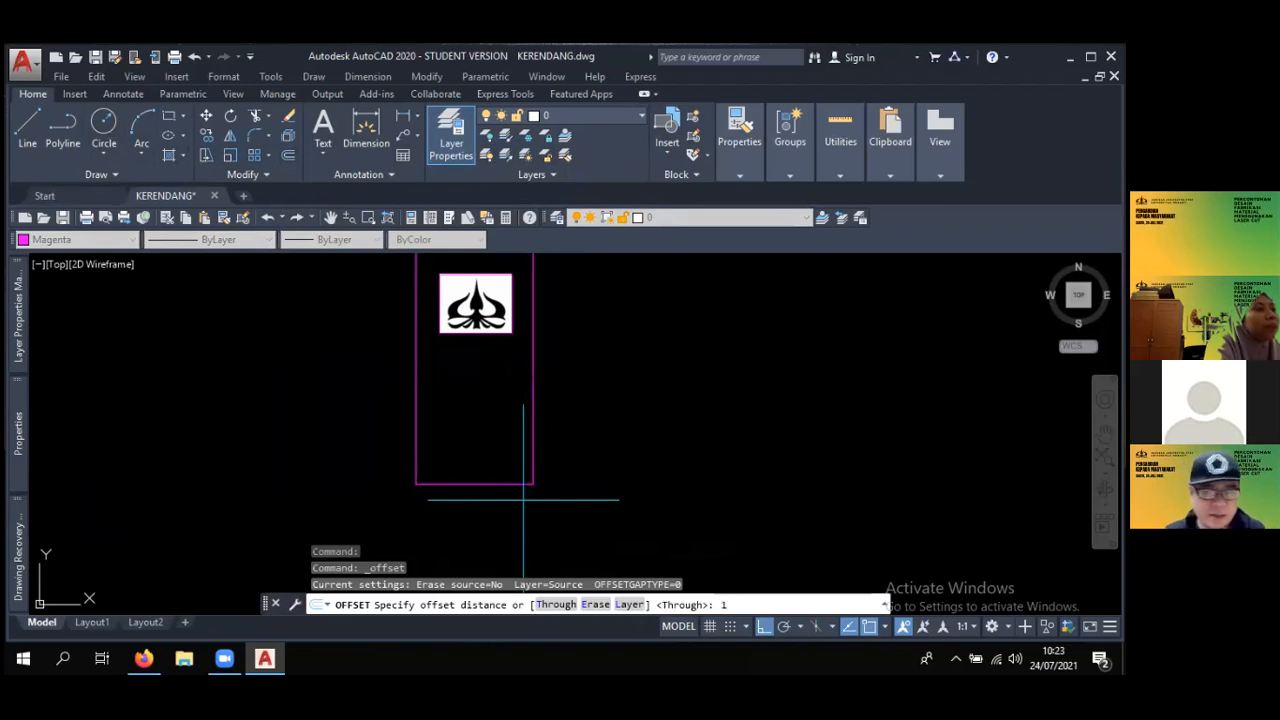
text(1)
key(Return)
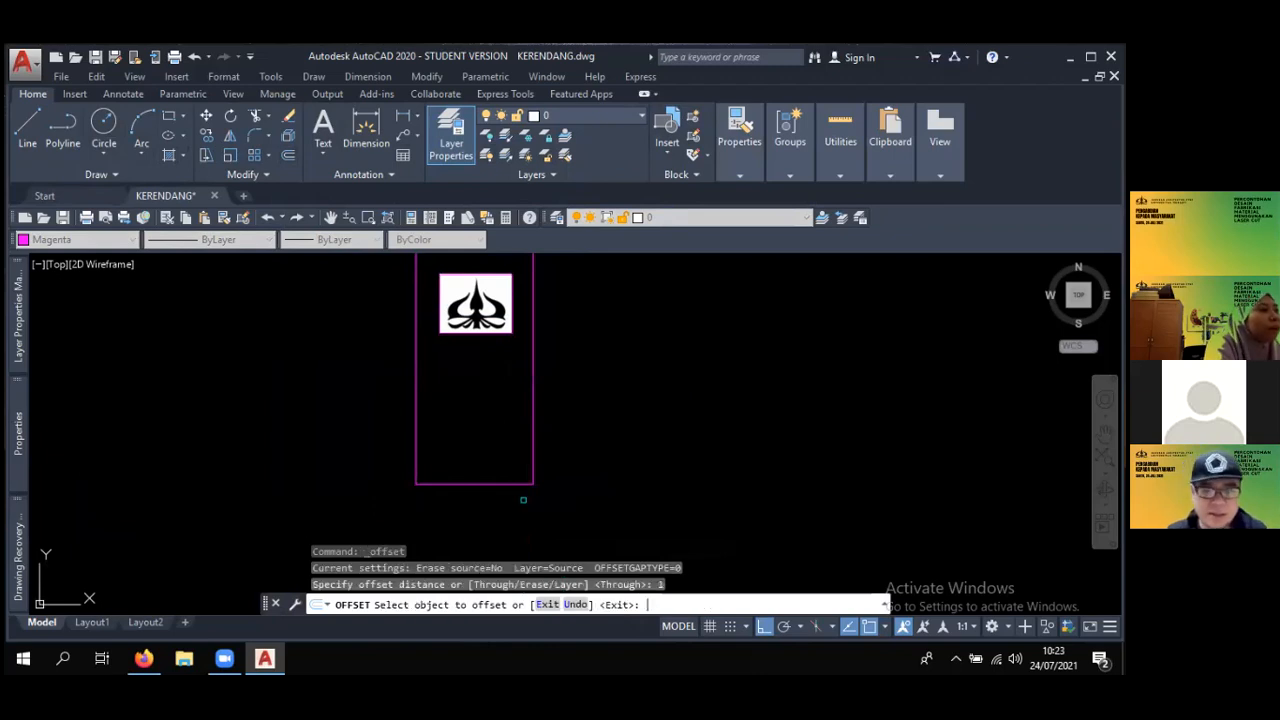
click(532, 358)
click(511, 362)
- Try to offset the logo image's frame by the same distance
click(509, 335)
middle_drag(509, 335, 522, 379)
click(522, 379)
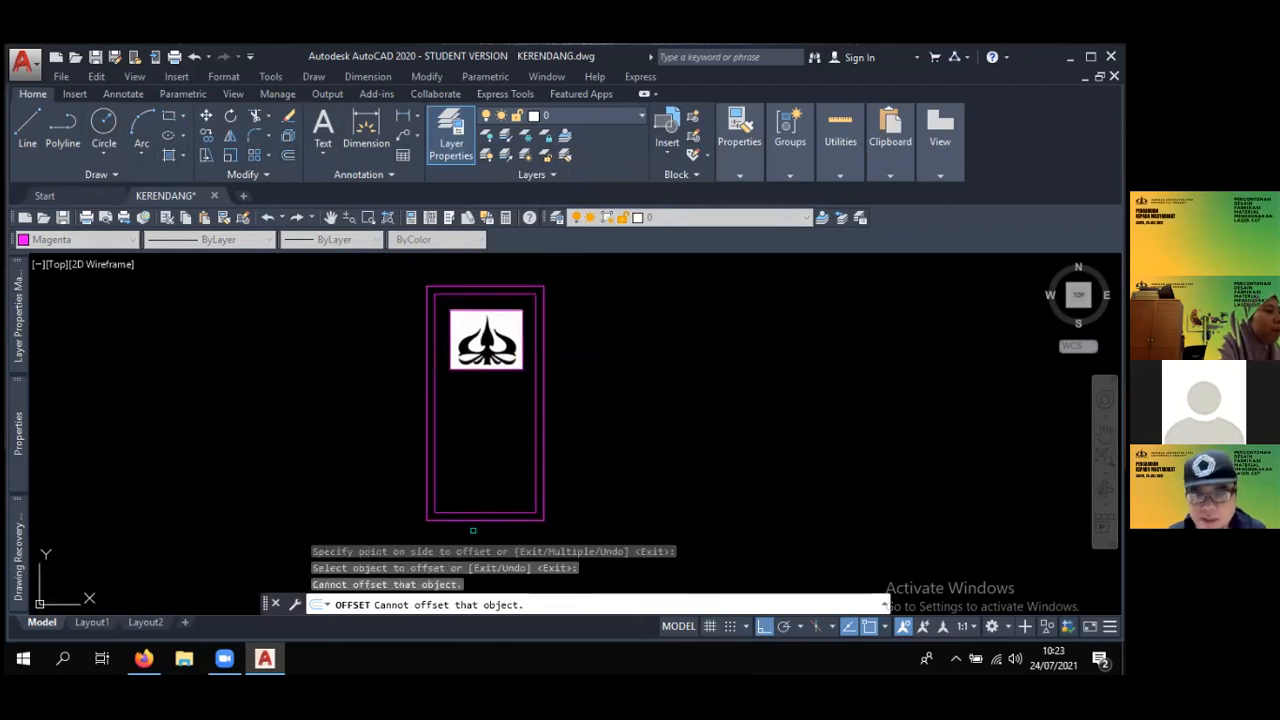
click(462, 317)
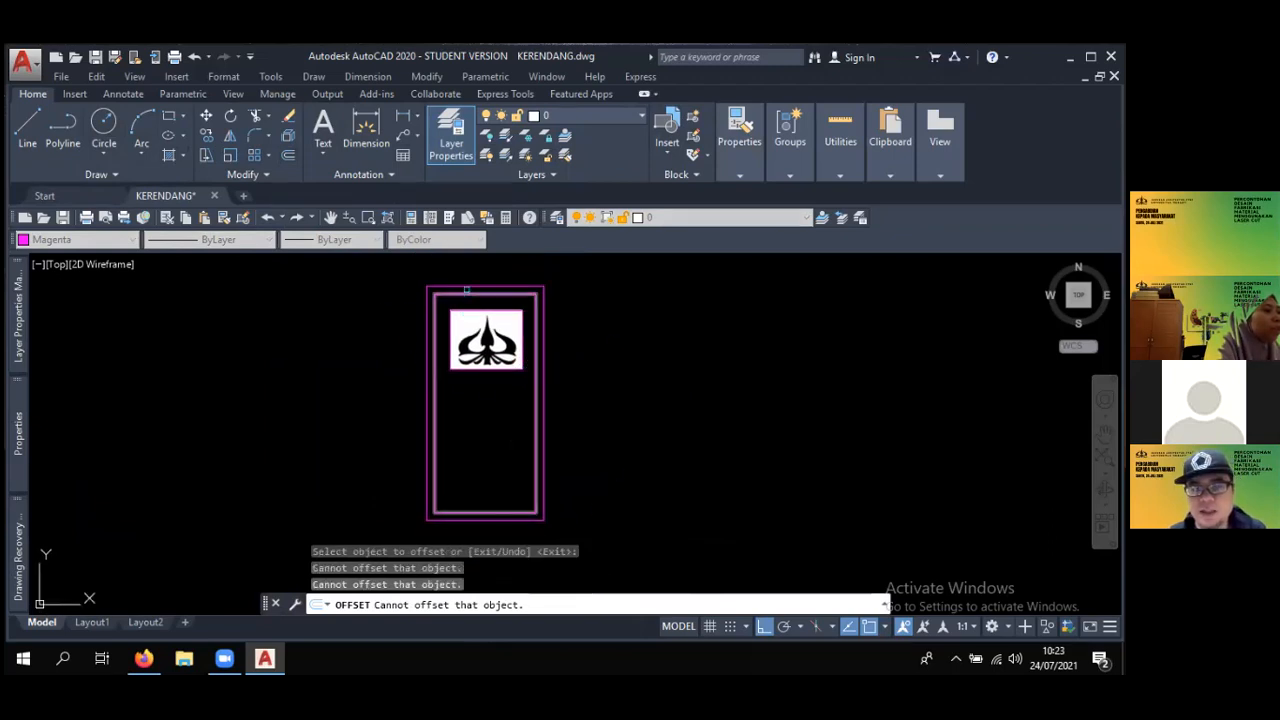
click(484, 307)
mouse_move(526, 326)
middle_down()
mouse_move(502, 330)
mouse_move(528, 314)
middle_up()
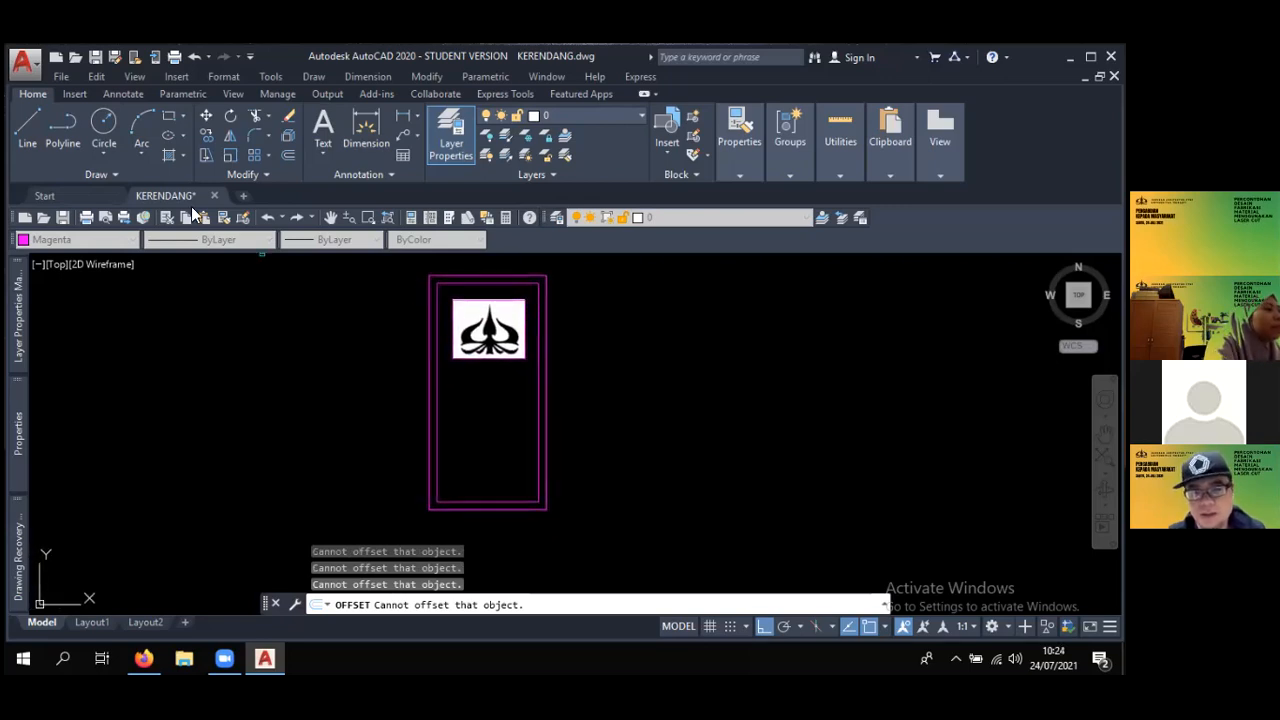
- Draw a circle with radius 3 below the logo image, inside the inner border
click(111, 122)
click(466, 413)
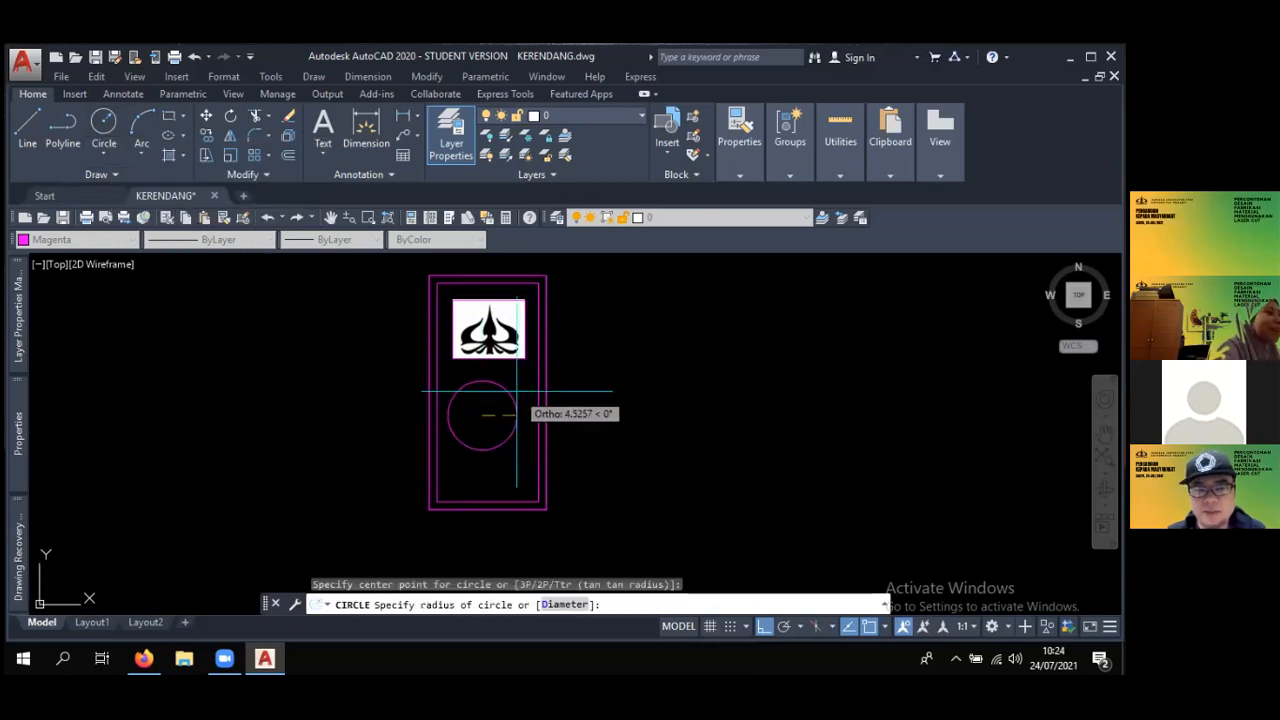
middle_drag(477, 400, 444, 383)
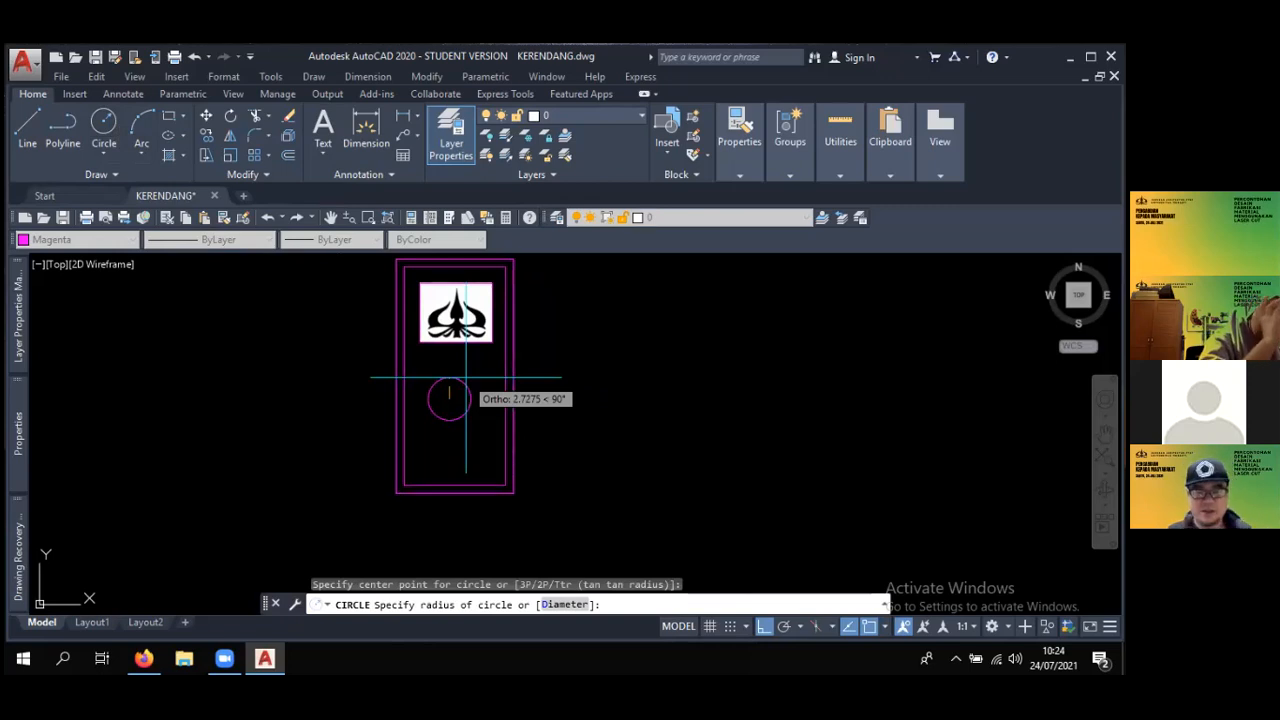
key(Return)
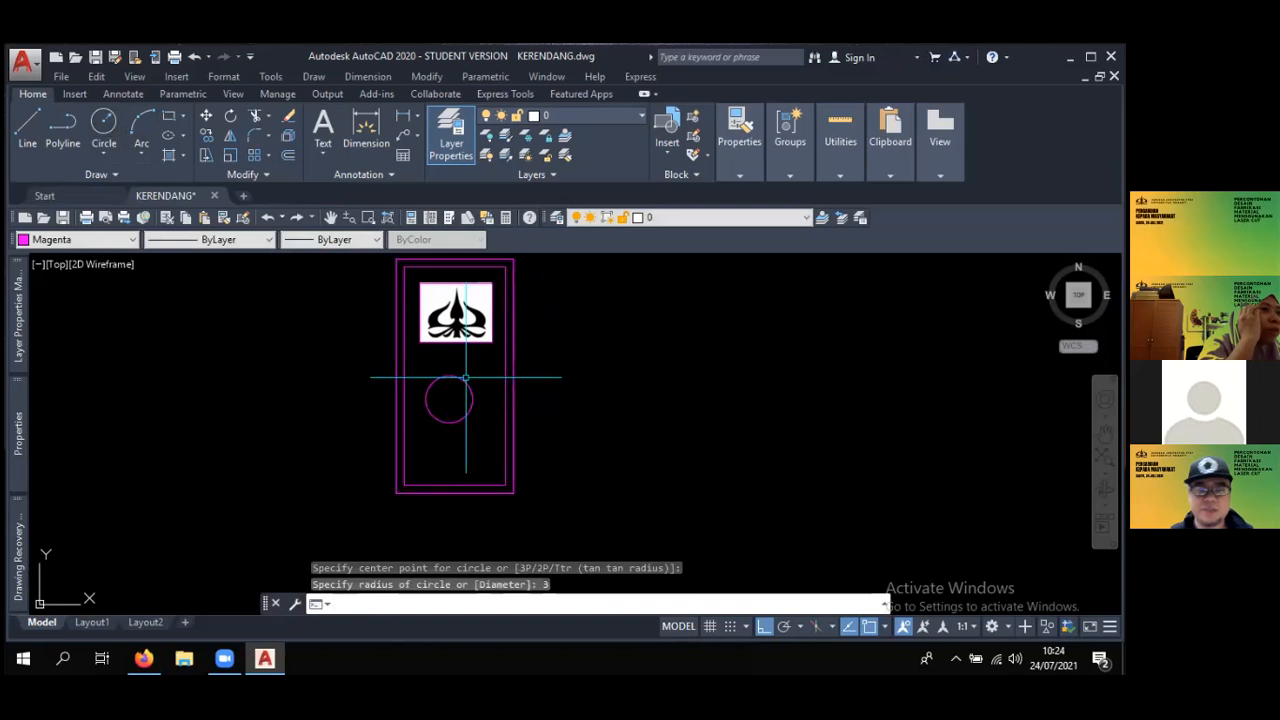
- Move the circle straight up so it sits closer to the logo image
scroll(466, 377, up, 4)
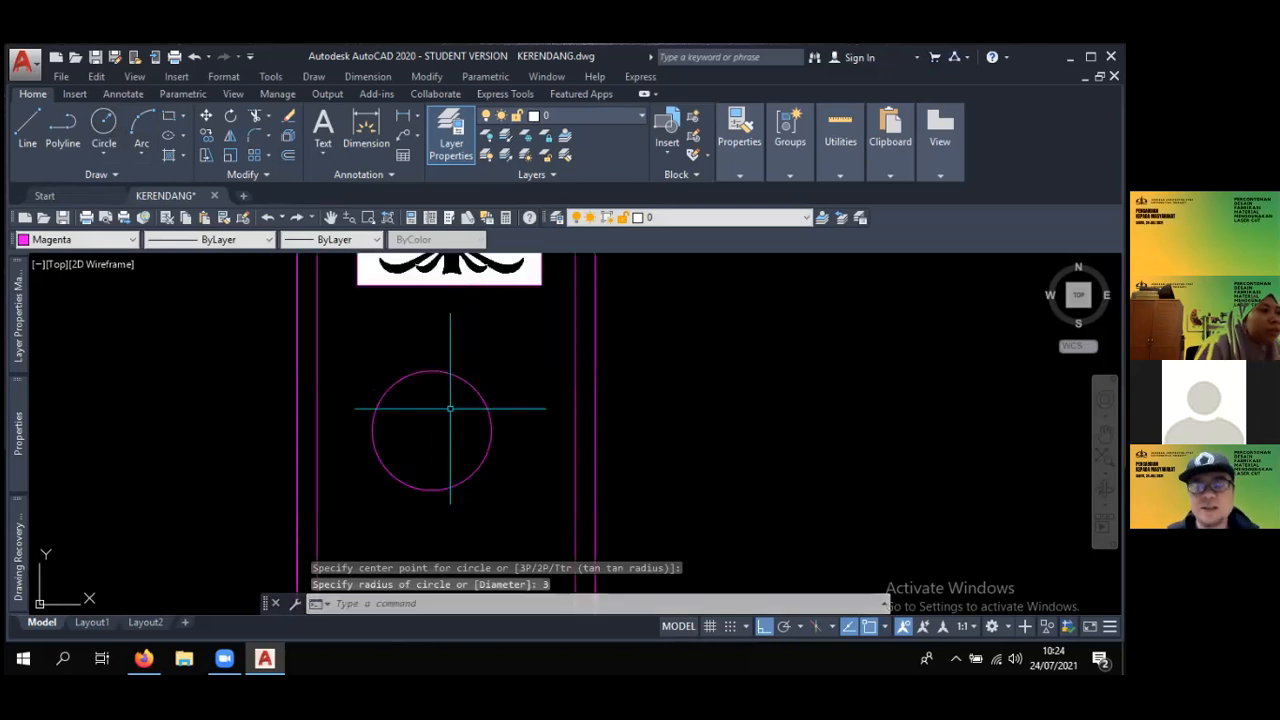
scroll(484, 408, down, 2)
scroll(484, 408, down, 2)
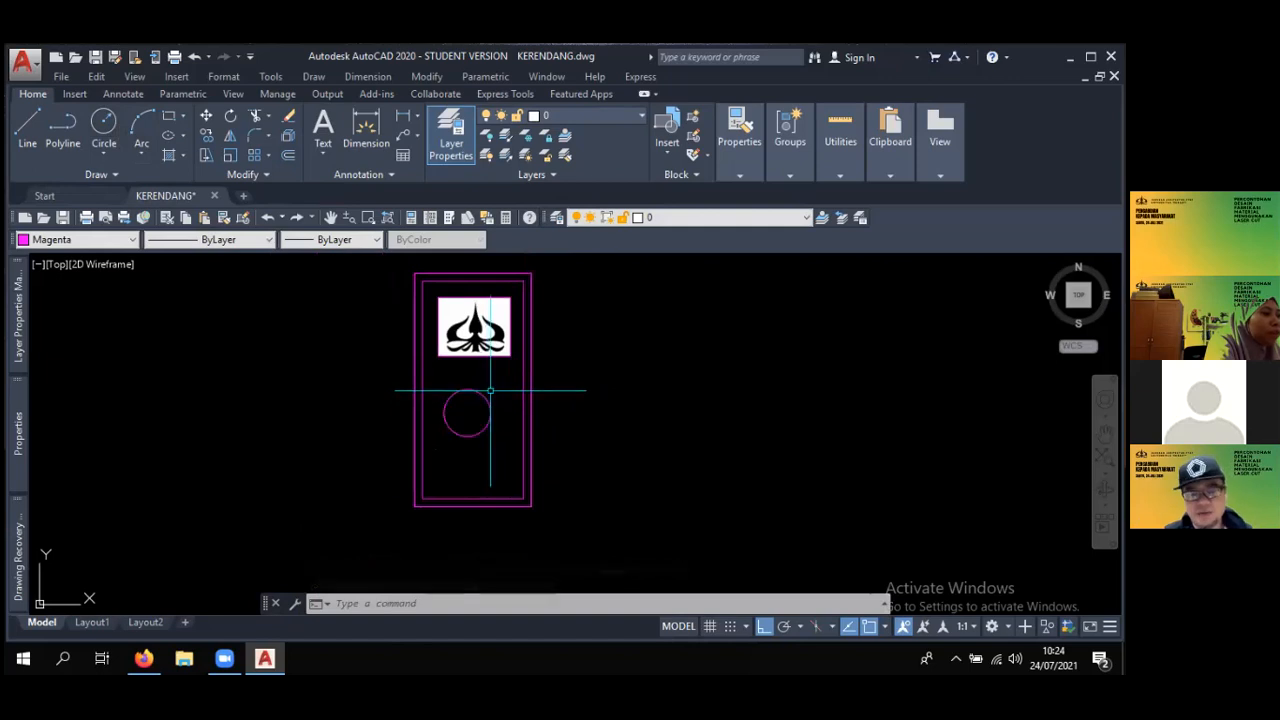
text(m)
key(Return)
click(469, 393)
click(442, 366)
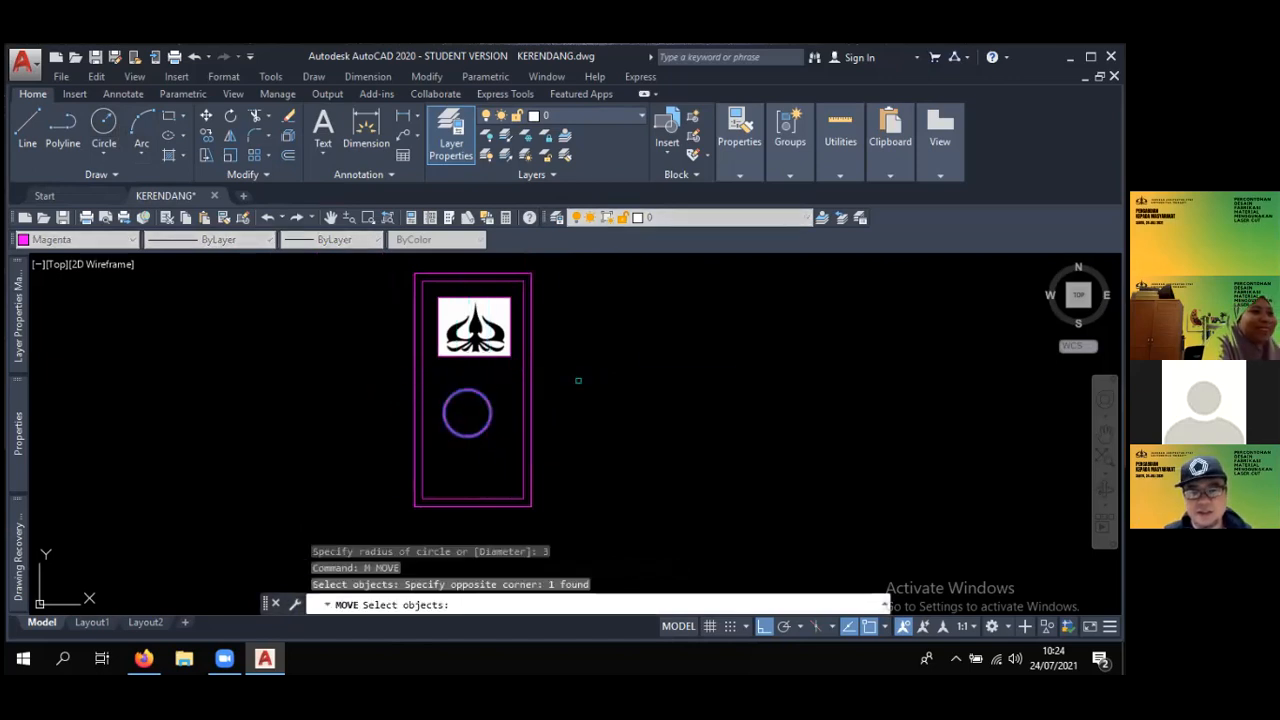
key(Return)
click(581, 345)
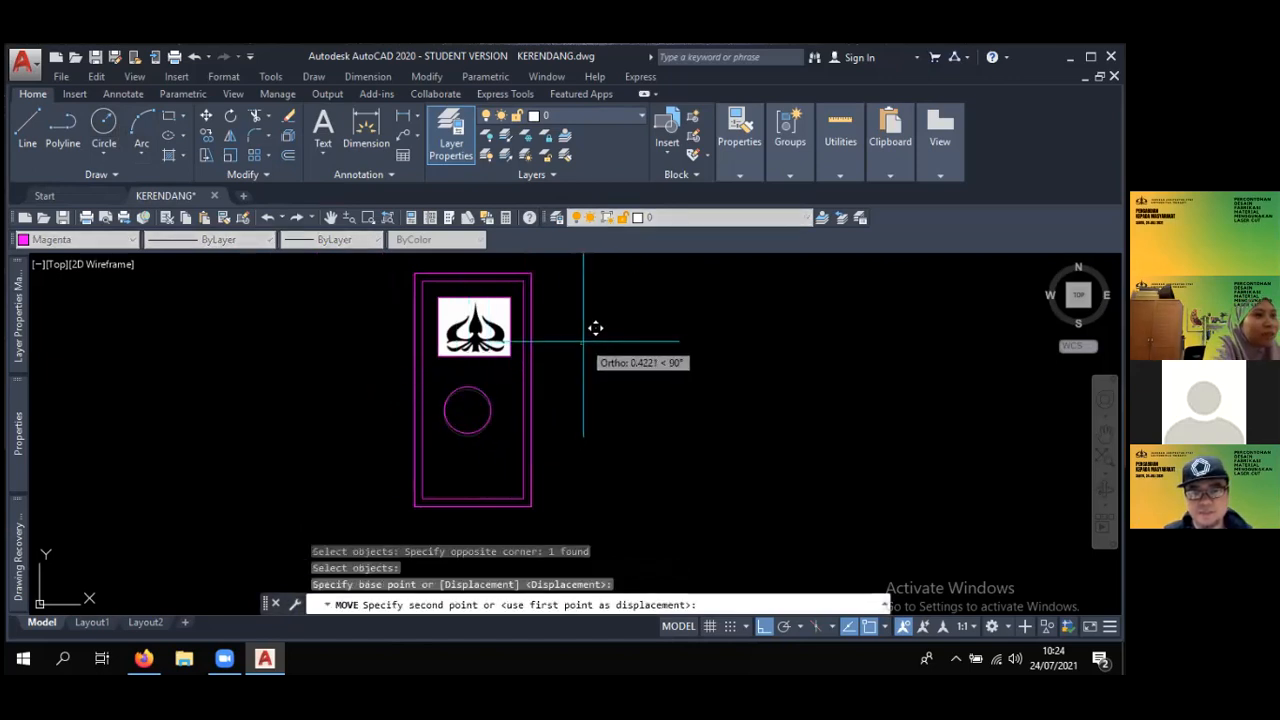
click(596, 321)
- Move the circle slightly sideways with Ortho off so it lies centred beneath the logo image
scroll(494, 365, up, 2)
key(Return)
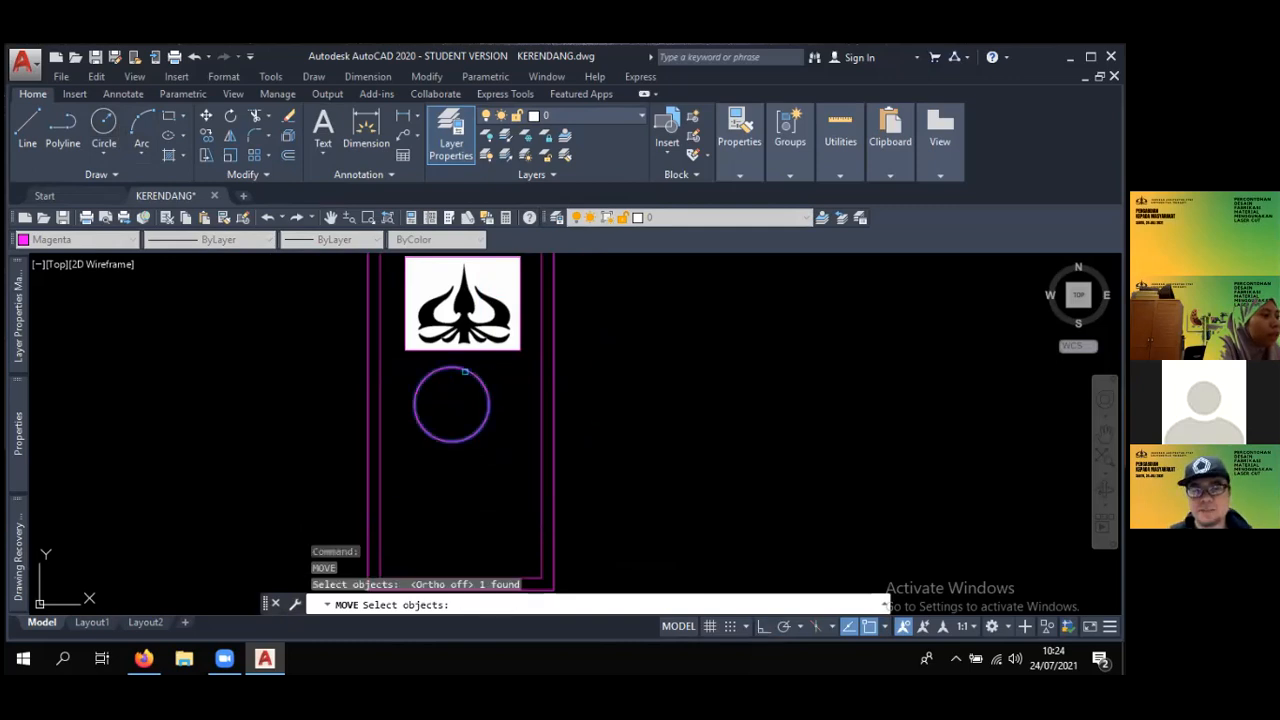
key(Return)
click(592, 320)
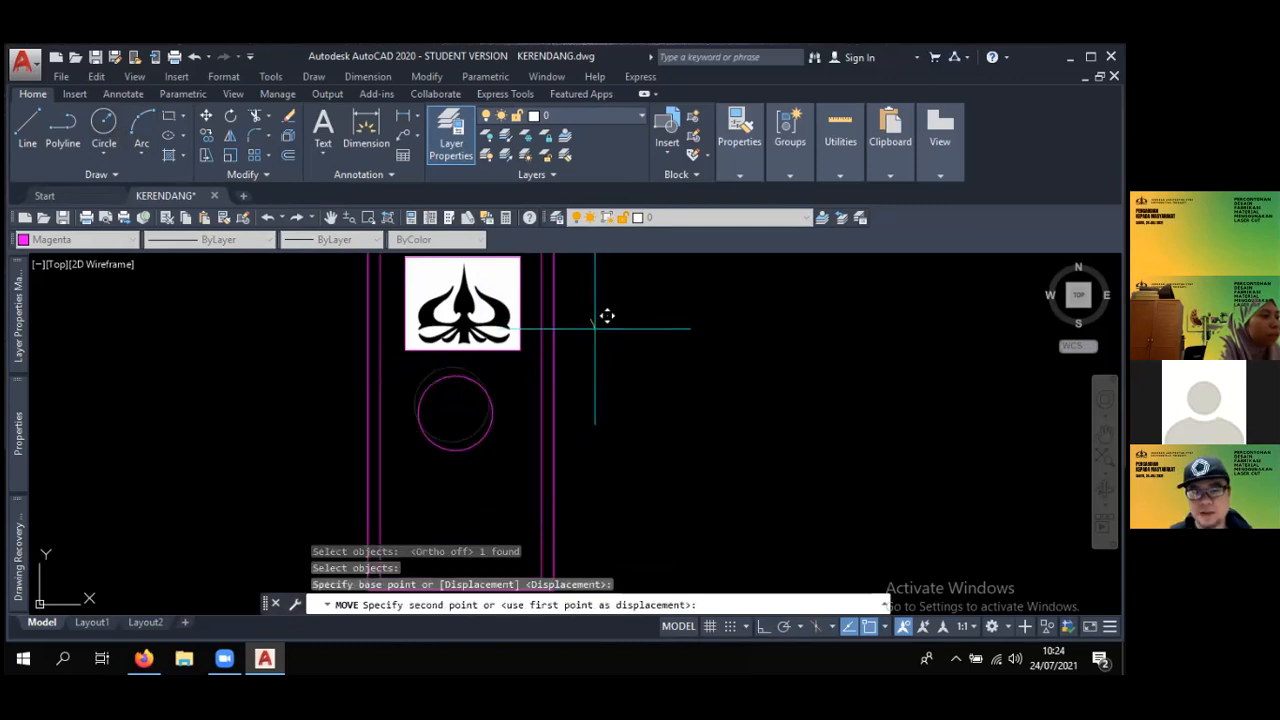
click(602, 323)
scroll(588, 303, down, 4)
key(Escape)
scroll(537, 331, up, 2)
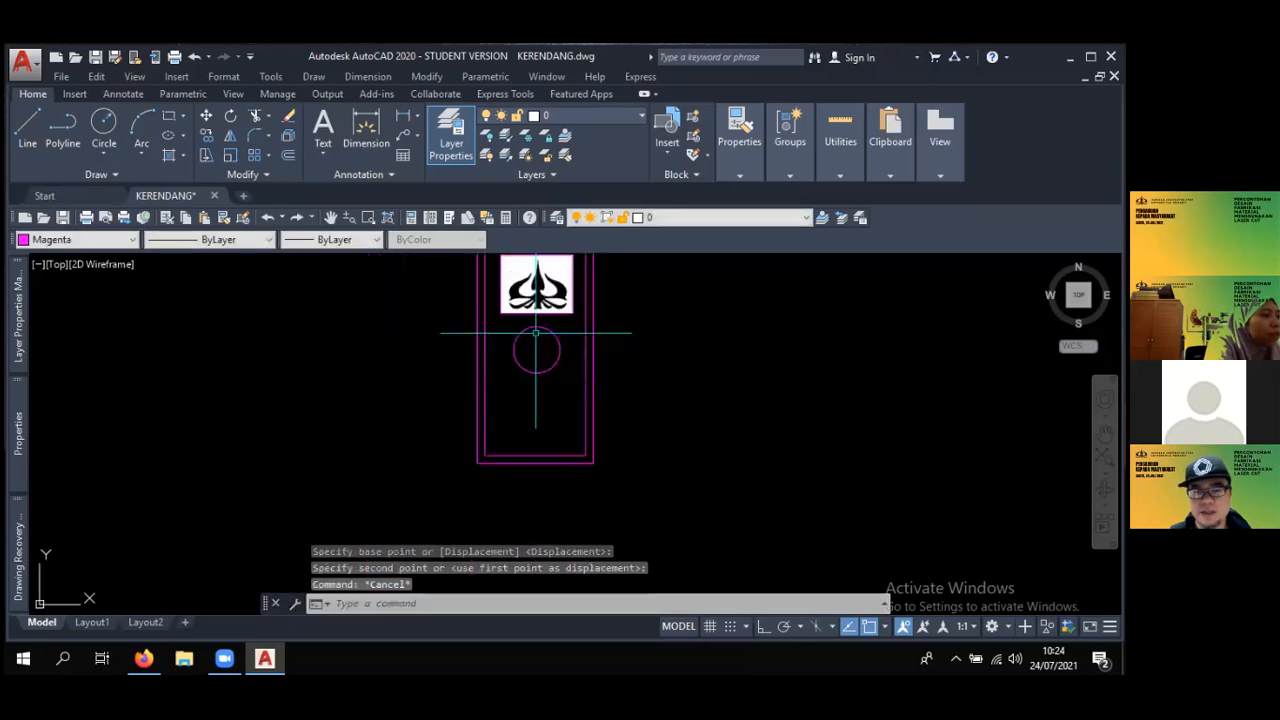
- Select the circle and keep the Layer Properties Manager permanently expanded beside the drawing
key(Escape)
scroll(547, 337, up, 2)
click(550, 326)
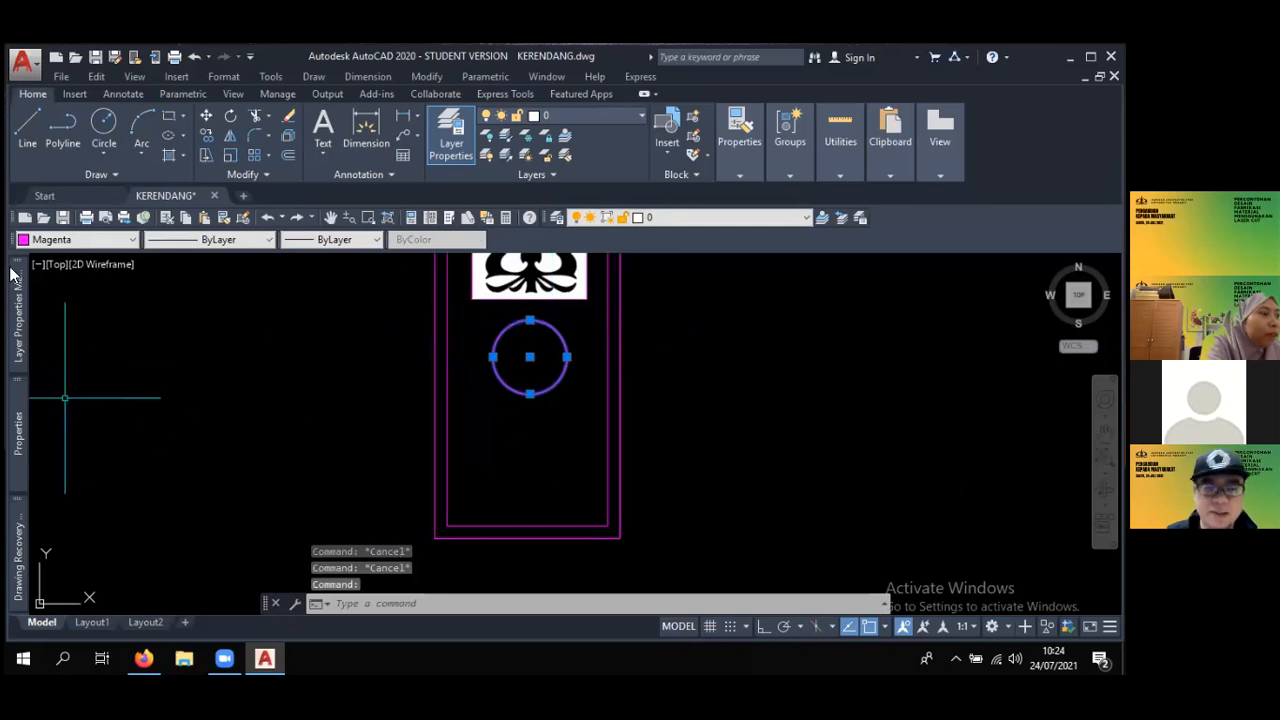
mouse_move(18, 300)
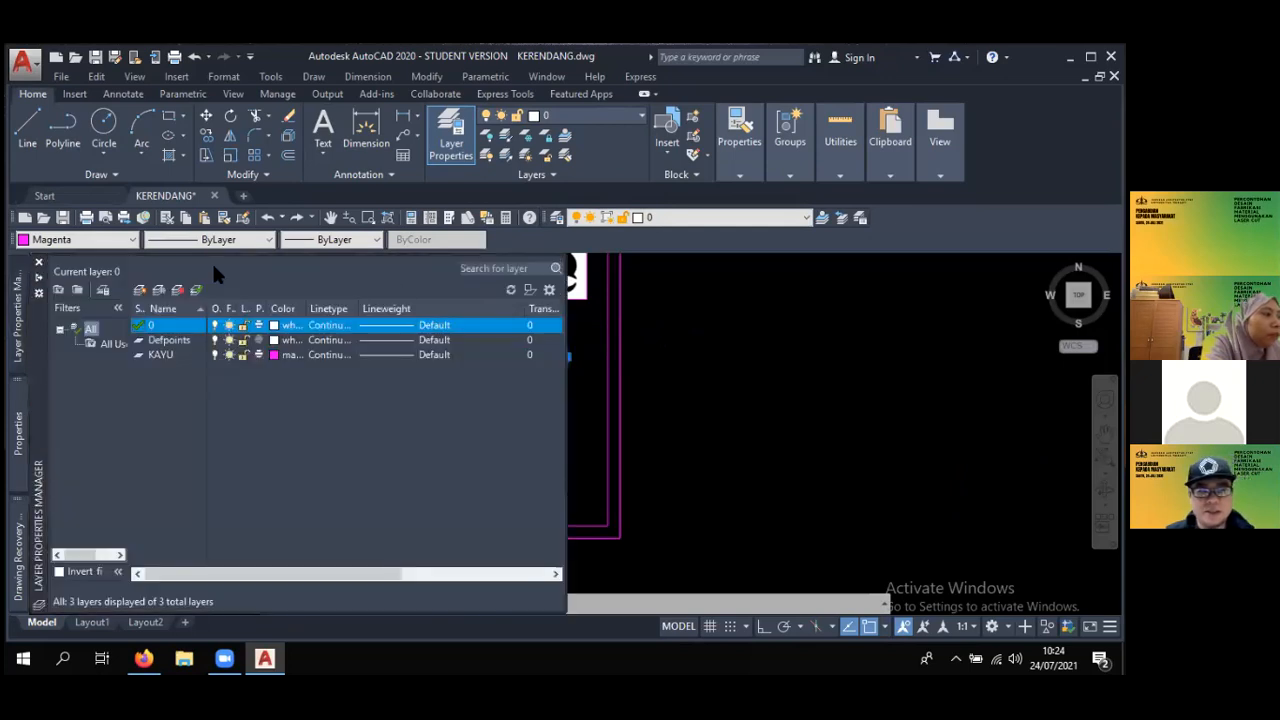
click(39, 278)
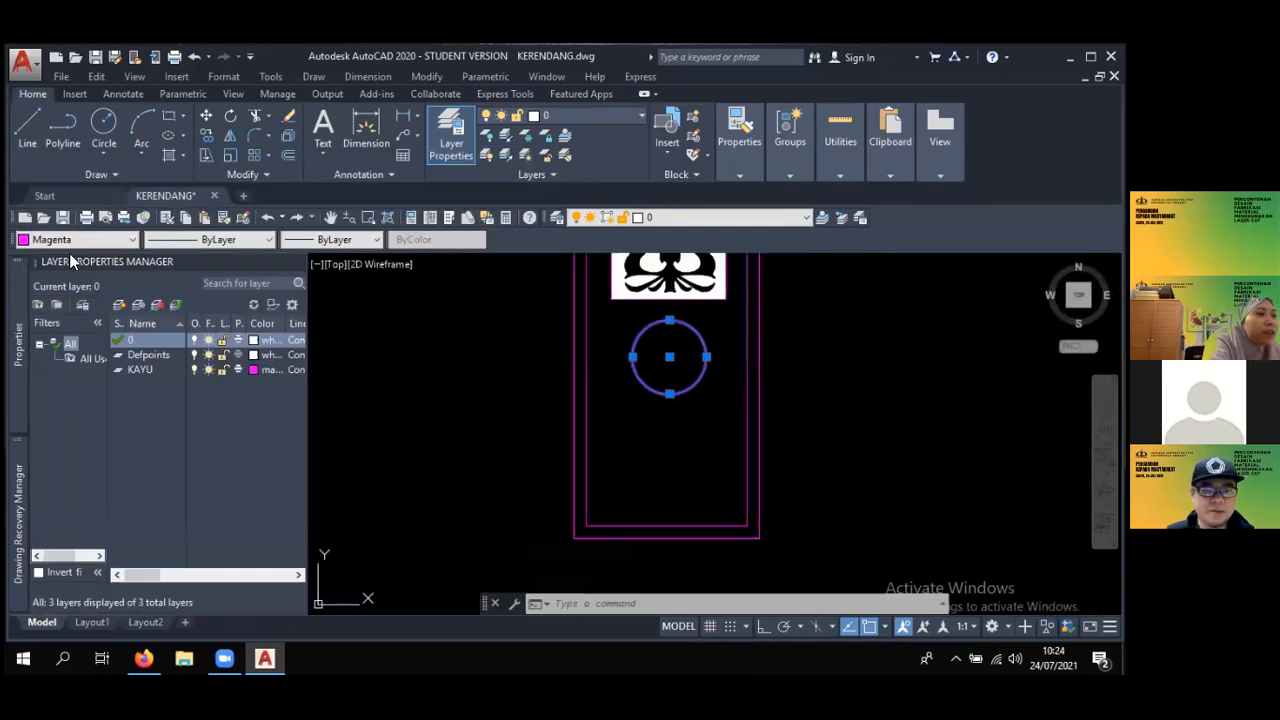
scroll(414, 365, down, 10)
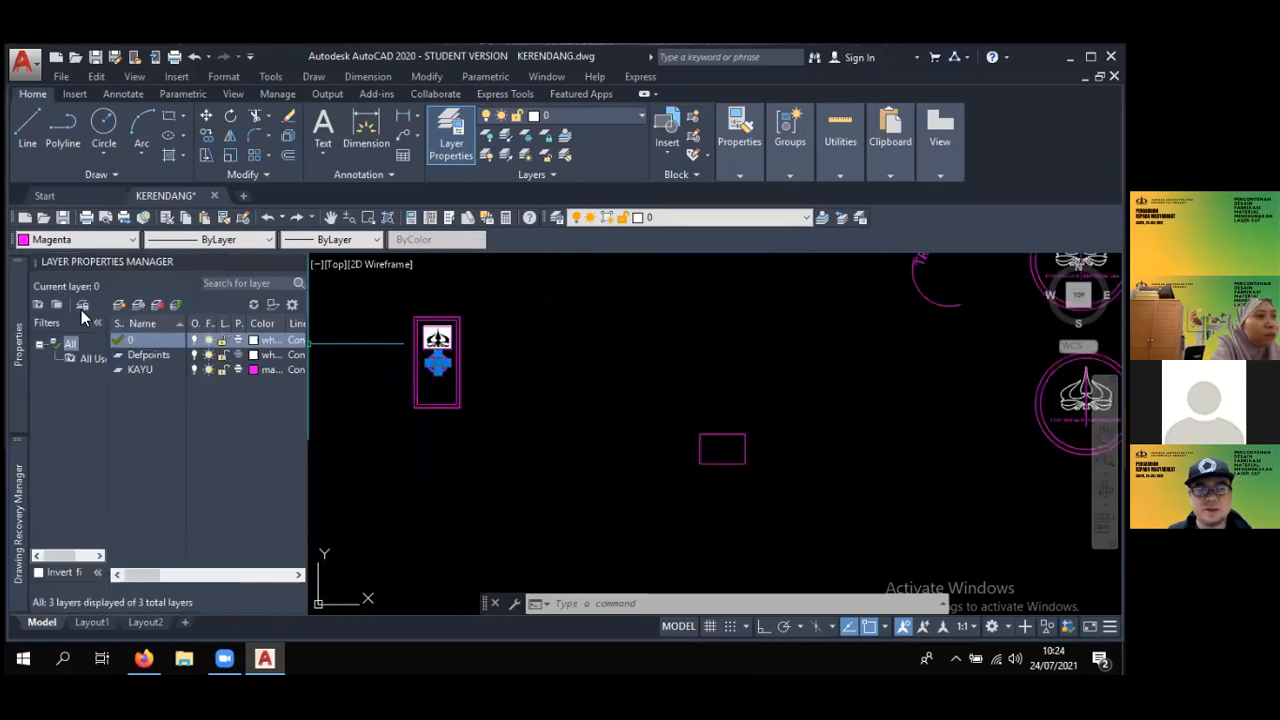
- Set the colour of the selected circle below the logo image to White
mouse_move(25, 391)
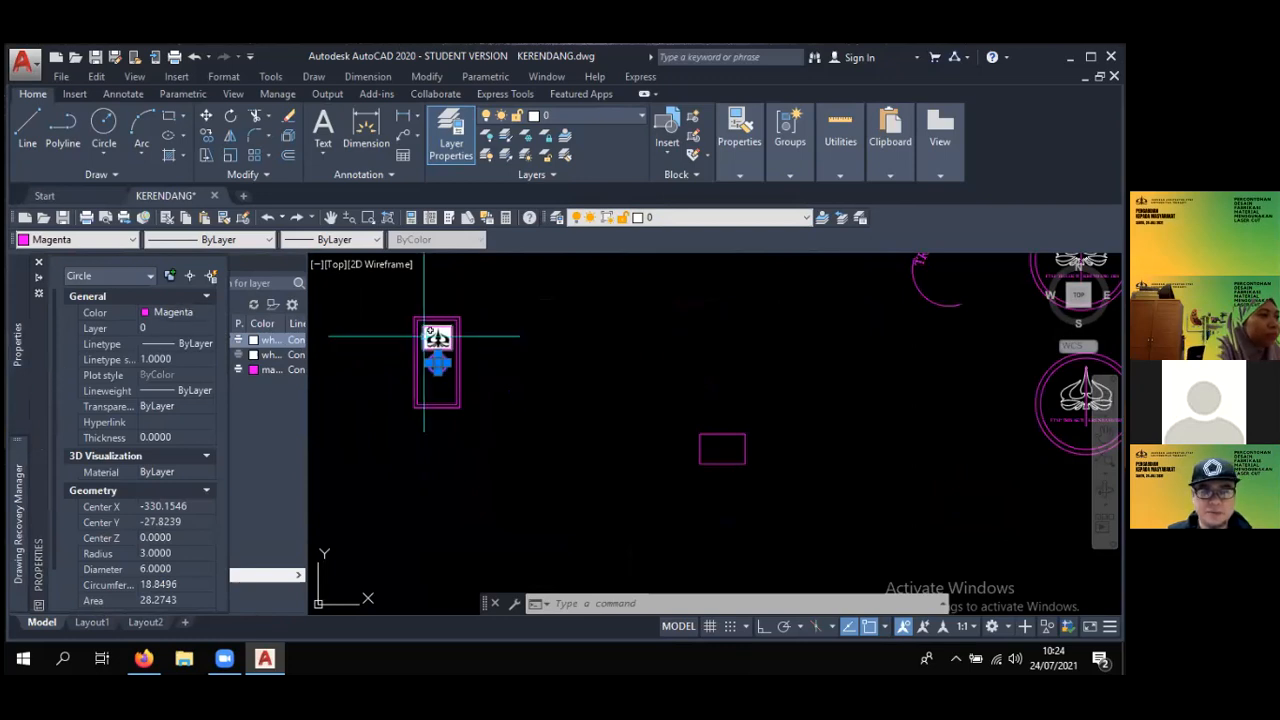
scroll(470, 350, up, 5)
scroll(366, 380, down, 2)
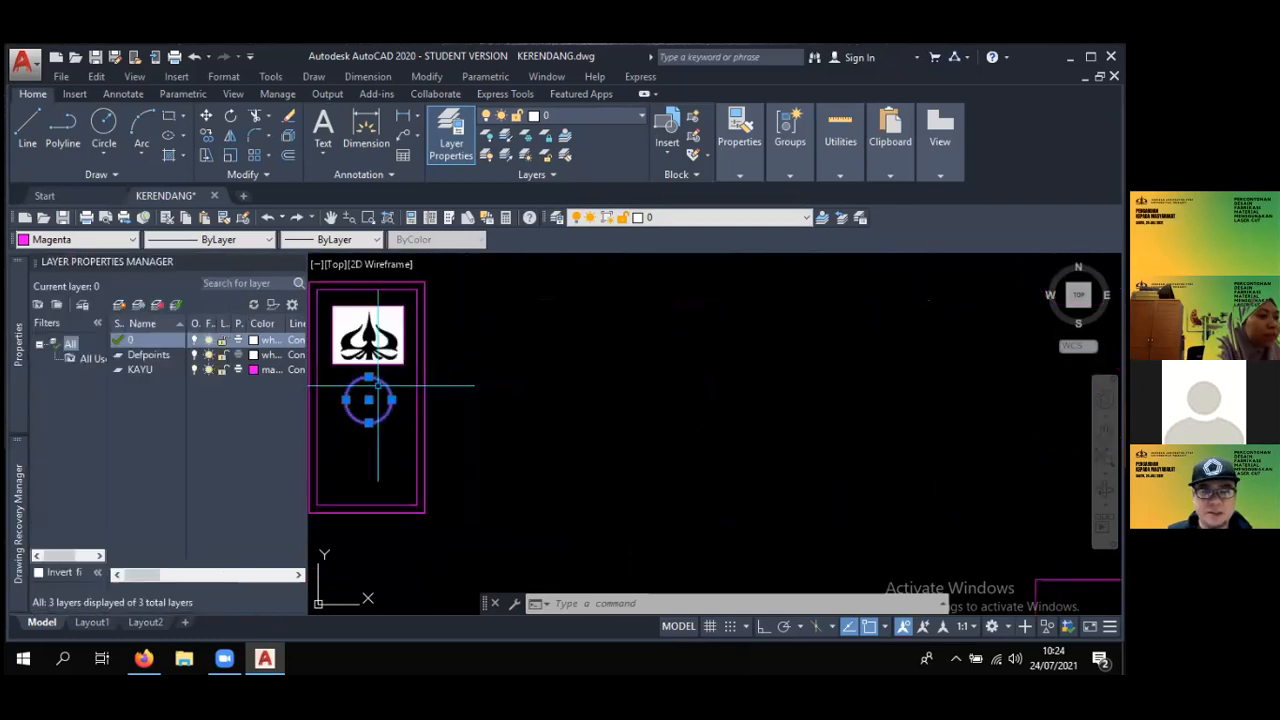
mouse_move(22, 424)
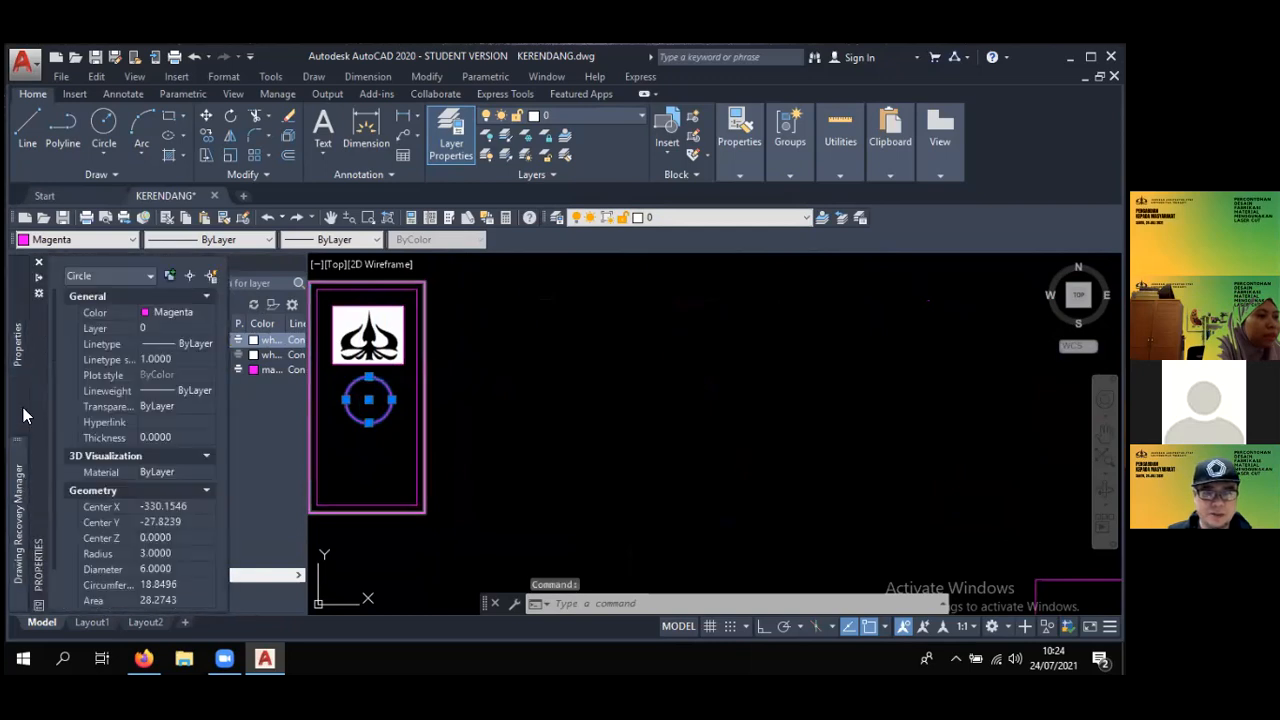
click(181, 318)
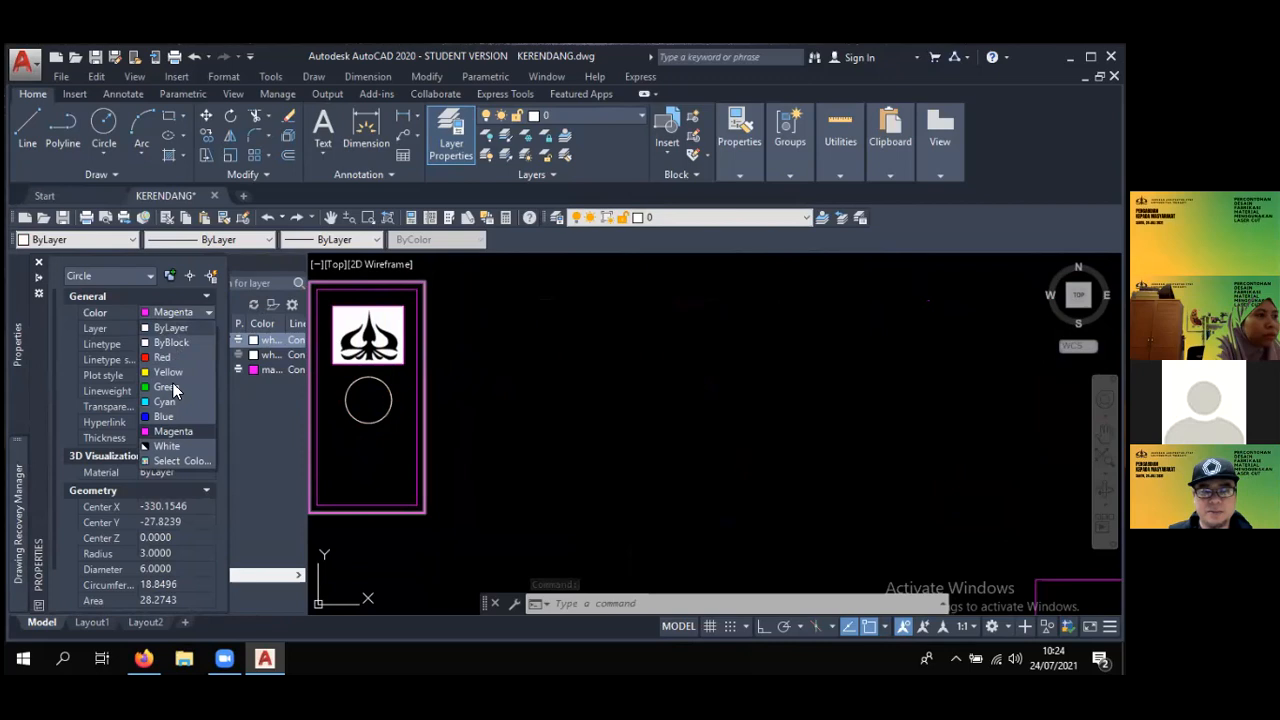
click(166, 446)
middle_drag(524, 431, 713, 421)
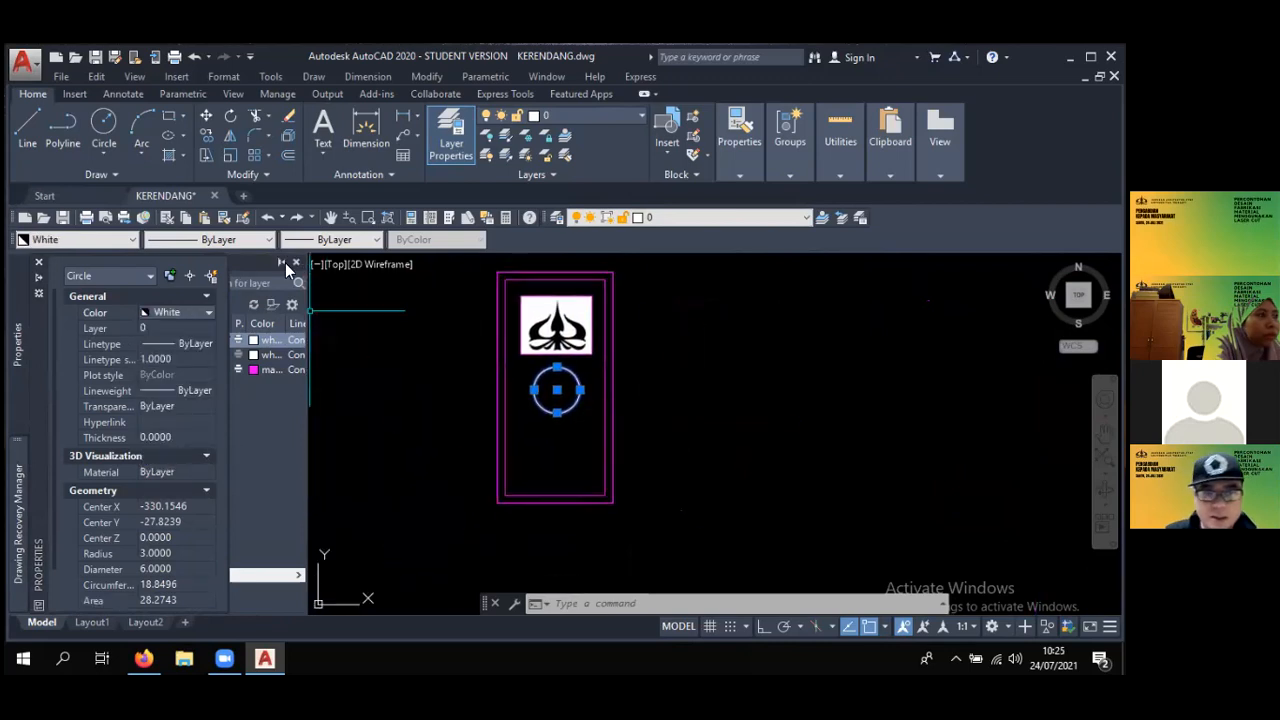
- Collapse the Layer Properties Manager so that only the circle's properties stay open beside the drawing
click(283, 262)
scroll(487, 410, up, 3)
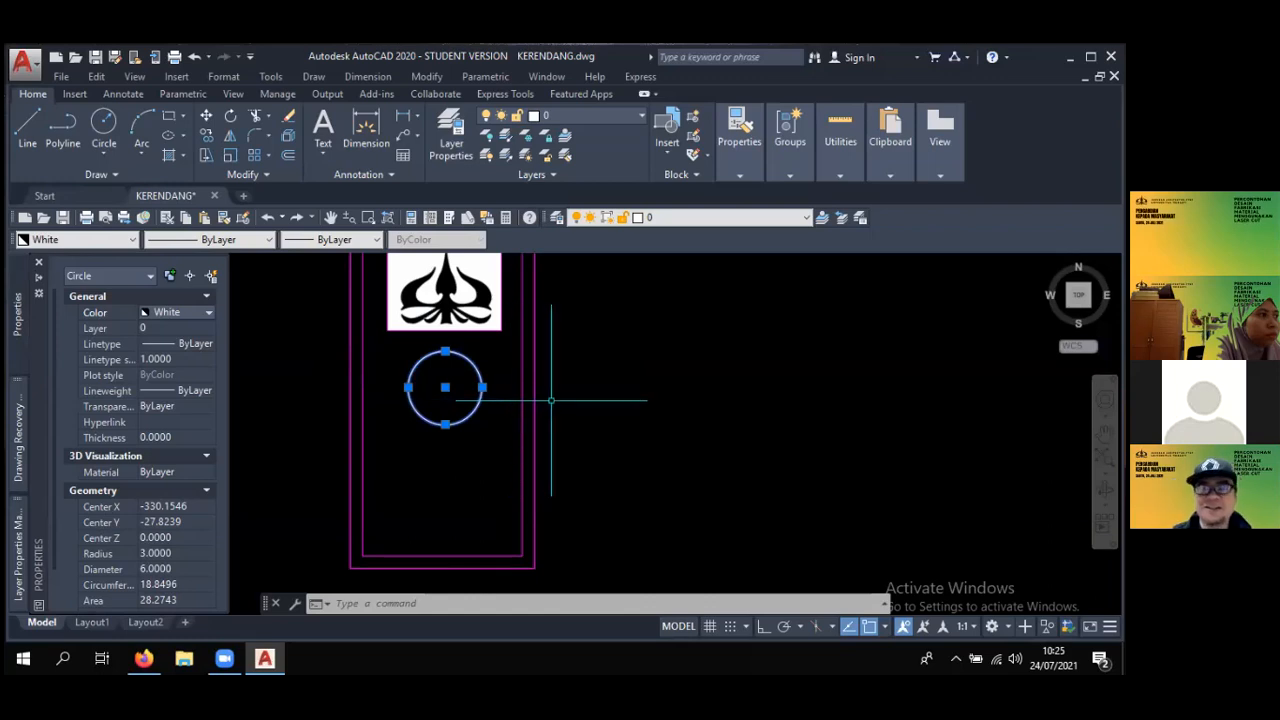
scroll(551, 401, down, 2)
middle_drag(546, 404, 560, 460)
scroll(571, 447, up, 2)
middle_drag(574, 407, 574, 415)
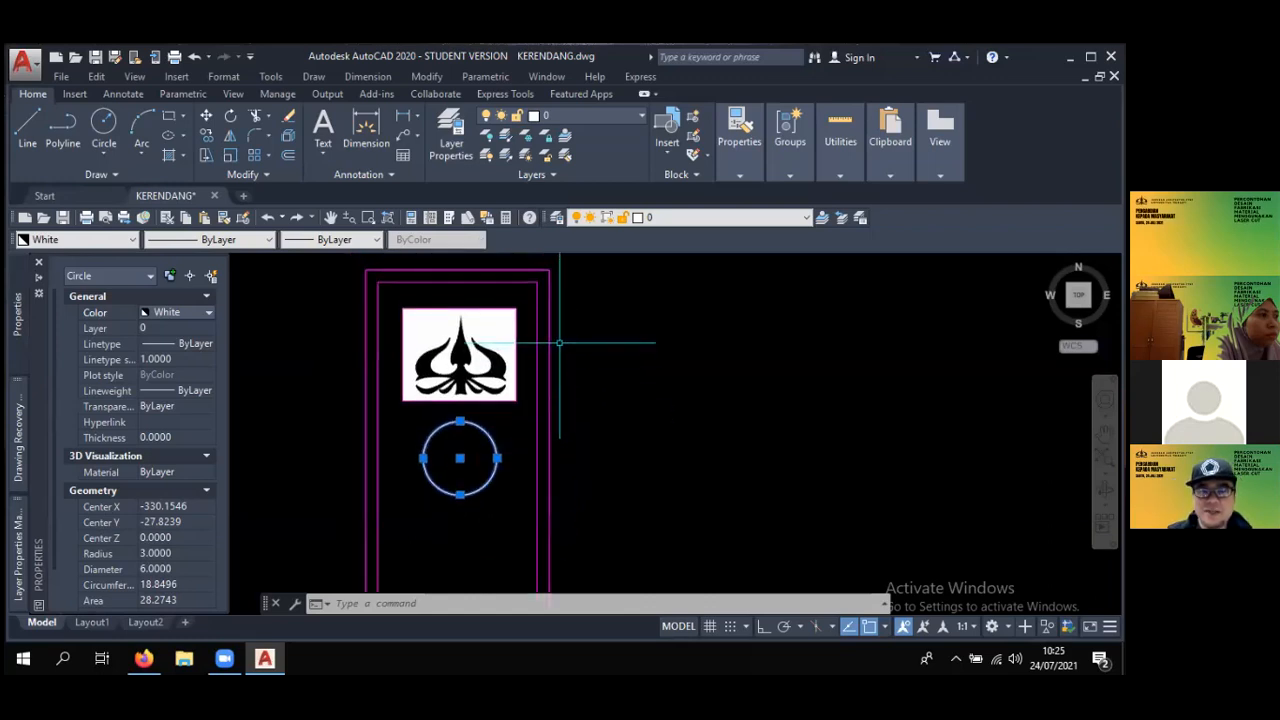
- Select only the inner offset border around the logo and circle and set its colour to Blue
click(538, 304)
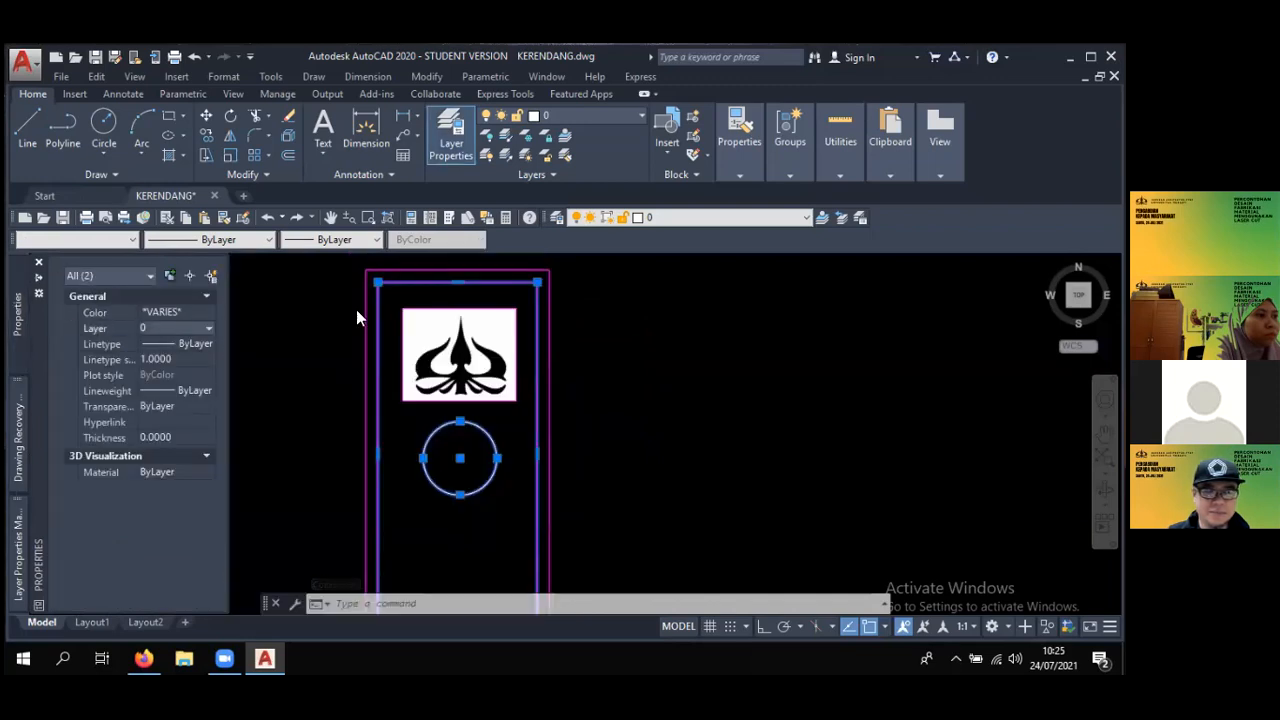
key(Escape)
key(Escape)
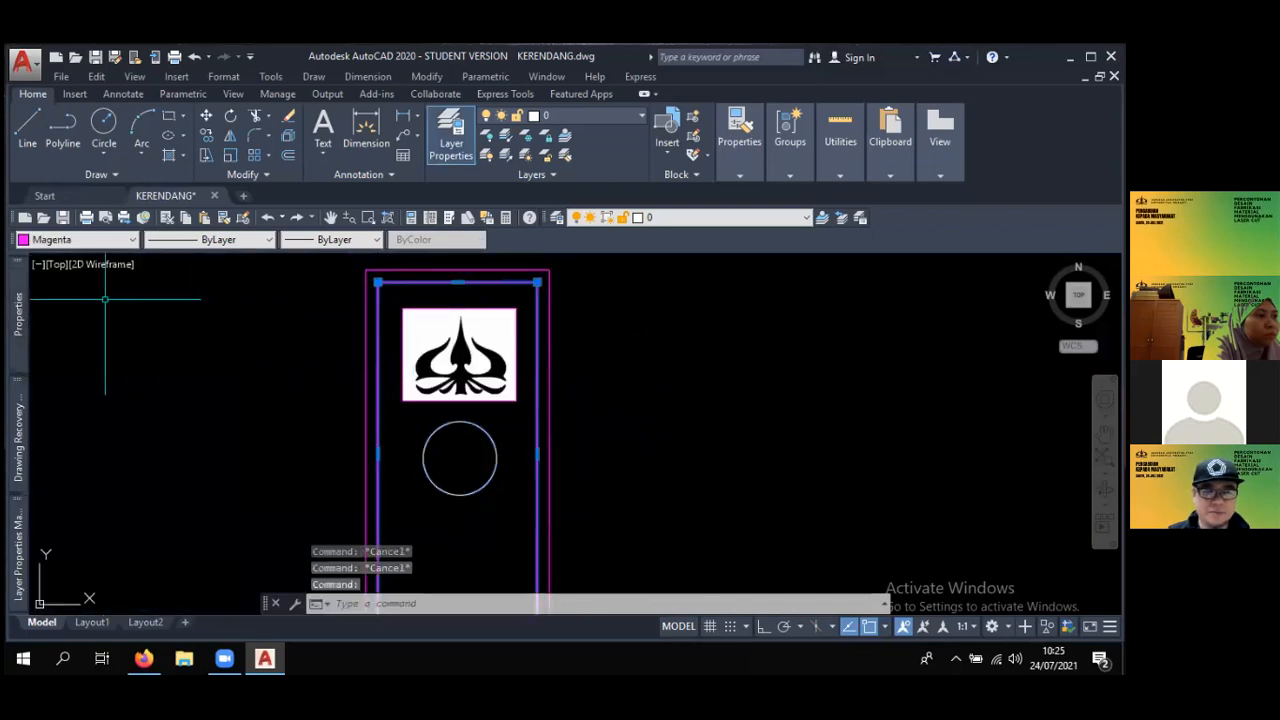
mouse_move(17, 318)
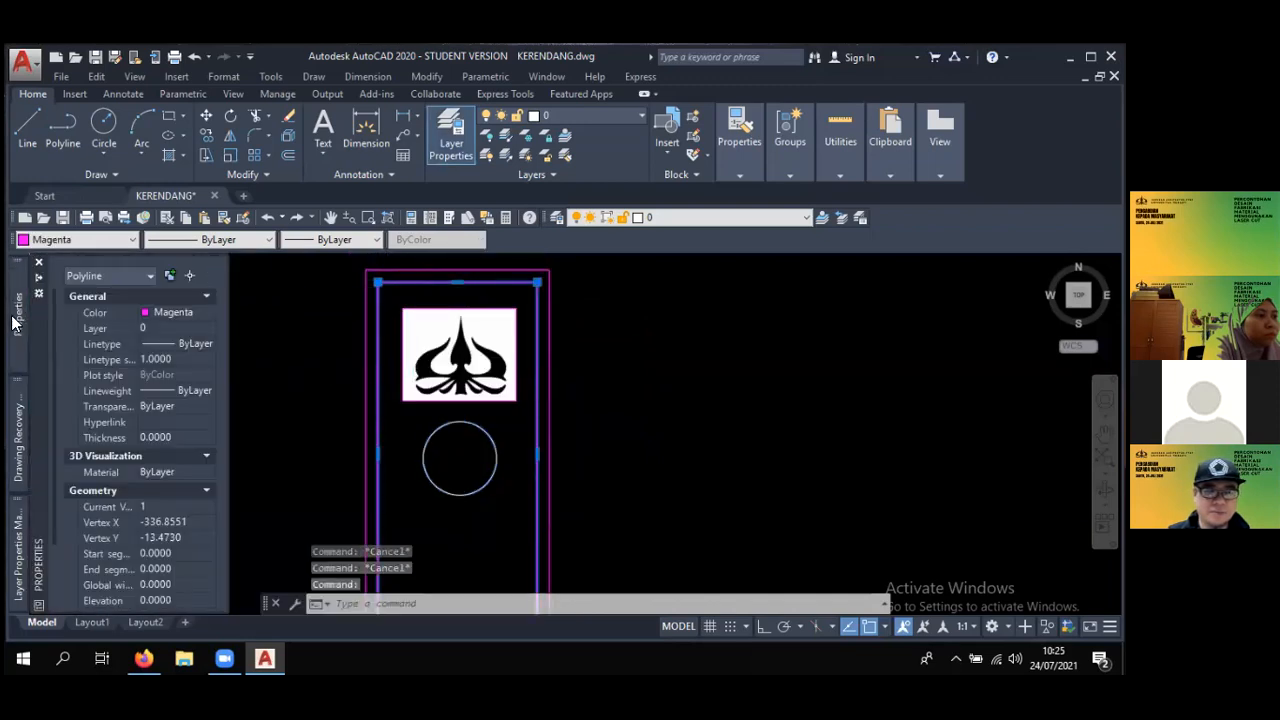
click(187, 311)
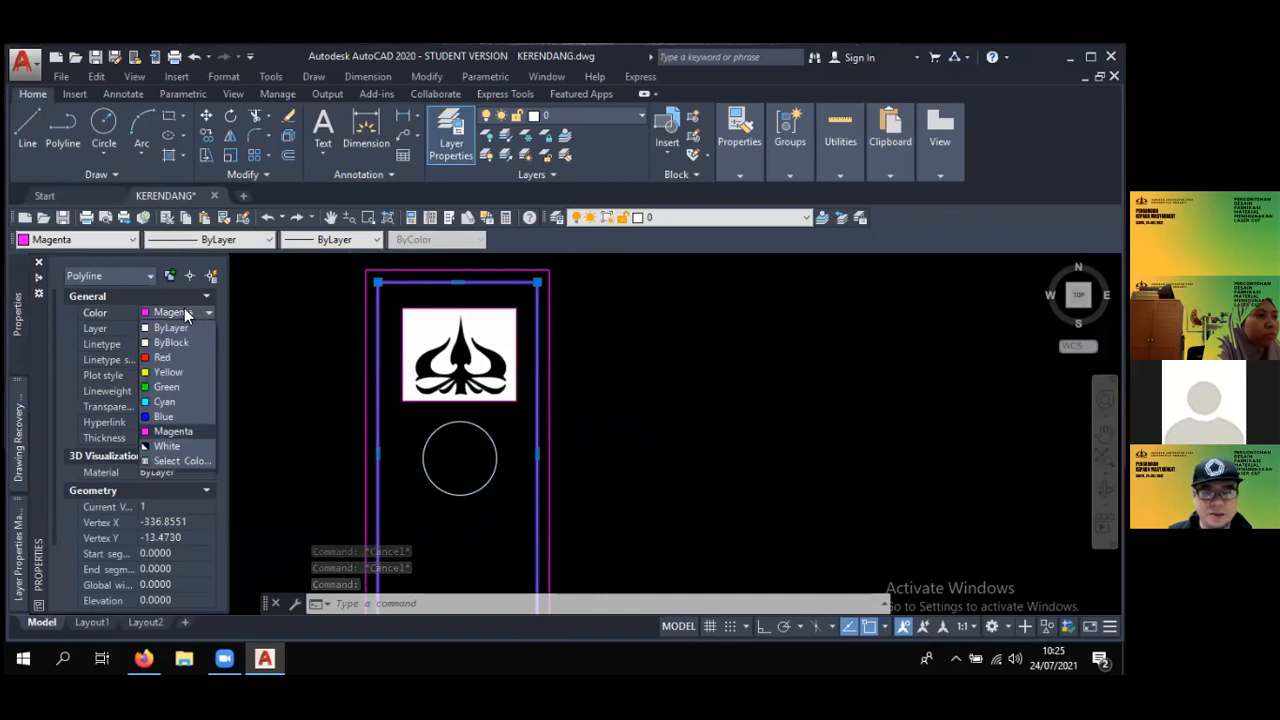
click(157, 417)
middle_drag(624, 390, 650, 382)
key(space)
key(Escape)
scroll(574, 335, up, 3)
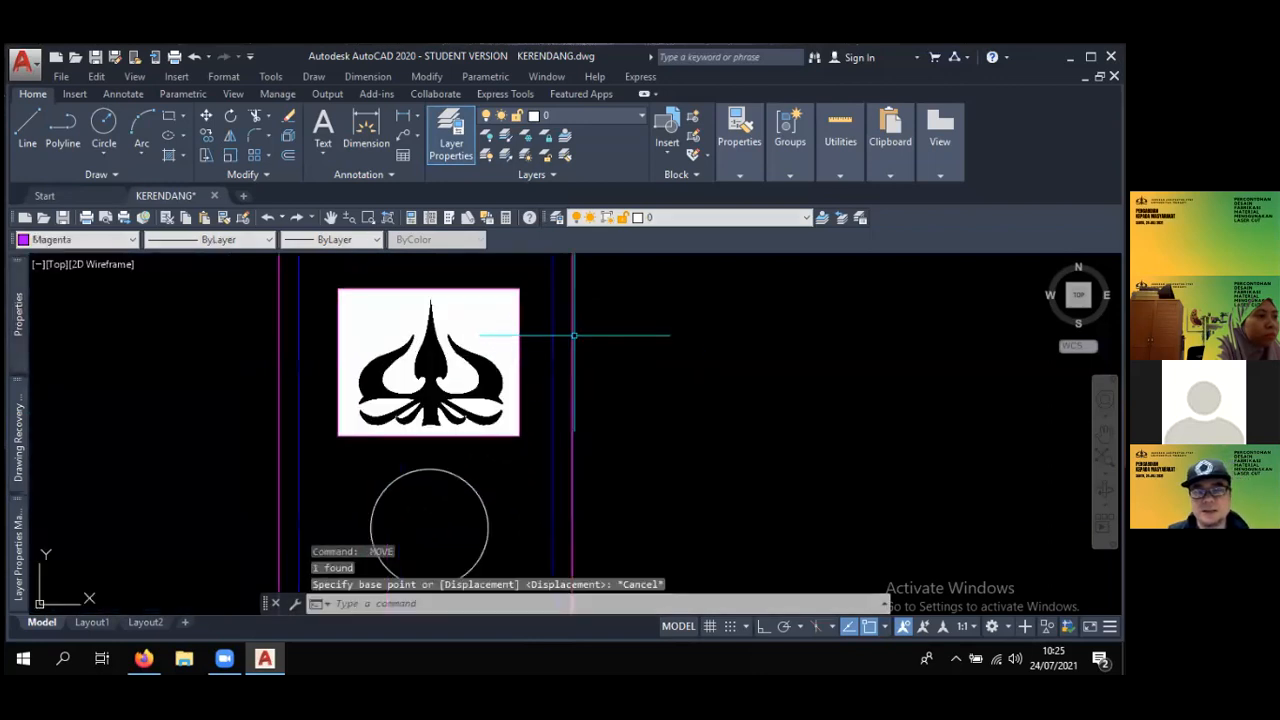
middle_drag(574, 335, 610, 377)
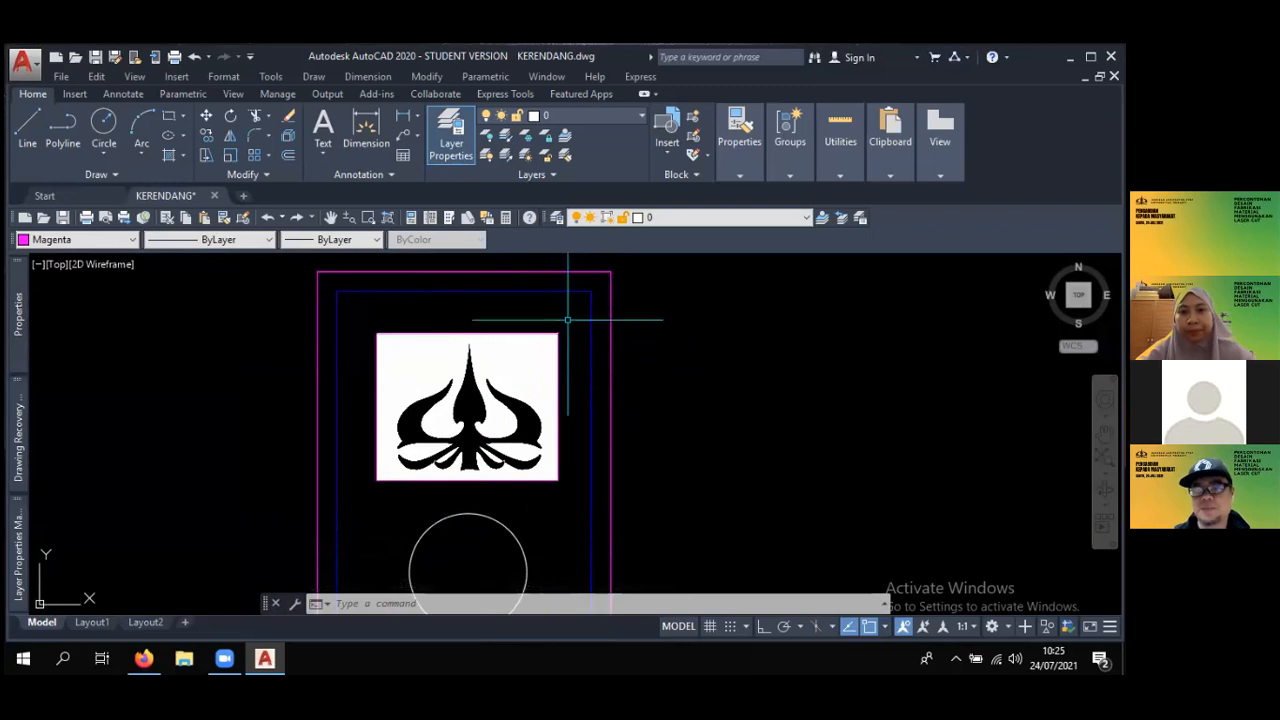
- Review the logo tag design and the overall arrangement of all laser-cut designs in the drawing
scroll(552, 302, down, 3)
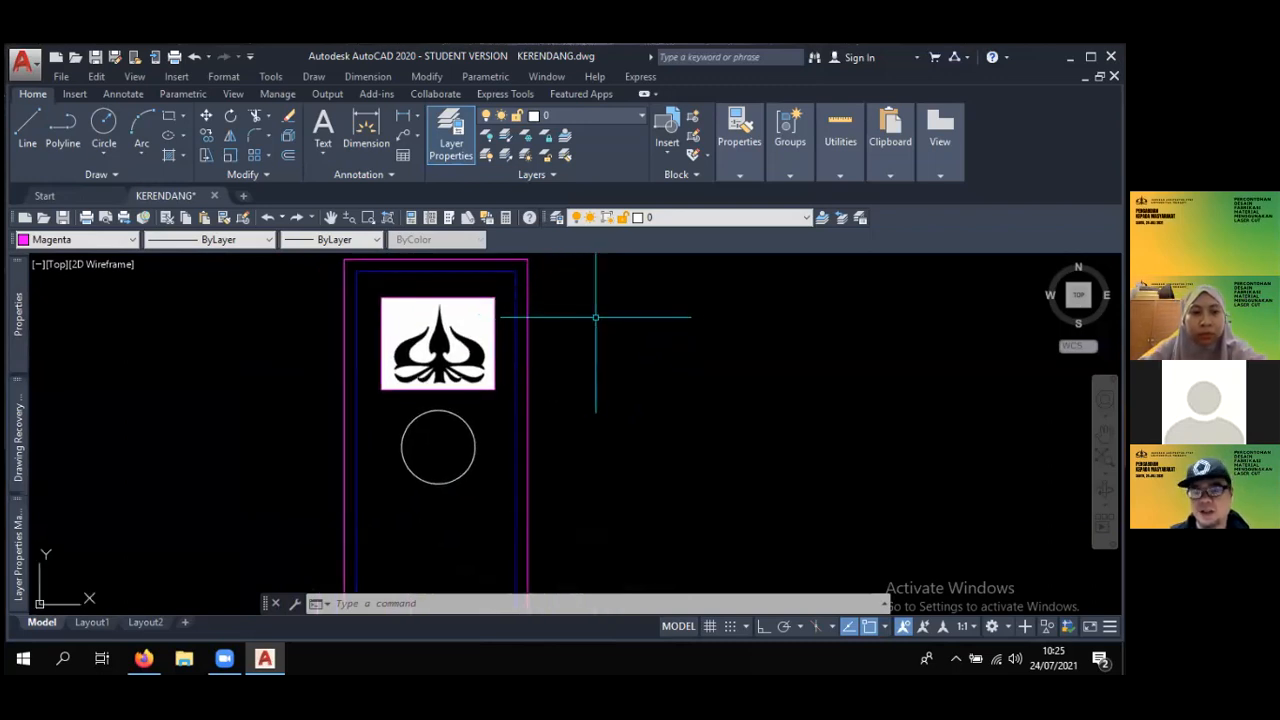
scroll(617, 323, down, 2)
scroll(620, 323, down, 2)
middle_drag(617, 330, 494, 322)
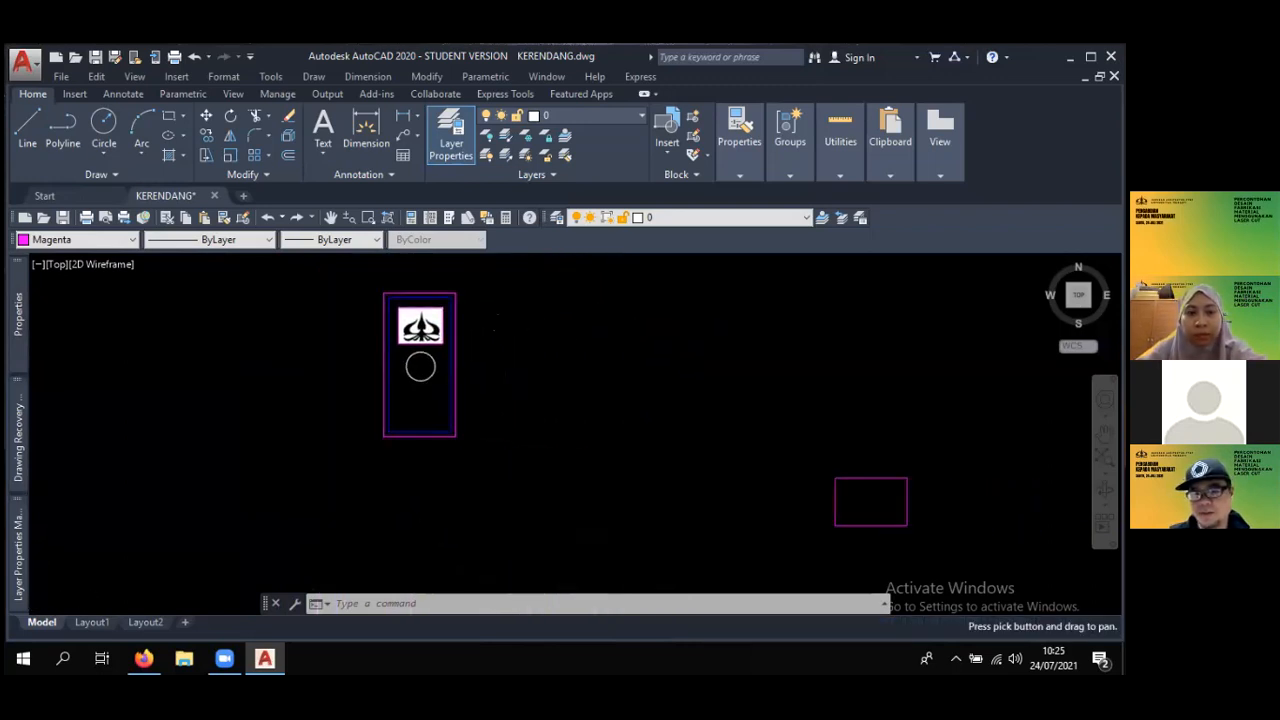
scroll(529, 314, down, 2)
middle_drag(590, 328, 469, 337)
scroll(374, 389, down, 2)
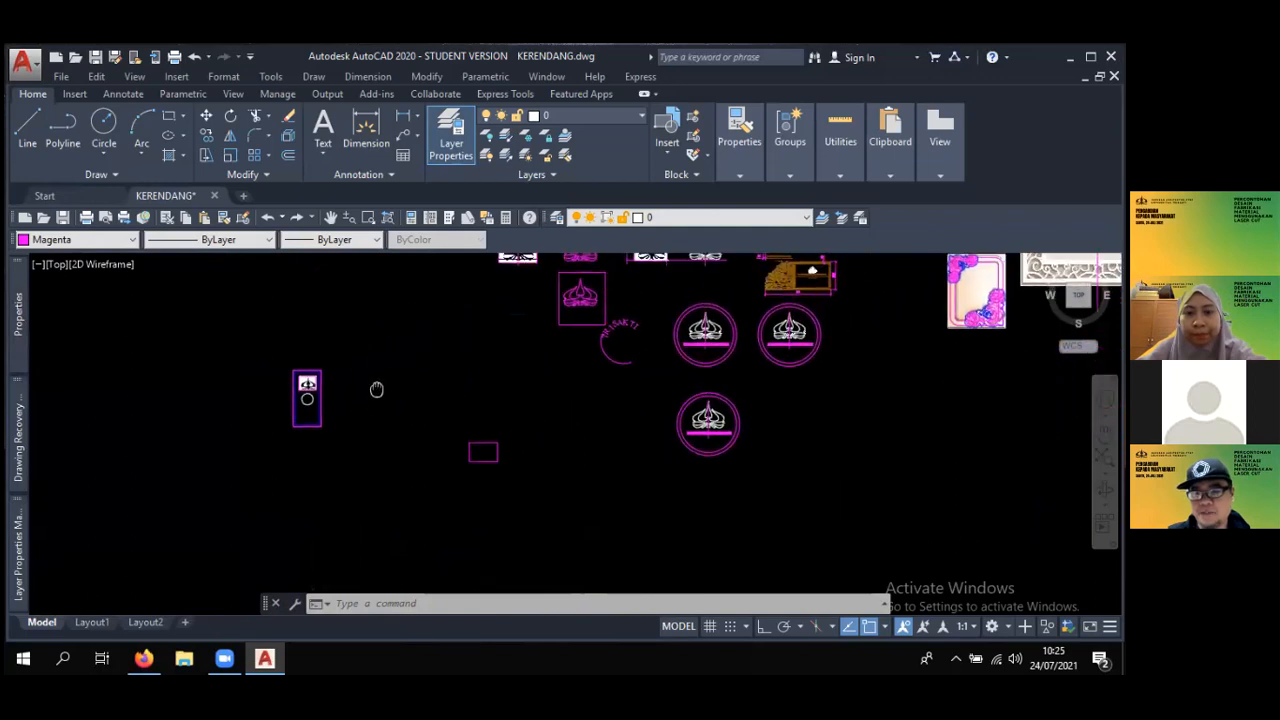
middle_drag(606, 380, 508, 431)
mouse_move(691, 408)
middle_down()
mouse_move(541, 436)
mouse_move(610, 390)
middle_up()
scroll(614, 386, down, 4)
scroll(618, 380, up, 2)
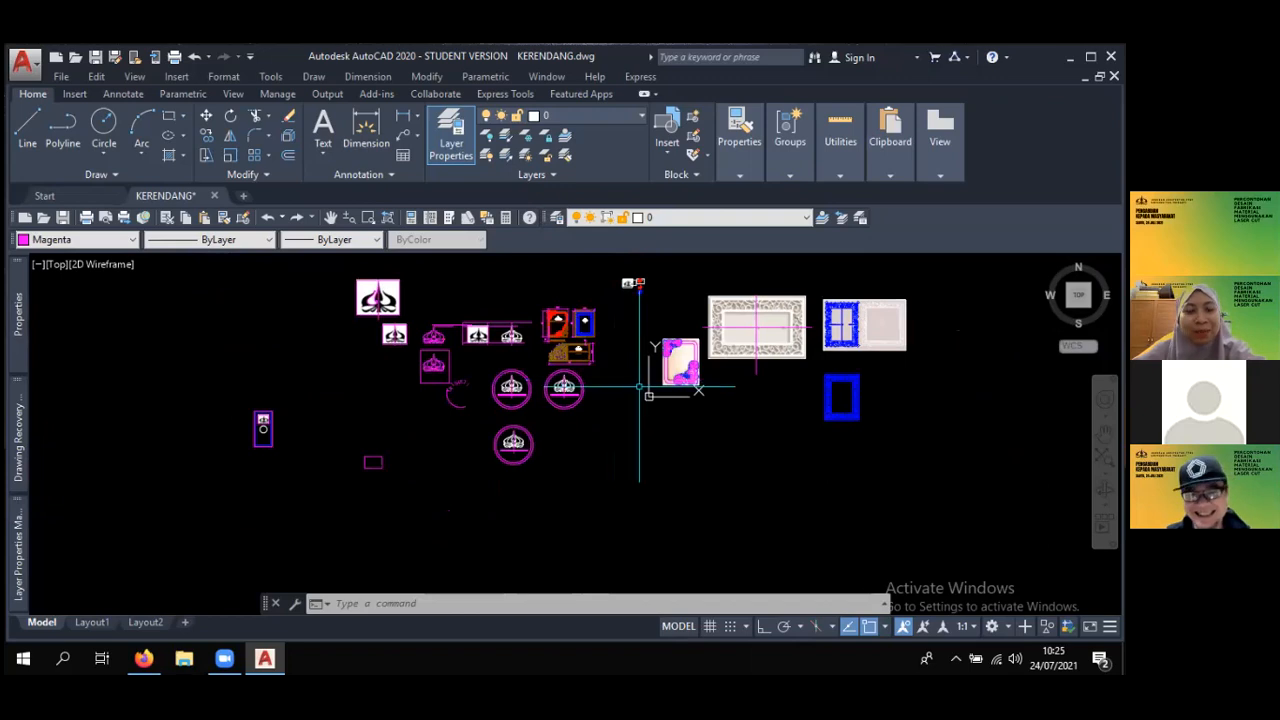
middle_drag(624, 412, 529, 408)
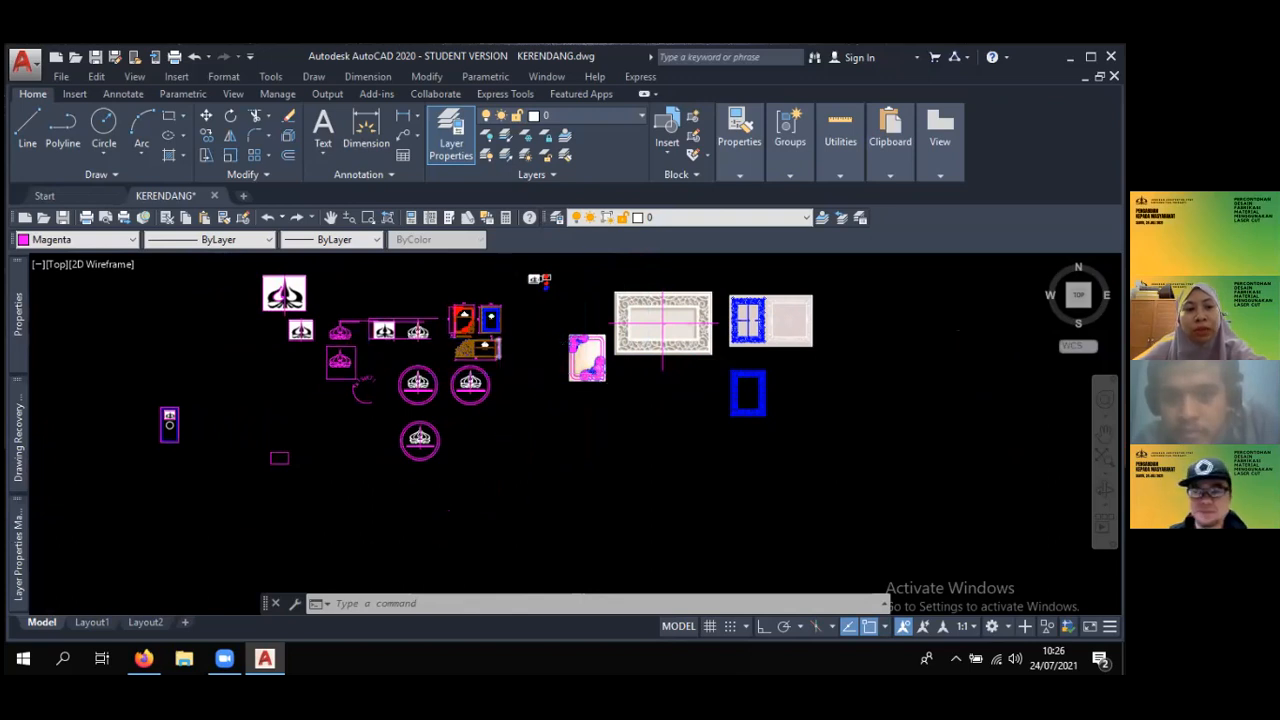
- Examine the rose-framed plaque and the blue ornamental plaque with their dimensions and lettering
scroll(494, 337, up, 4)
mouse_move(527, 333)
middle_down()
mouse_move(573, 383)
mouse_move(630, 491)
middle_up()
scroll(574, 448, up, 4)
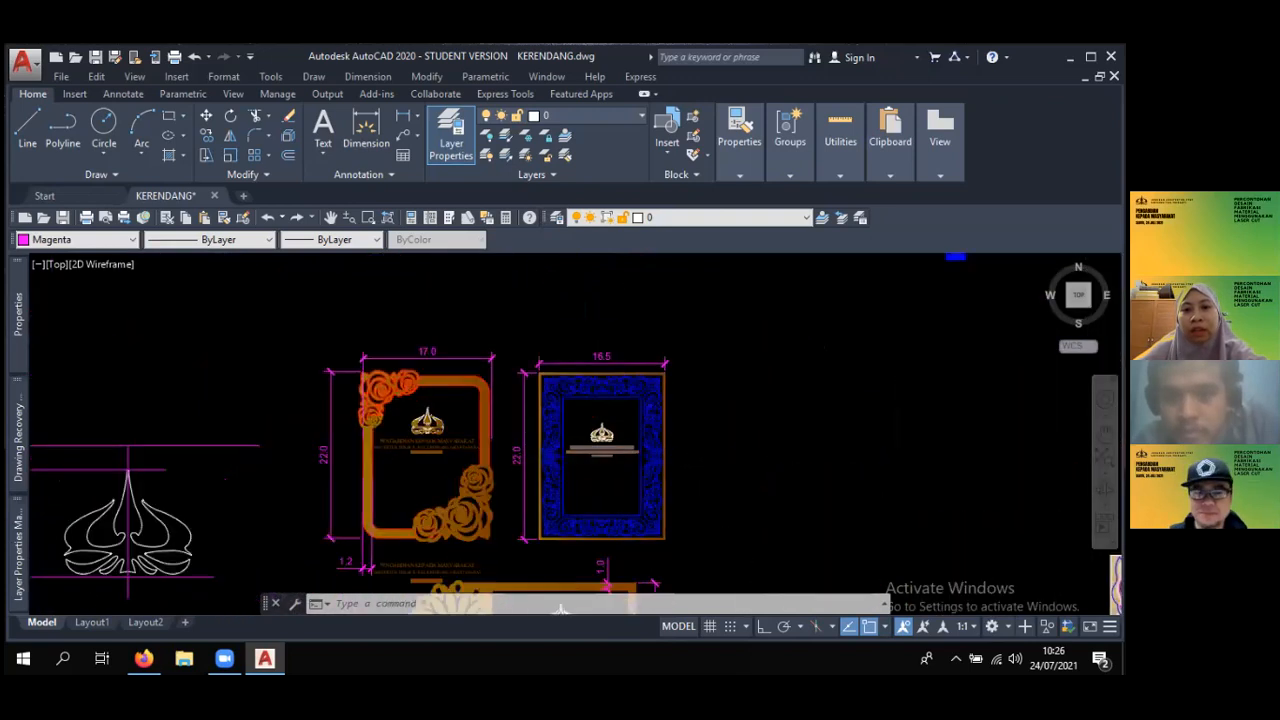
scroll(622, 445, up, 2)
middle_drag(624, 442, 614, 355)
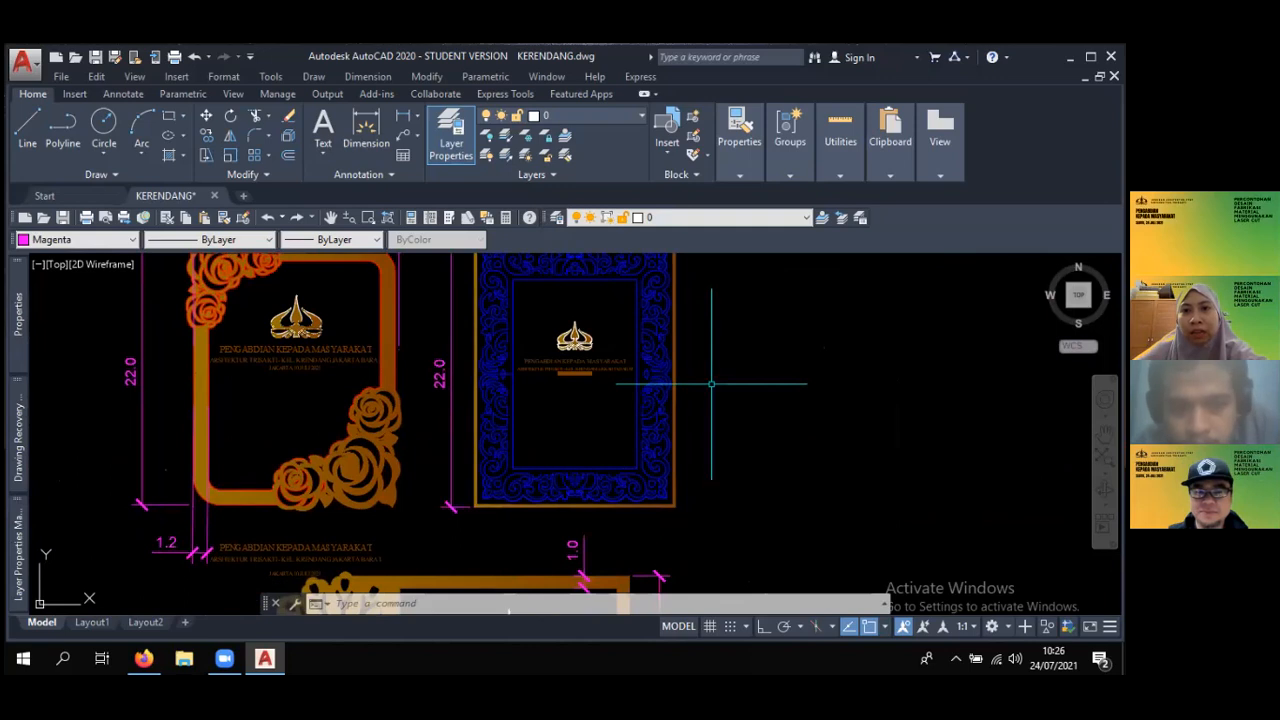
scroll(711, 383, down, 1)
scroll(711, 383, down, 4)
middle_drag(711, 383, 647, 350)
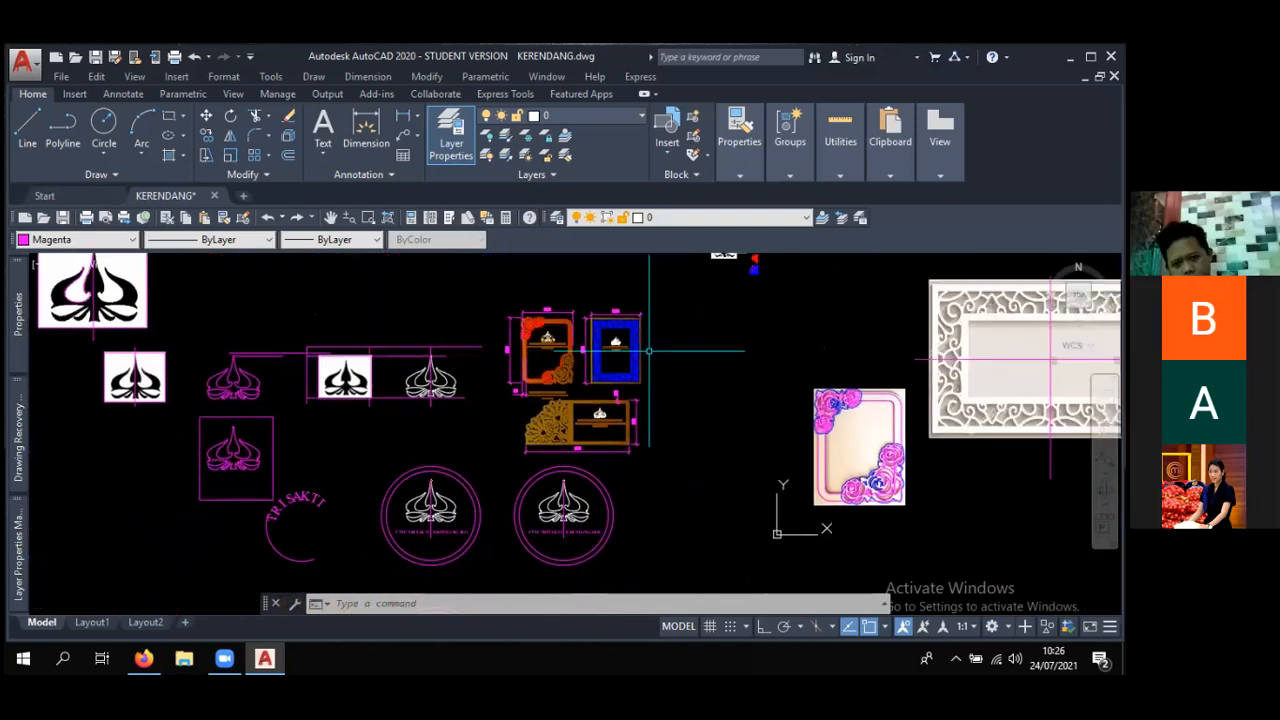
scroll(648, 350, up, 6)
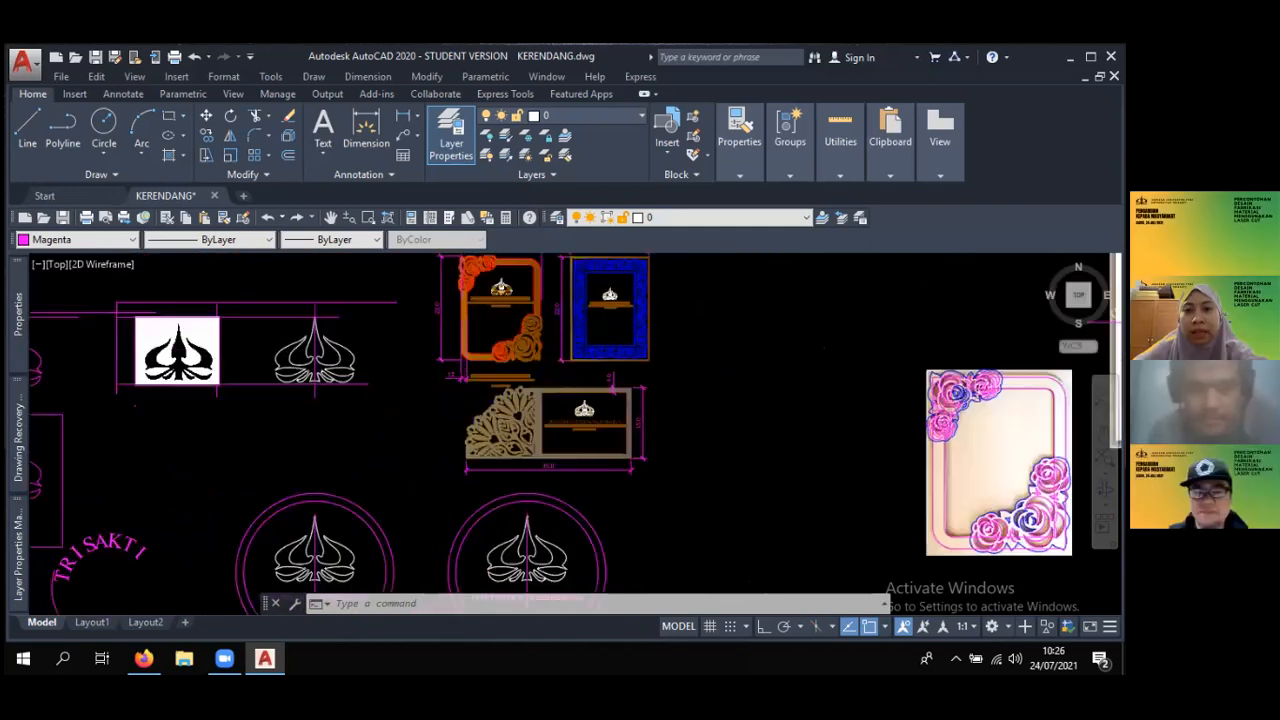
- Look over the carved frame reference images, the rose frame picture and the round logo designs
scroll(594, 338, down, 4)
mouse_move(655, 429)
middle_down()
mouse_move(614, 409)
mouse_move(529, 405)
mouse_move(549, 481)
middle_up()
scroll(532, 404, down, 2)
scroll(597, 326, up, 4)
middle_drag(630, 321, 466, 434)
scroll(577, 357, up, 4)
scroll(618, 416, down, 4)
scroll(626, 474, down, 2)
middle_drag(614, 473, 470, 260)
scroll(471, 257, down, 2)
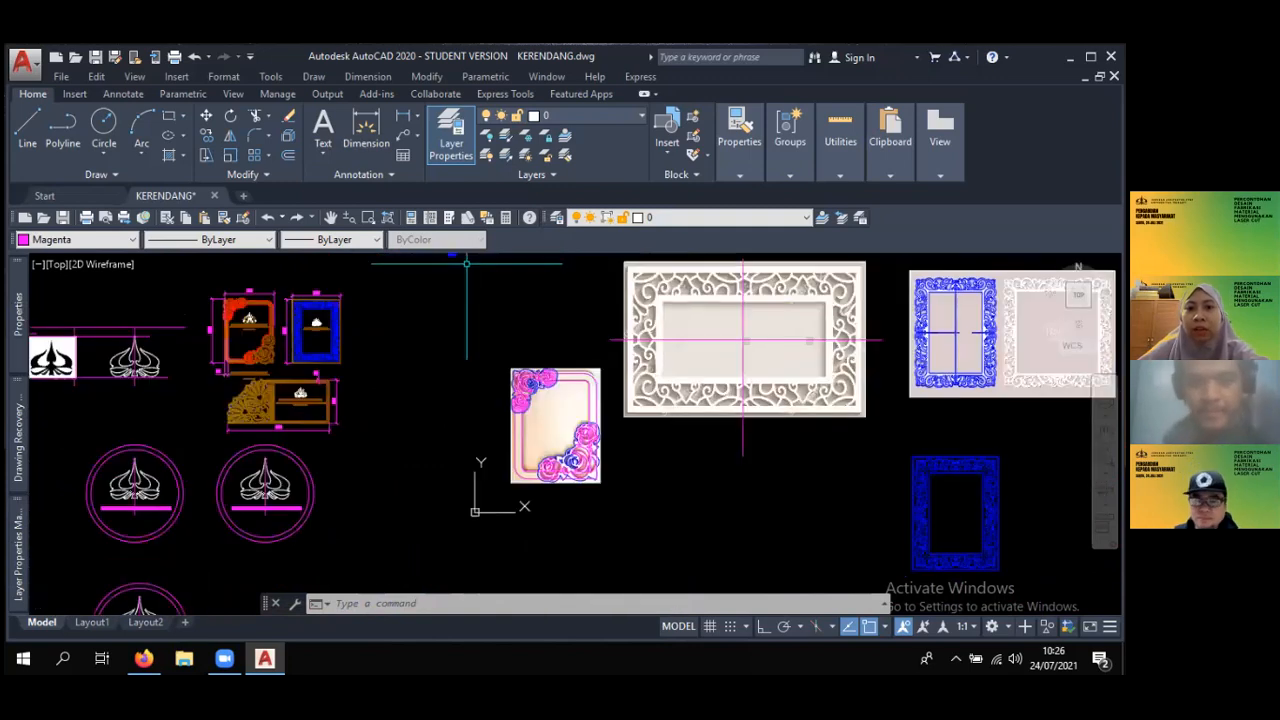
middle_drag(434, 486, 807, 409)
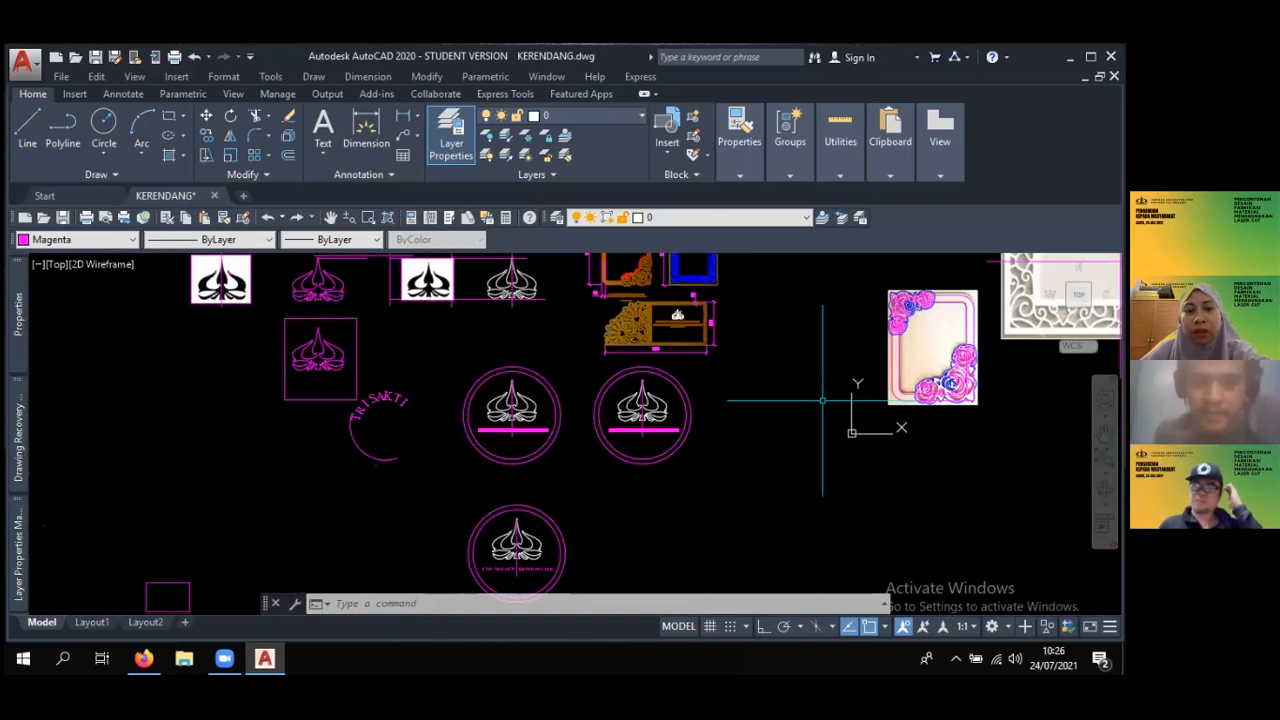
scroll(689, 457, down, 3)
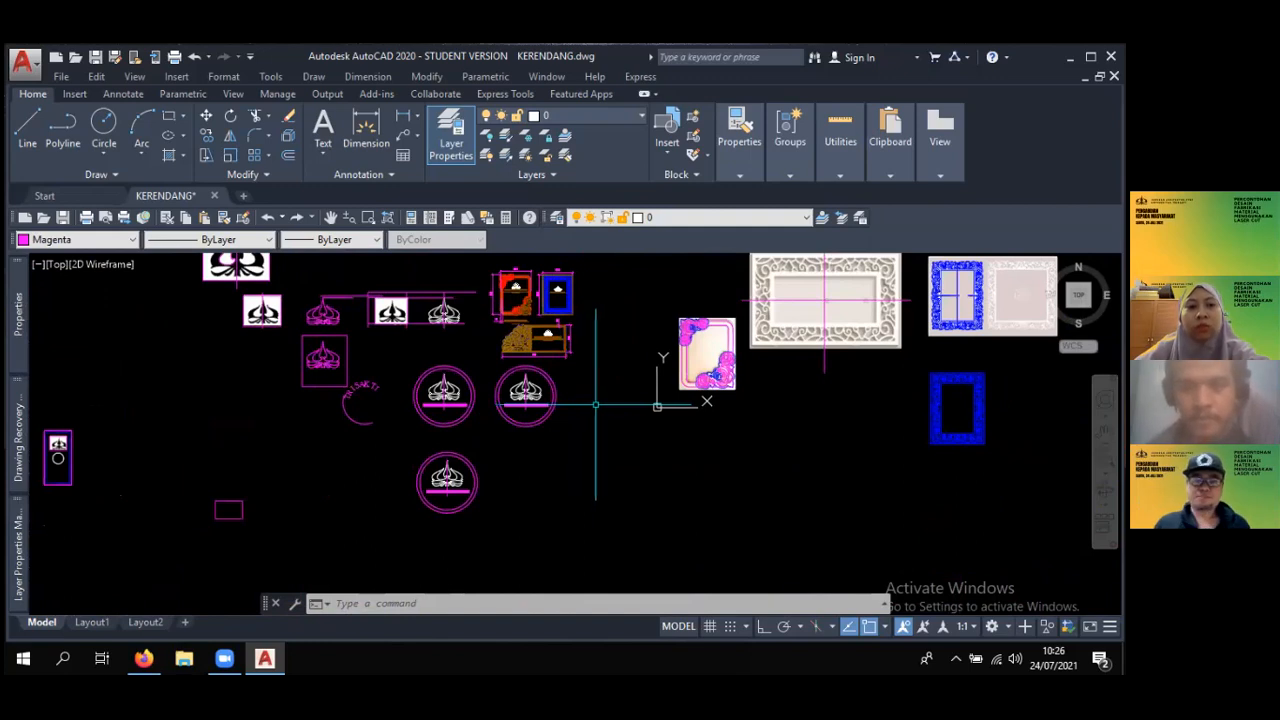
middle_drag(642, 351, 650, 405)
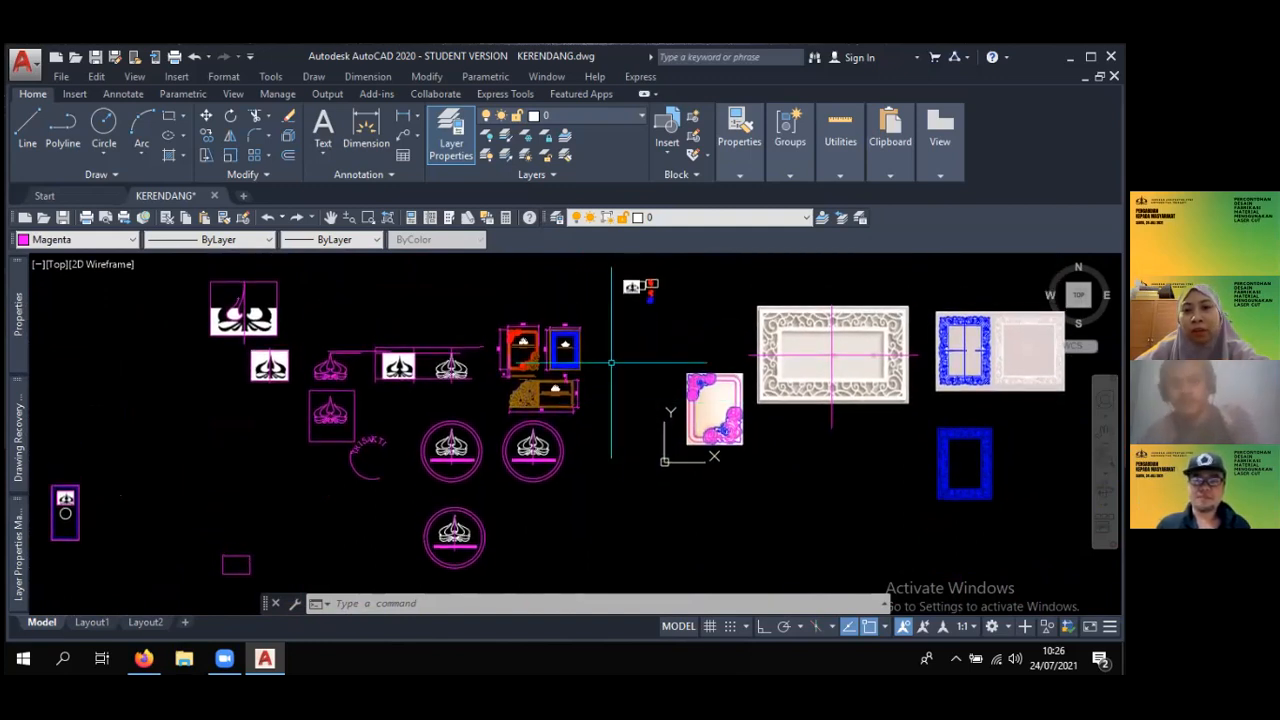
- Compare the two upright plaques and the horizontal plaque up close, including their dimensions
scroll(614, 356, up, 3)
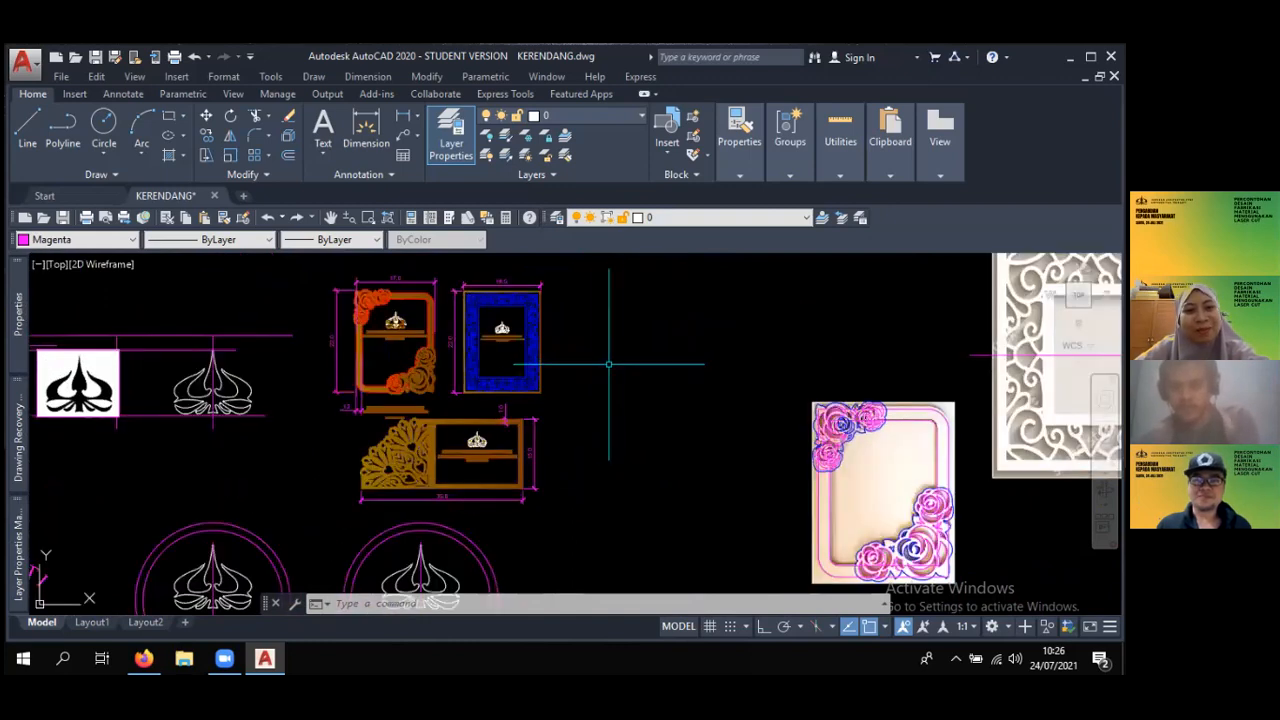
scroll(600, 363, up, 3)
mouse_move(600, 363)
middle_down()
mouse_move(706, 371)
mouse_move(714, 383)
middle_up()
scroll(705, 363, down, 2)
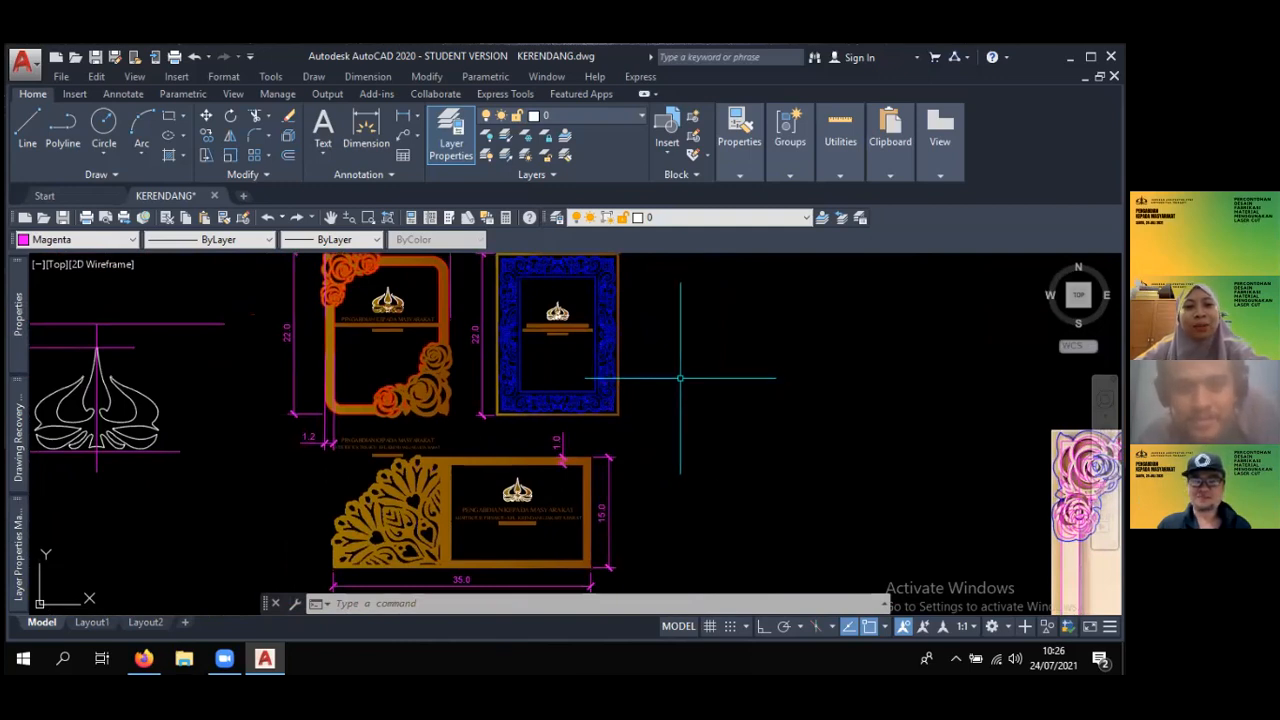
middle_drag(655, 394, 606, 446)
scroll(592, 383, up, 2)
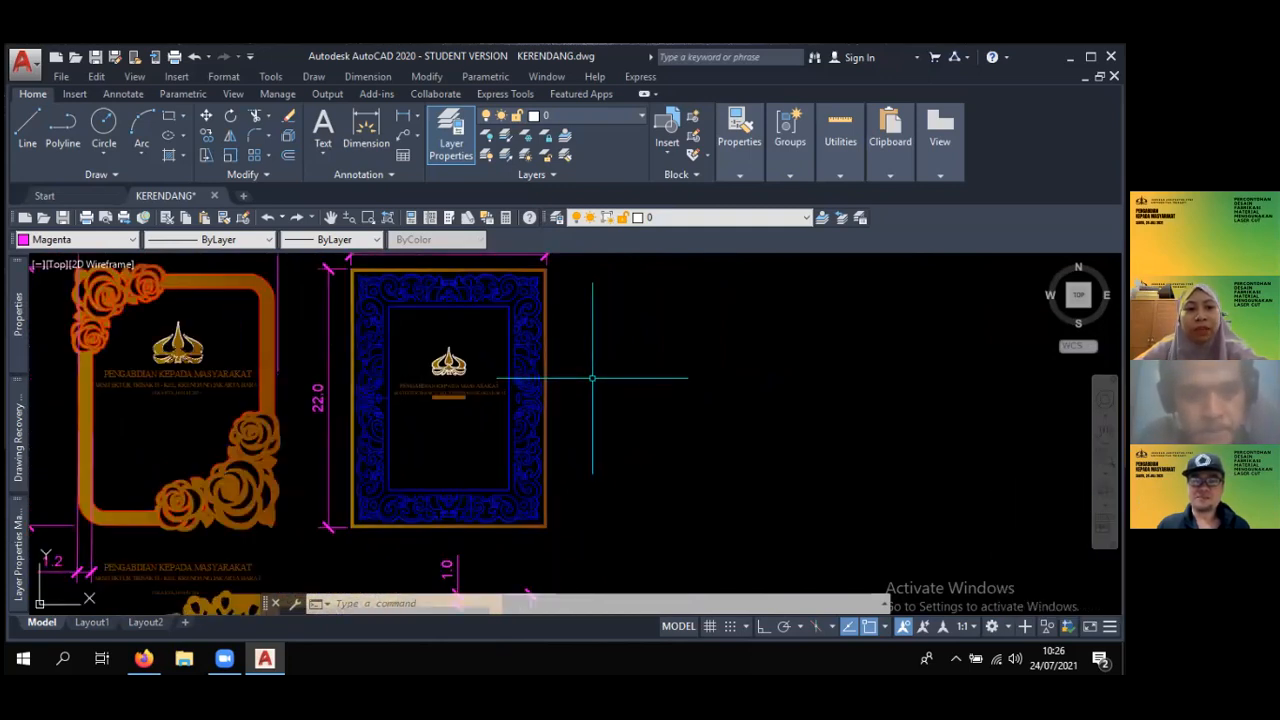
scroll(591, 377, down, 2)
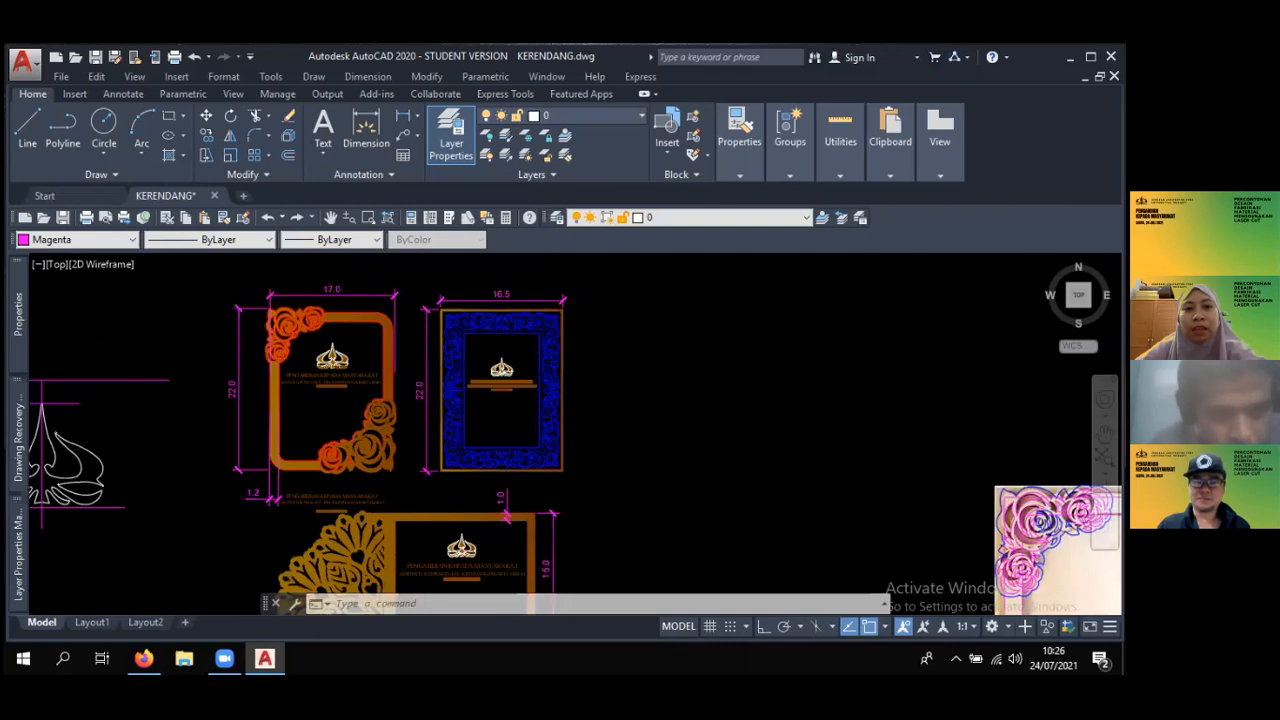
scroll(709, 434, down, 3)
mouse_move(709, 434)
middle_down()
mouse_move(643, 377)
mouse_move(567, 348)
mouse_move(494, 349)
mouse_move(499, 376)
mouse_move(467, 376)
middle_up()
scroll(531, 375, down, 2)
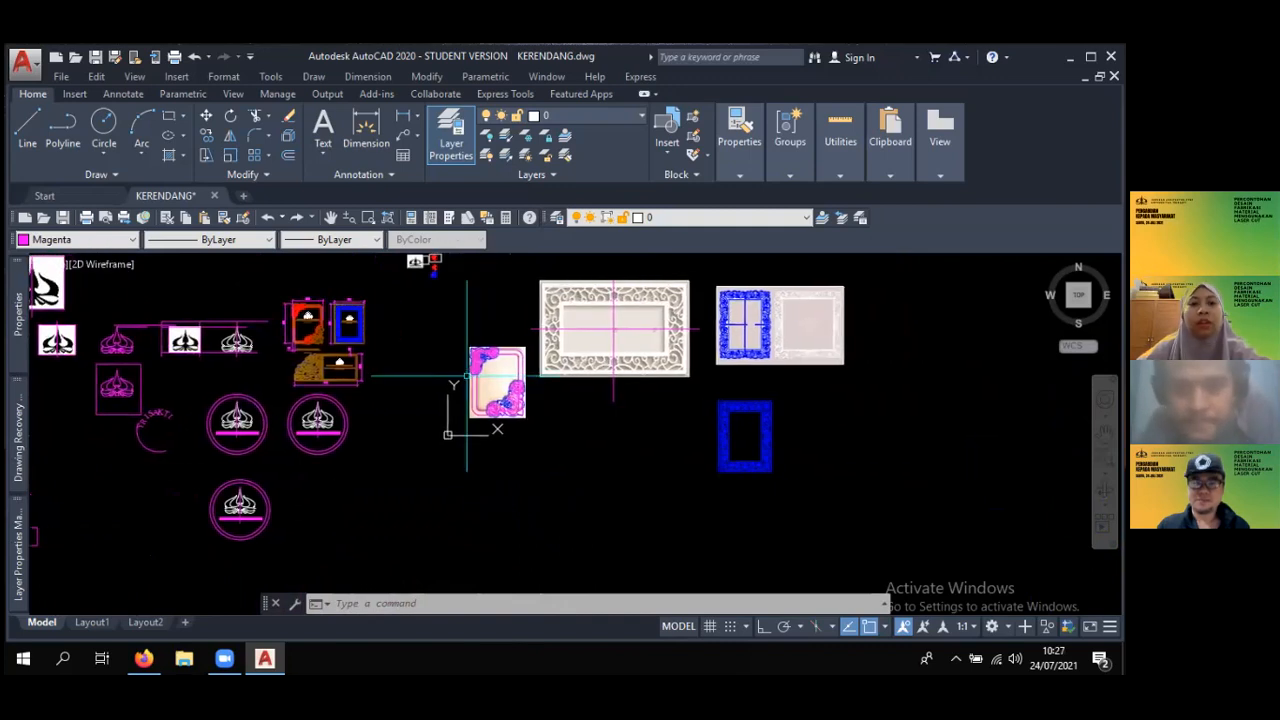
- Inspect the line work of the separate blue ornamental frame, and return to the logo and plaque designs
scroll(794, 470, up, 2)
scroll(729, 418, up, 2)
scroll(729, 418, up, 4)
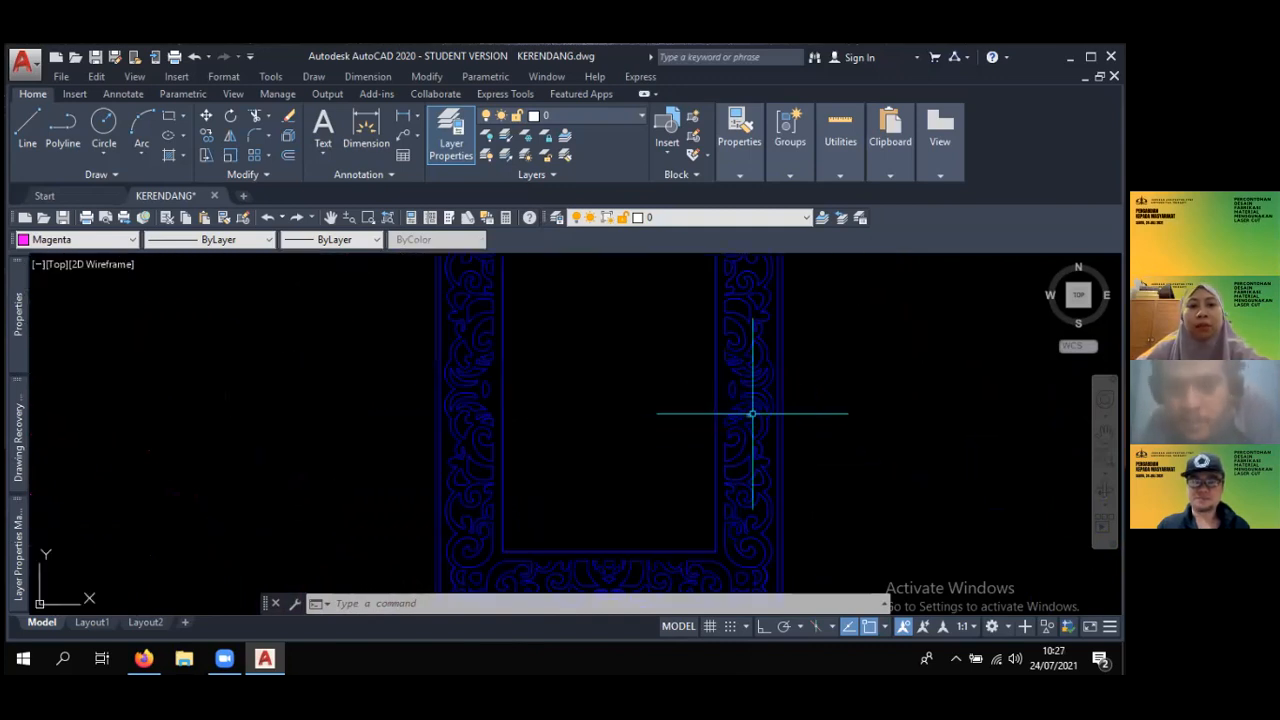
scroll(752, 413, down, 2)
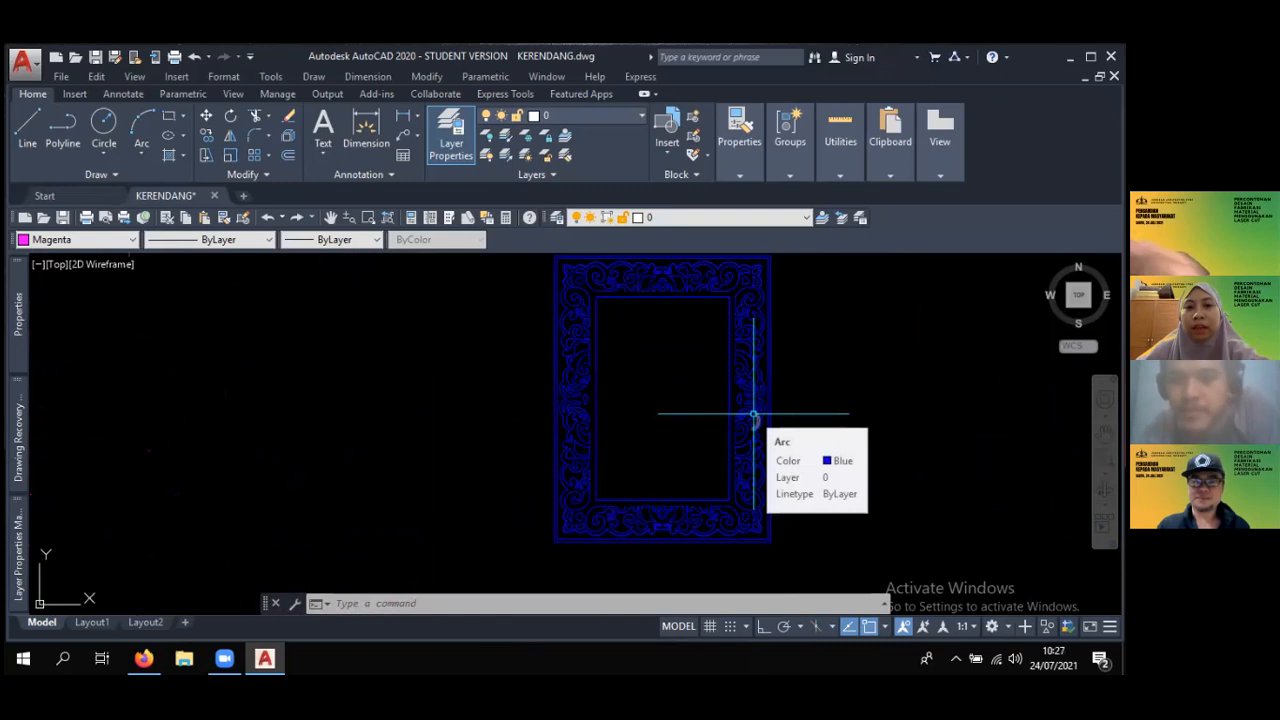
scroll(729, 388, down, 6)
mouse_move(700, 391)
middle_down()
mouse_move(721, 376)
mouse_move(910, 356)
middle_up()
scroll(469, 361, up, 3)
mouse_move(477, 371)
middle_down()
mouse_move(603, 456)
mouse_move(621, 483)
middle_up()
scroll(616, 450, down, 2)
middle_drag(651, 399, 595, 409)
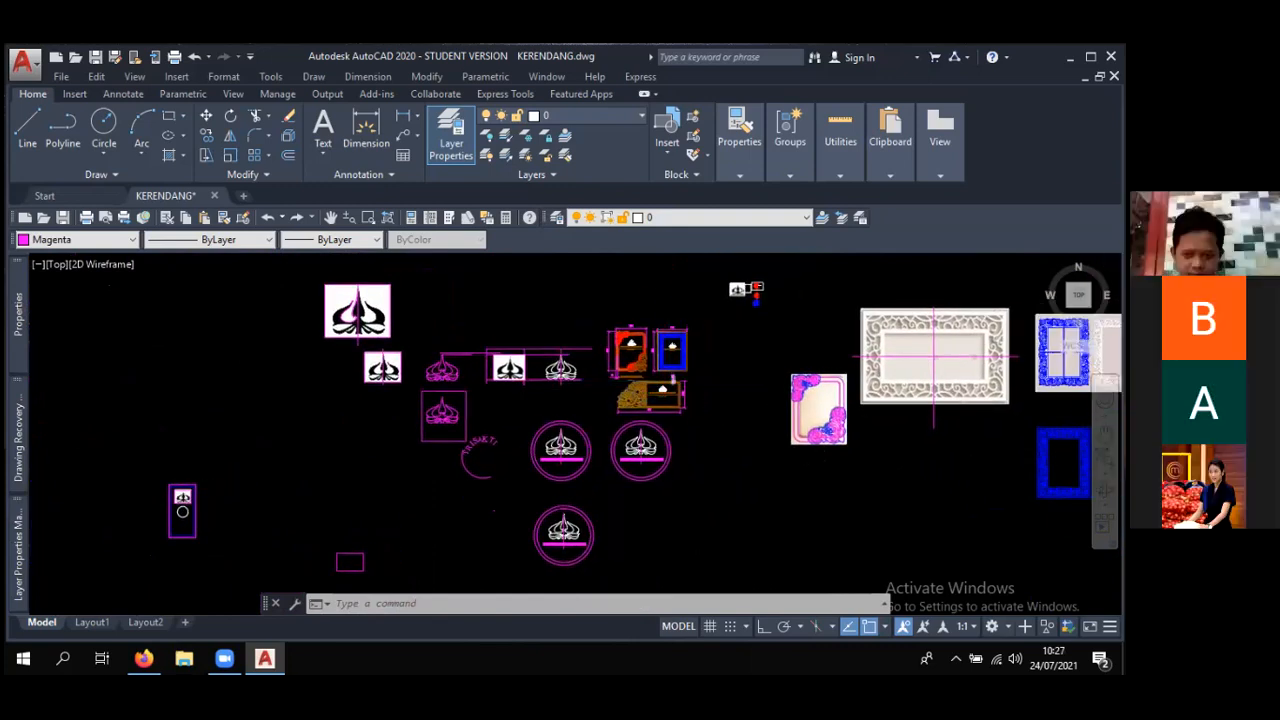
scroll(699, 371, up, 2)
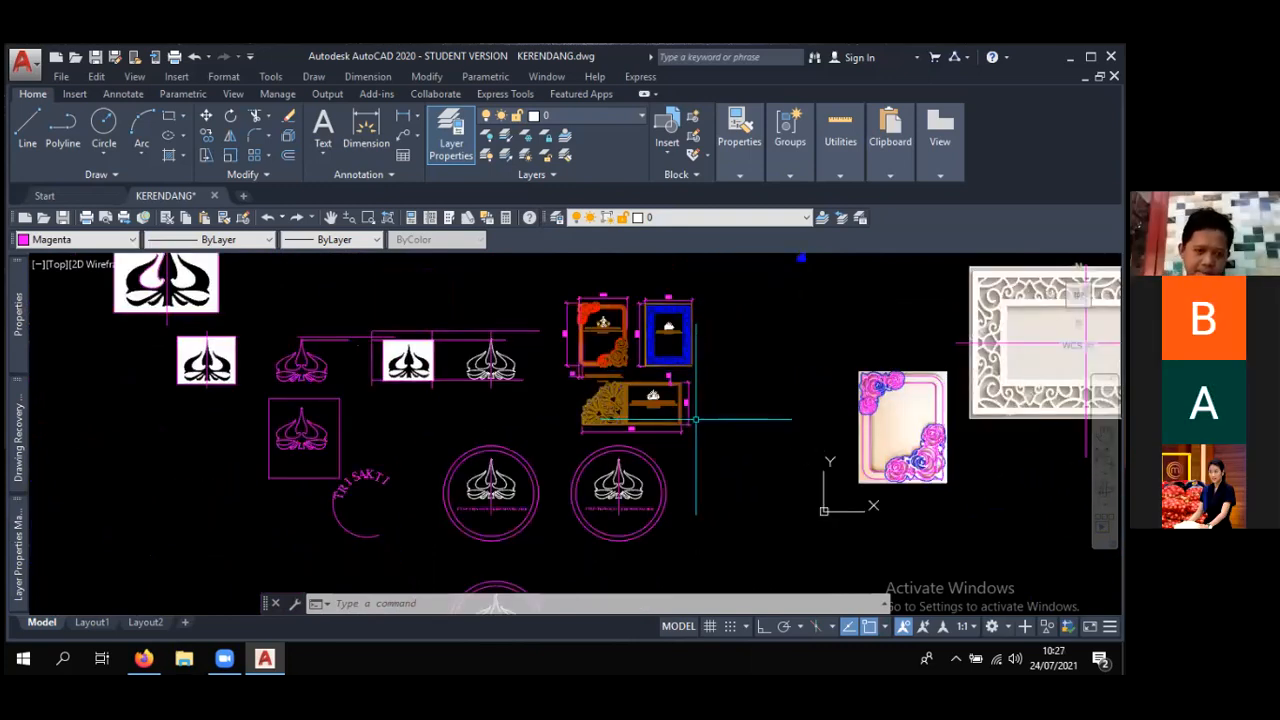
middle_drag(695, 419, 681, 384)
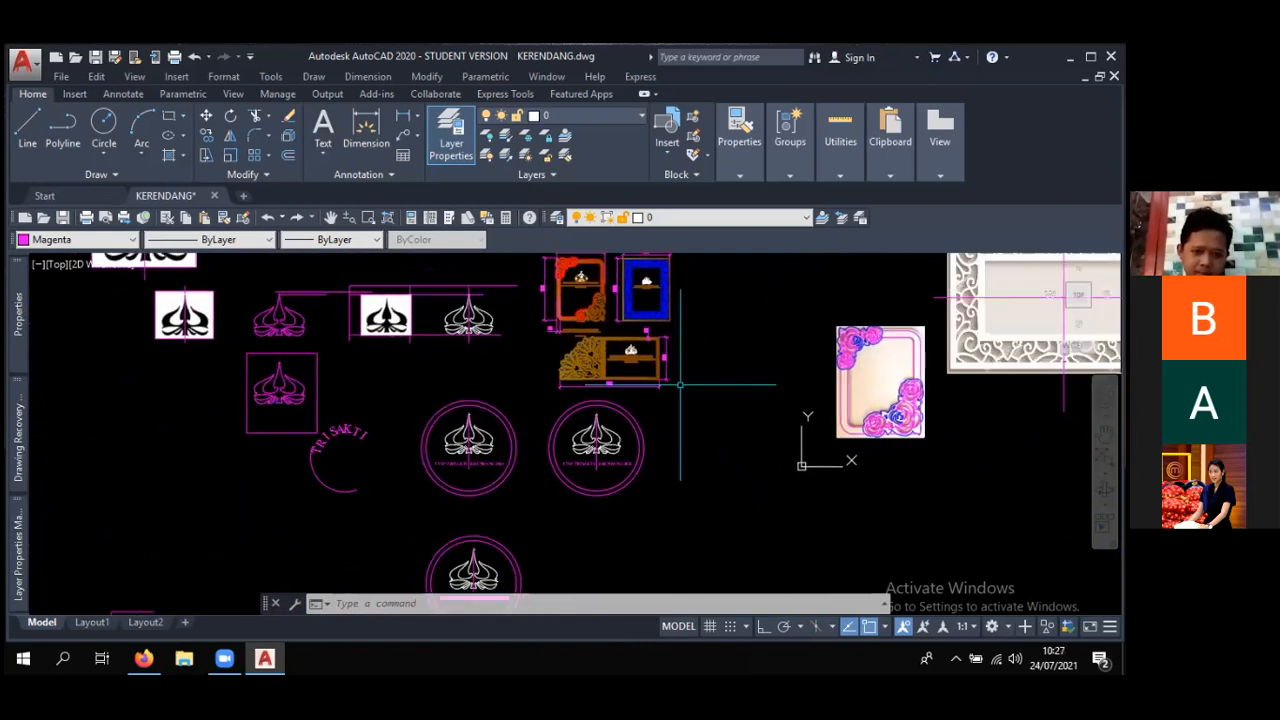
scroll(653, 408, down, 2)
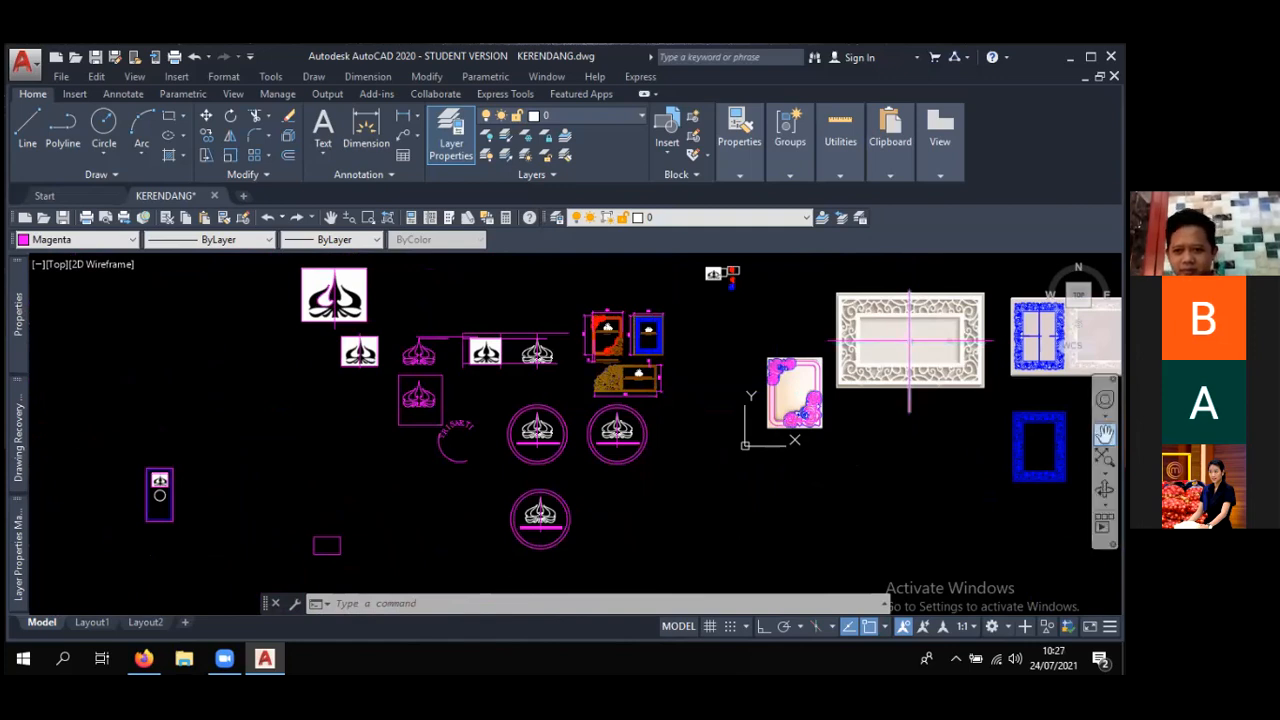
mouse_move(776, 125)
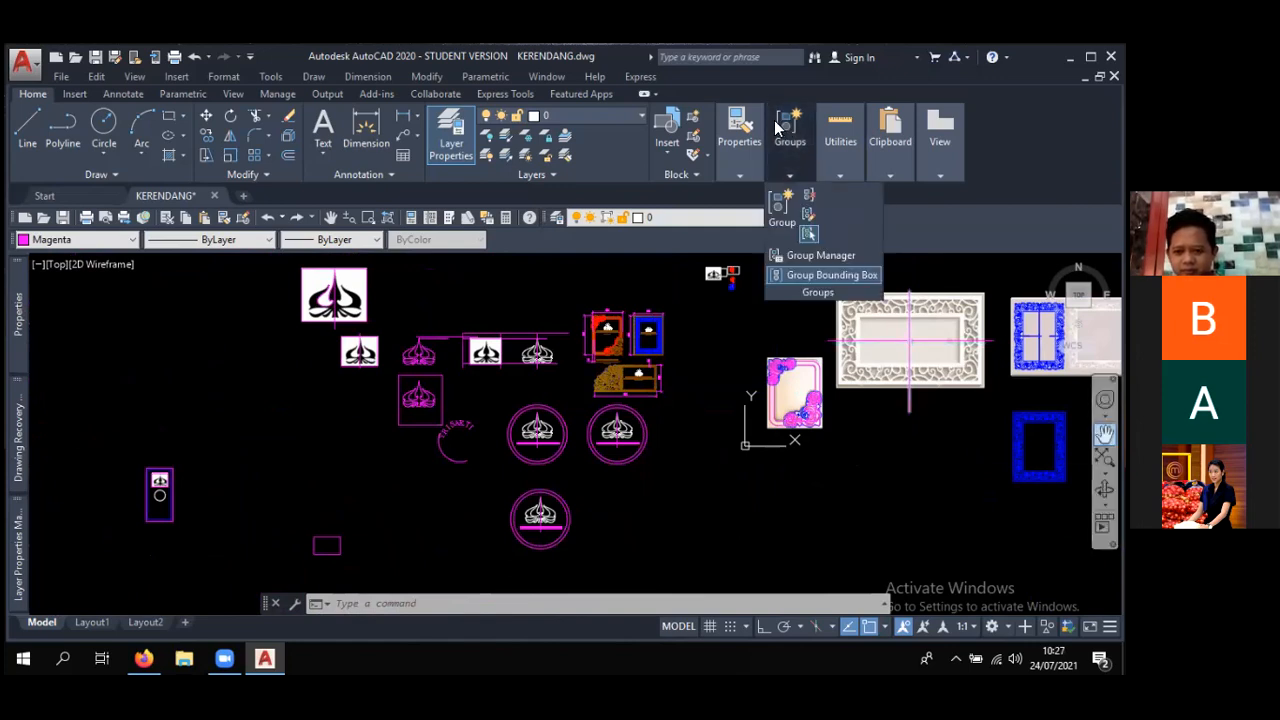
mouse_move(940, 130)
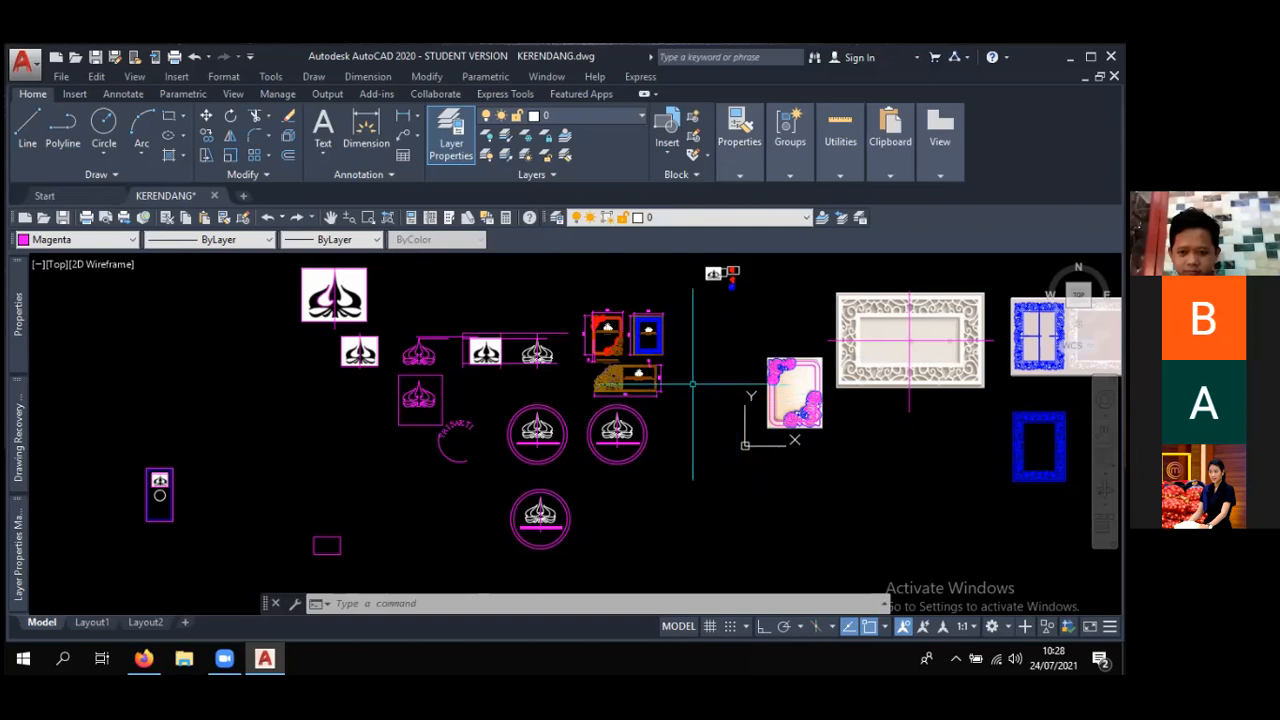
- Examine the horizontal plaque up close, and compare the logo and lettering on the rose-framed and blue ornamental plaques
scroll(700, 392, up, 8)
scroll(680, 395, down, 6)
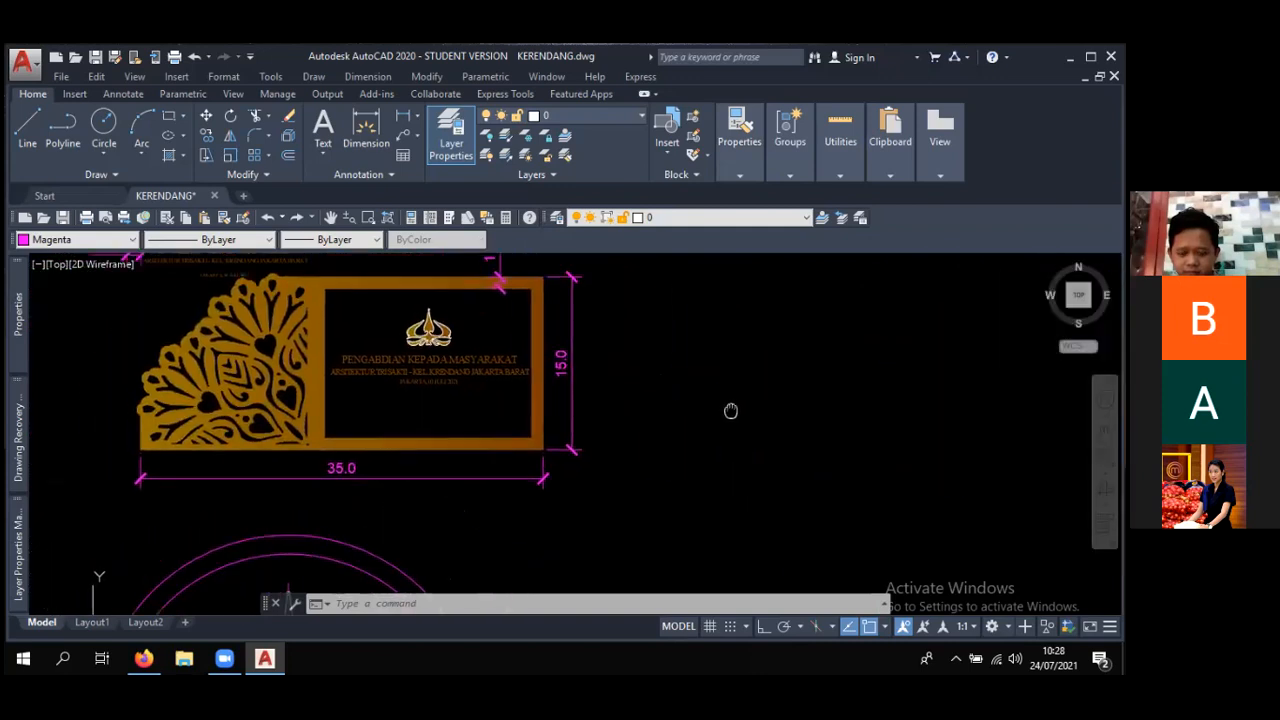
scroll(679, 322, up, 3)
middle_drag(681, 325, 632, 434)
middle_drag(682, 375, 696, 495)
scroll(598, 372, up, 4)
middle_drag(512, 369, 677, 362)
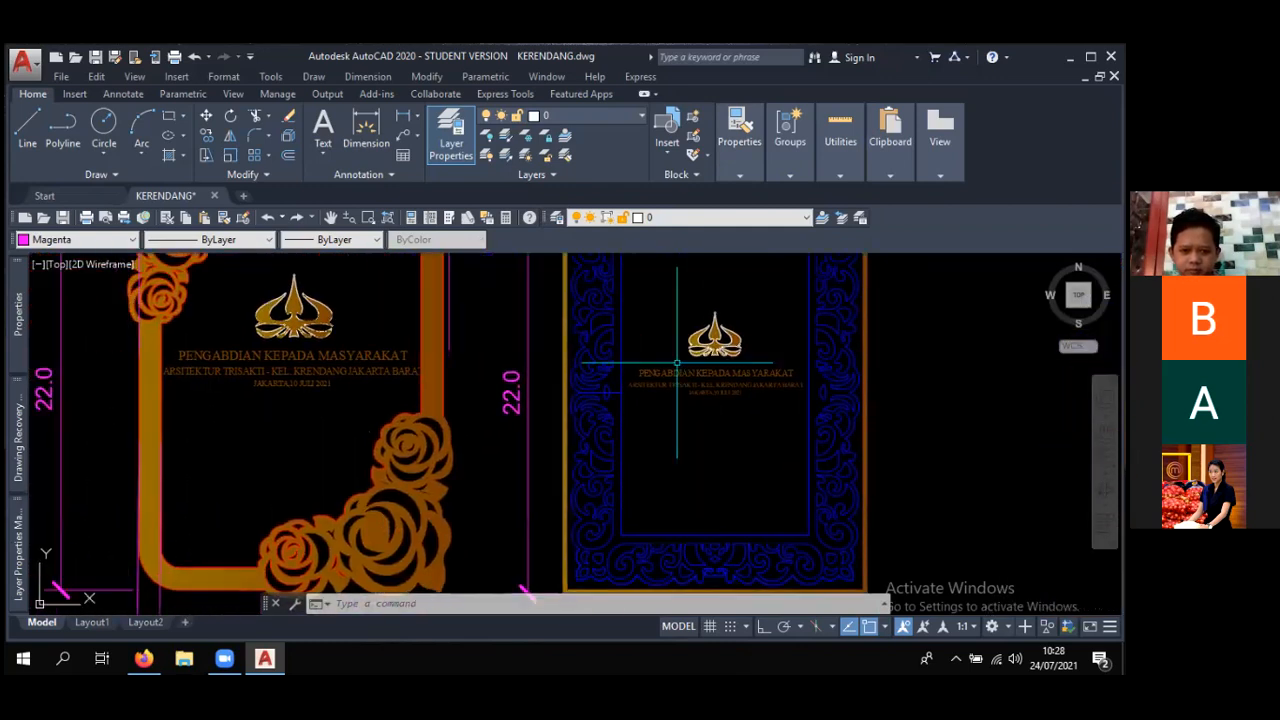
scroll(677, 362, down, 2)
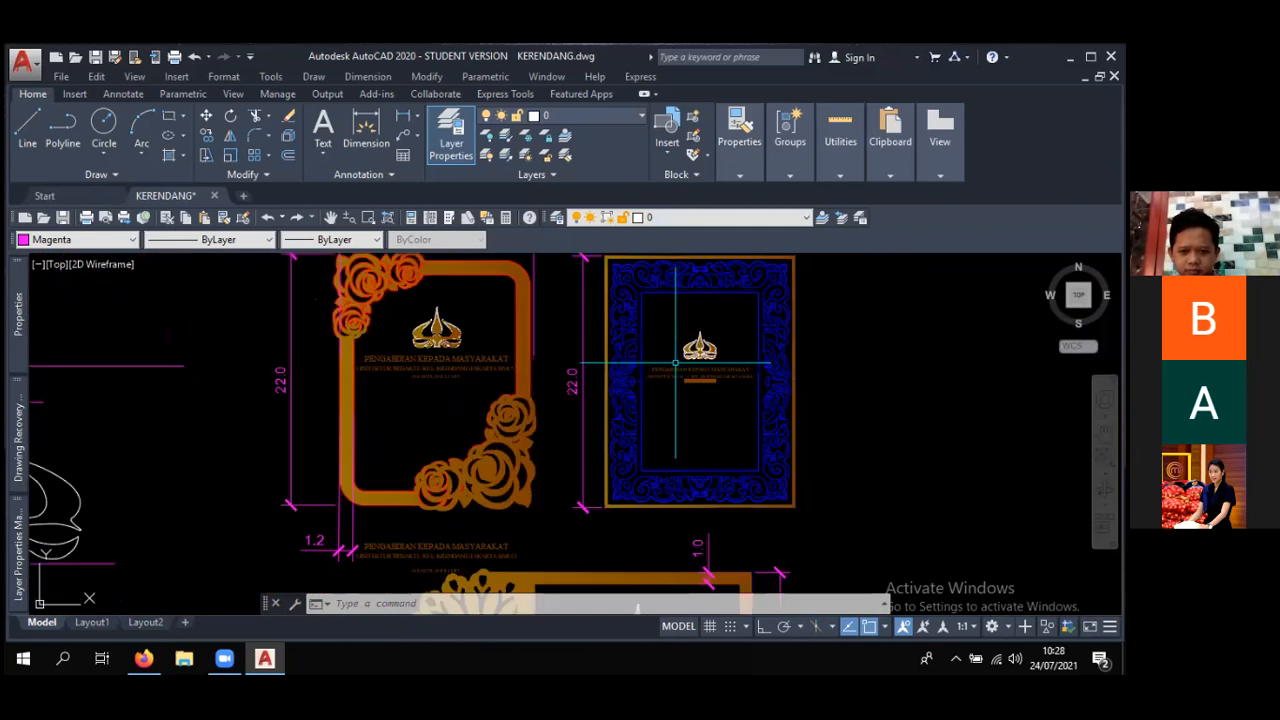
scroll(675, 362, down, 2)
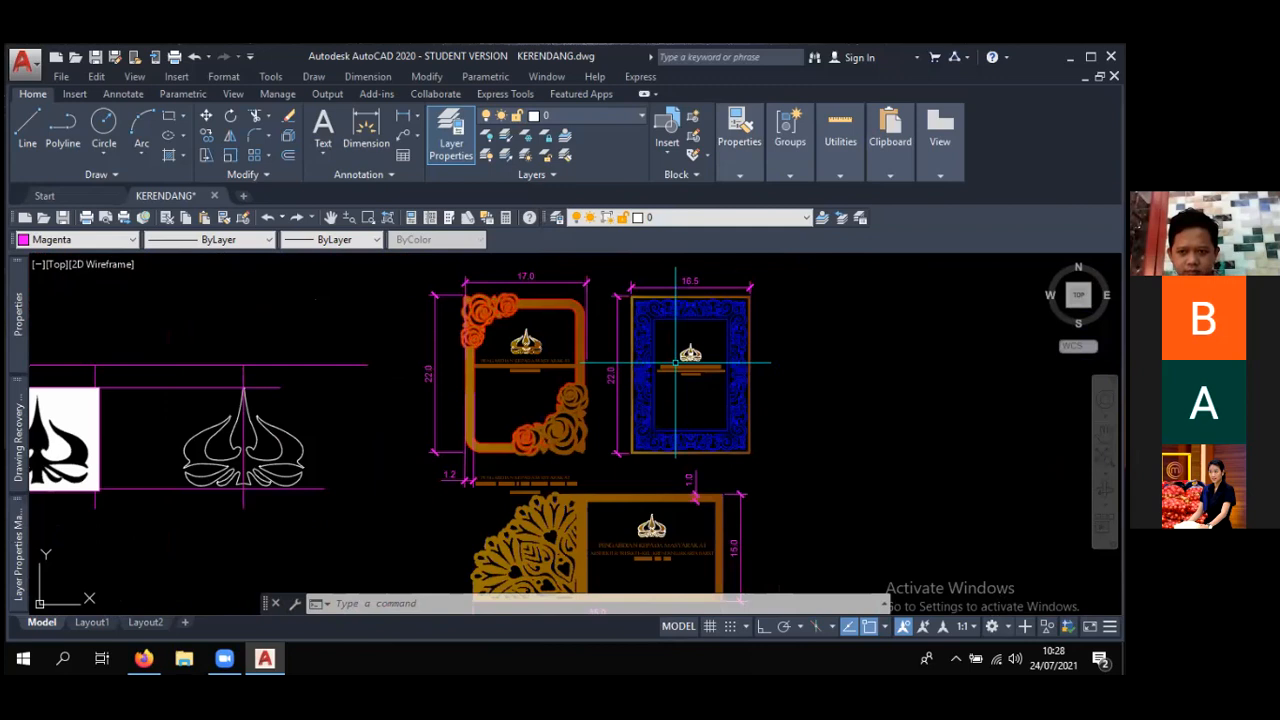
scroll(675, 362, up, 2)
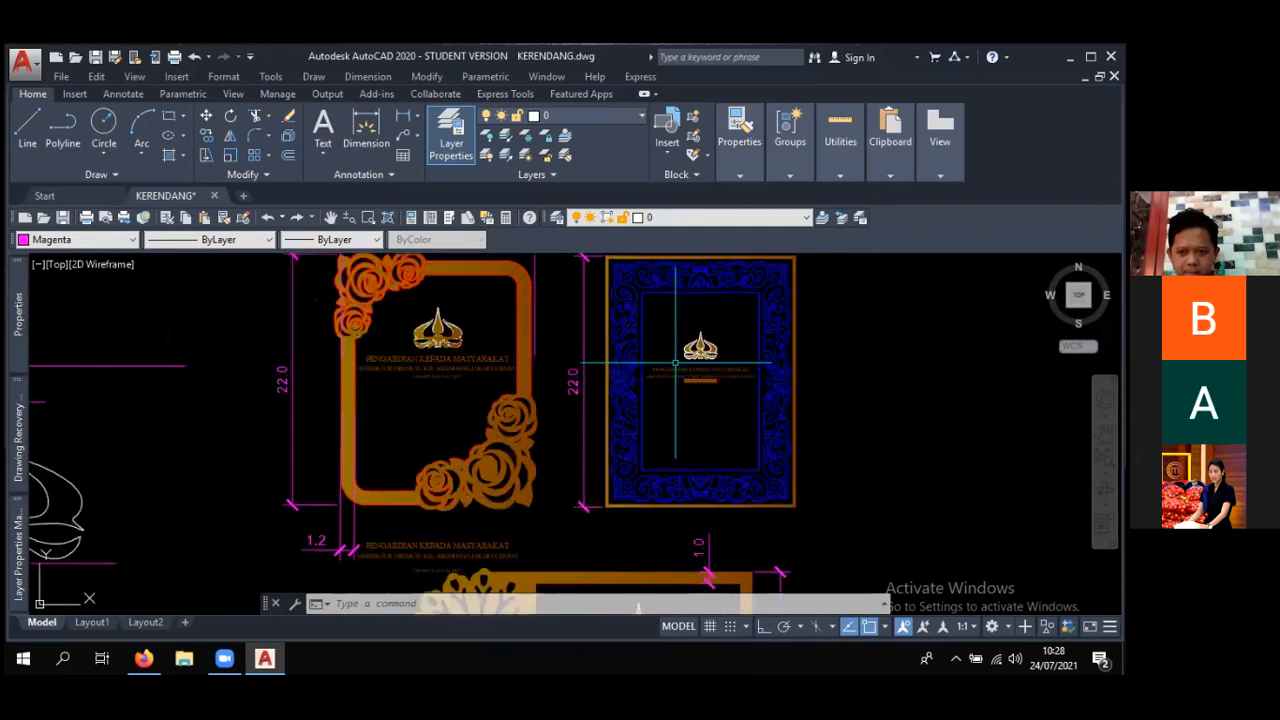
scroll(675, 362, down, 2)
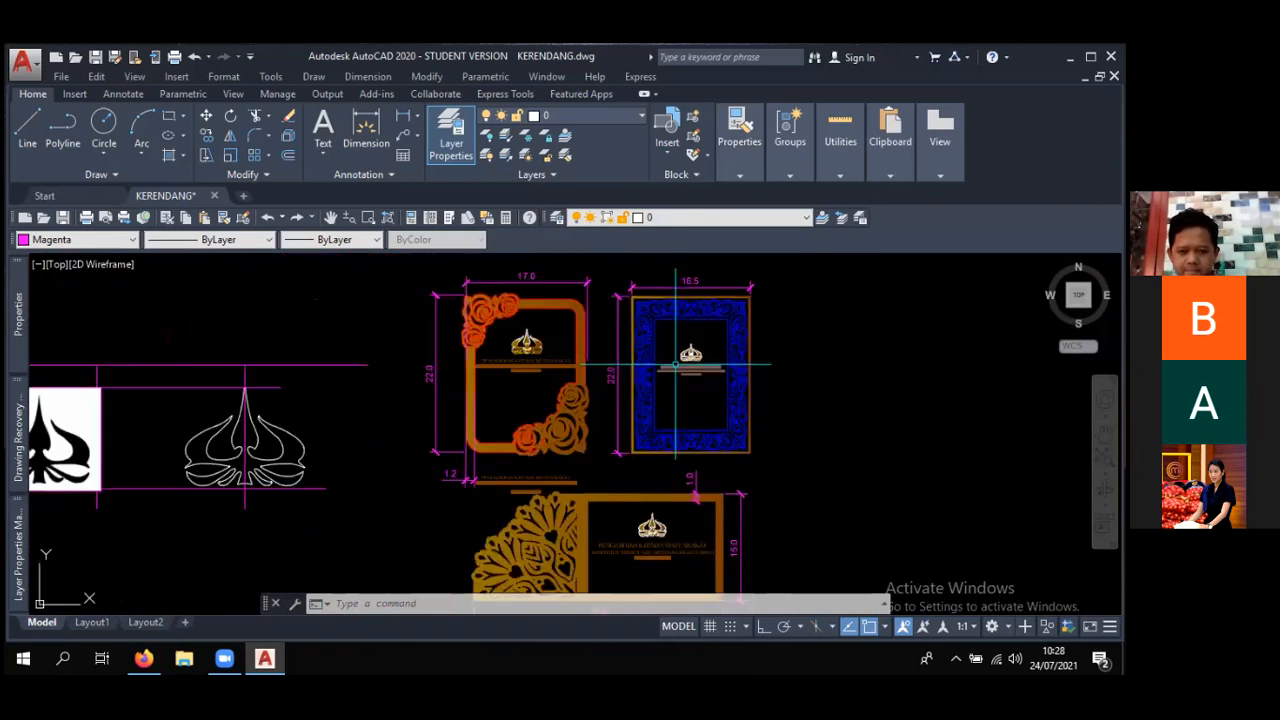
scroll(677, 358, down, 6)
middle_drag(703, 380, 672, 355)
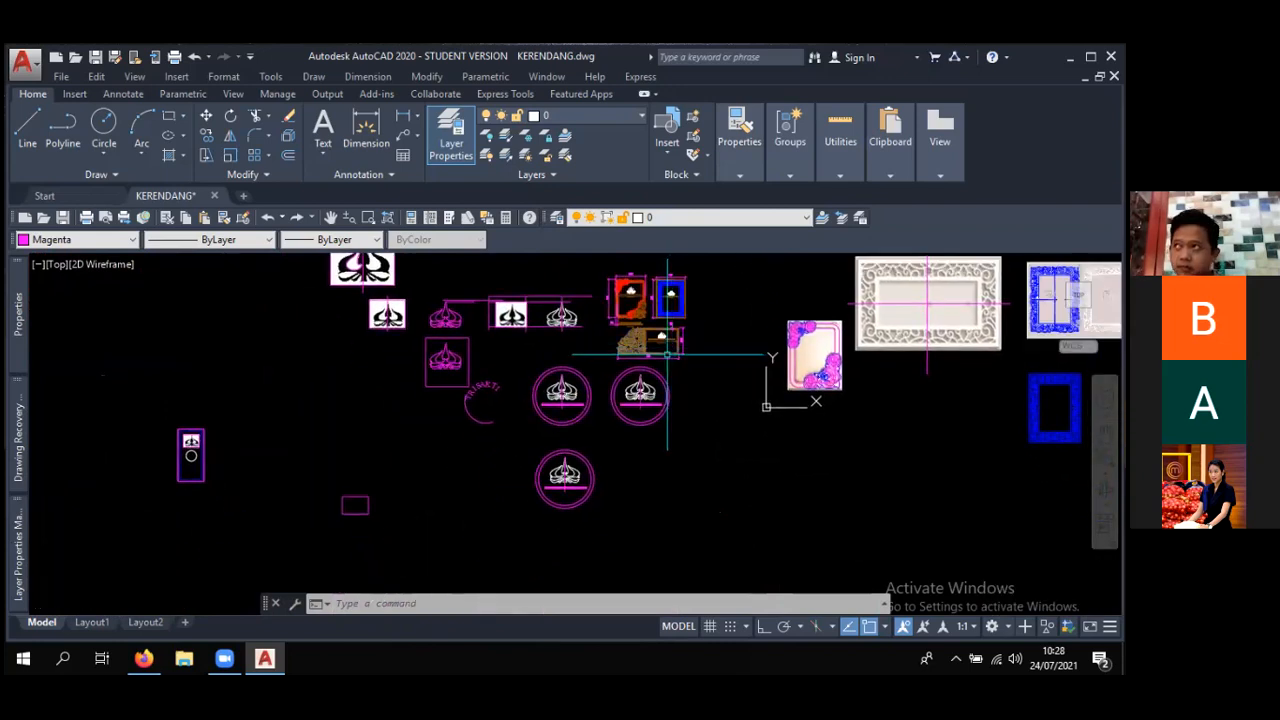
- Inspect the round logo designs with the "FTSP TRISAKTI - KRENDANG 2021" lettering and the curved "TRISAKTI" text beside them
scroll(580, 392, up, 4)
mouse_move(420, 380)
middle_down()
mouse_move(515, 354)
mouse_move(600, 386)
mouse_move(497, 354)
middle_up()
scroll(510, 354, up, 2)
scroll(529, 363, up, 2)
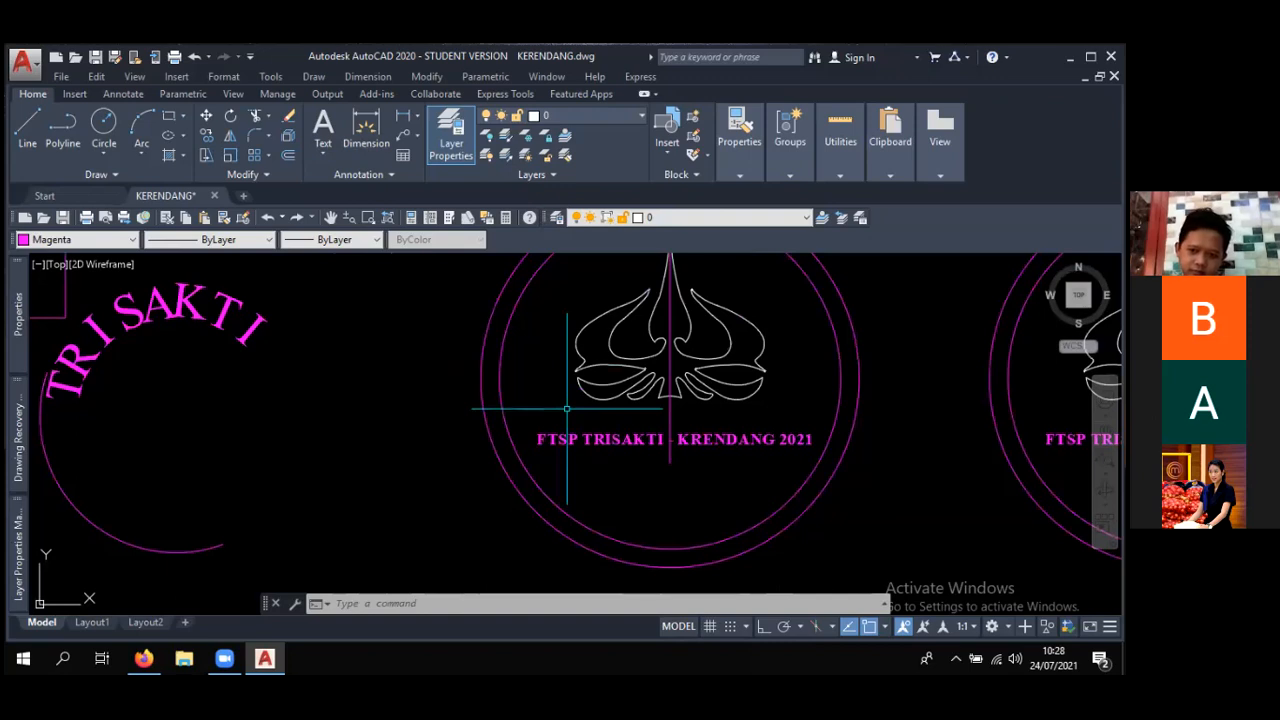
scroll(567, 408, down, 2)
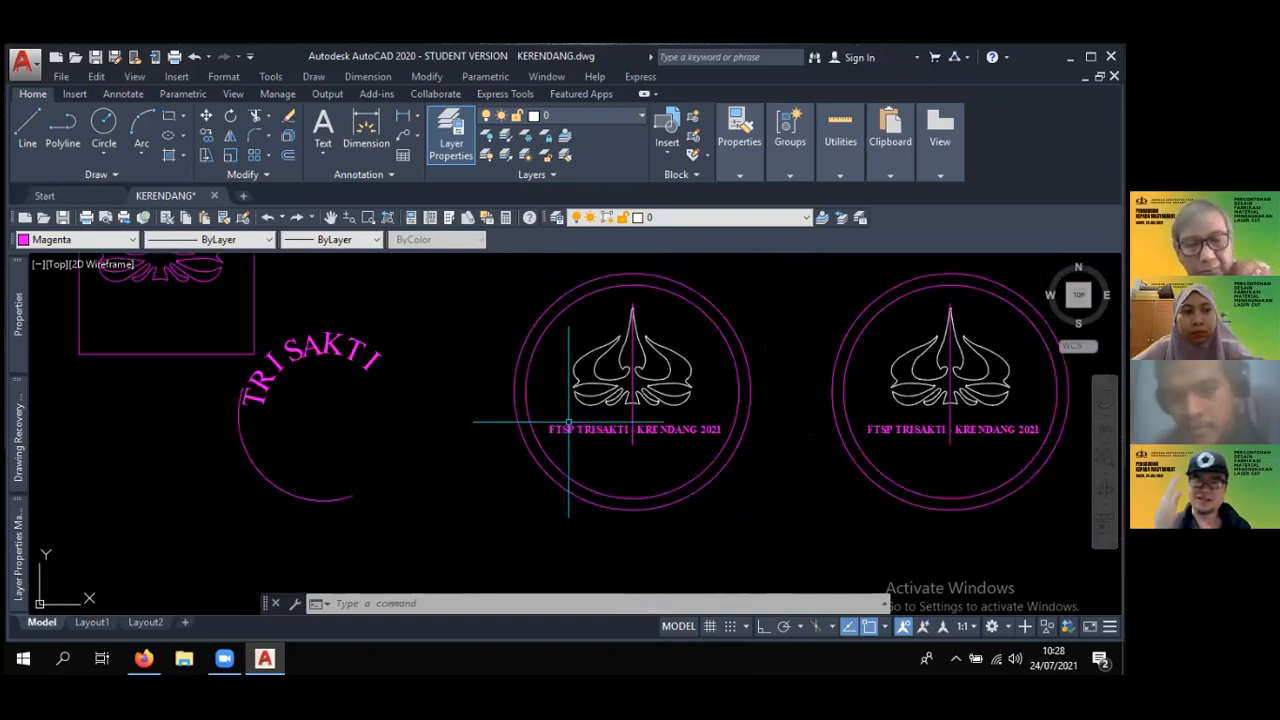
scroll(568, 422, down, 2)
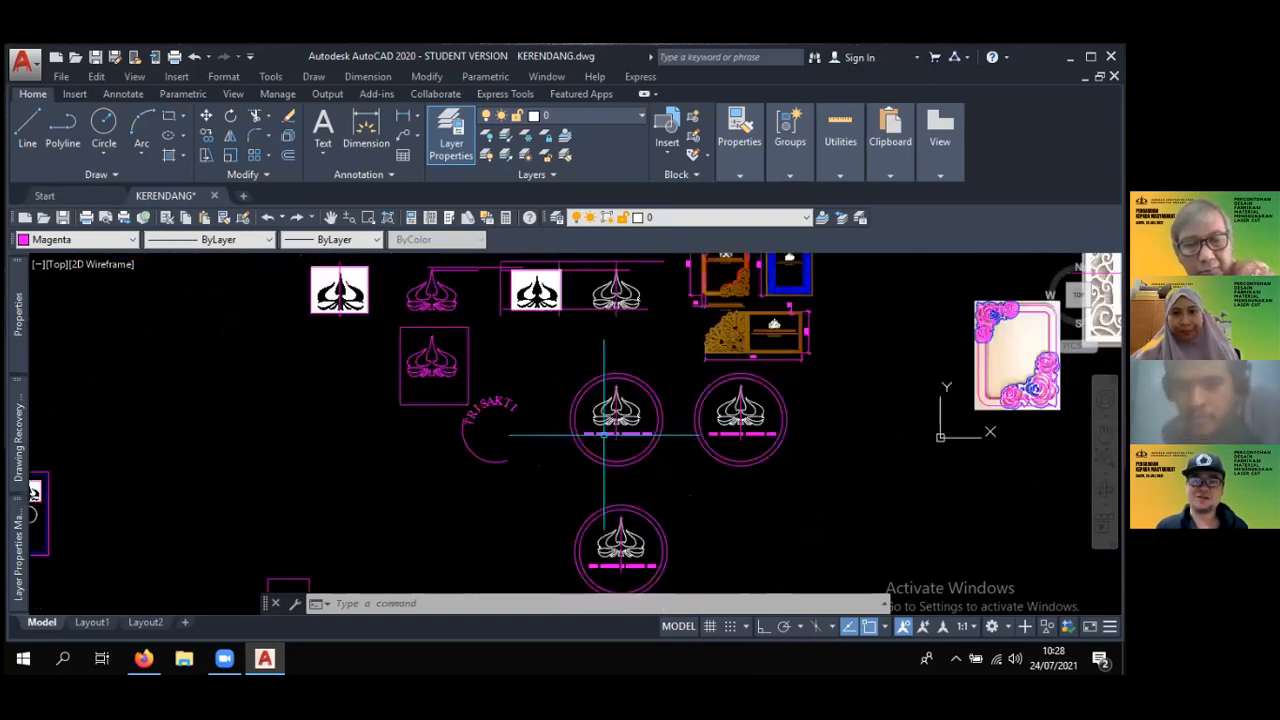
scroll(600, 428, up, 2)
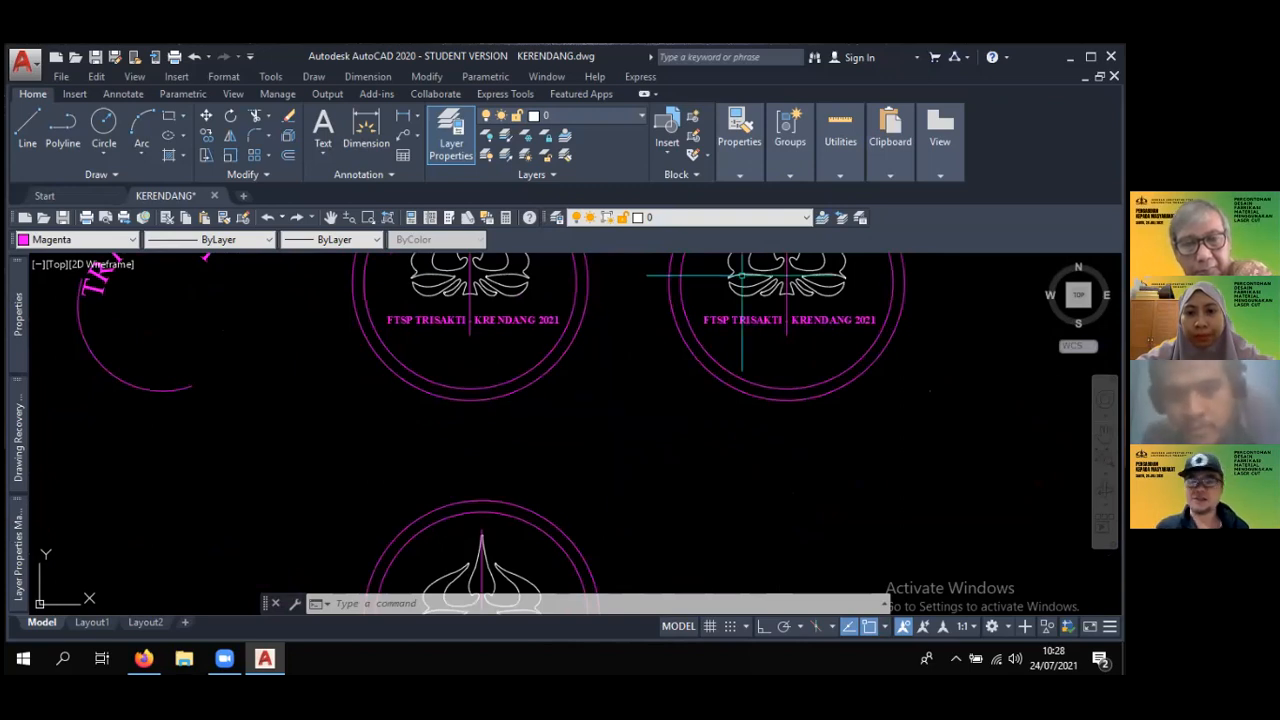
scroll(741, 275, down, 3)
scroll(516, 353, up, 1)
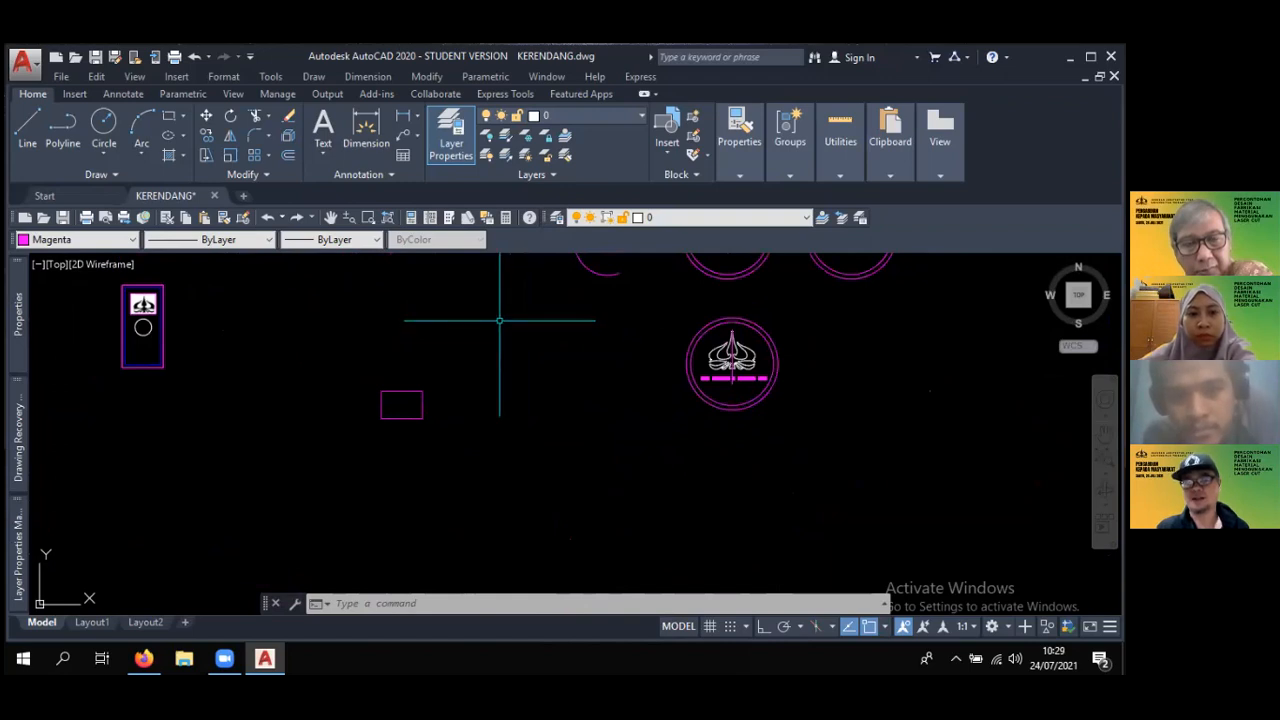
scroll(493, 313, down, 1)
mouse_move(505, 315)
middle_down()
mouse_move(437, 331)
mouse_move(403, 362)
mouse_move(470, 395)
middle_up()
scroll(495, 334, up, 1)
scroll(500, 390, up, 1)
scroll(530, 370, up, 1)
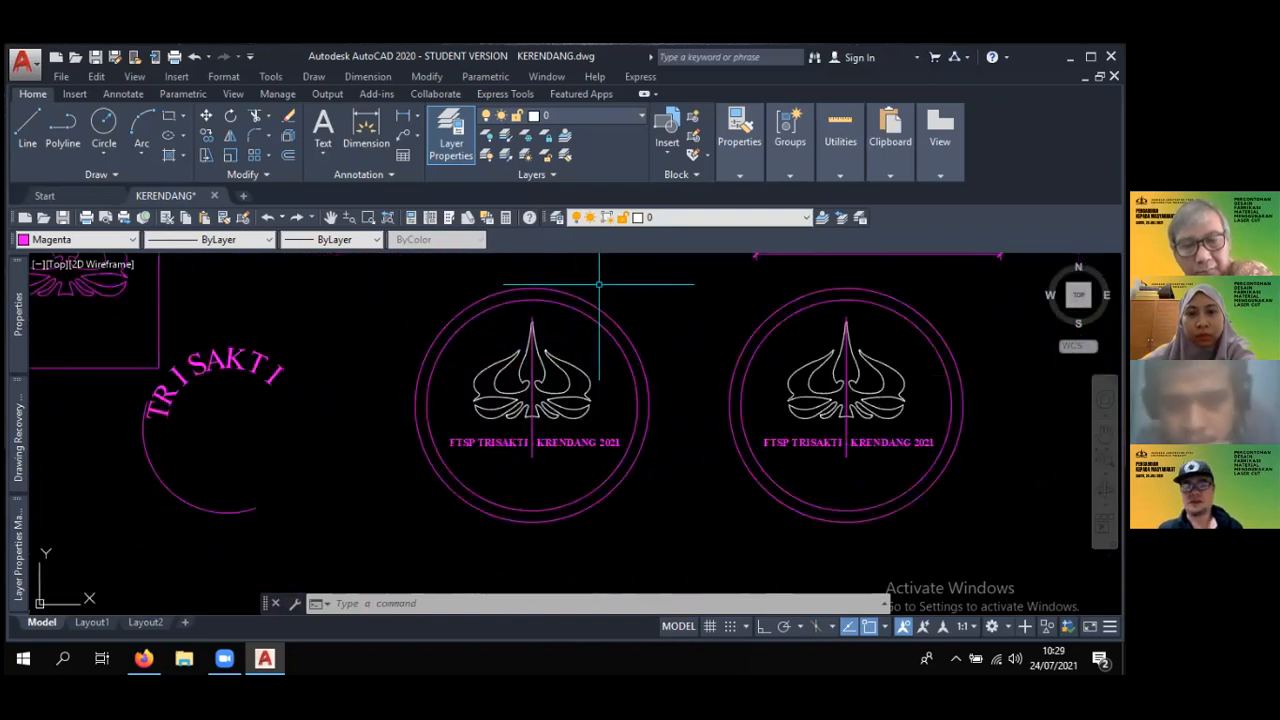
scroll(599, 284, down, 1)
middle_drag(599, 284, 578, 323)
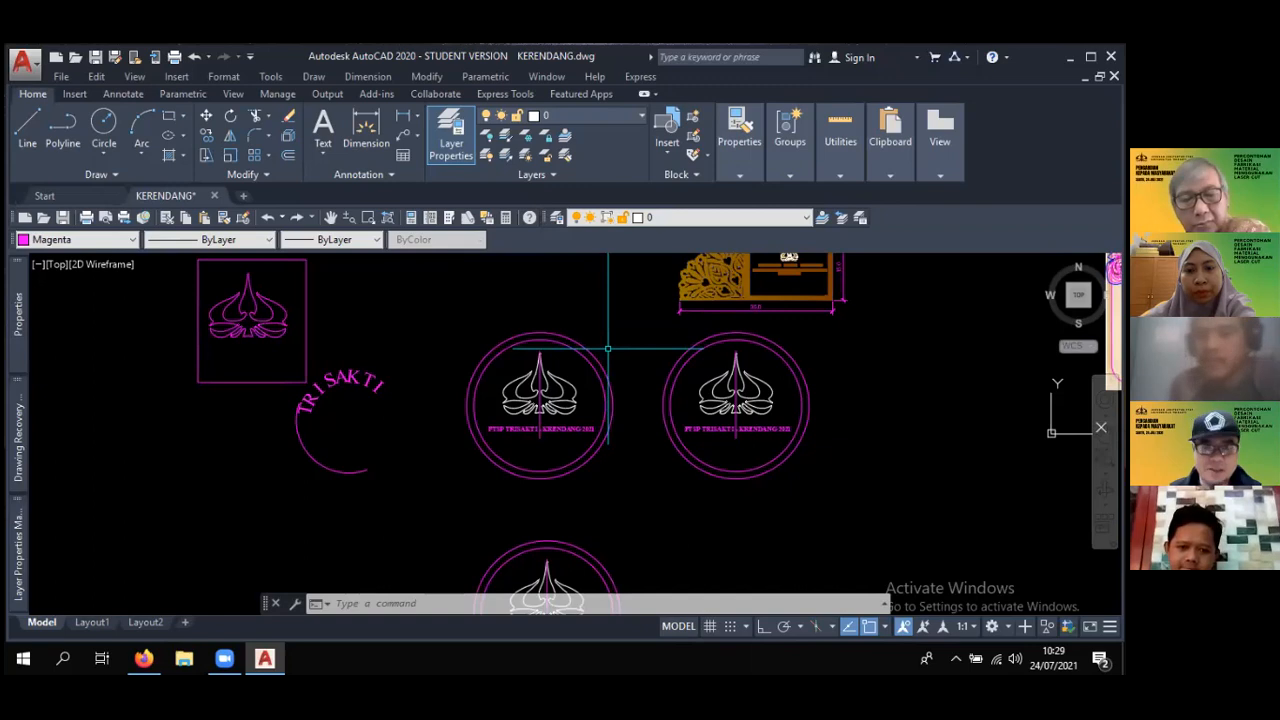
- Review the three dimensioned plaques together, including the loose lettering between the rose-framed plaque and the horizontal one
scroll(608, 348, down, 3)
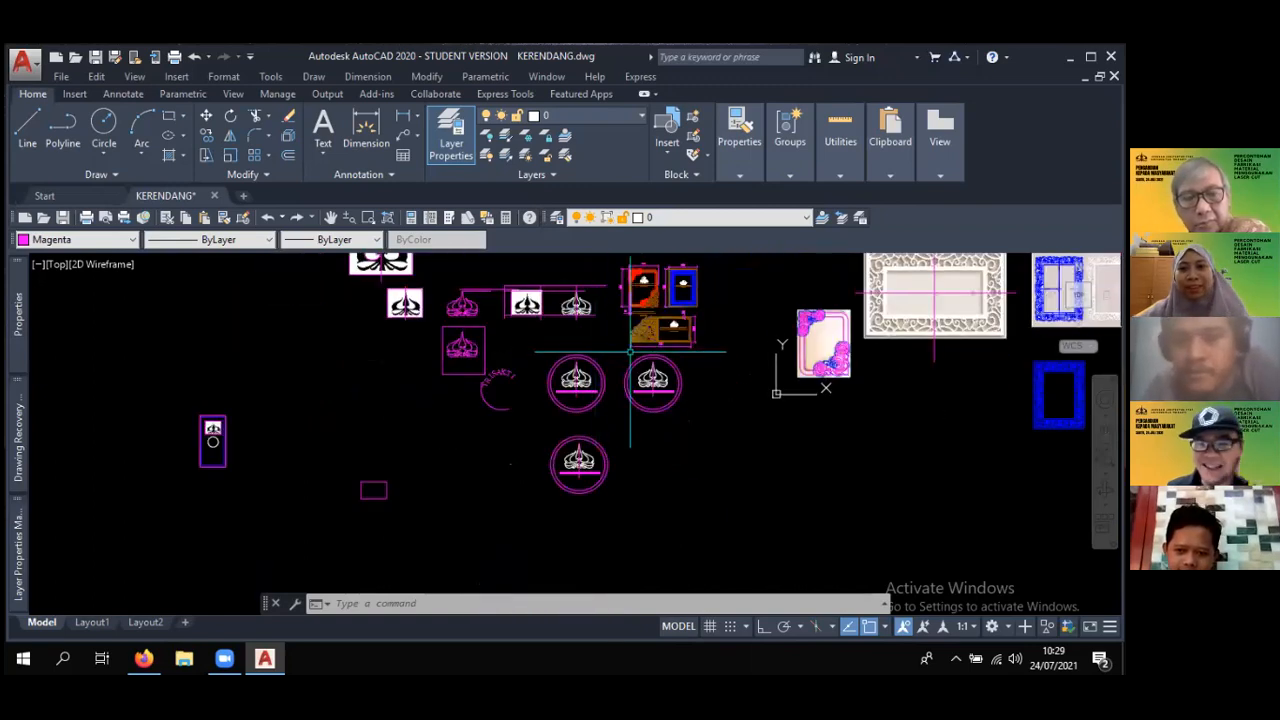
middle_drag(681, 320, 609, 348)
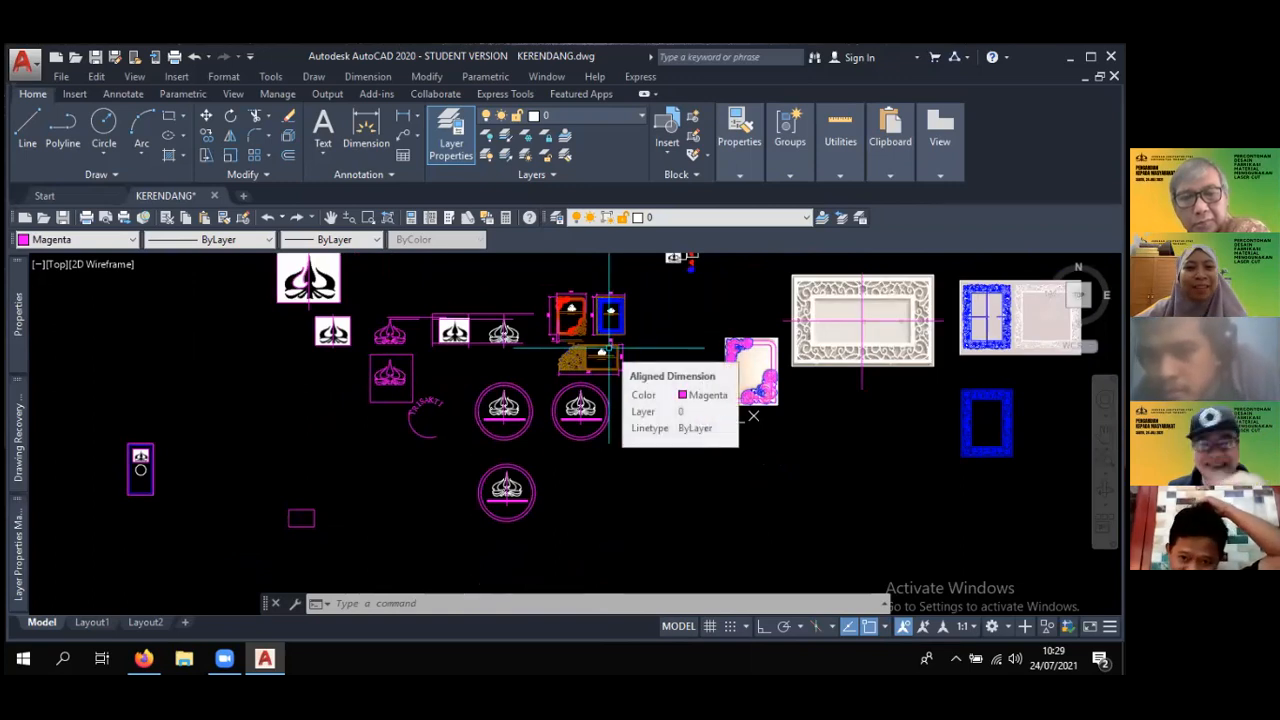
scroll(622, 350, up, 4)
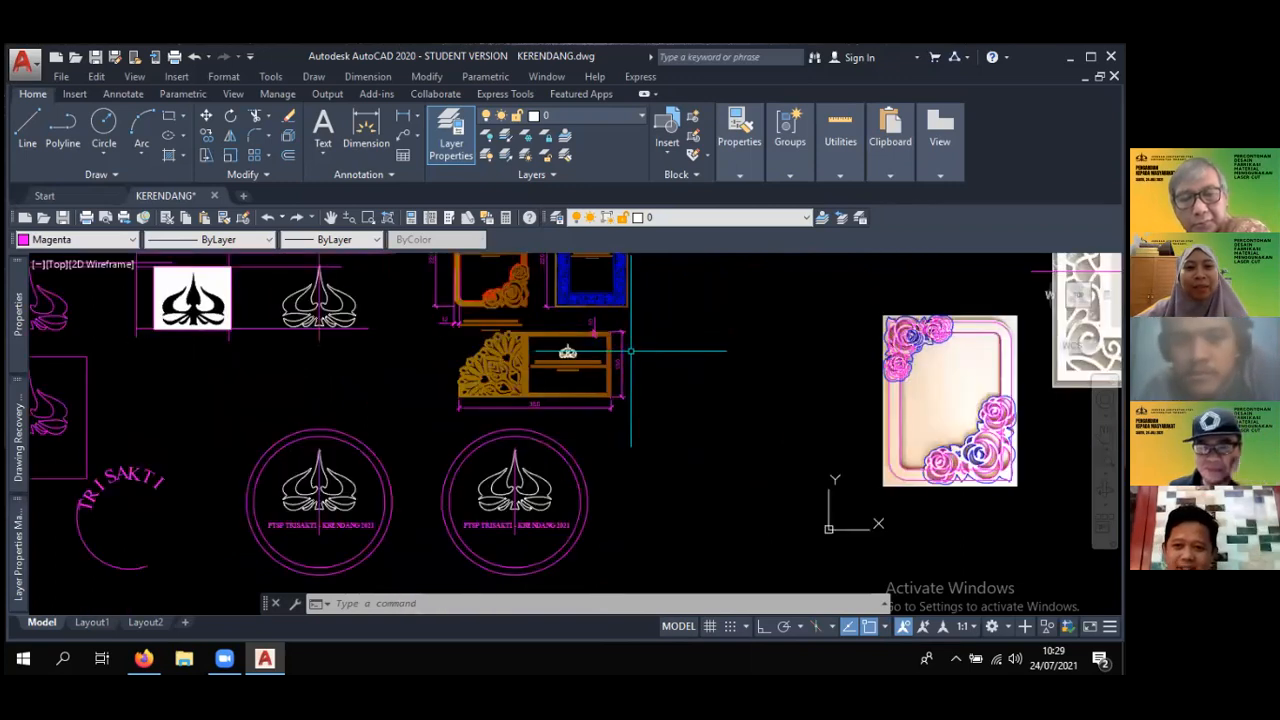
scroll(635, 351, up, 5)
mouse_move(614, 340)
middle_down()
mouse_move(650, 365)
mouse_move(720, 555)
middle_up()
scroll(613, 450, down, 5)
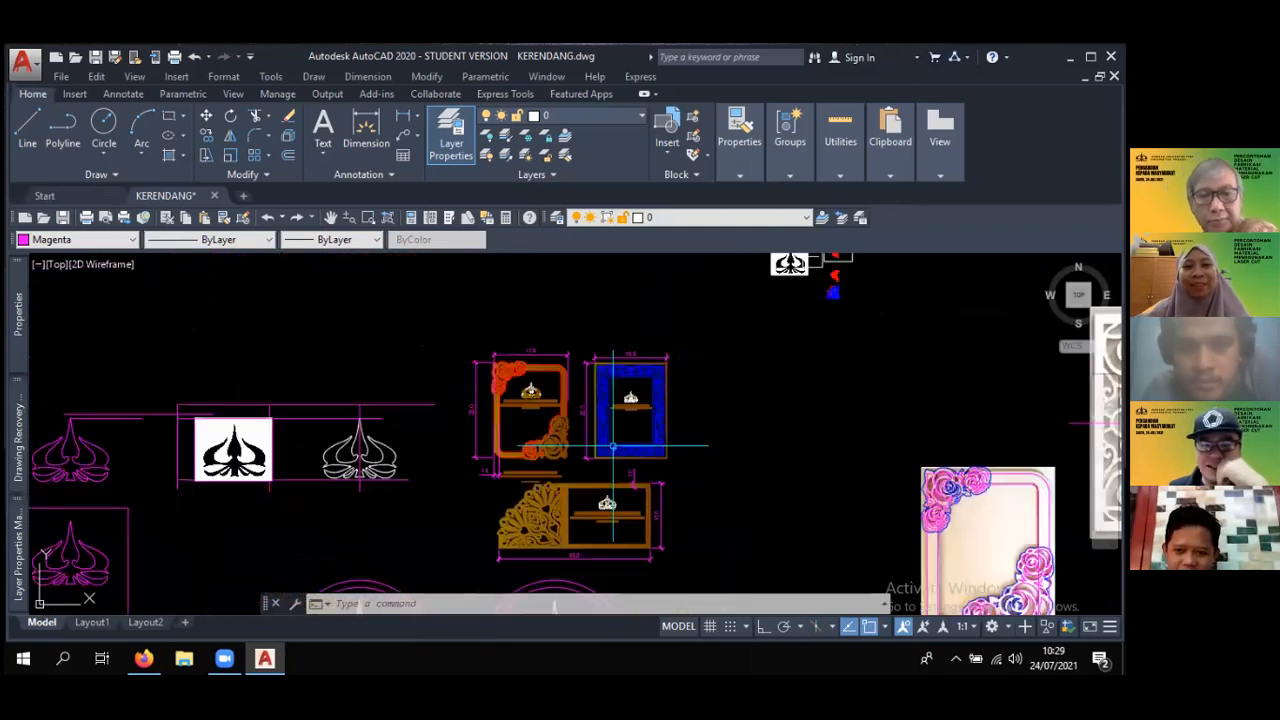
mouse_move(613, 414)
middle_down()
mouse_move(631, 358)
mouse_move(680, 328)
middle_up()
scroll(688, 332, up, 2)
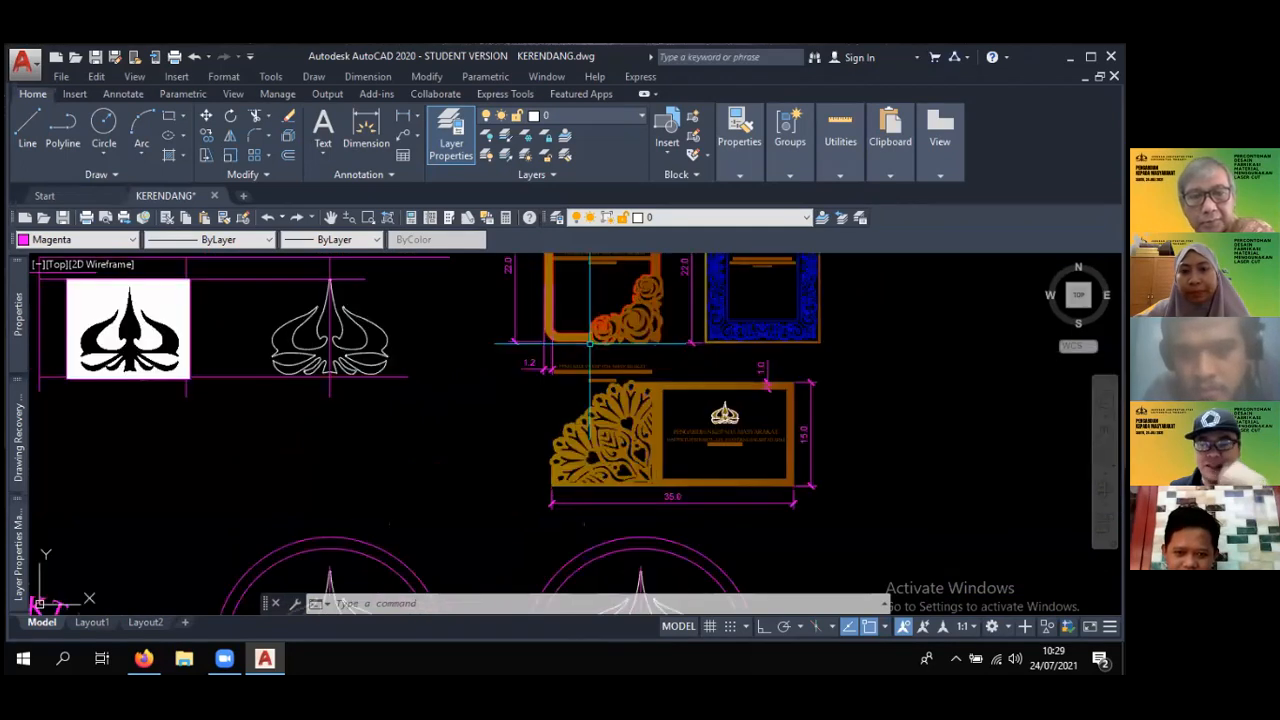
mouse_move(595, 342)
middle_down()
mouse_move(584, 401)
mouse_move(565, 355)
middle_up()
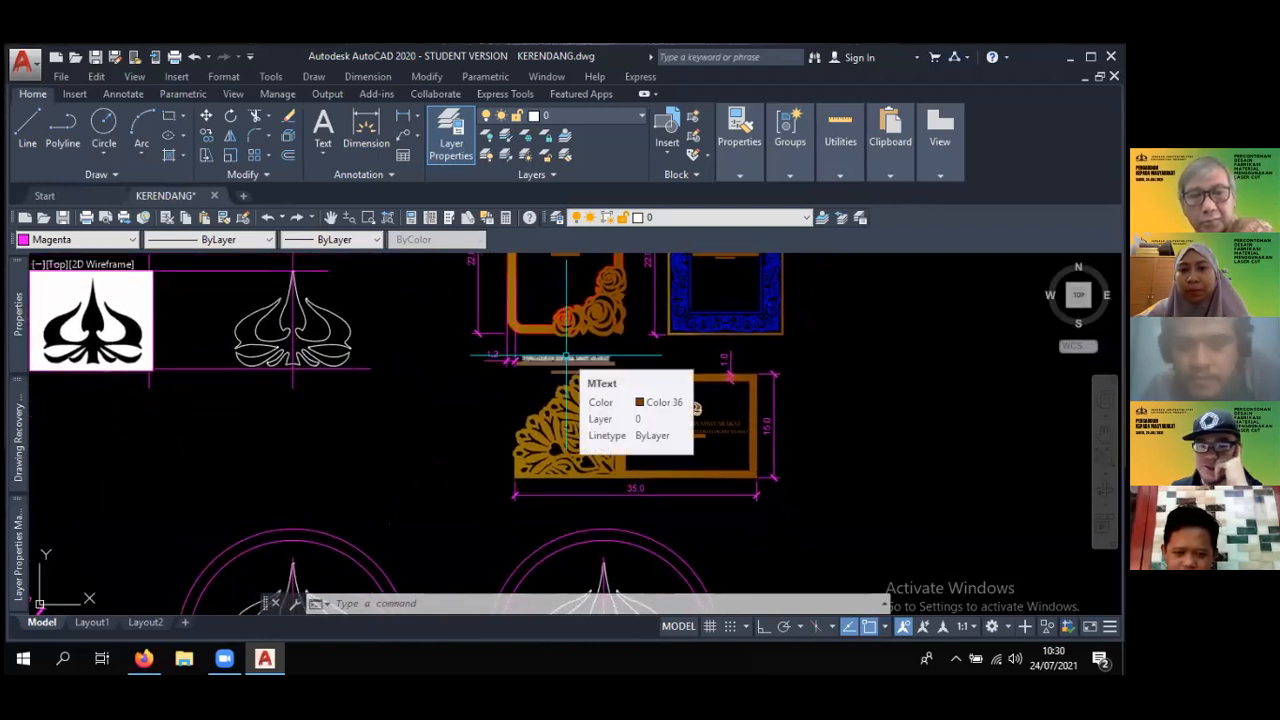
scroll(565, 357, down, 4)
middle_drag(1034, 327, 997, 297)
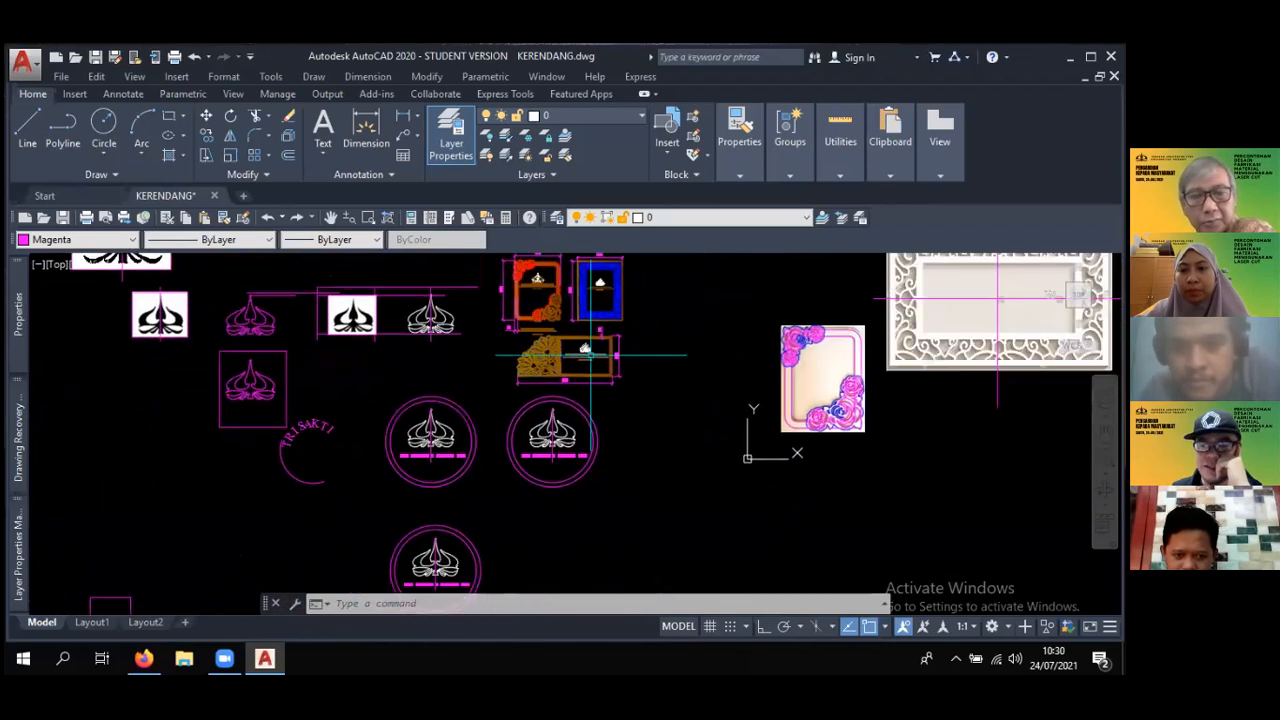
middle_drag(580, 420, 542, 384)
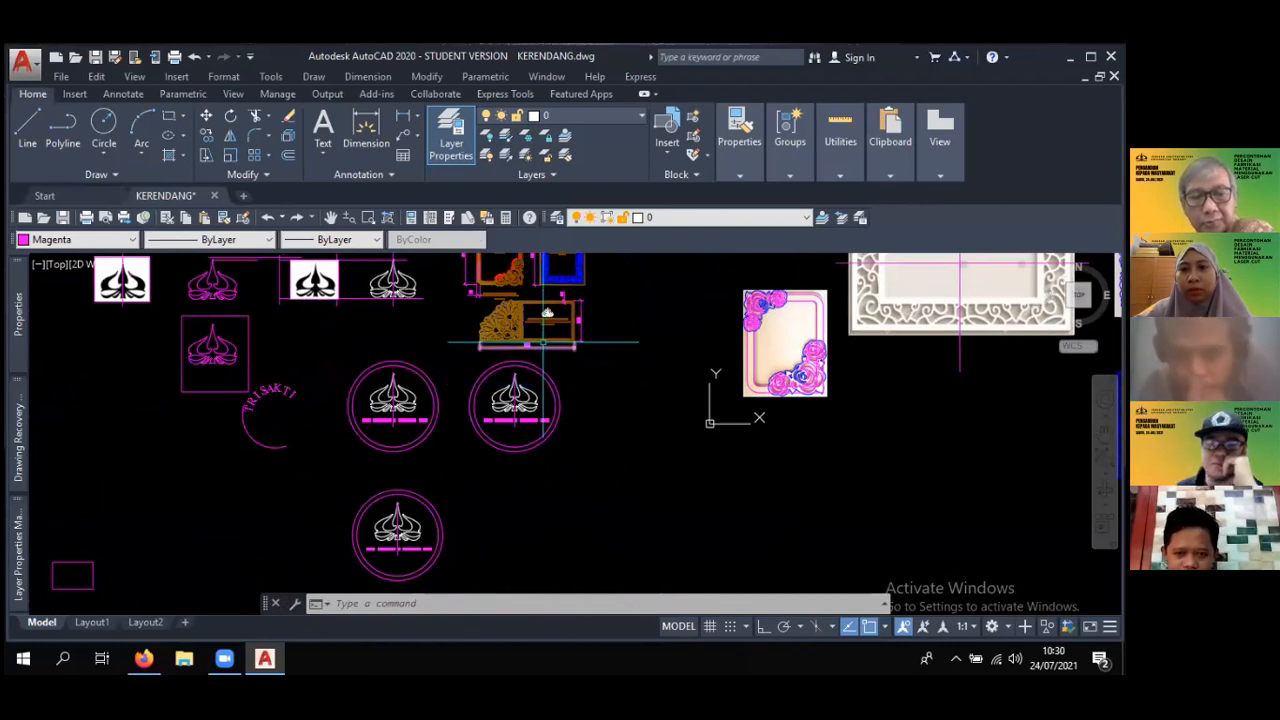
scroll(542, 384, down, 2)
middle_drag(542, 384, 652, 418)
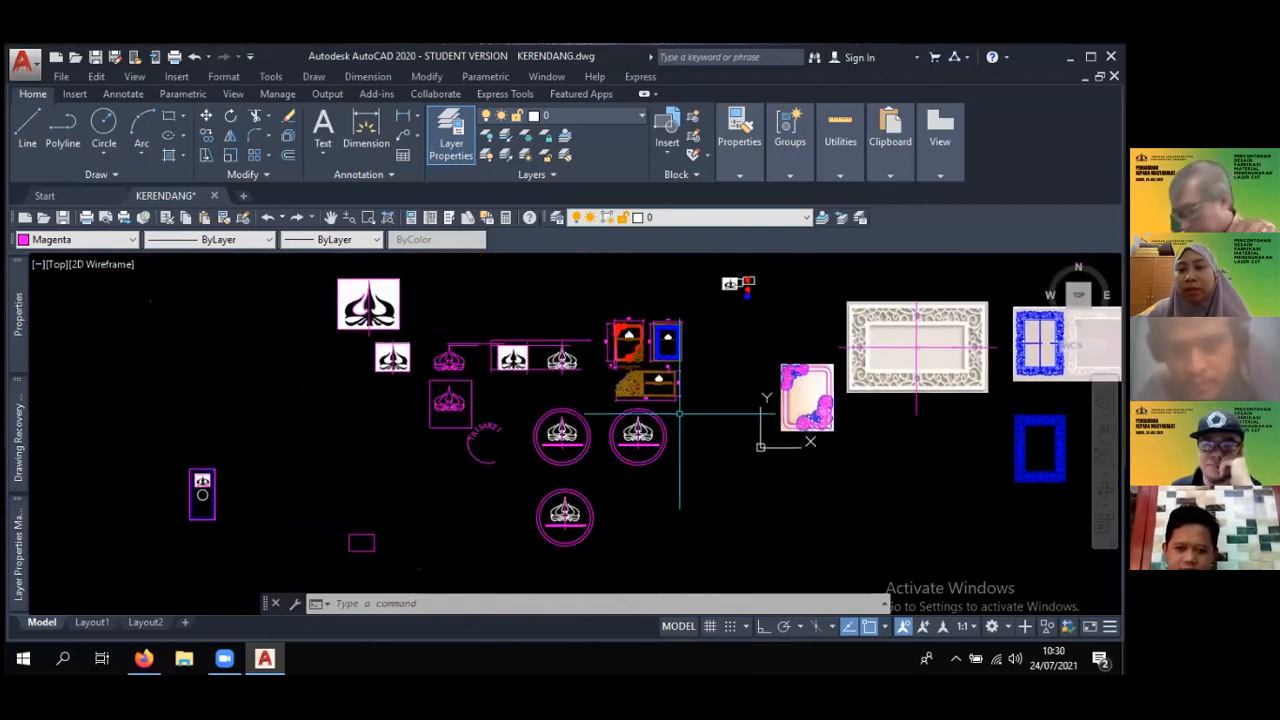
scroll(688, 378, up, 4)
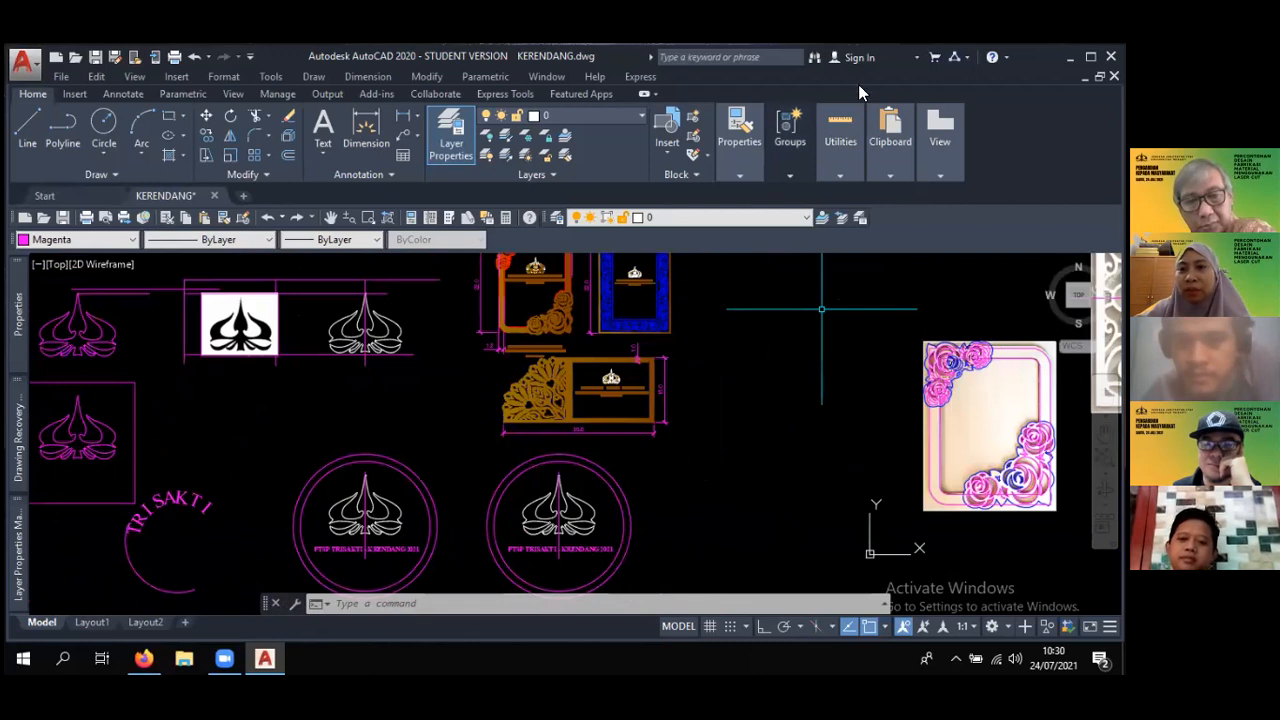
click(840, 130)
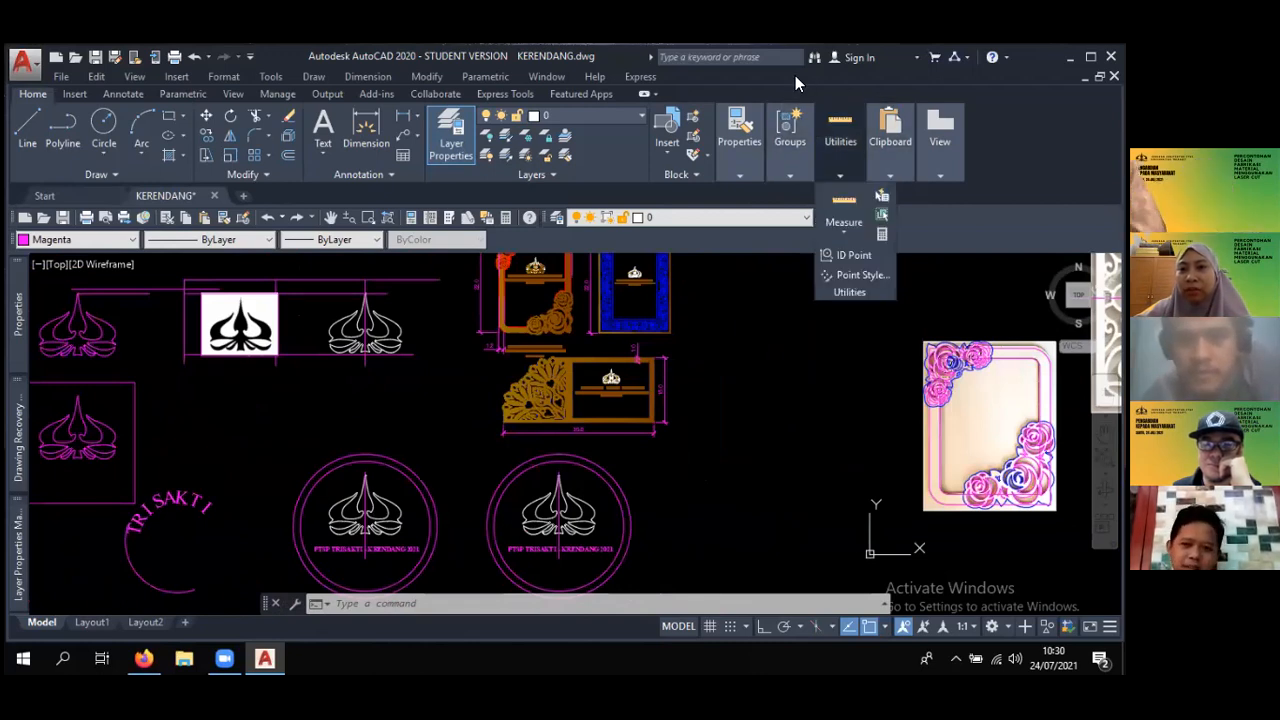